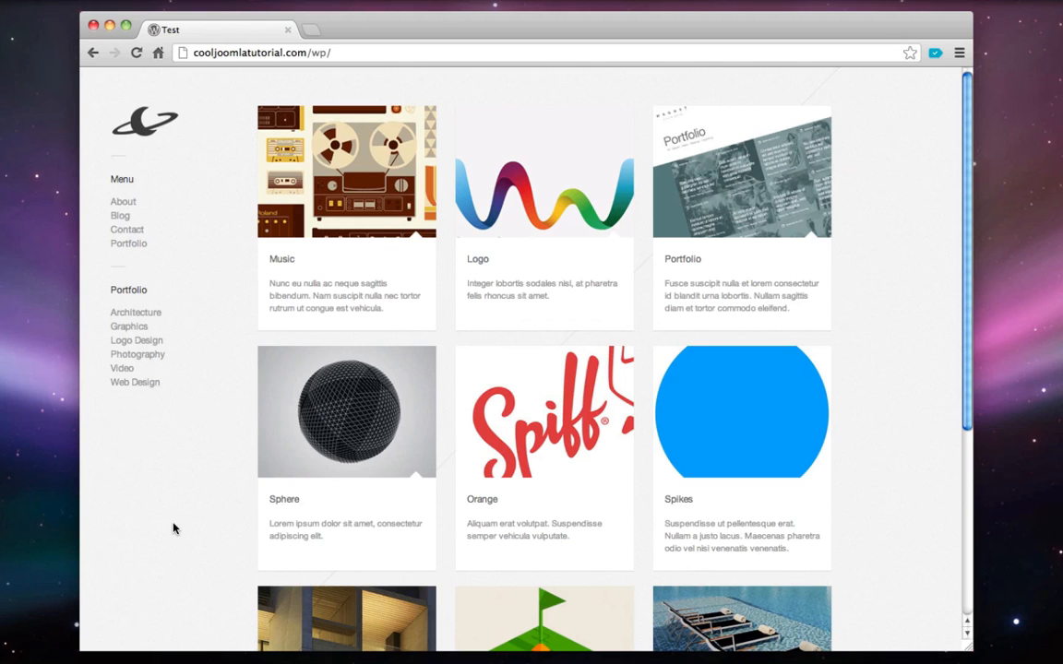
Enlarge the Music image, then page through the Pool project slideshow on the demo site
{"action": "left_click", "coordinate": [350, 203]}
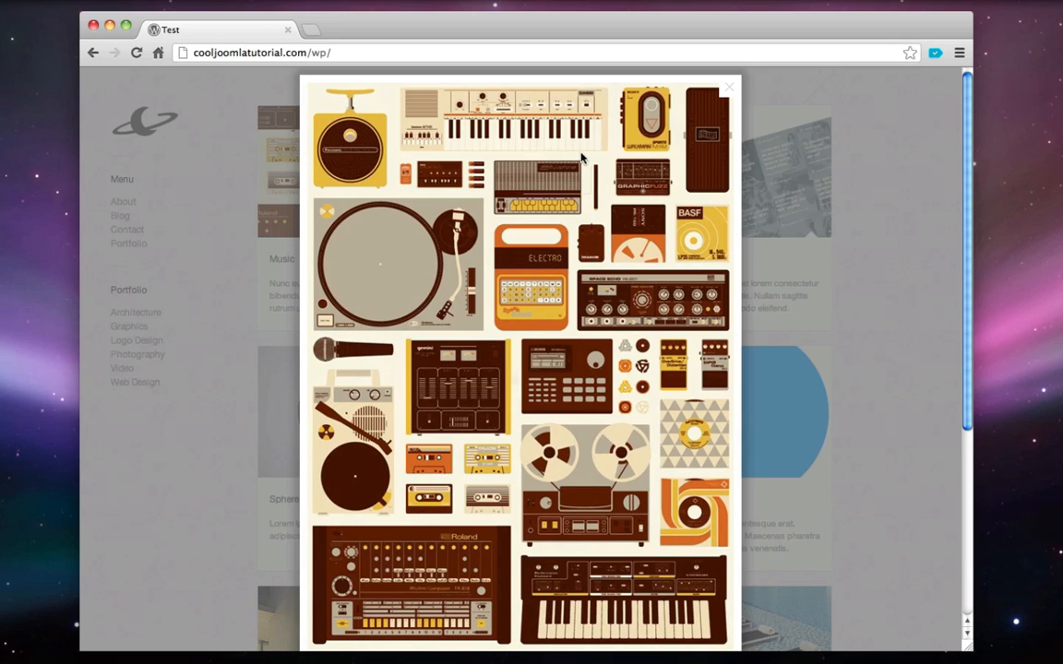
{"action": "left_click", "coordinate": [728, 87]}
{"action": "scroll", "coordinate": [850, 209], "scroll_direction": "down", "scroll_amount": 3}
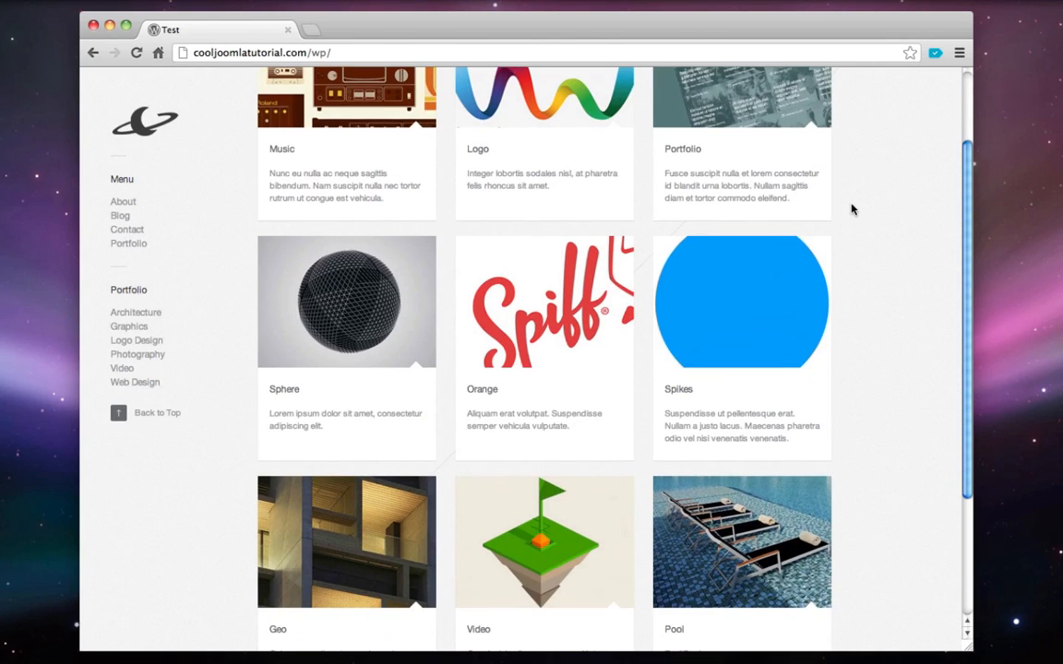
{"action": "scroll", "coordinate": [766, 416], "scroll_direction": "down", "scroll_amount": 3}
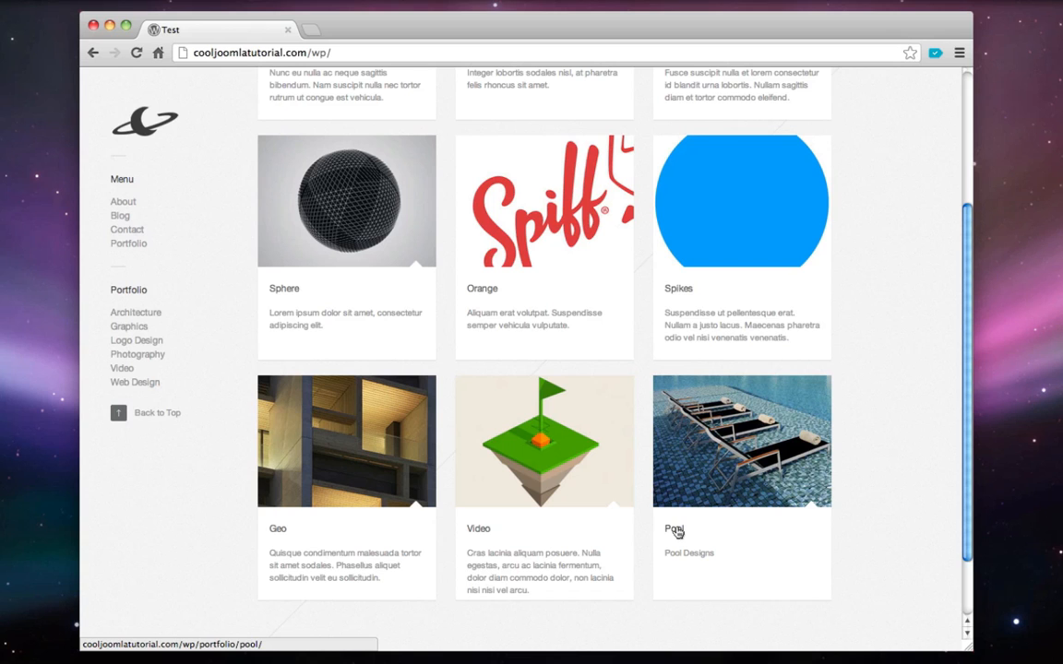
{"action": "left_click", "coordinate": [677, 531]}
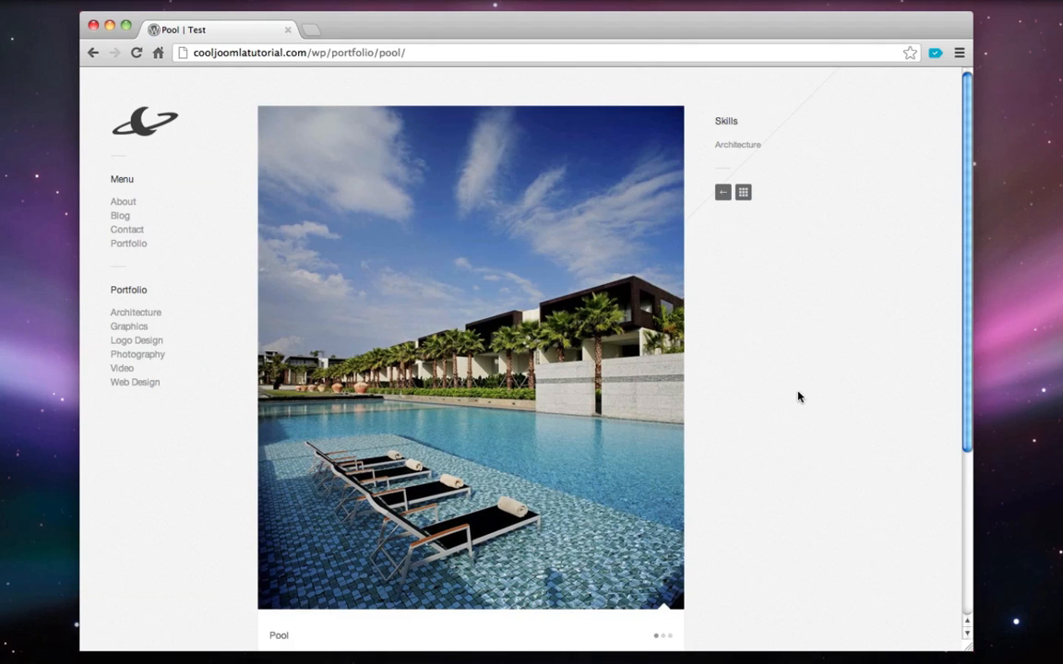
{"action": "scroll", "coordinate": [800, 398], "scroll_direction": "down", "scroll_amount": 1}
{"action": "left_click", "coordinate": [657, 273]}
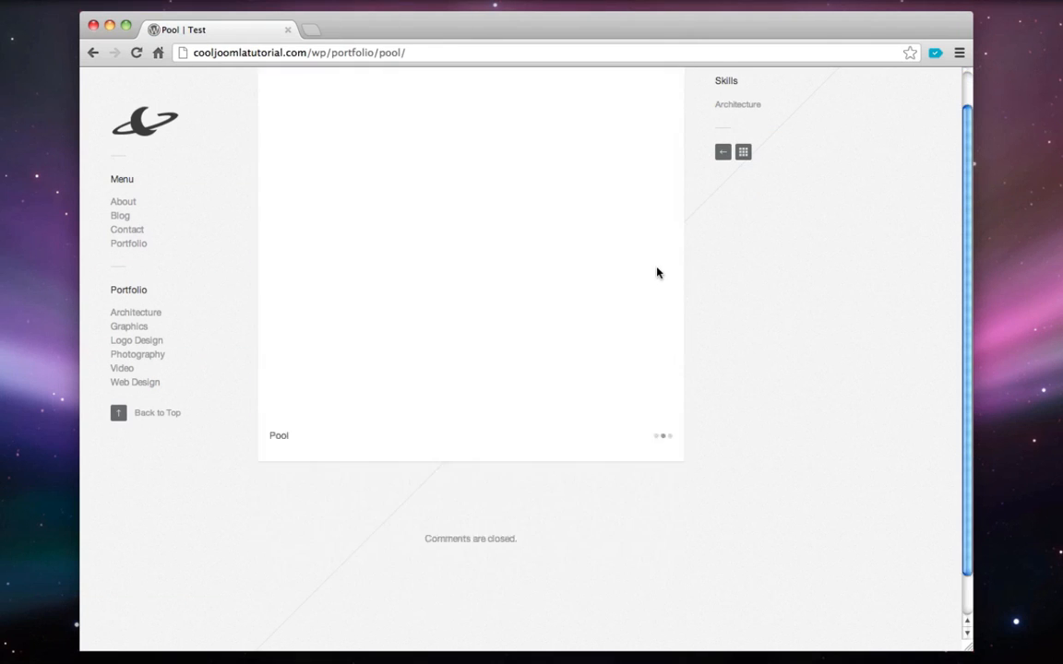
{"action": "left_click", "coordinate": [658, 269]}
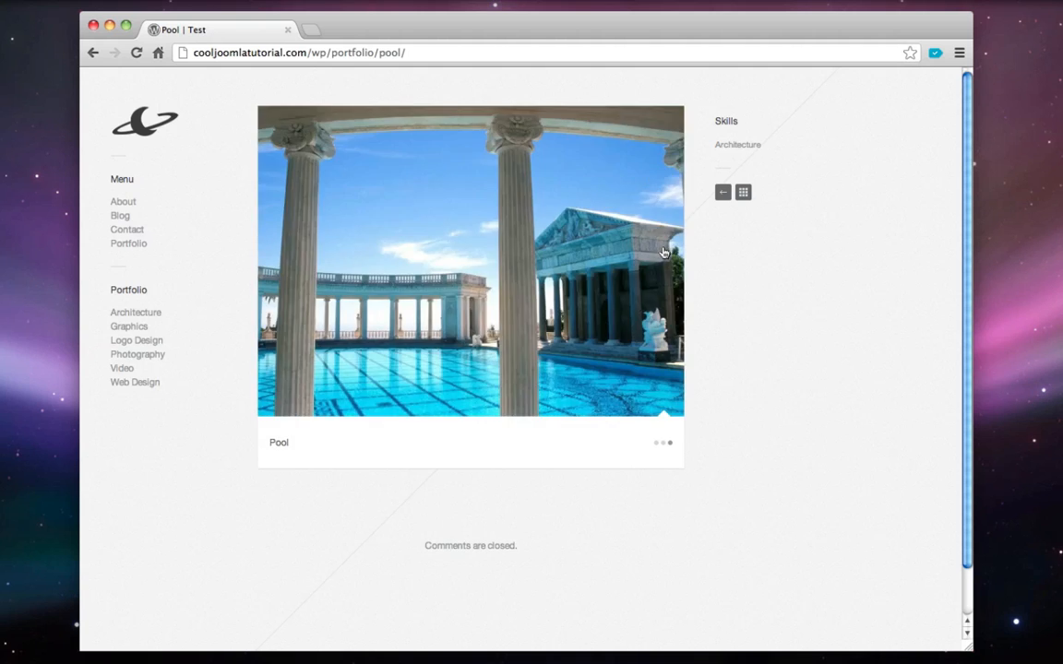
{"action": "left_click", "coordinate": [659, 269]}
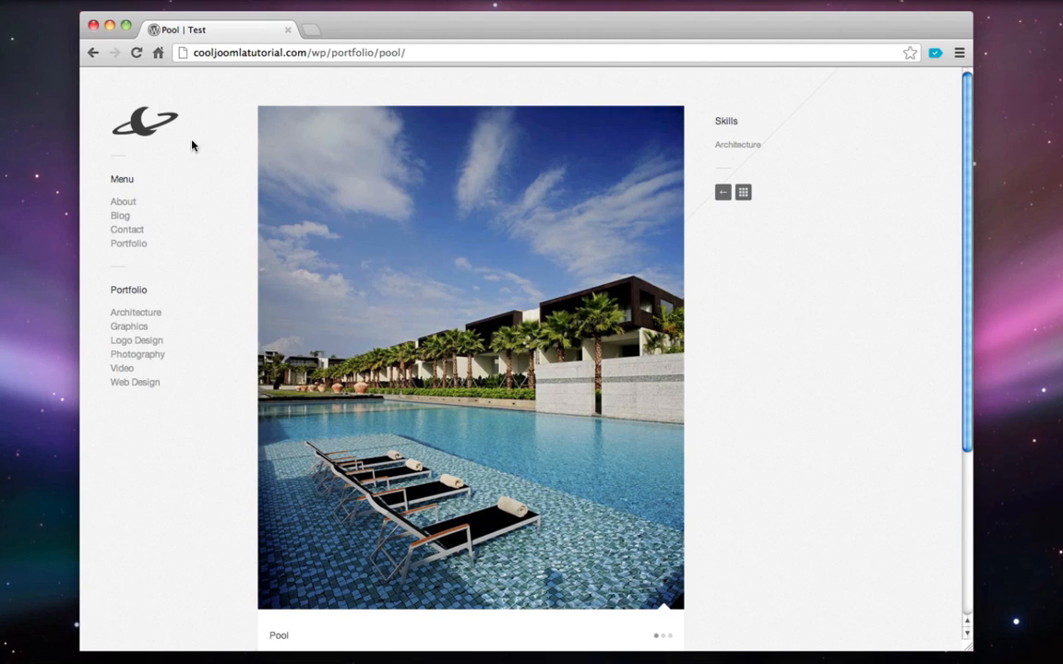
{"action": "left_click", "coordinate": [151, 118]}
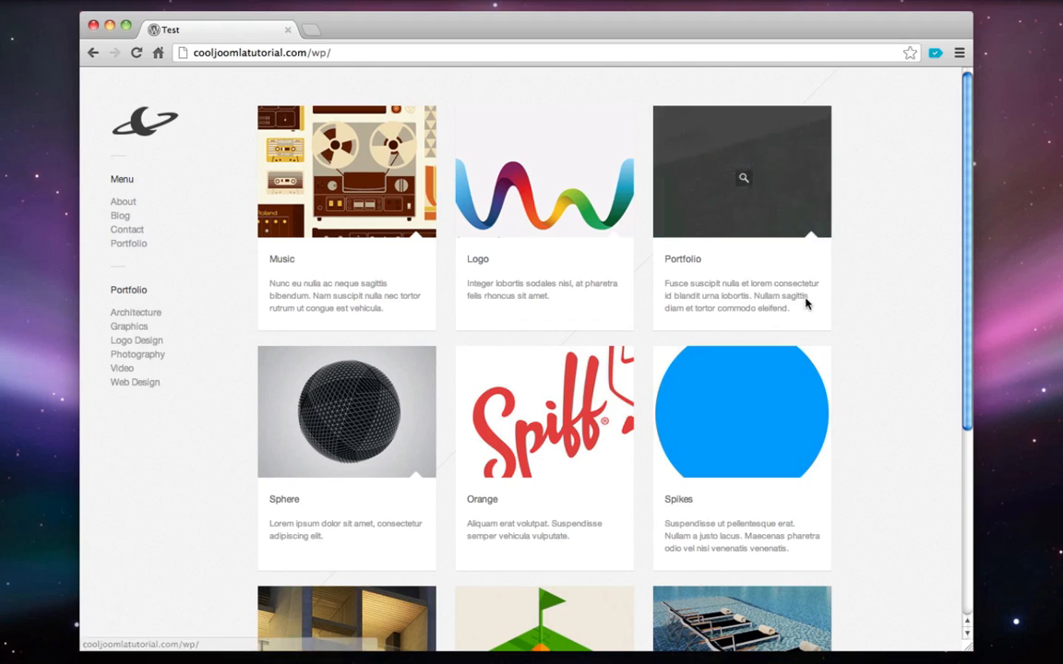
Visit the About, Blog and Contact pages, filling the contact form with test text
{"action": "left_click", "coordinate": [123, 202]}
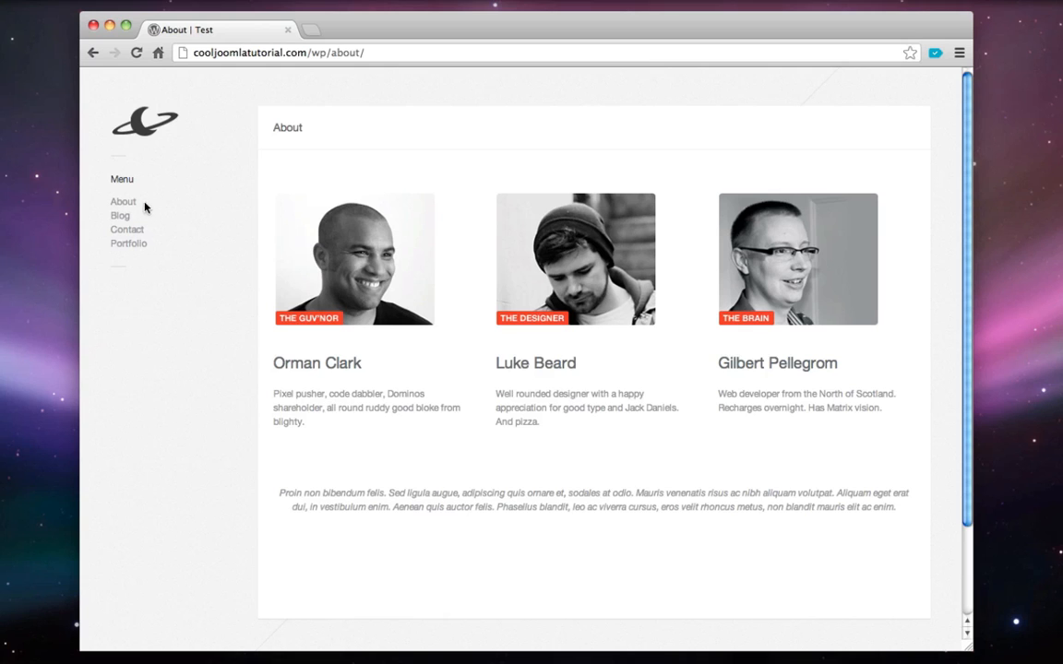
{"action": "left_click", "coordinate": [126, 216]}
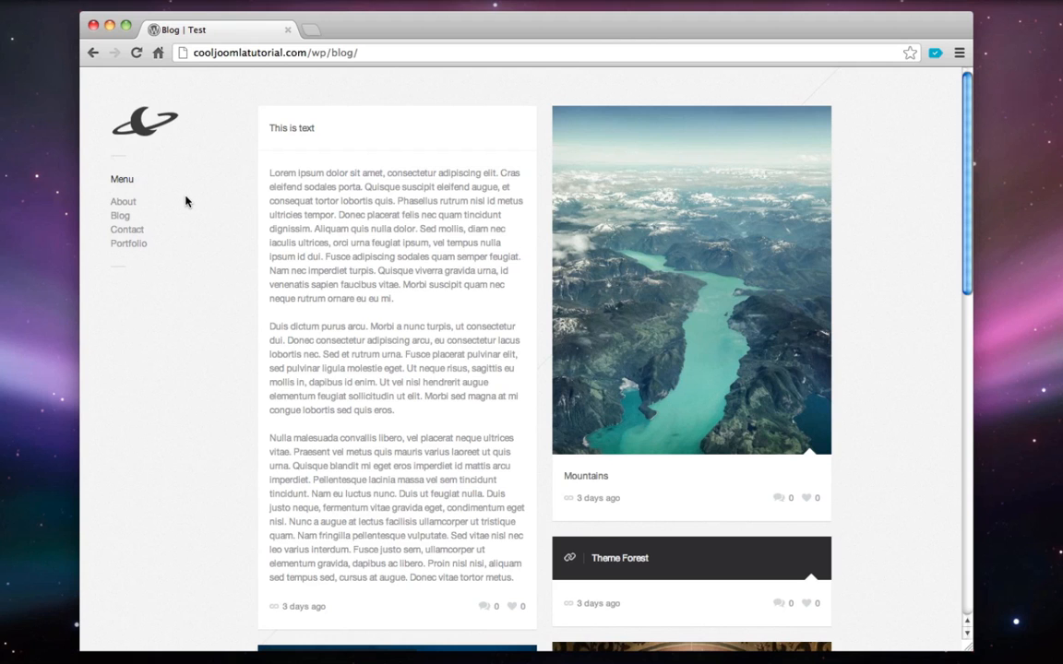
{"action": "scroll", "coordinate": [337, 184], "scroll_direction": "down", "scroll_amount": 5}
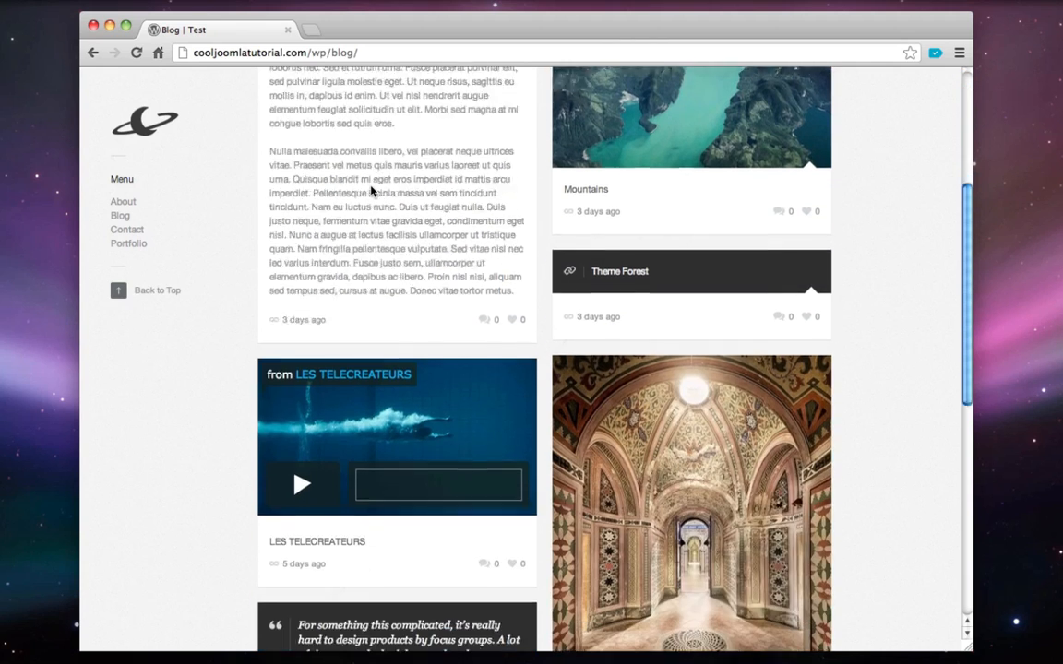
{"action": "scroll", "coordinate": [371, 188], "scroll_direction": "down", "scroll_amount": 5}
{"action": "scroll", "coordinate": [371, 188], "scroll_direction": "up", "scroll_amount": 10}
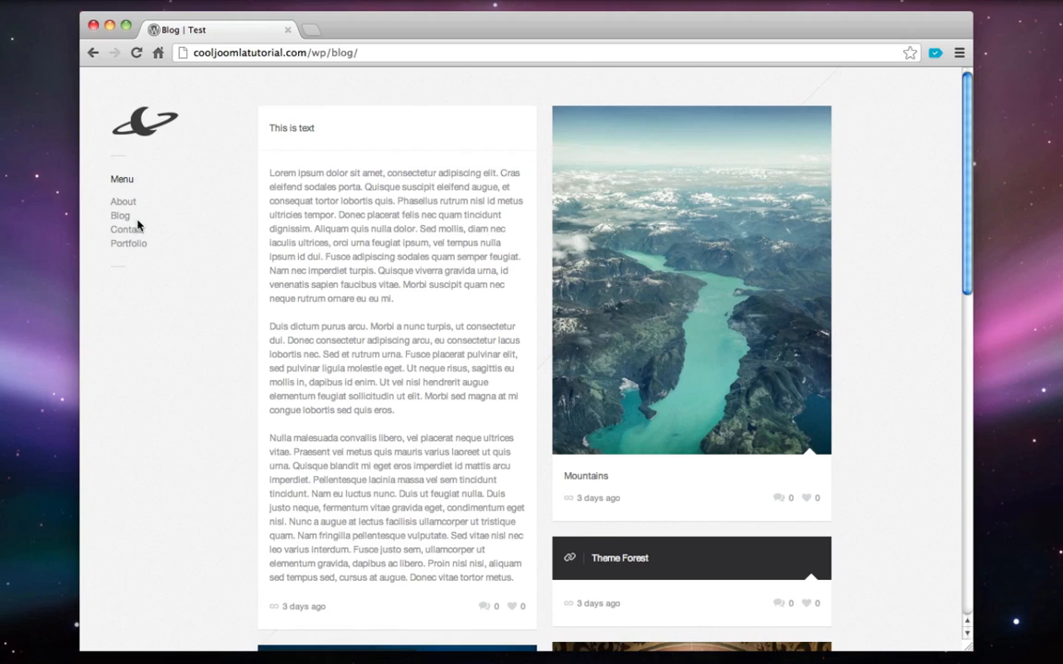
{"action": "left_click", "coordinate": [136, 231]}
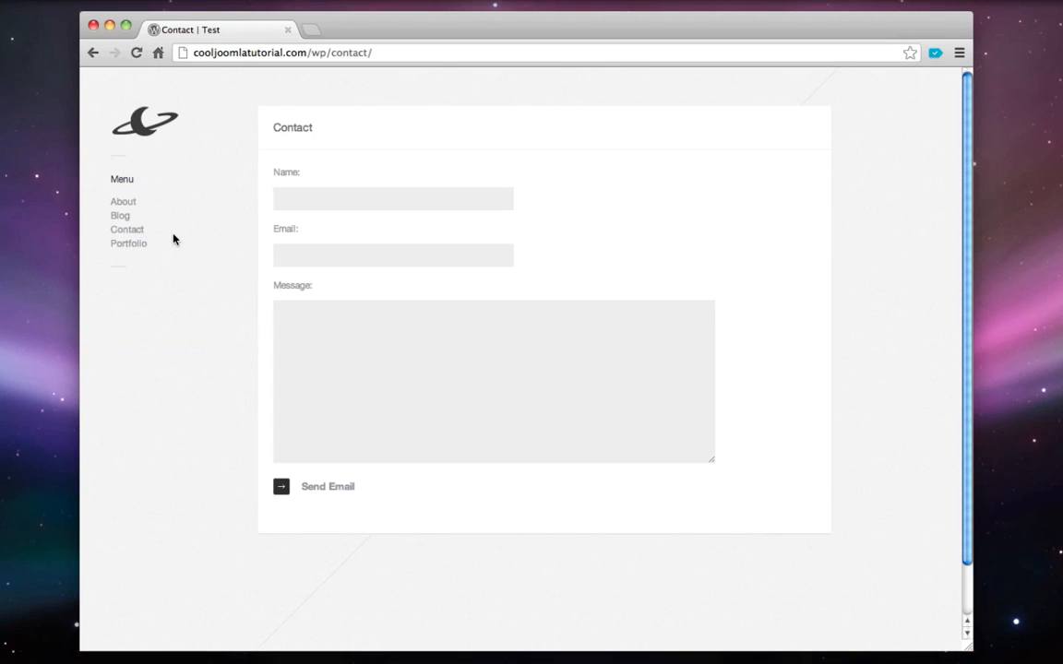
{"action": "type", "text": "sfklsajdf"}
{"action": "left_click", "coordinate": [319, 254]}
{"action": "type", "text": "asdjfkl"}
{"action": "left_click", "coordinate": [373, 415]}
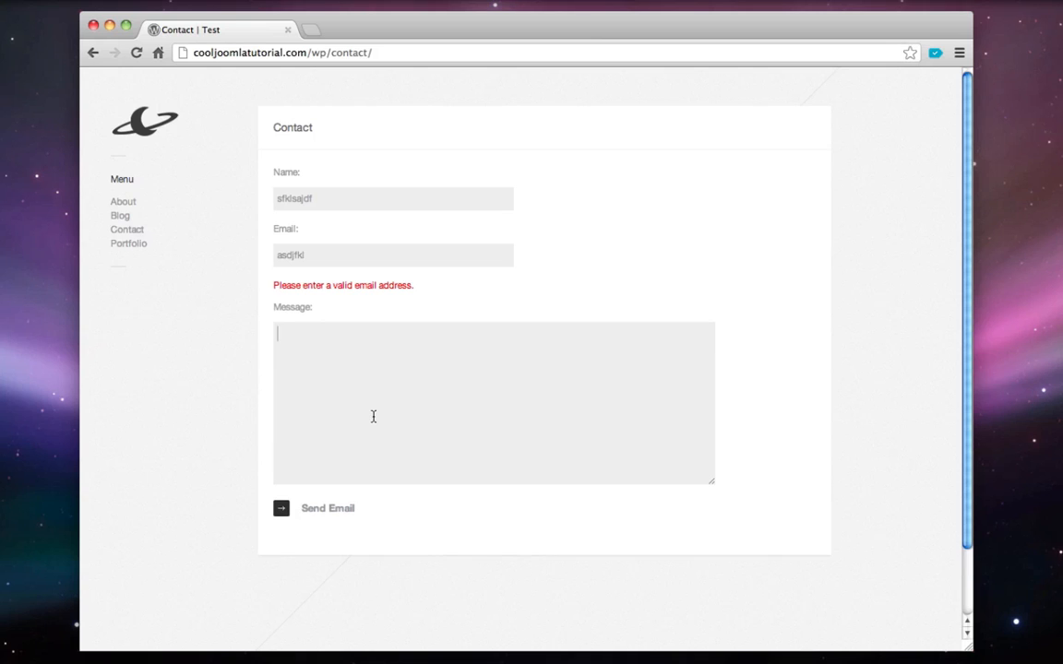
{"action": "type", "text": "dasfasdf"}
{"action": "left_click", "coordinate": [156, 132]}
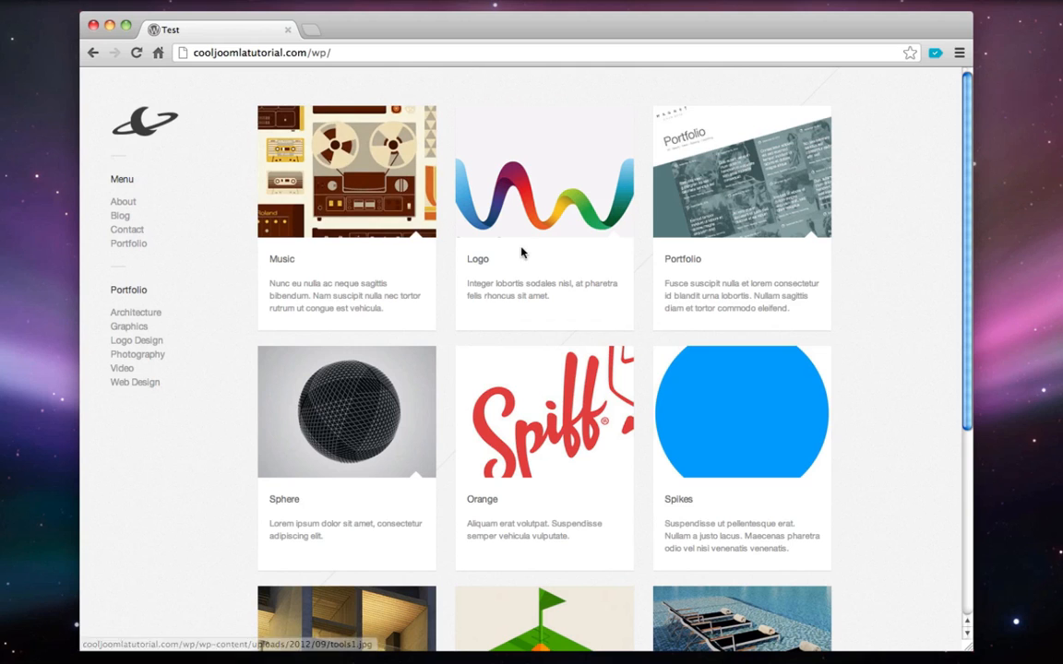
Restore the browser and scroll through the demo site's home page
{"action": "mouse_move", "coordinate": [913, 660]}
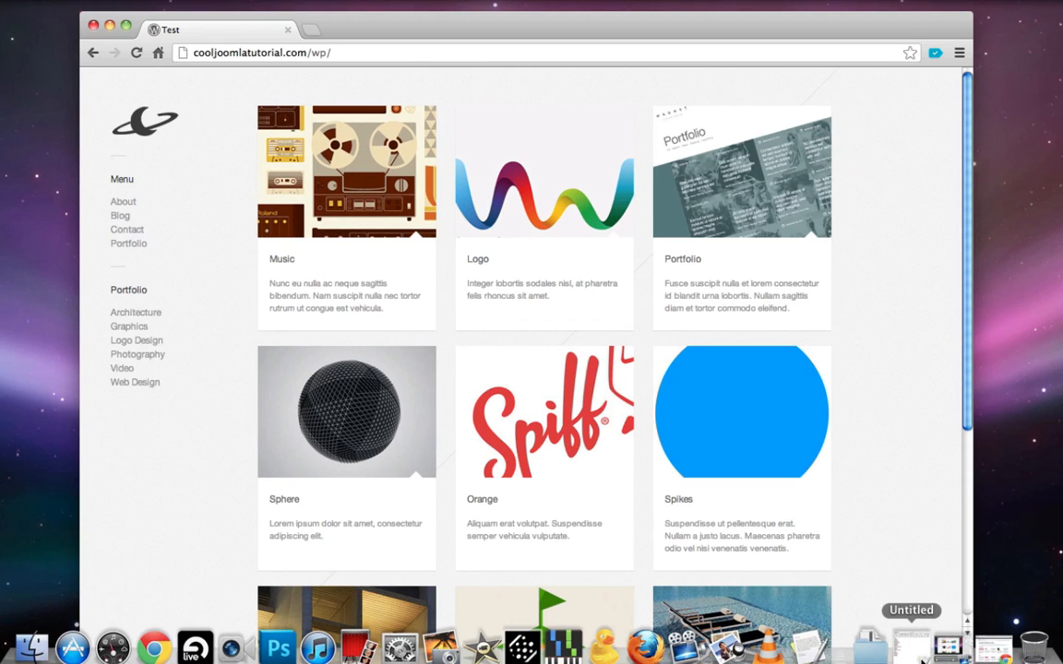
{"action": "left_click", "coordinate": [993, 646]}
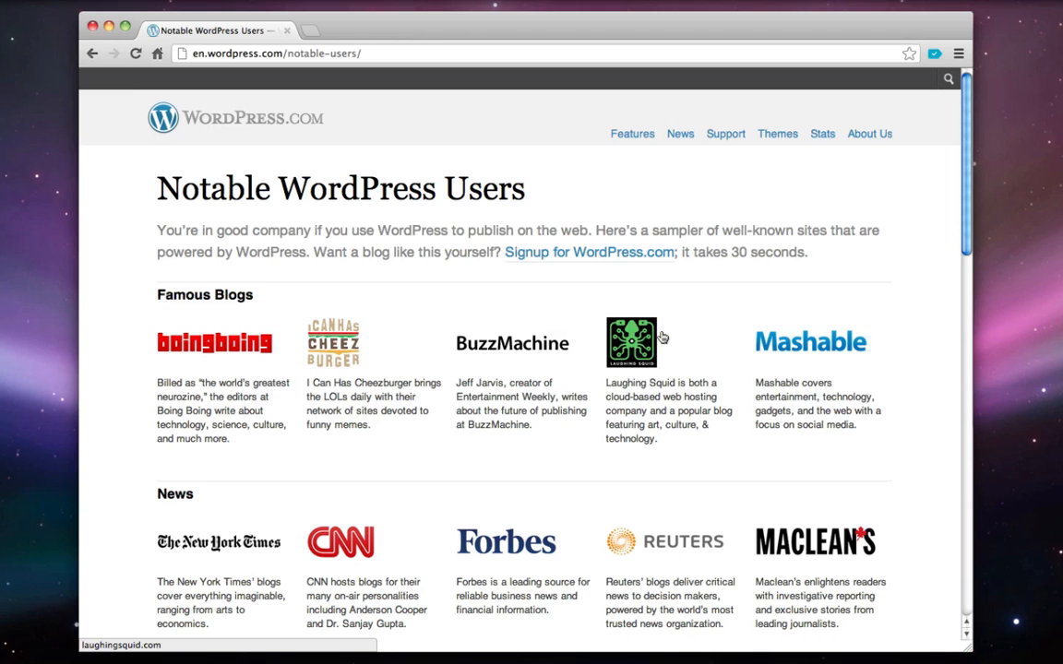
{"action": "scroll", "coordinate": [662, 338], "scroll_direction": "down", "scroll_amount": 5}
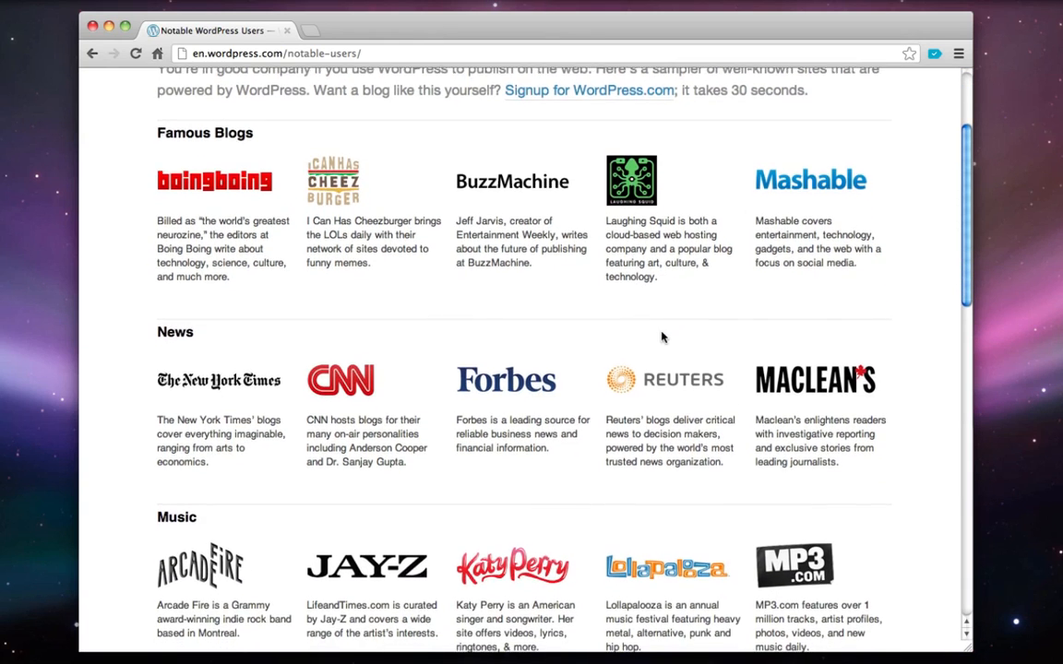
{"action": "scroll", "coordinate": [662, 338], "scroll_direction": "down", "scroll_amount": 3}
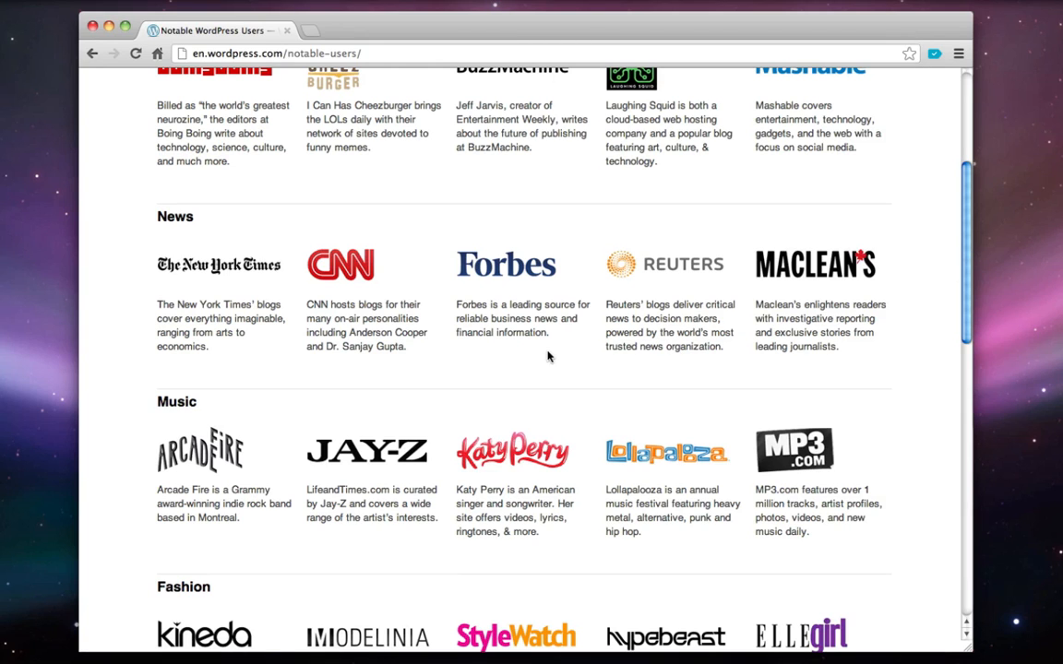
{"action": "scroll", "coordinate": [503, 288], "scroll_direction": "down", "scroll_amount": 3}
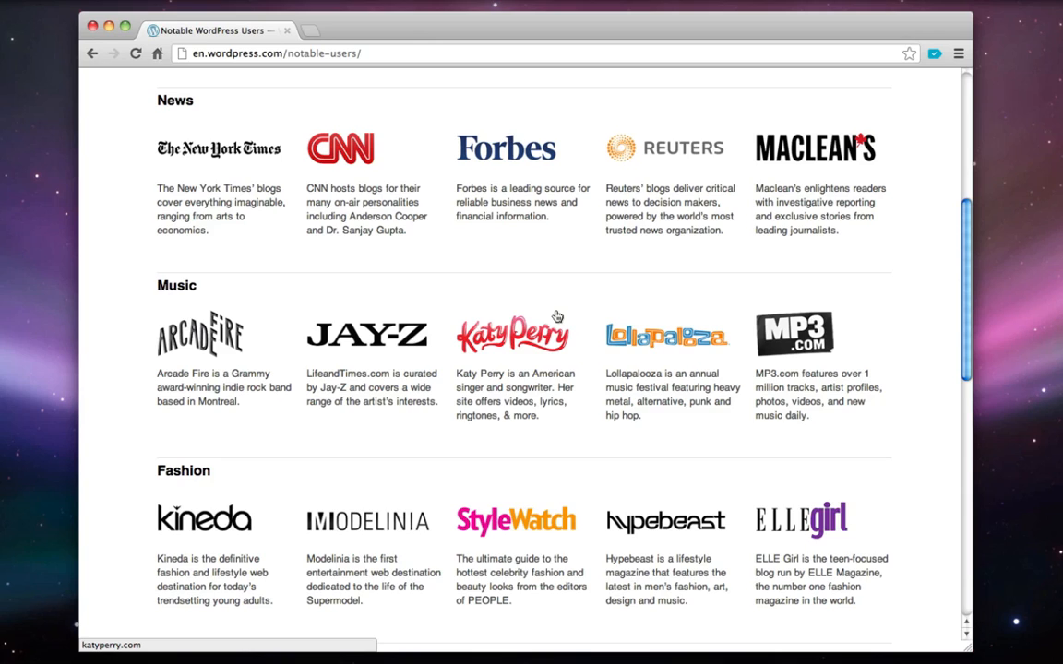
{"action": "scroll", "coordinate": [557, 317], "scroll_direction": "down", "scroll_amount": 4}
{"action": "scroll", "coordinate": [557, 317], "scroll_direction": "up", "scroll_amount": 3}
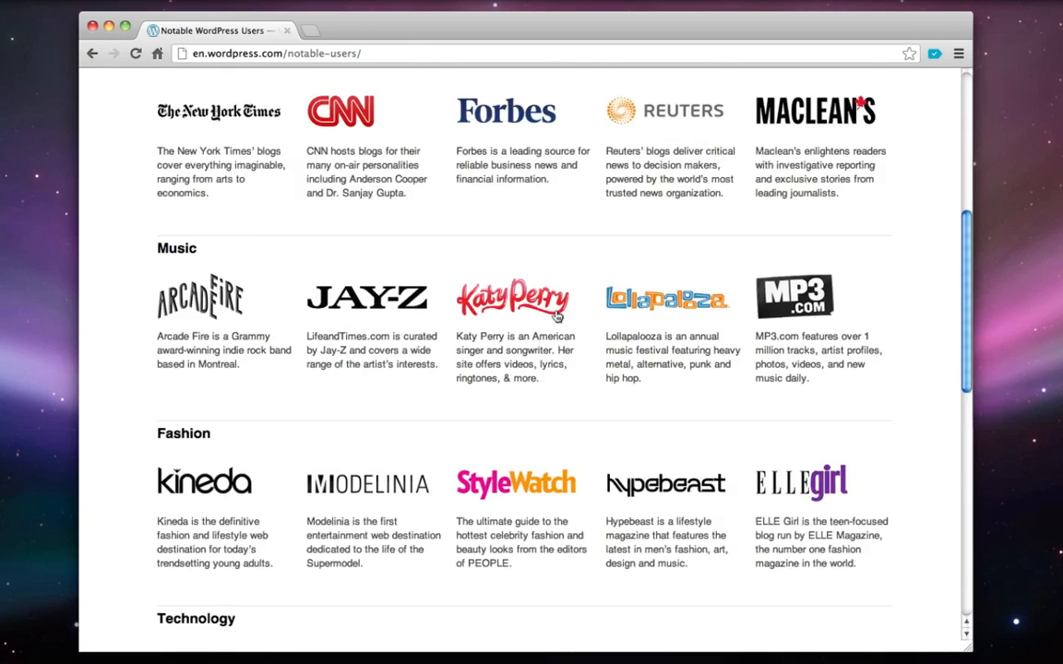
{"action": "scroll", "coordinate": [558, 317], "scroll_direction": "up", "scroll_amount": 10}
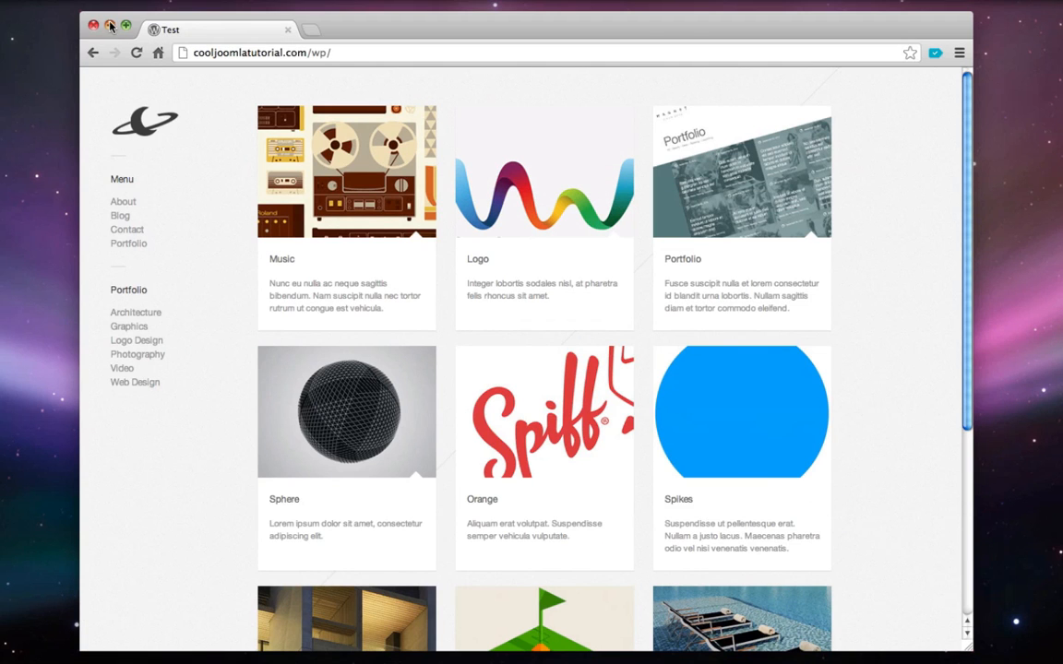
In the TextEdit list, price Get Hosting at '-$10/month' and Get Domain at '- $12/year'
{"action": "left_click", "coordinate": [109, 25]}
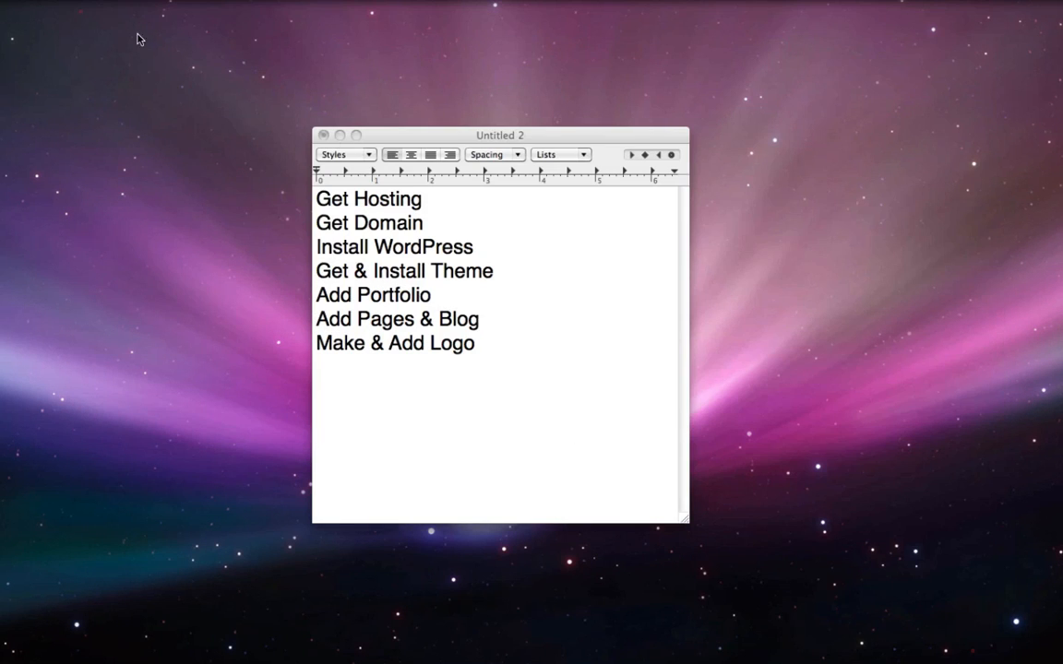
{"action": "left_click", "coordinate": [438, 210]}
{"action": "double_click", "coordinate": [439, 210]}
{"action": "triple_click", "coordinate": [379, 193]}
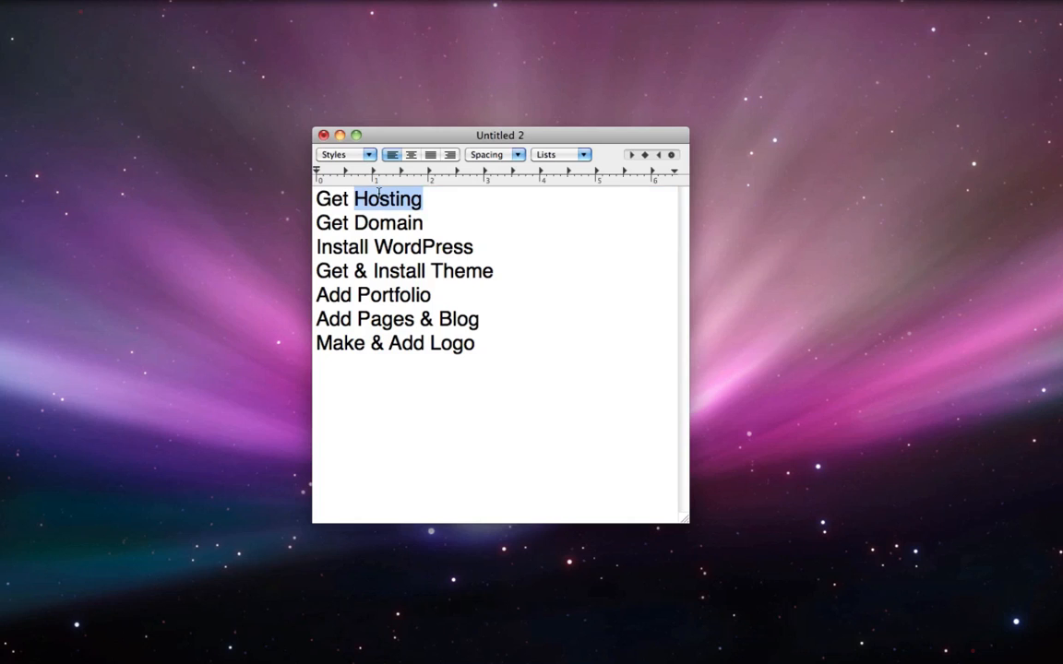
{"action": "left_click", "coordinate": [453, 195]}
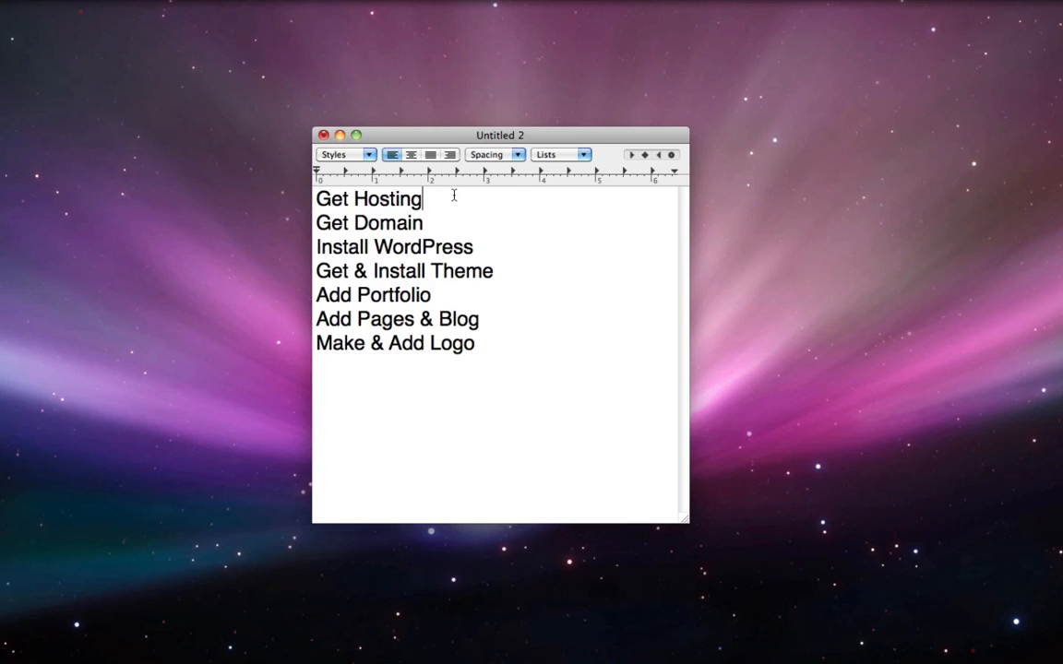
{"action": "type", "text": "-$10/month"}
{"action": "left_click", "coordinate": [433, 200]}
{"action": "left_click", "coordinate": [437, 228]}
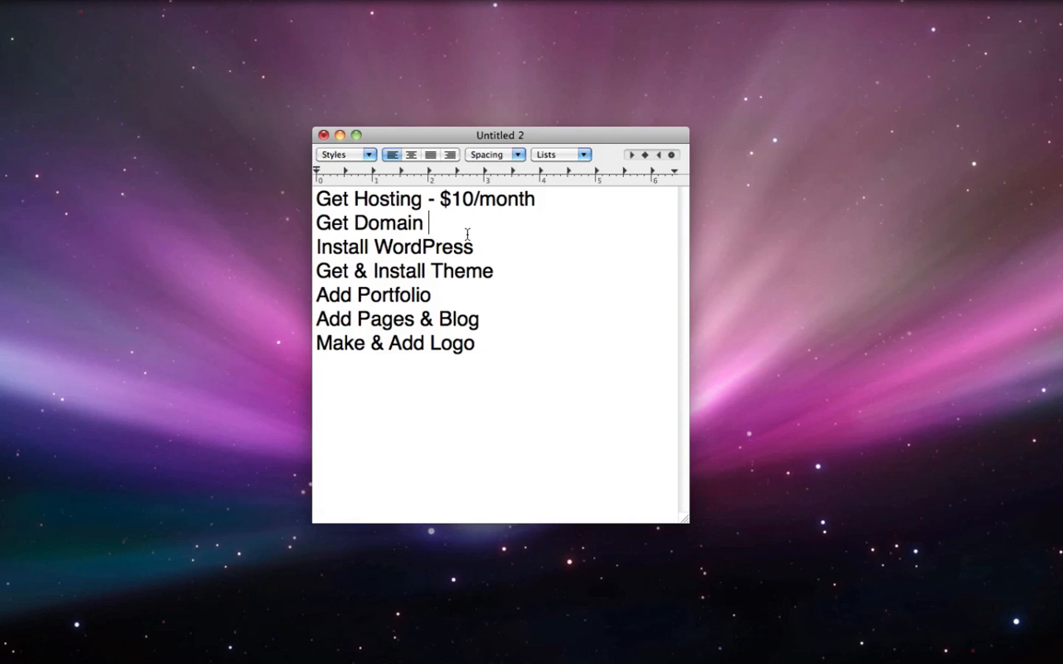
{"action": "type", "text": "- $12/year"}
Mark the Install WordPress step as '- Free'
{"action": "triple_click", "coordinate": [370, 247]}
{"action": "left_click_drag", "start_coordinate": [560, 218], "coordinate": [288, 176]}
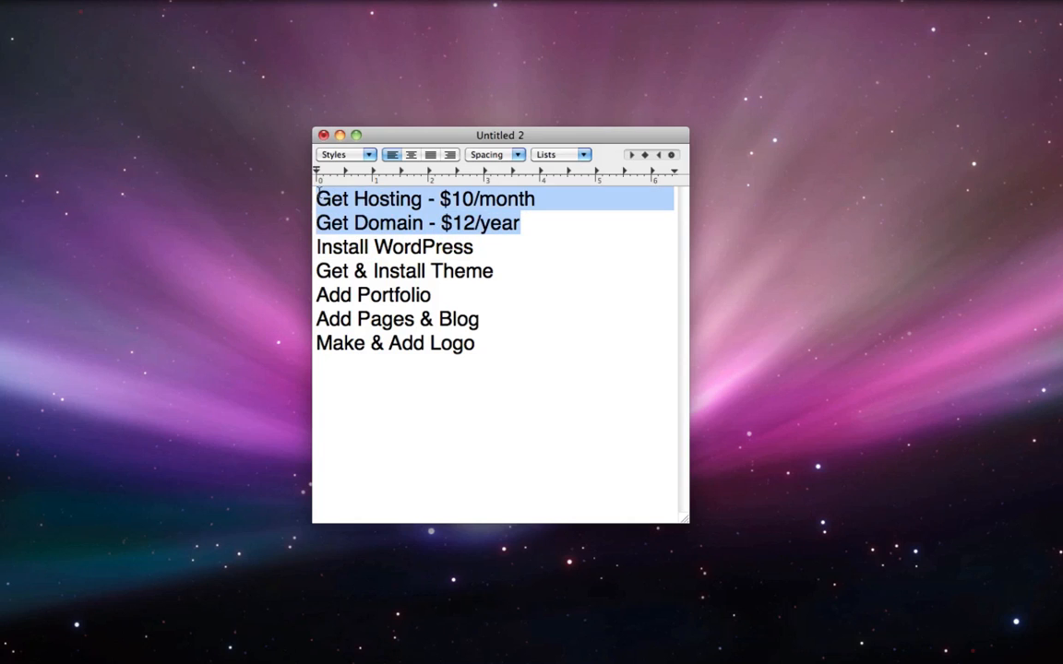
{"action": "left_click", "coordinate": [435, 244]}
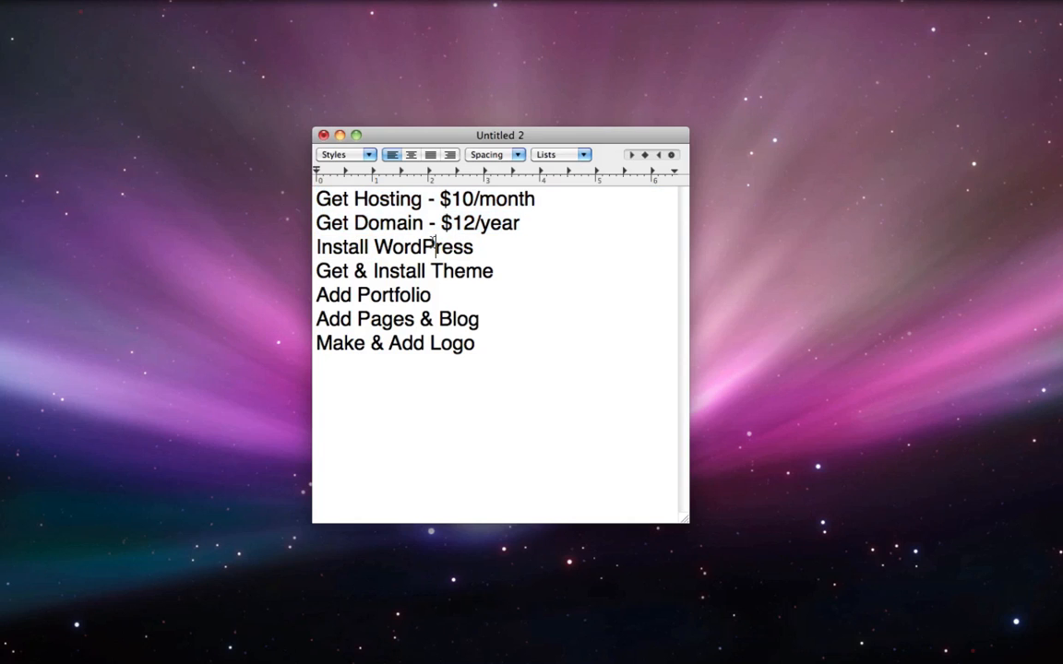
{"action": "left_click", "coordinate": [502, 249]}
{"action": "type", "text": "- fre"}
{"action": "key", "text": "BackSpace"}
{"action": "key", "text": "BackSpace"}
{"action": "key", "text": "BackSpace"}
{"action": "type", "text": "Free"}
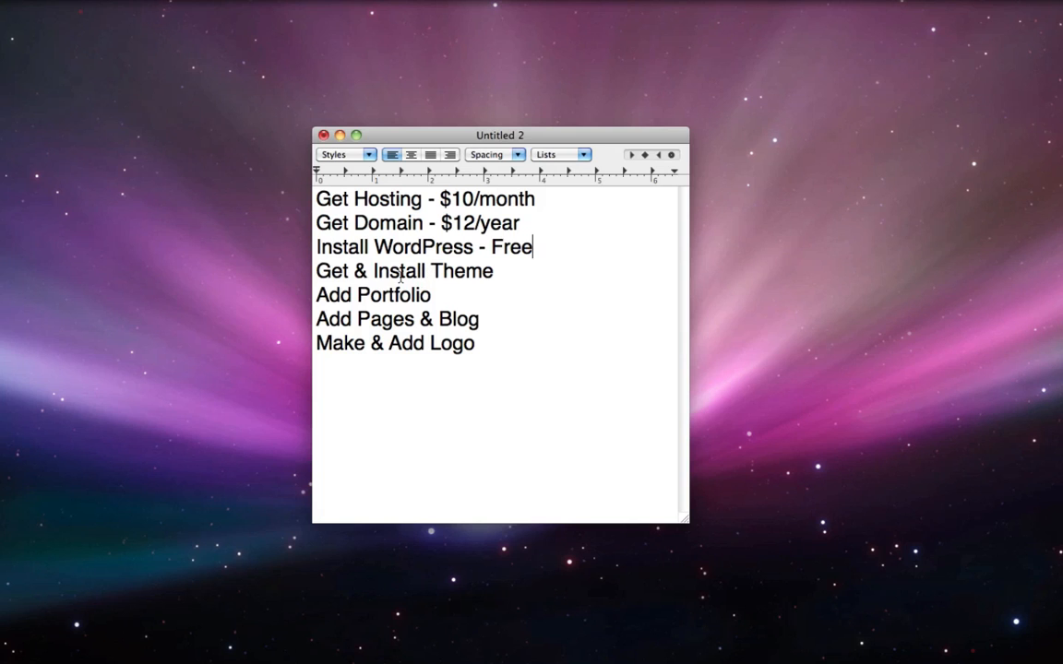
Glance at the portfolio site, then add '- $50' after Get & Install Theme
{"action": "mouse_move", "coordinate": [958, 656]}
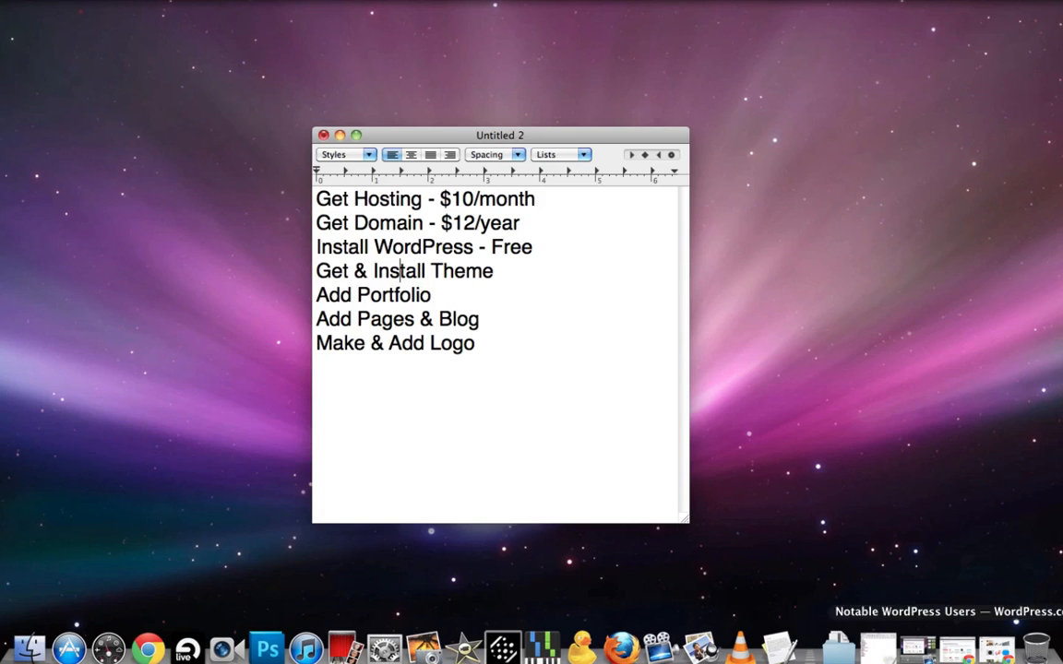
{"action": "left_click", "coordinate": [996, 649]}
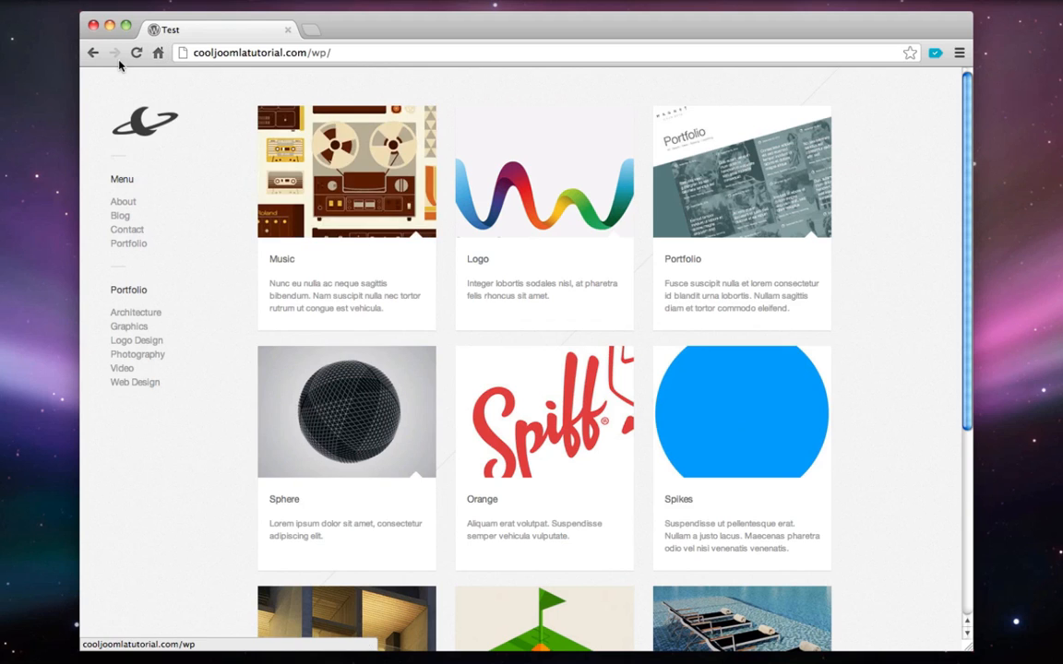
{"action": "left_click", "coordinate": [109, 25]}
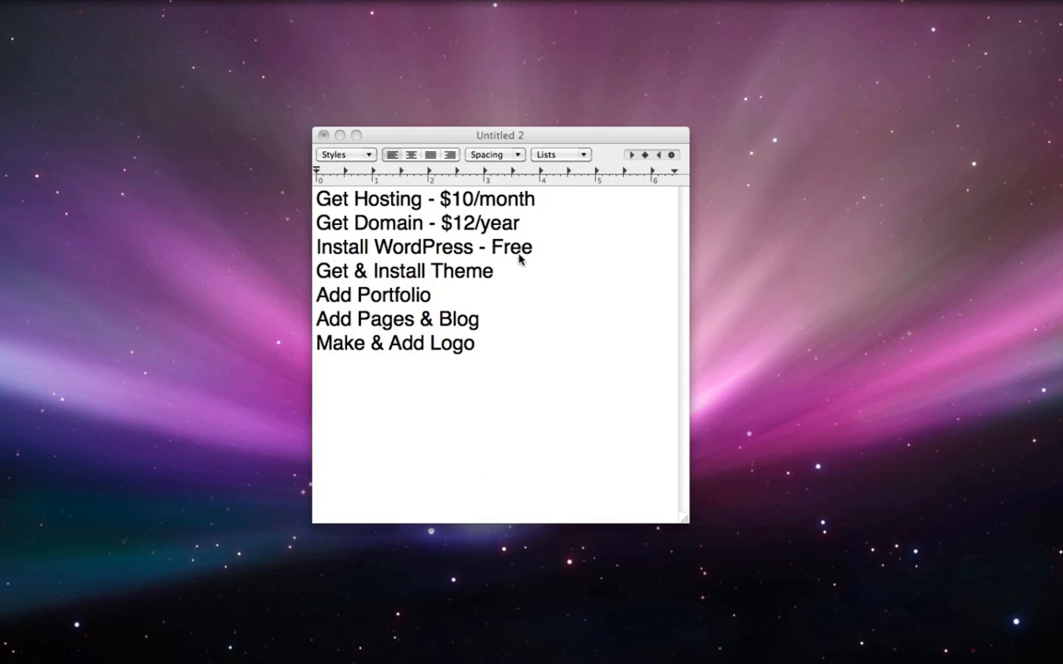
{"action": "left_click", "coordinate": [522, 262]}
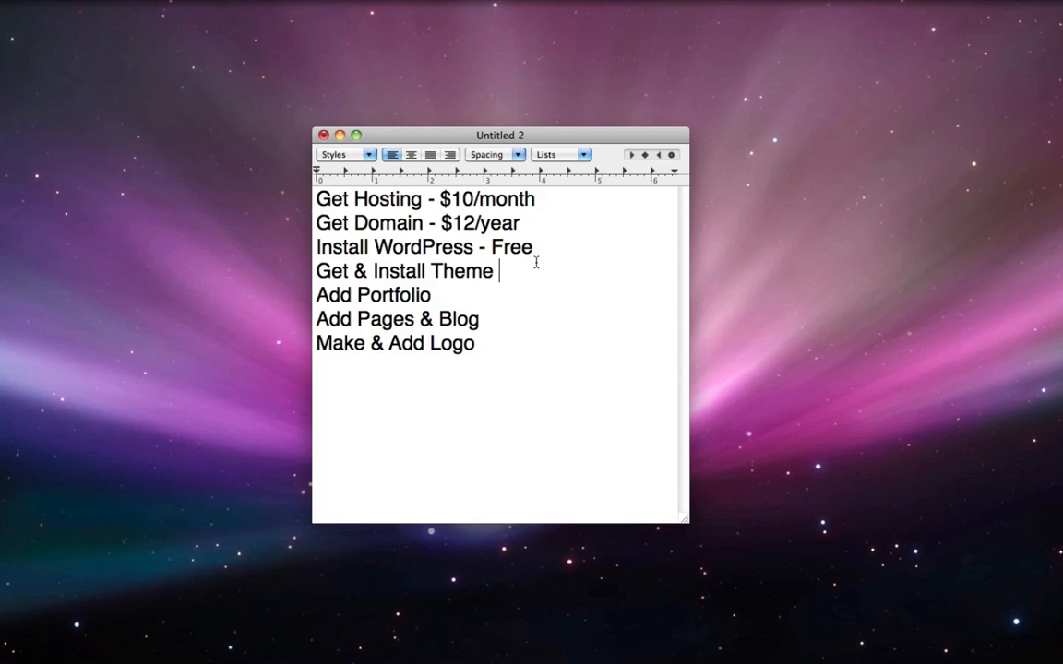
{"action": "type", "text": "- $50"}
Highlight the Add Portfolio, Add Pages & Blog and Make & Add Logo steps in turn
{"action": "double_click", "coordinate": [377, 295]}
{"action": "triple_click", "coordinate": [377, 295]}
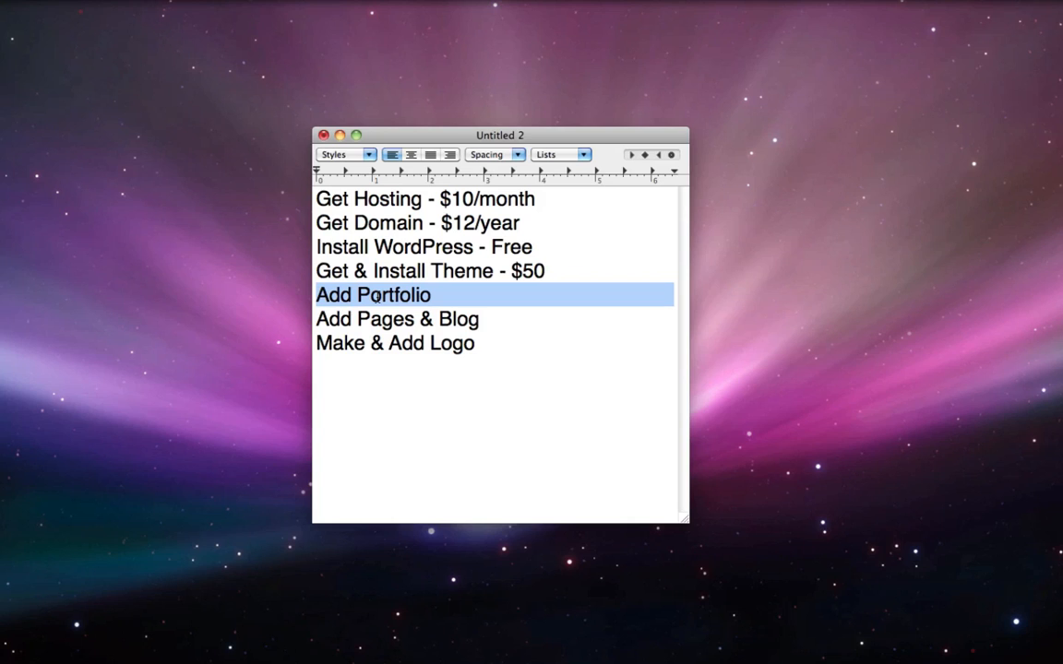
{"action": "left_click", "coordinate": [431, 318]}
{"action": "triple_click", "coordinate": [432, 319]}
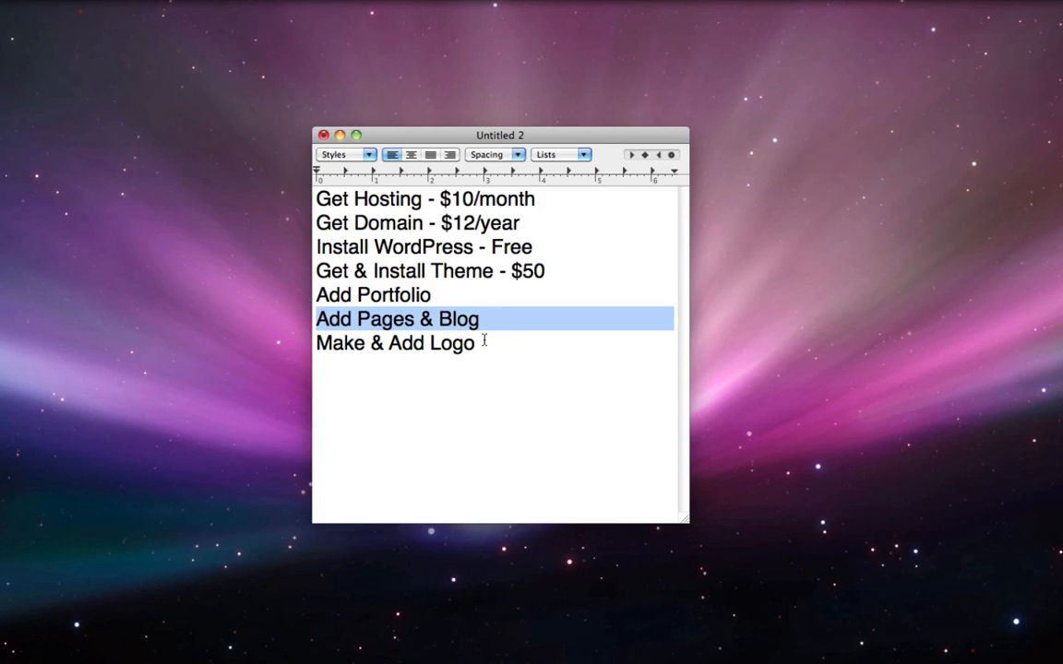
{"action": "double_click", "coordinate": [483, 340]}
{"action": "triple_click", "coordinate": [483, 340]}
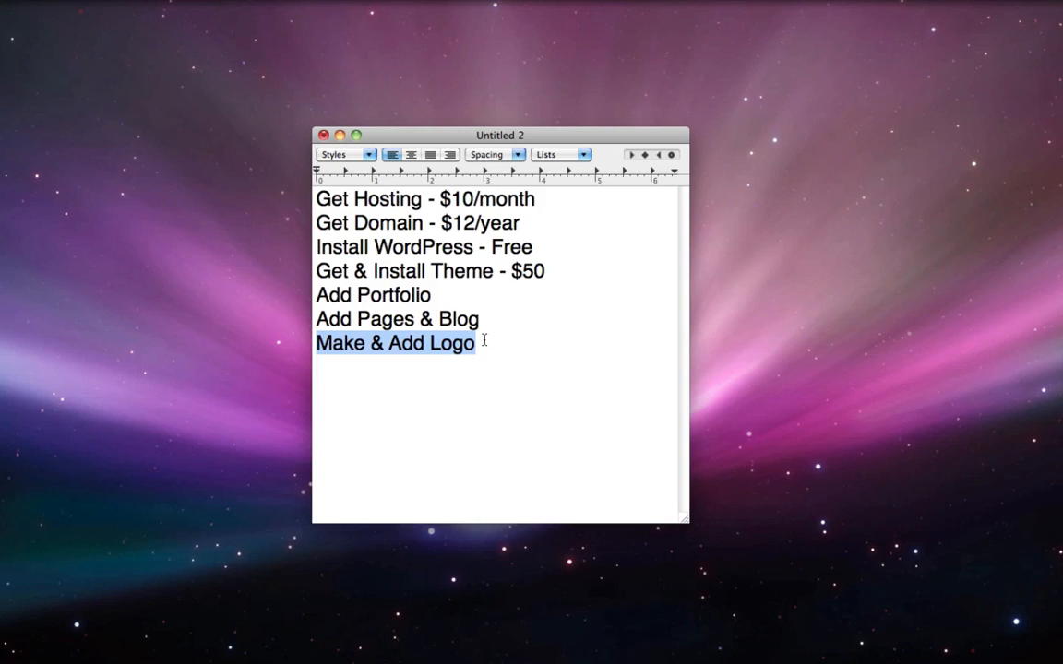
{"action": "left_click", "coordinate": [484, 341]}
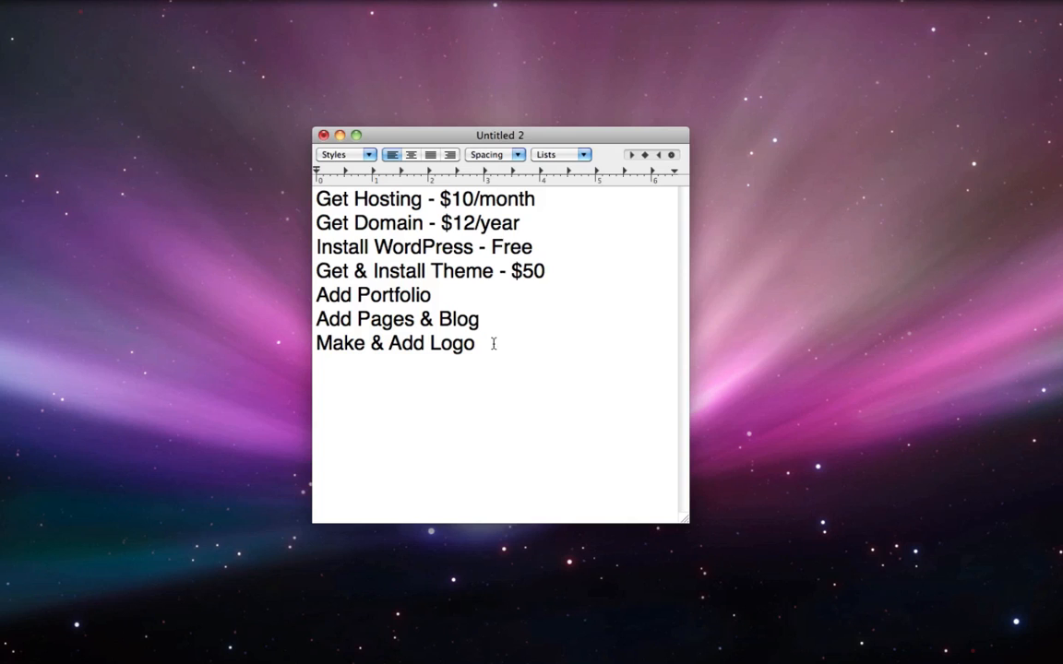
Point out the Get Hosting - $10/month step, then return to the Chrome portfolio site
{"action": "left_click", "coordinate": [997, 651]}
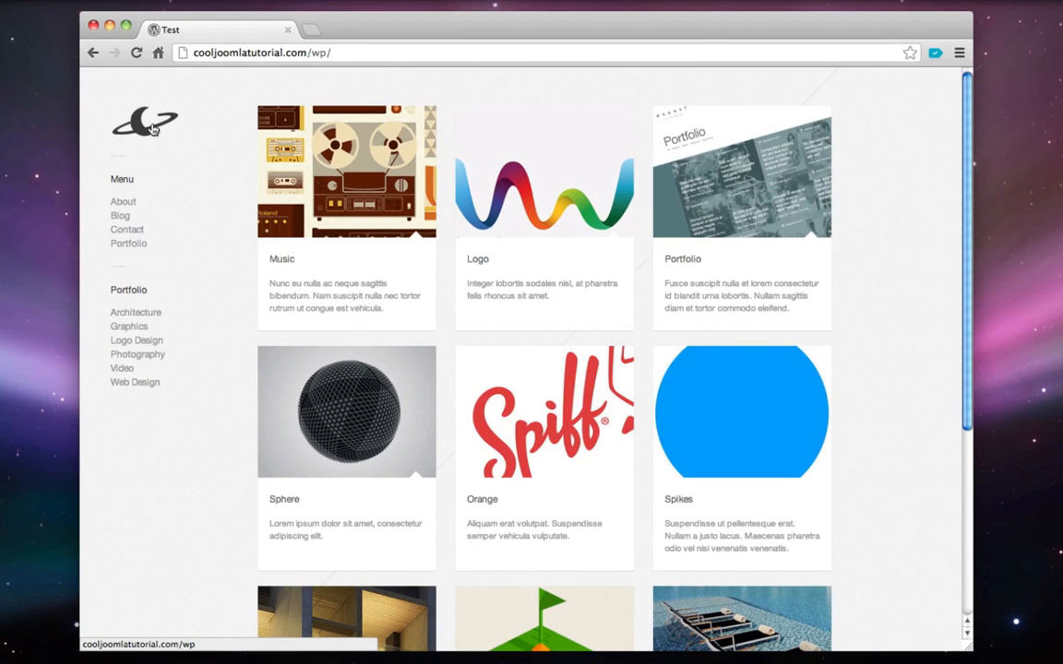
{"action": "left_click", "coordinate": [95, 25]}
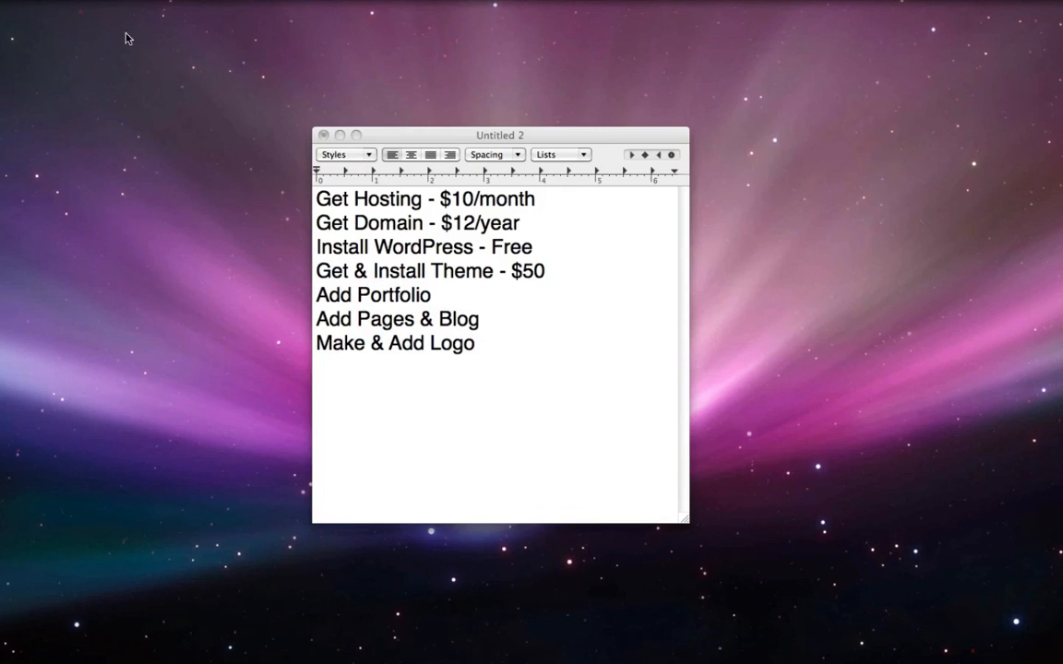
{"action": "left_click", "coordinate": [561, 311]}
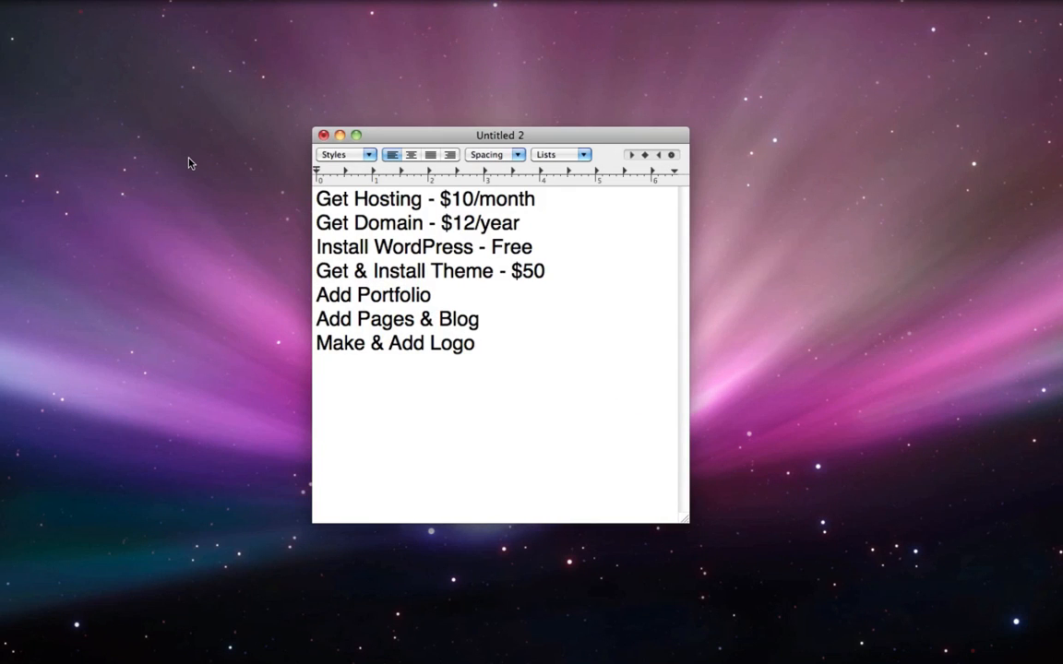
{"action": "triple_click", "coordinate": [372, 198]}
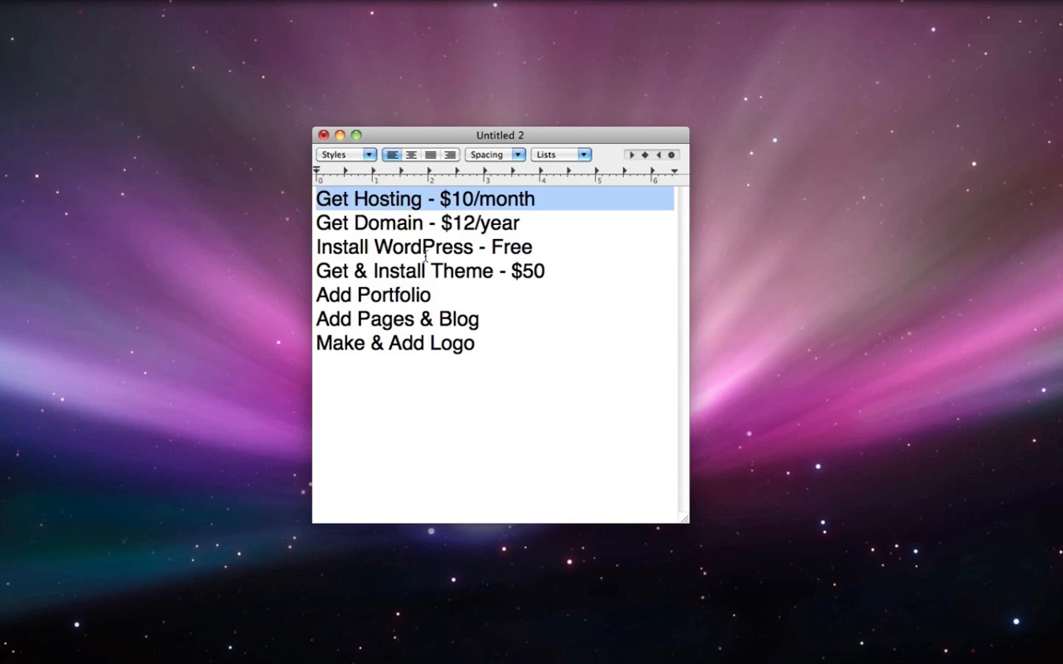
{"action": "mouse_move", "coordinate": [792, 661]}
{"action": "left_click", "coordinate": [1017, 654]}
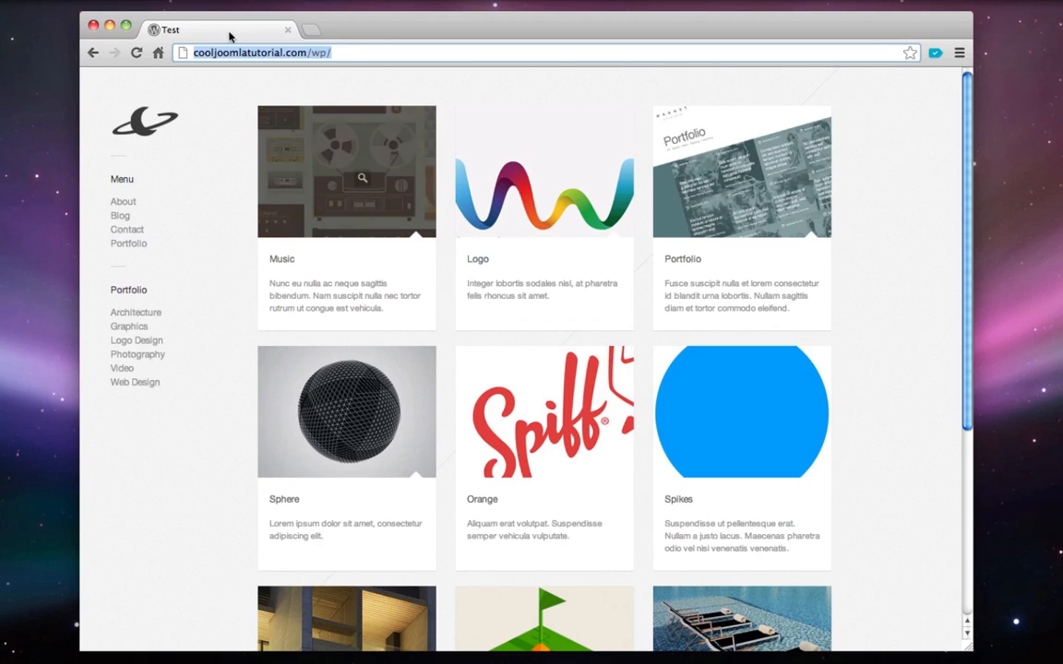
Load hostgator.com in Chrome
{"action": "type", "text": "host"}
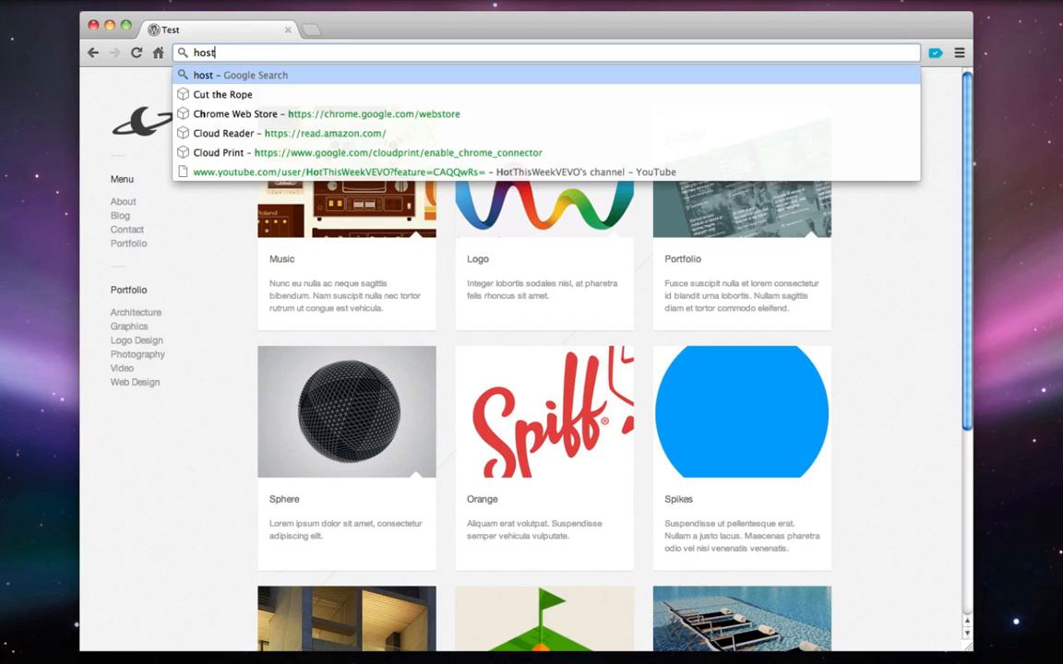
{"action": "type", "text": "gator.com"}
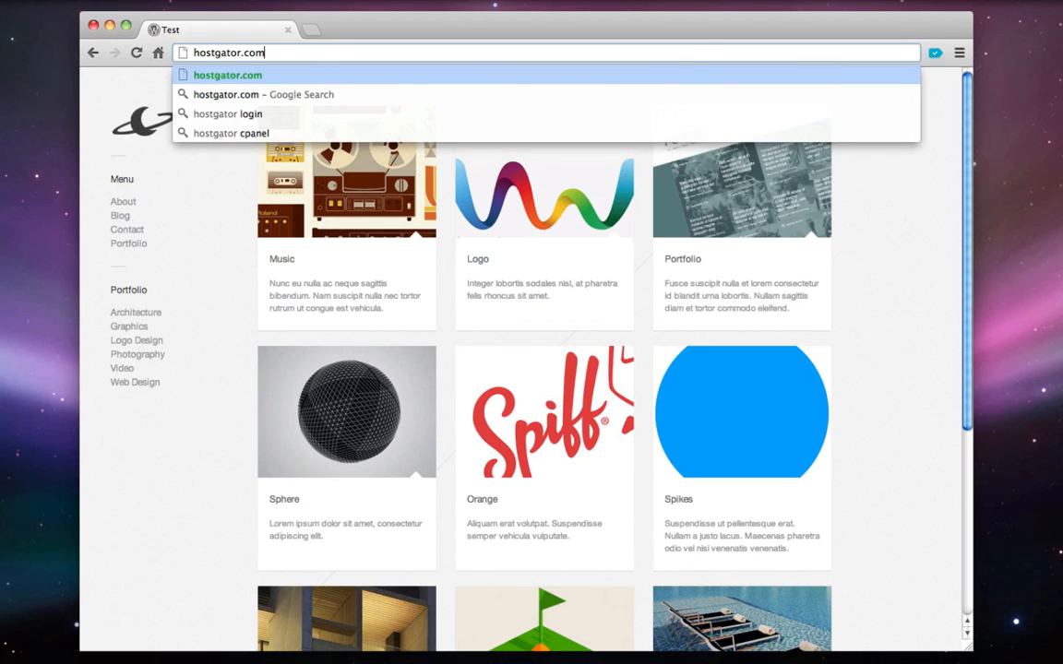
{"action": "key", "text": "Return"}
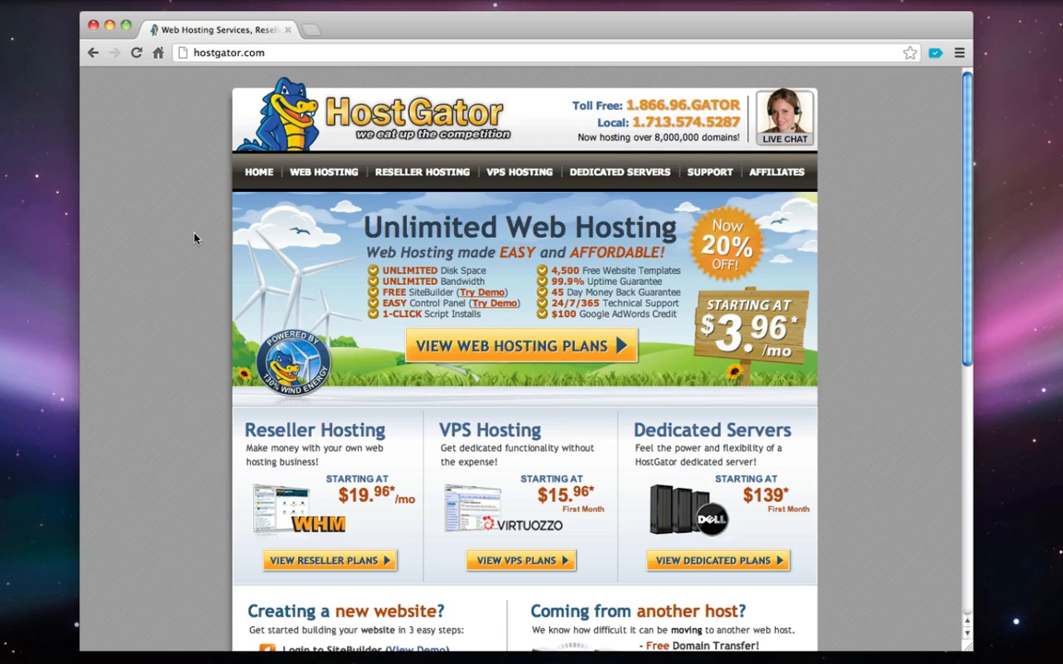
{"action": "key", "text": "super+n"}
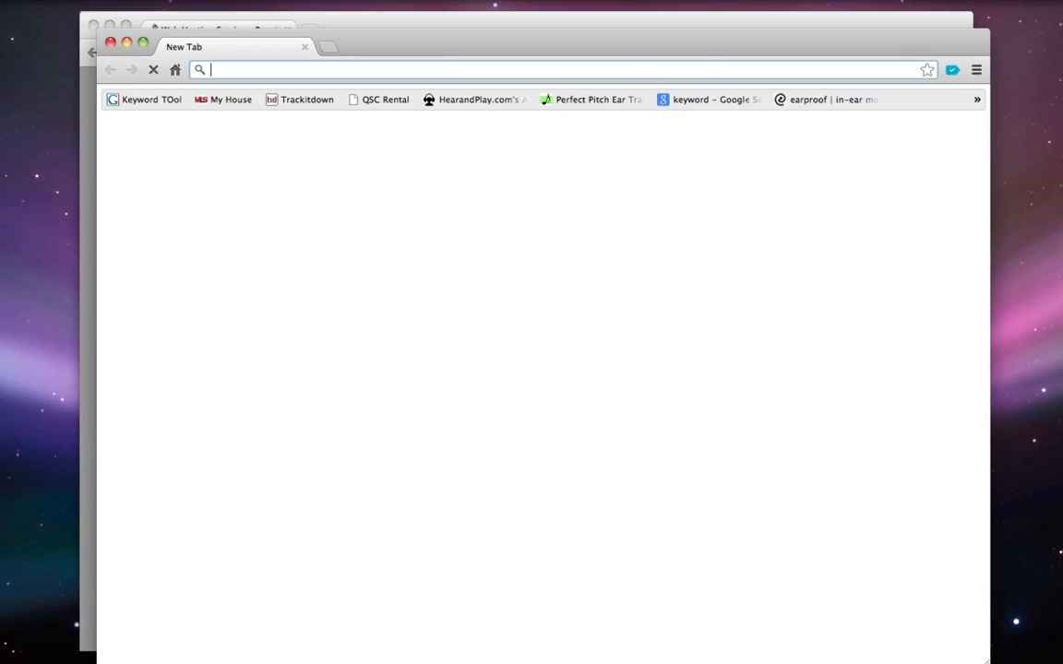
{"action": "type", "text": "google.com"}
{"action": "key", "text": "Return"}
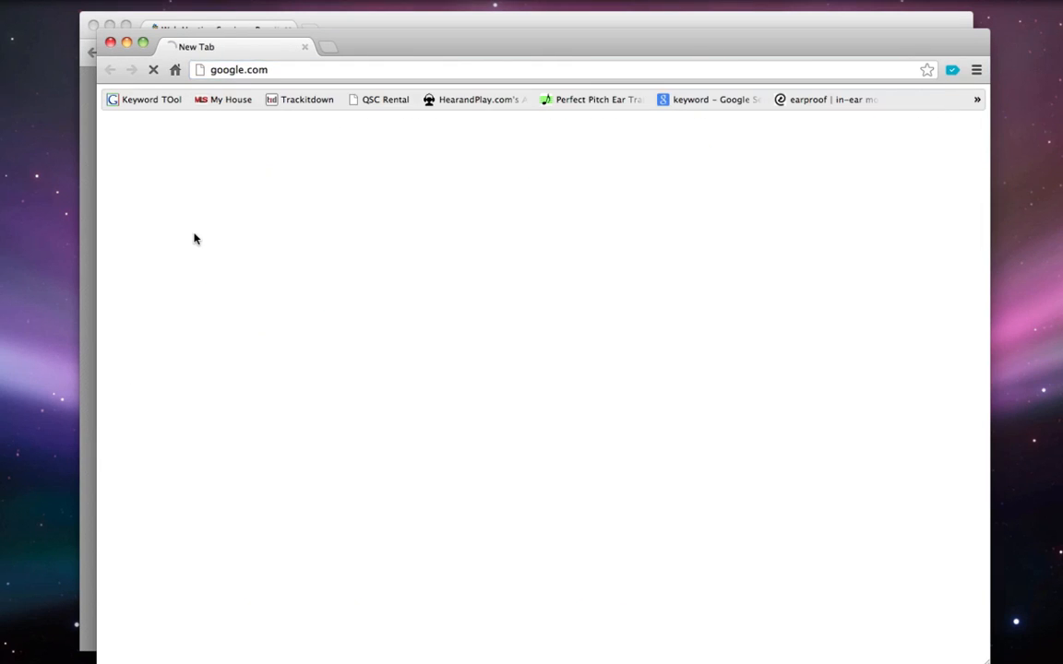
{"action": "type", "text": "best hosting"}
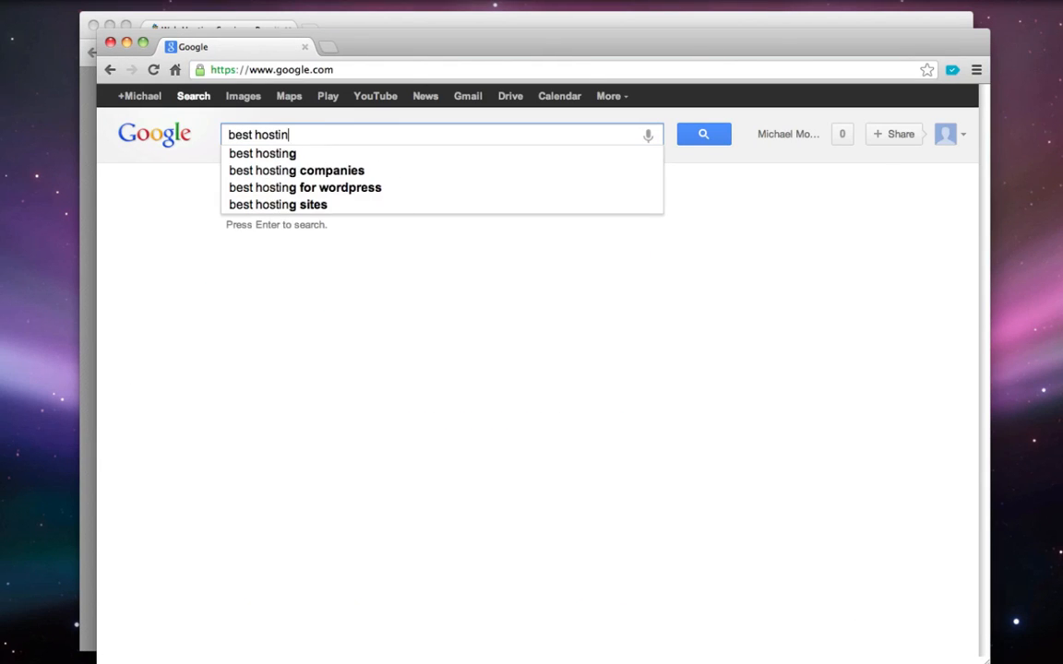
{"action": "key", "text": "Return"}
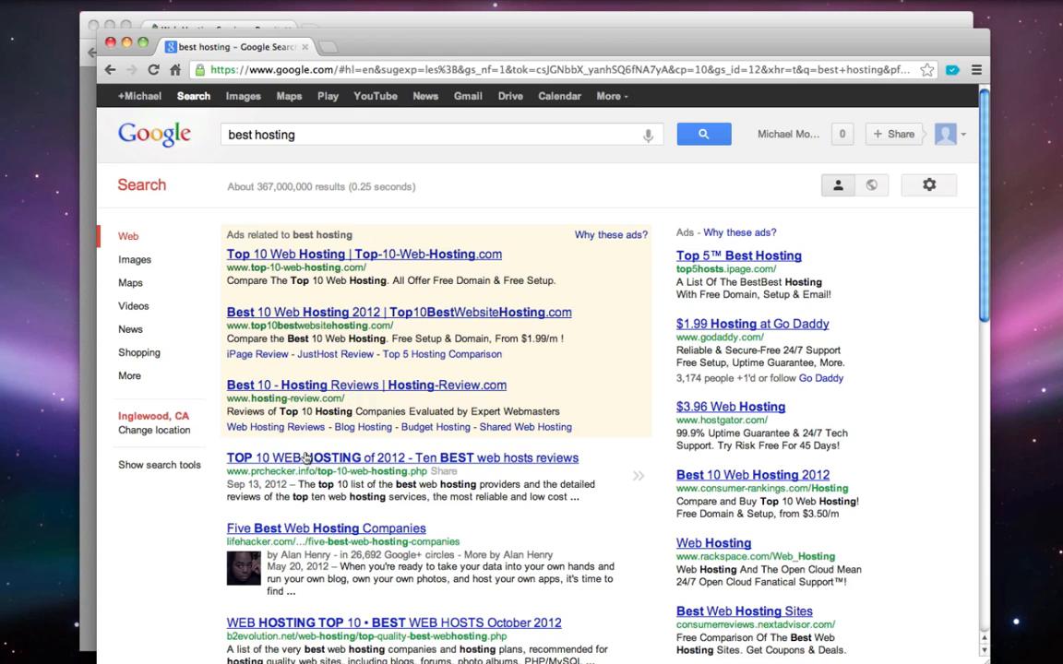
{"action": "left_click", "coordinate": [269, 460]}
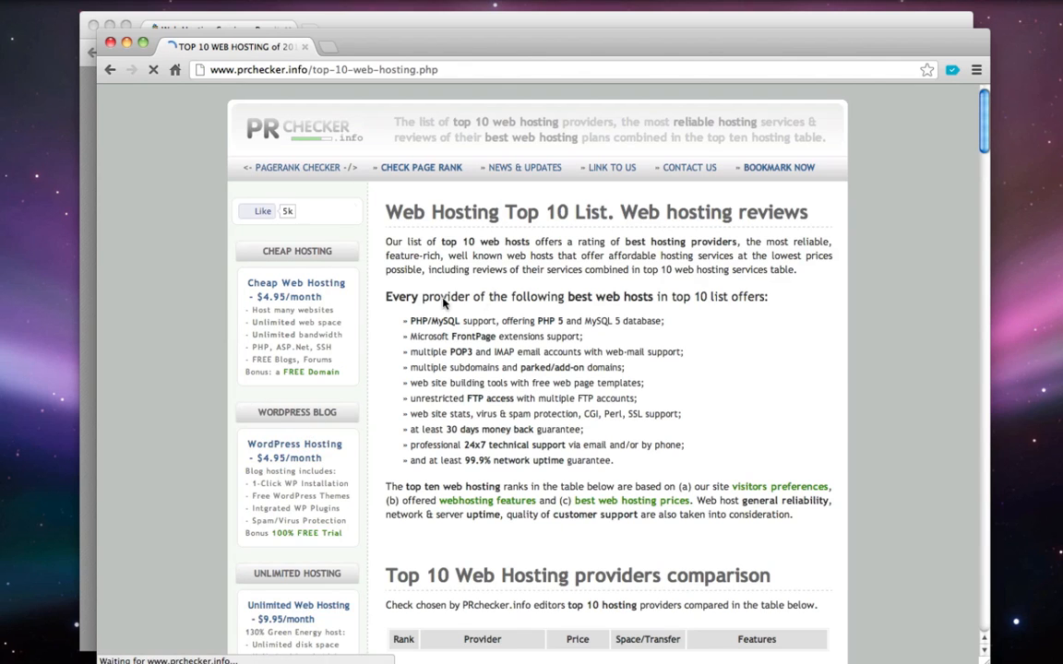
{"action": "scroll", "coordinate": [479, 369], "scroll_direction": "down", "scroll_amount": 5}
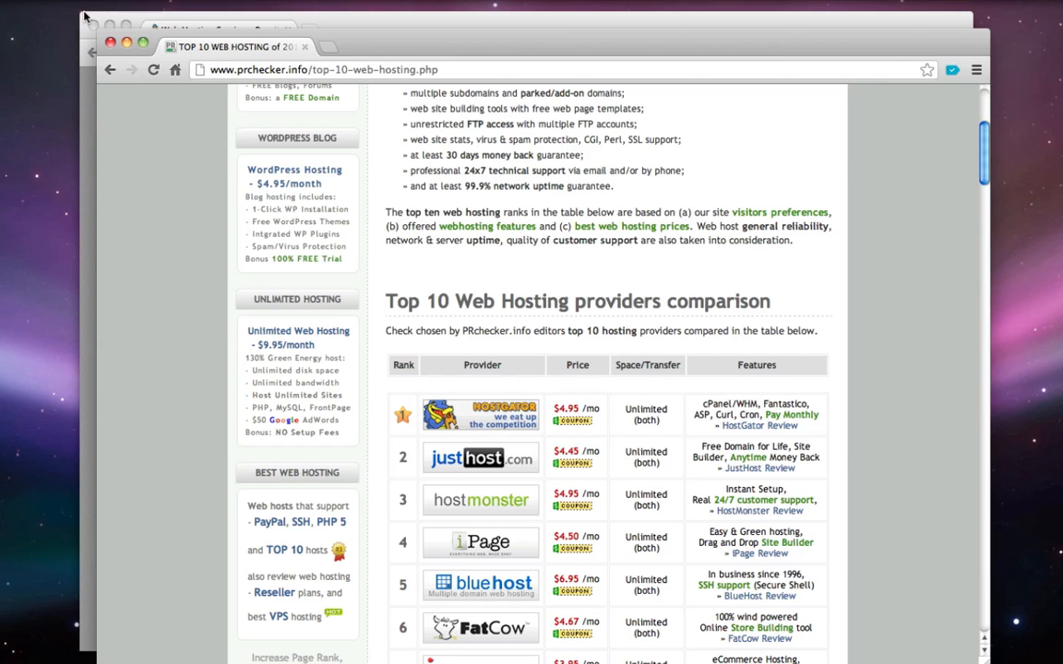
{"action": "left_click", "coordinate": [110, 42]}
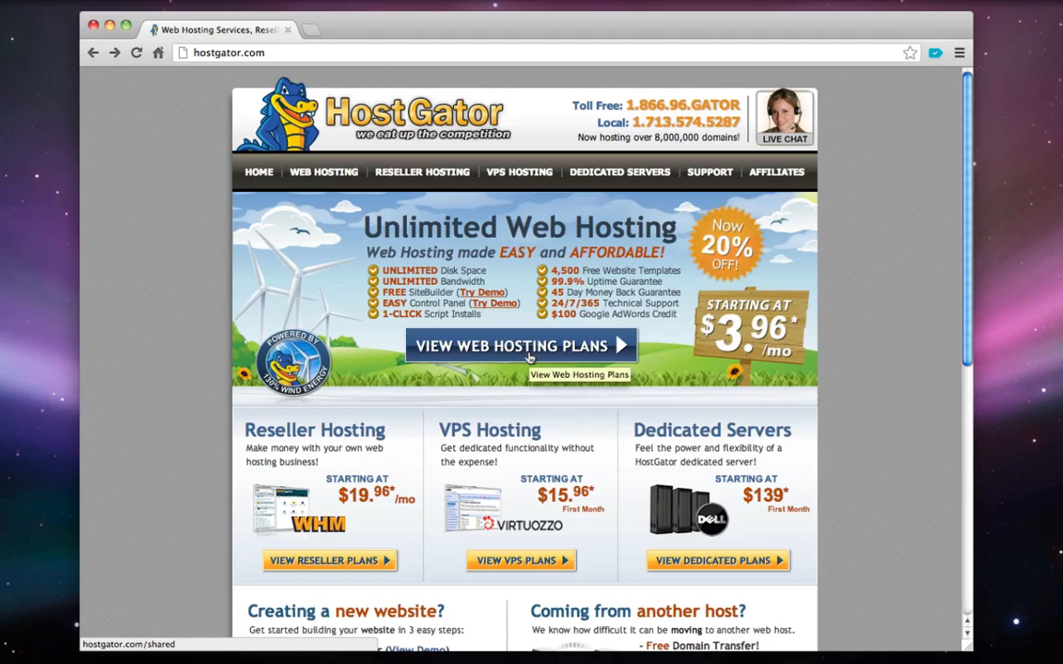
Open HostGator's shared Web Hosting plans page and point out the Baby Plan
{"action": "left_click", "coordinate": [492, 360]}
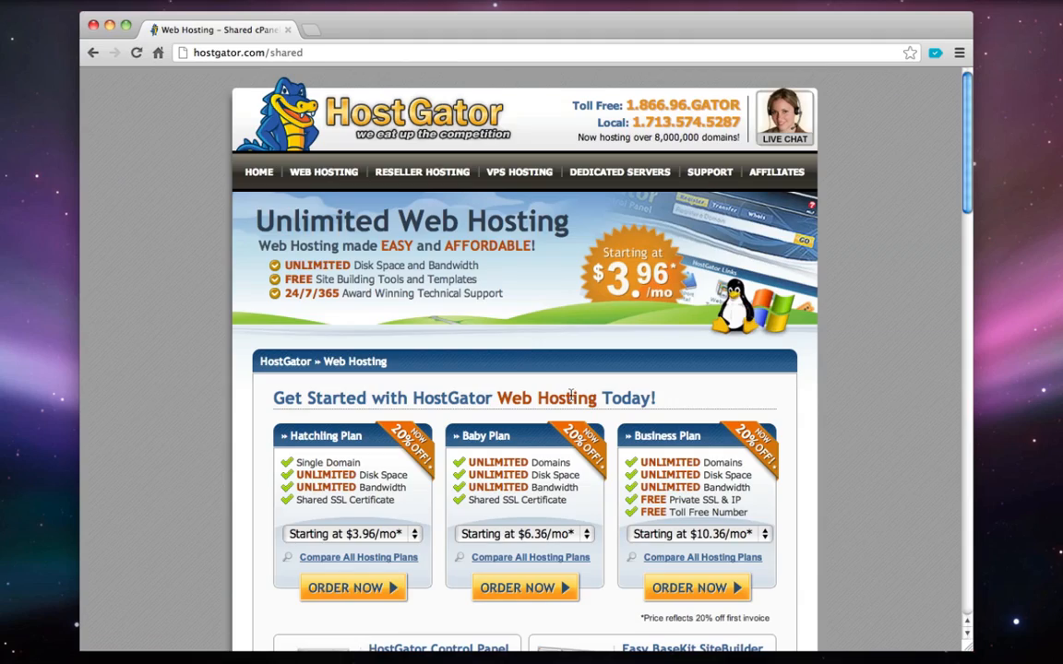
{"action": "scroll", "coordinate": [553, 387], "scroll_direction": "down", "scroll_amount": 5}
{"action": "scroll", "coordinate": [571, 399], "scroll_direction": "down", "scroll_amount": 7}
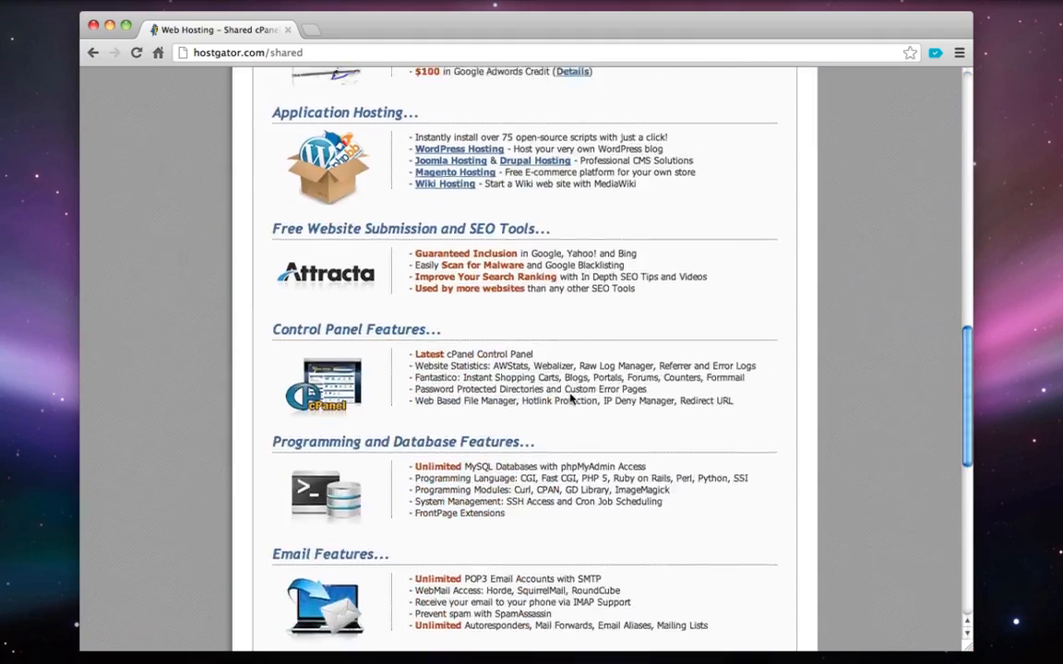
{"action": "scroll", "coordinate": [570, 397], "scroll_direction": "up", "scroll_amount": 5}
{"action": "scroll", "coordinate": [571, 397], "scroll_direction": "up", "scroll_amount": 5}
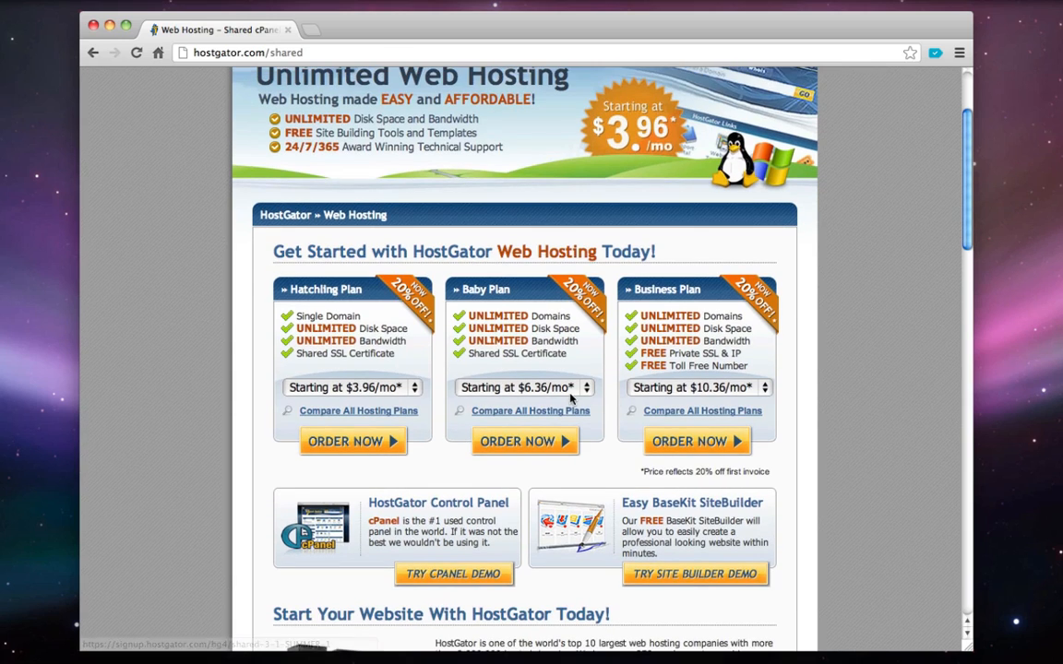
{"action": "scroll", "coordinate": [500, 311], "scroll_direction": "up", "scroll_amount": 1}
{"action": "left_click_drag", "start_coordinate": [461, 339], "coordinate": [509, 340]}
{"action": "left_click", "coordinate": [508, 342]}
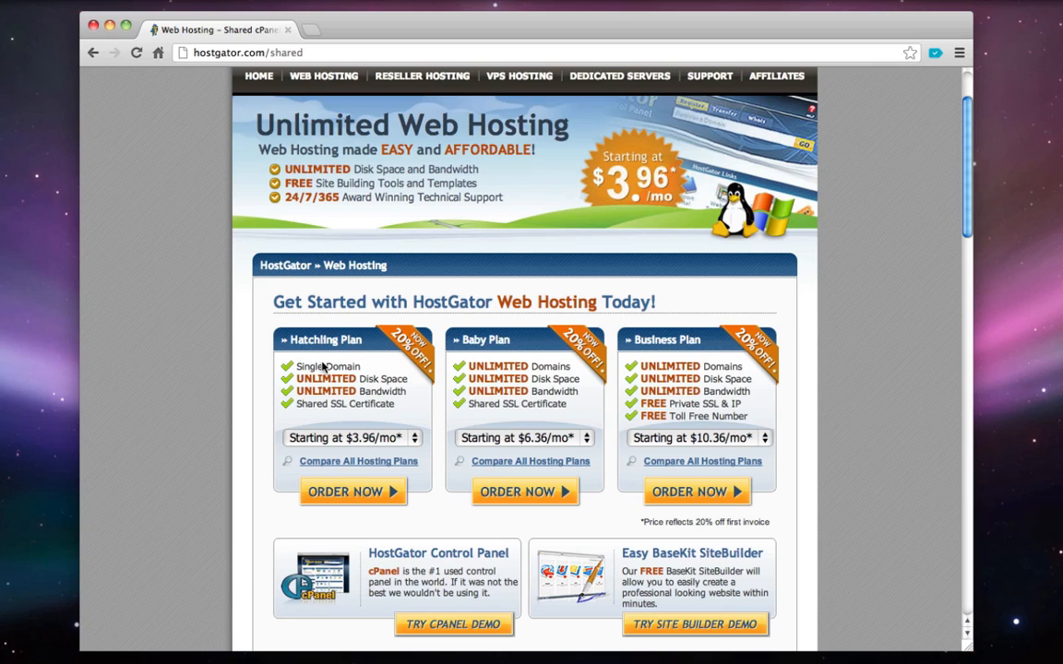
Set the Baby Plan billing term to 'Monthly - $7.96/mo'
{"action": "double_click", "coordinate": [533, 368]}
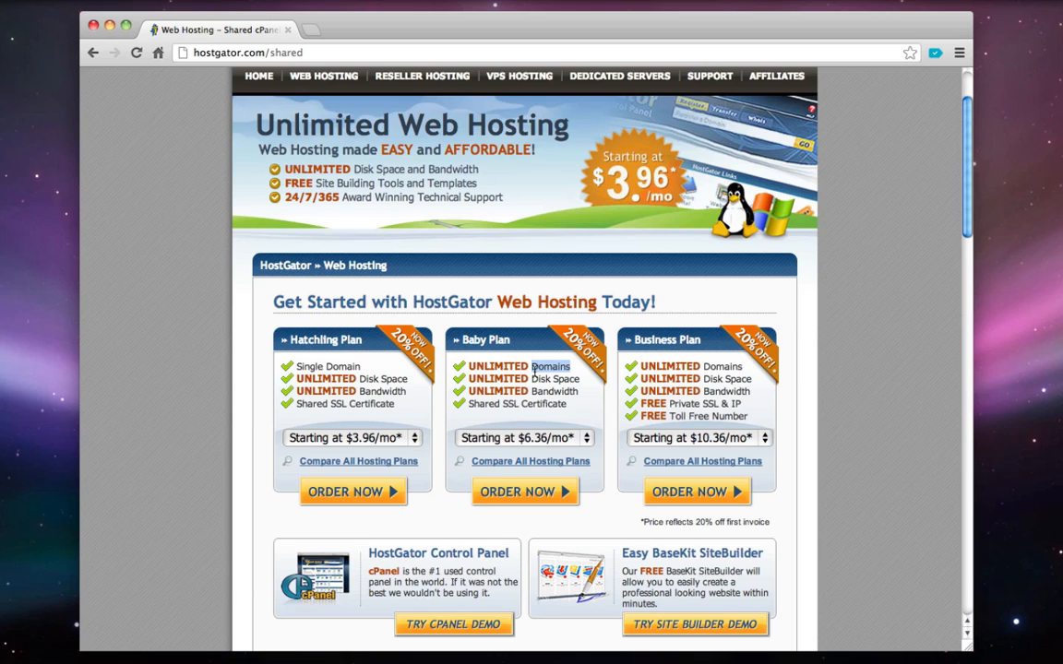
{"action": "left_click", "coordinate": [504, 400]}
{"action": "scroll", "coordinate": [504, 401], "scroll_direction": "up", "scroll_amount": 2}
{"action": "scroll", "coordinate": [504, 401], "scroll_direction": "down", "scroll_amount": 1}
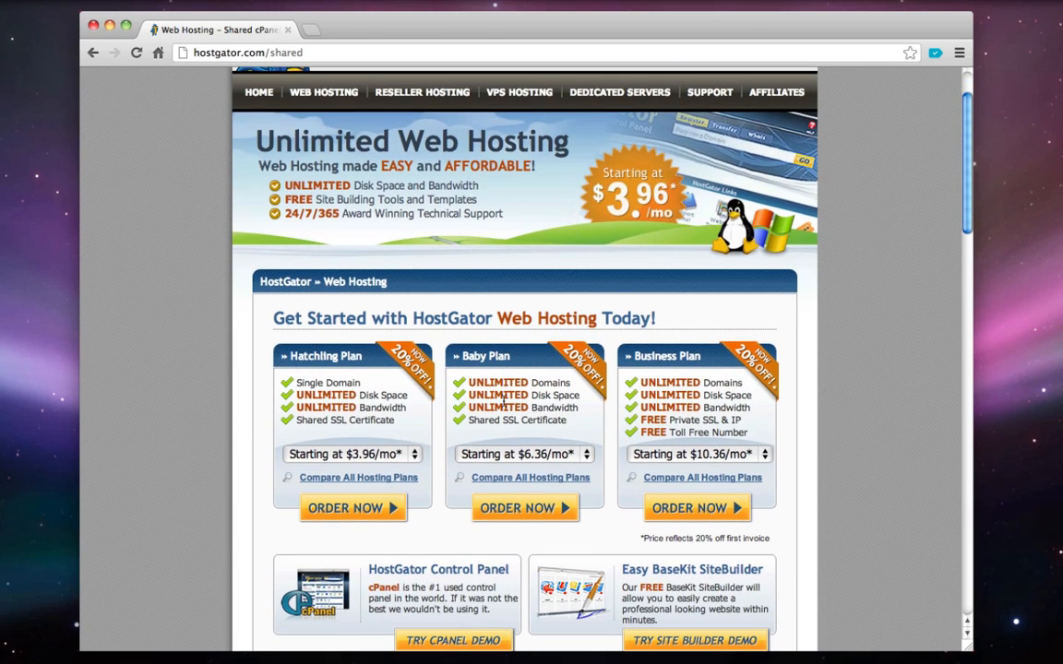
{"action": "left_click", "coordinate": [521, 454]}
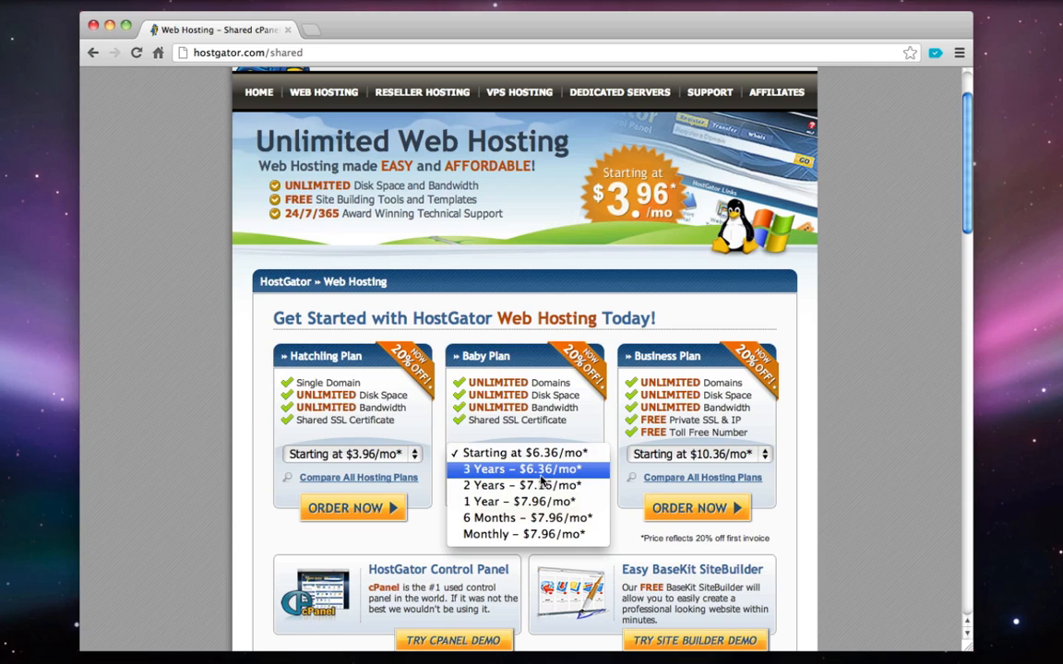
{"action": "left_click", "coordinate": [544, 536]}
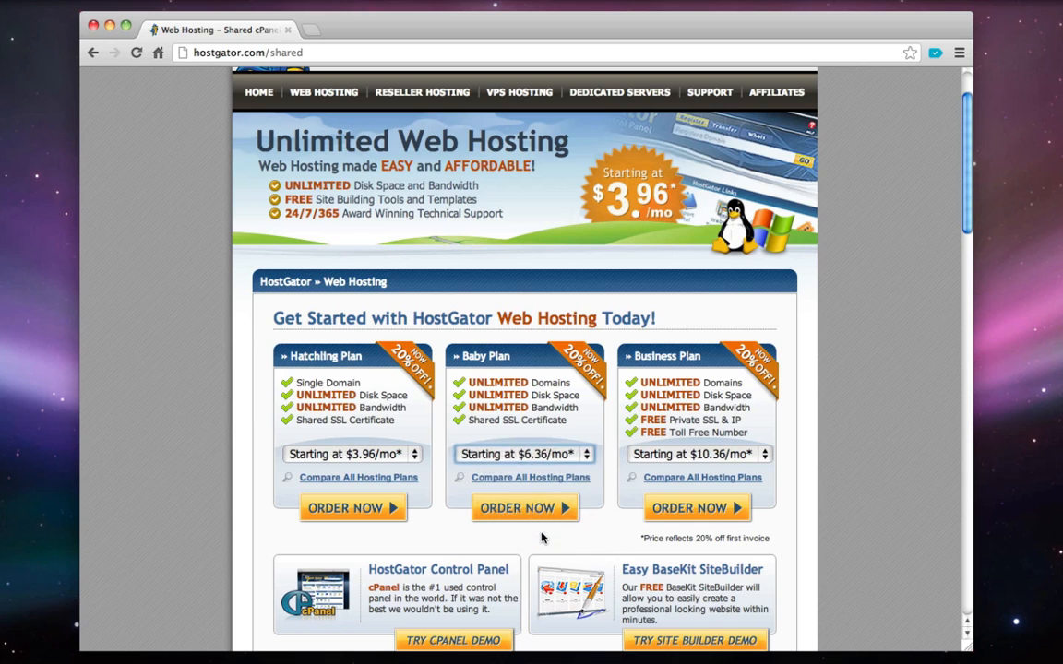
{"action": "scroll", "coordinate": [473, 497], "scroll_direction": "down", "scroll_amount": 1}
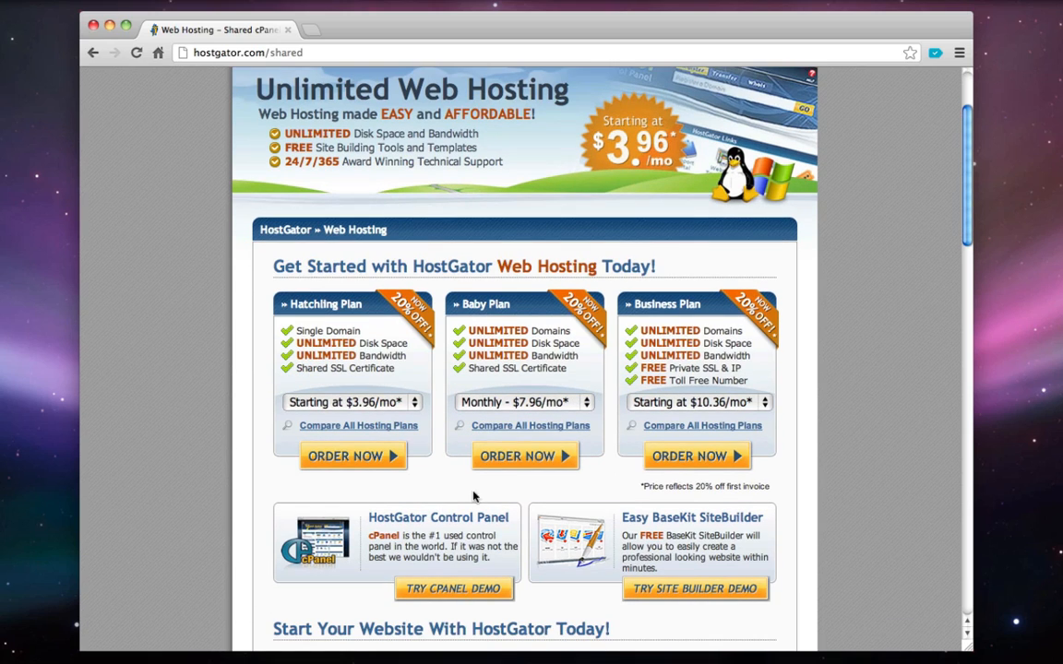
Order the Baby Plan and enter coolwordpresstutorial as the new domain to register
{"action": "left_click", "coordinate": [529, 459]}
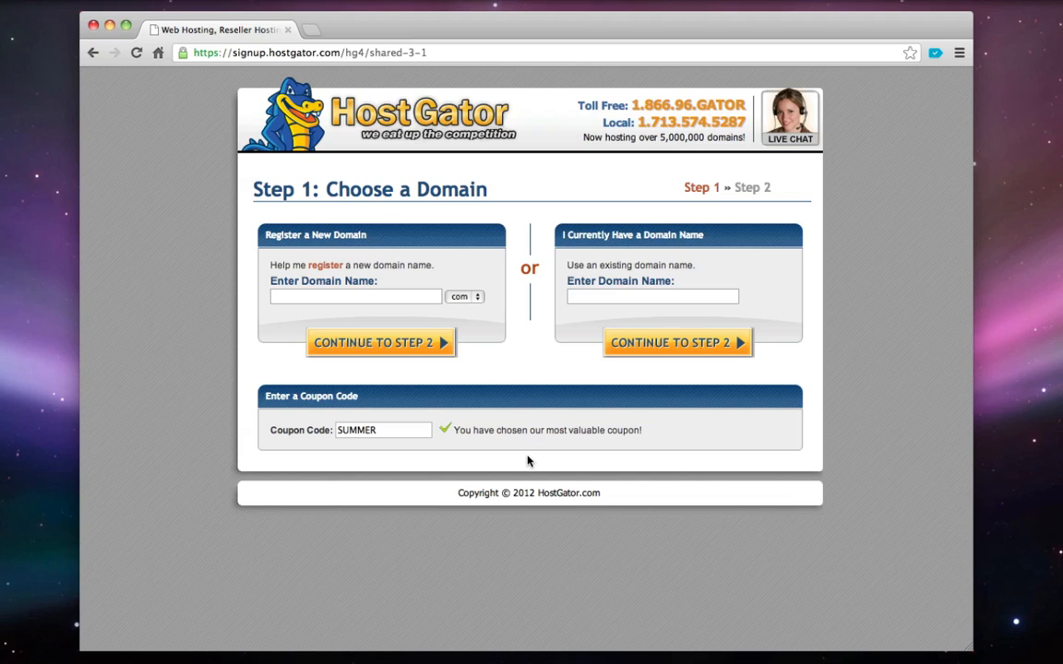
{"action": "left_click", "coordinate": [351, 296]}
{"action": "type", "text": "yourcompany"}
{"action": "left_click_drag", "start_coordinate": [269, 52], "coordinate": [342, 53]}
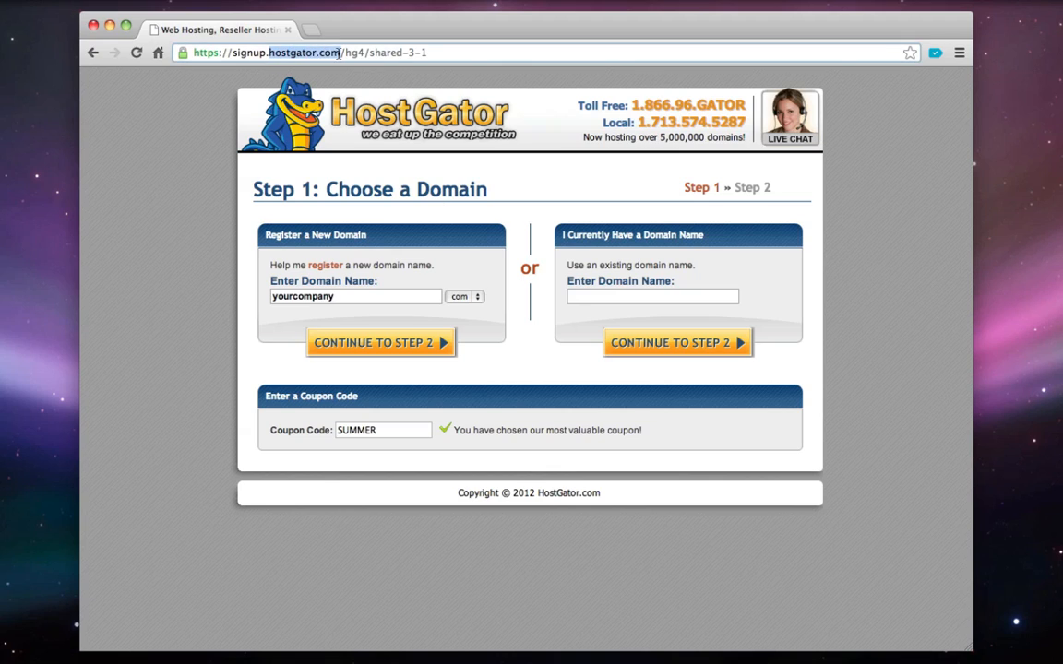
{"action": "left_click", "coordinate": [341, 53]}
{"action": "double_click", "coordinate": [338, 296]}
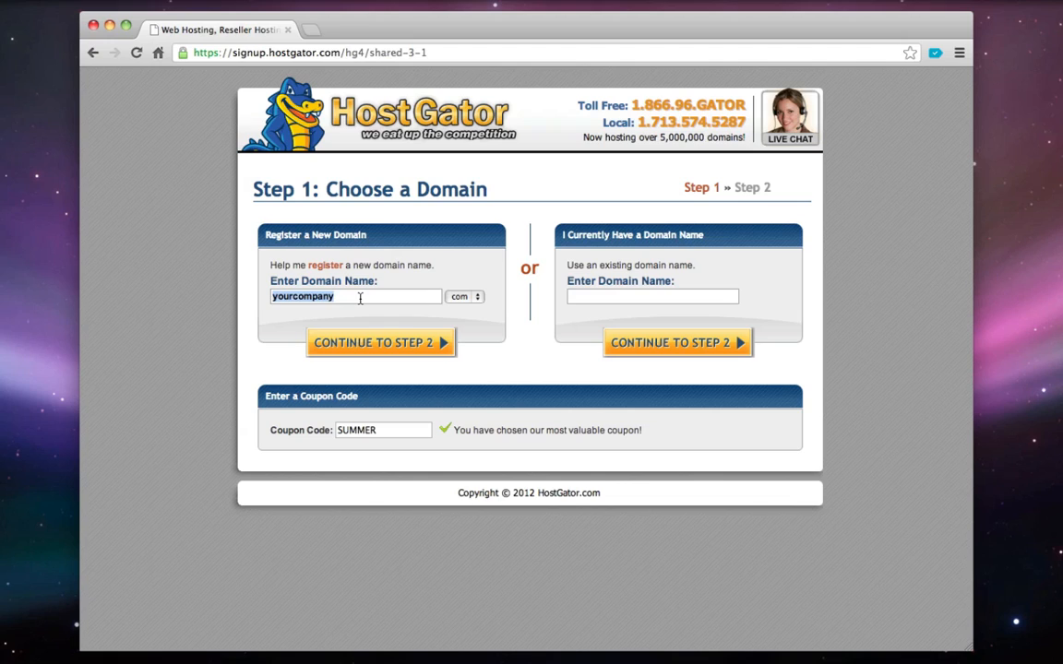
{"action": "type", "text": "co"}
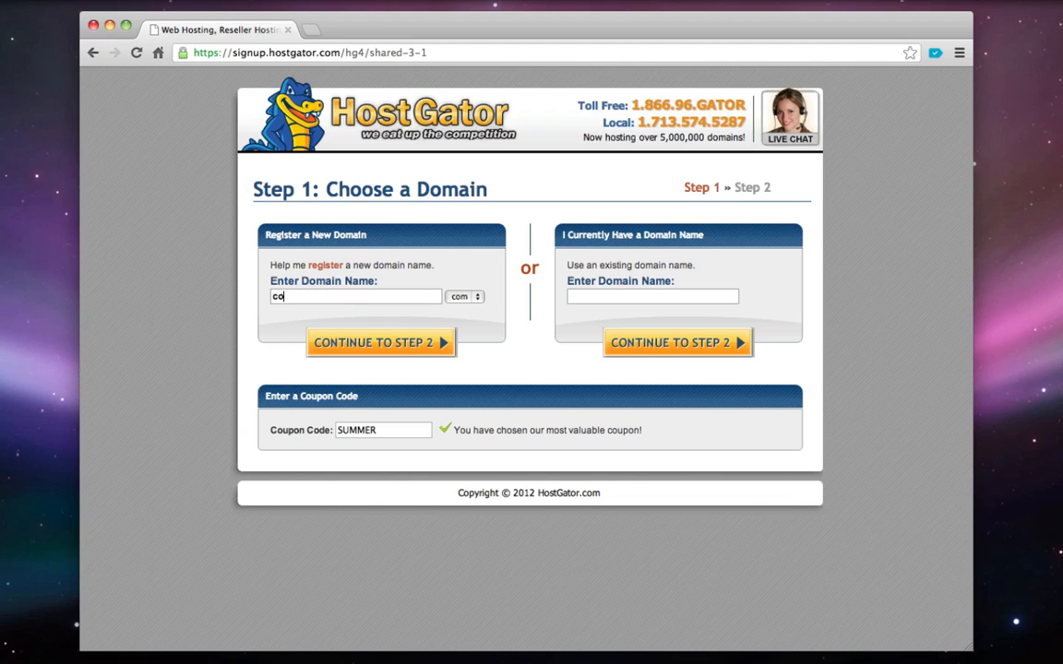
{"action": "type", "text": "olwordpresstutorial"}
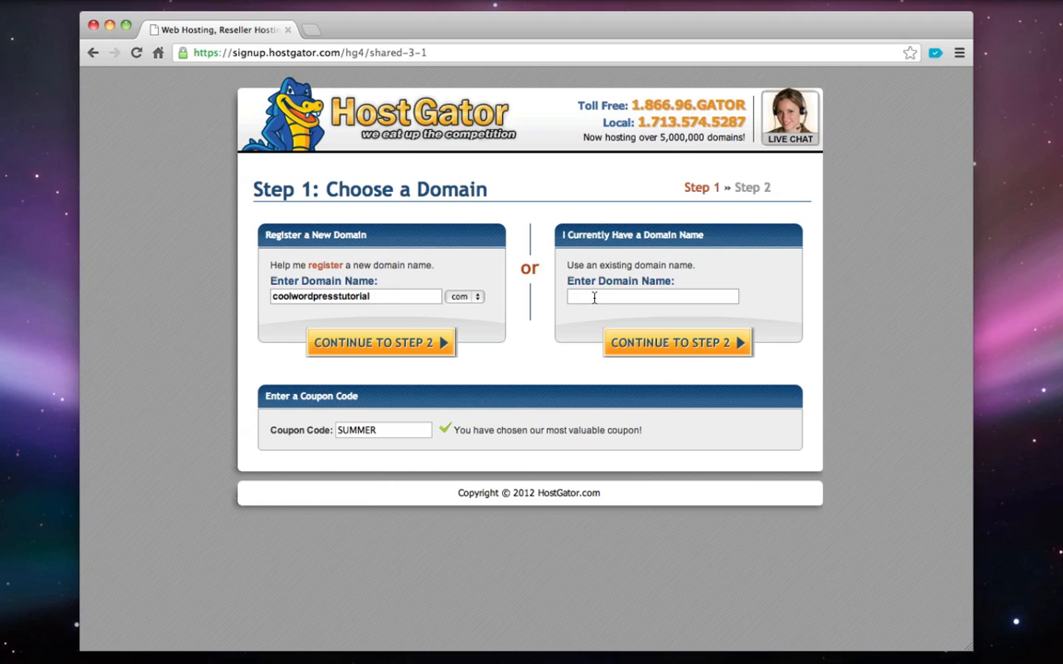
Replace the SUMMER coupon code with hostgator2513
{"action": "left_click", "coordinate": [651, 296]}
{"action": "double_click", "coordinate": [385, 430]}
{"action": "type", "text": "hostgator2513"}
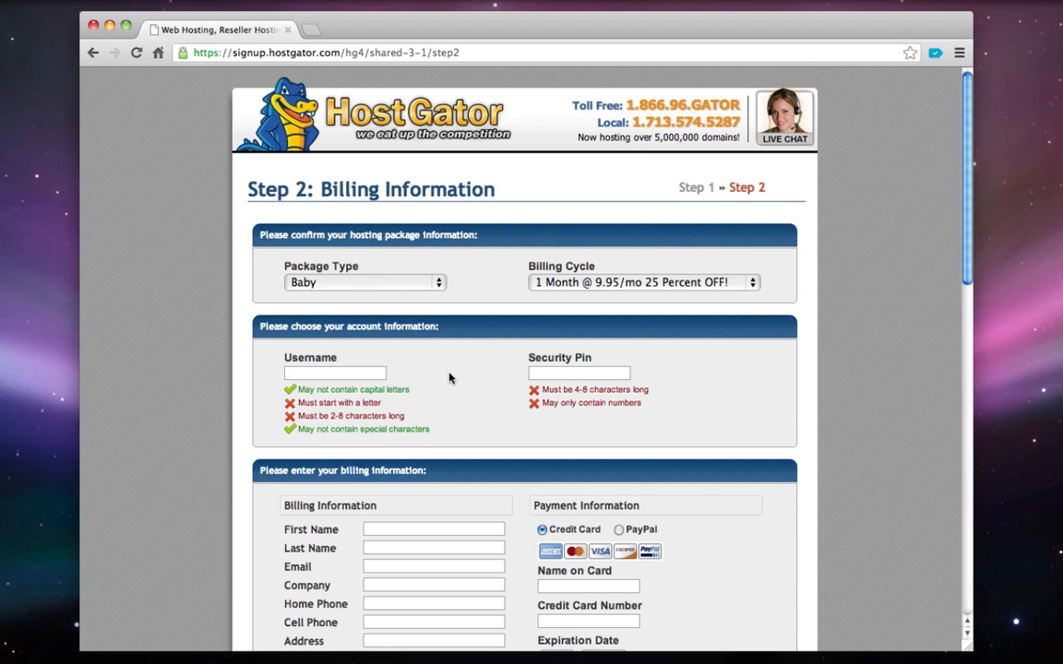
Keep the Baby package on a 1 Month billing cycle, leaving the security pin empty
{"action": "left_click", "coordinate": [366, 282]}
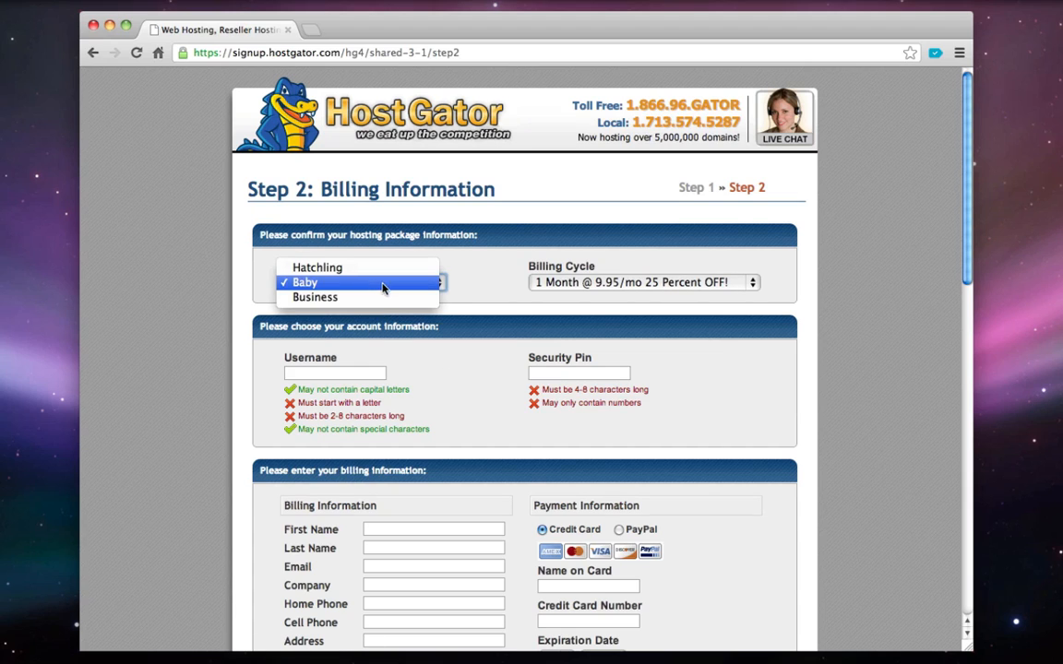
{"action": "left_click", "coordinate": [339, 285]}
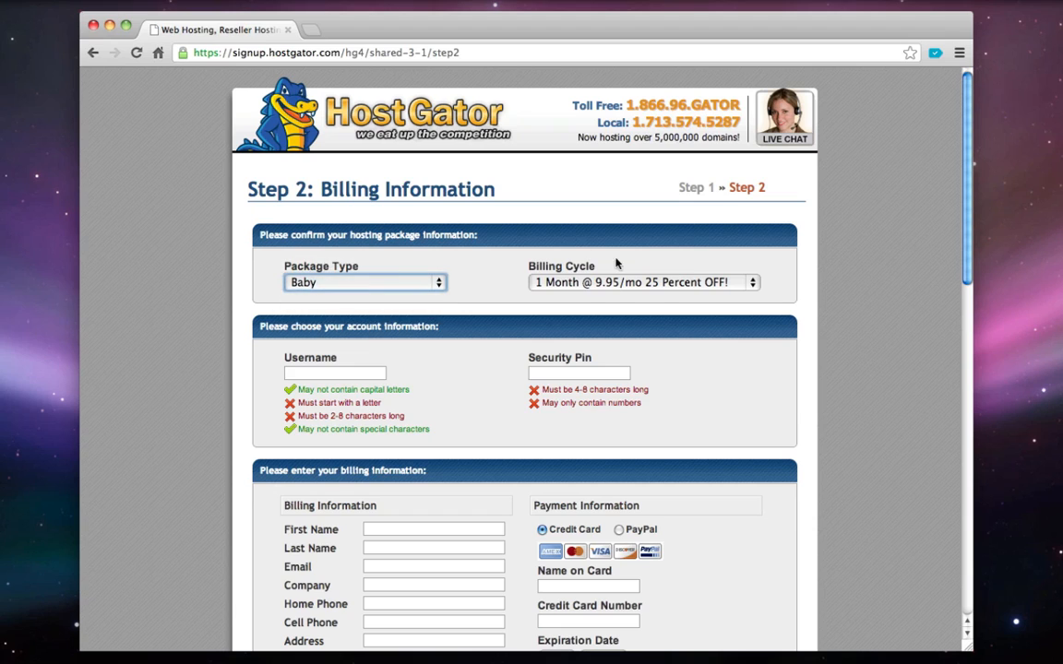
{"action": "left_click", "coordinate": [566, 283]}
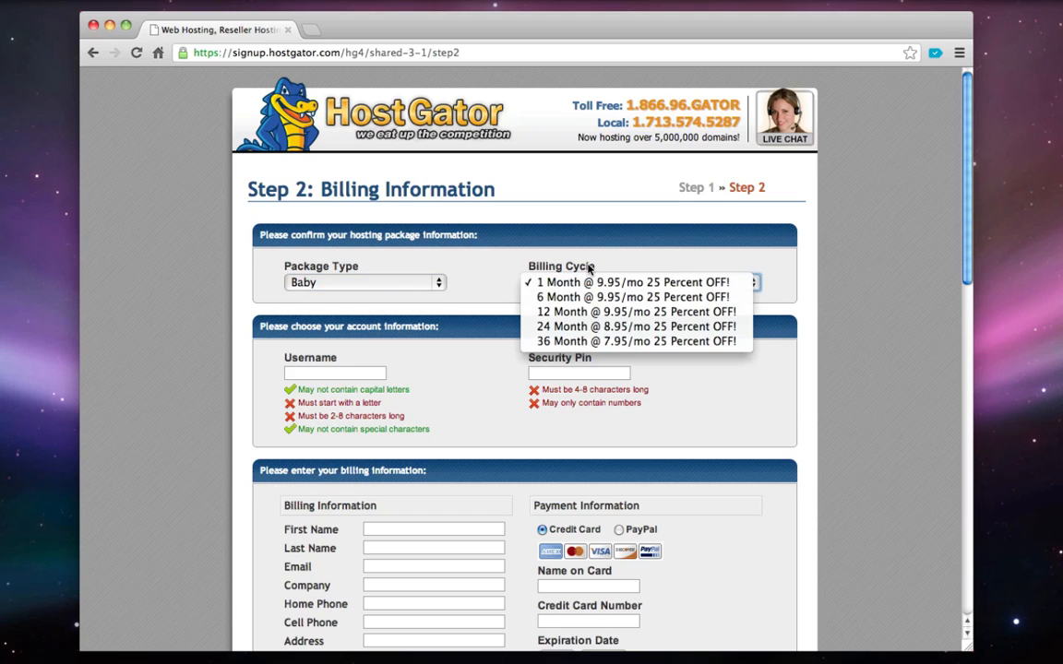
{"action": "left_click", "coordinate": [589, 269]}
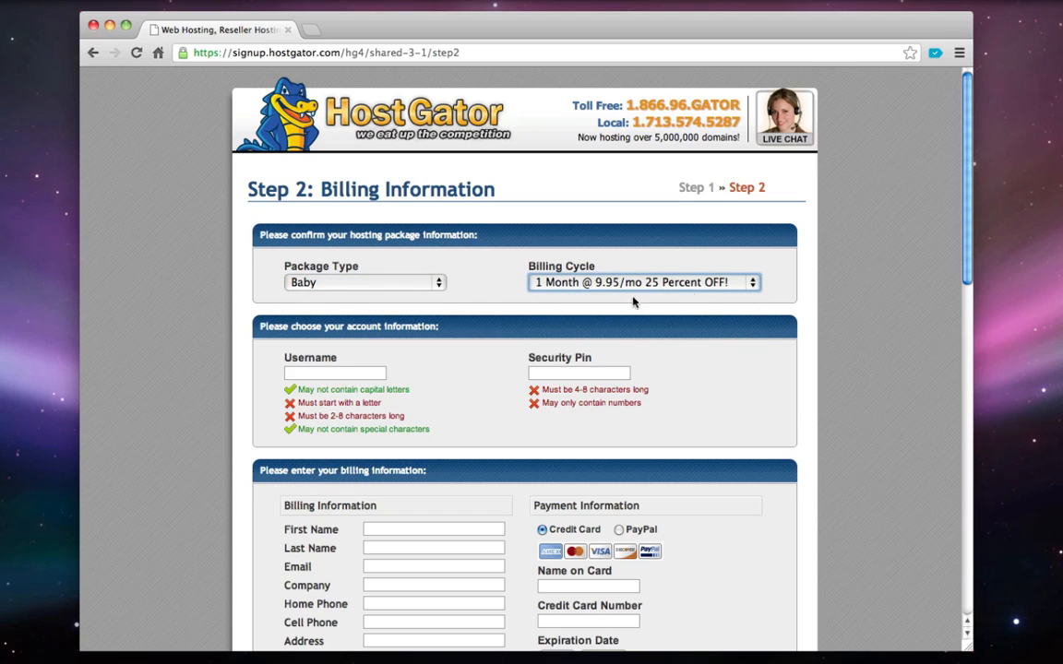
{"action": "left_click", "coordinate": [298, 374]}
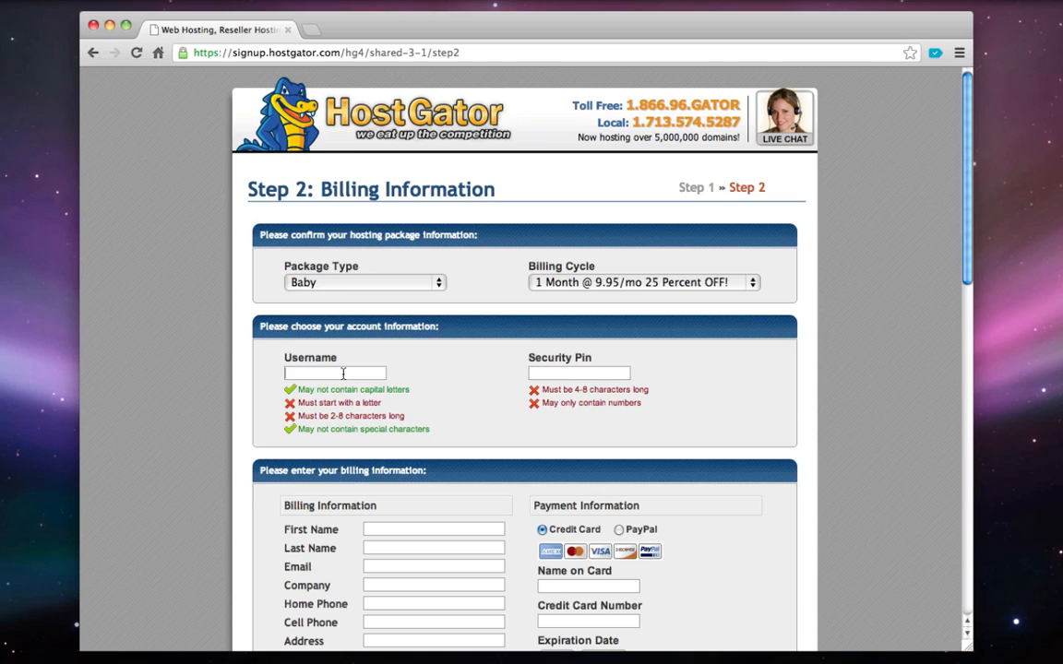
{"action": "left_click", "coordinate": [541, 374]}
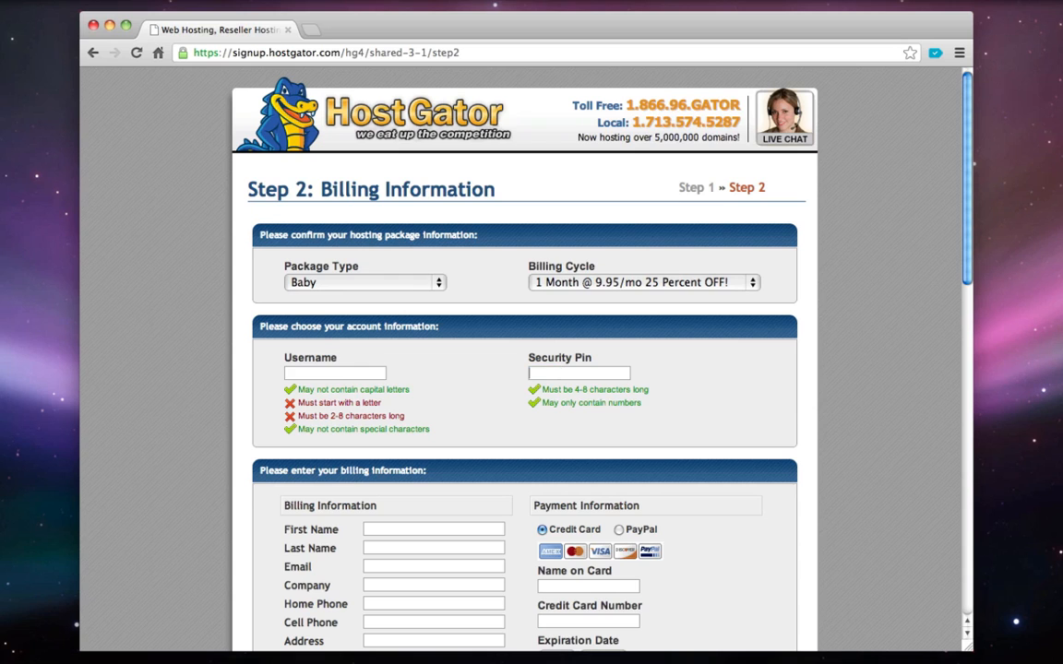
Uncheck the SiteLock add-on under Hosting Addons
{"action": "scroll", "coordinate": [429, 374], "scroll_direction": "down", "scroll_amount": 5}
{"action": "scroll", "coordinate": [429, 373], "scroll_direction": "down", "scroll_amount": 3}
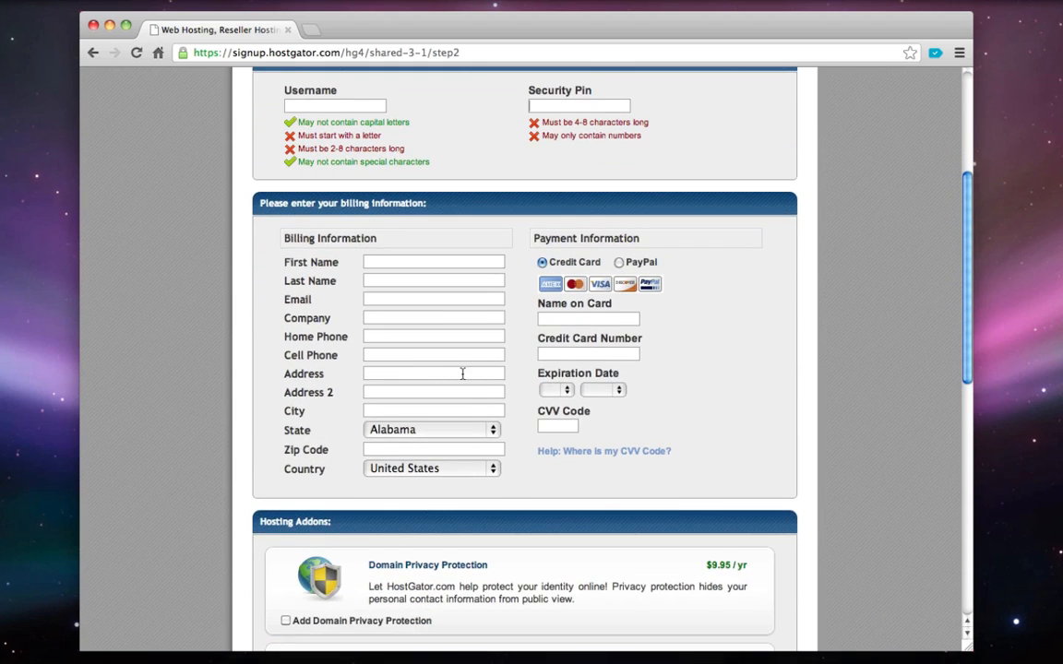
{"action": "scroll", "coordinate": [463, 374], "scroll_direction": "down", "scroll_amount": 1}
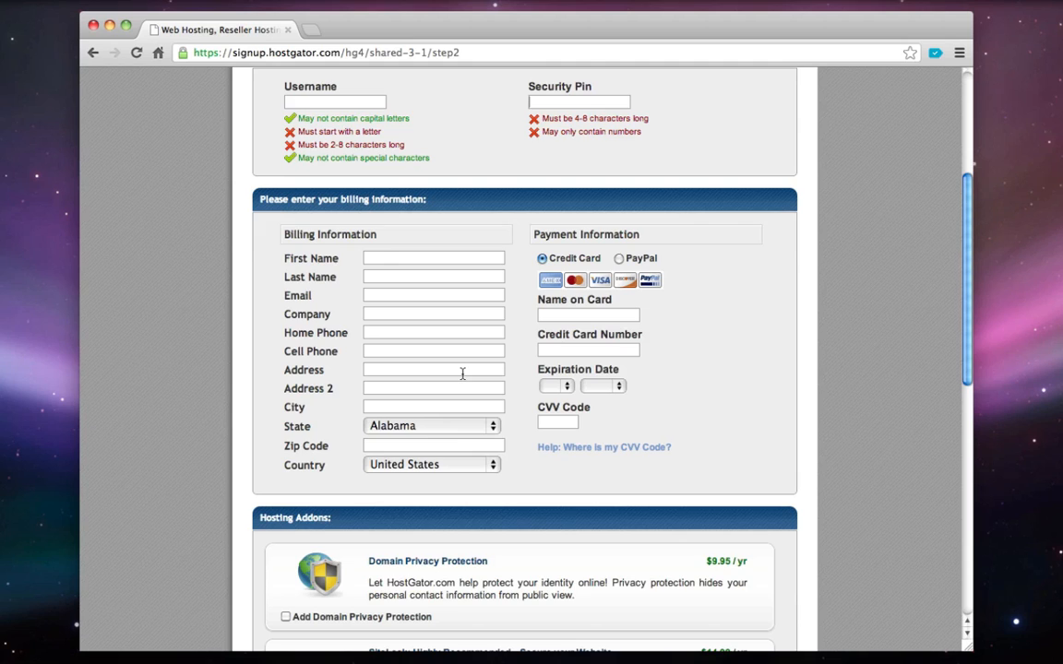
{"action": "scroll", "coordinate": [462, 374], "scroll_direction": "down", "scroll_amount": 7}
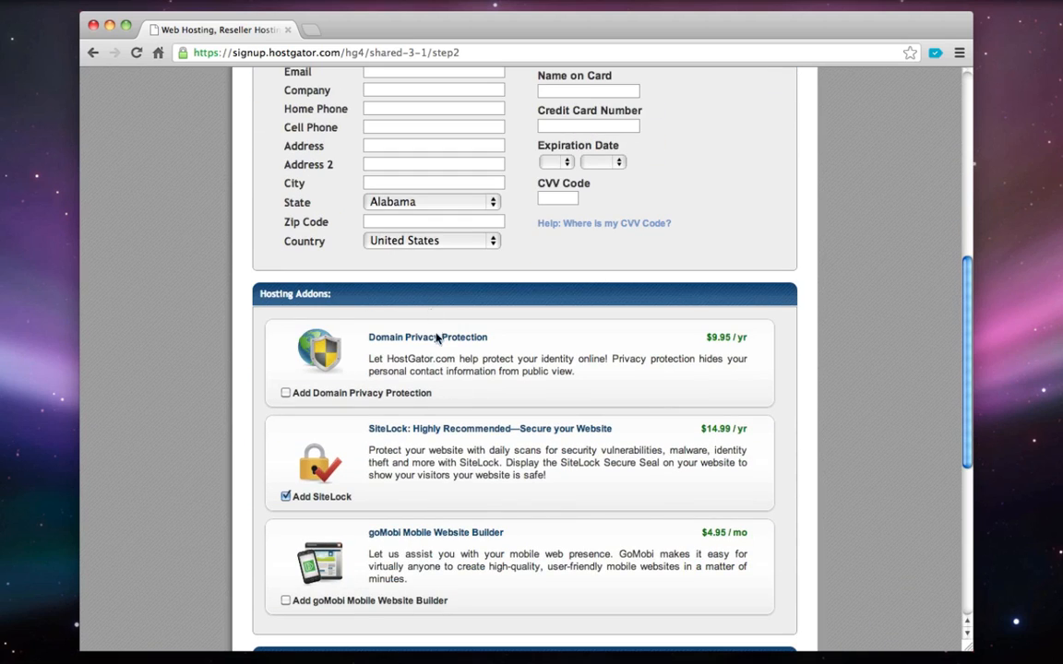
{"action": "left_click_drag", "start_coordinate": [259, 294], "coordinate": [316, 294]}
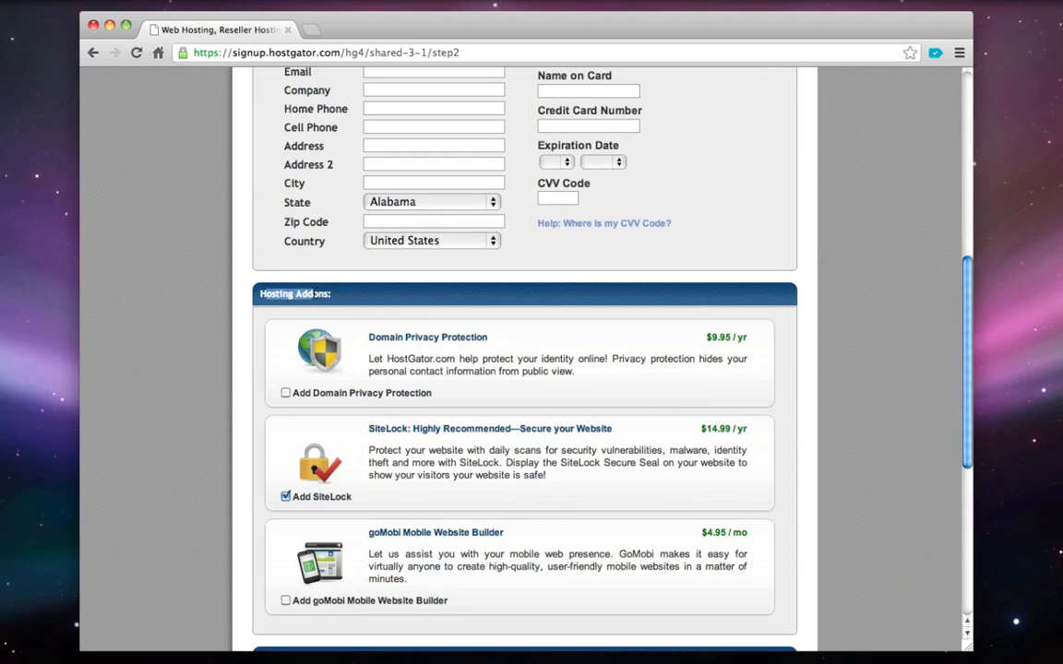
{"action": "scroll", "coordinate": [277, 369], "scroll_direction": "down", "scroll_amount": 1}
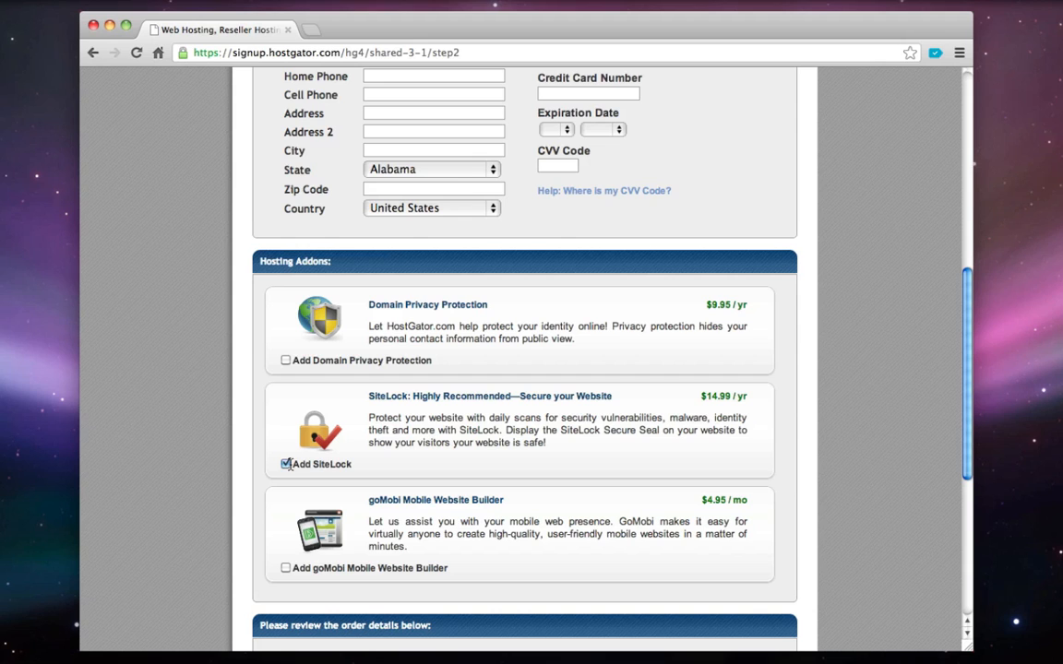
{"action": "left_click", "coordinate": [286, 464]}
{"action": "scroll", "coordinate": [453, 436], "scroll_direction": "down", "scroll_amount": 10}
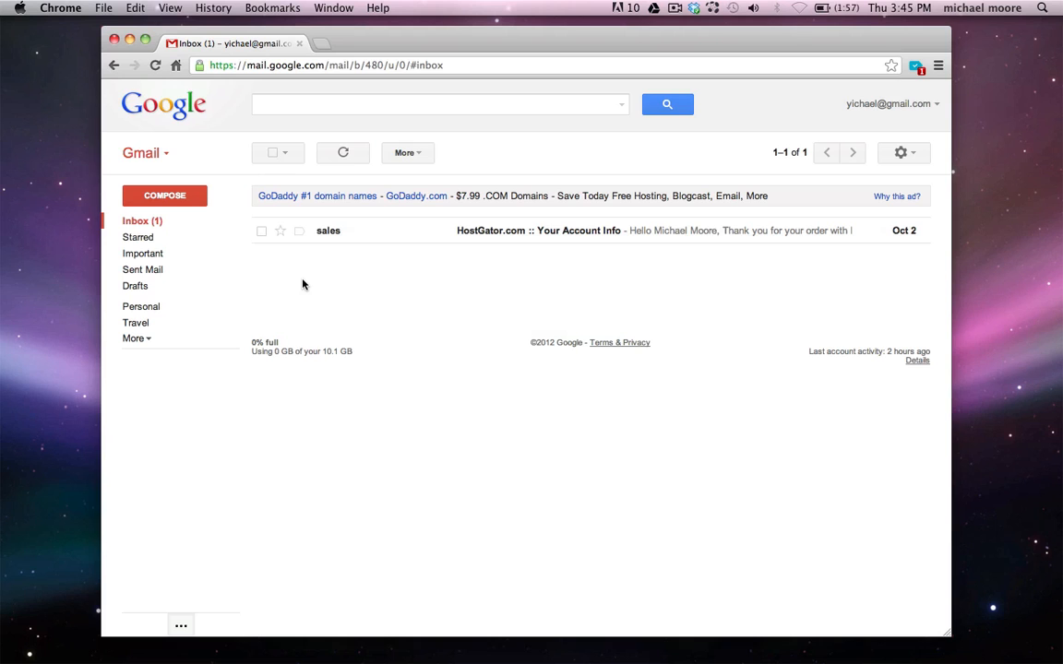
Open the HostGator.com :: Your Account Info email and point out the username and password
{"action": "left_click", "coordinate": [374, 240]}
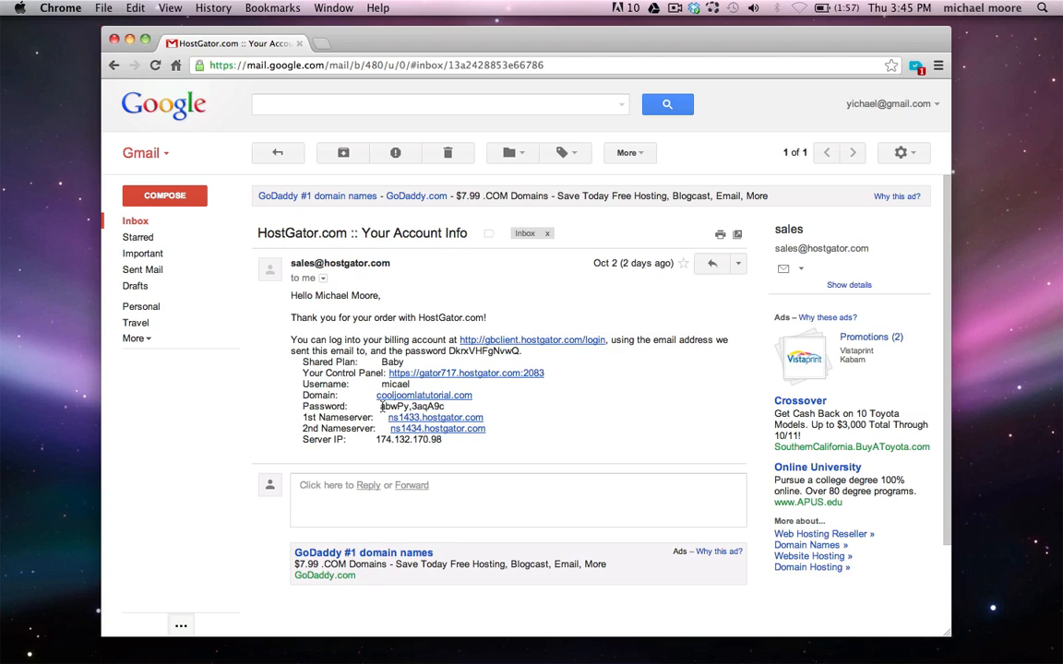
{"action": "left_click_drag", "start_coordinate": [379, 406], "coordinate": [432, 416]}
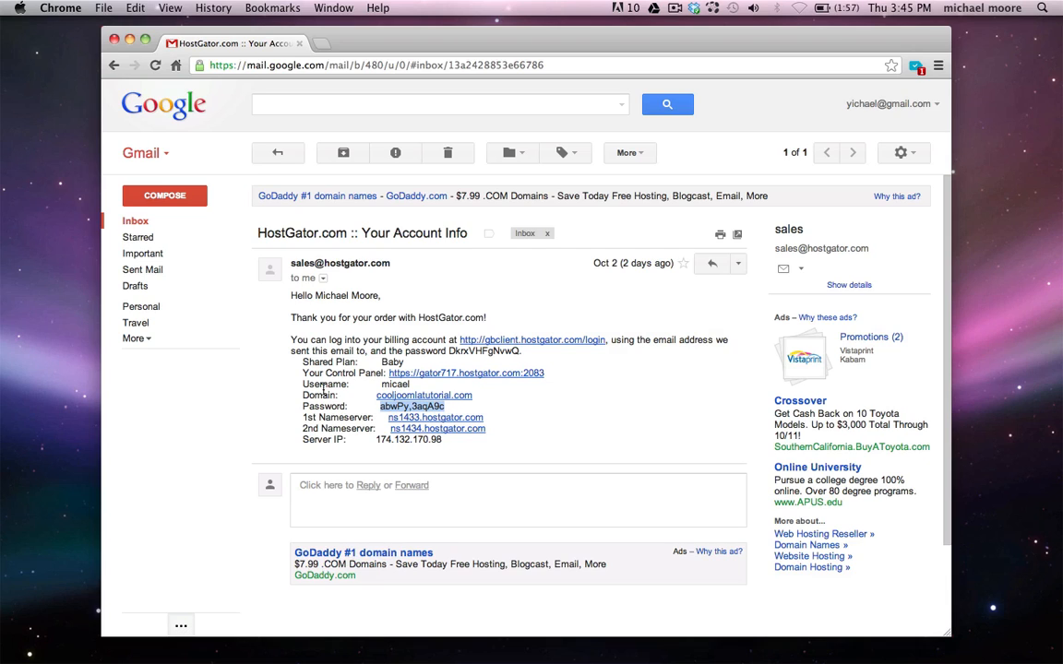
{"action": "left_click", "coordinate": [387, 385]}
{"action": "double_click", "coordinate": [384, 385]}
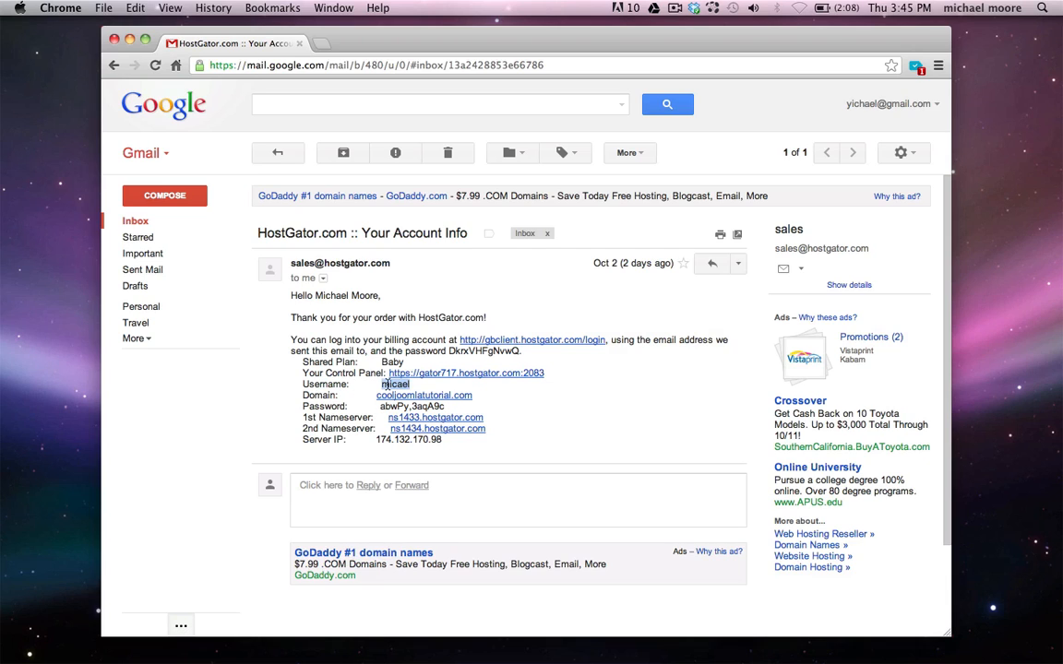
{"action": "left_click", "coordinate": [386, 385]}
Log in at the gator717.hostgator.com:2083 cPanel page with the account username and password
{"action": "left_click", "coordinate": [450, 374]}
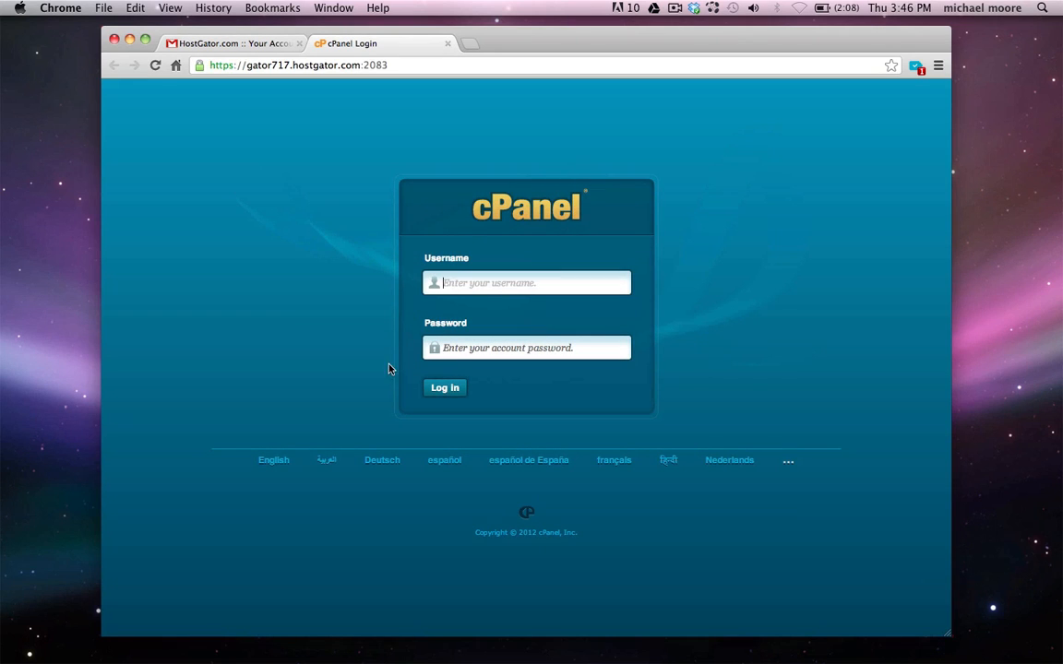
{"action": "type", "text": "micael"}
{"action": "key", "text": "Tab"}
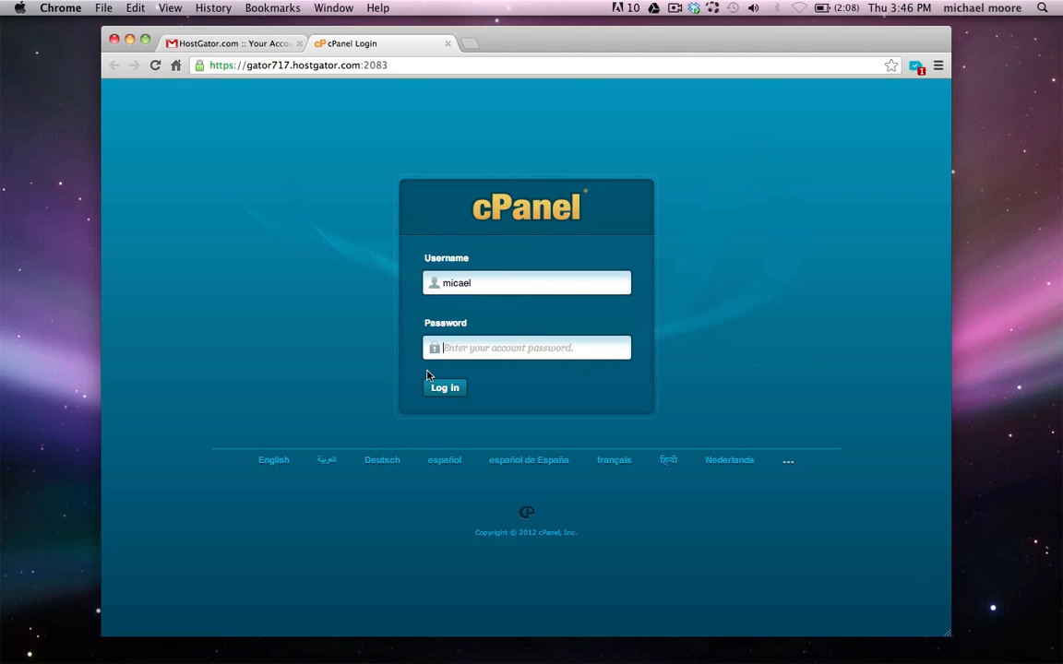
{"action": "type", "text": "•••••••"}
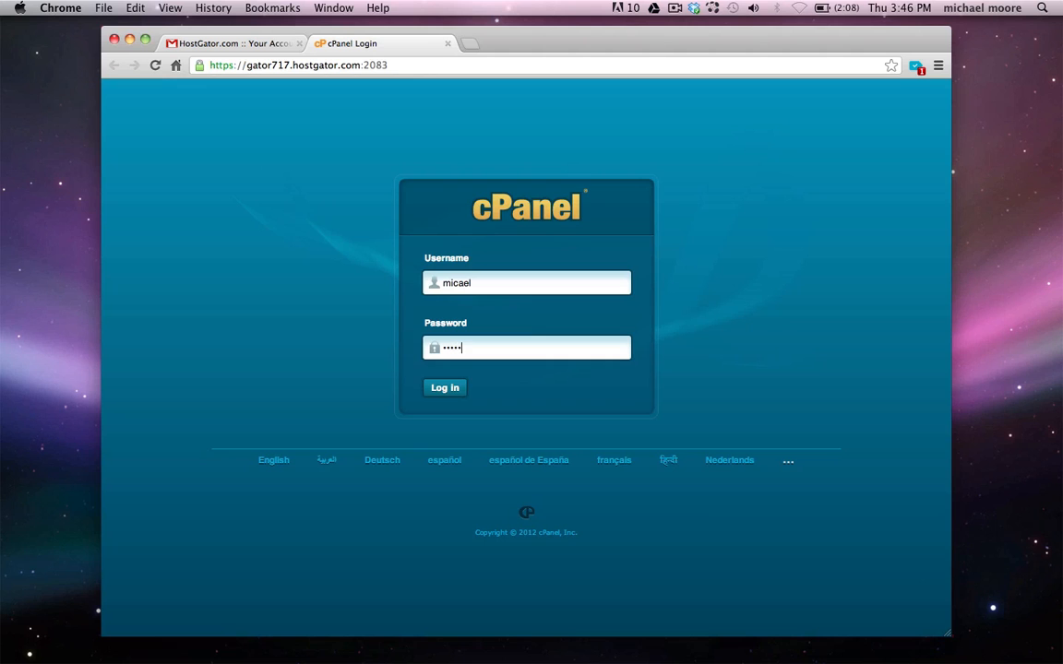
{"action": "left_click", "coordinate": [441, 390]}
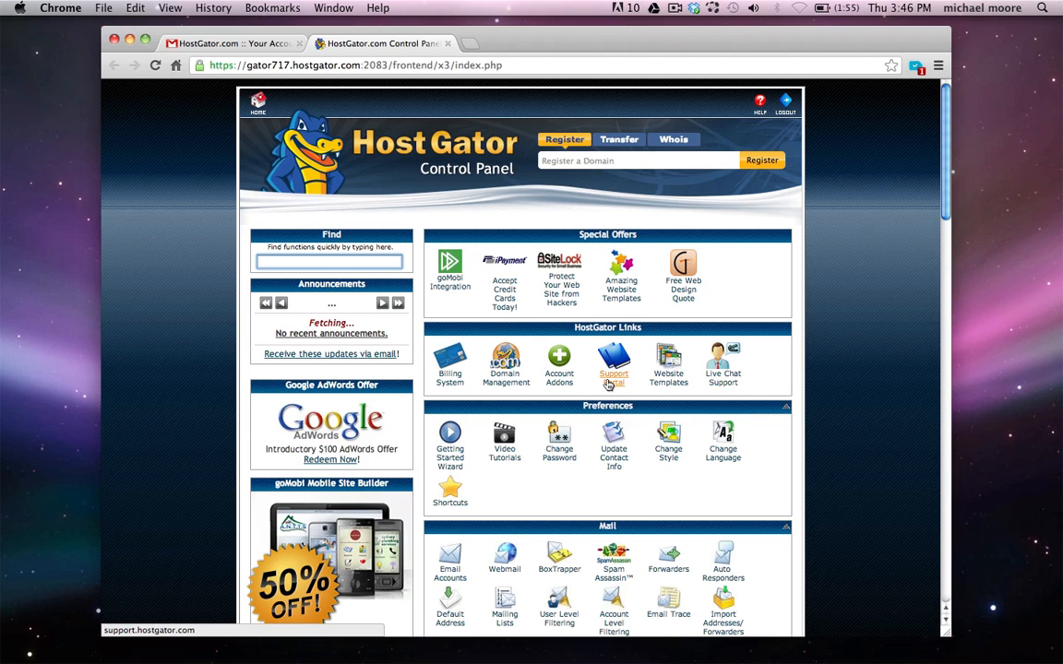
Scroll to the Software/Services section and launch QuickInstall
{"action": "scroll", "coordinate": [611, 374], "scroll_direction": "down", "scroll_amount": 5}
{"action": "scroll", "coordinate": [609, 384], "scroll_direction": "down", "scroll_amount": 4}
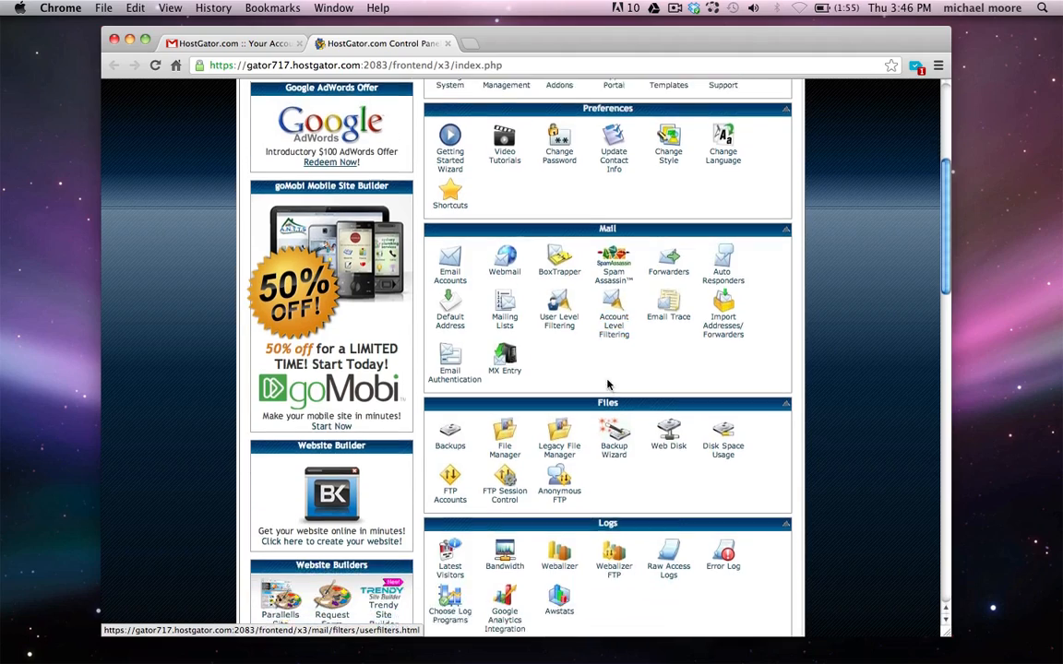
{"action": "scroll", "coordinate": [607, 385], "scroll_direction": "up", "scroll_amount": 5}
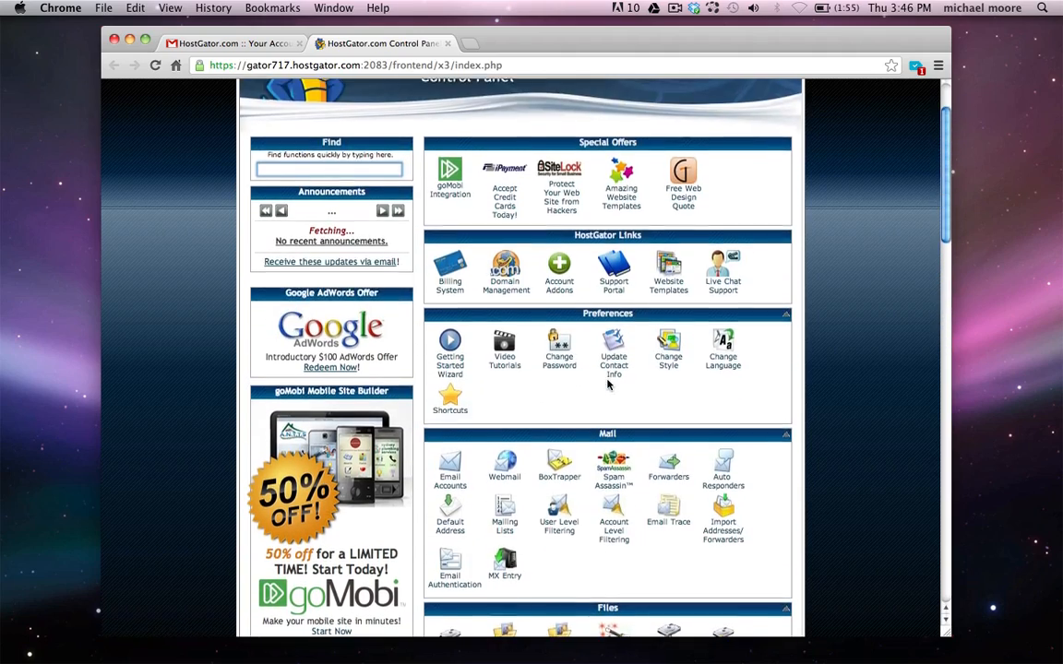
{"action": "scroll", "coordinate": [607, 385], "scroll_direction": "down", "scroll_amount": 2}
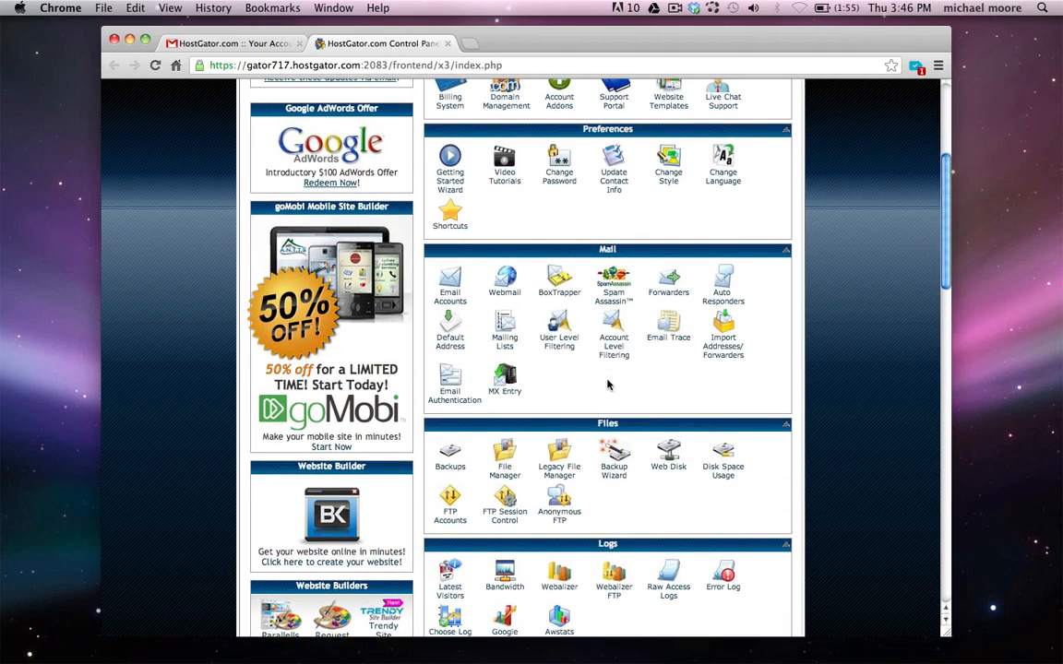
{"action": "scroll", "coordinate": [608, 385], "scroll_direction": "down", "scroll_amount": 10}
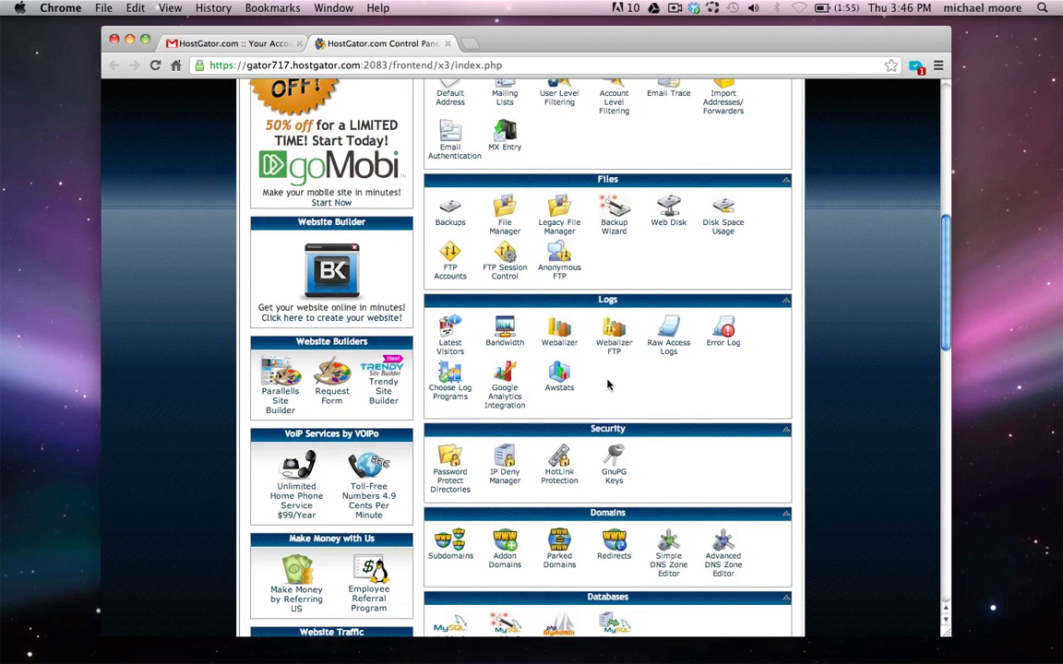
{"action": "scroll", "coordinate": [607, 385], "scroll_direction": "down", "scroll_amount": 2}
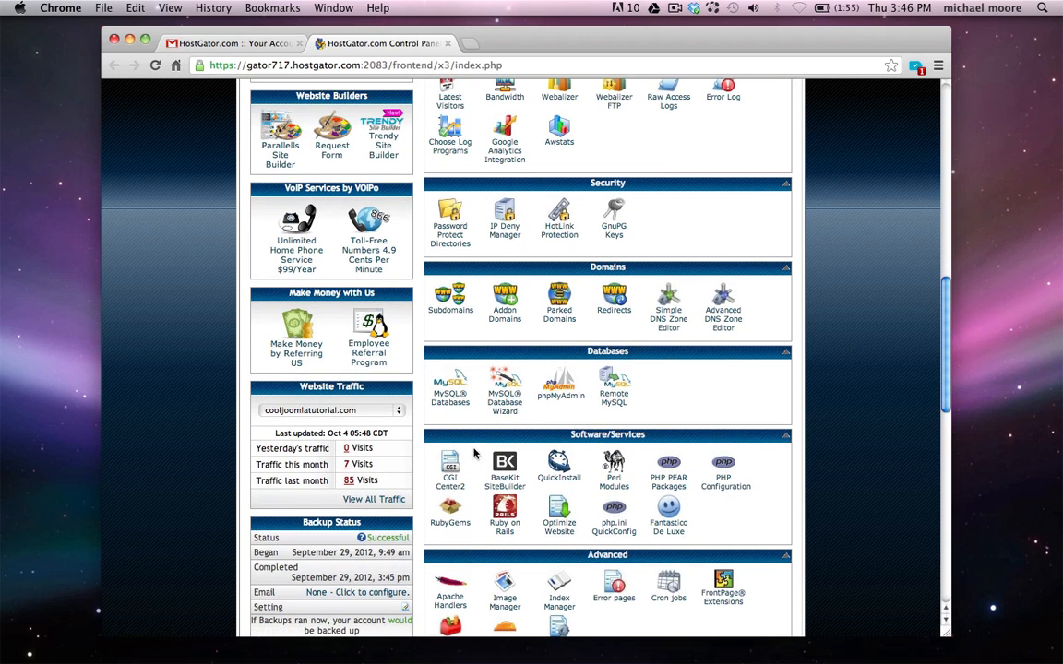
{"action": "left_click", "coordinate": [560, 465]}
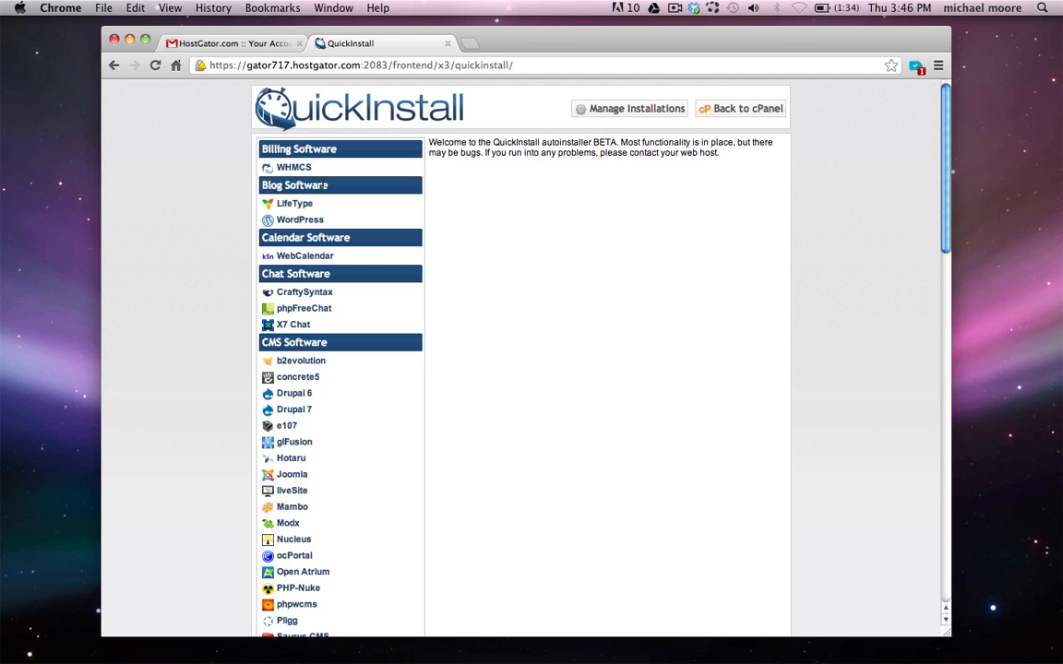
Select WordPress under Blog Software and choose cooljoomlatutorial.com as the Application URL domain
{"action": "left_click", "coordinate": [300, 224]}
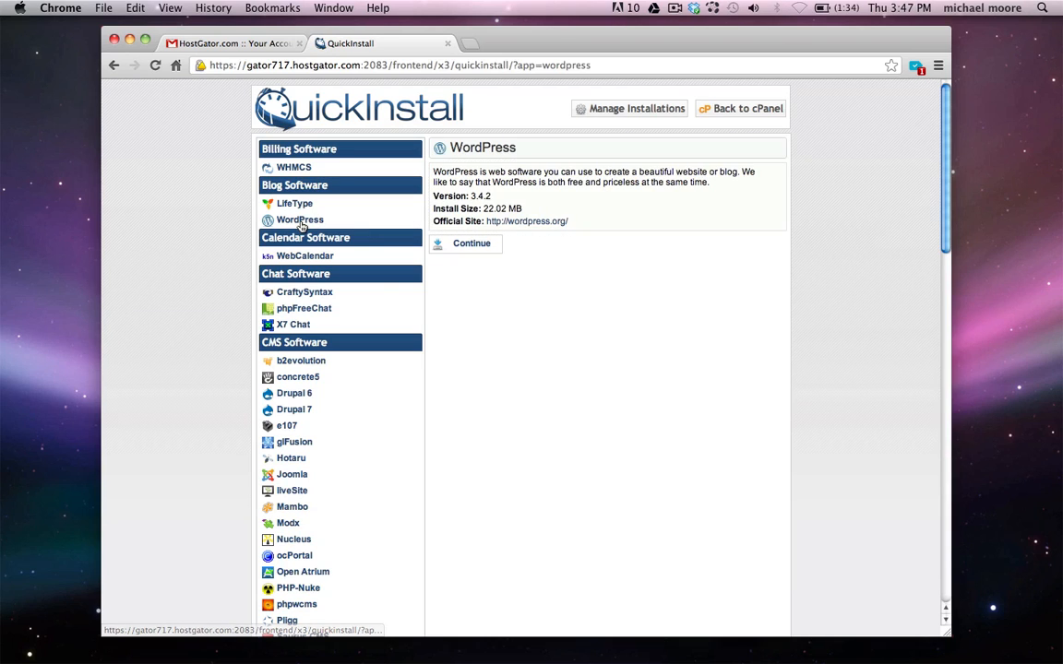
{"action": "left_click", "coordinate": [464, 244]}
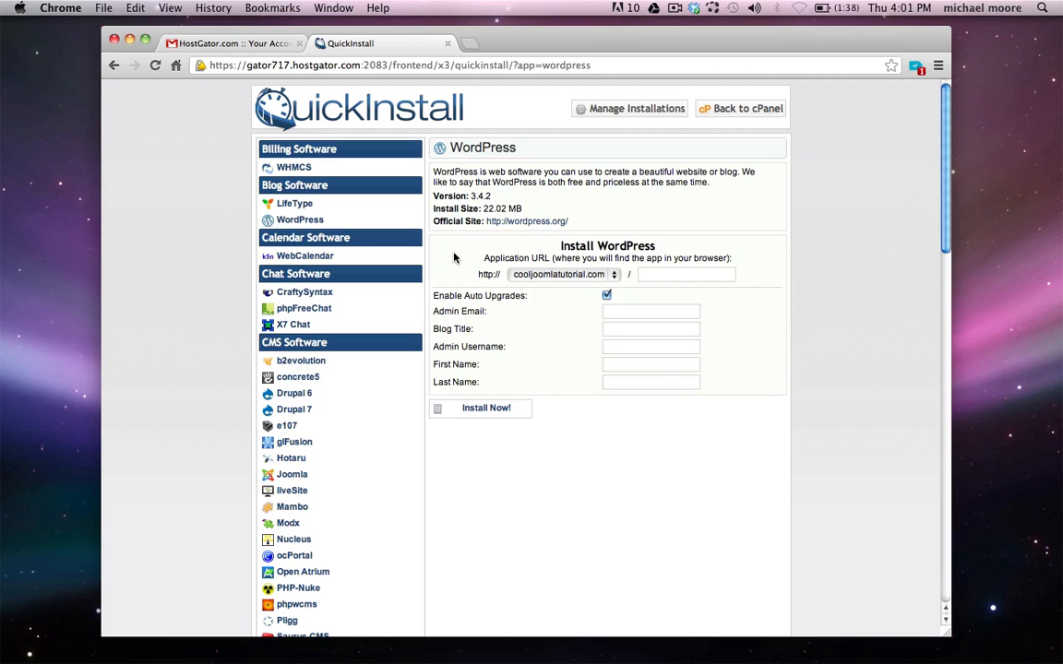
{"action": "left_click", "coordinate": [556, 275]}
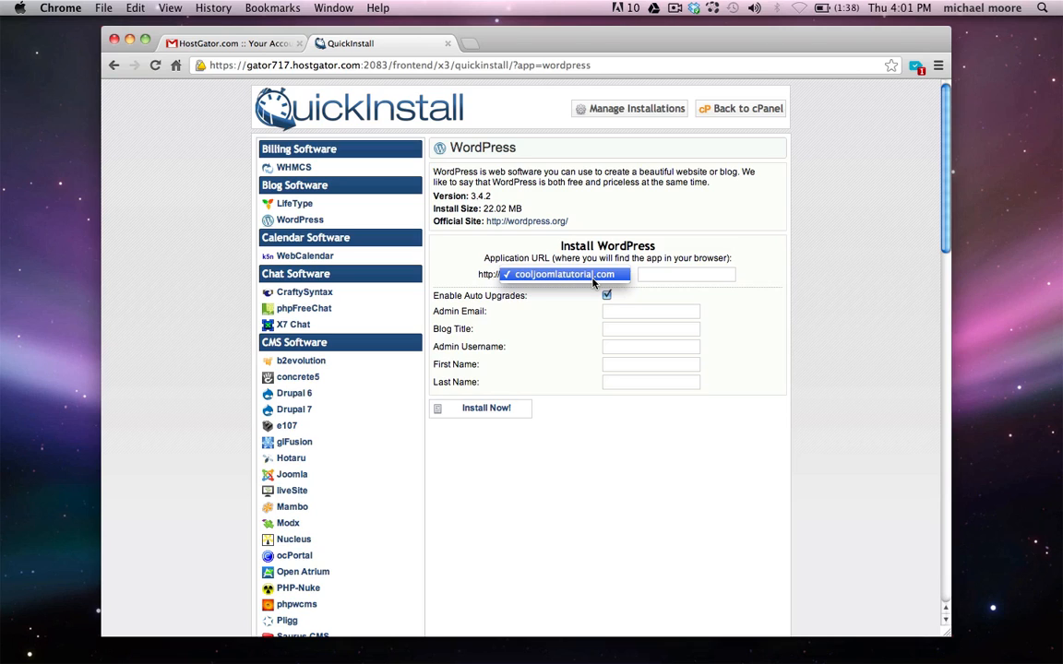
{"action": "left_click", "coordinate": [471, 266]}
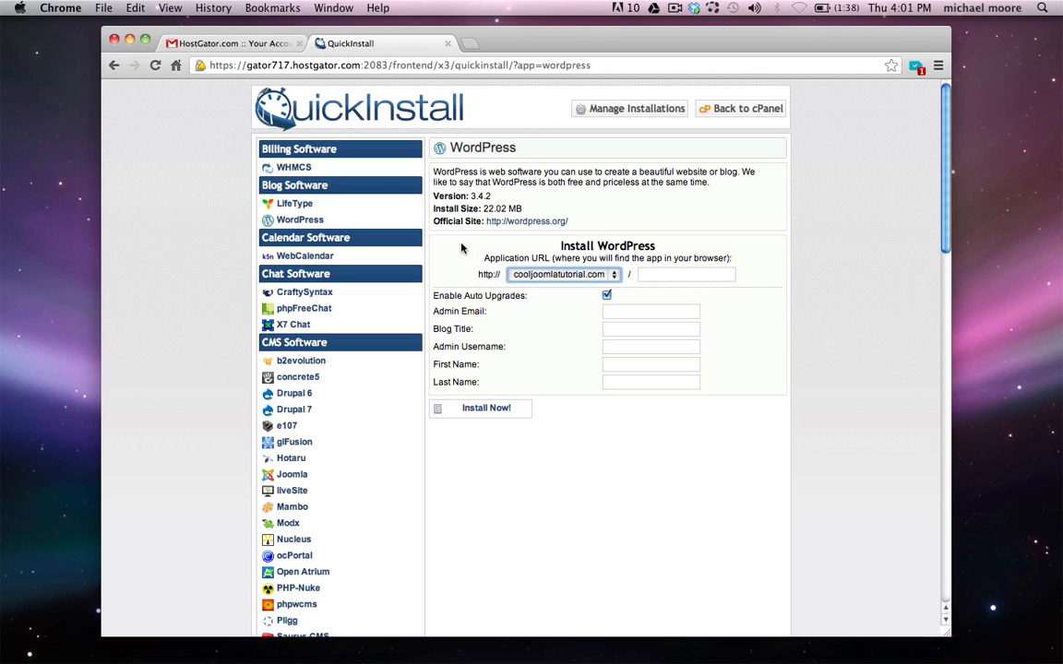
{"action": "left_click", "coordinate": [509, 275]}
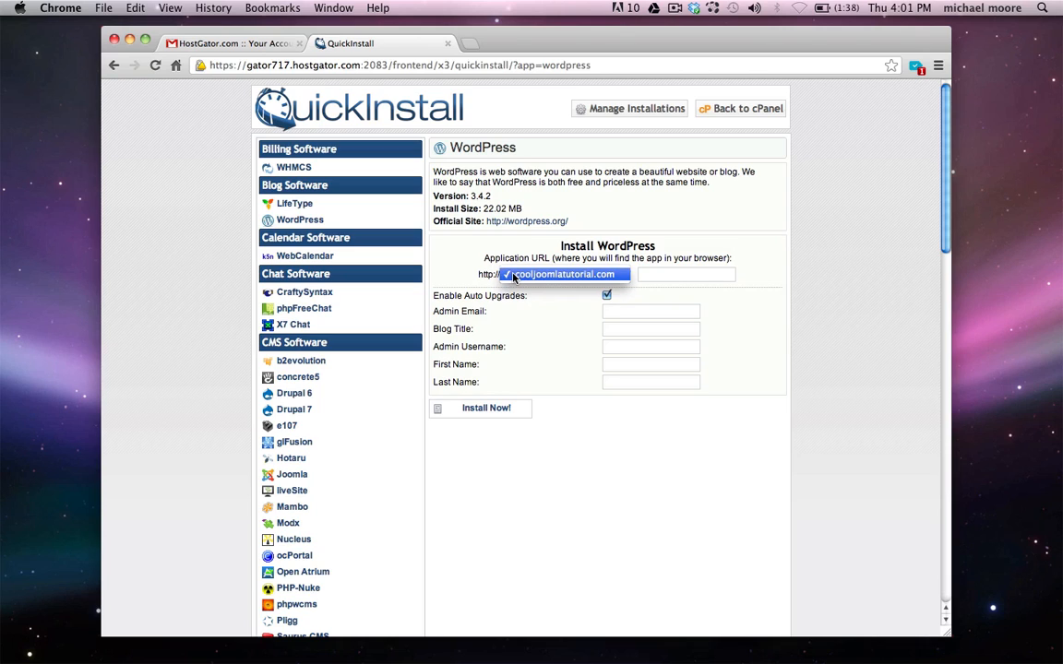
{"action": "left_click", "coordinate": [465, 252]}
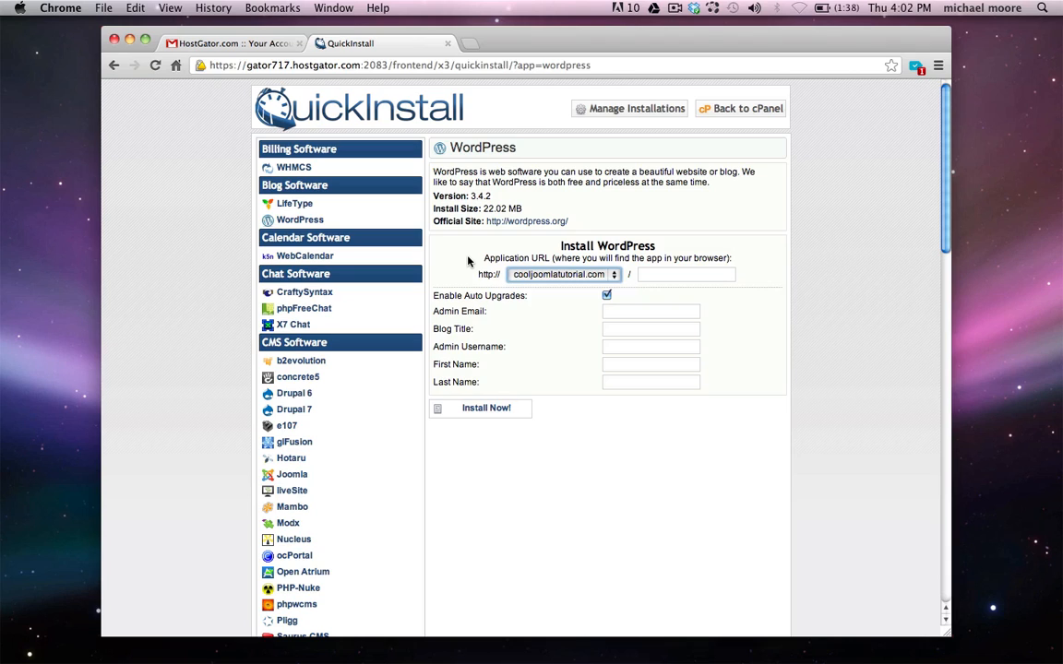
{"action": "left_click", "coordinate": [468, 262]}
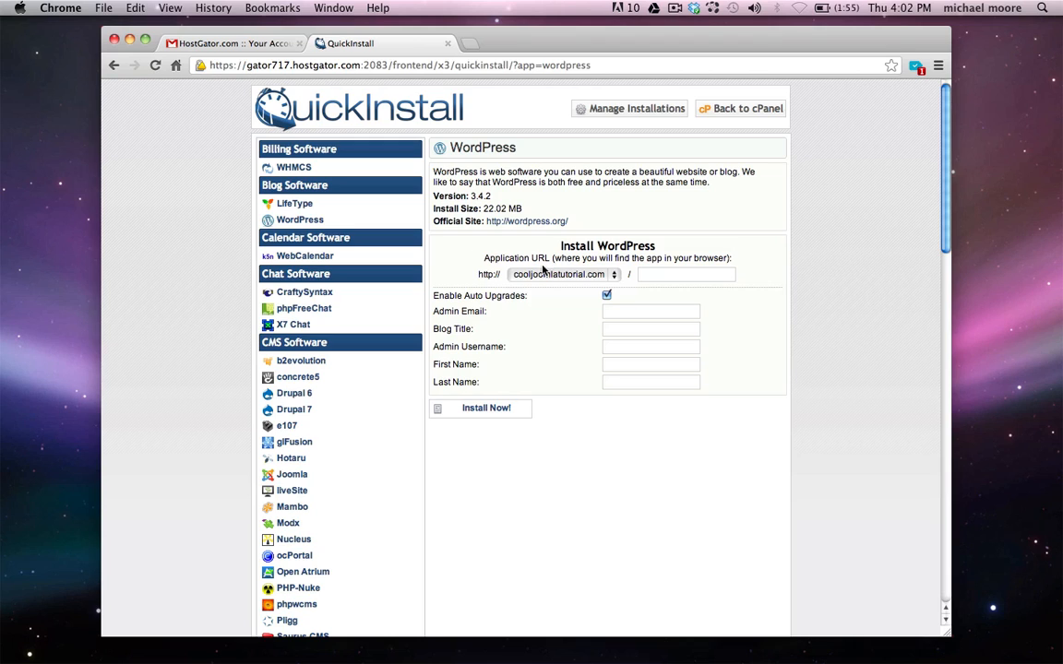
{"action": "left_click", "coordinate": [550, 278]}
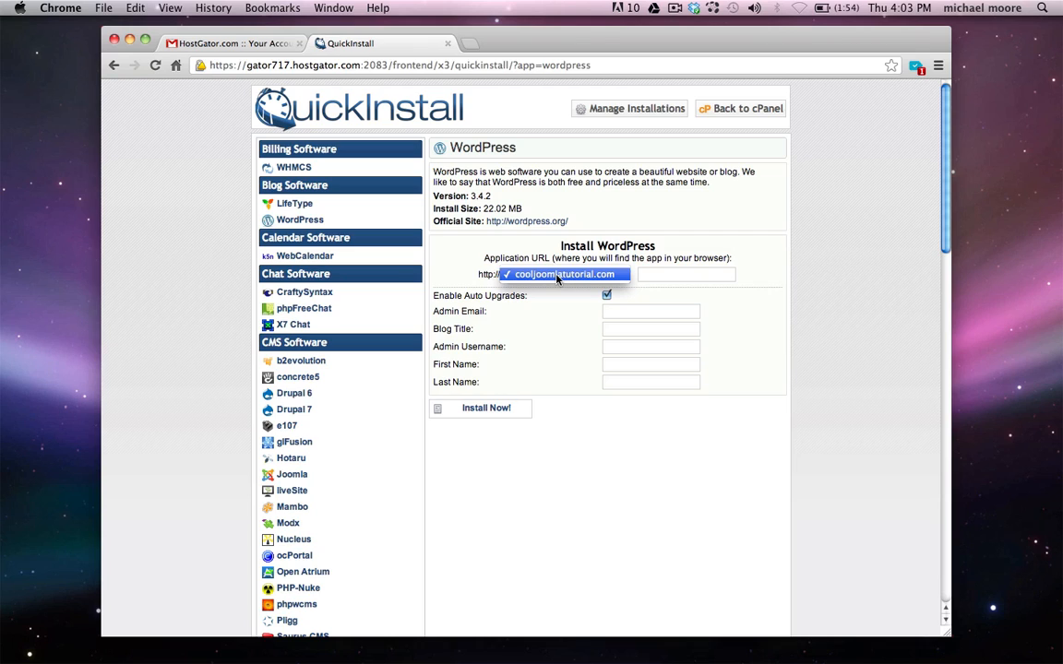
{"action": "left_click", "coordinate": [557, 275]}
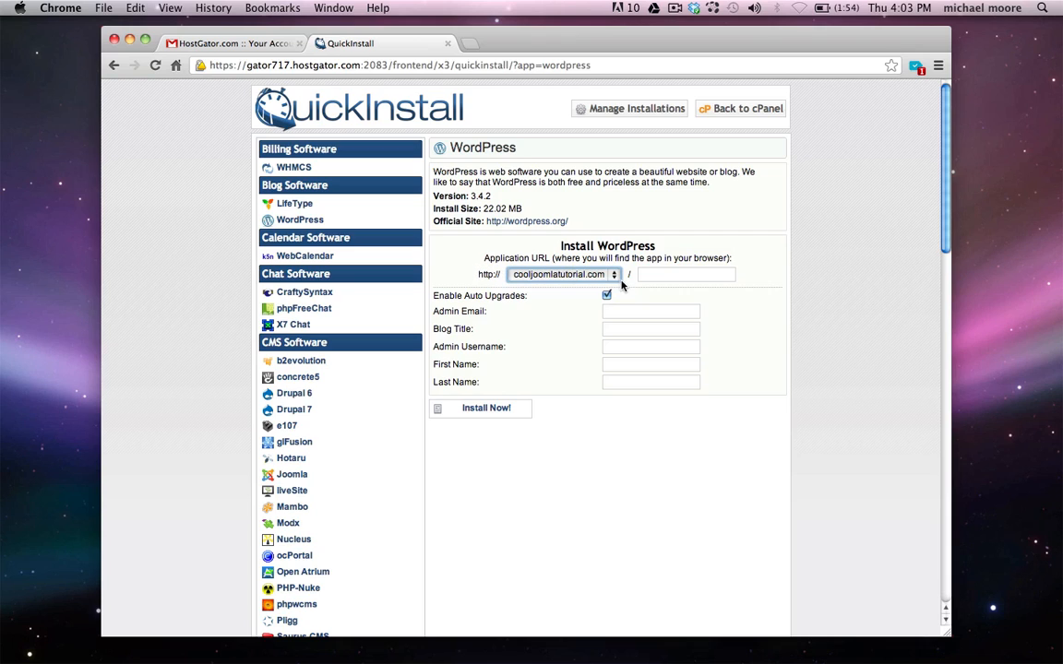
{"action": "left_click", "coordinate": [661, 274]}
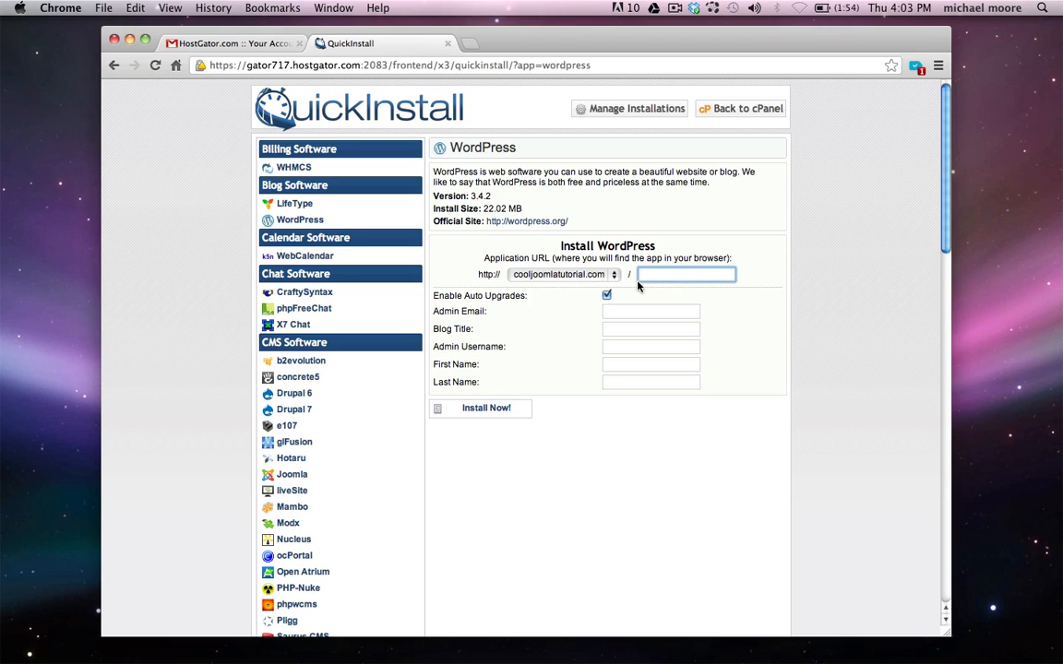
Set the QuickInstall directory to 'word' and enter the admin e-mail address
{"action": "type", "text": "word"}
{"action": "left_click_drag", "start_coordinate": [438, 293], "coordinate": [524, 294]}
{"action": "left_click", "coordinate": [466, 322]}
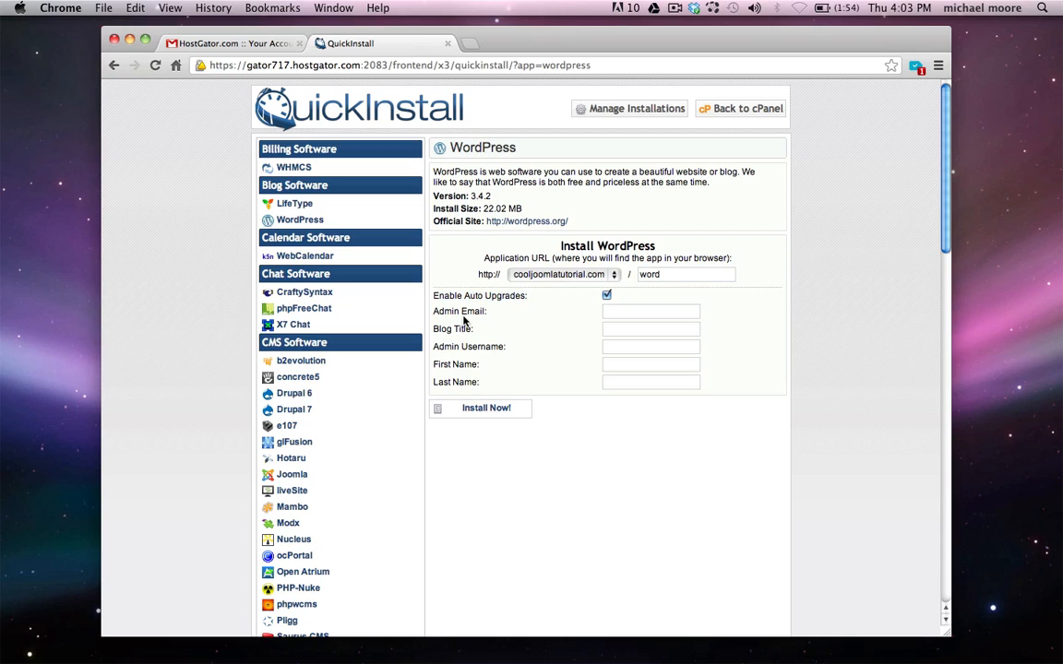
{"action": "left_click", "coordinate": [640, 312]}
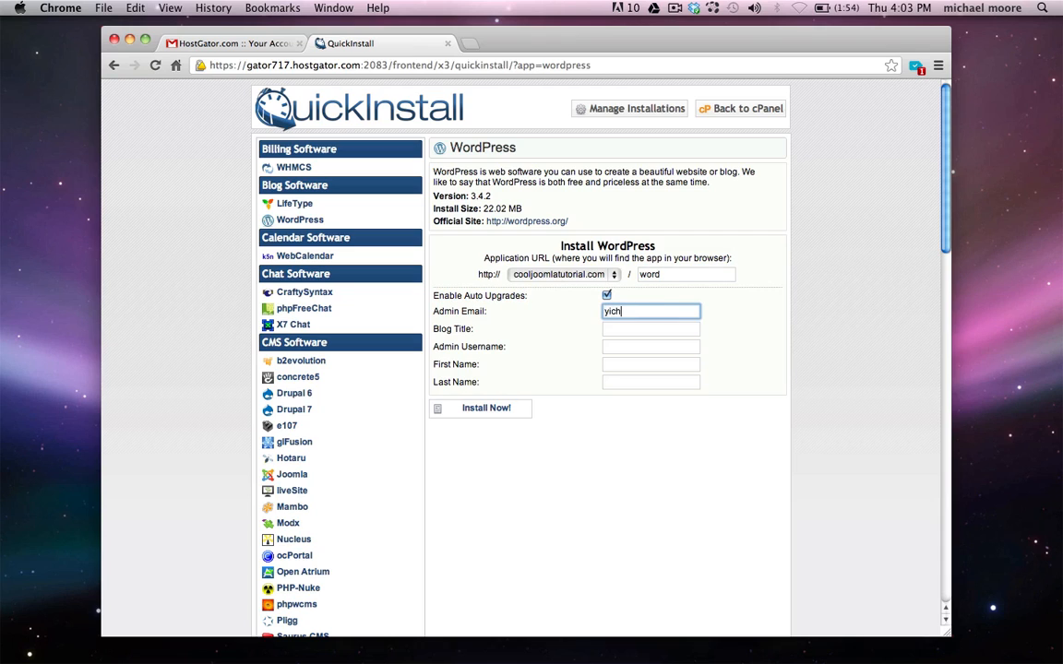
Enter blog title 'Test' and admin username 'admin', then install WordPress
{"action": "left_click", "coordinate": [615, 332]}
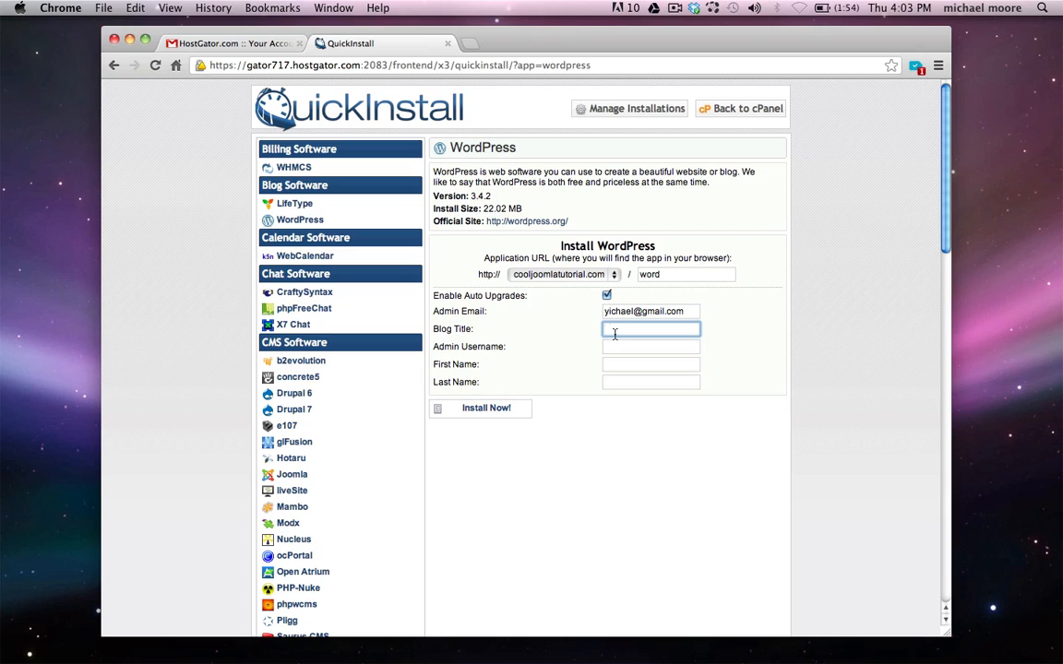
{"action": "type", "text": "Test"}
{"action": "left_click", "coordinate": [610, 349]}
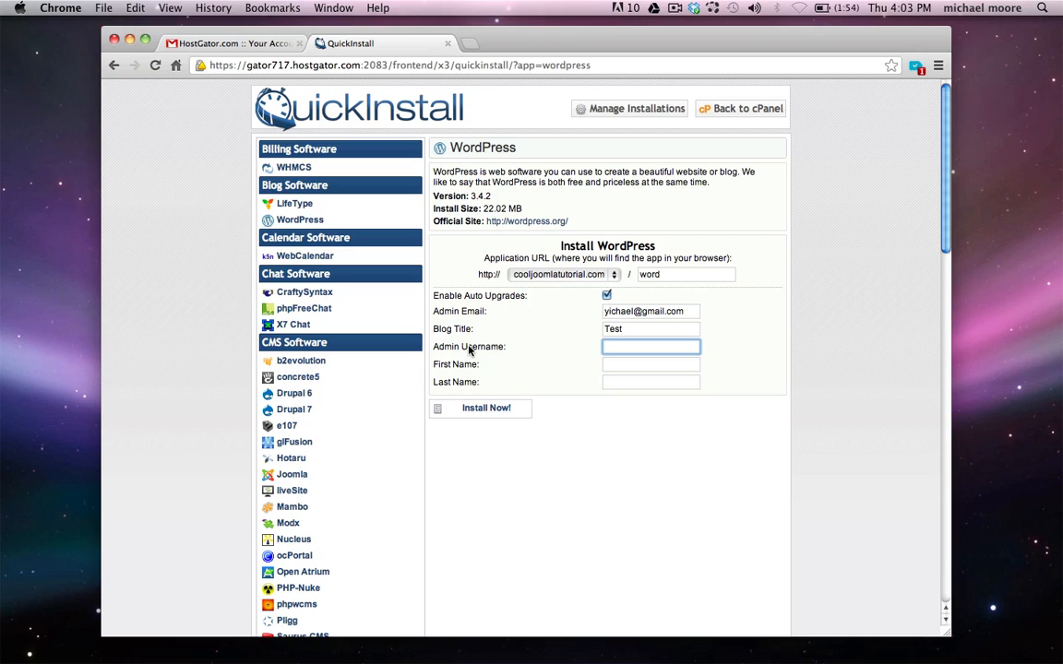
{"action": "type", "text": "admin"}
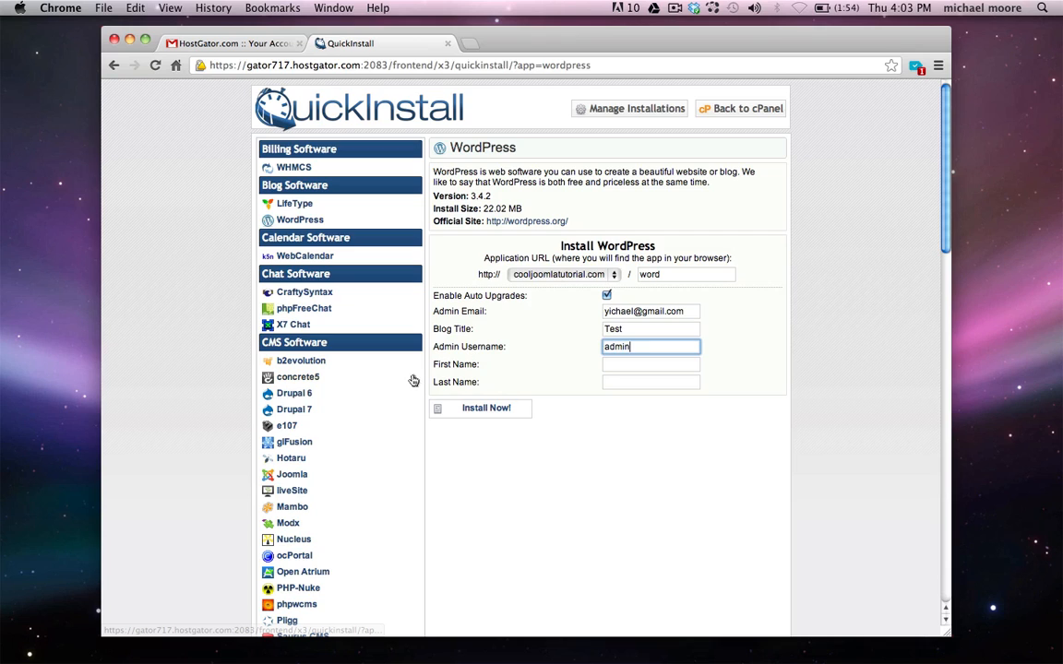
{"action": "left_click", "coordinate": [486, 410]}
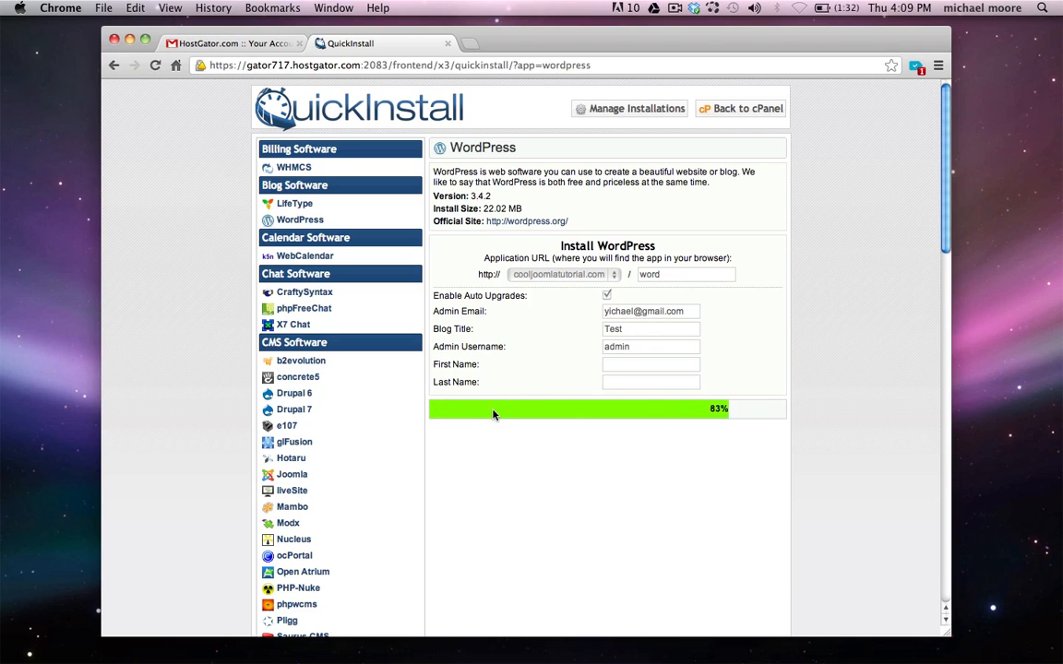
{"action": "scroll", "coordinate": [493, 415], "scroll_direction": "down", "scroll_amount": 1}
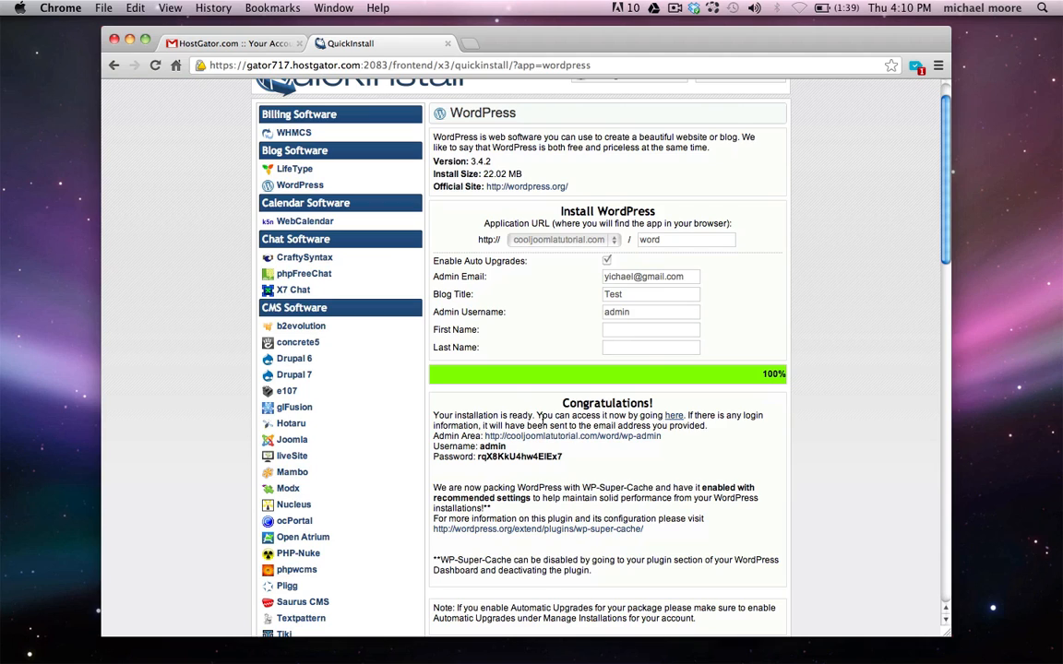
View the newly installed Test site in a new tab, then close it
{"action": "left_click", "coordinate": [247, 64]}
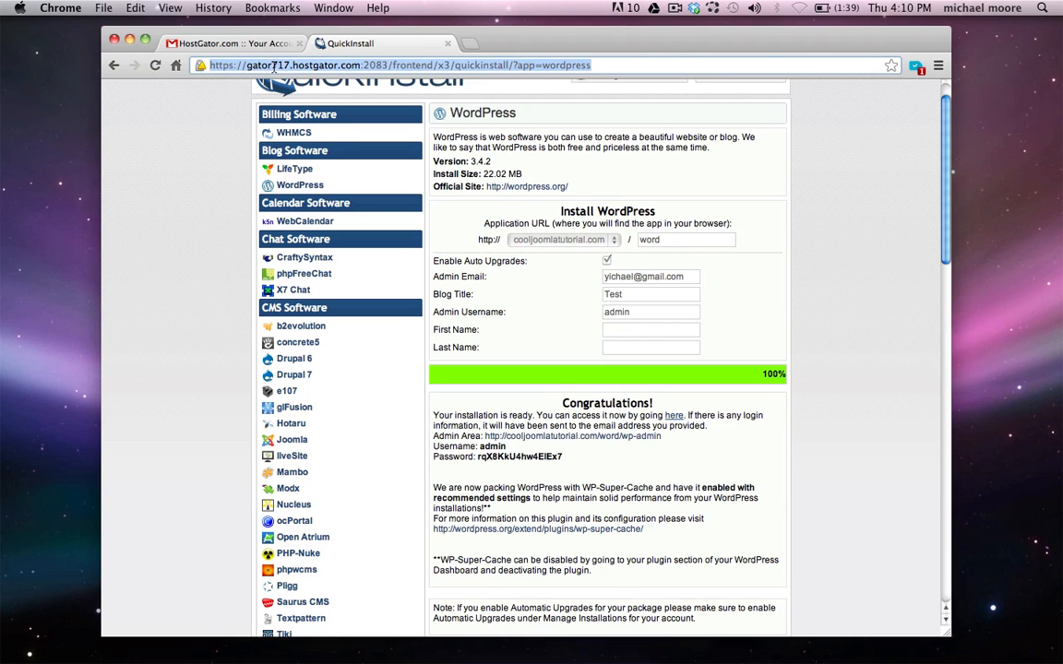
{"action": "left_click", "coordinate": [459, 364]}
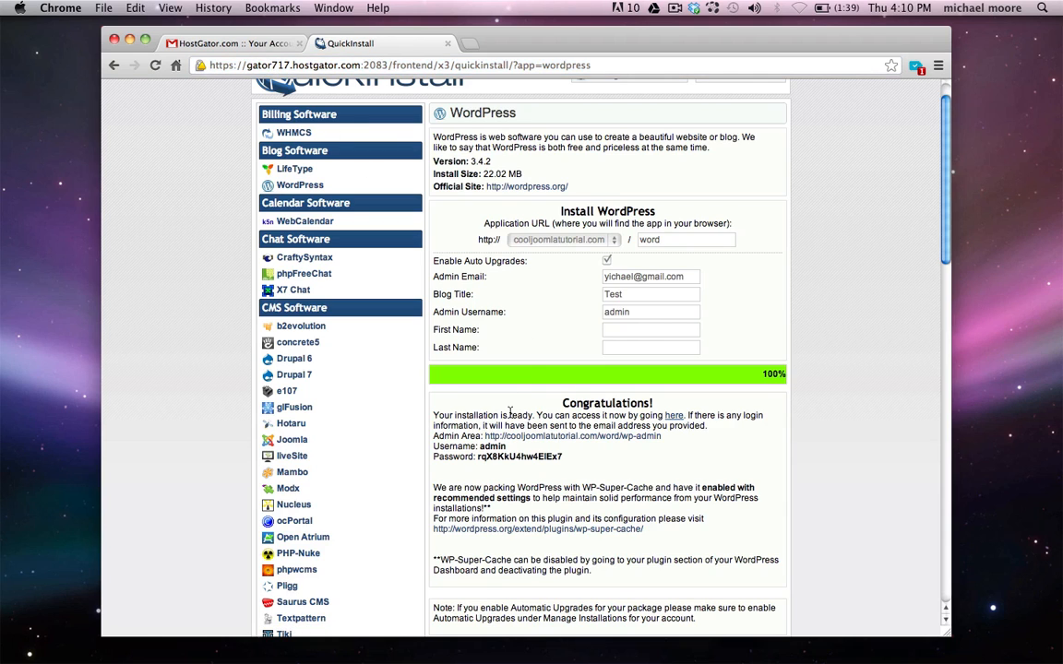
{"action": "left_click", "coordinate": [675, 418]}
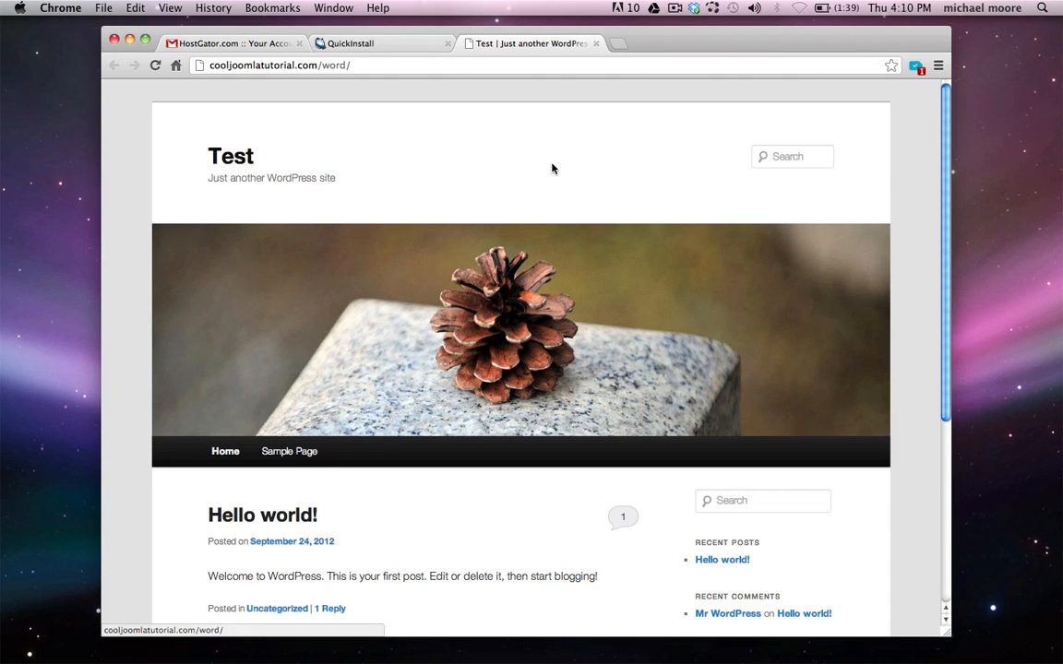
{"action": "scroll", "coordinate": [553, 168], "scroll_direction": "down", "scroll_amount": 5}
{"action": "scroll", "coordinate": [553, 168], "scroll_direction": "up", "scroll_amount": 5}
{"action": "left_click", "coordinate": [596, 44]}
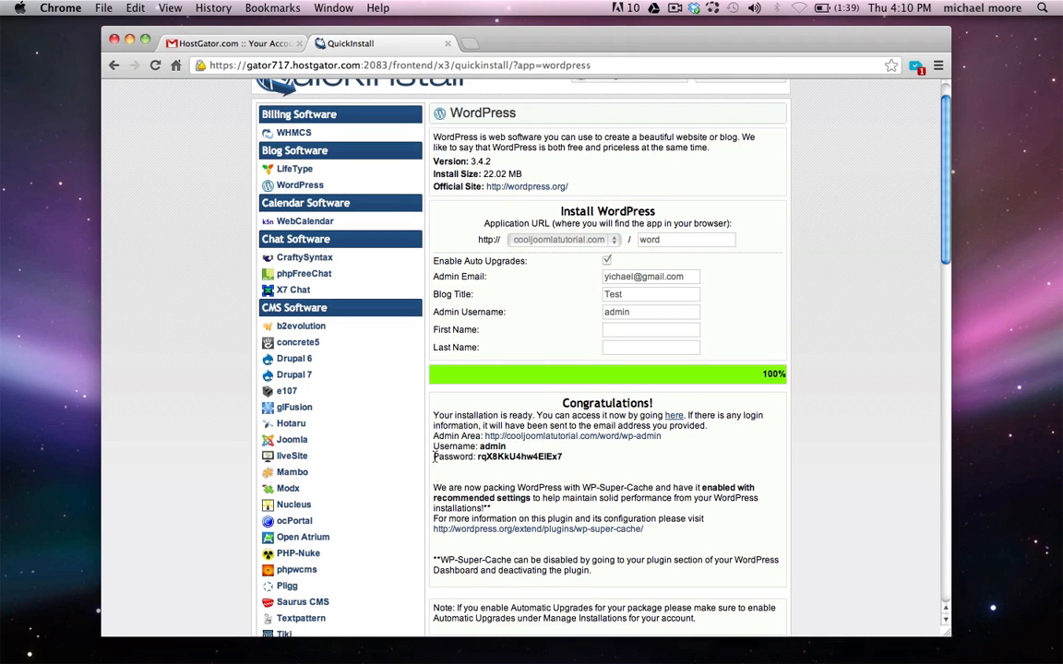
Copy the generated admin password and open the WordPress admin login page
{"action": "double_click", "coordinate": [519, 457]}
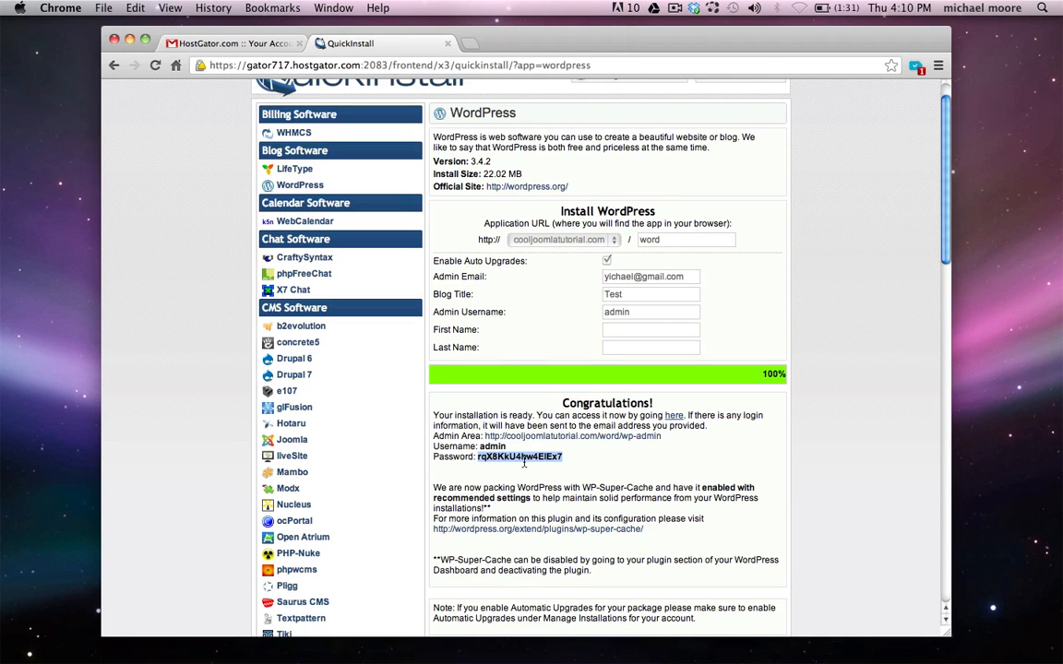
{"action": "right_click", "coordinate": [526, 464]}
{"action": "left_click", "coordinate": [552, 466]}
{"action": "left_click", "coordinate": [538, 480]}
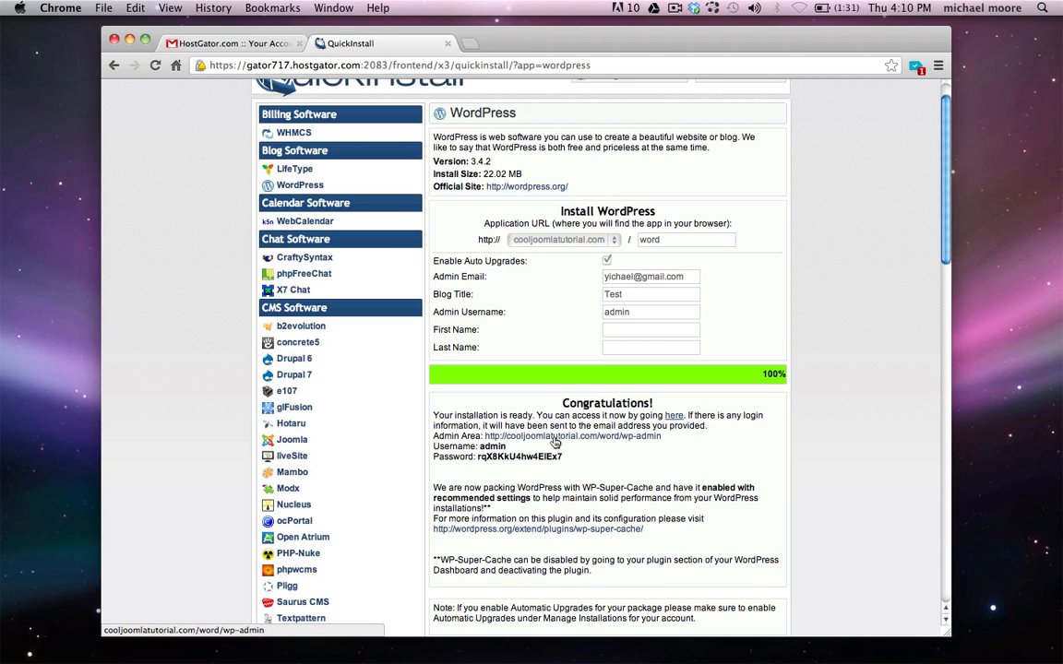
{"action": "left_click", "coordinate": [534, 438]}
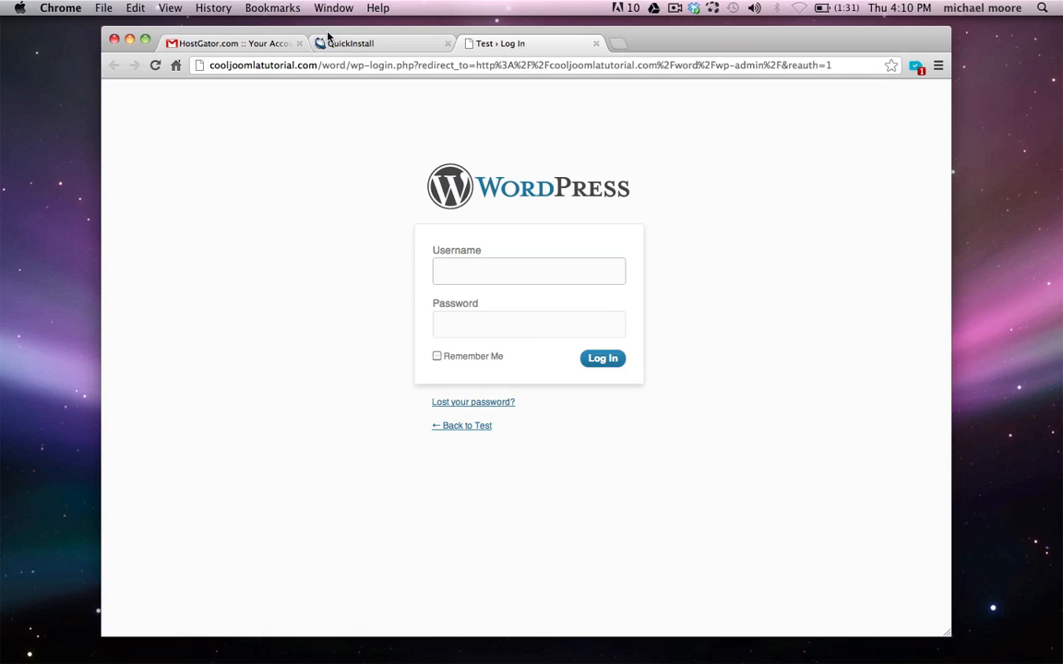
Load cooljoomlatutorial.com/wp-admin in the address bar
{"action": "left_click", "coordinate": [272, 65]}
{"action": "type", "text": "cooljoo"}
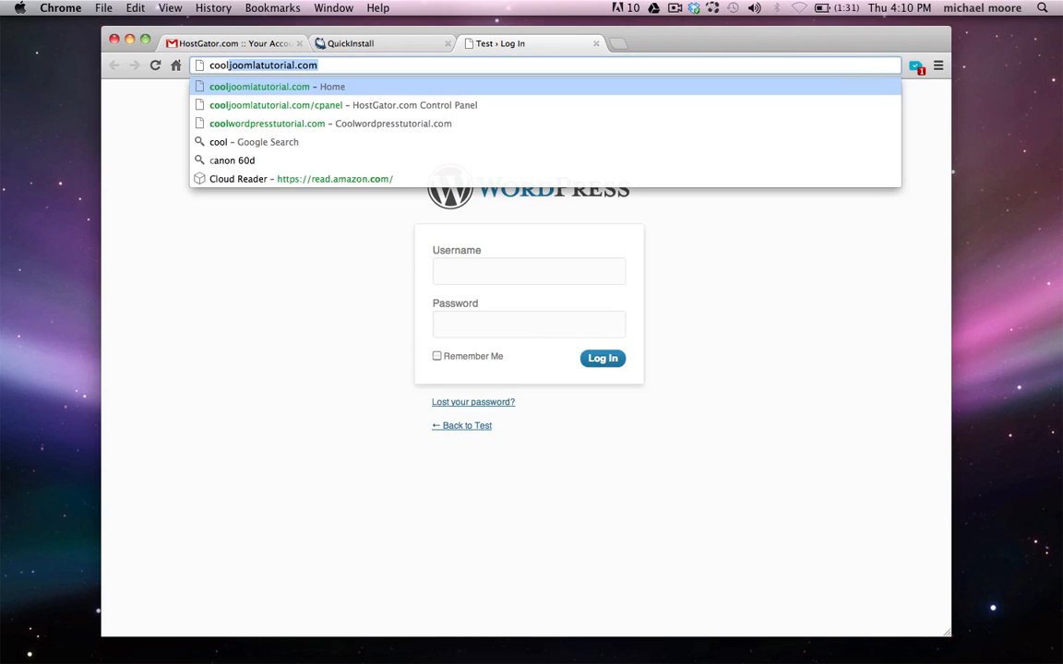
{"action": "type", "text": "mlaty"}
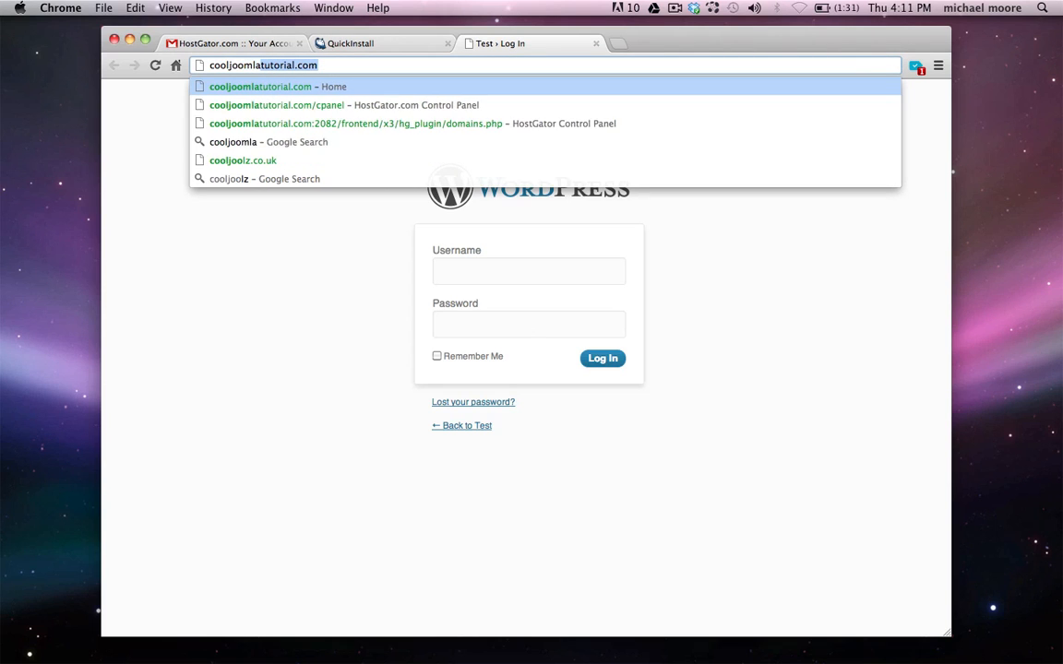
{"action": "key", "text": "BackSpace"}
{"action": "key", "text": "BackSpace"}
{"action": "type", "text": "tutor"}
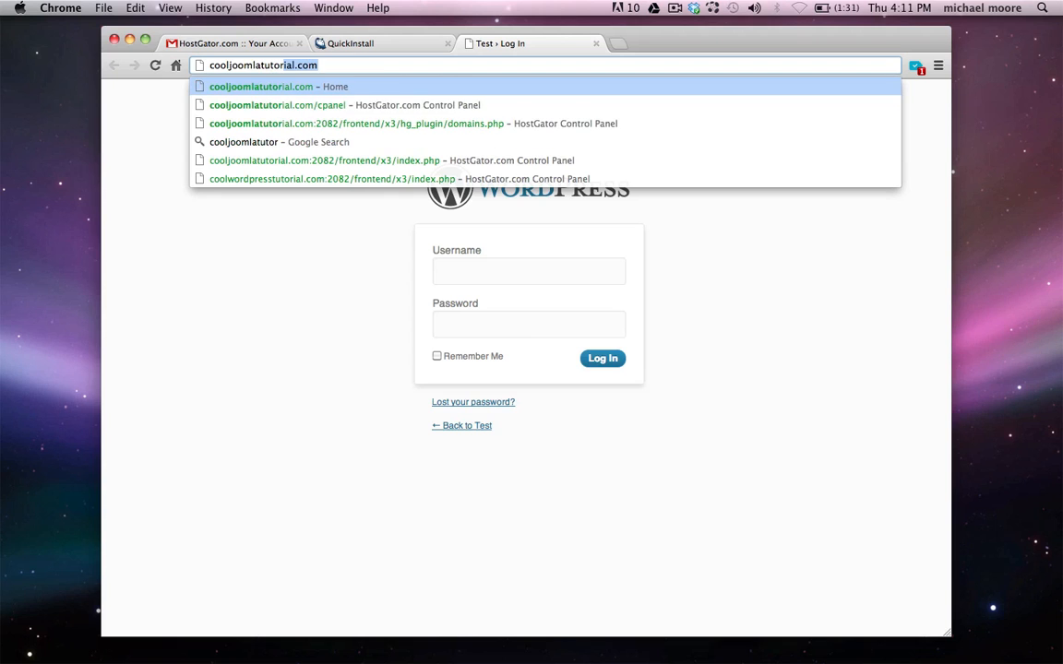
{"action": "type", "text": "ial.com/"}
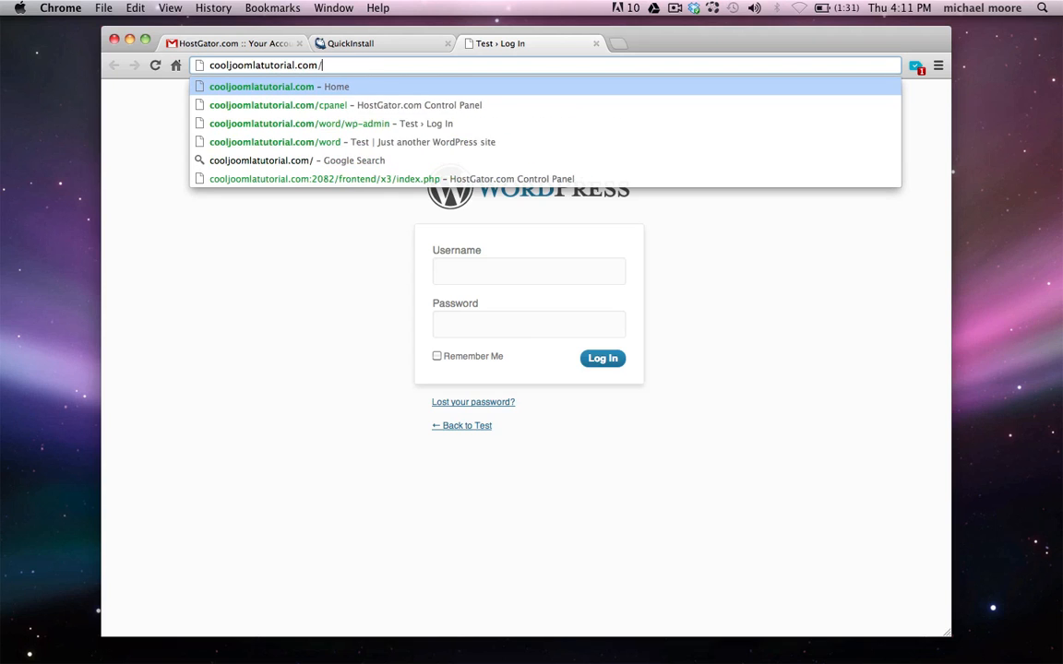
{"action": "type", "text": "word/"}
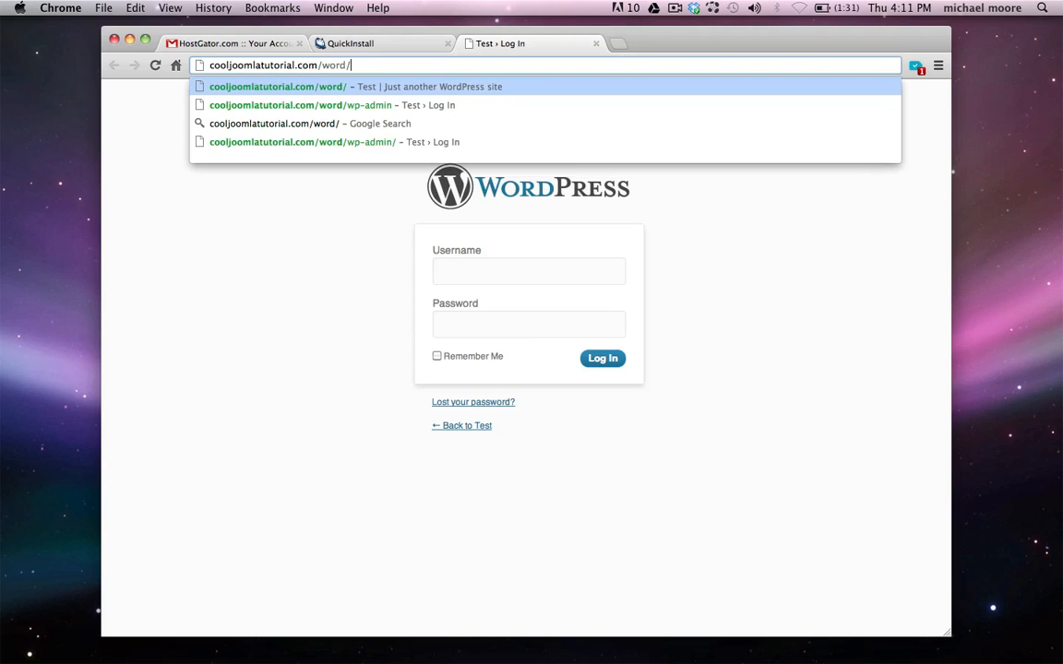
{"action": "type", "text": "wp-admin"}
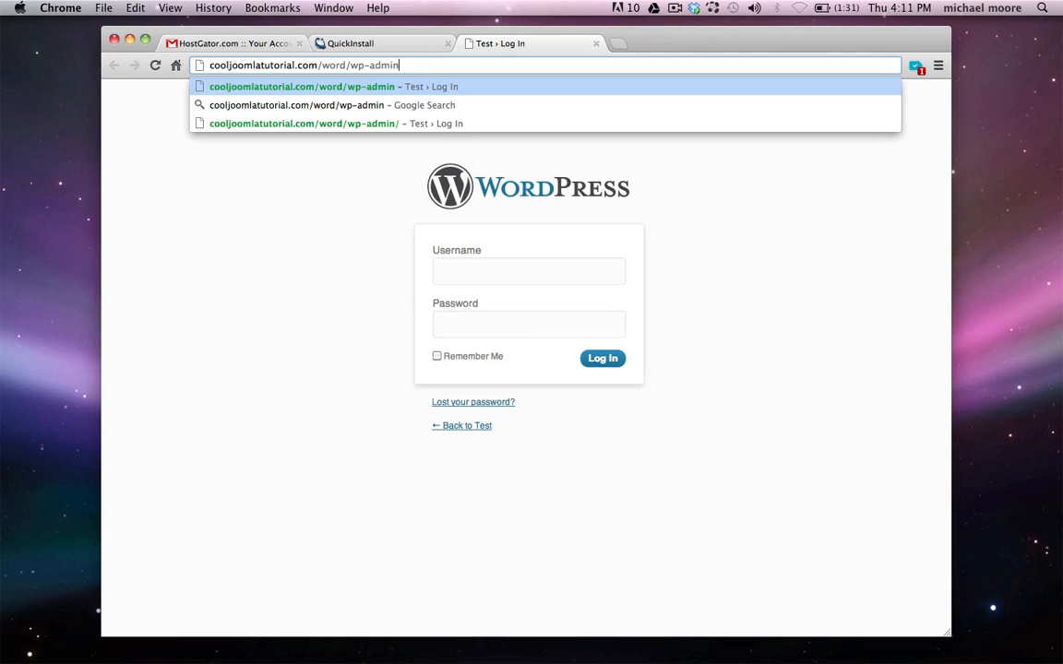
{"action": "double_click", "coordinate": [332, 66]}
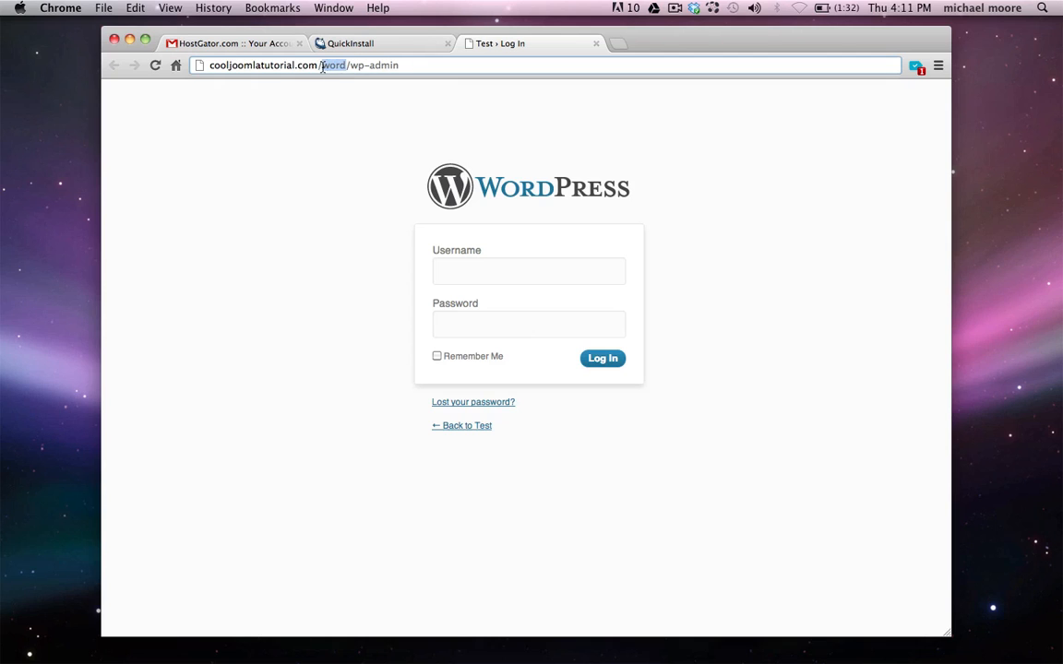
{"action": "key", "text": "BackSpace"}
{"action": "key", "text": "BackSpace"}
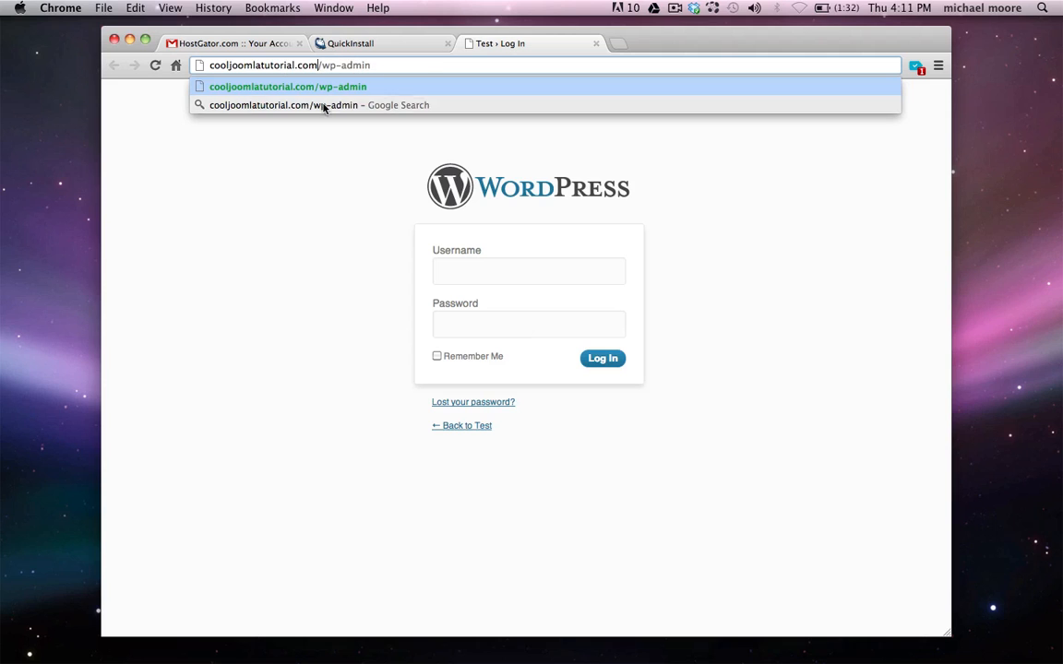
{"action": "key", "text": "Return"}
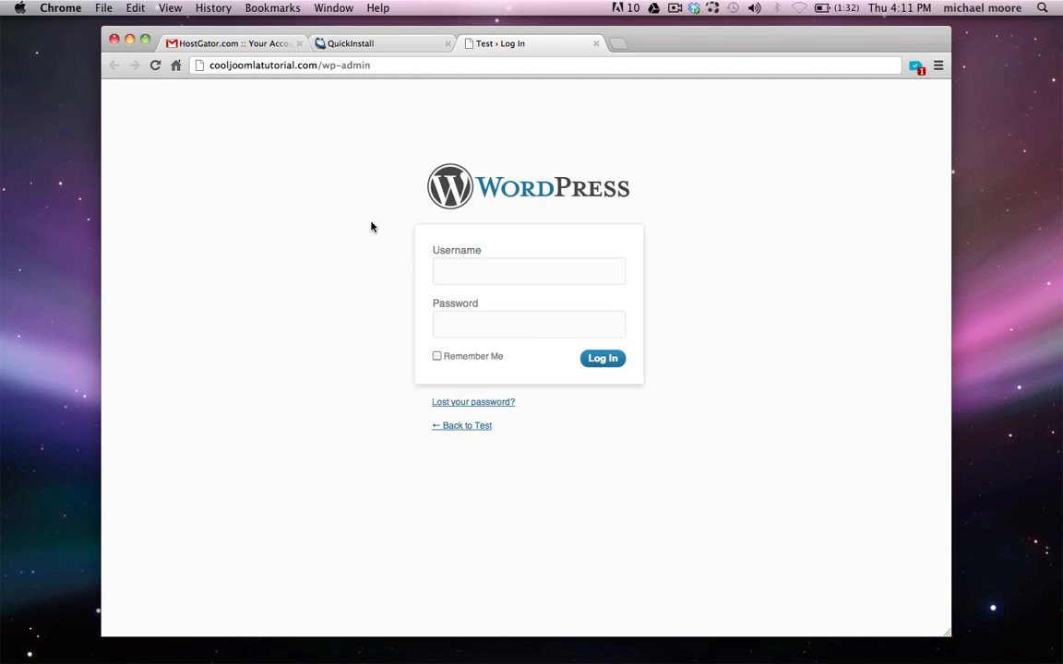
Log in as 'admin' using the pasted generated password
{"action": "left_click", "coordinate": [470, 278]}
{"action": "type", "text": "admin"}
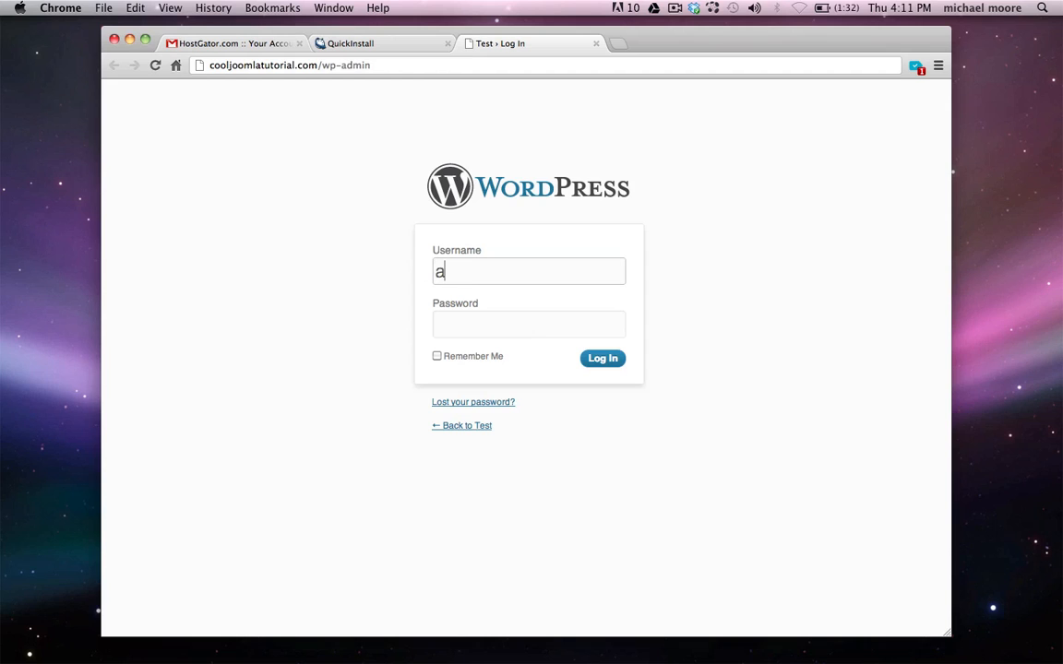
{"action": "left_click", "coordinate": [453, 324]}
{"action": "right_click", "coordinate": [453, 324]}
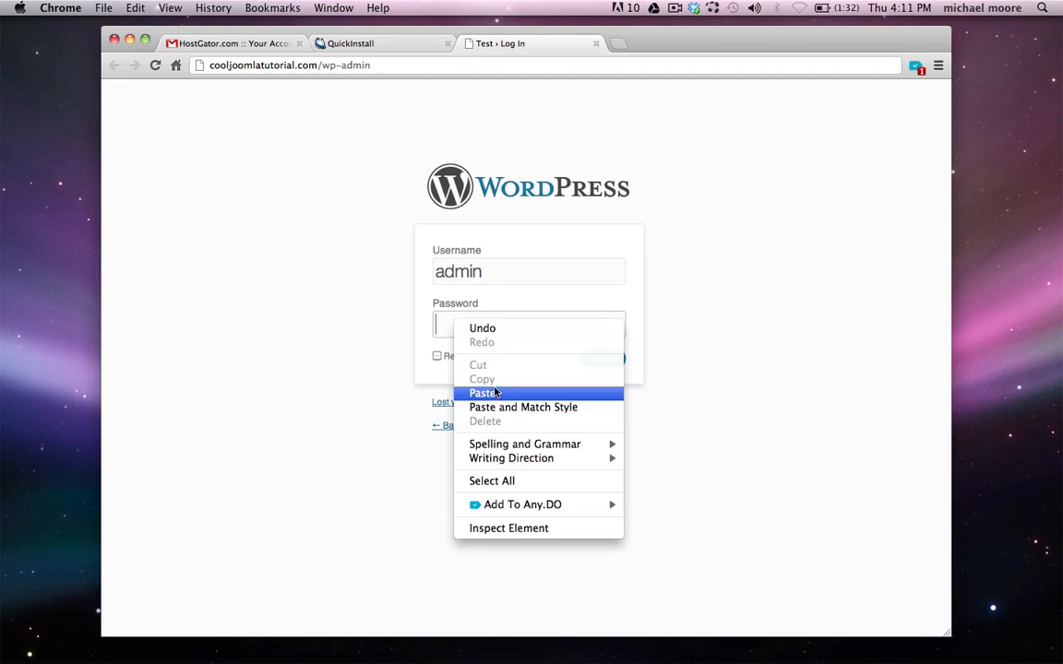
{"action": "left_click", "coordinate": [467, 392]}
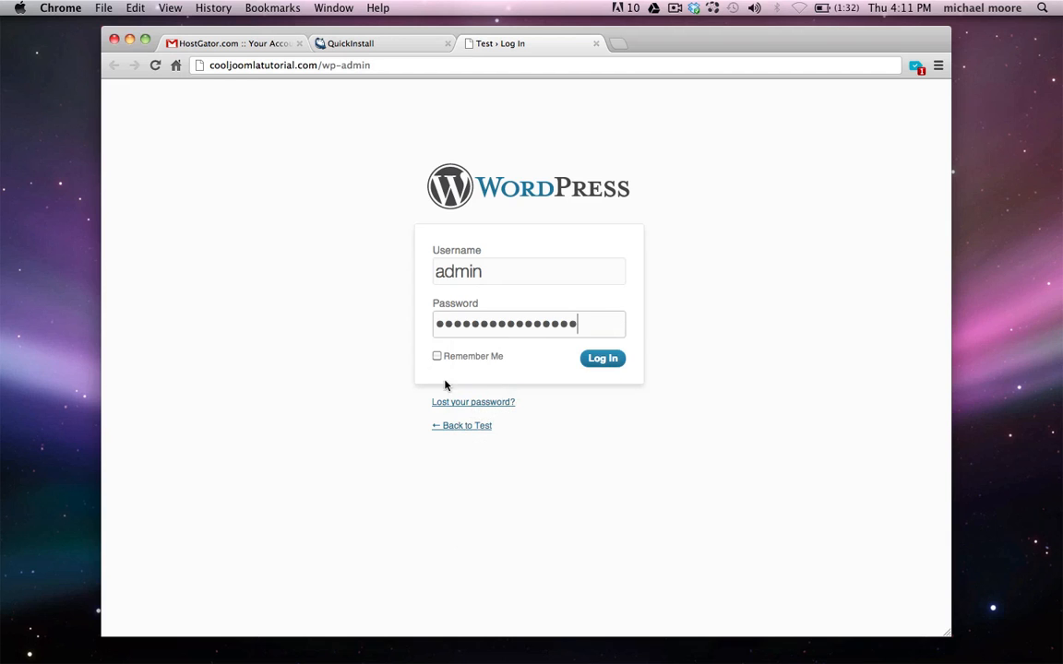
{"action": "left_click", "coordinate": [592, 360]}
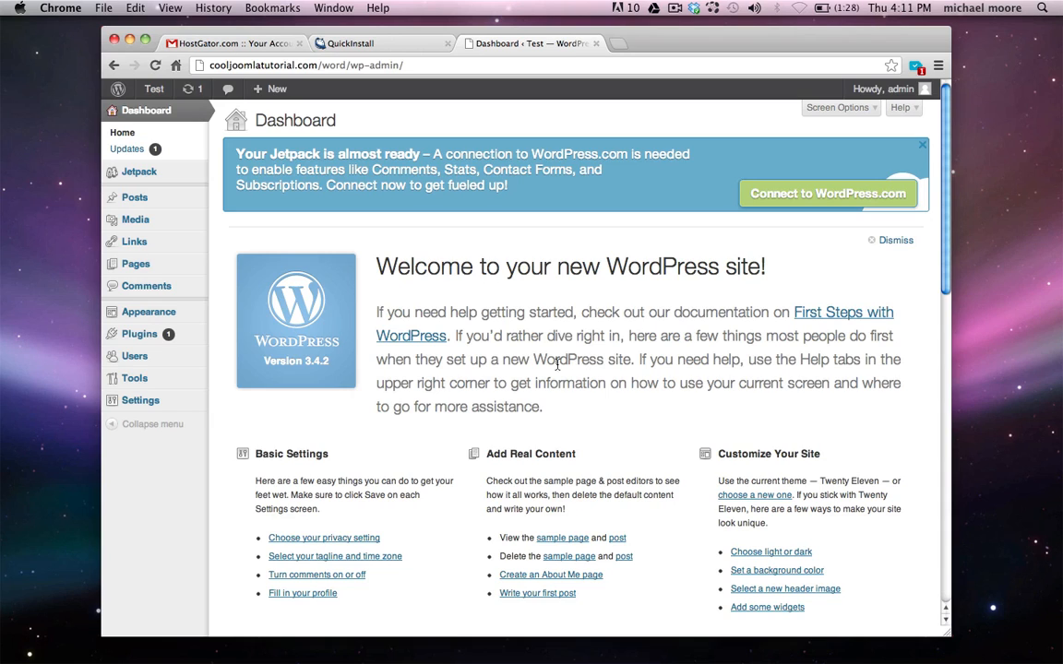
Under Users > Your Profile, enter a new password twice and save with Update Profile
{"action": "mouse_move", "coordinate": [136, 360]}
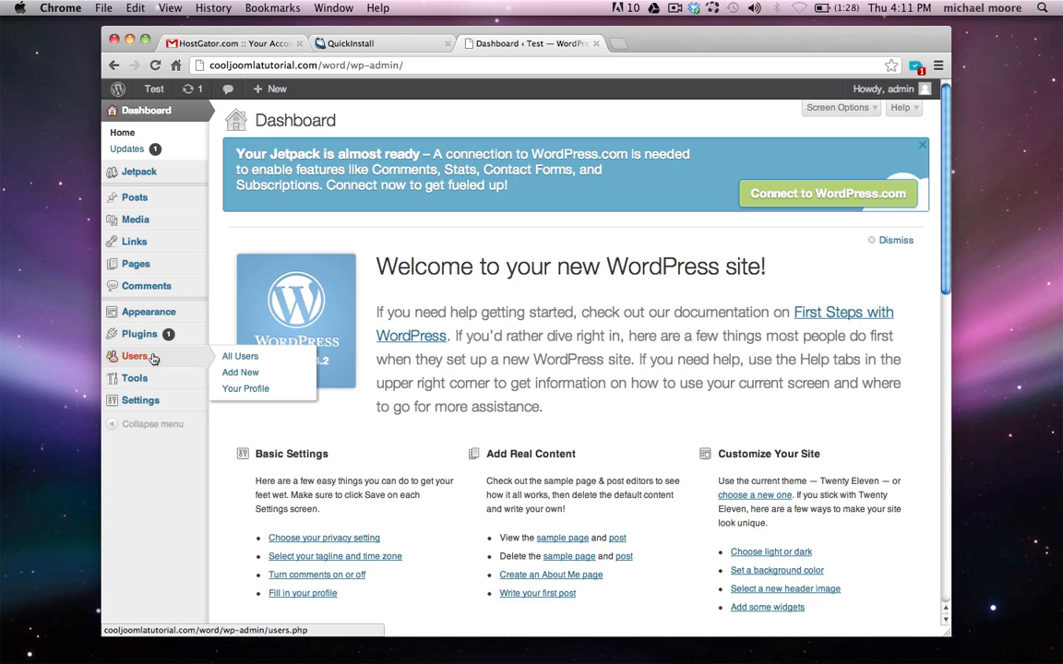
{"action": "left_click", "coordinate": [255, 397]}
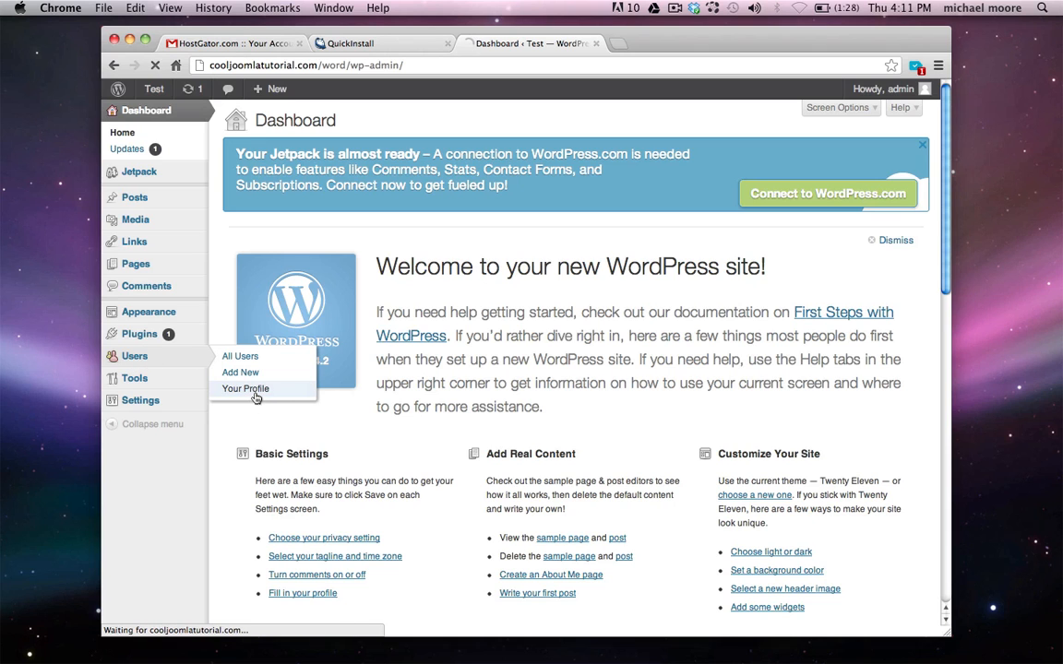
{"action": "scroll", "coordinate": [277, 388], "scroll_direction": "down", "scroll_amount": 3}
{"action": "scroll", "coordinate": [284, 374], "scroll_direction": "down", "scroll_amount": 6}
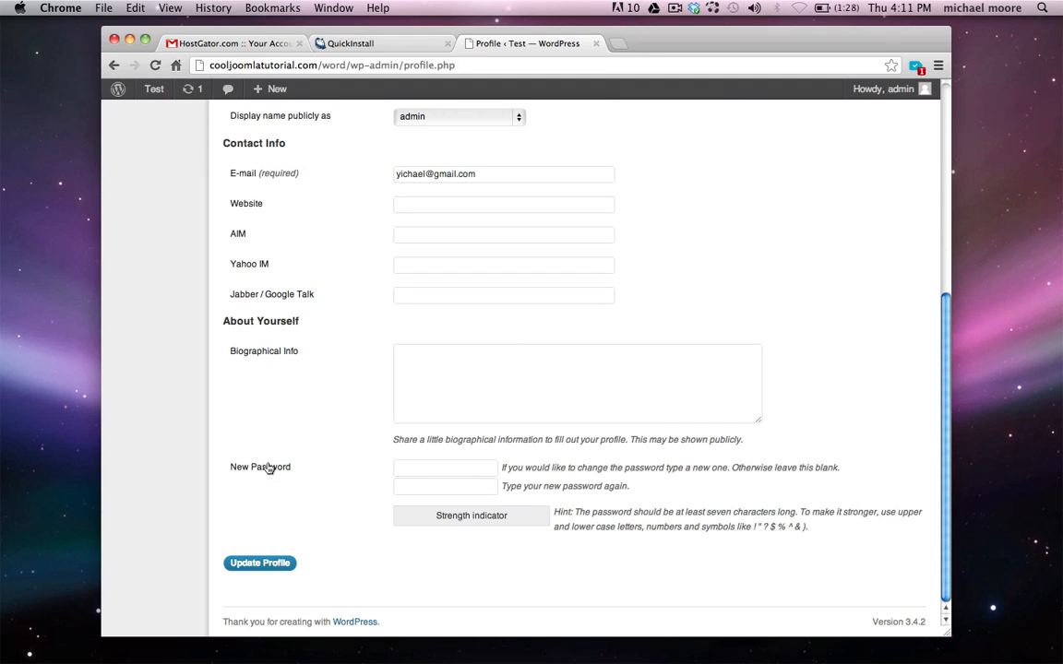
{"action": "left_click", "coordinate": [434, 468]}
{"action": "type", "text": "a•••"}
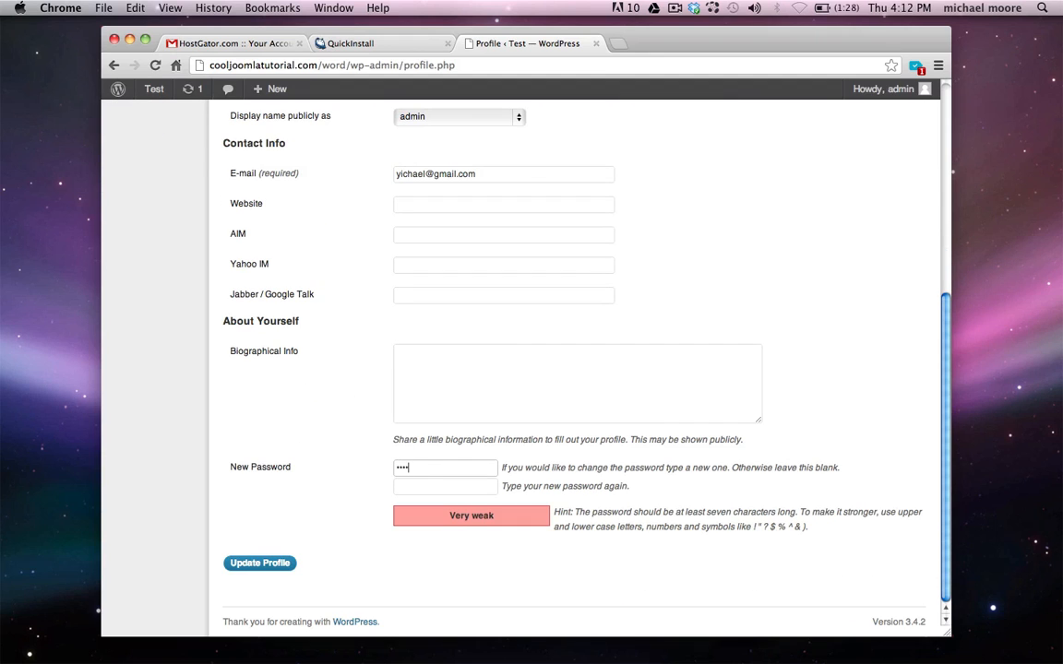
{"action": "type", "text": "••••"}
{"action": "key", "text": "Tab"}
{"action": "type", "text": "•••"}
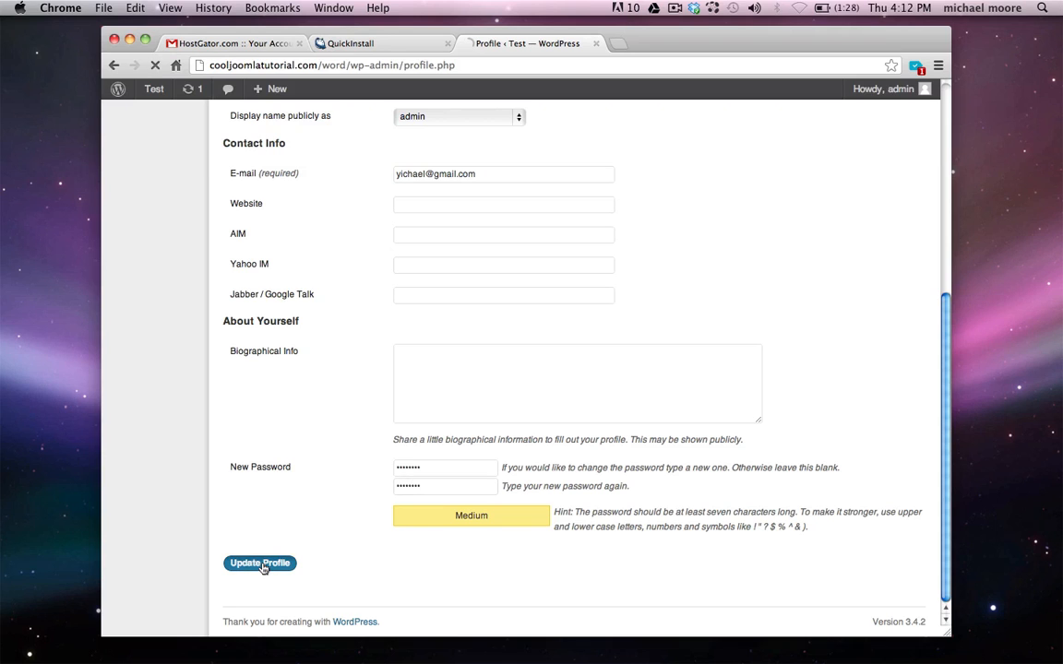
{"action": "left_click", "coordinate": [262, 565]}
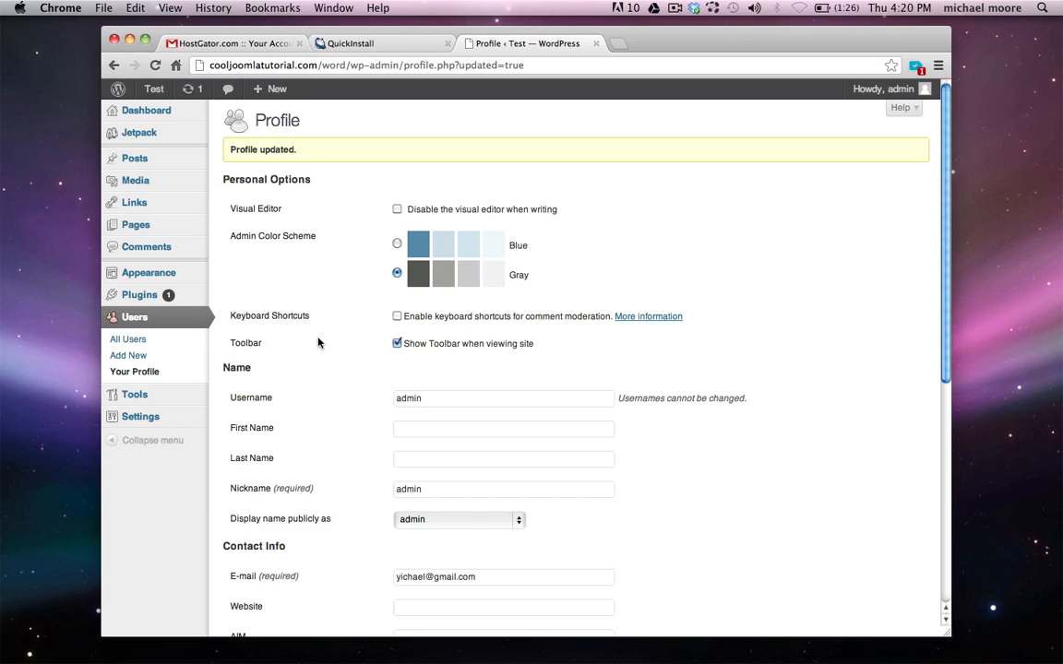
{"action": "double_click", "coordinate": [438, 401]}
{"action": "left_click", "coordinate": [435, 400]}
Remove the Get Hosting, Get Domain and Install WordPress lines from the TextEdit plan
{"action": "left_click", "coordinate": [130, 39]}
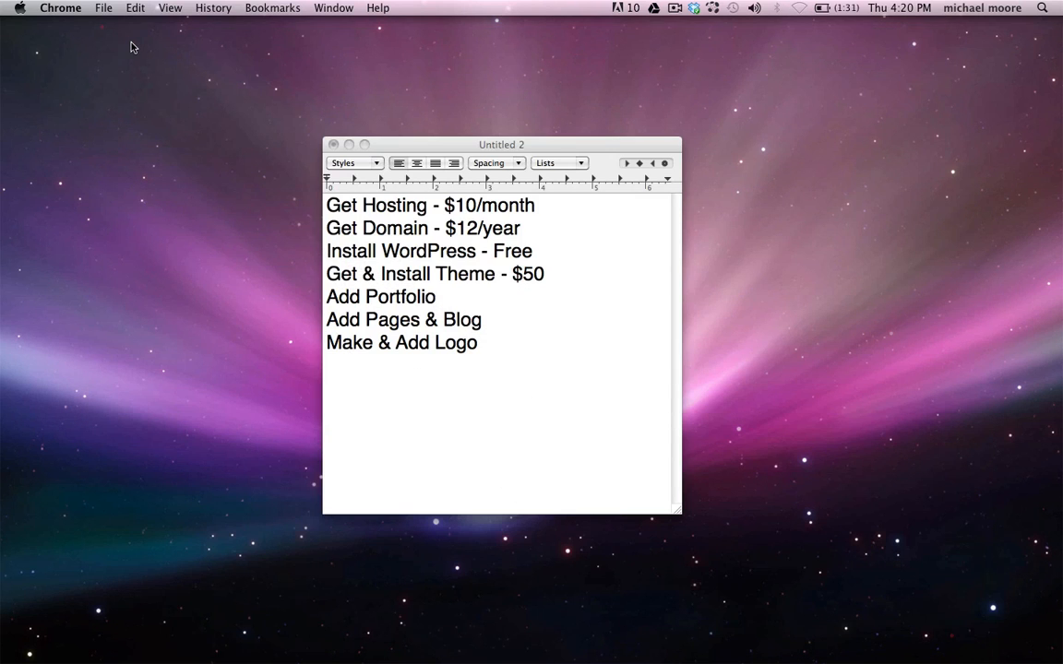
{"action": "triple_click", "coordinate": [394, 210]}
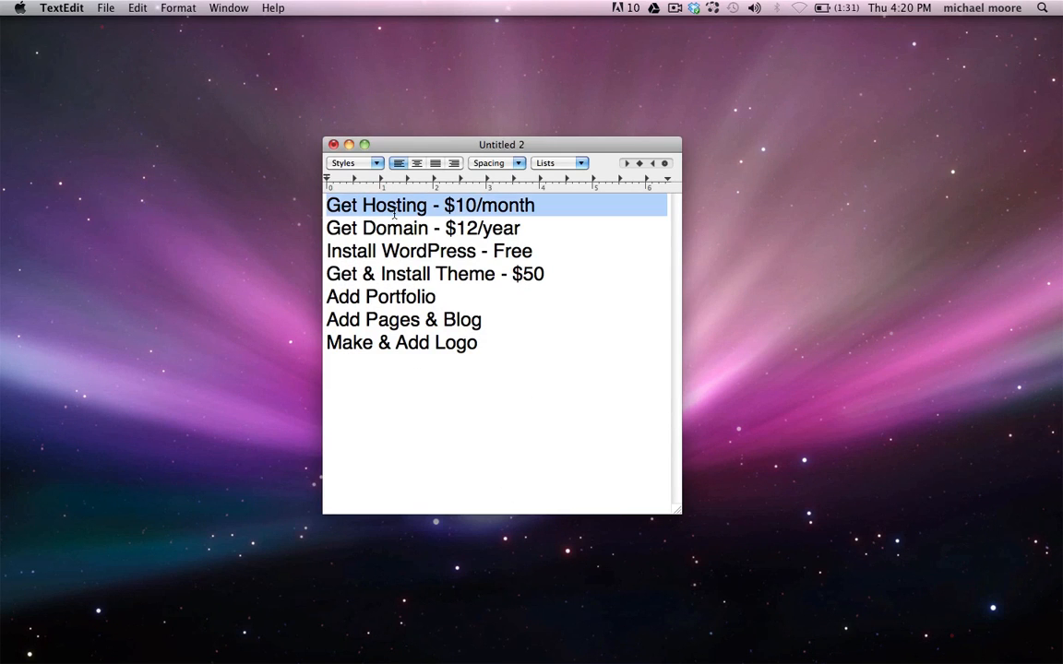
{"action": "key", "text": "BackSpace"}
{"action": "key", "text": "shift+Down"}
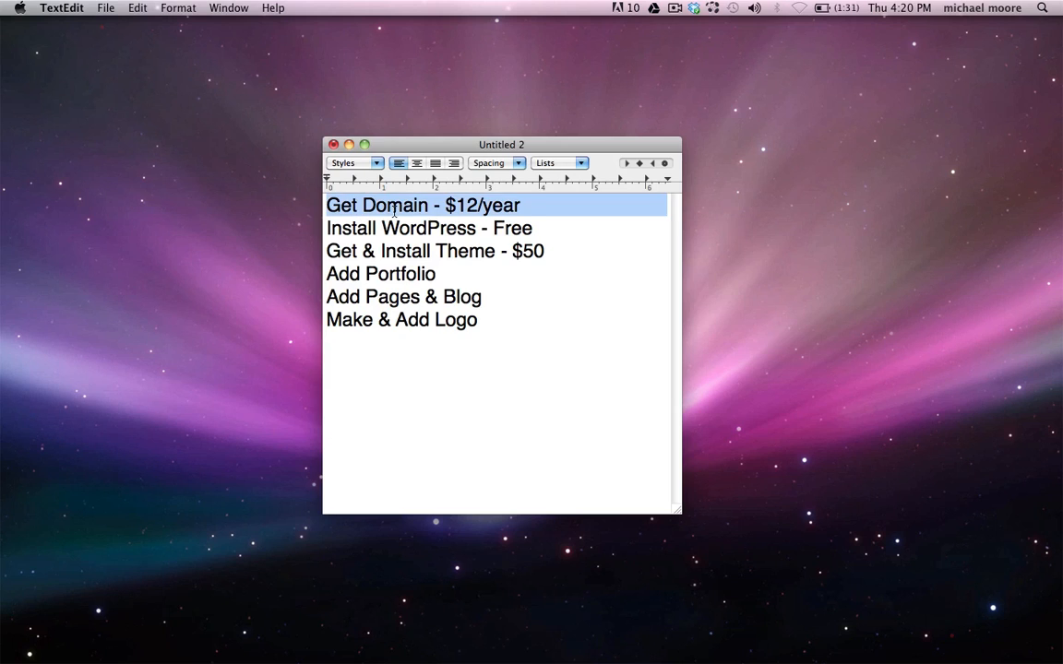
{"action": "key", "text": "BackSpace"}
{"action": "double_click", "coordinate": [393, 208]}
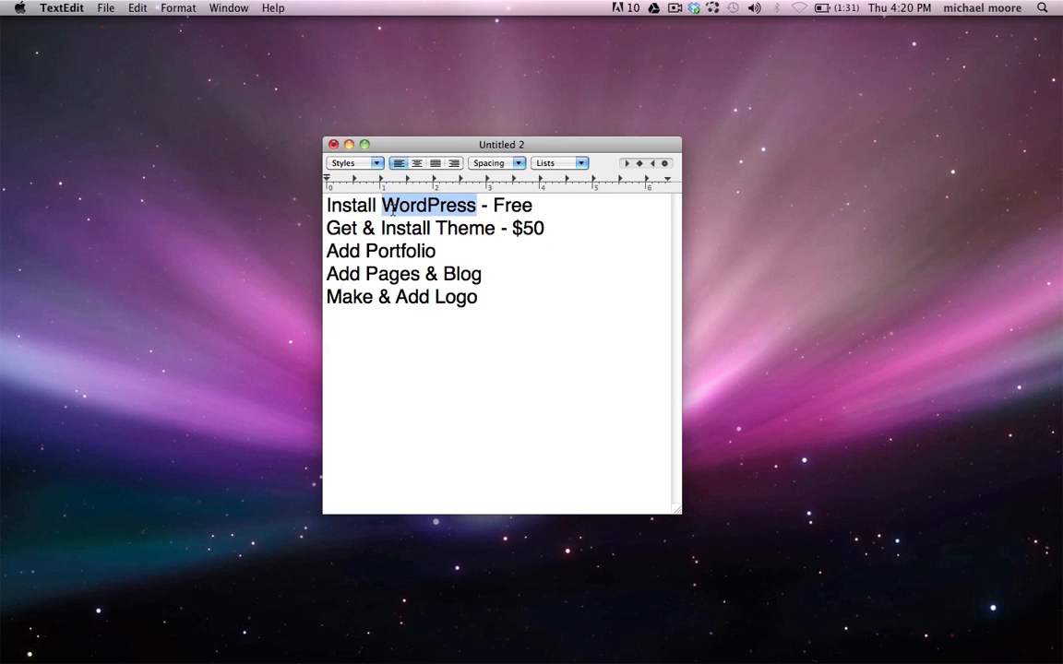
{"action": "triple_click", "coordinate": [393, 209]}
{"action": "key", "text": "BackSpace"}
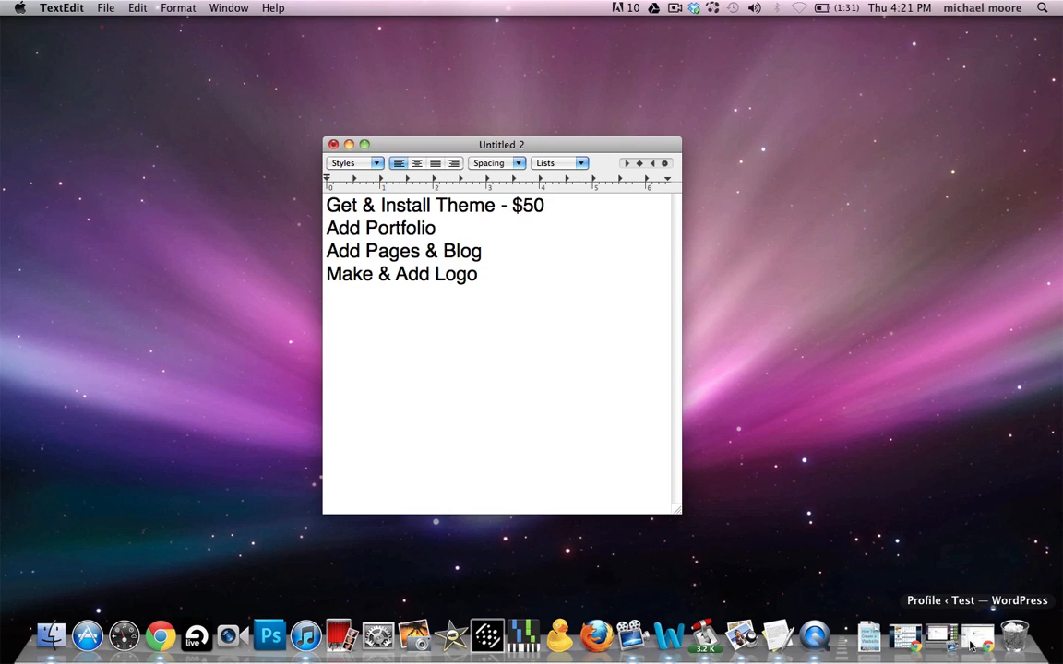
Search themeforest.net for 'gridlocked' and open the Gridlocked theme's item page
{"action": "left_click", "coordinate": [971, 646]}
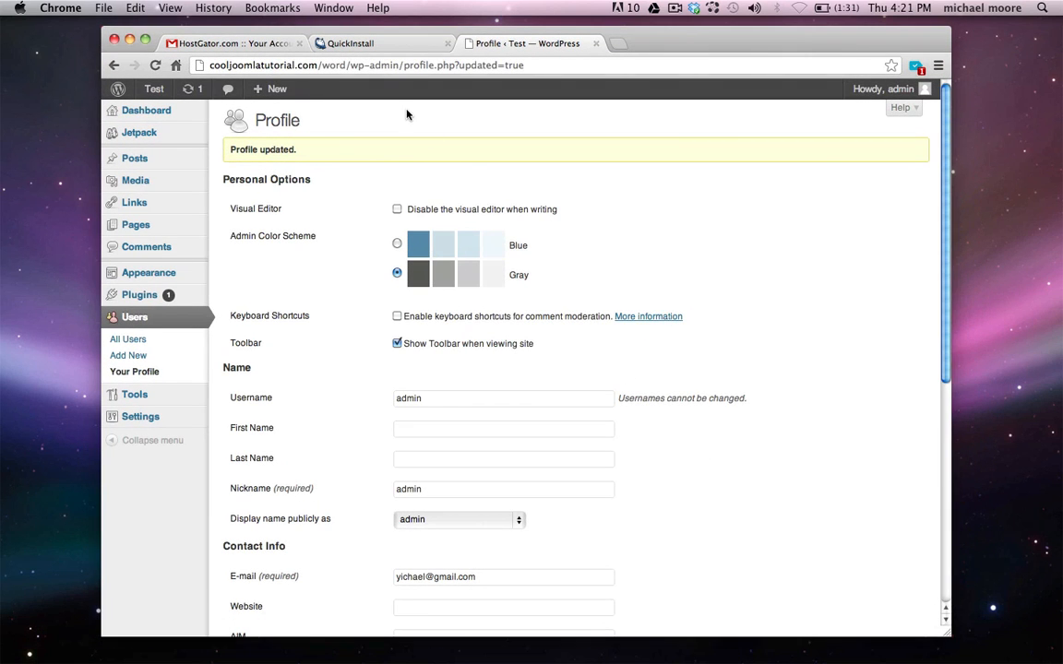
{"action": "key", "text": "super+t"}
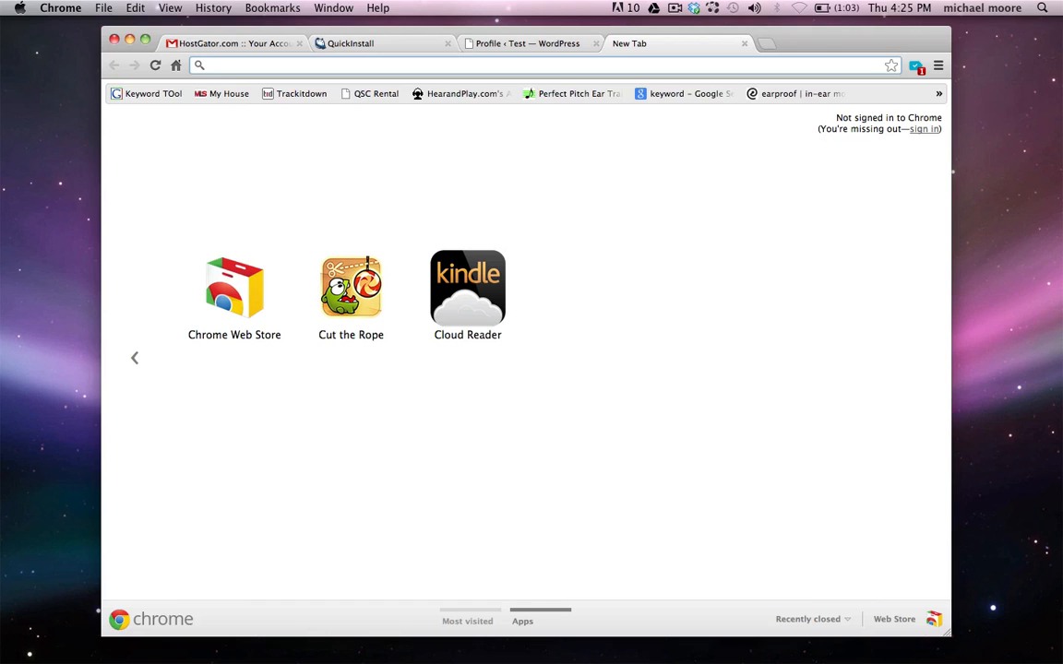
{"action": "type", "text": "themefores"}
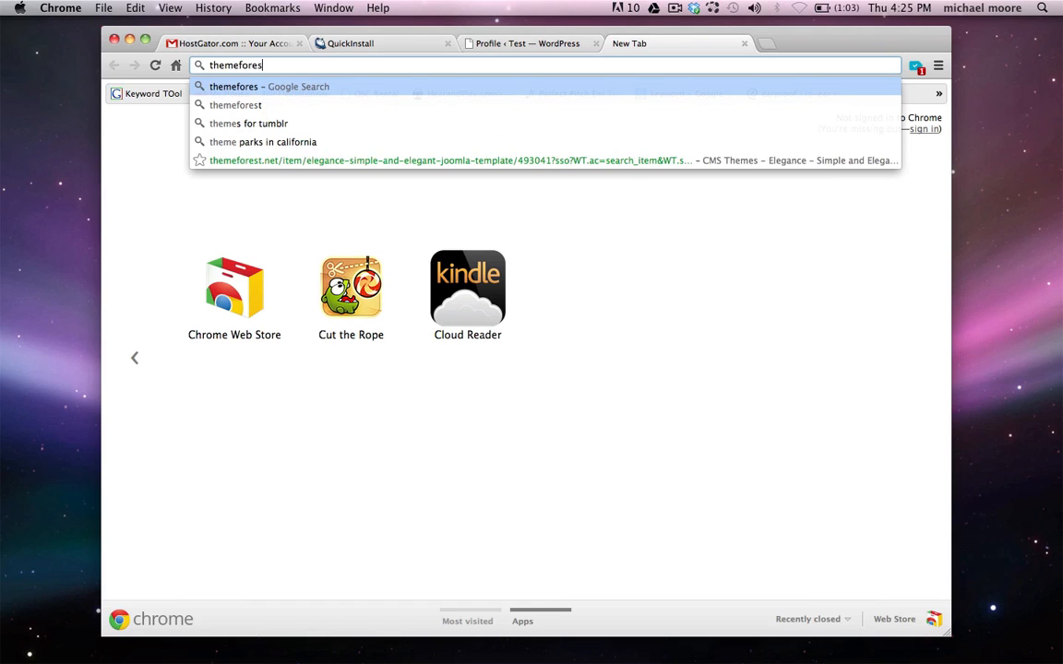
{"action": "type", "text": "t.net"}
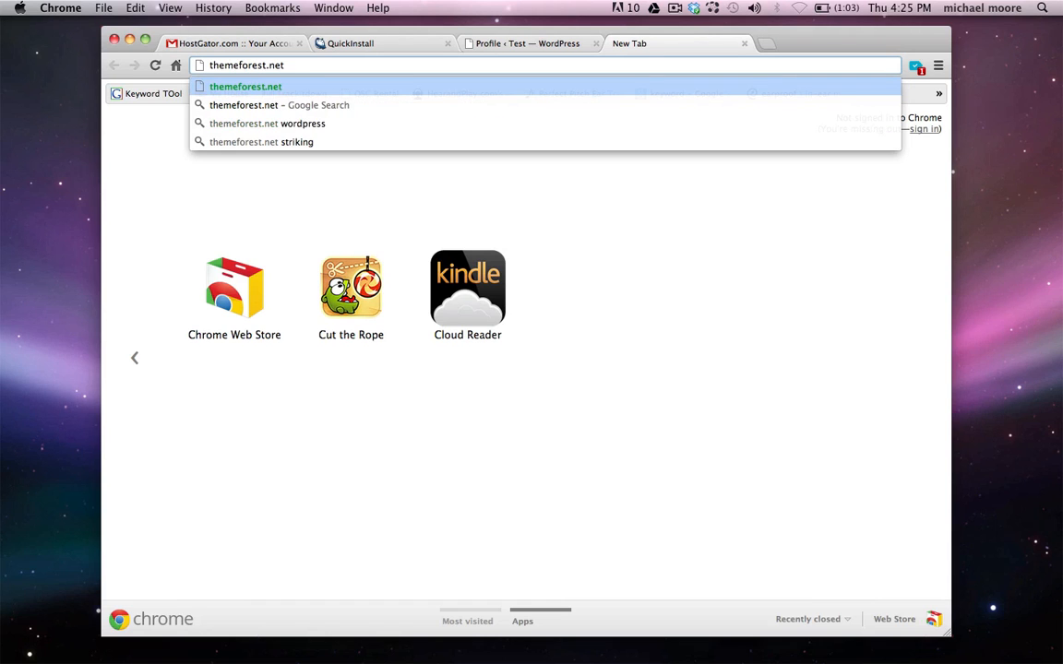
{"action": "key", "text": "Return"}
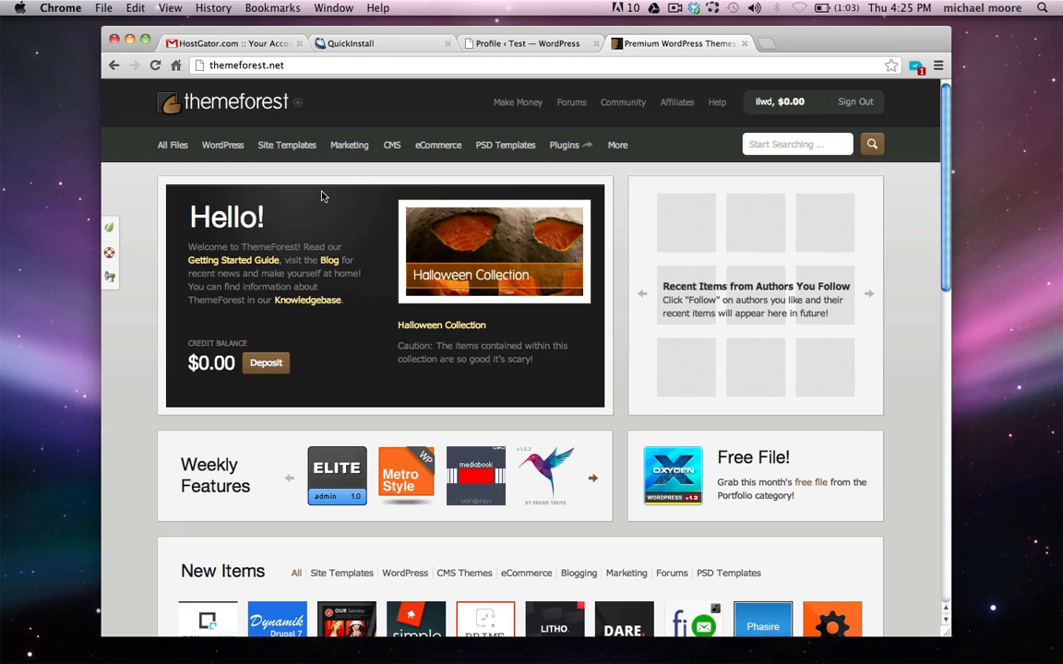
{"action": "left_click", "coordinate": [224, 146]}
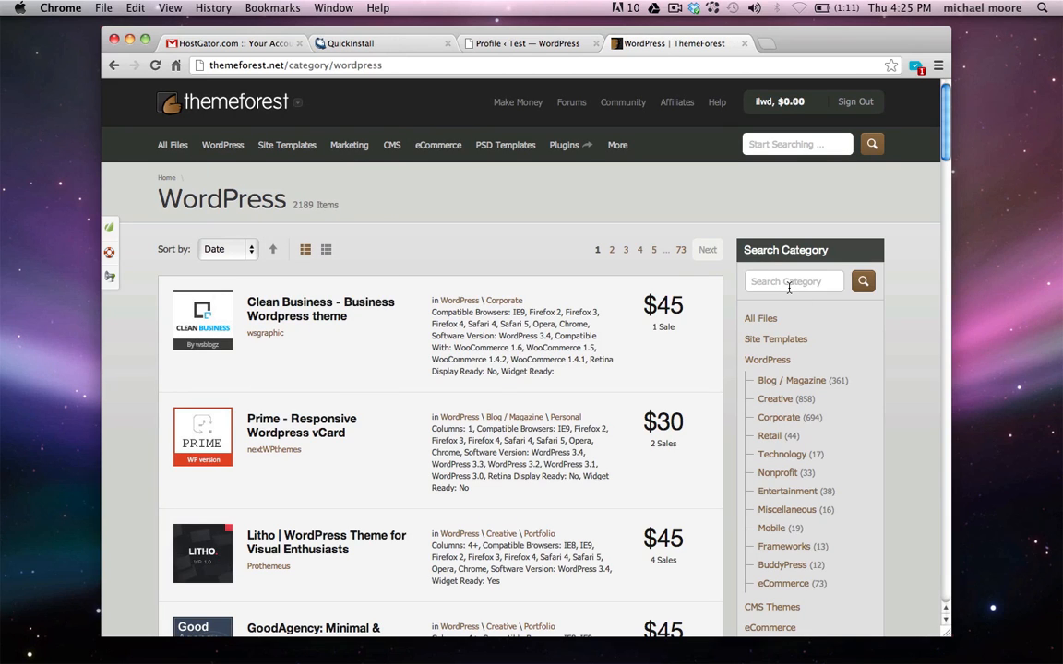
{"action": "type", "text": "gridlocked"}
{"action": "key", "text": "Return"}
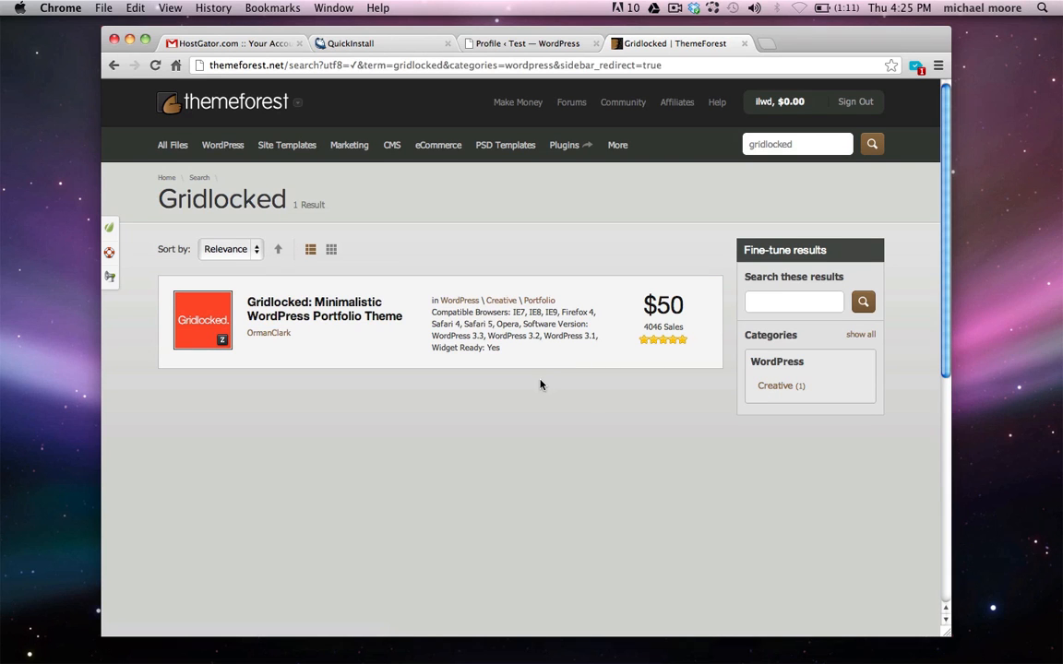
{"action": "left_click", "coordinate": [328, 314]}
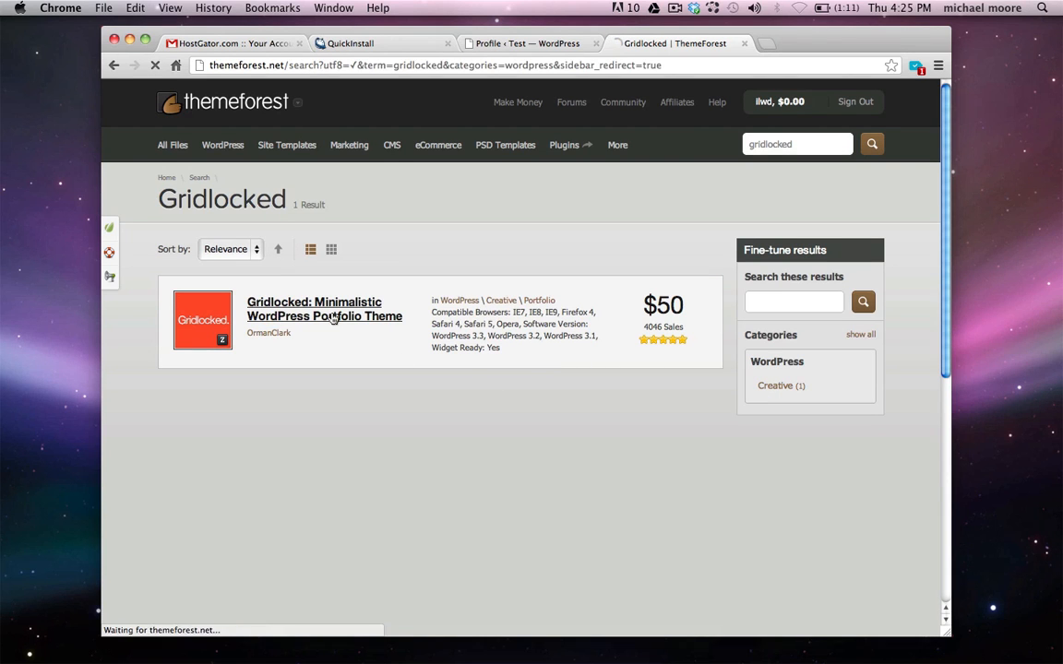
Browse the Gridlocked live demo, then return and show its purchase options
{"action": "scroll", "coordinate": [337, 351], "scroll_direction": "down", "scroll_amount": 1}
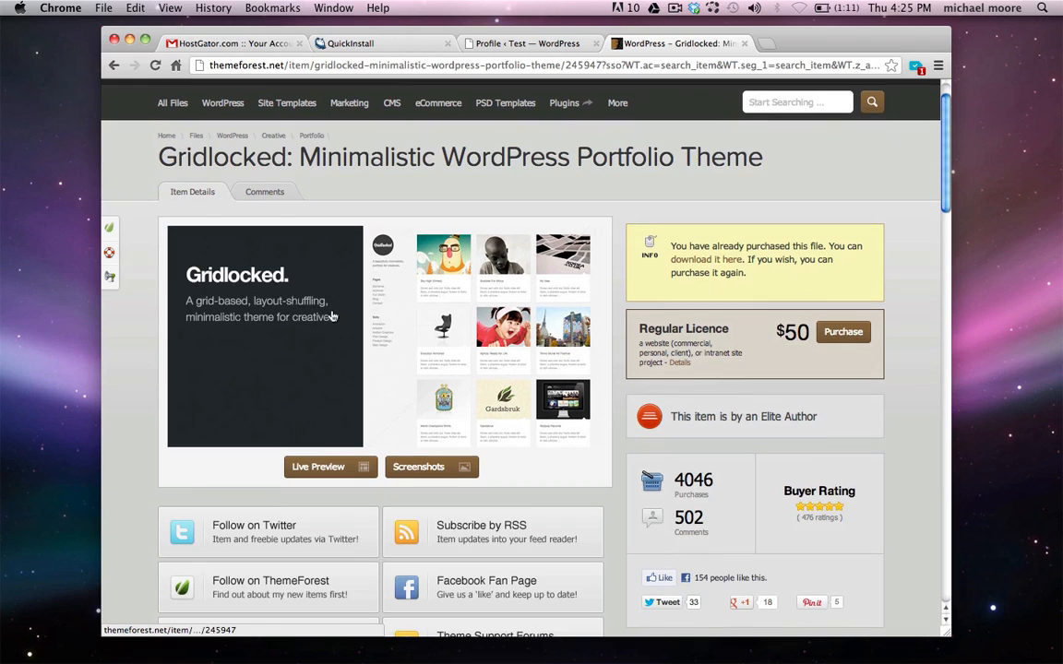
{"action": "left_click", "coordinate": [319, 467]}
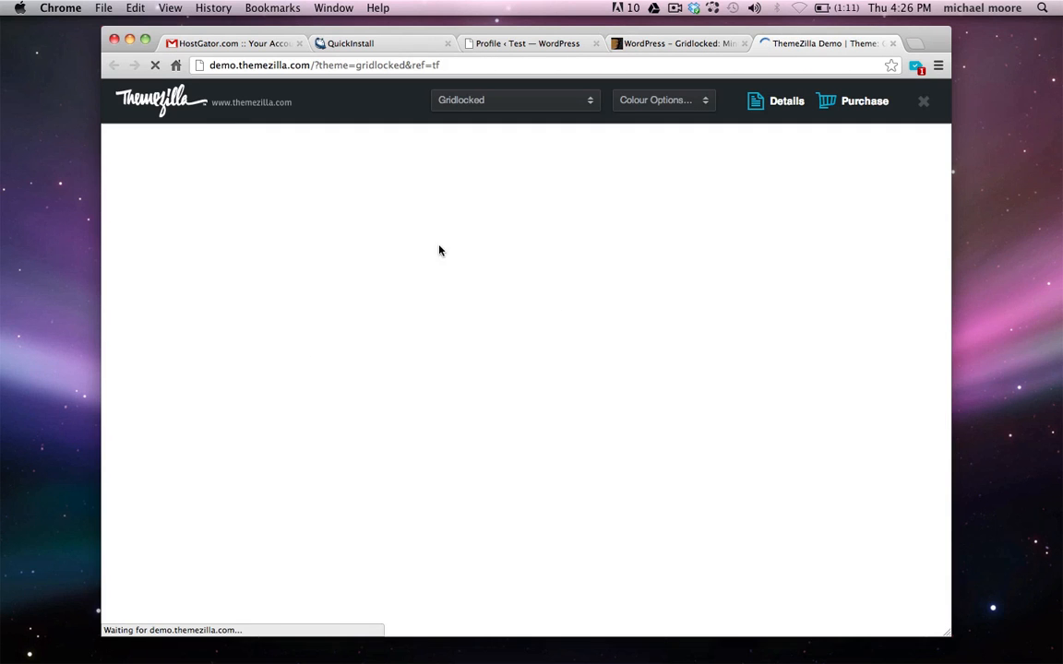
{"action": "scroll", "coordinate": [441, 308], "scroll_direction": "down", "scroll_amount": 5}
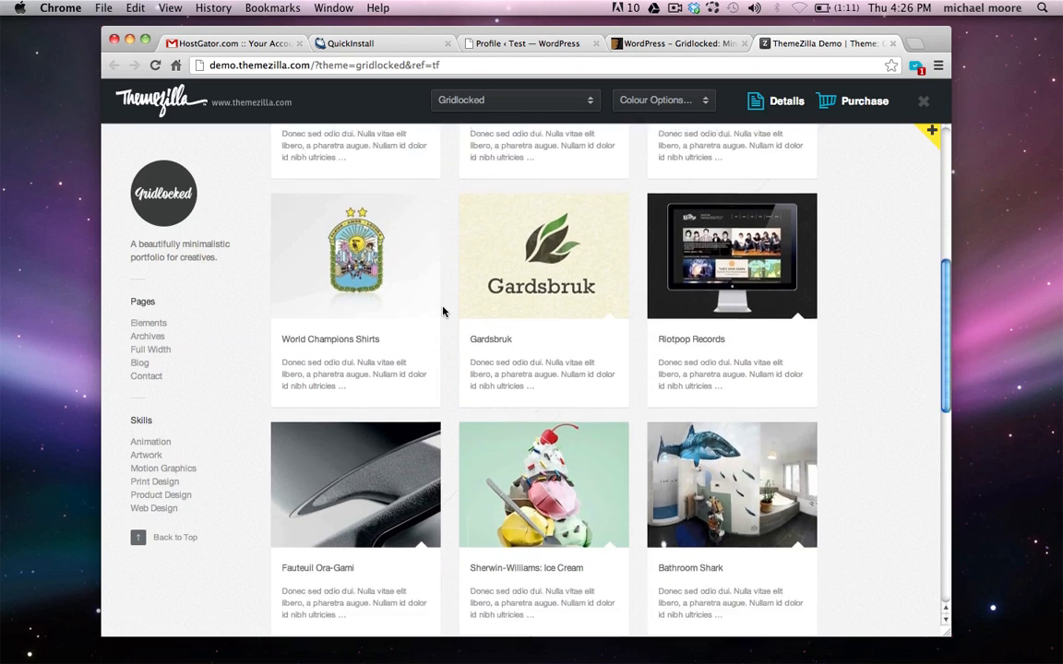
{"action": "scroll", "coordinate": [442, 310], "scroll_direction": "up", "scroll_amount": 5}
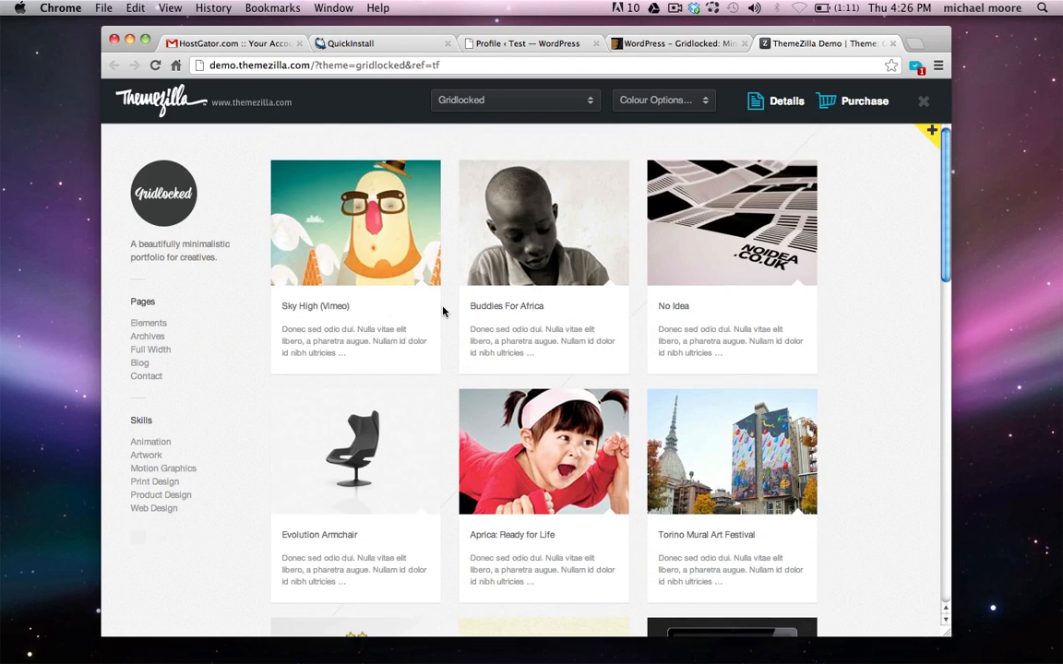
{"action": "left_click", "coordinate": [892, 43]}
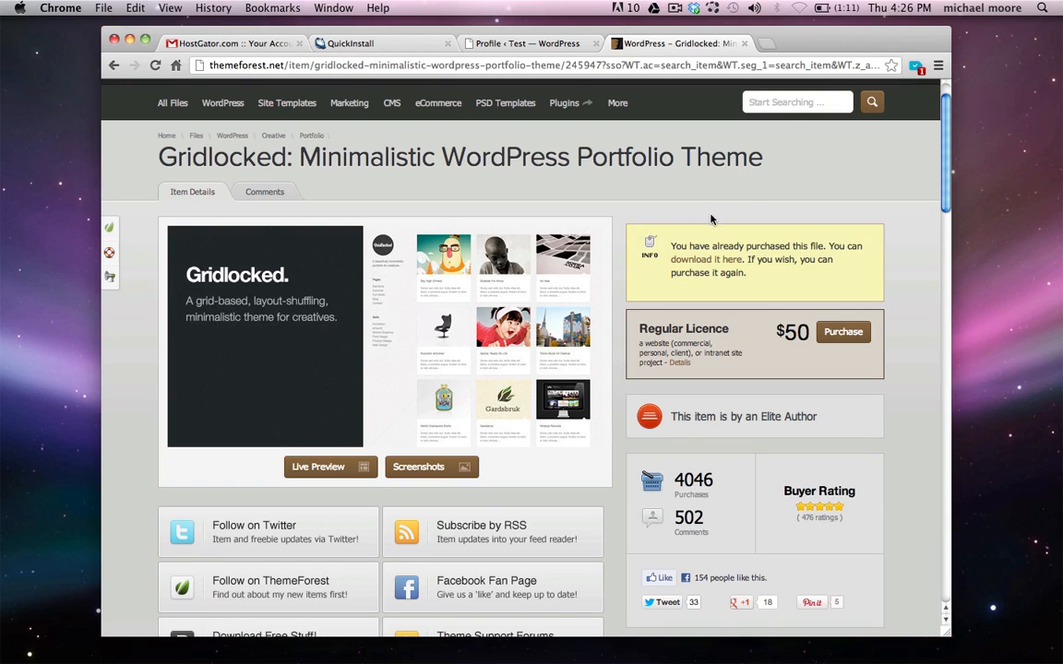
{"action": "left_click", "coordinate": [843, 332]}
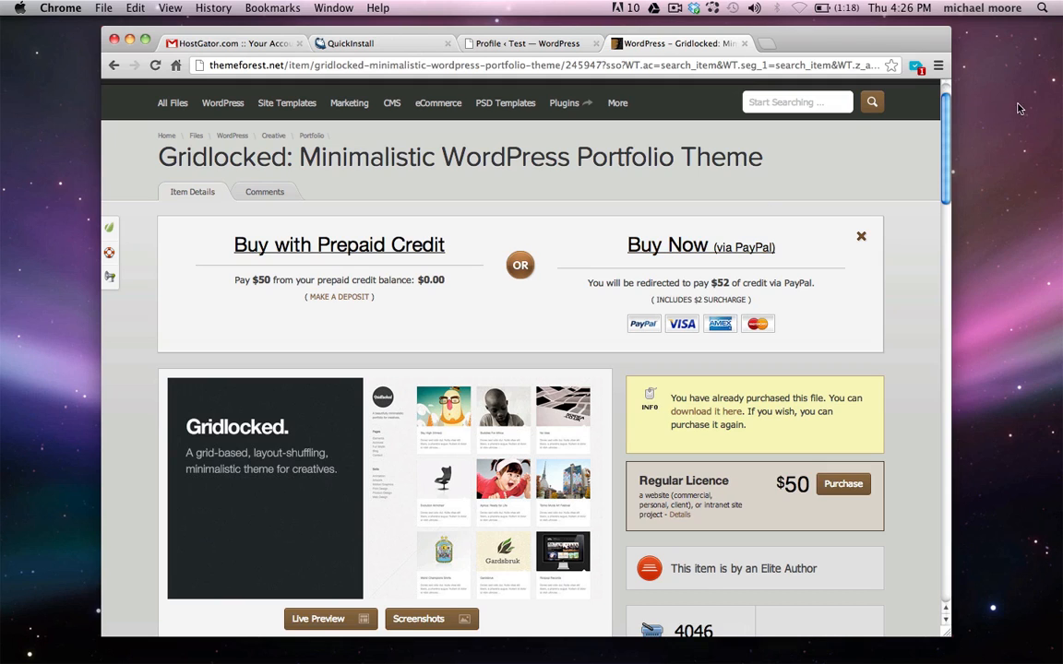
Switch back to the Test site's WordPress Dashboard tab
{"action": "left_click", "coordinate": [522, 43]}
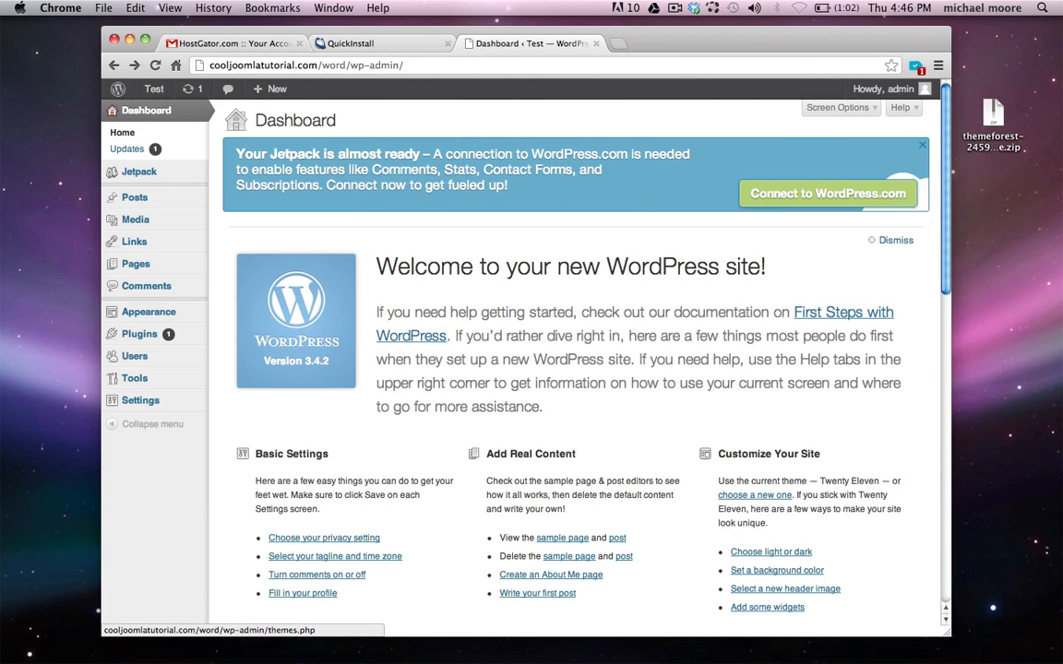
Unzip the downloaded theme archive and reach Appearance > Themes > Install Themes > Upload
{"action": "left_click", "coordinate": [1002, 147]}
{"action": "double_click", "coordinate": [1002, 147]}
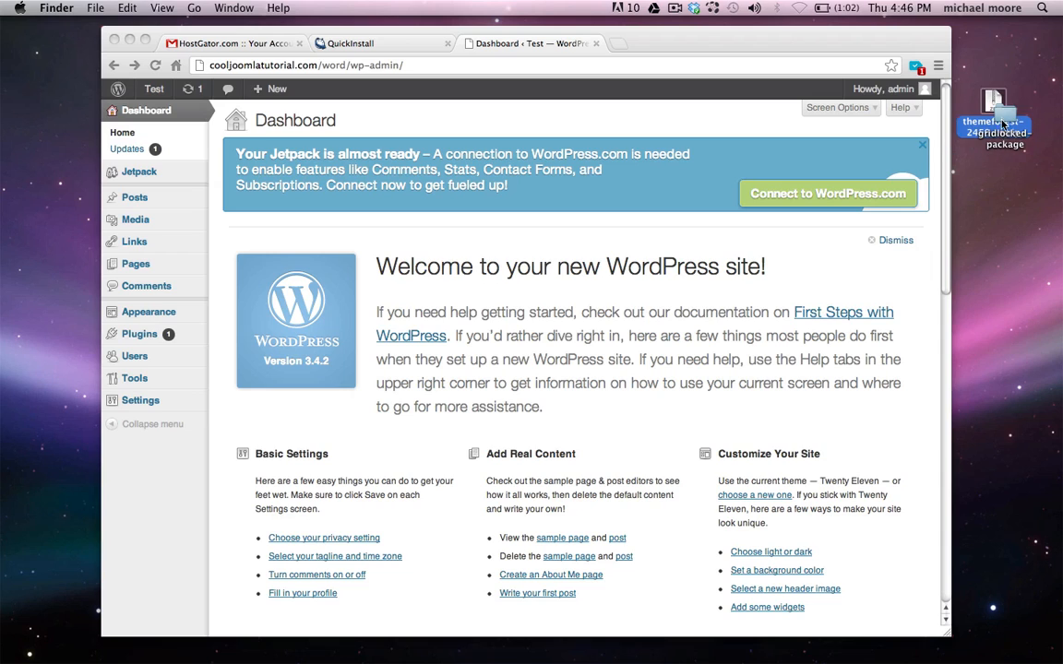
{"action": "left_click", "coordinate": [720, 232]}
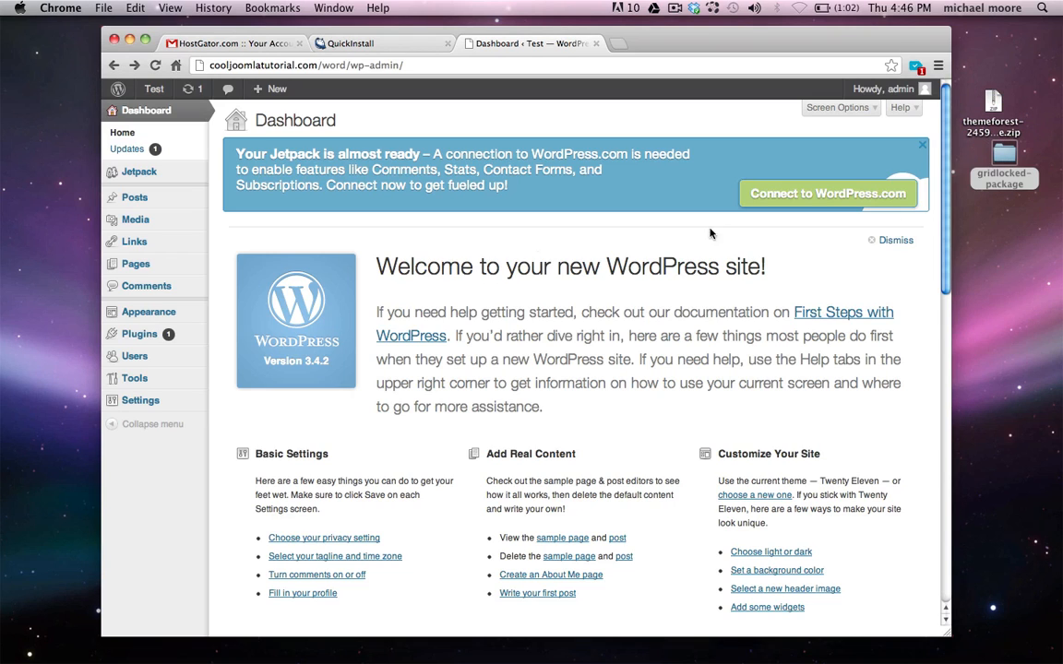
{"action": "mouse_move", "coordinate": [148, 316]}
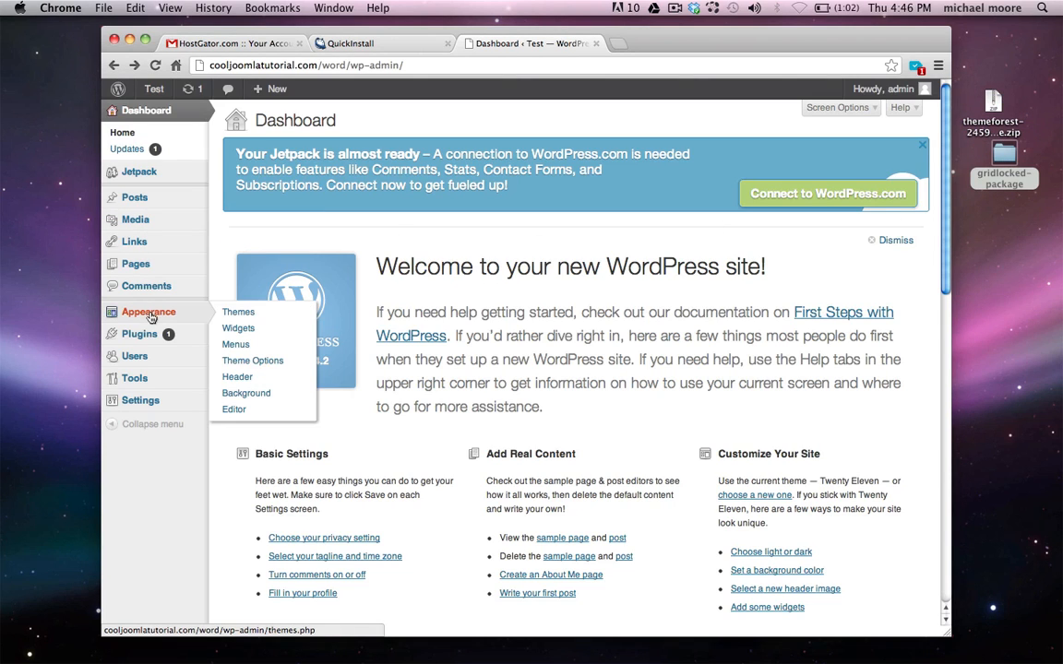
{"action": "left_click", "coordinate": [237, 313]}
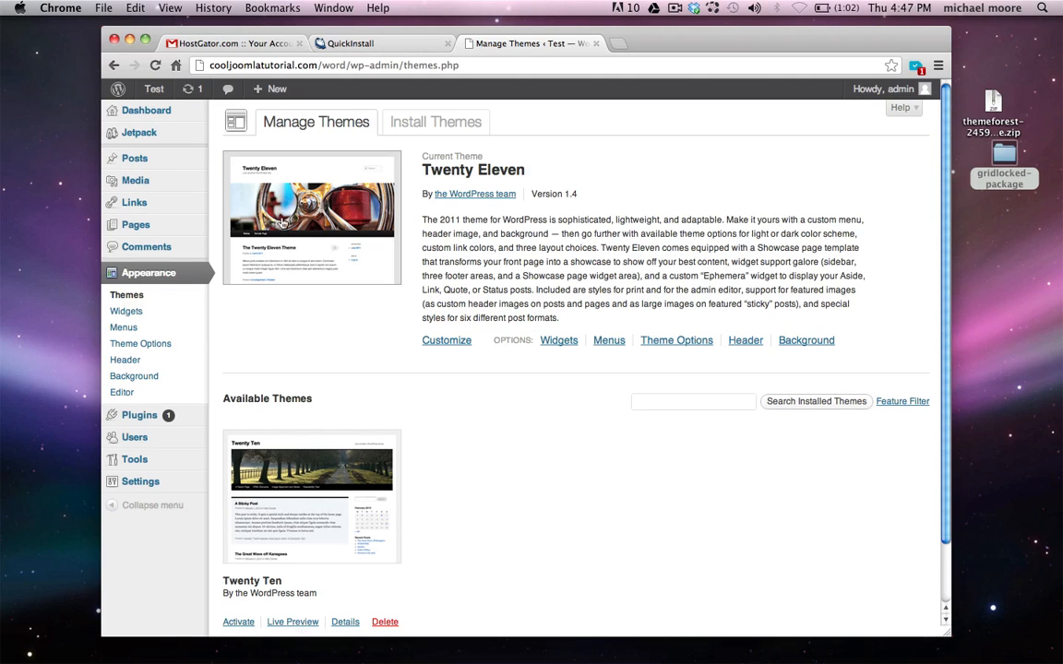
{"action": "left_click", "coordinate": [437, 125]}
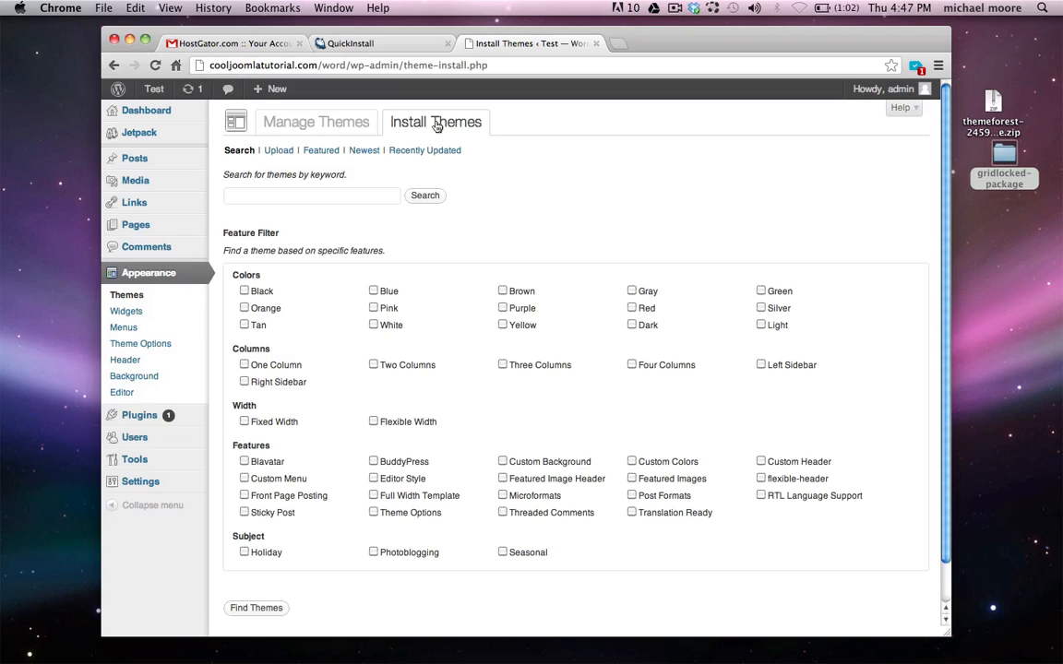
{"action": "left_click", "coordinate": [278, 150]}
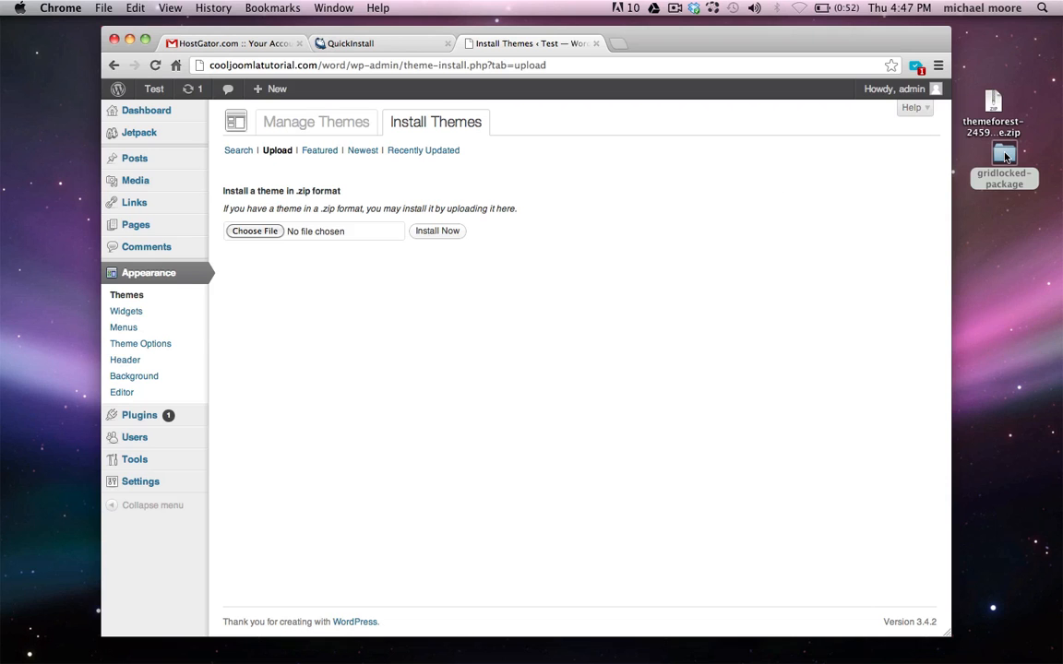
Attach gridlocked.zip from the gridlocked-package folder to the theme upload form
{"action": "double_click", "coordinate": [1005, 157]}
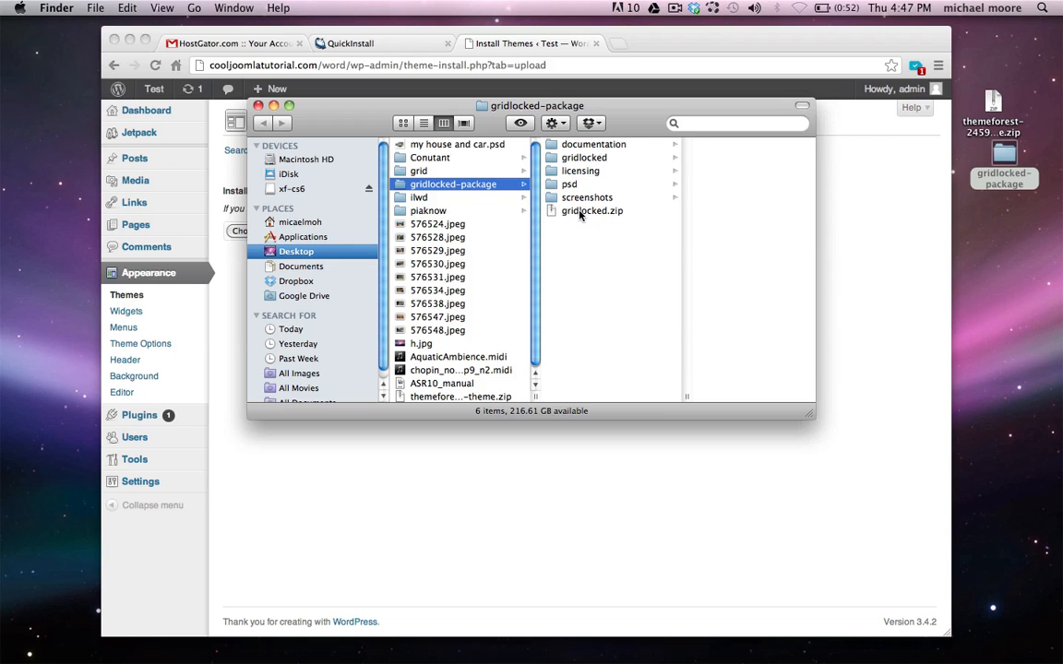
{"action": "left_click", "coordinate": [582, 211]}
{"action": "left_click_drag", "start_coordinate": [387, 107], "coordinate": [682, 212]}
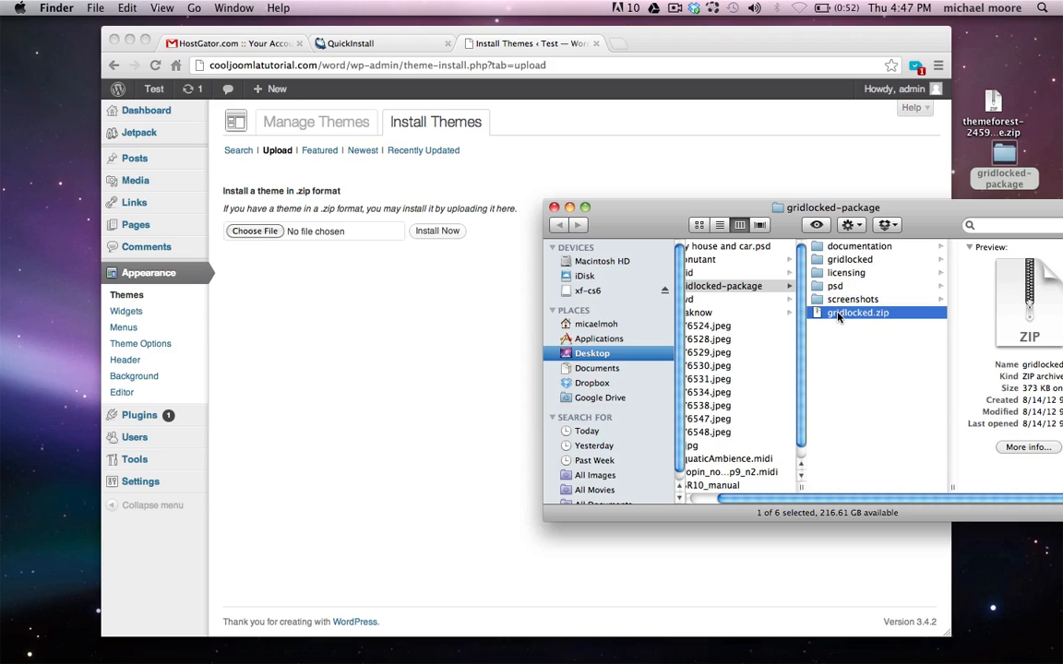
{"action": "left_click_drag", "start_coordinate": [839, 316], "coordinate": [271, 238]}
Install the uploaded gridlocked.zip theme and close the Finder window
{"action": "left_click", "coordinate": [309, 265]}
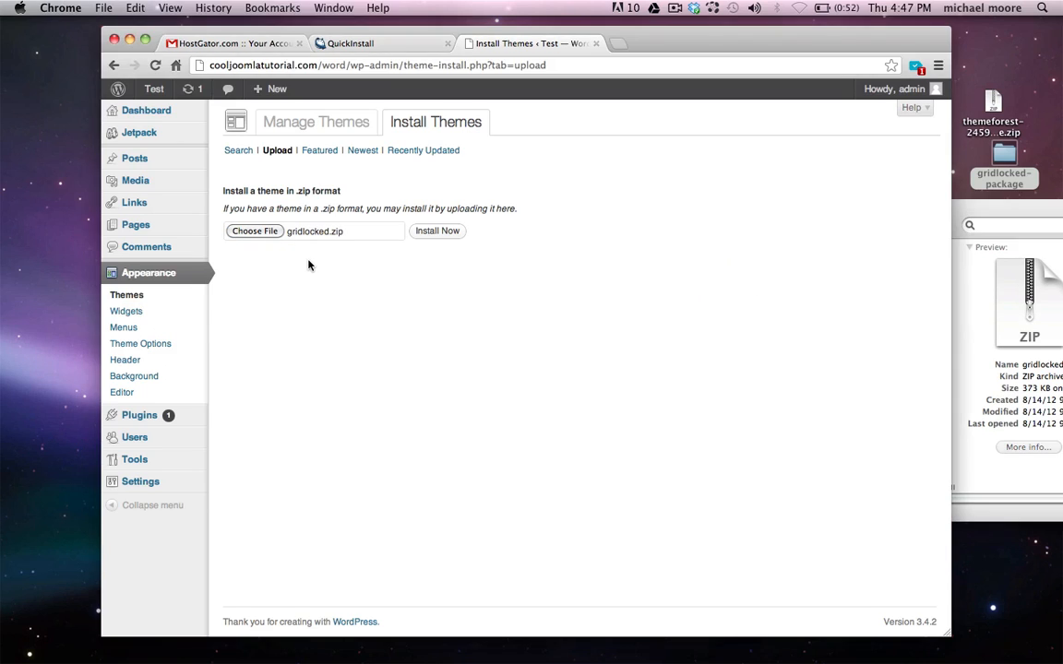
{"action": "left_click", "coordinate": [452, 237]}
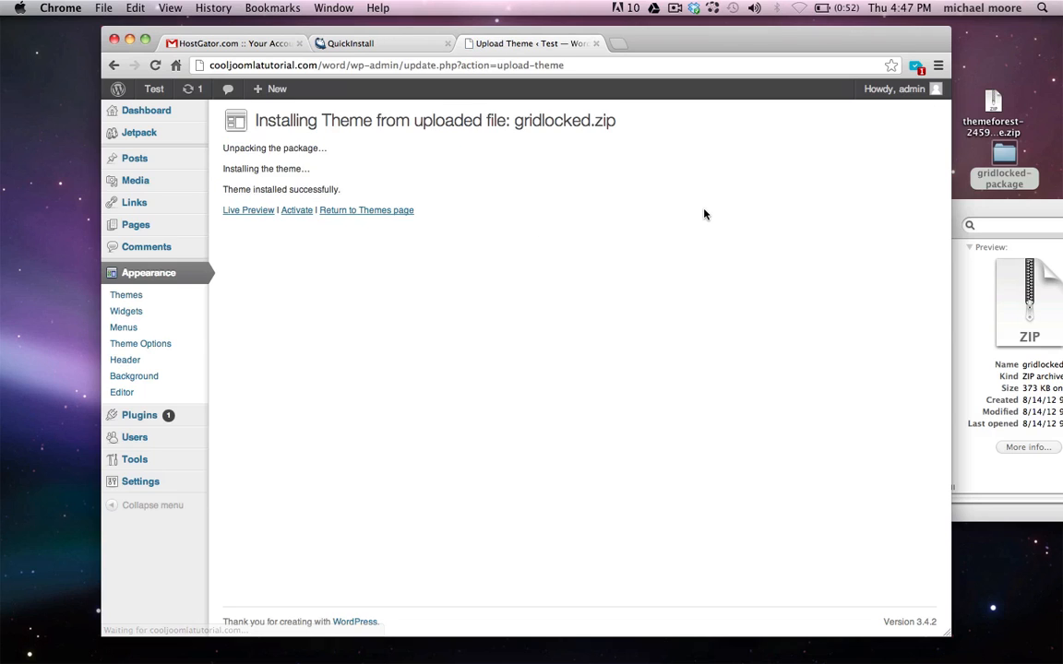
{"action": "left_click", "coordinate": [962, 211]}
{"action": "key", "text": "super+w"}
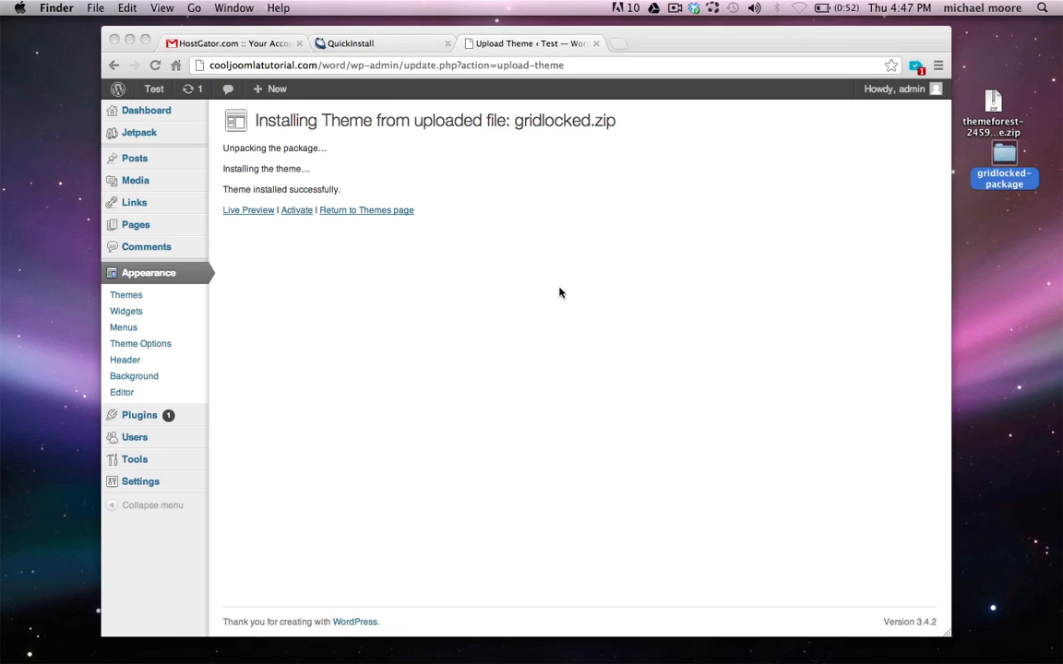
Activate Gridlocked as the site's current theme
{"action": "left_click", "coordinate": [429, 322]}
{"action": "left_click_drag", "start_coordinate": [246, 189], "coordinate": [331, 191]}
{"action": "left_click", "coordinate": [333, 188]}
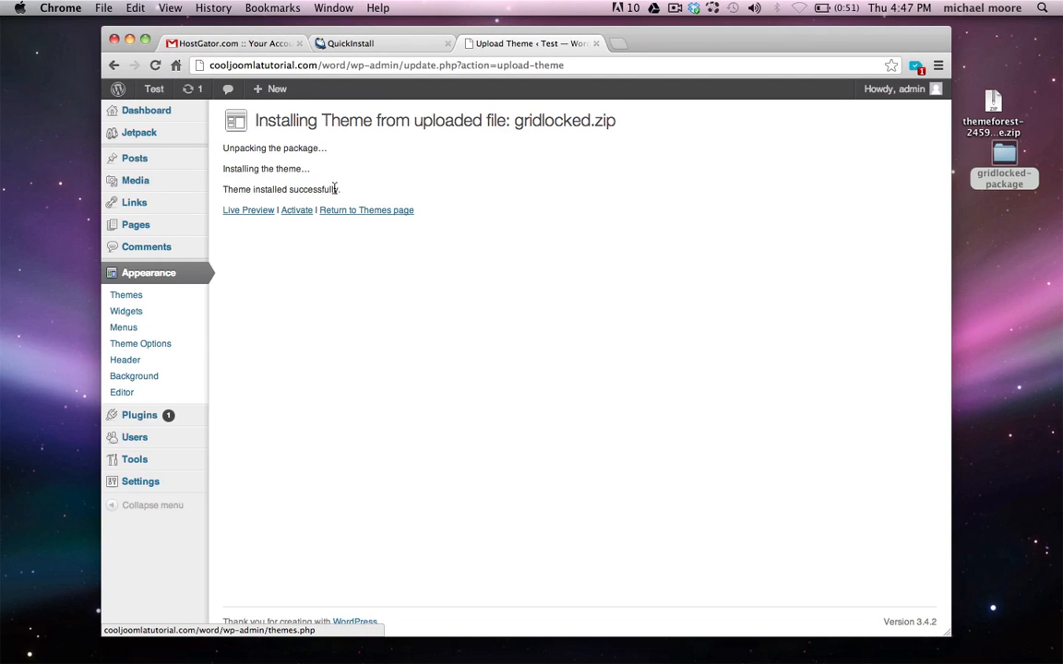
{"action": "left_click", "coordinate": [296, 212]}
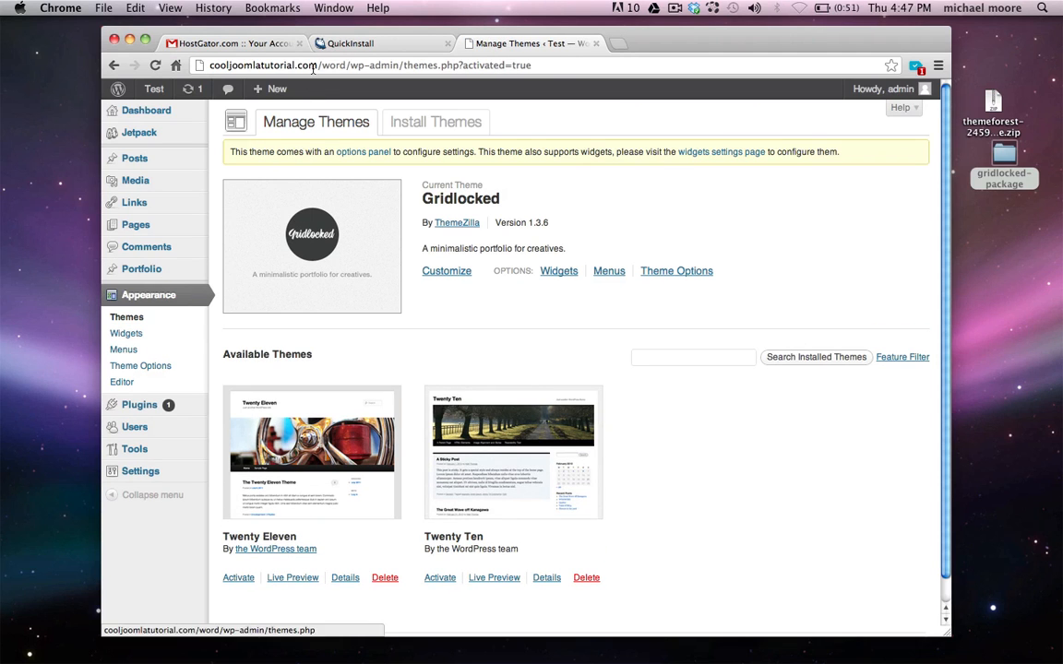
{"action": "left_click", "coordinate": [404, 63]}
{"action": "left_click", "coordinate": [403, 62]}
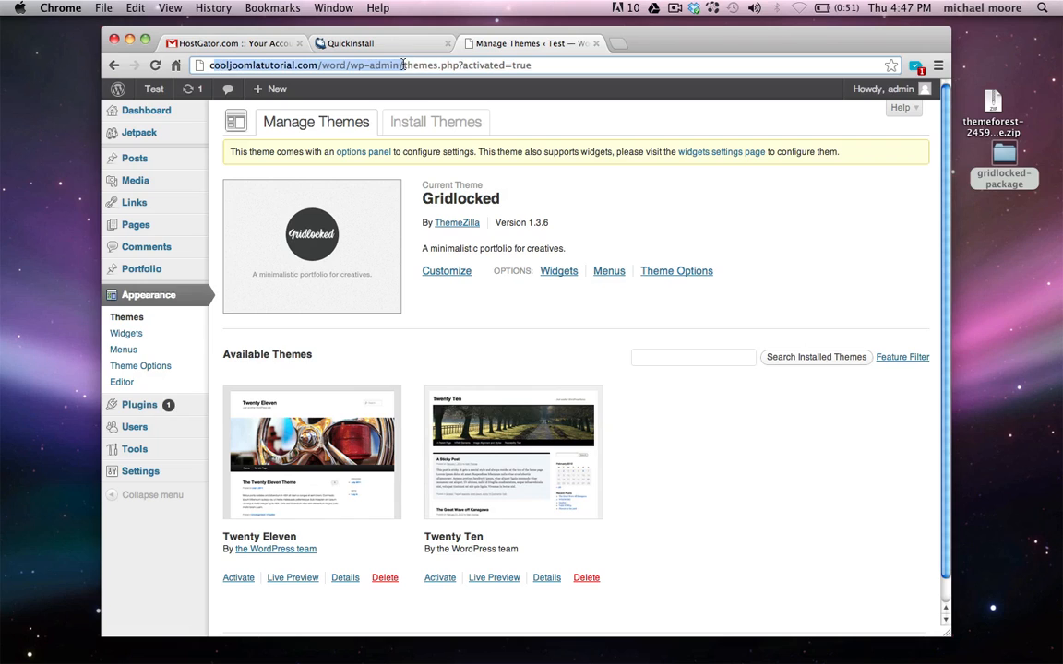
{"action": "mouse_move", "coordinate": [154, 95]}
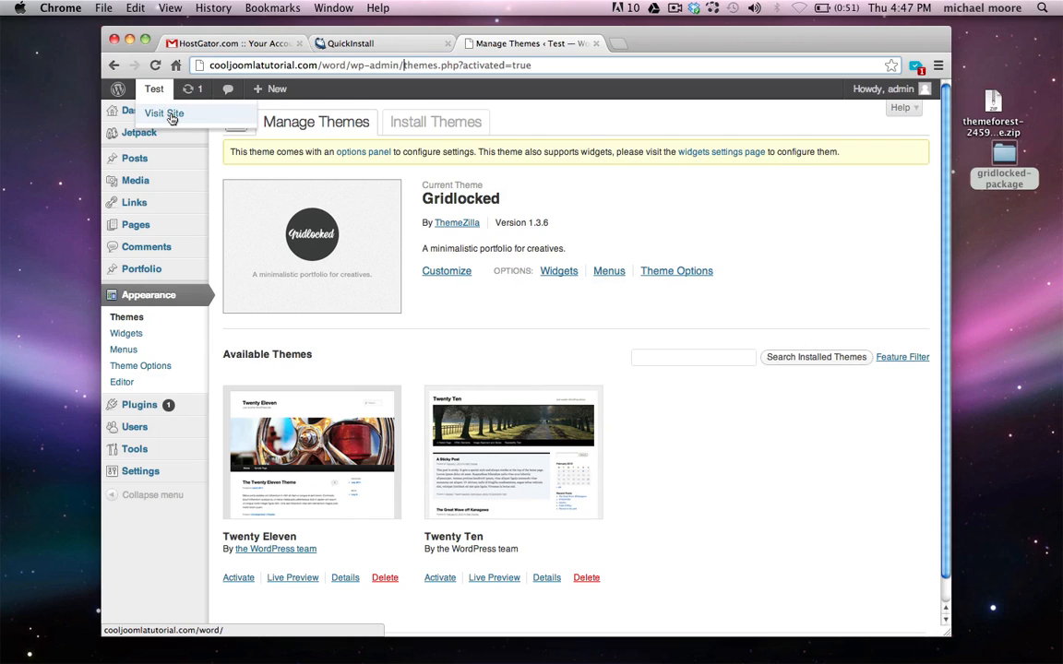
View the front page in Gridlocked, close QuickInstall and HostGator tabs, then open About WordPress
{"action": "left_click", "coordinate": [170, 115]}
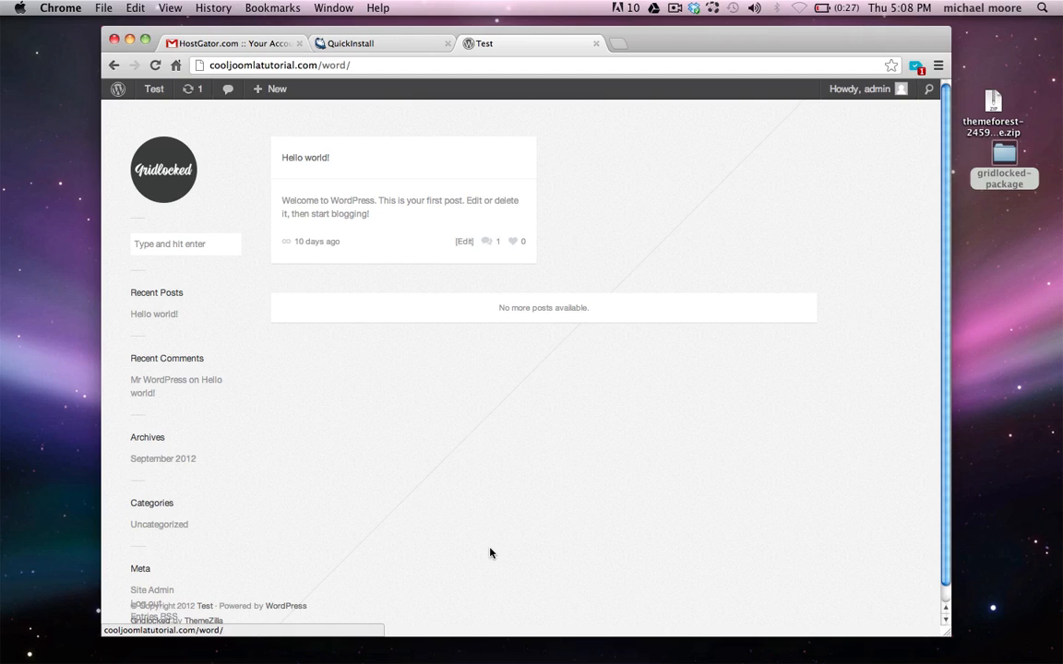
{"action": "middle_click", "coordinate": [406, 39]}
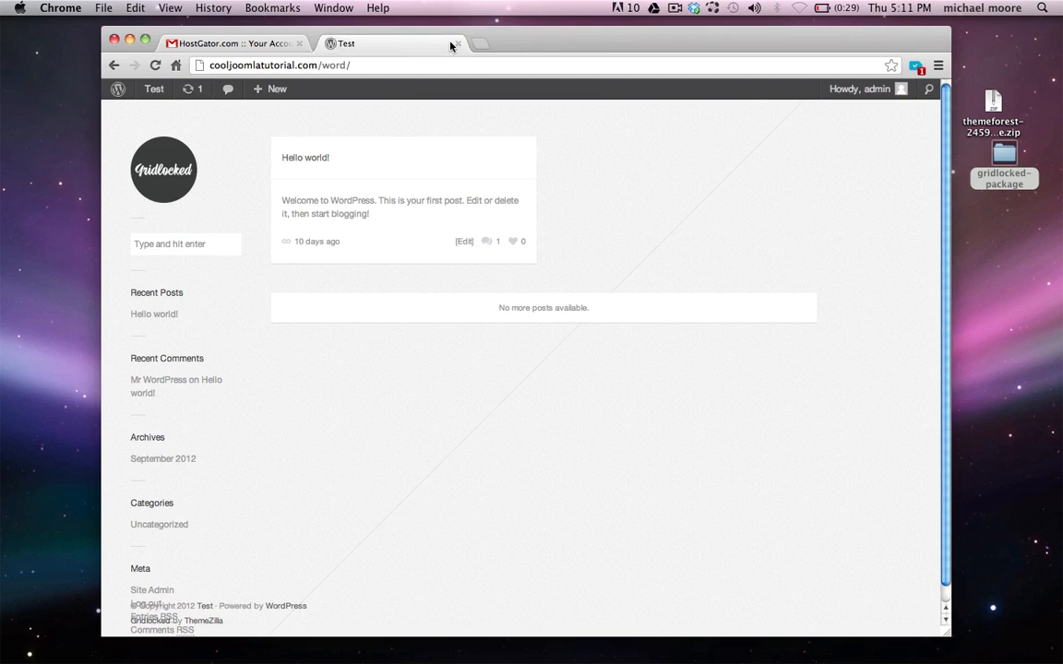
{"action": "left_click", "coordinate": [298, 43]}
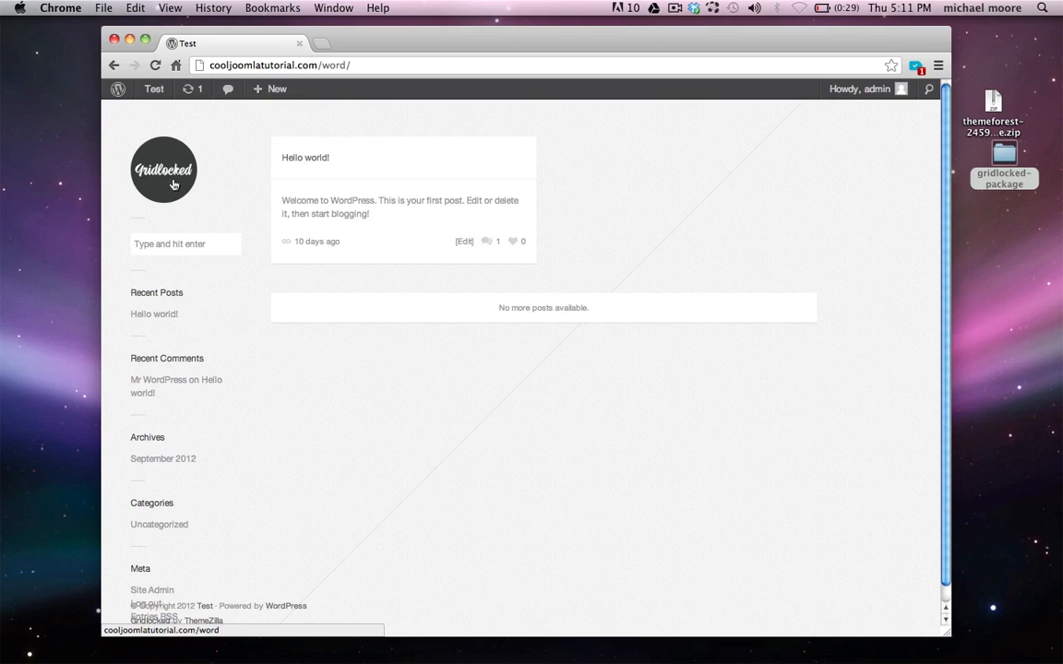
{"action": "left_click", "coordinate": [120, 92]}
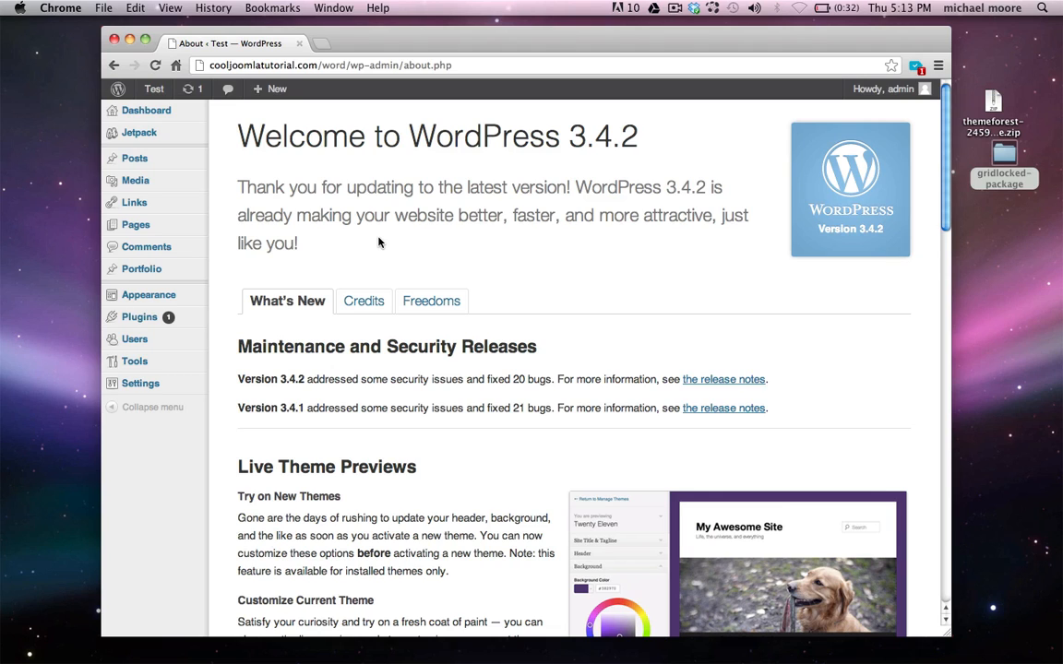
Open pixlr.com in a new Chrome tab and launch the online Pixlr Editor
{"action": "key", "text": "super+t"}
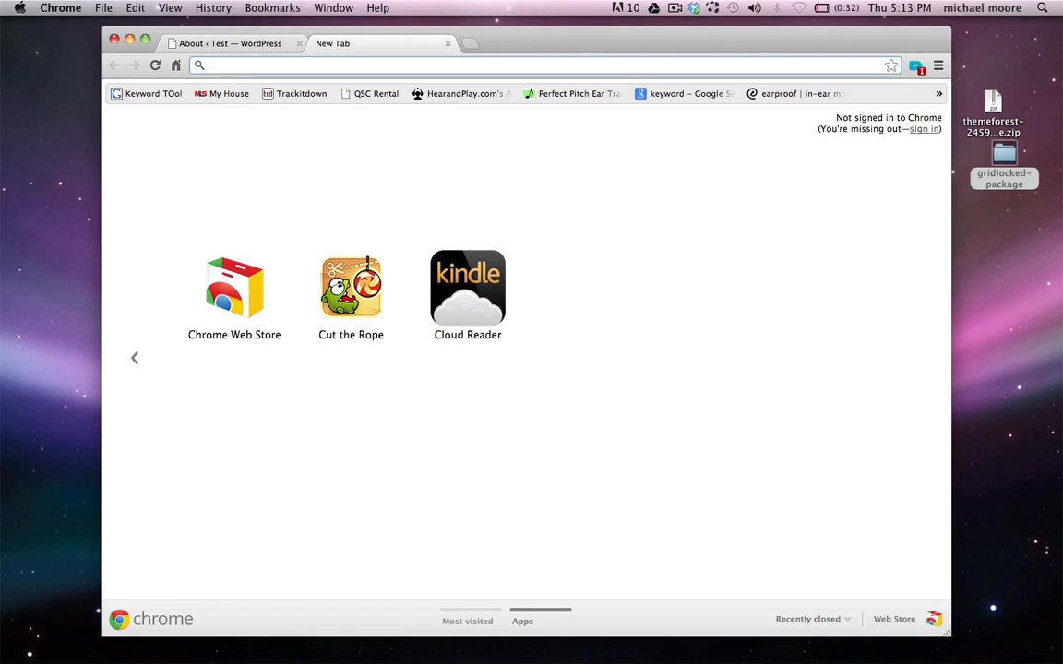
{"action": "type", "text": "p"}
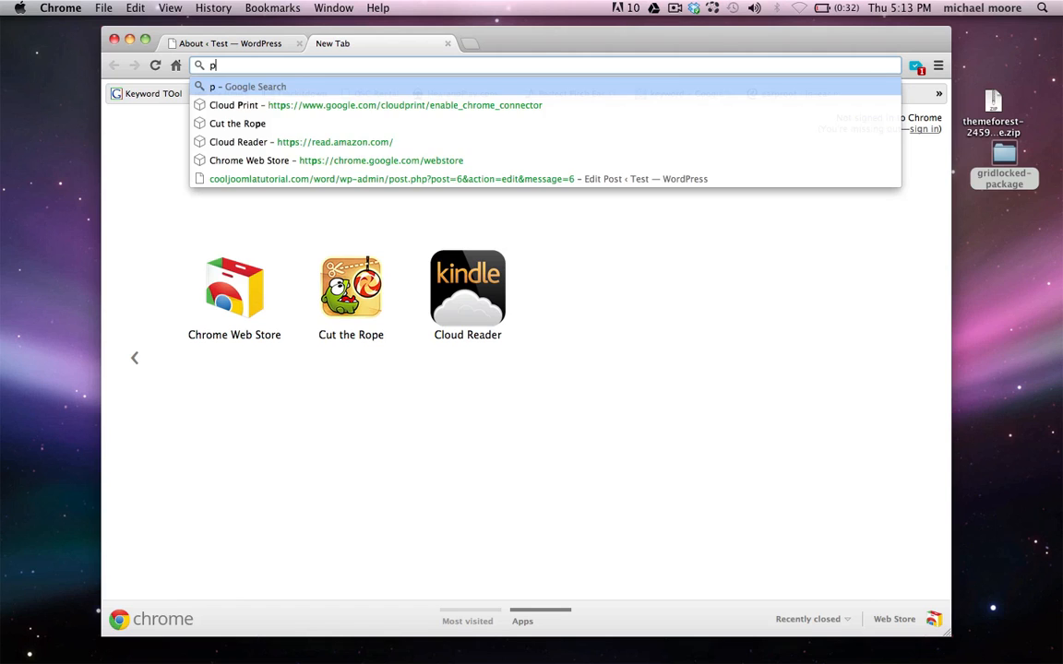
{"action": "type", "text": "ixlr.com"}
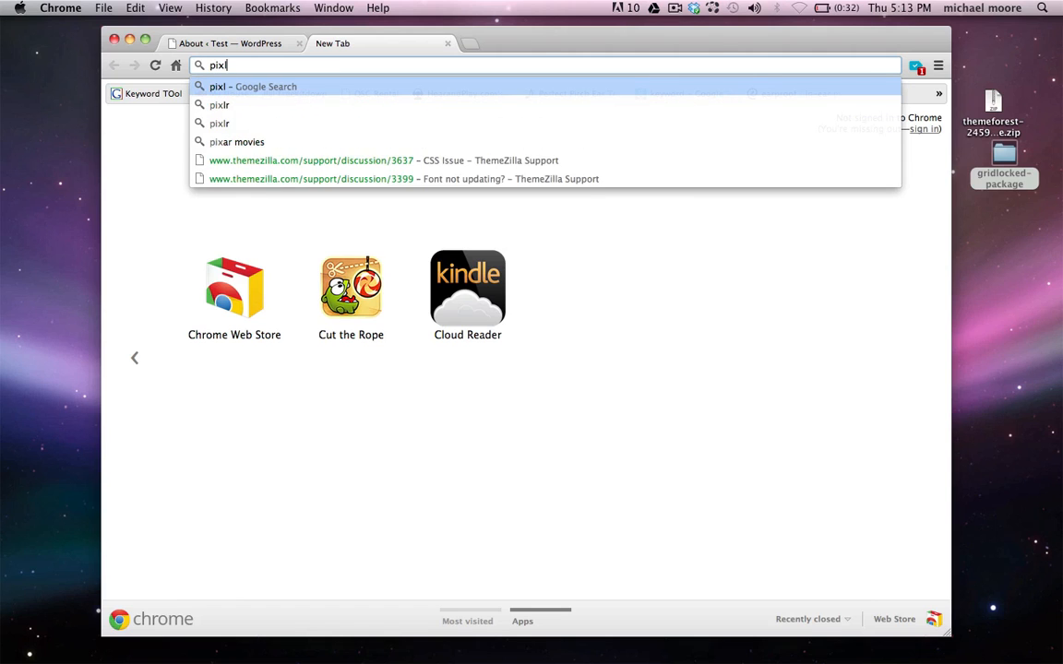
{"action": "key", "text": "Return"}
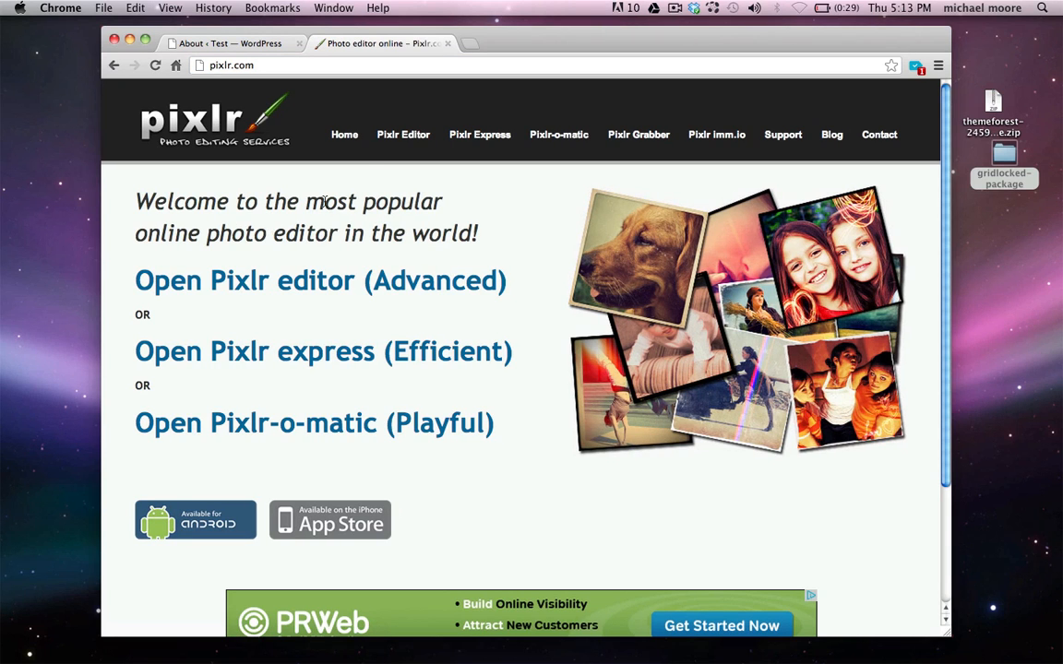
{"action": "left_click", "coordinate": [404, 138]}
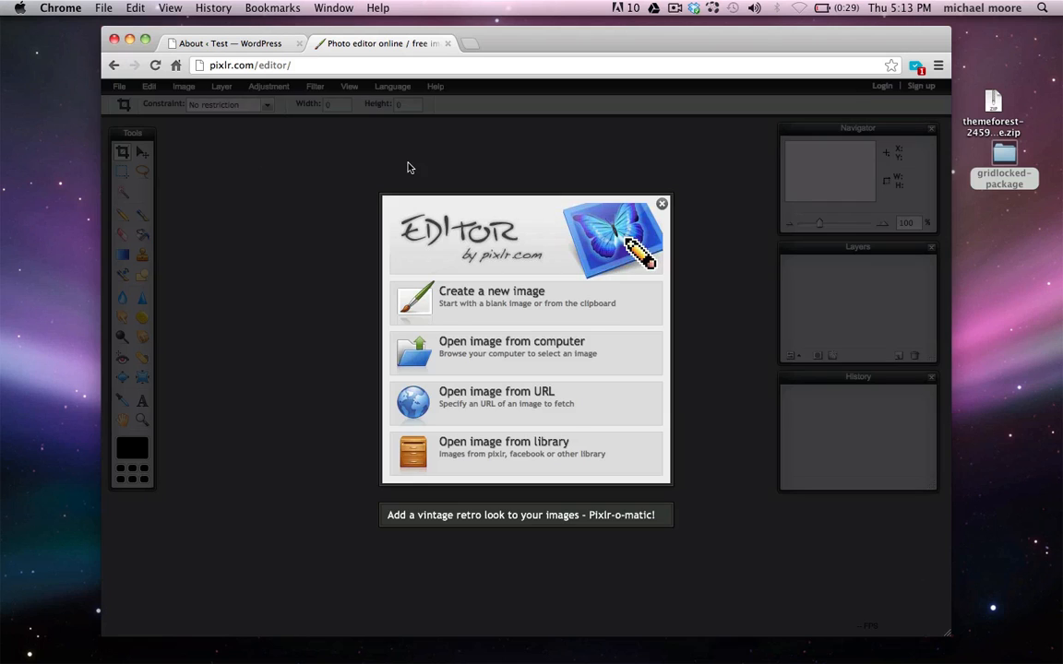
Create a new transparent image, 90 px wide and 90 px high
{"action": "left_click", "coordinate": [488, 321]}
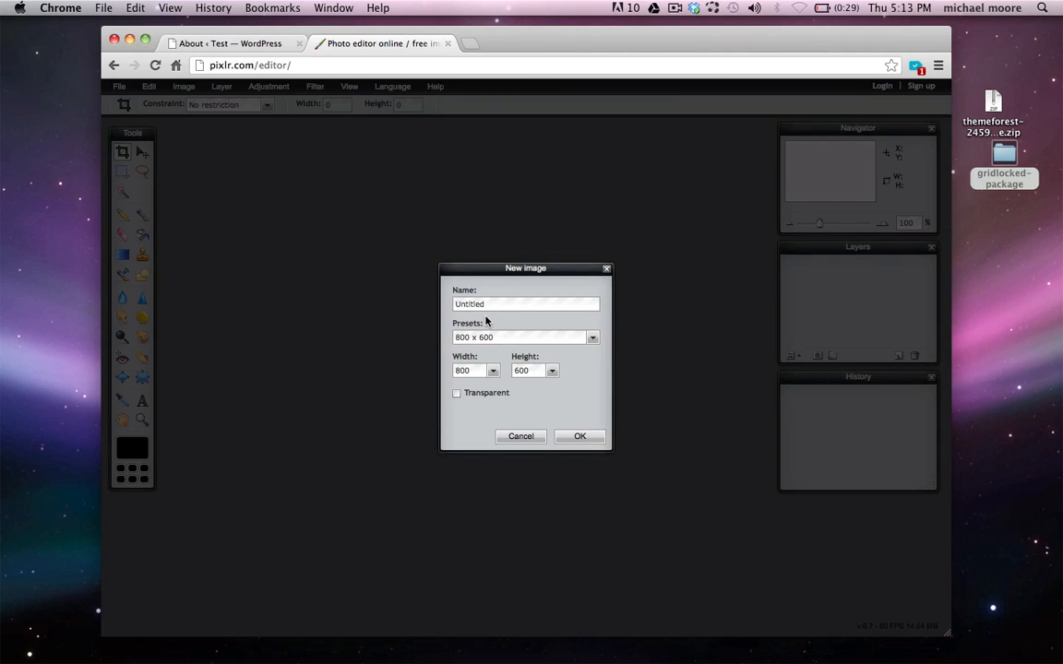
{"action": "double_click", "coordinate": [473, 371]}
{"action": "type", "text": "90"}
{"action": "double_click", "coordinate": [526, 371]}
{"action": "type", "text": "90"}
{"action": "left_click", "coordinate": [456, 394]}
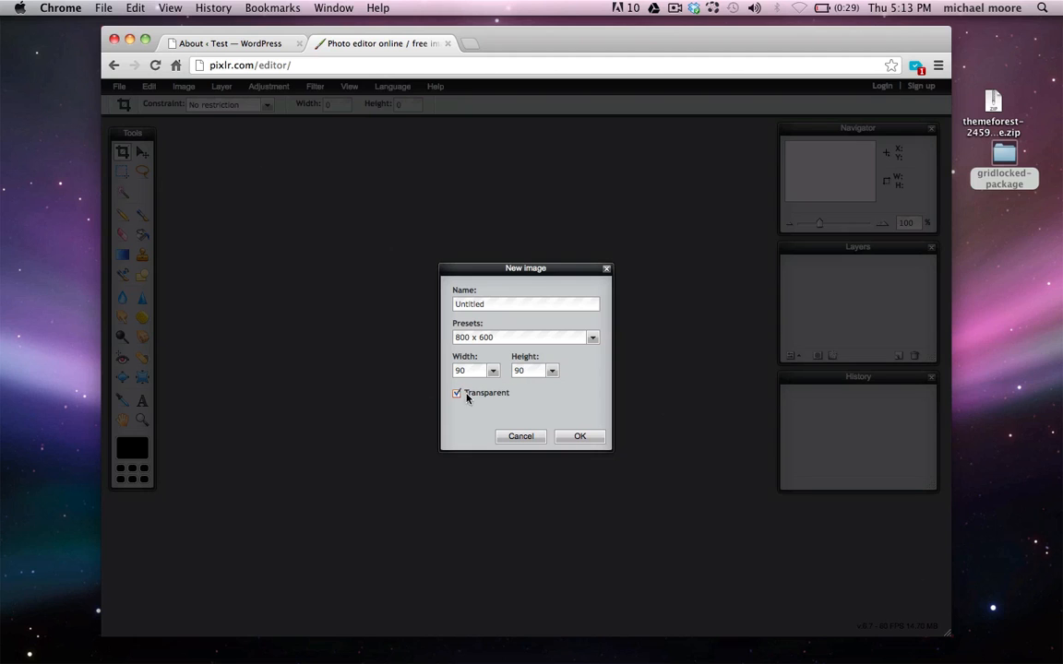
{"action": "left_click", "coordinate": [562, 437]}
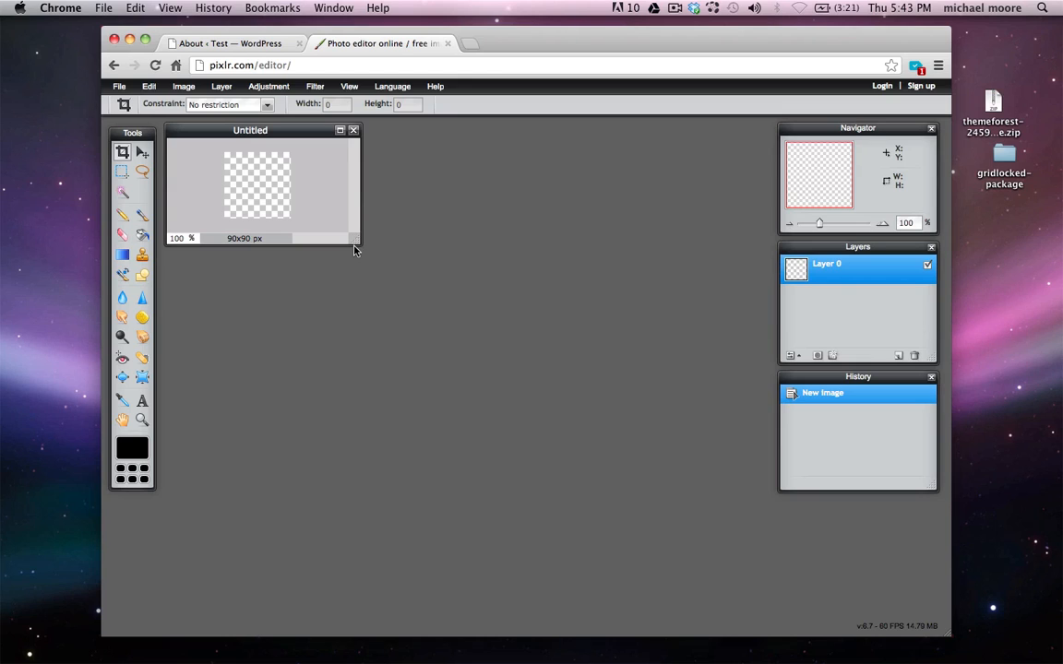
Select a fixed-size 90x90 elliptical area covering the whole canvas
{"action": "left_click", "coordinate": [124, 172]}
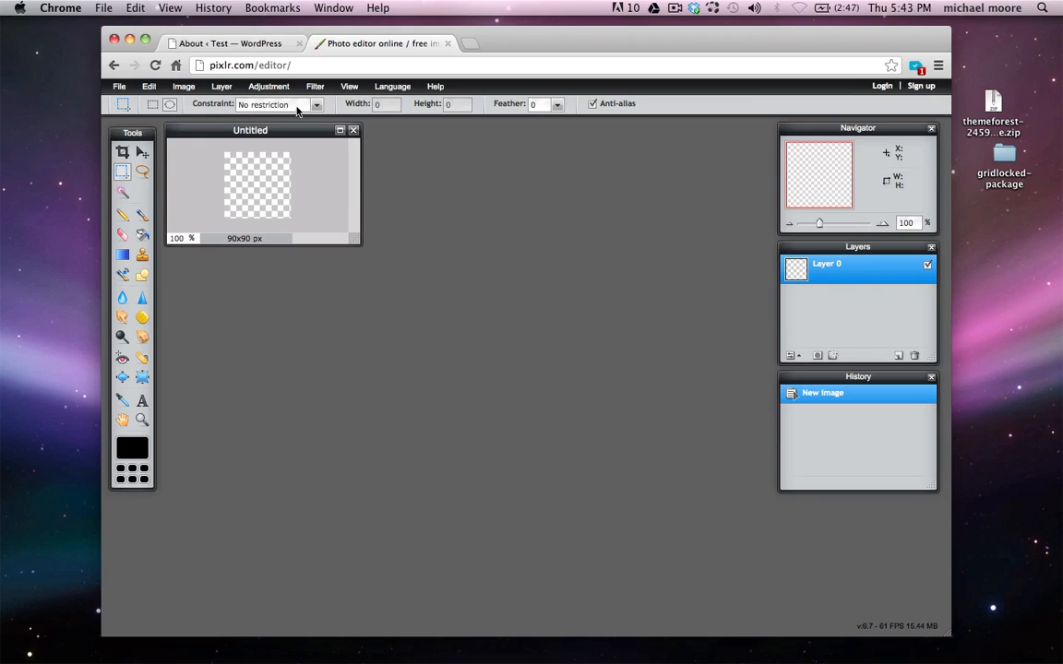
{"action": "left_click", "coordinate": [314, 106]}
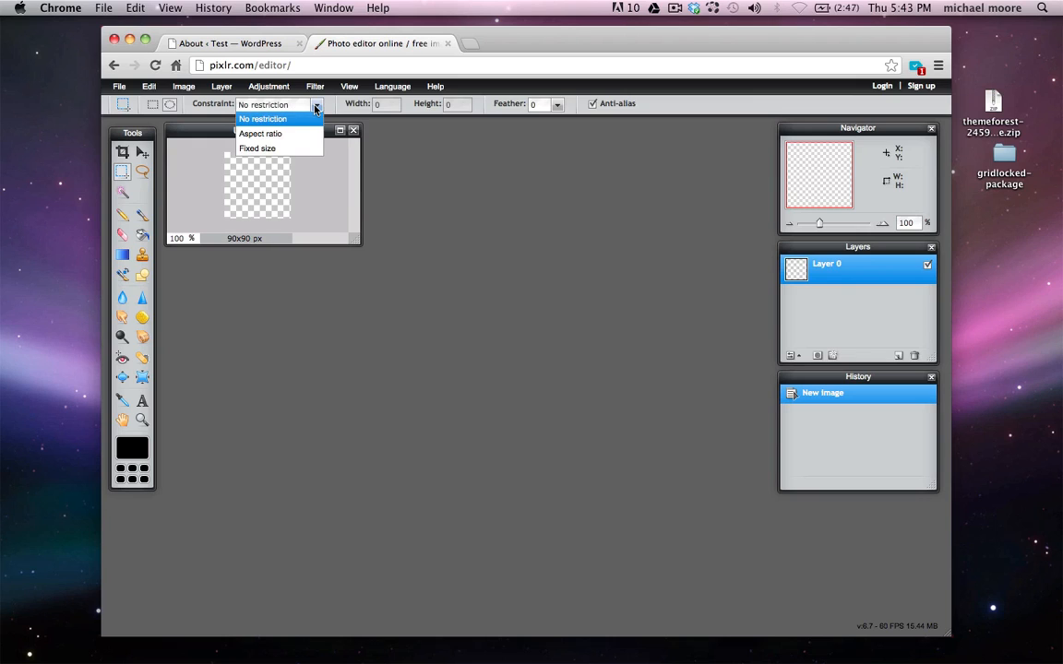
{"action": "left_click", "coordinate": [275, 148]}
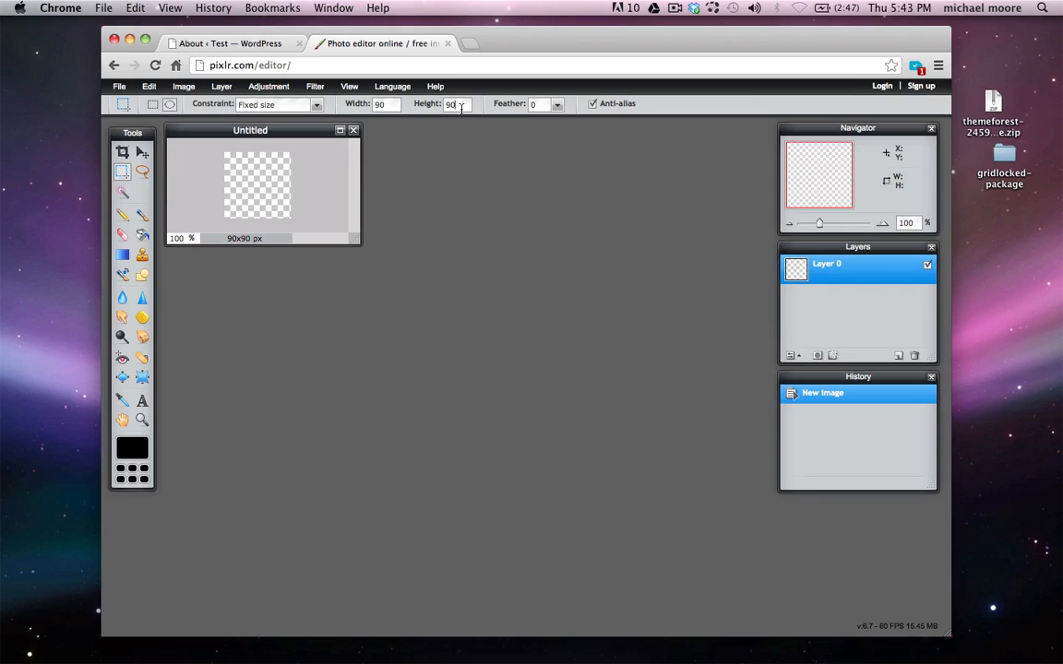
{"action": "left_click", "coordinate": [251, 187]}
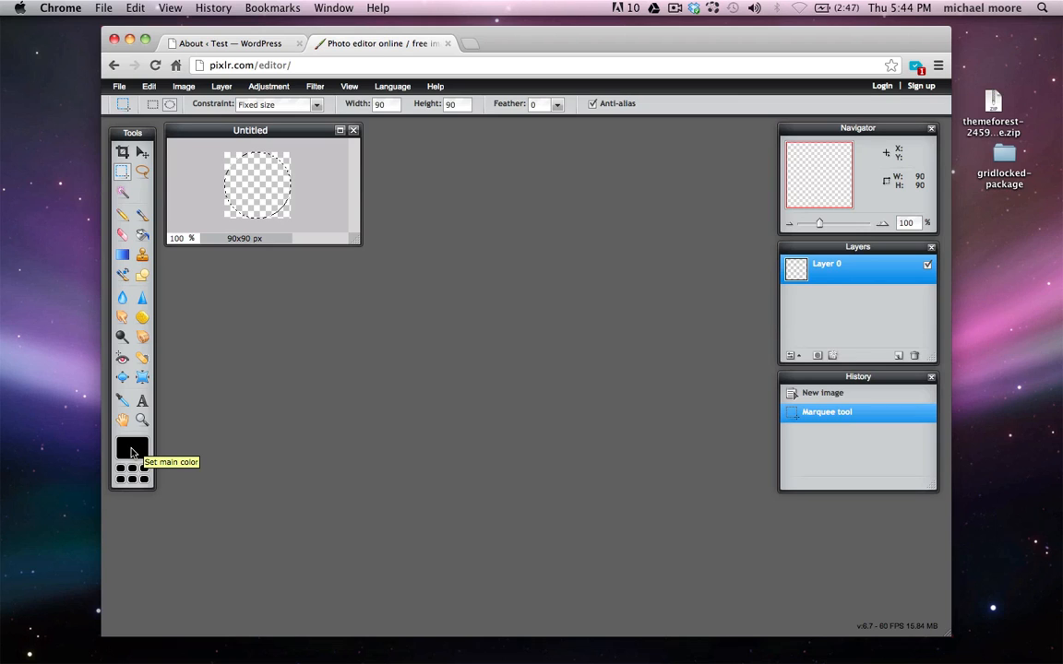
Set the main colour to grey 404040 and paint-bucket fill the circle with it
{"action": "left_click", "coordinate": [131, 452]}
{"action": "left_click", "coordinate": [399, 285]}
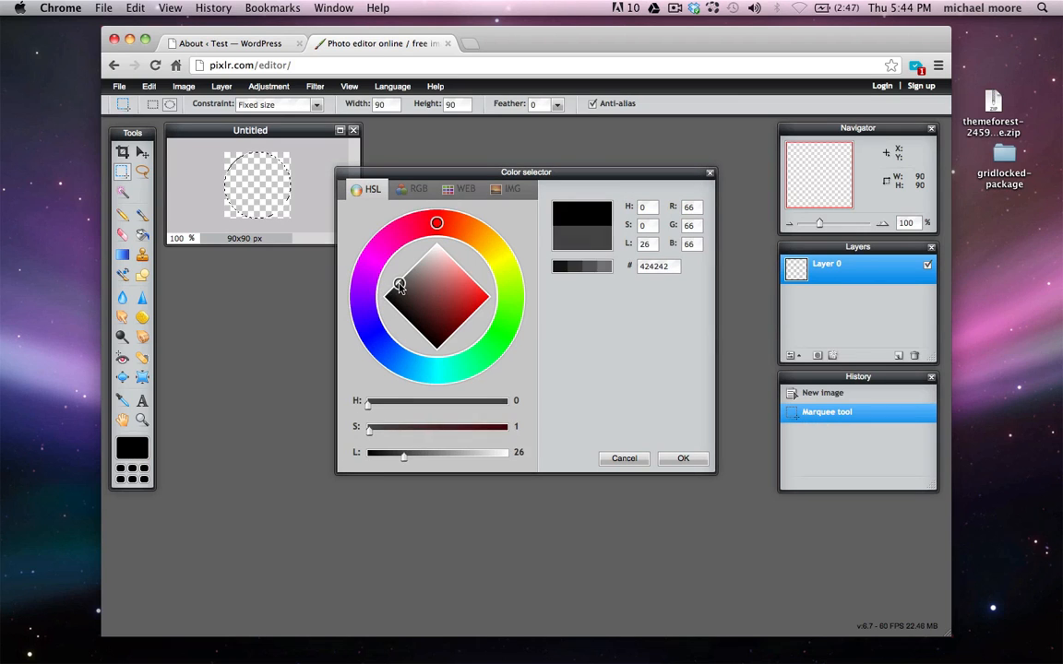
{"action": "left_click_drag", "start_coordinate": [400, 285], "coordinate": [397, 283]}
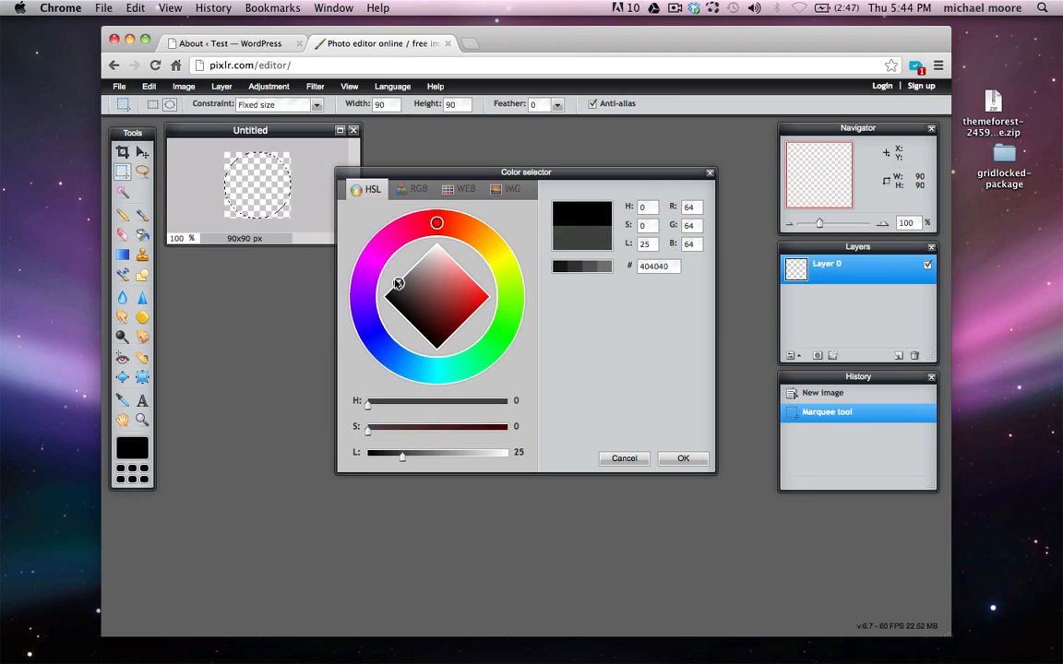
{"action": "left_click", "coordinate": [683, 459]}
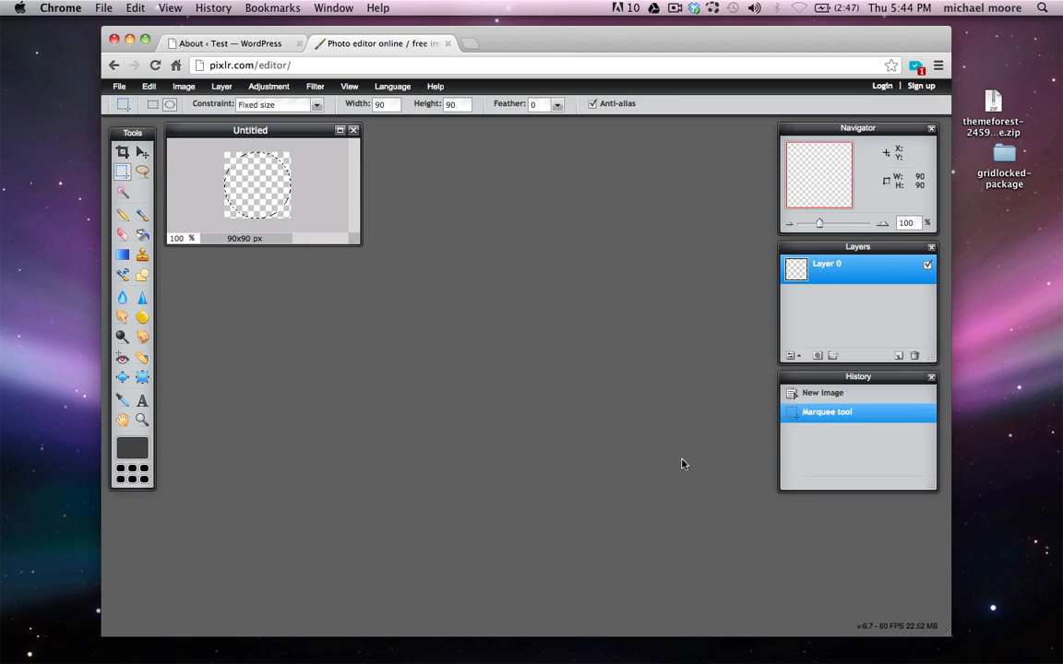
{"action": "left_click", "coordinate": [141, 236]}
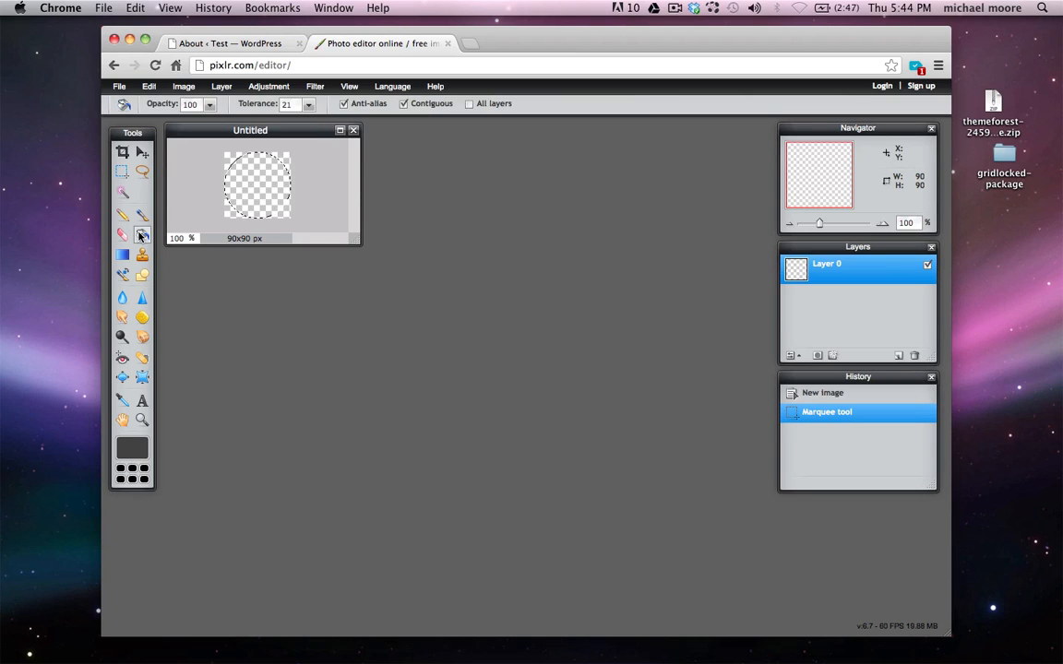
{"action": "left_click", "coordinate": [260, 188]}
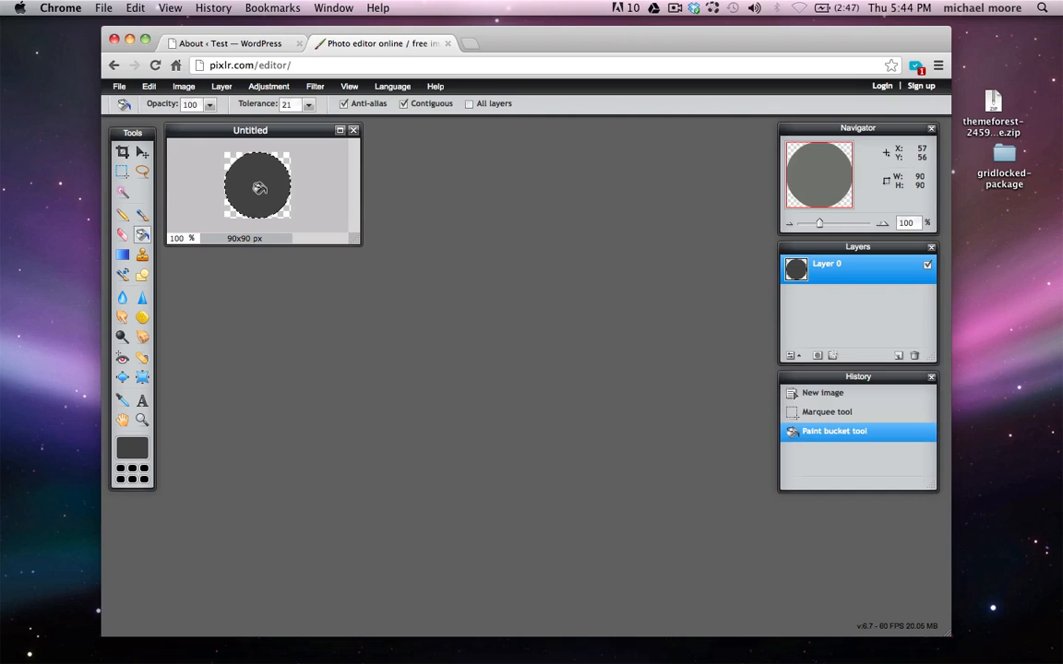
Add 'Test' text in white Adobe Arabic Italic, size 55, centred on the grey circle
{"action": "left_click", "coordinate": [142, 402]}
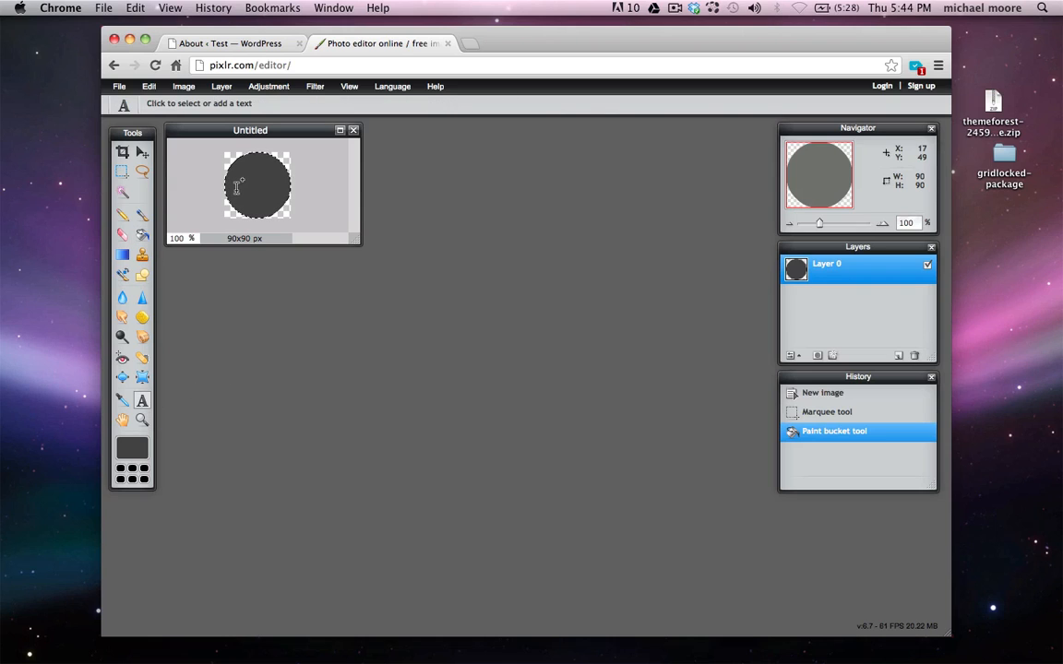
{"action": "left_click", "coordinate": [237, 185]}
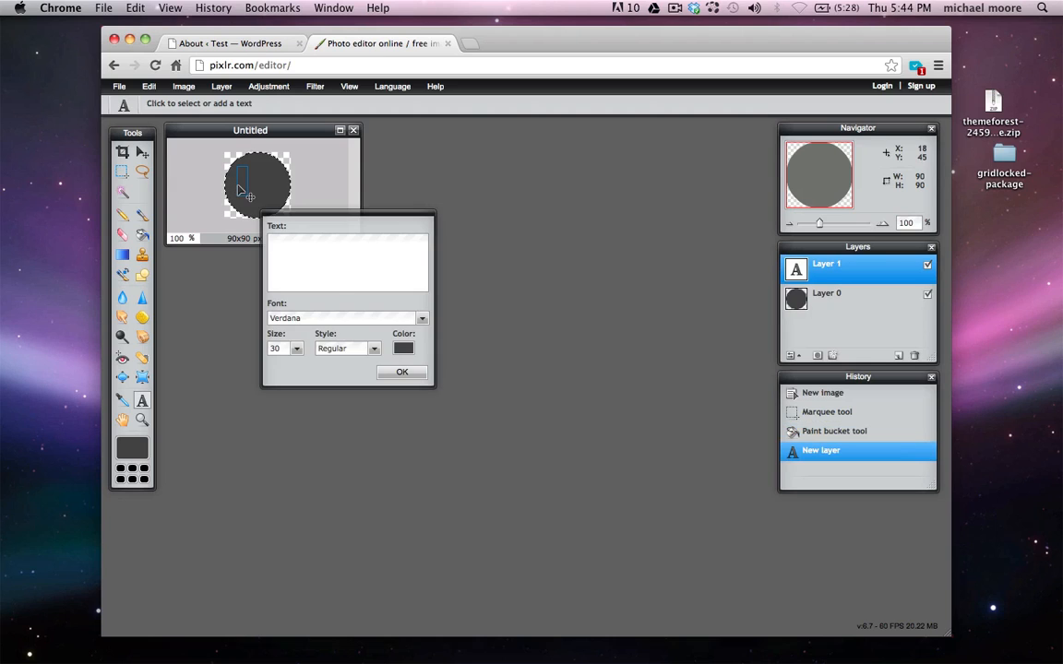
{"action": "left_click", "coordinate": [406, 351]}
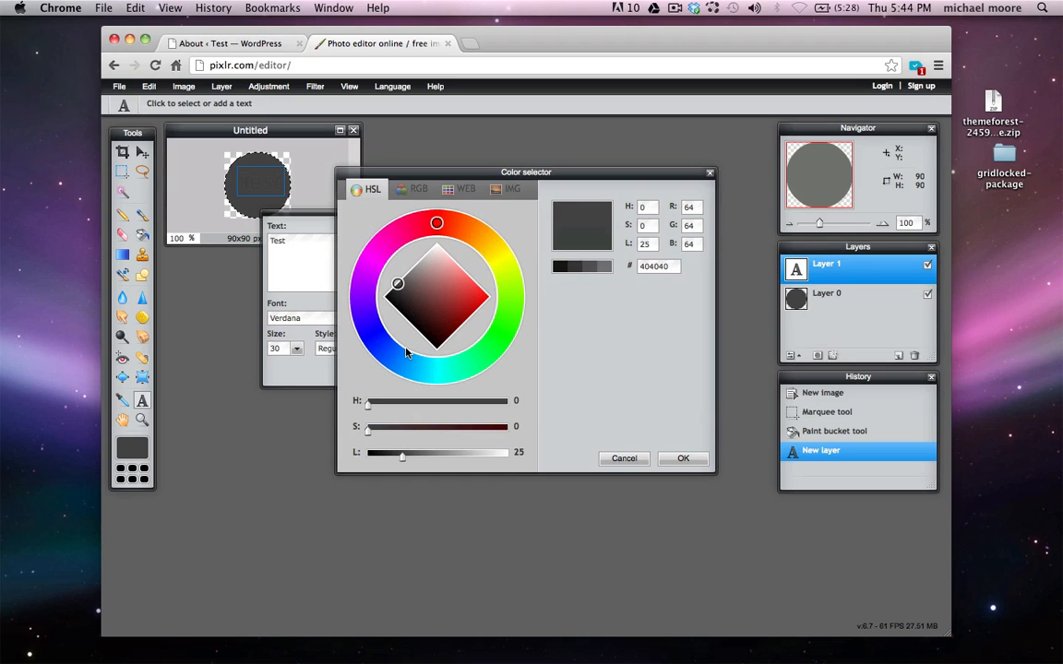
{"action": "left_click", "coordinate": [436, 245]}
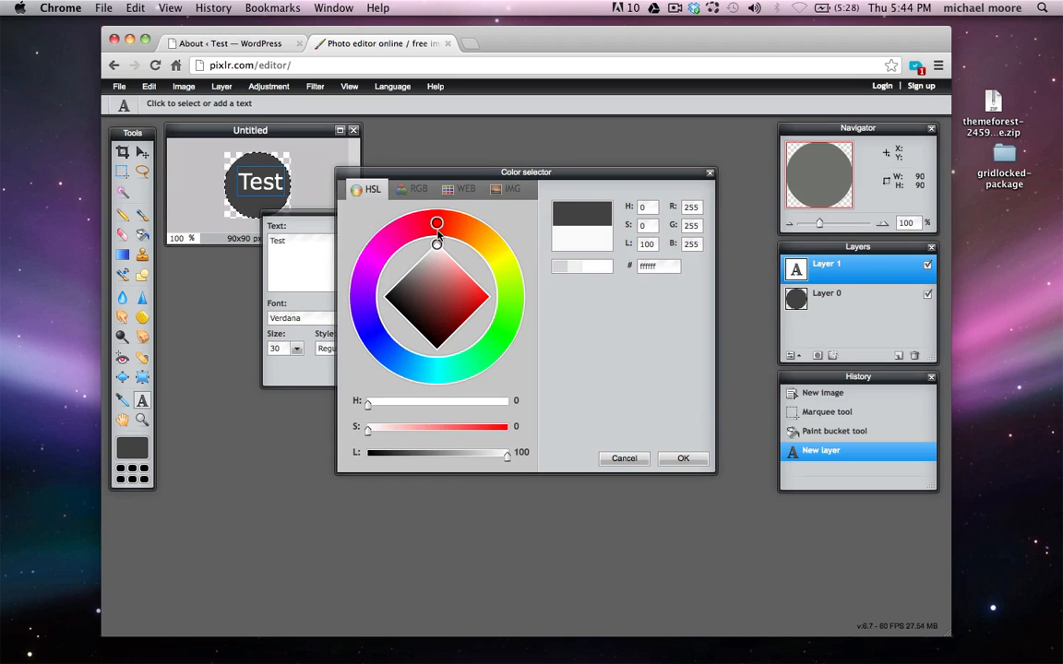
{"action": "left_click", "coordinate": [683, 458]}
{"action": "left_click", "coordinate": [421, 320]}
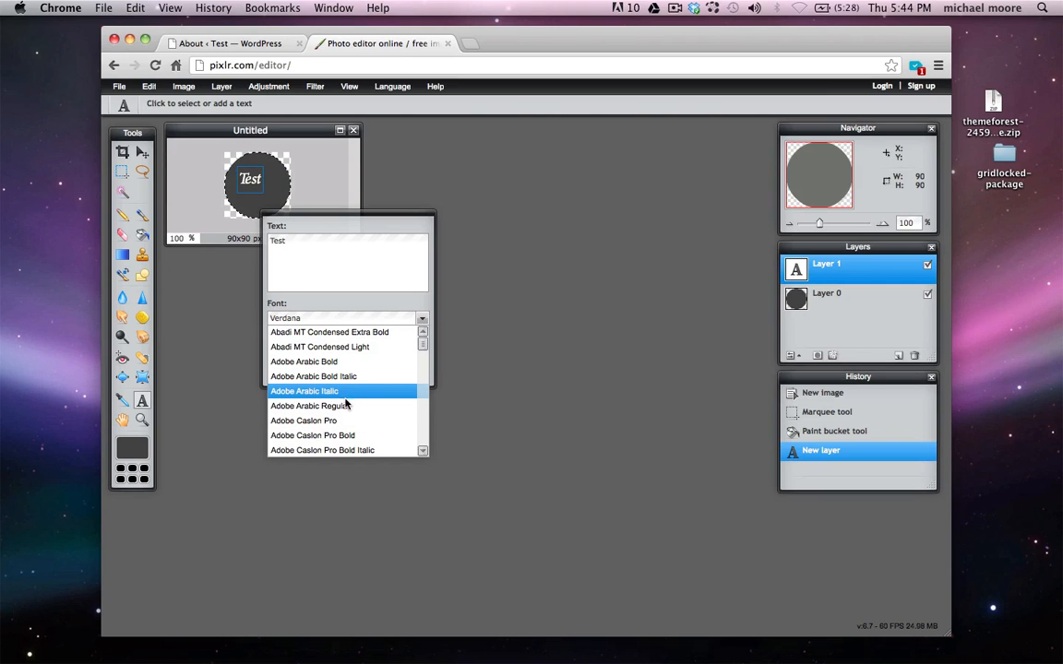
{"action": "left_click", "coordinate": [346, 392]}
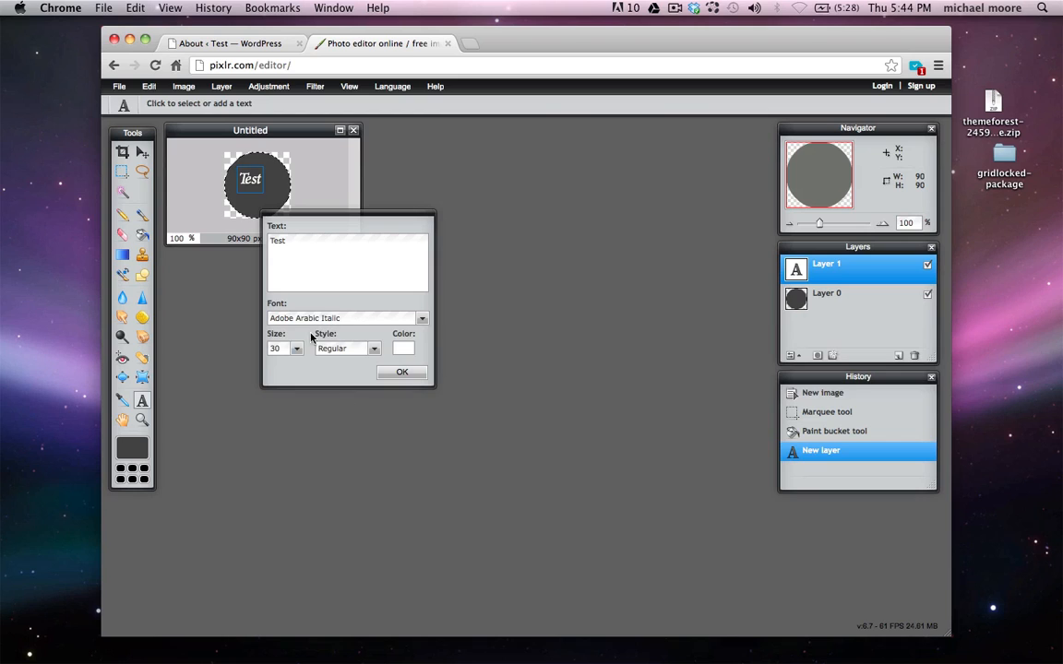
{"action": "left_click_drag", "start_coordinate": [296, 349], "coordinate": [255, 367]}
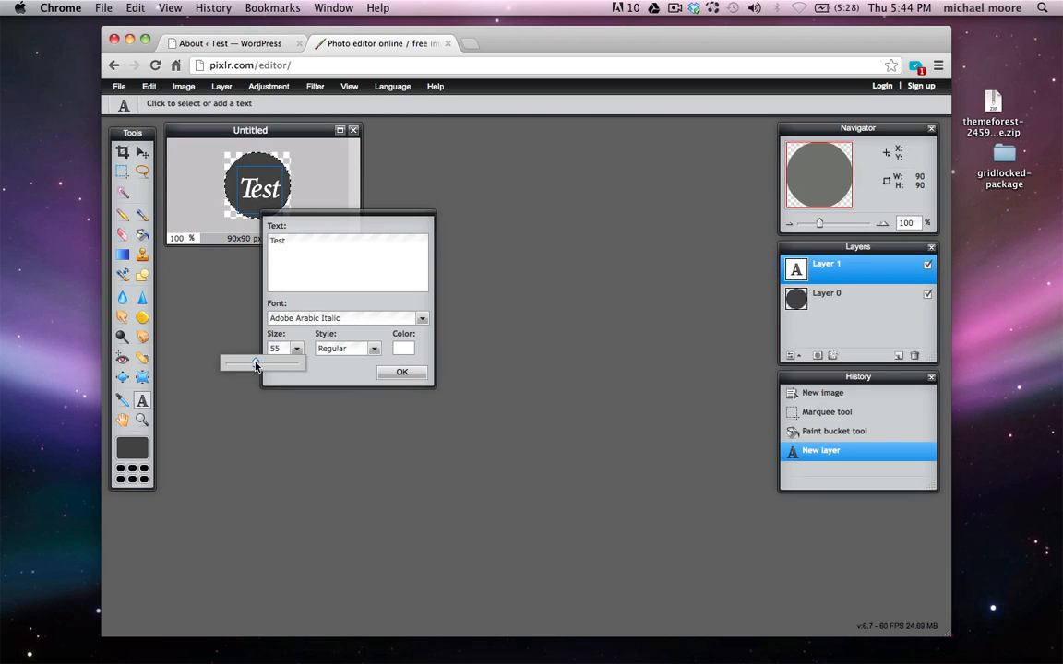
{"action": "left_click", "coordinate": [402, 372]}
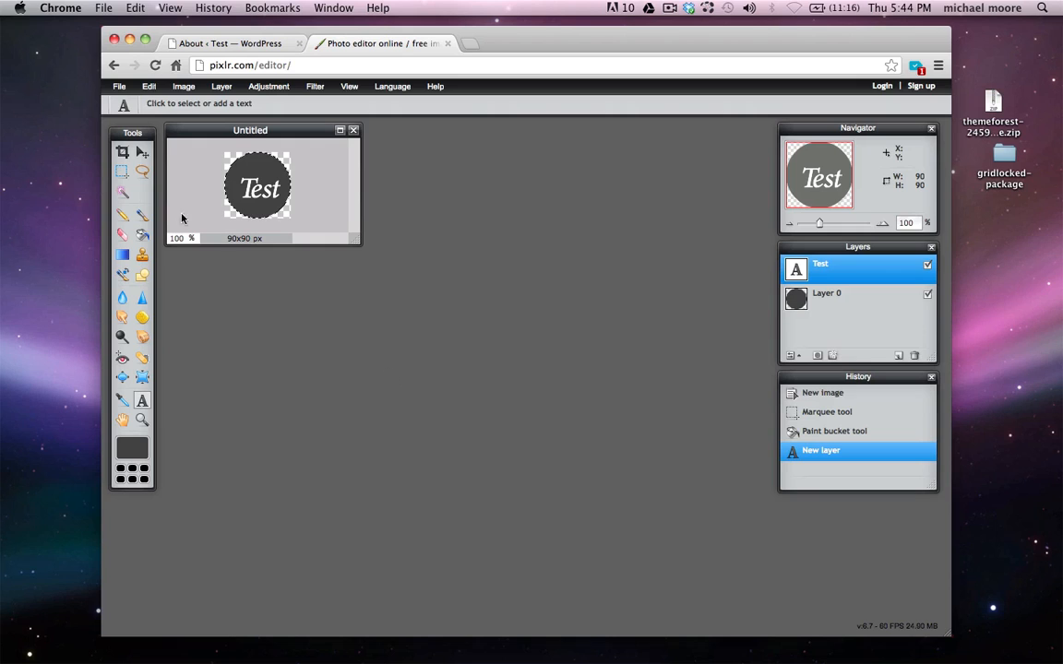
{"action": "left_click", "coordinate": [140, 151]}
{"action": "left_click_drag", "start_coordinate": [263, 194], "coordinate": [257, 189]}
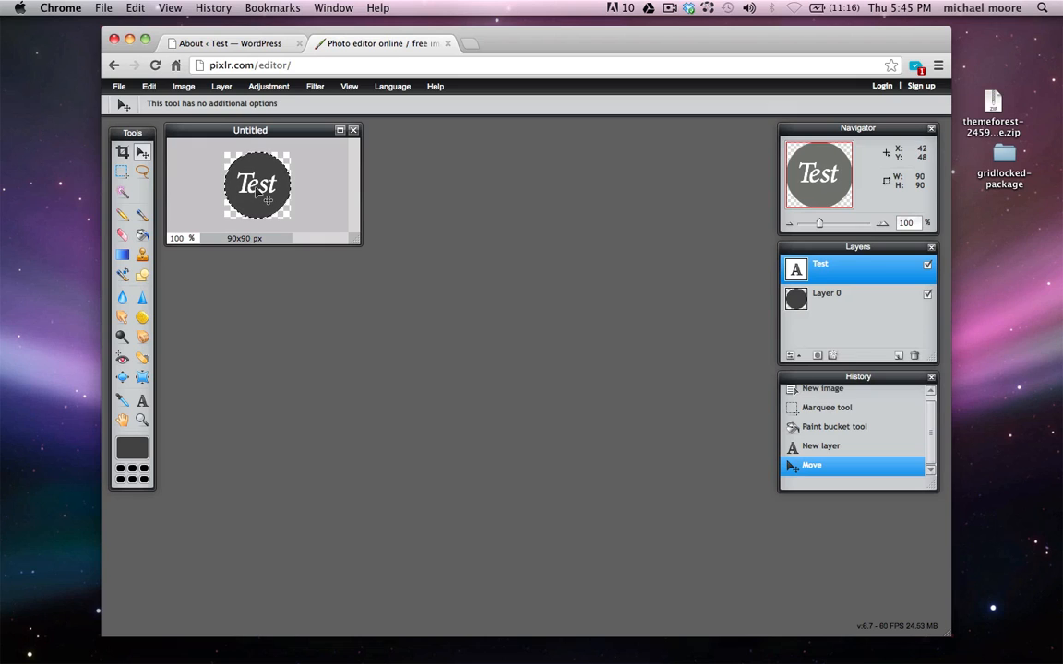
Save the image to the Desktop as logo.png in PNG format
{"action": "left_click", "coordinate": [120, 88]}
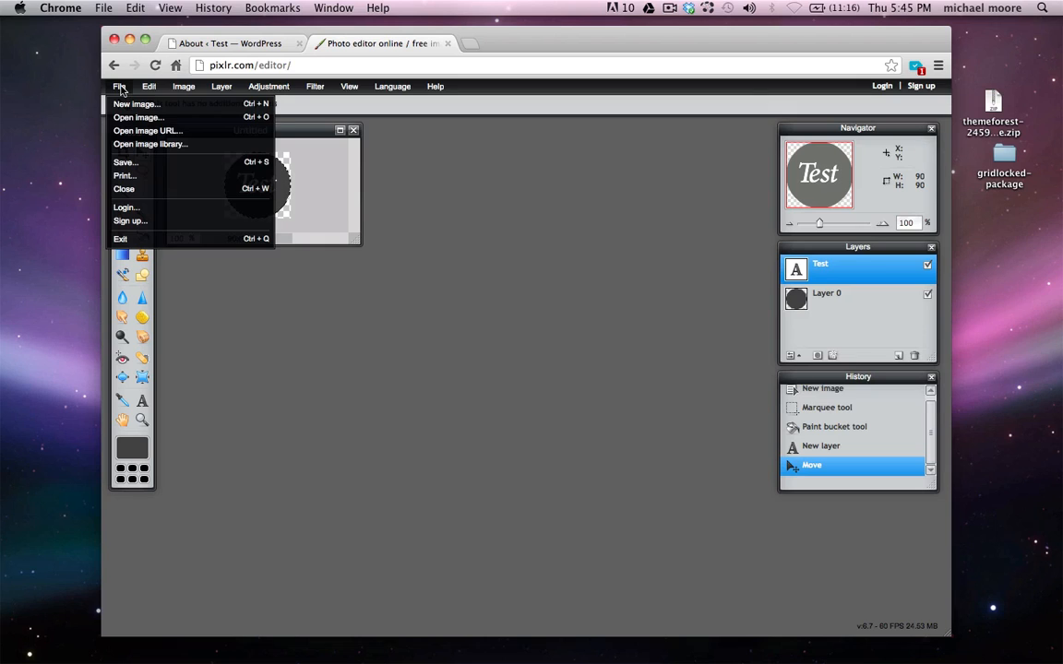
{"action": "left_click", "coordinate": [140, 163]}
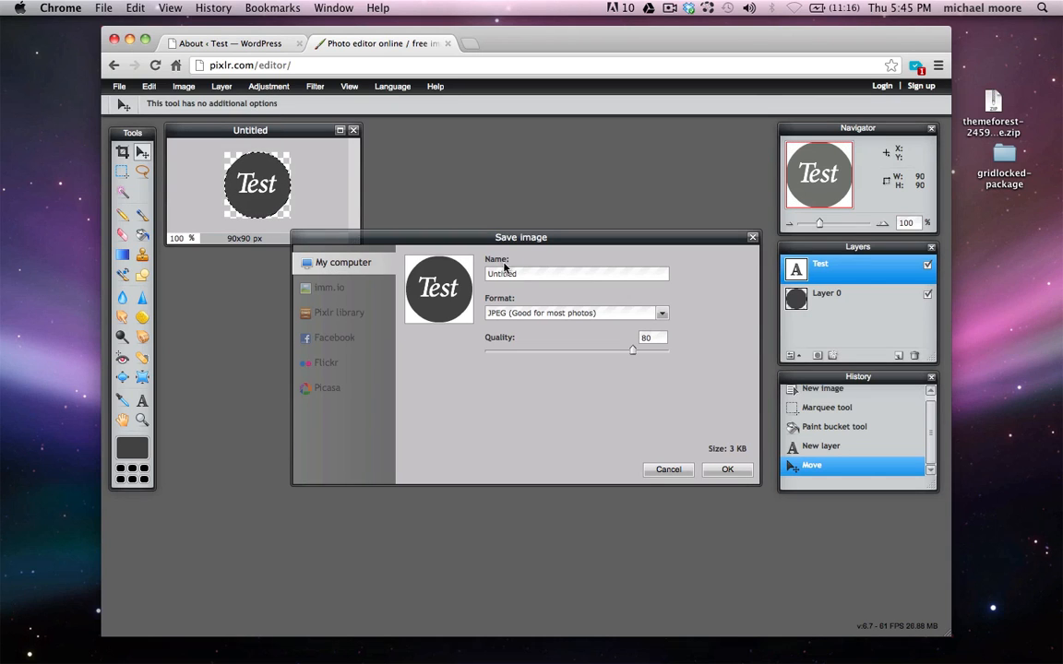
{"action": "double_click", "coordinate": [531, 275]}
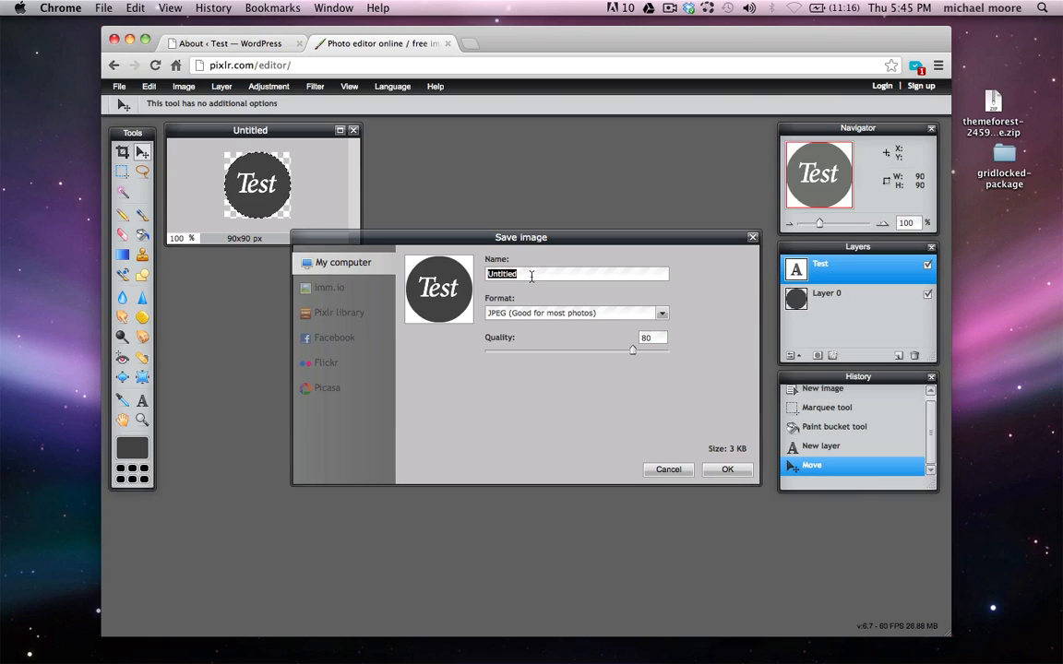
{"action": "type", "text": "logo"}
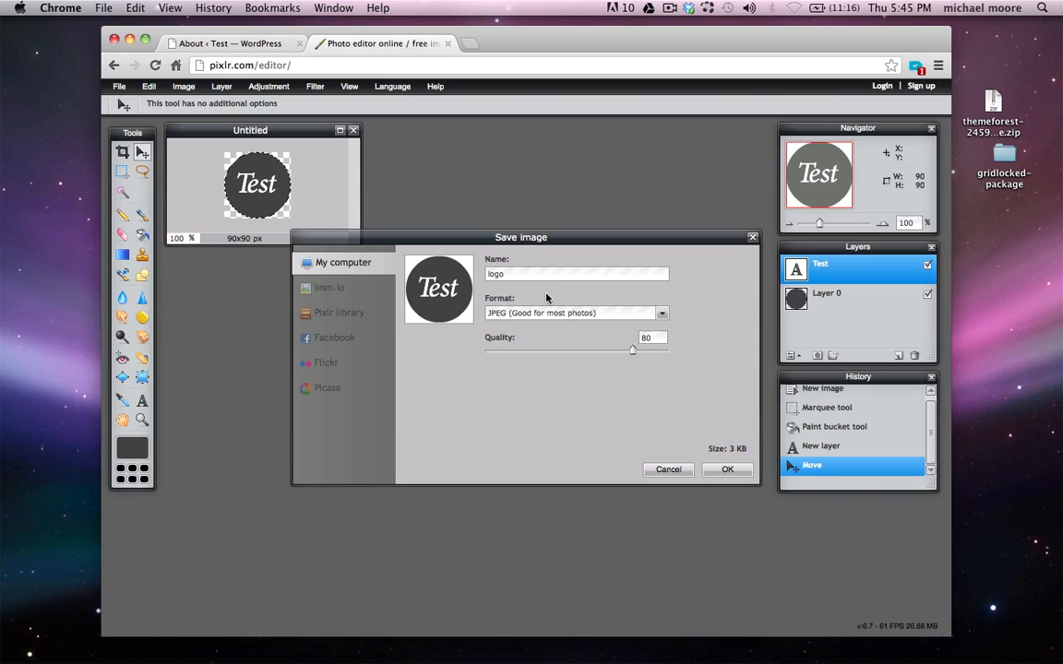
{"action": "left_click", "coordinate": [662, 315]}
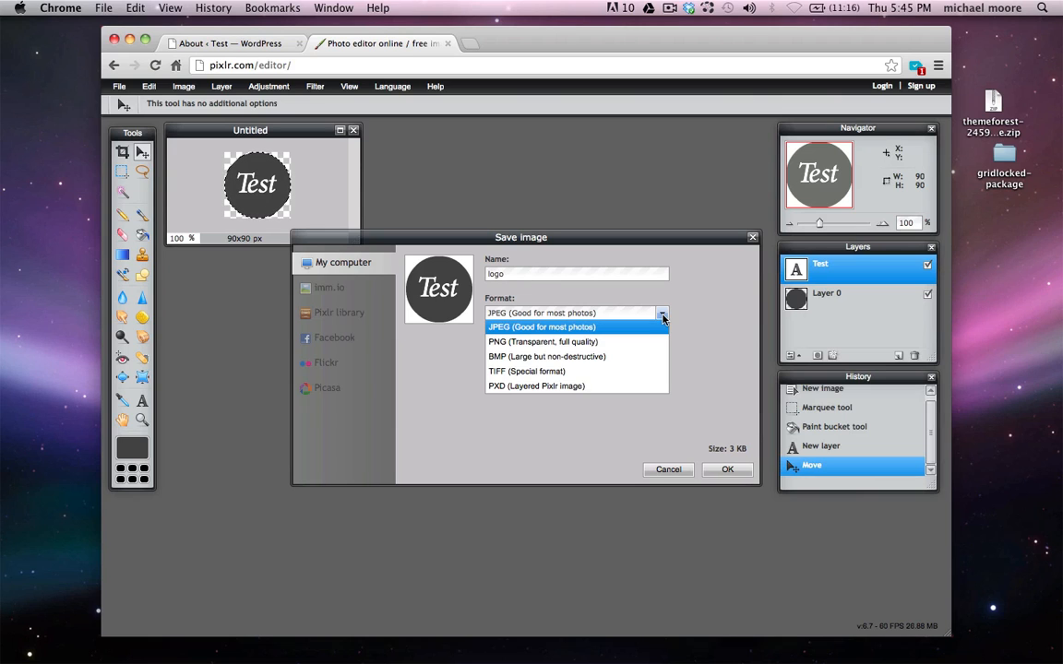
{"action": "left_click", "coordinate": [541, 343]}
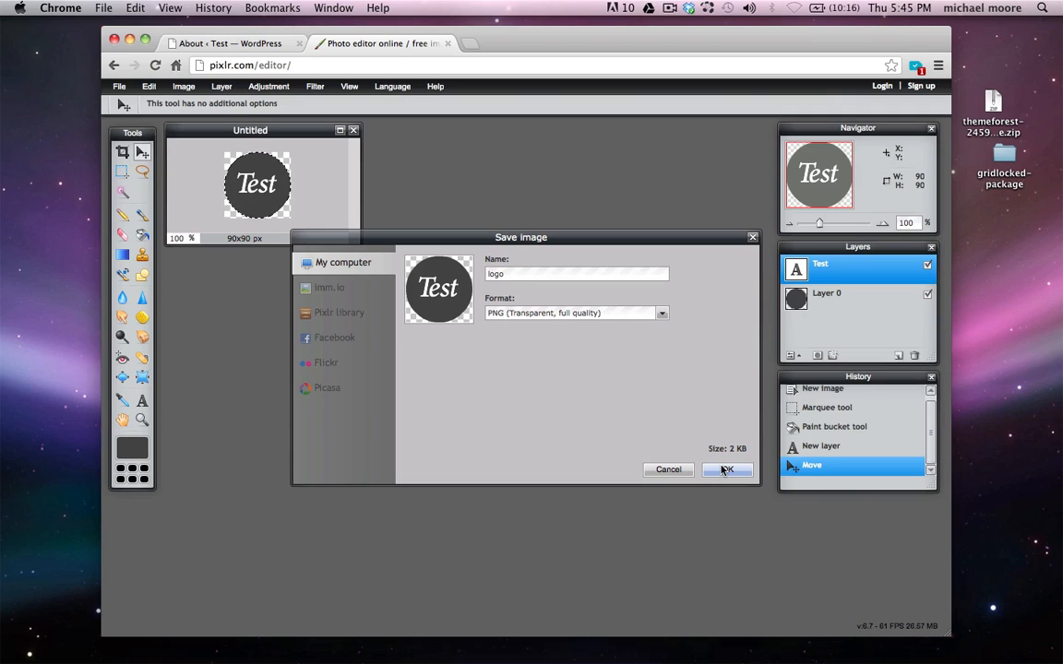
{"action": "left_click", "coordinate": [726, 470]}
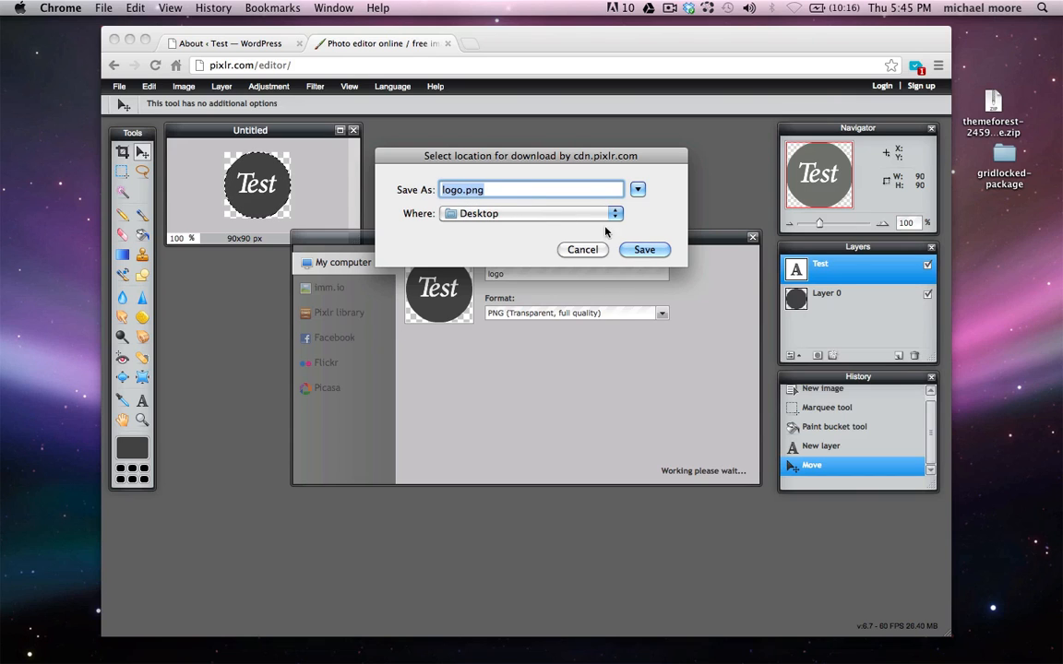
{"action": "left_click", "coordinate": [644, 253]}
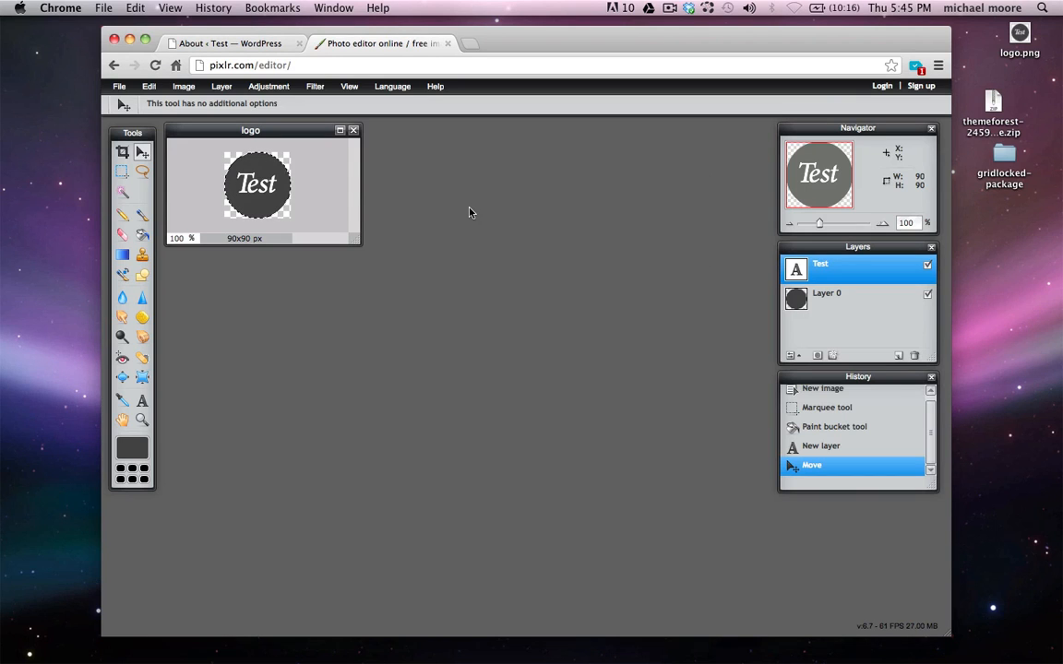
Upload logo.png as the Gridlocked Custom Logo in Theme Options and save all changes
{"action": "left_click", "coordinate": [259, 44]}
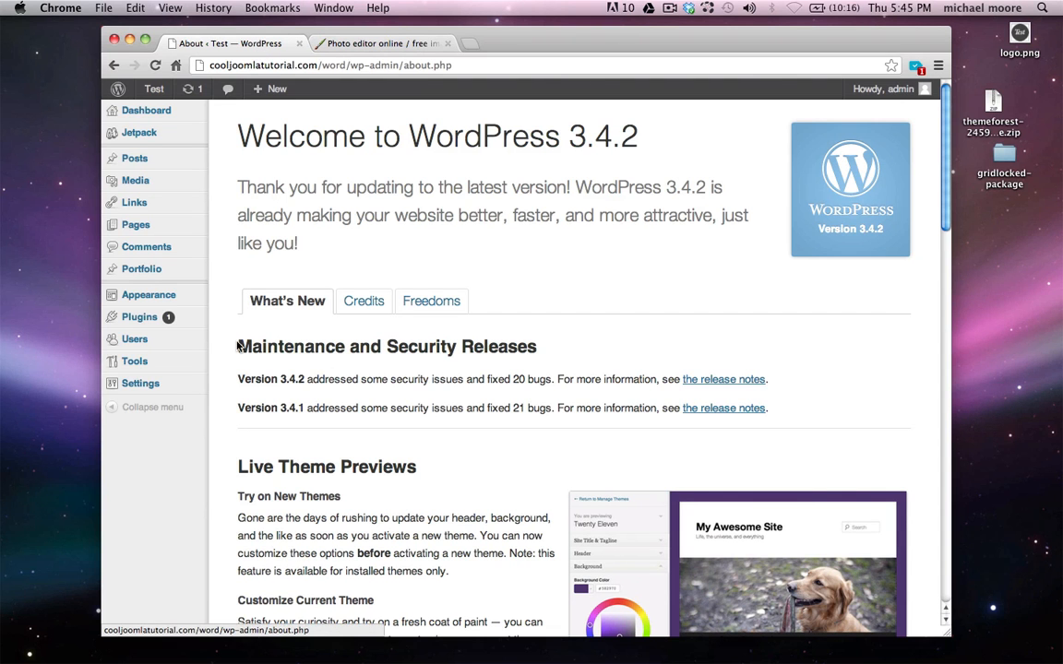
{"action": "mouse_move", "coordinate": [170, 298]}
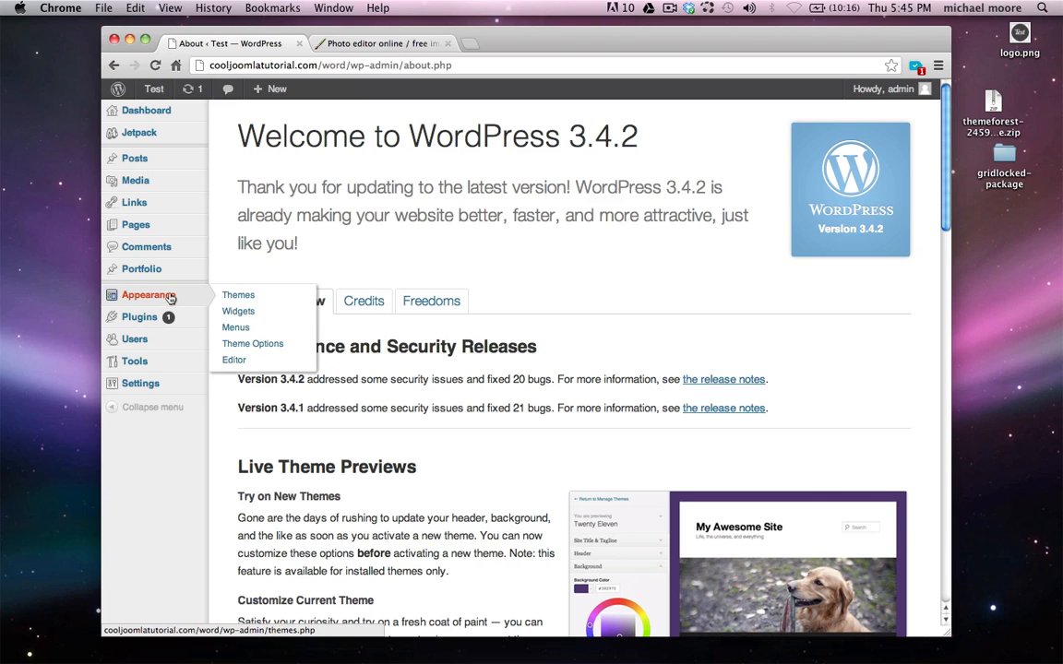
{"action": "left_click", "coordinate": [261, 346]}
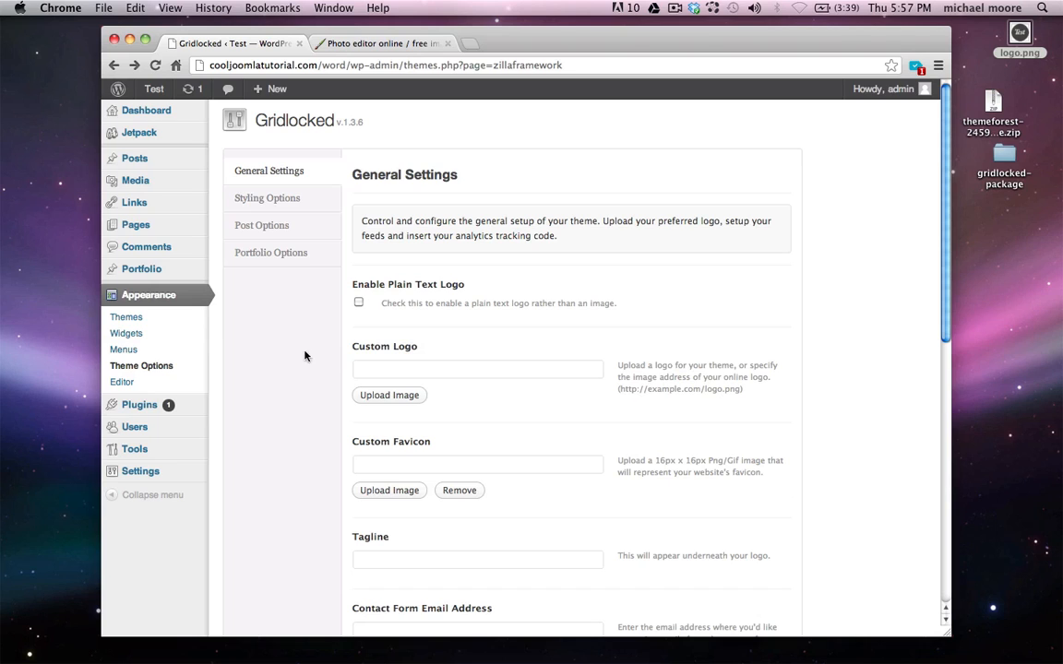
{"action": "triple_click", "coordinate": [376, 352]}
{"action": "left_click", "coordinate": [394, 352]}
{"action": "left_click", "coordinate": [375, 397]}
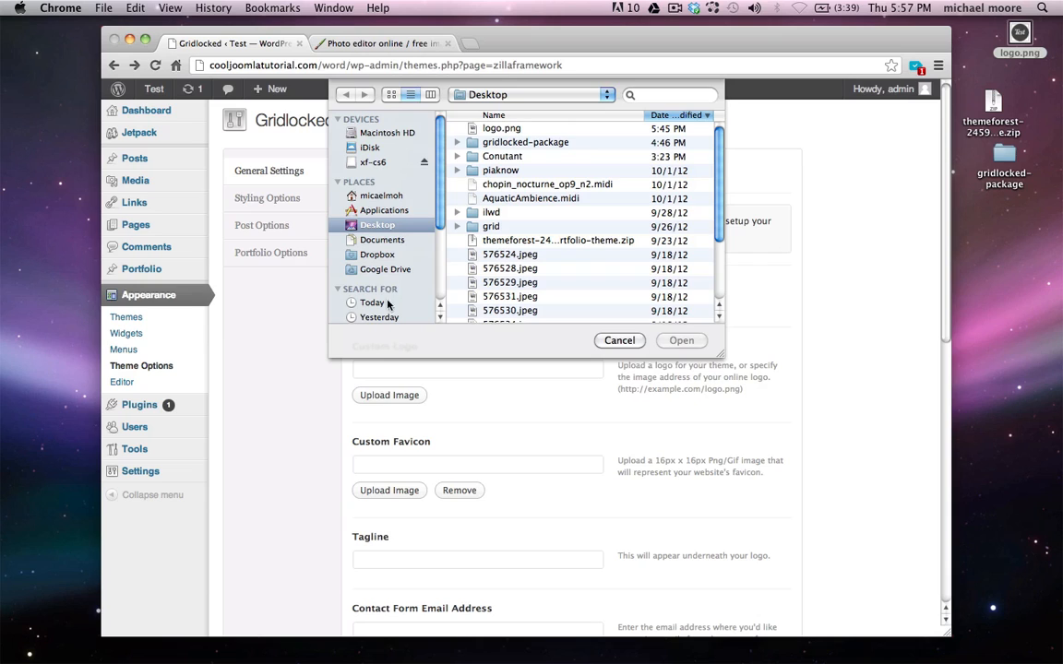
{"action": "left_click", "coordinate": [501, 130]}
{"action": "left_click", "coordinate": [680, 341]}
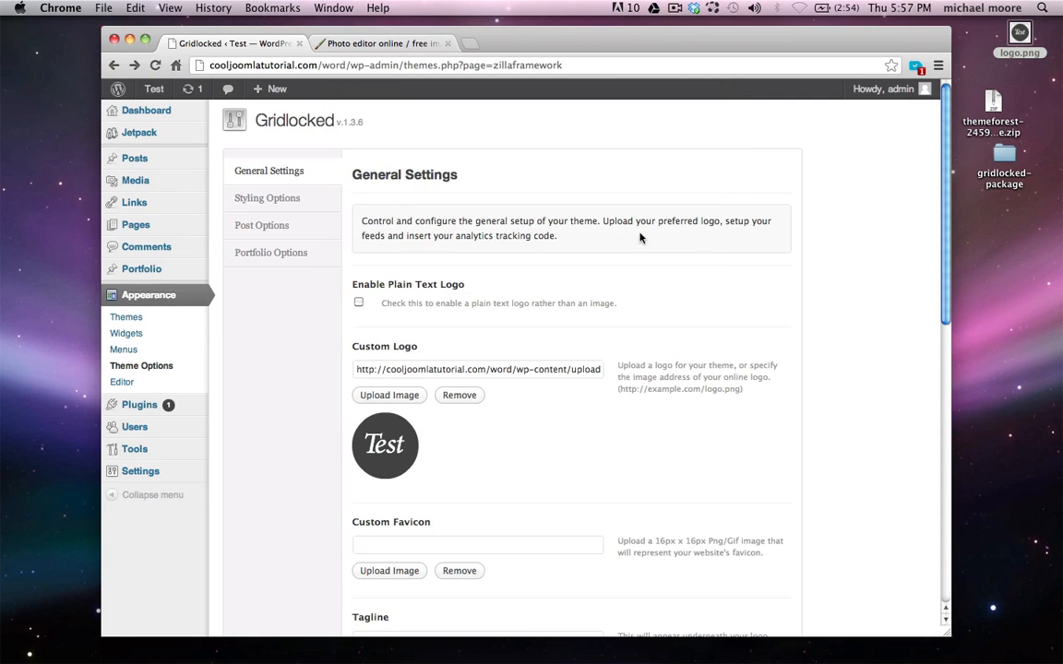
{"action": "scroll", "coordinate": [640, 238], "scroll_direction": "down", "scroll_amount": 10}
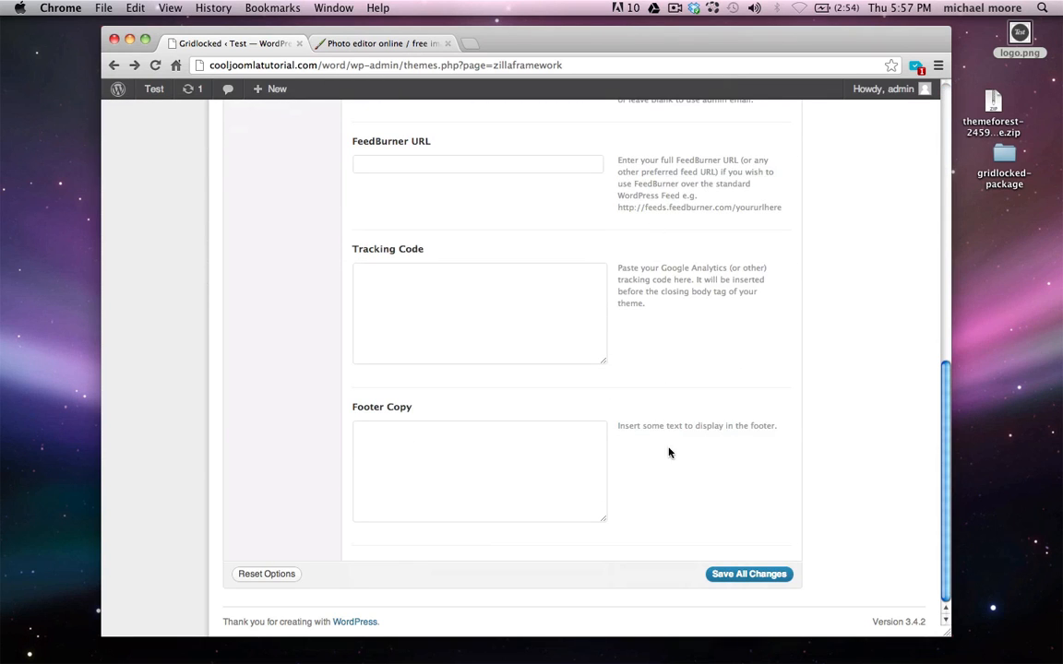
{"action": "left_click", "coordinate": [739, 577]}
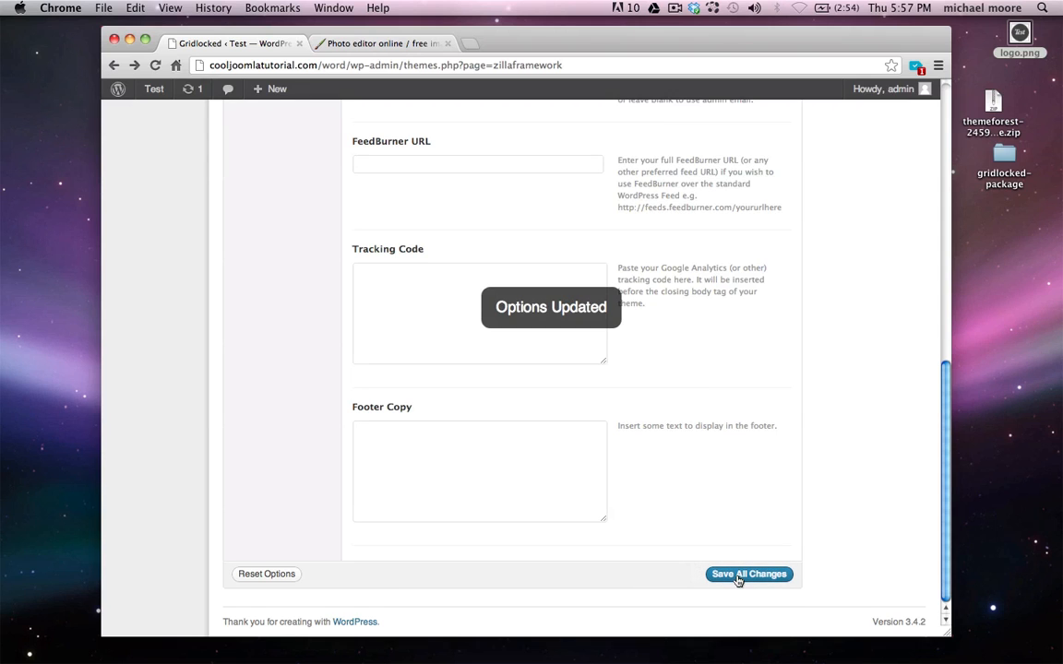
{"action": "scroll", "coordinate": [547, 513], "scroll_direction": "up", "scroll_amount": 10}
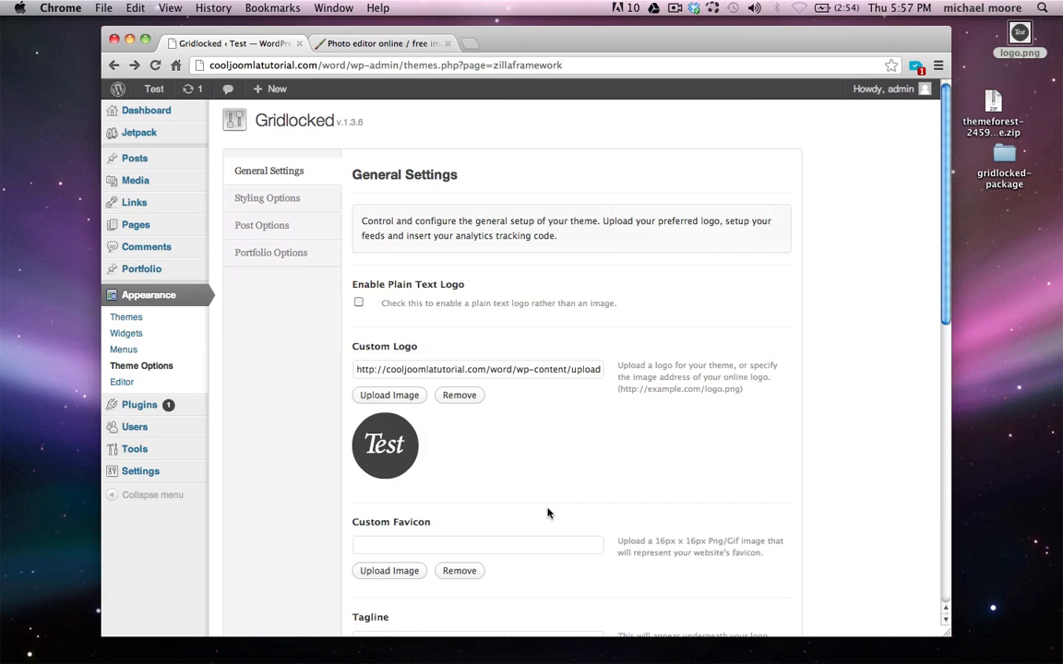
View the site's front page and close the Pixlr Editor tab
{"action": "mouse_move", "coordinate": [155, 89]}
{"action": "left_click", "coordinate": [166, 114]}
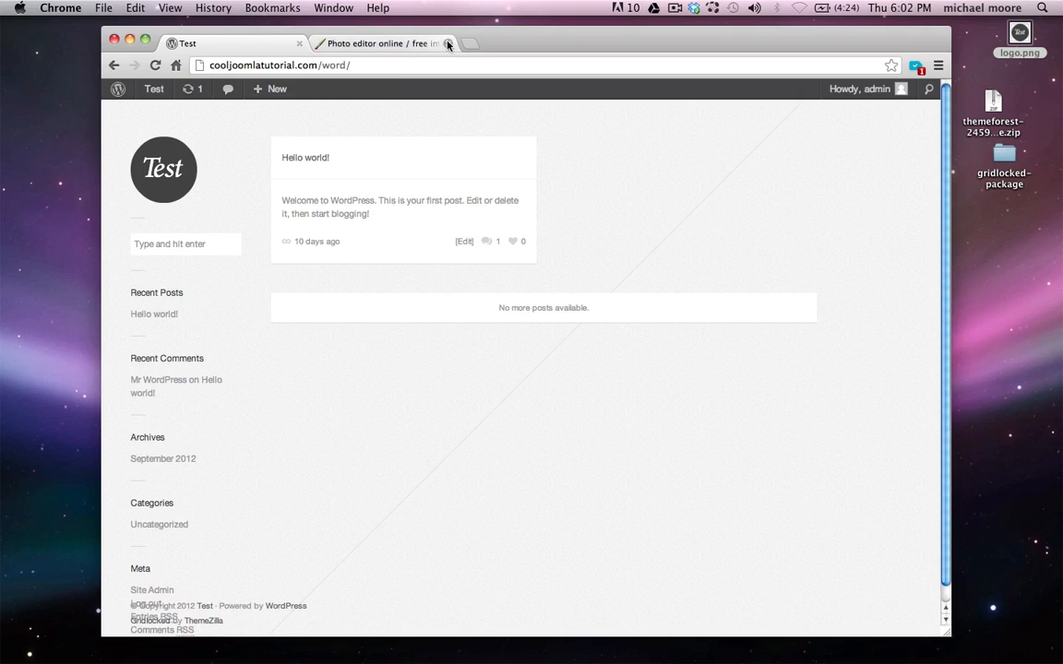
{"action": "left_click", "coordinate": [447, 43]}
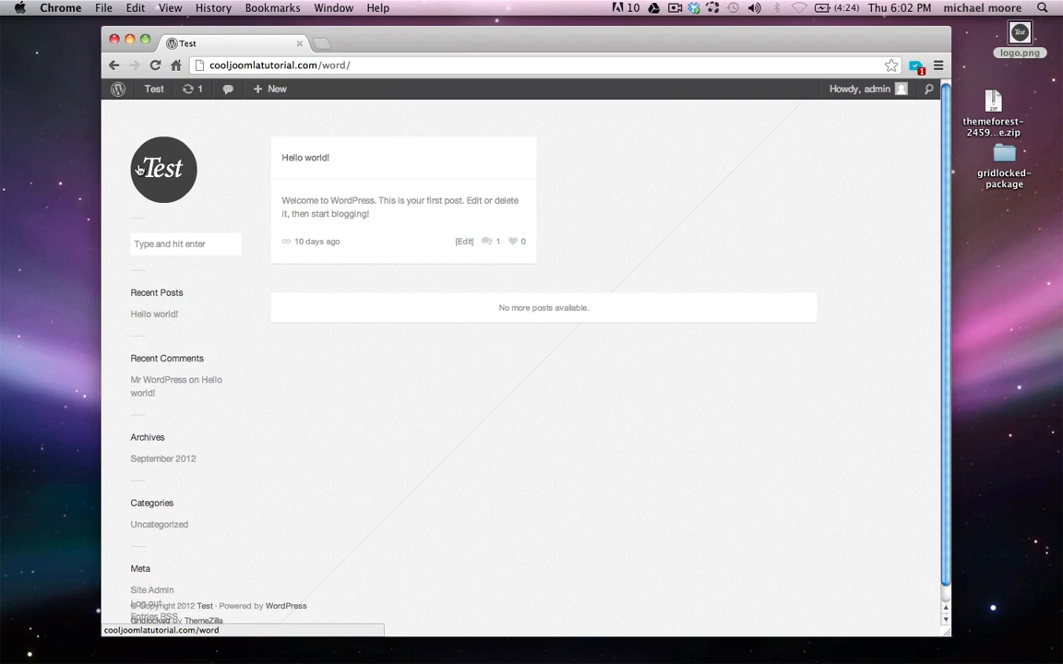
Deactivate the WP Super Cache plugin, then view the front page again
{"action": "left_click", "coordinate": [120, 92]}
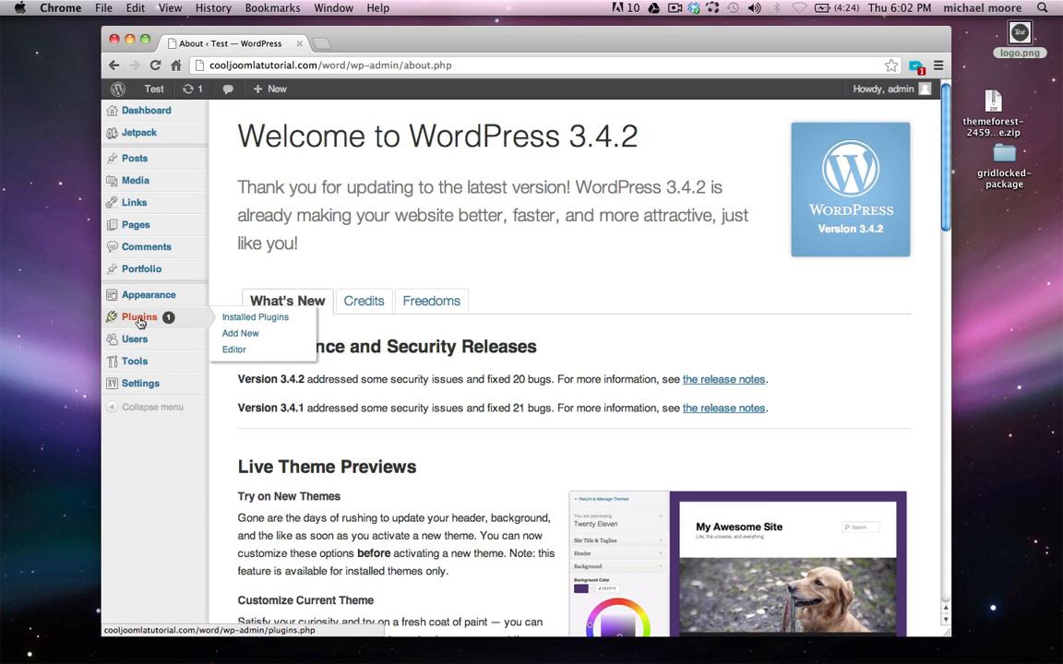
{"action": "left_click", "coordinate": [139, 322]}
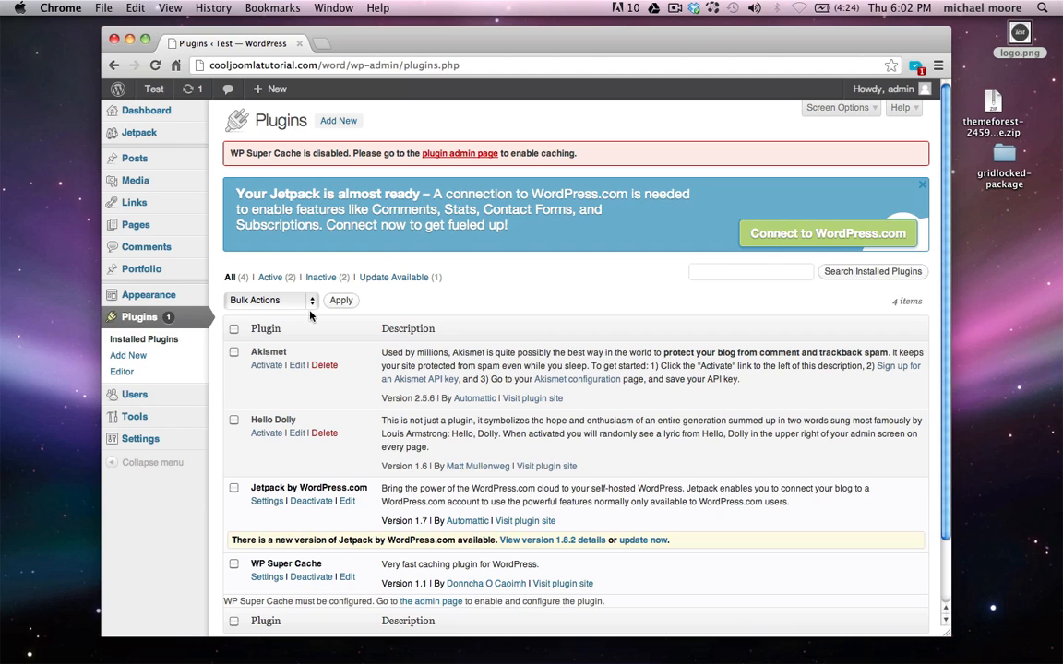
{"action": "scroll", "coordinate": [281, 278], "scroll_direction": "down", "scroll_amount": 3}
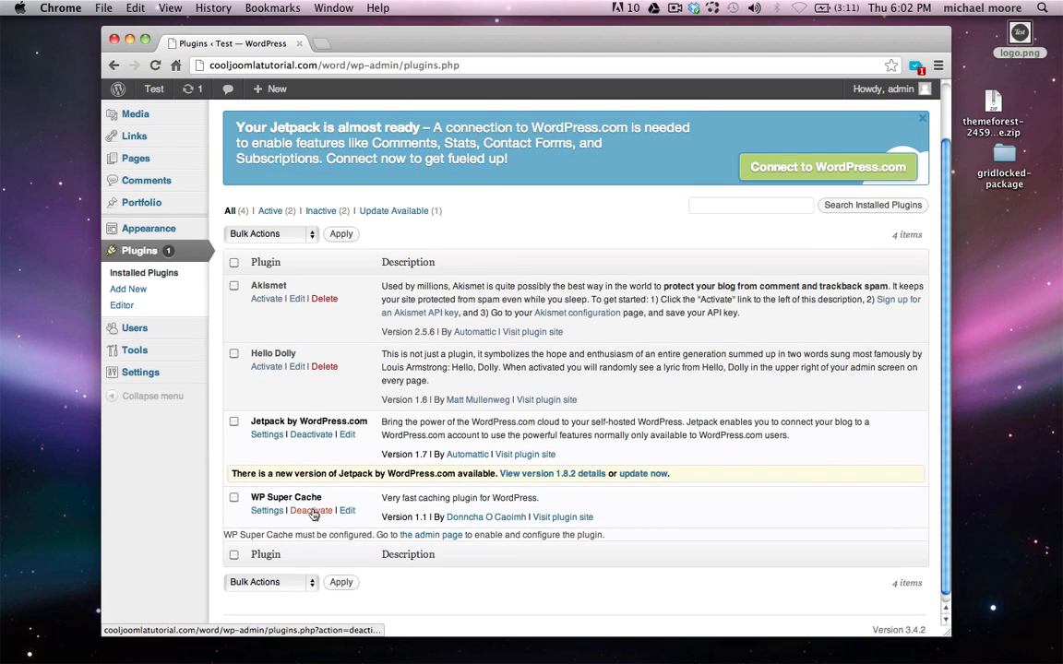
{"action": "left_click", "coordinate": [312, 512]}
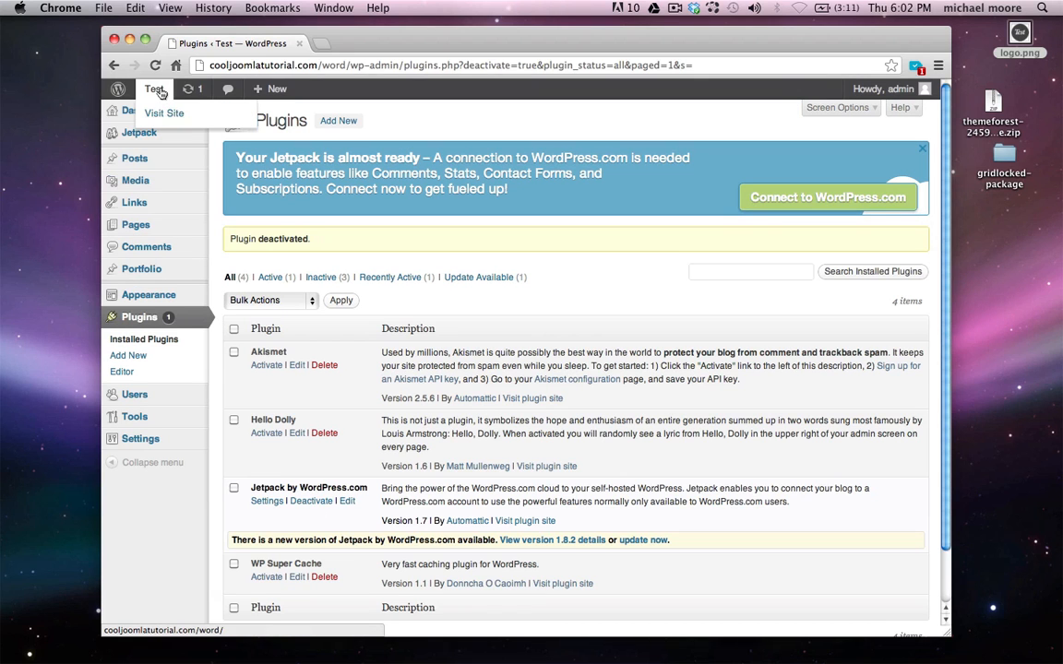
{"action": "left_click", "coordinate": [148, 110]}
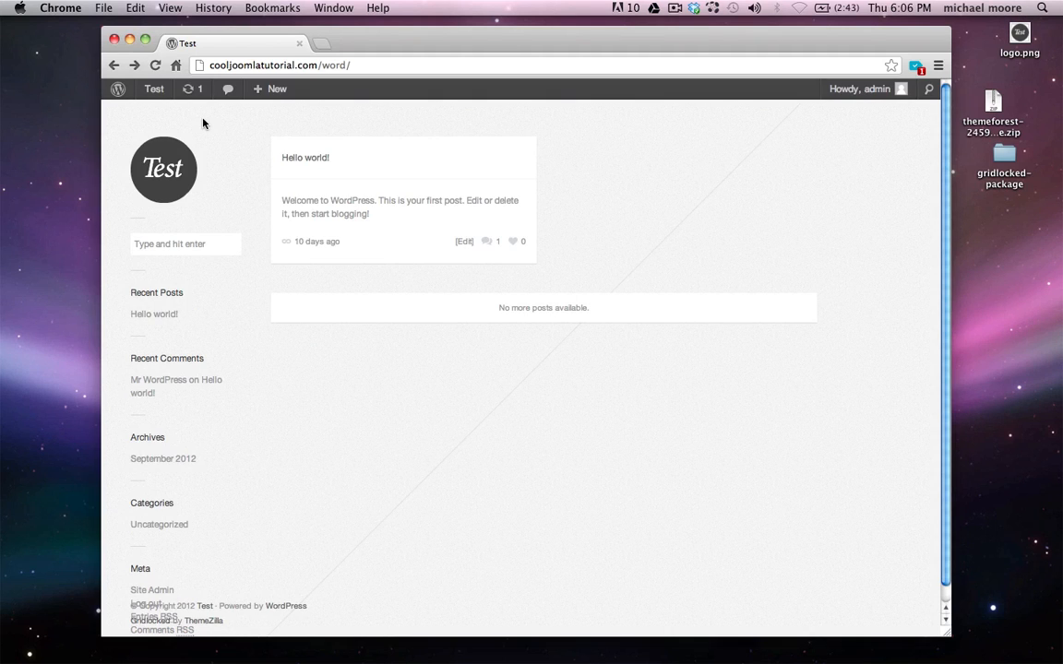
Swap the custom logo for the ringed-planet image from the grid folder, save, and view the site
{"action": "key", "text": "super+Left"}
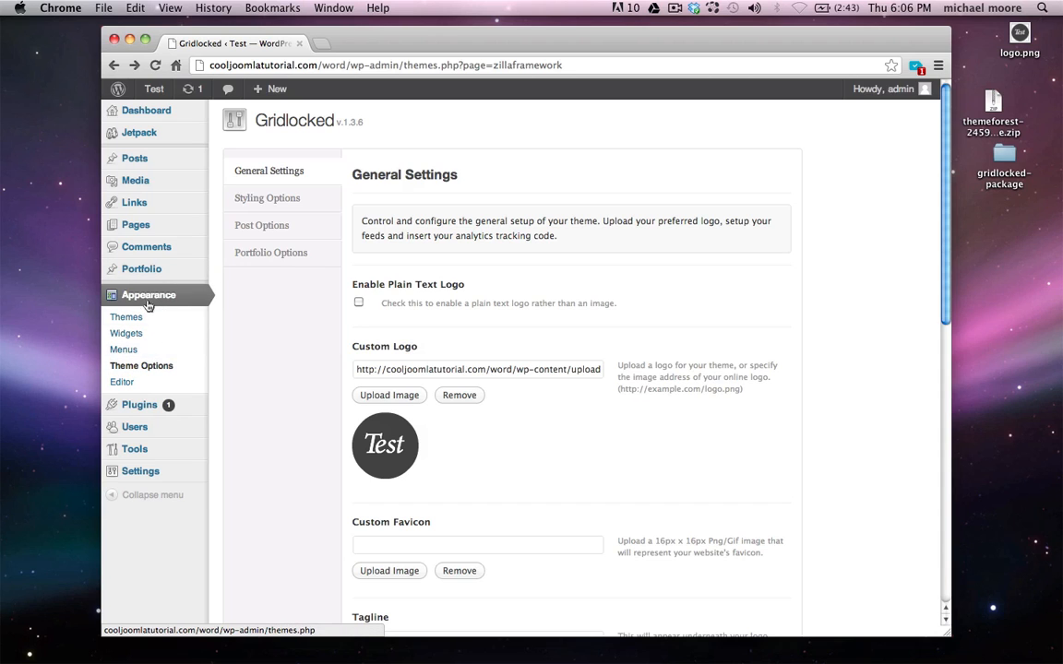
{"action": "left_click", "coordinate": [391, 397]}
{"action": "double_click", "coordinate": [491, 226]}
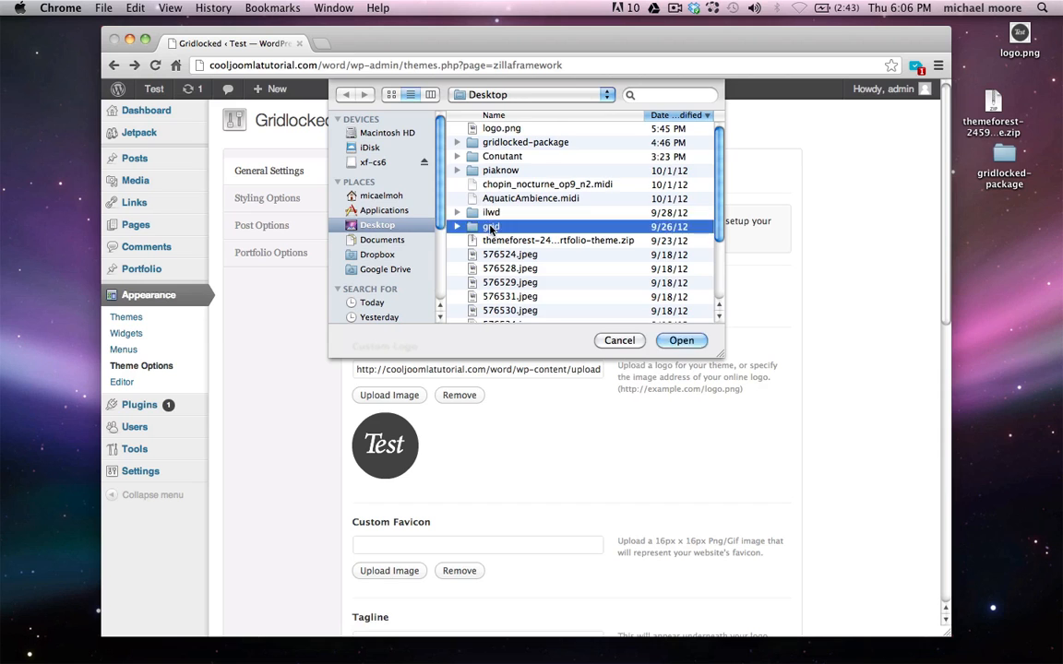
{"action": "double_click", "coordinate": [501, 185]}
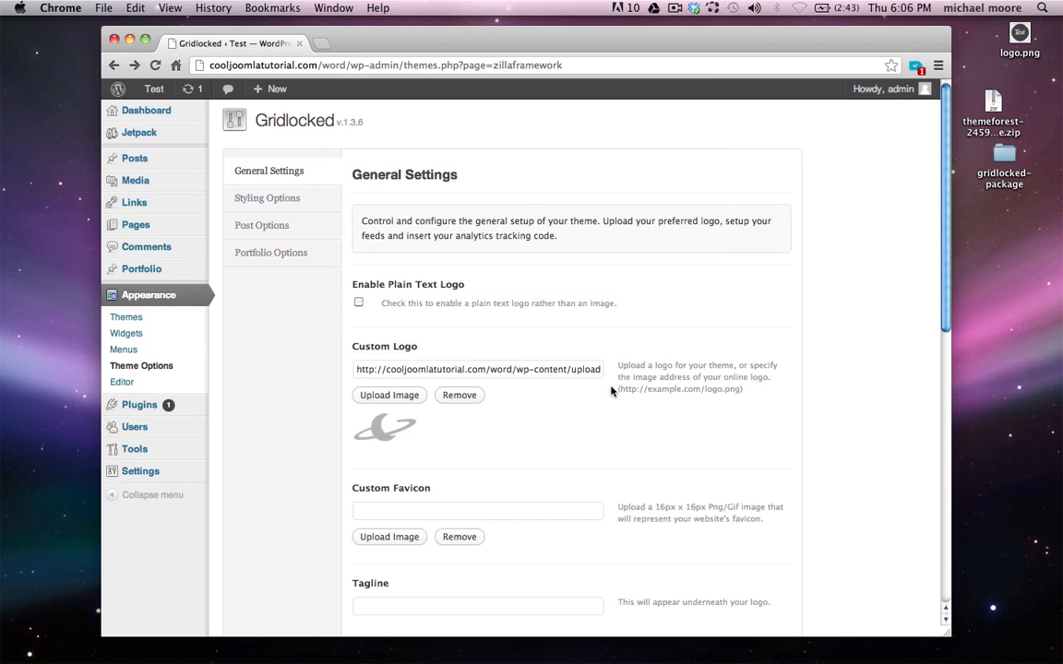
{"action": "scroll", "coordinate": [533, 343], "scroll_direction": "down", "scroll_amount": 15}
{"action": "scroll", "coordinate": [667, 434], "scroll_direction": "up", "scroll_amount": 2}
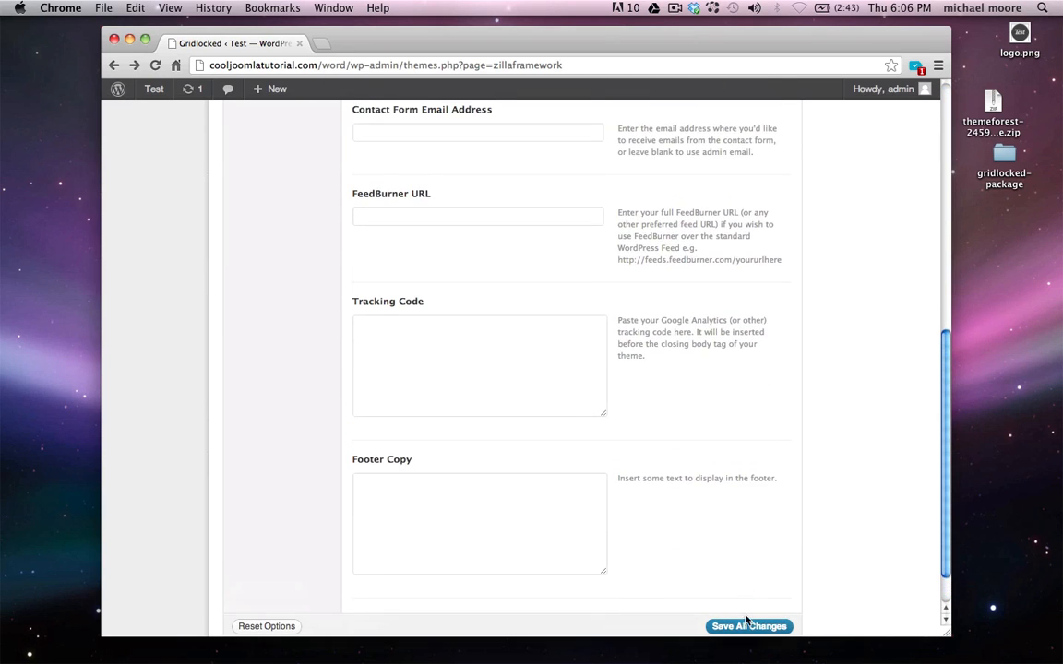
{"action": "scroll", "coordinate": [746, 621], "scroll_direction": "down", "scroll_amount": 2}
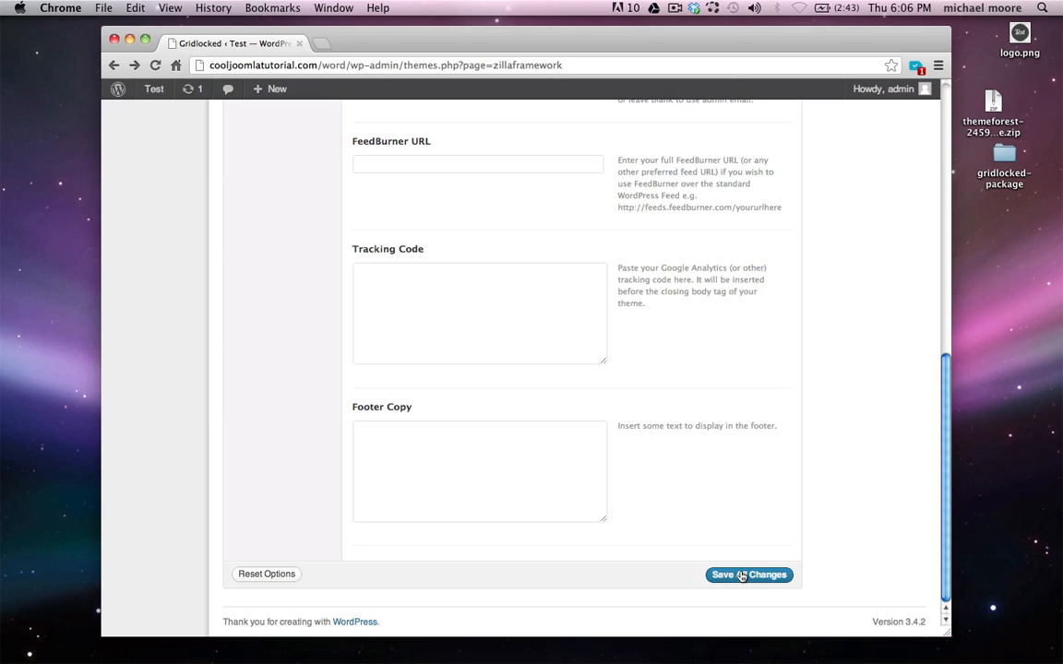
{"action": "left_click", "coordinate": [741, 576]}
{"action": "mouse_move", "coordinate": [146, 93]}
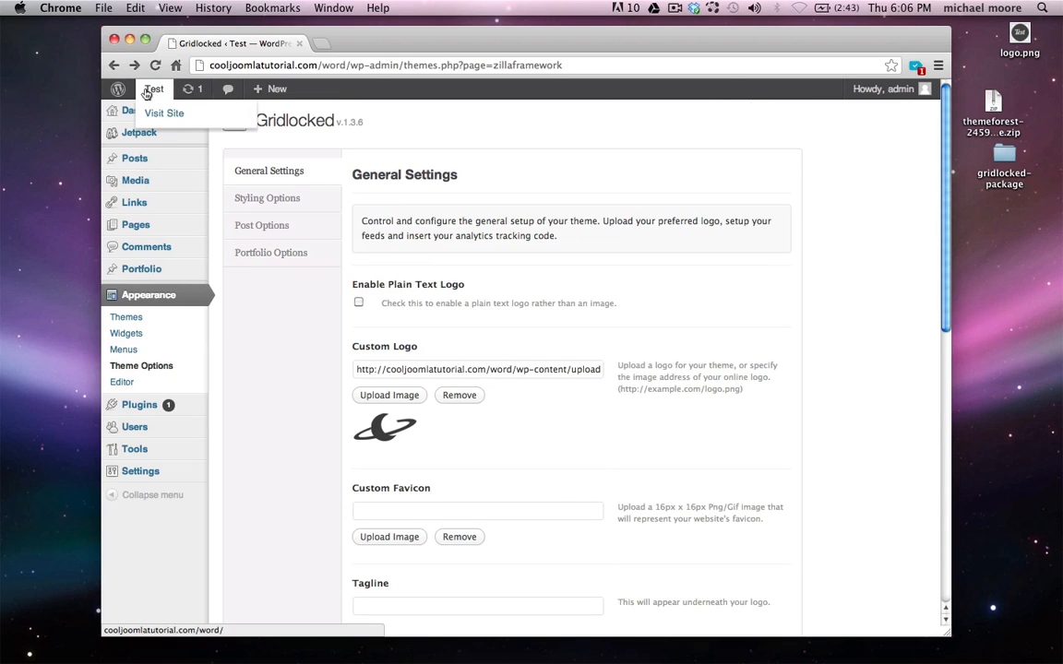
{"action": "left_click", "coordinate": [161, 113]}
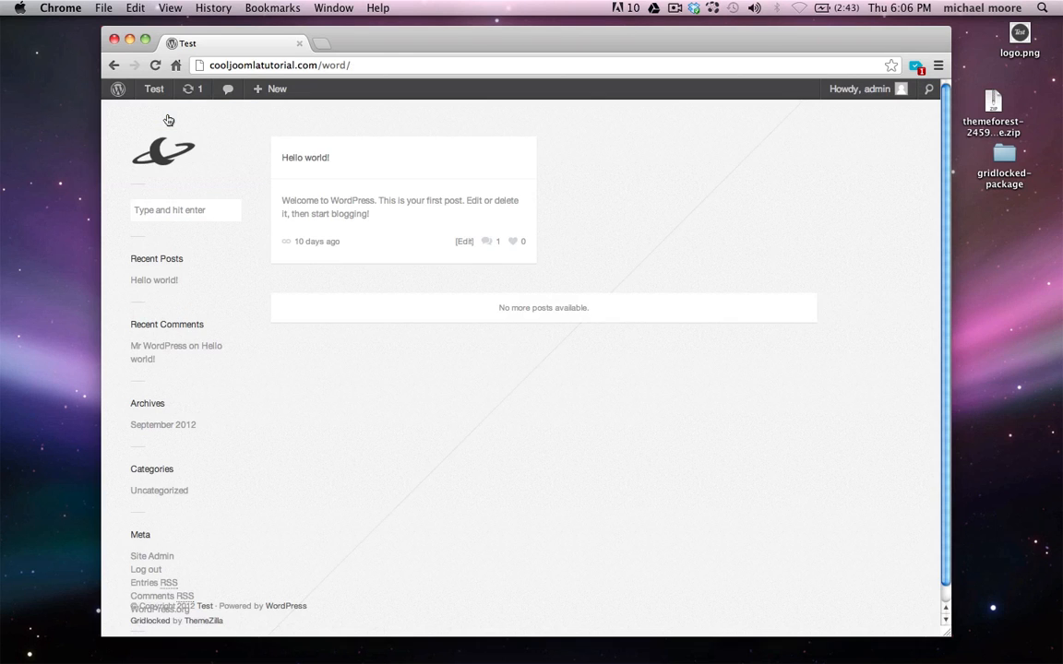
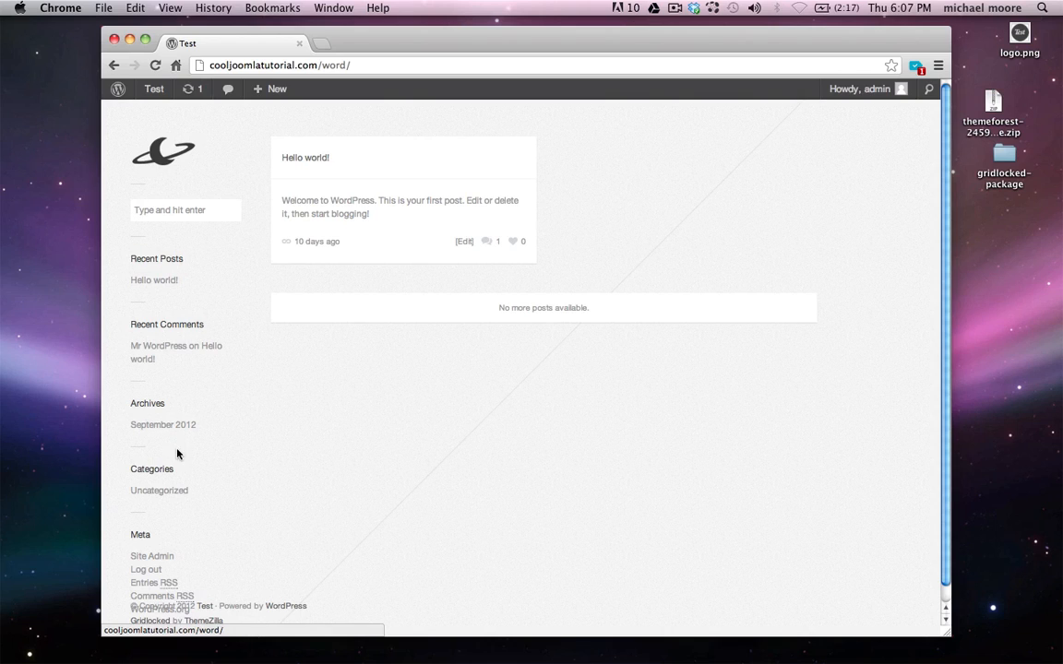
Go from the site to the admin area's Widgets page
{"action": "scroll", "coordinate": [148, 540], "scroll_direction": "down", "scroll_amount": 1}
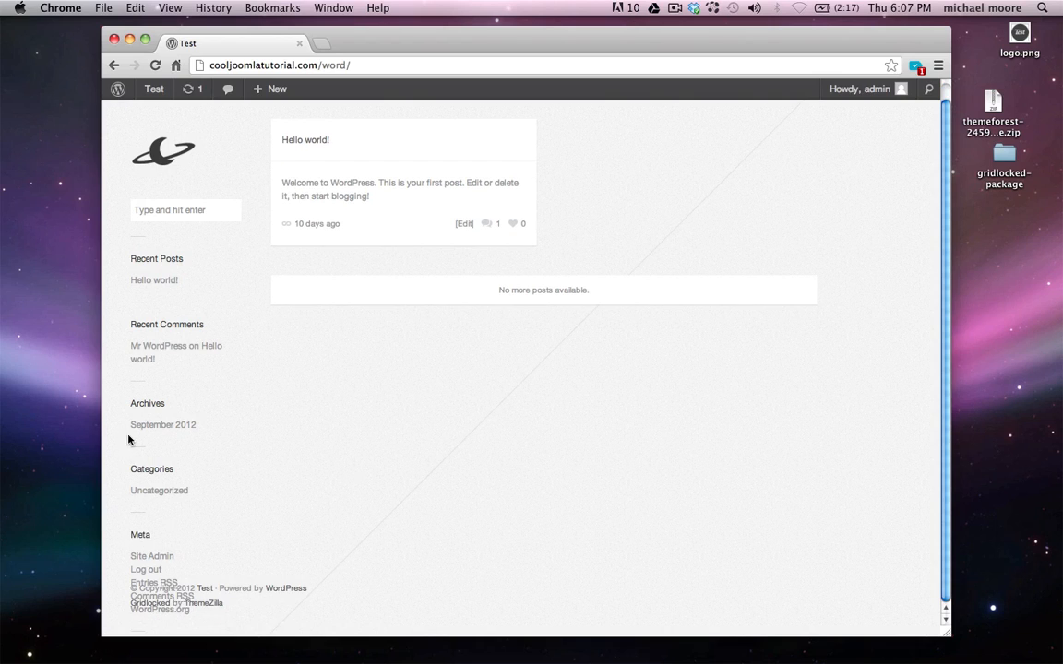
{"action": "scroll", "coordinate": [223, 349], "scroll_direction": "up", "scroll_amount": 1}
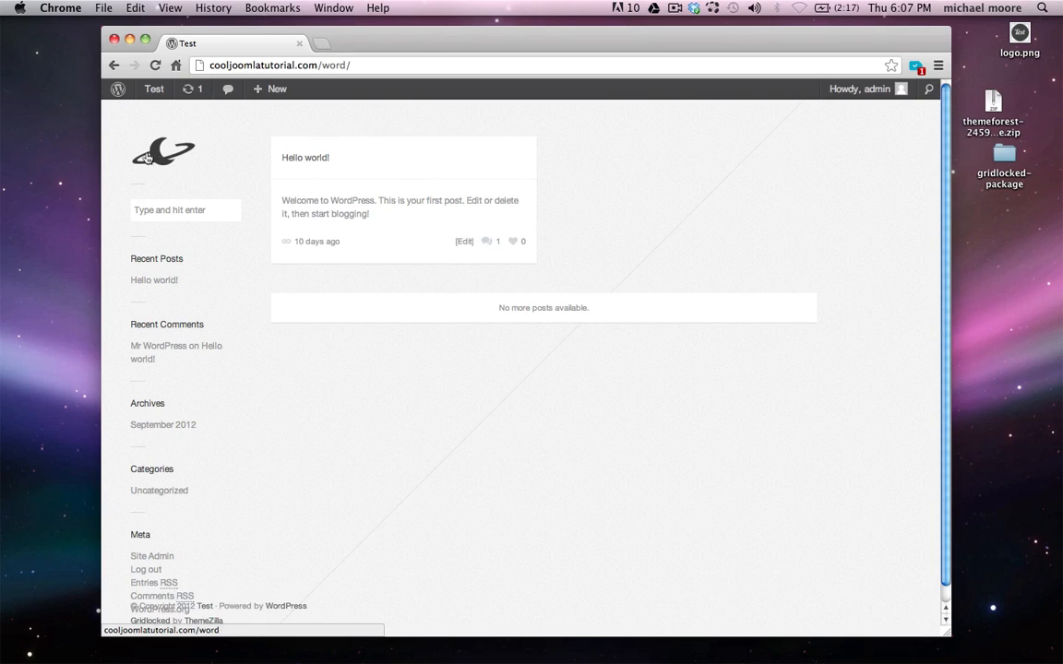
{"action": "left_click", "coordinate": [121, 97]}
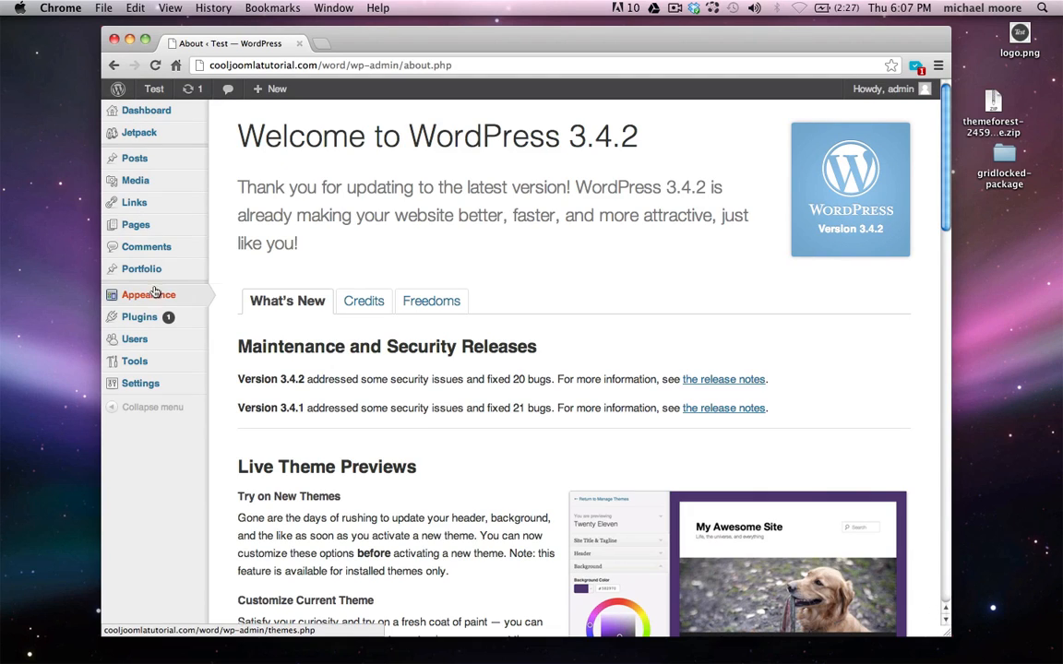
{"action": "mouse_move", "coordinate": [162, 297]}
{"action": "left_click", "coordinate": [241, 312]}
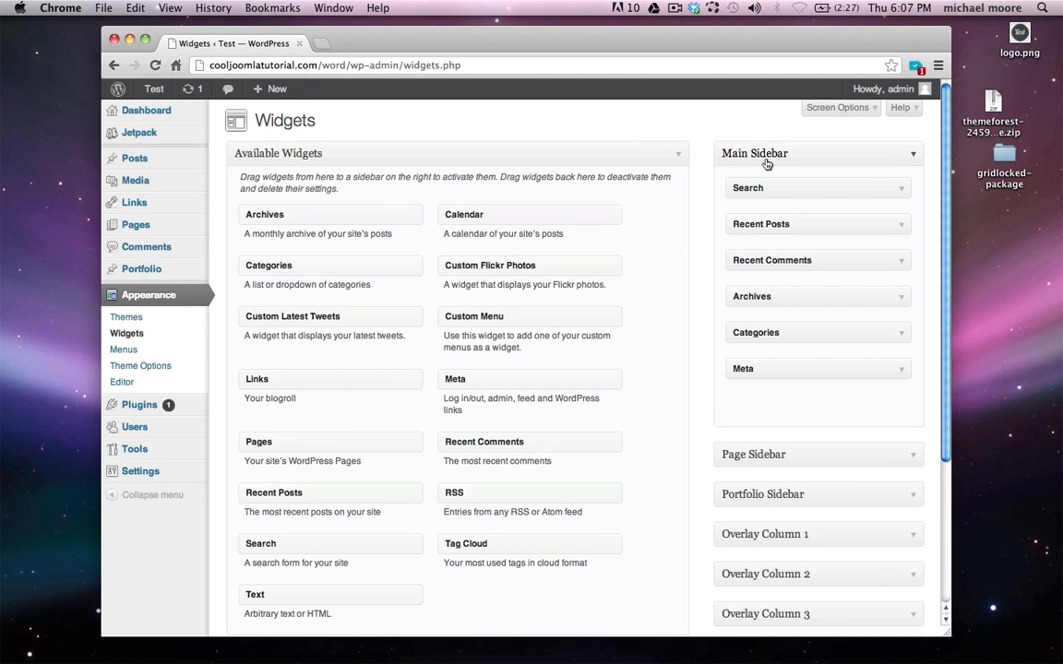
{"action": "scroll", "coordinate": [765, 163], "scroll_direction": "down", "scroll_amount": 1}
Remove the default widgets, including Recent Posts, Recent Comments, Categories and Meta, from the Main Sidebar
{"action": "left_click_drag", "start_coordinate": [843, 178], "coordinate": [561, 159]}
{"action": "left_click_drag", "start_coordinate": [799, 178], "coordinate": [637, 168]}
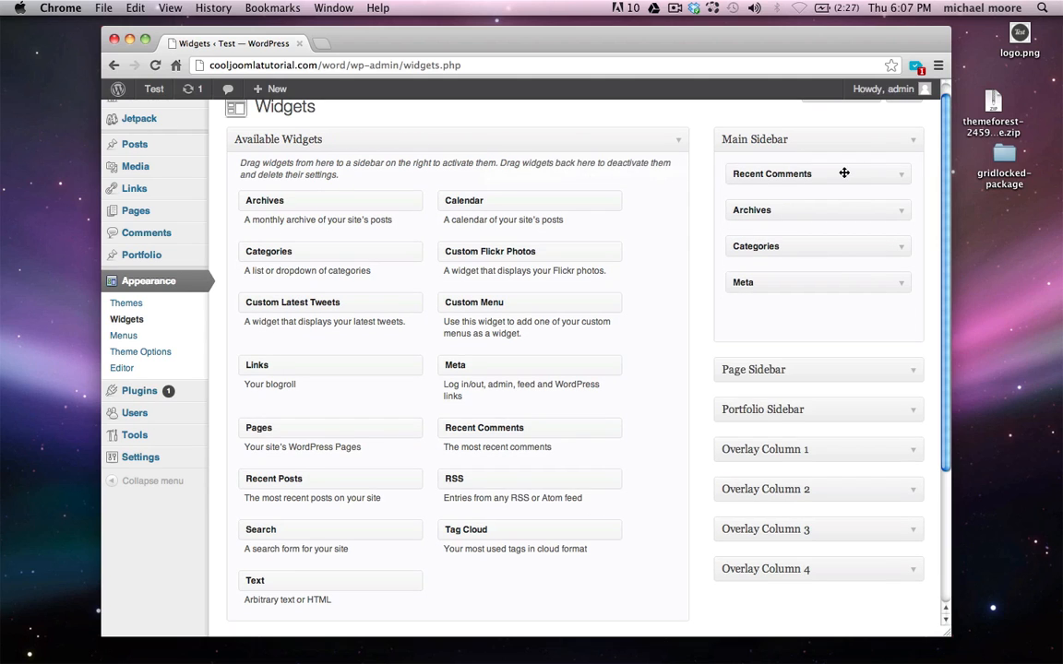
{"action": "left_click_drag", "start_coordinate": [817, 173], "coordinate": [665, 175]}
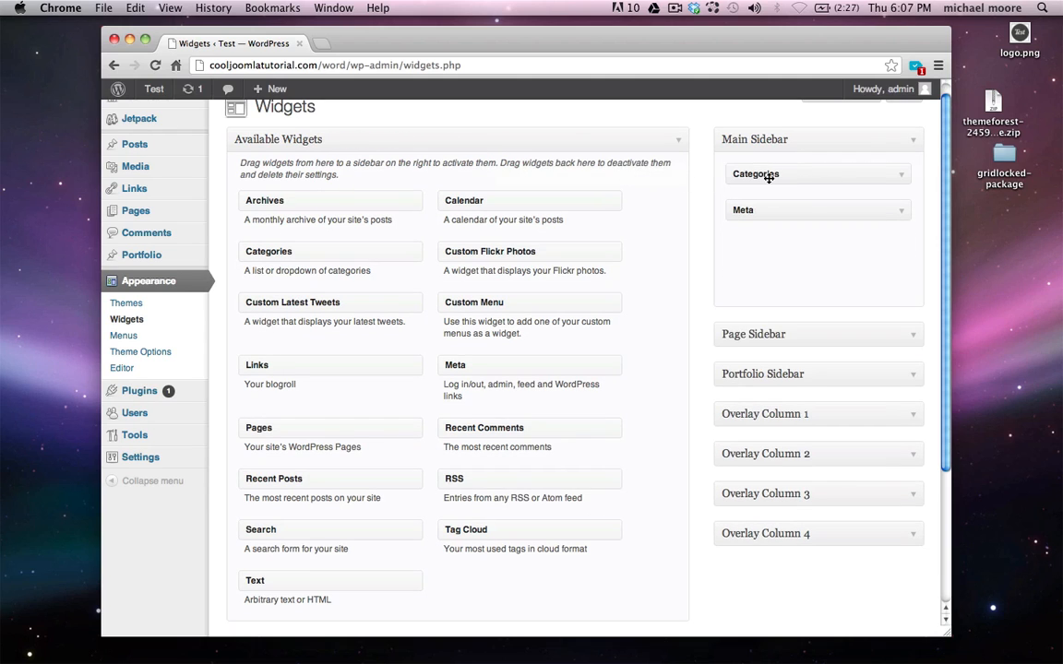
{"action": "left_click_drag", "start_coordinate": [855, 179], "coordinate": [612, 178]}
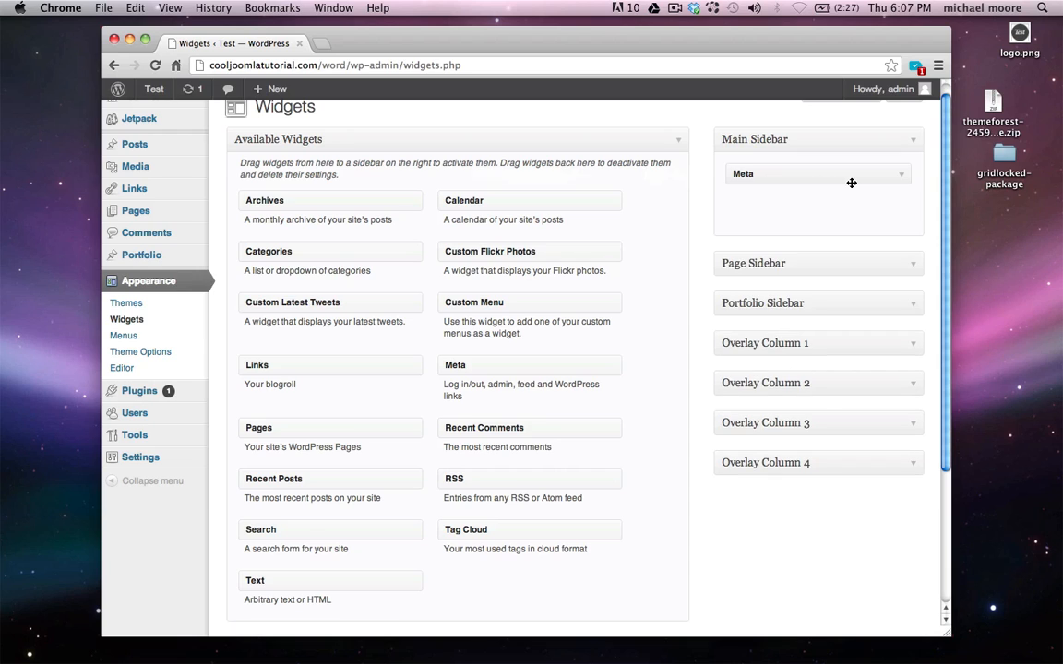
{"action": "left_click_drag", "start_coordinate": [849, 178], "coordinate": [621, 167]}
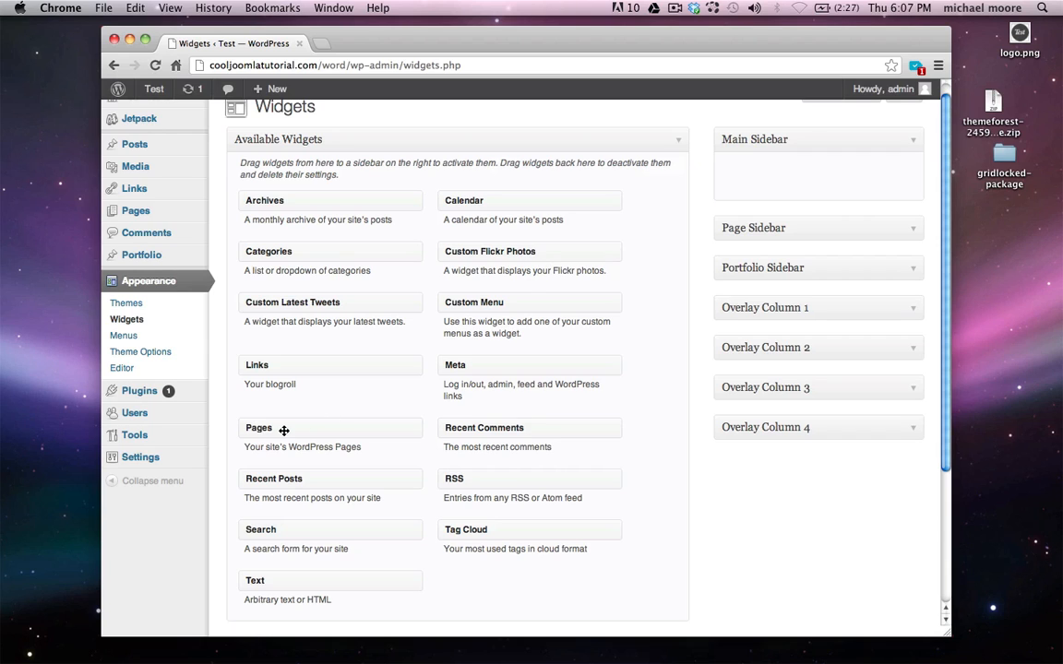
Add a Pages widget titled 'Menu' to the Main Sidebar and save it
{"action": "left_click_drag", "start_coordinate": [267, 427], "coordinate": [764, 171]}
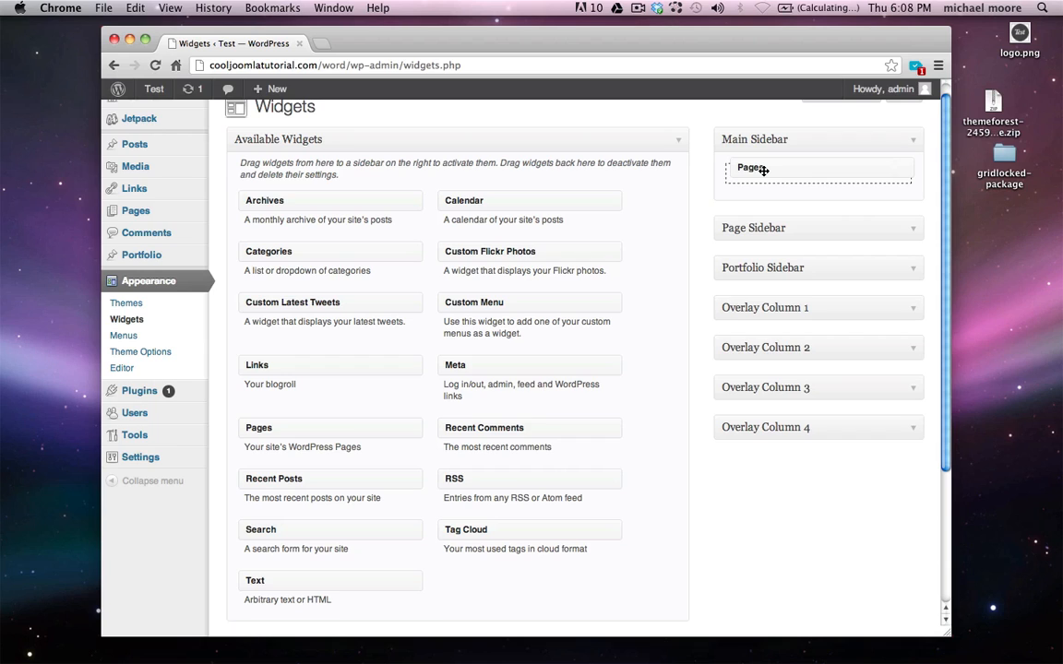
{"action": "left_click_drag", "start_coordinate": [764, 171], "coordinate": [765, 173]}
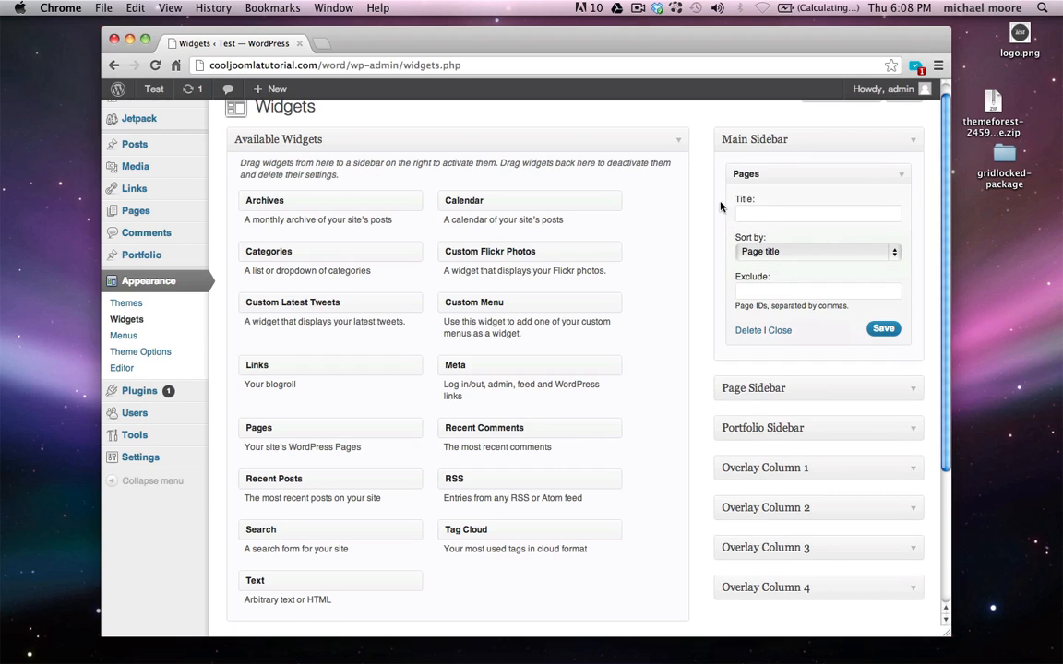
{"action": "left_click", "coordinate": [758, 211]}
{"action": "type", "text": "Menu"}
{"action": "left_click", "coordinate": [886, 331]}
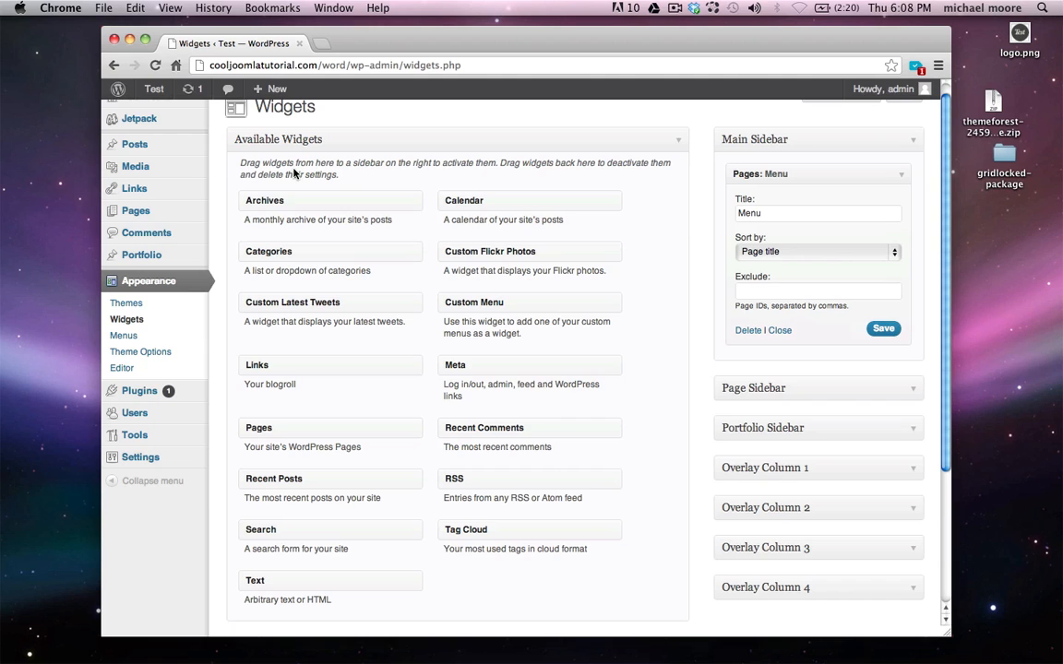
{"action": "left_click", "coordinate": [121, 90]}
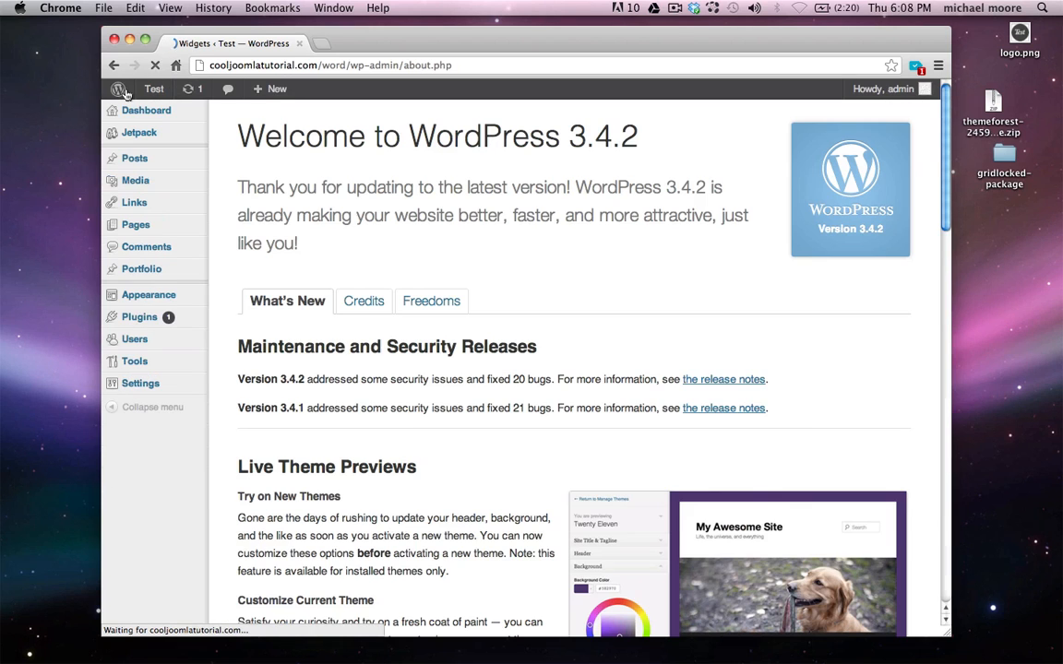
{"action": "left_click", "coordinate": [166, 112]}
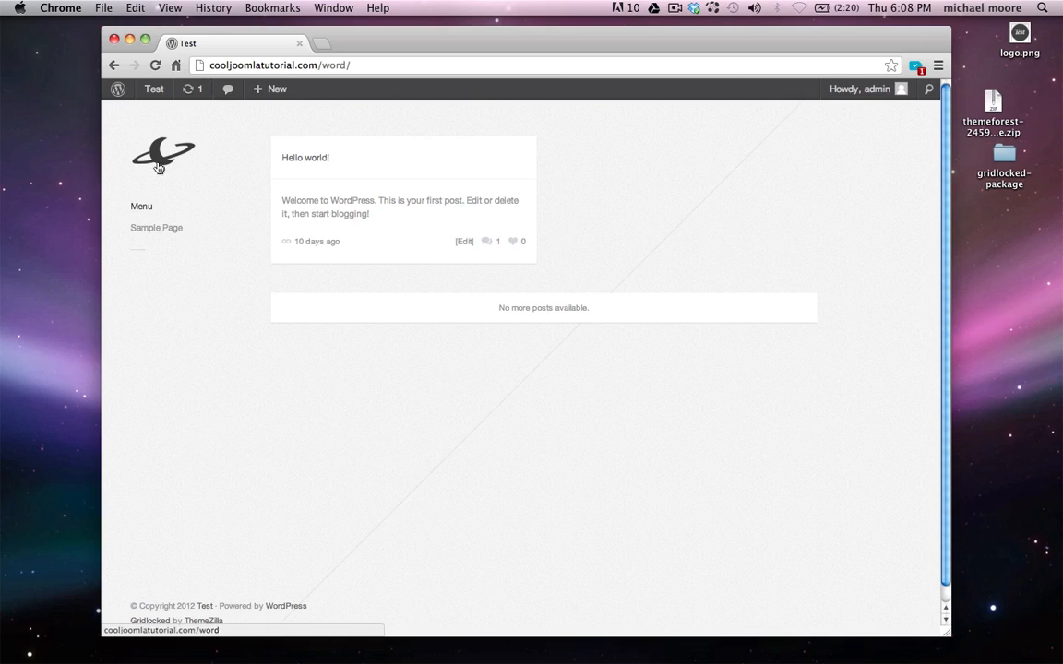
{"action": "double_click", "coordinate": [138, 208]}
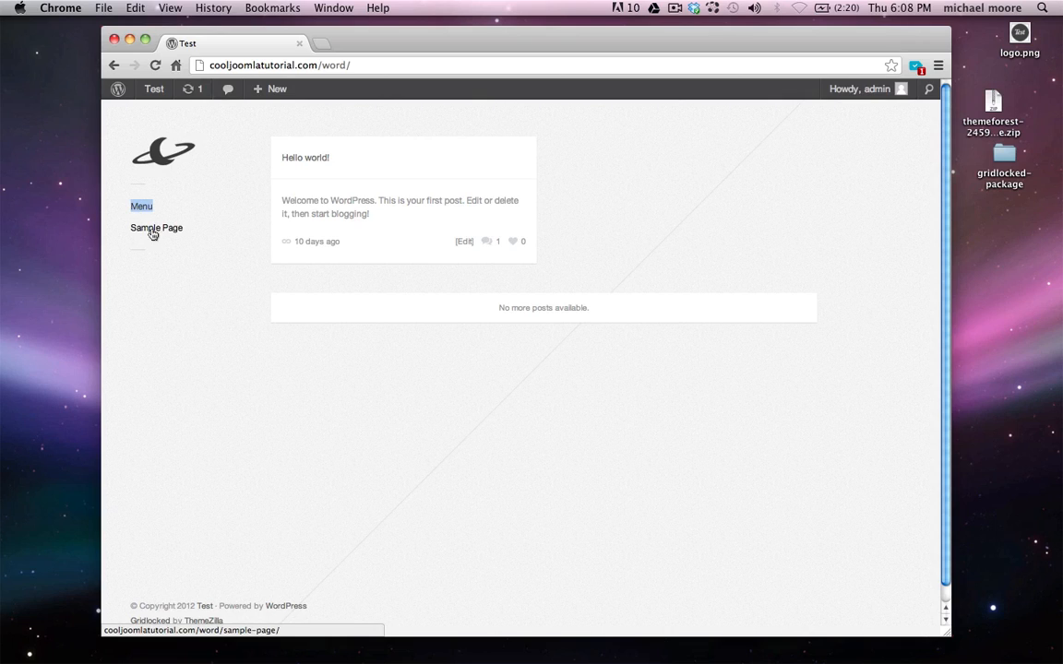
{"action": "left_click", "coordinate": [149, 265]}
{"action": "left_click", "coordinate": [118, 93]}
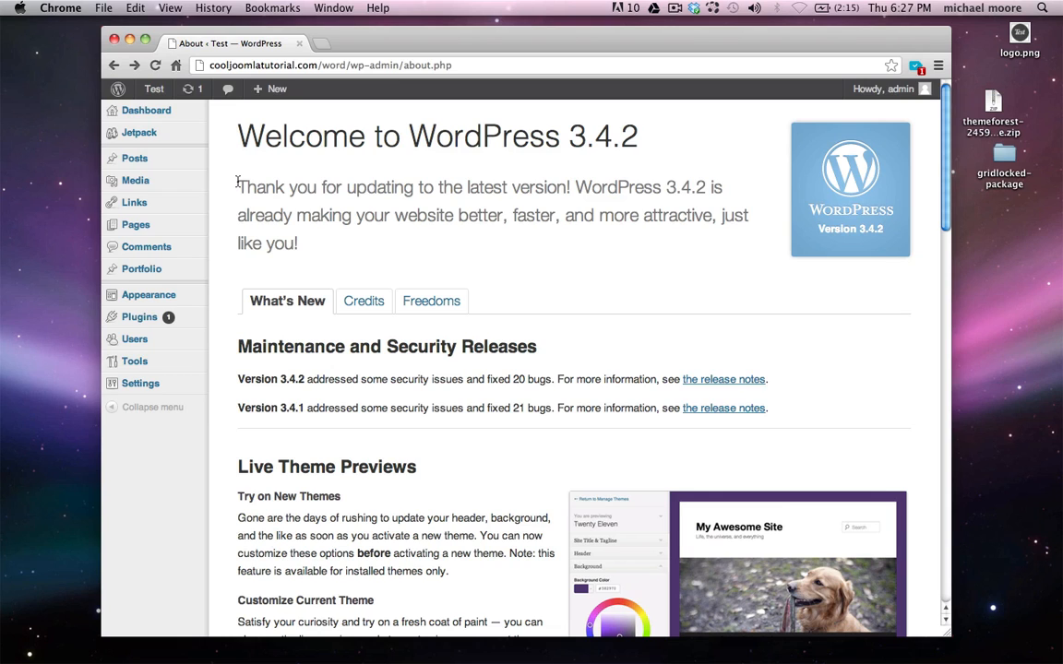
Trash the Sample Page, then publish a new 'Portfolio' page using the Portfolio template
{"action": "left_click", "coordinate": [116, 227]}
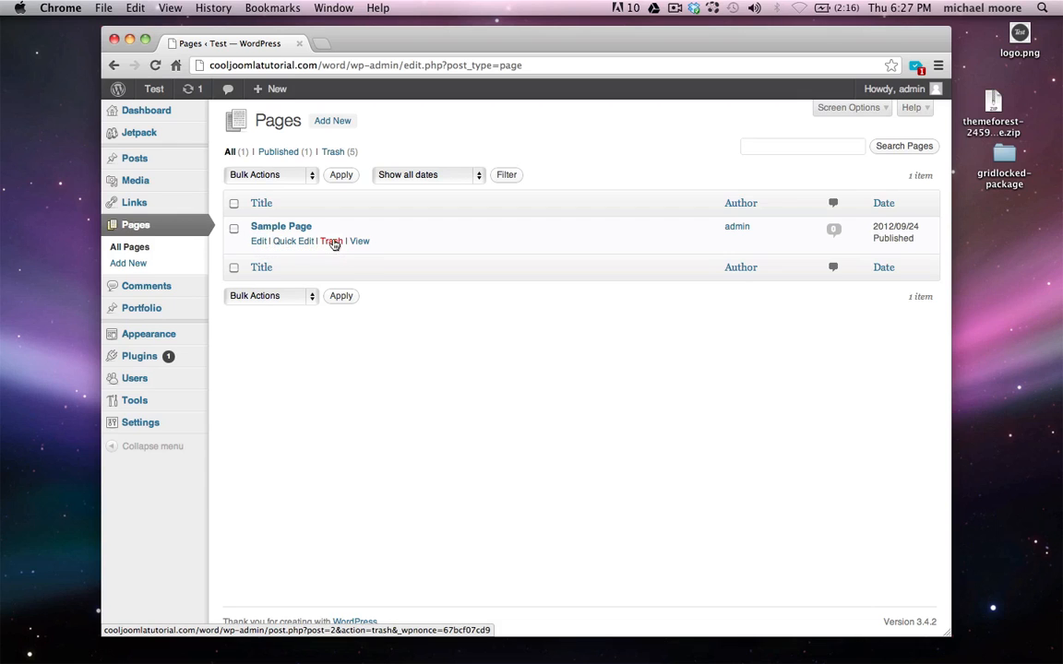
{"action": "left_click", "coordinate": [332, 243]}
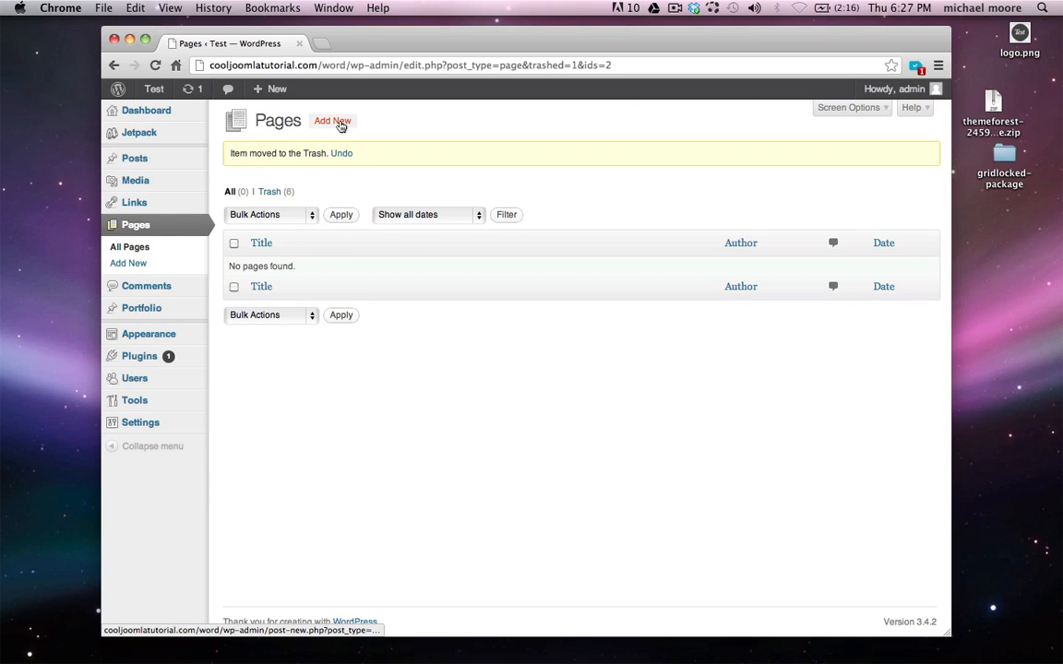
{"action": "left_click", "coordinate": [339, 123]}
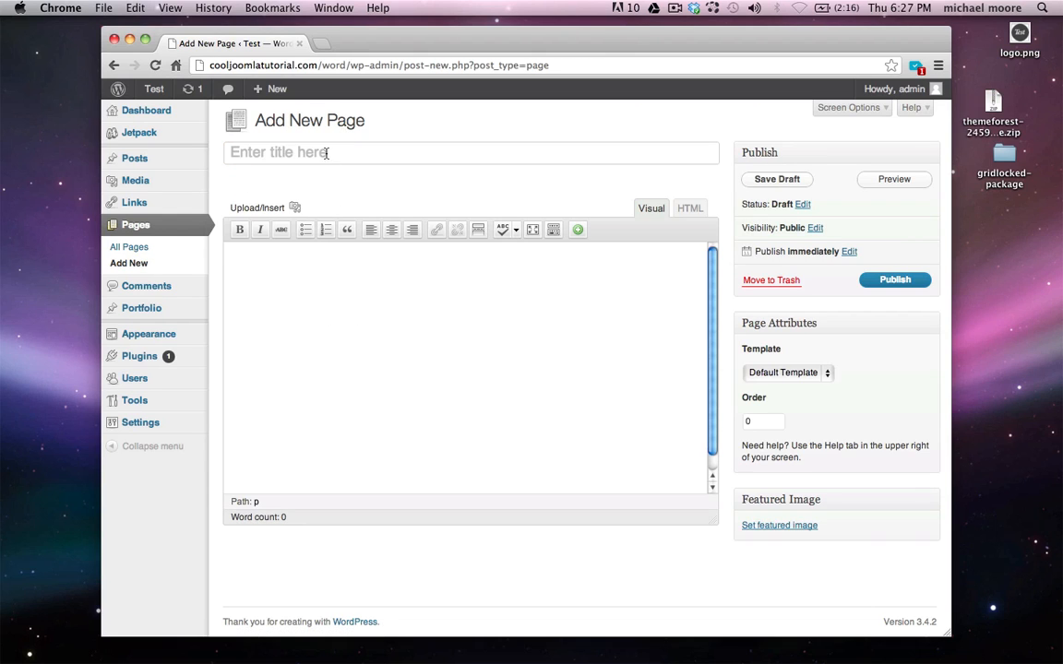
{"action": "left_click", "coordinate": [326, 154]}
{"action": "type", "text": "Port"}
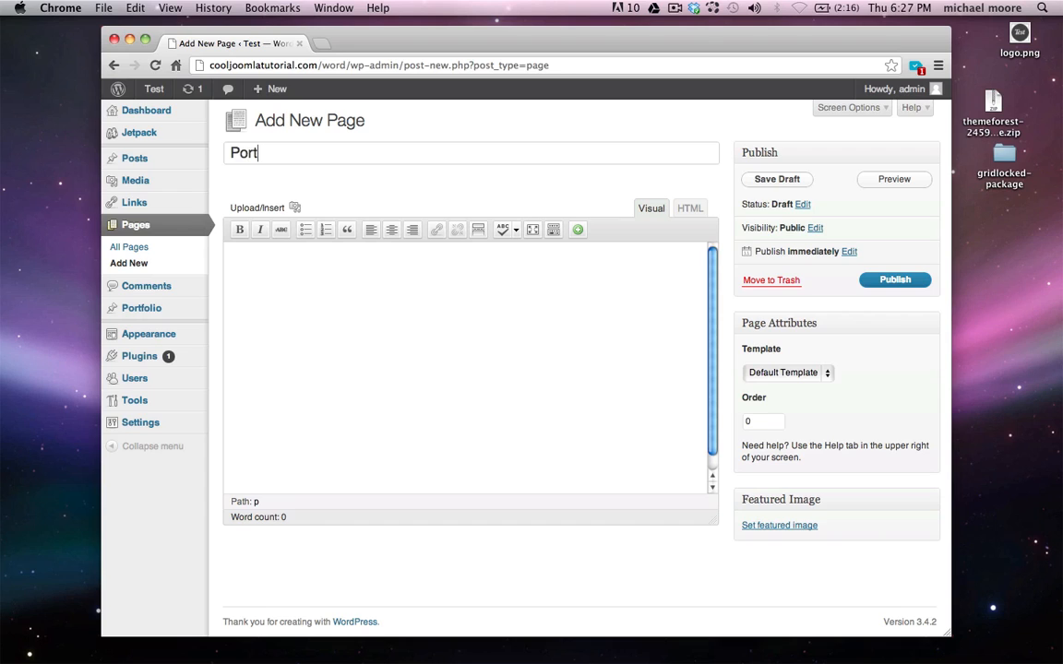
{"action": "type", "text": "folio"}
{"action": "left_click", "coordinate": [801, 373]}
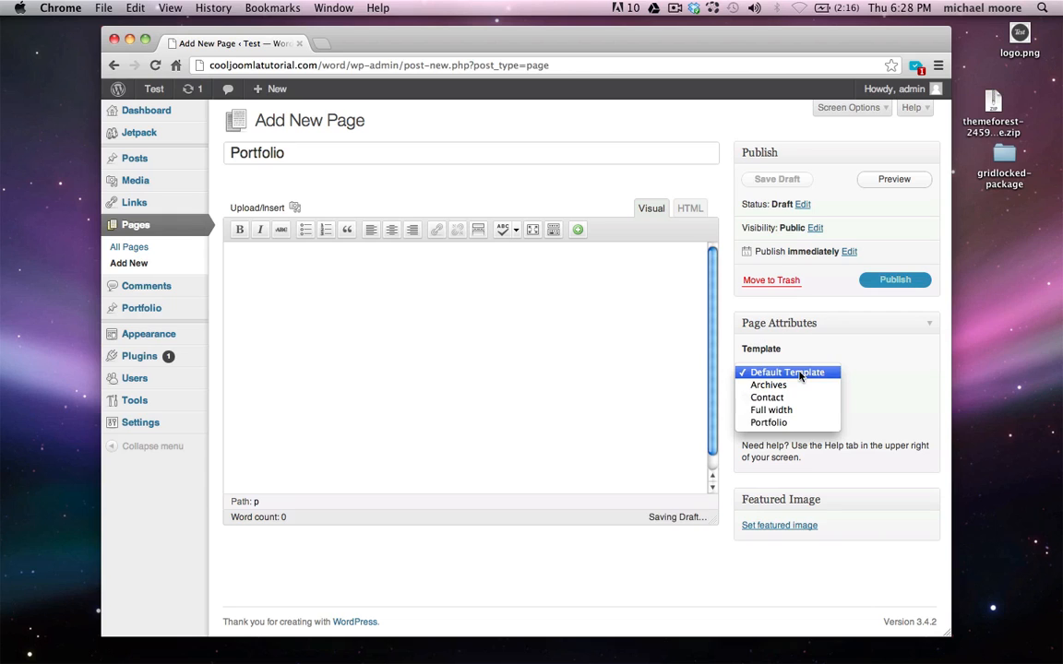
{"action": "left_click", "coordinate": [781, 422]}
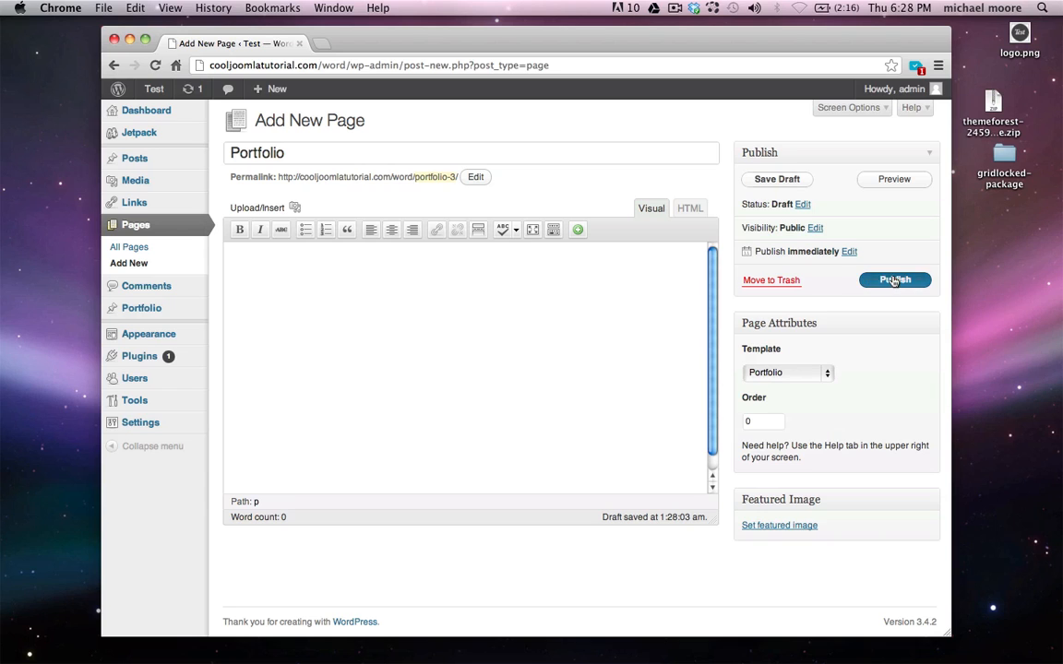
{"action": "left_click", "coordinate": [894, 280]}
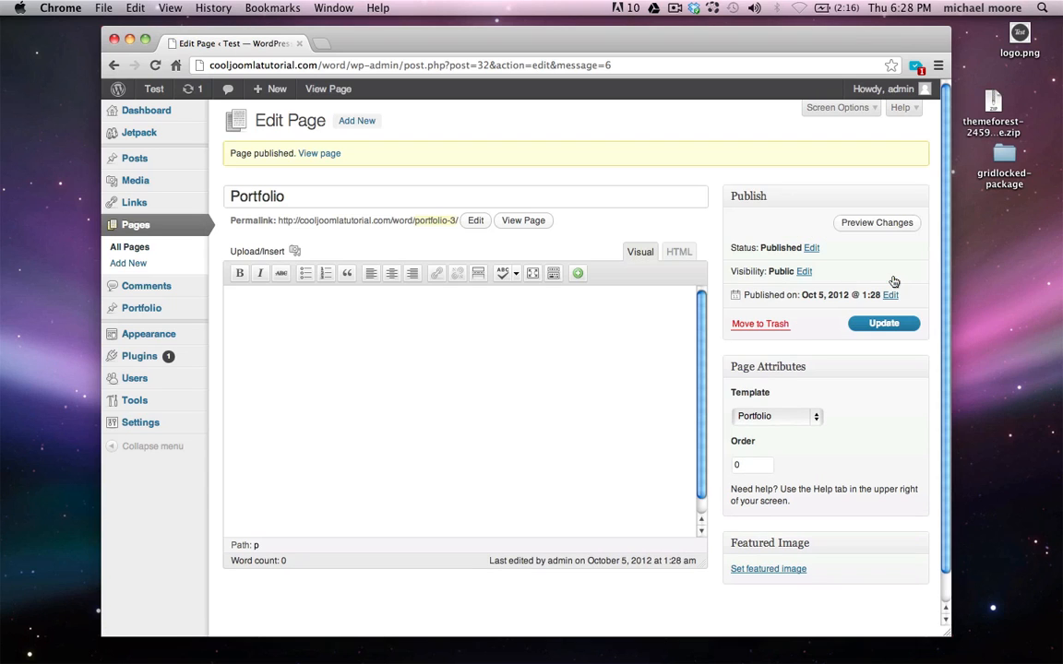
Publish a new page titled 'About'
{"action": "left_click", "coordinate": [364, 127]}
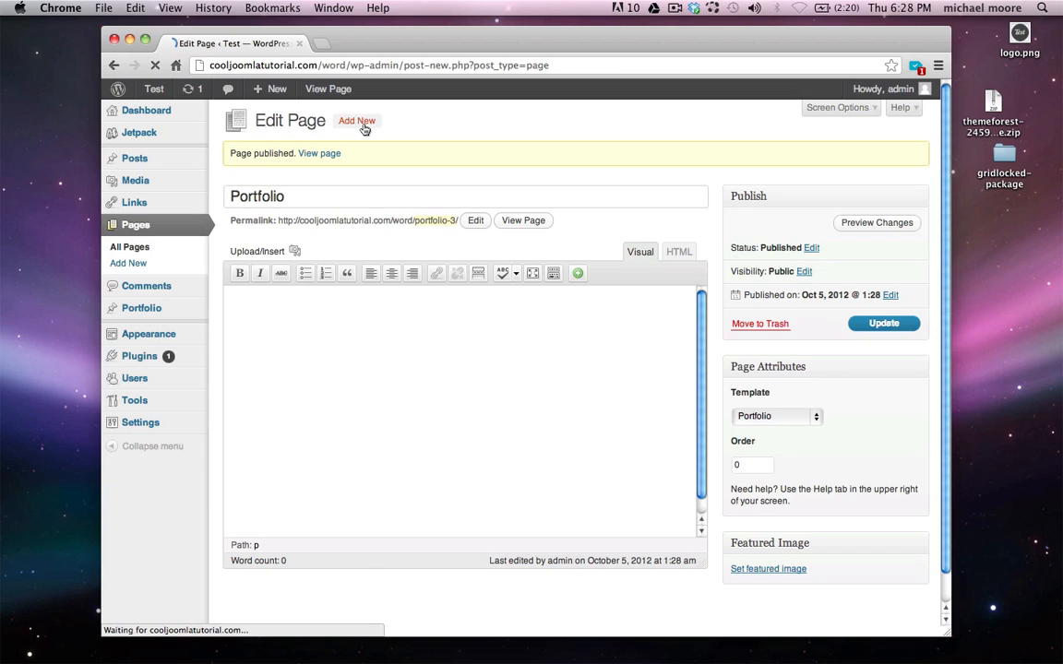
{"action": "left_click", "coordinate": [354, 153]}
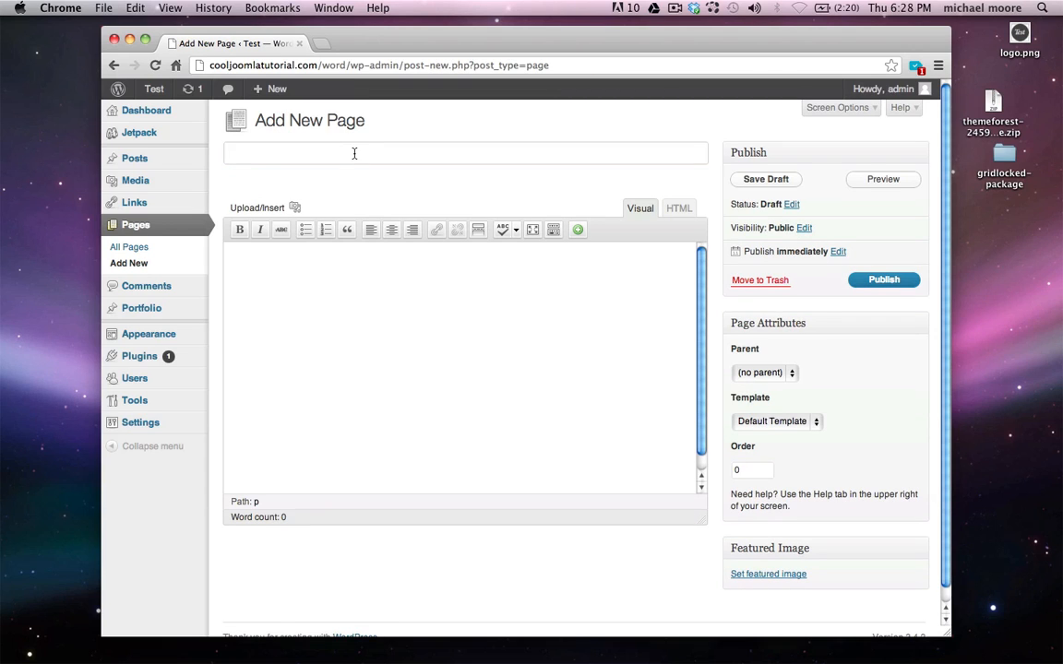
{"action": "type", "text": "About"}
{"action": "left_click", "coordinate": [877, 280]}
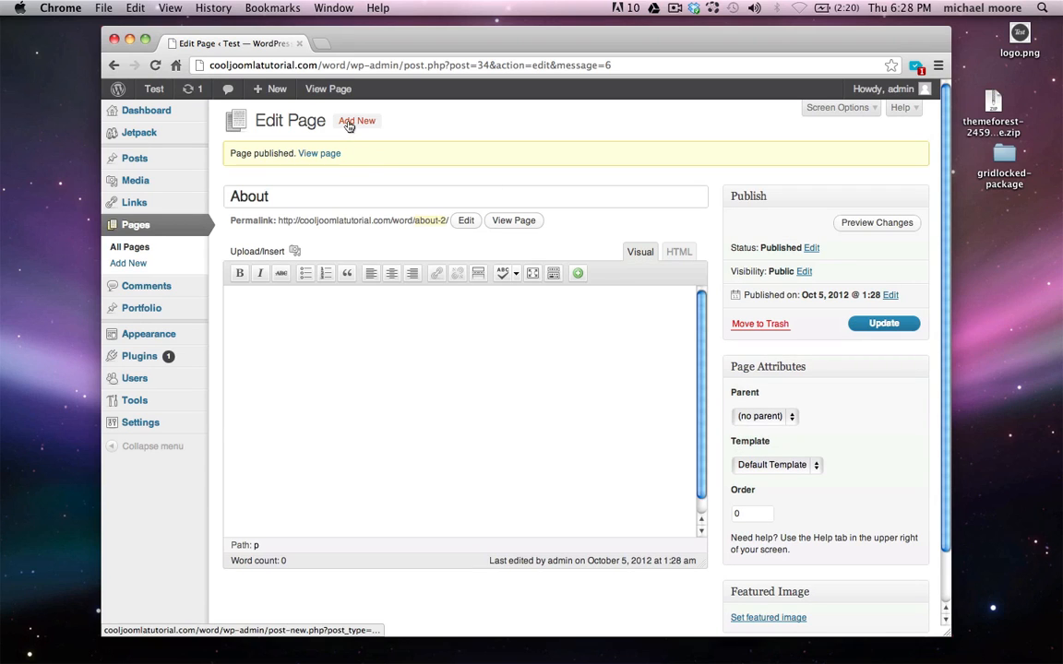
Publish a new 'Contact' page using the Contact template
{"action": "left_click", "coordinate": [356, 121]}
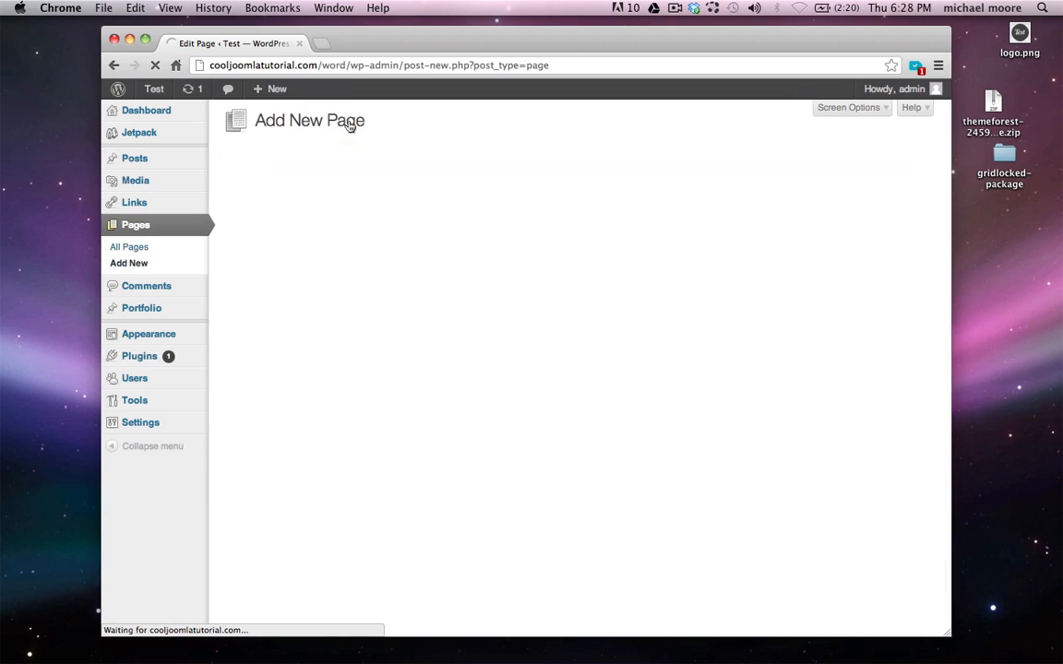
{"action": "type", "text": "Contact"}
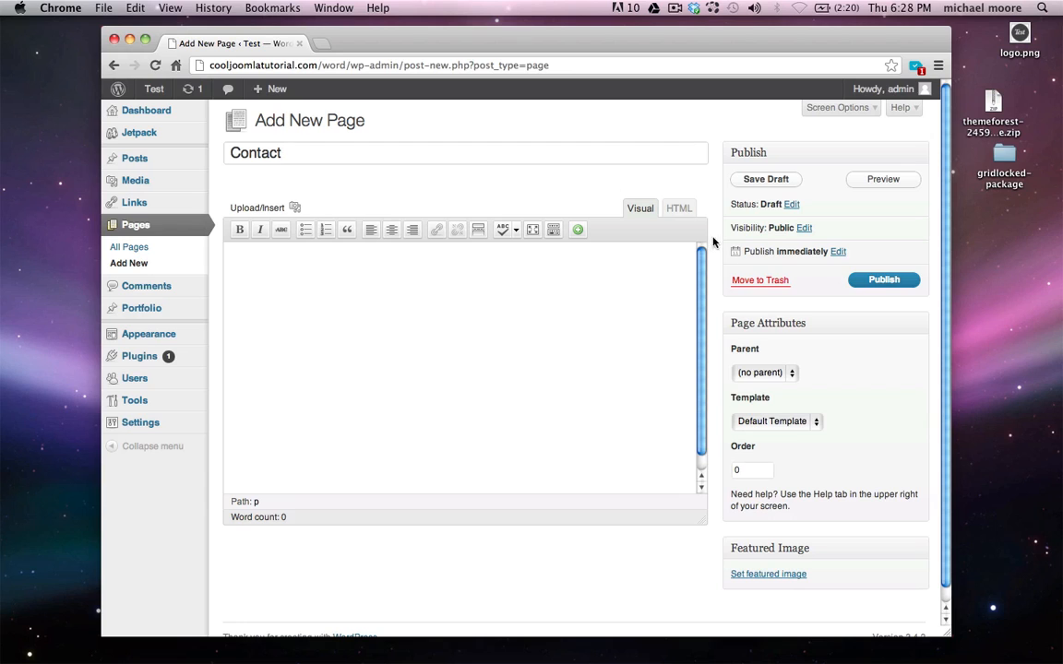
{"action": "left_click", "coordinate": [786, 425]}
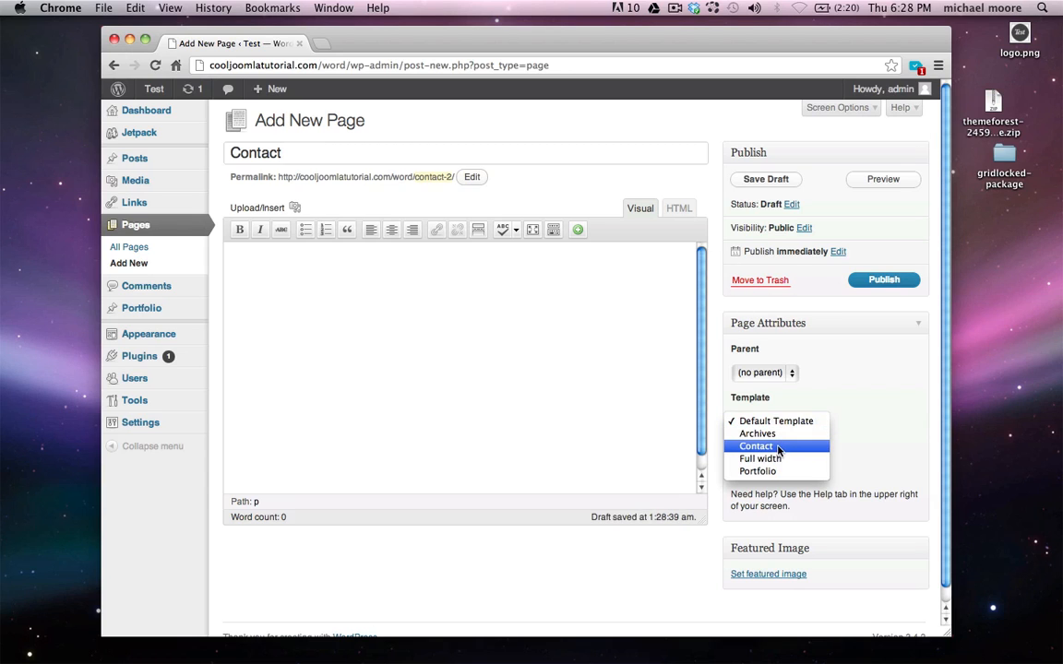
{"action": "left_click", "coordinate": [777, 442]}
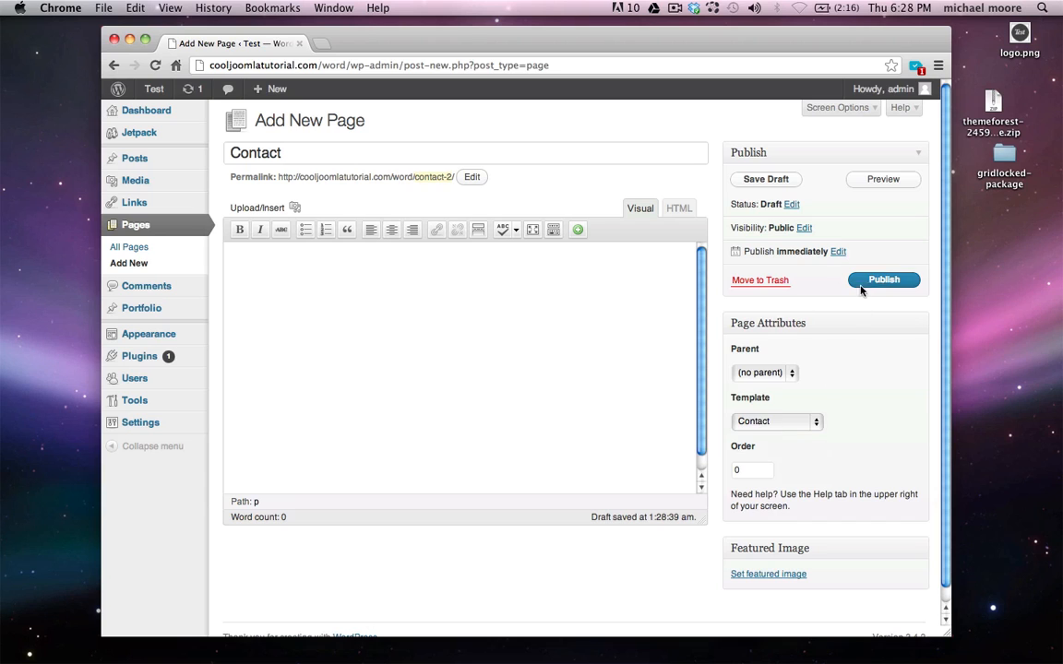
{"action": "left_click", "coordinate": [883, 281]}
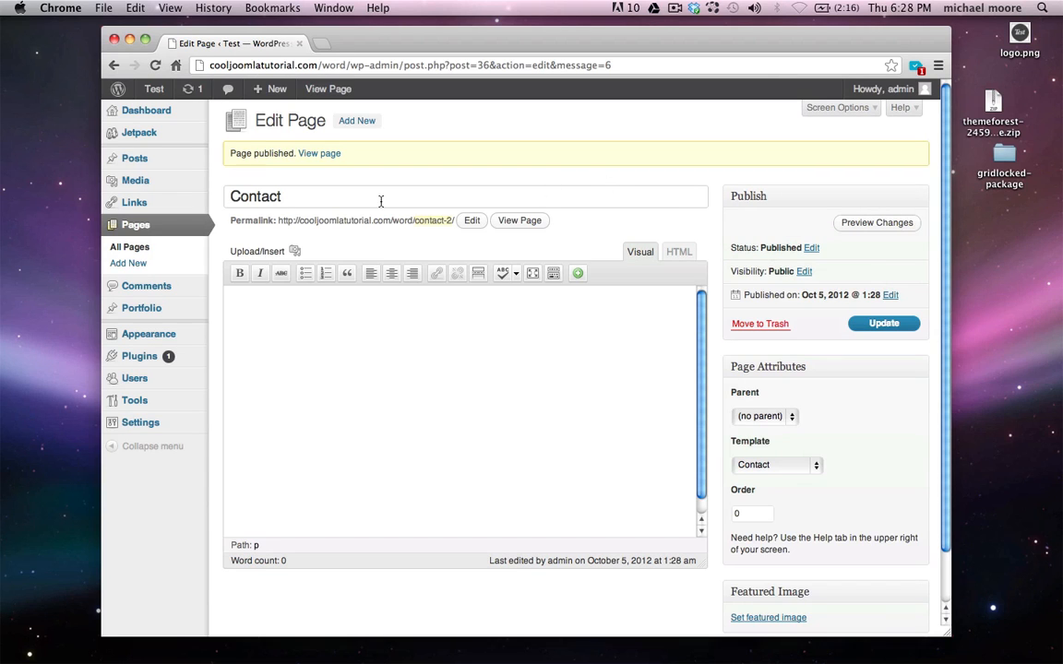
Publish a new page titled 'Blog' with the default template
{"action": "left_click", "coordinate": [357, 123]}
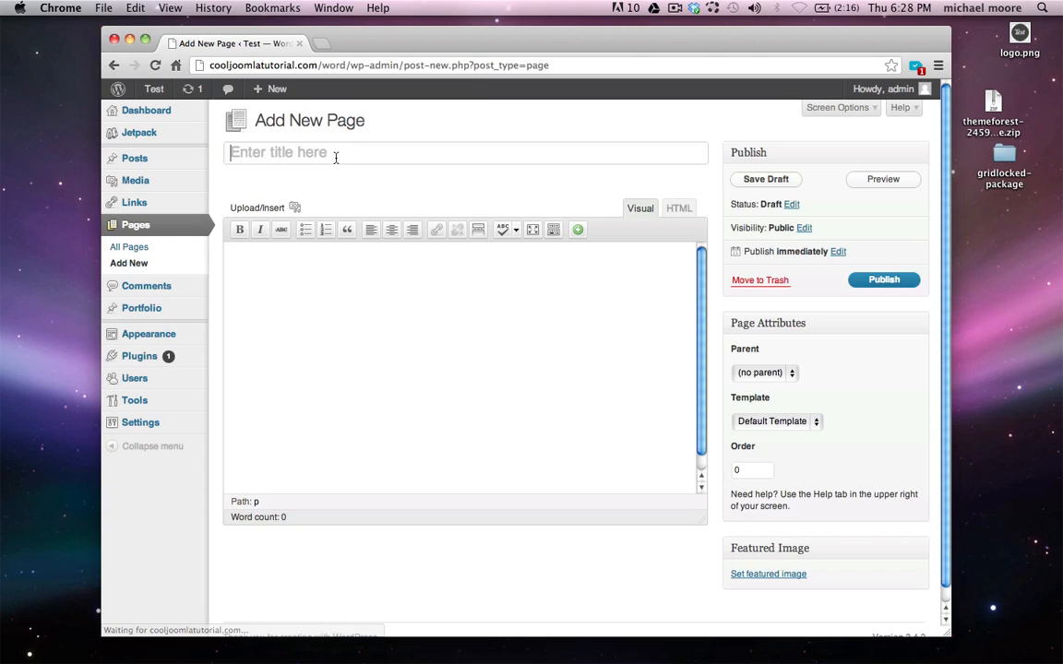
{"action": "type", "text": "Blog"}
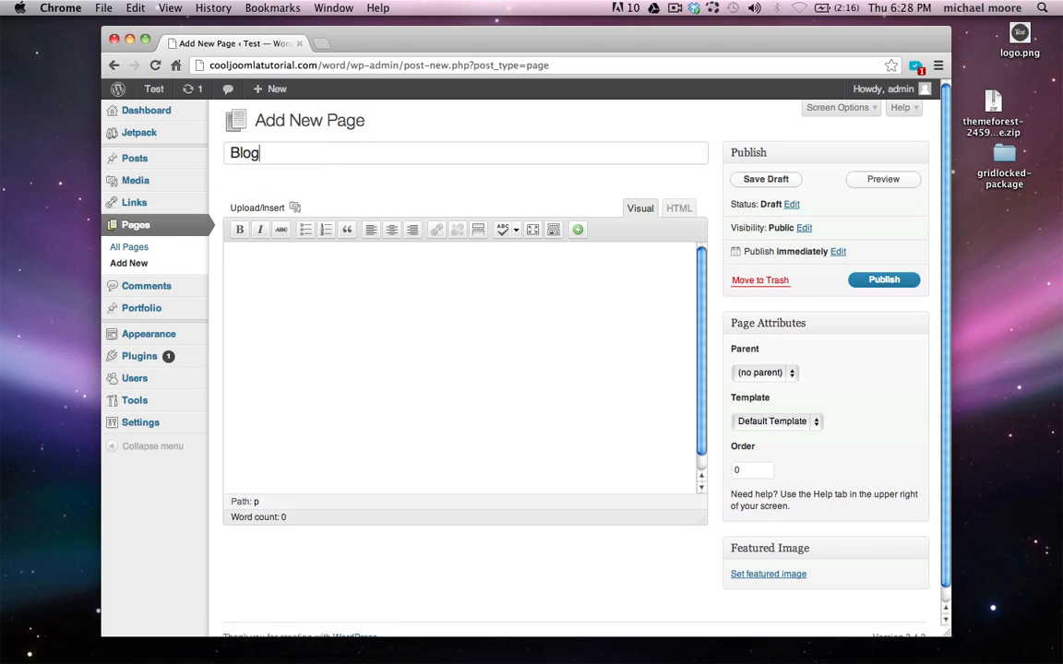
{"action": "left_click", "coordinate": [870, 286]}
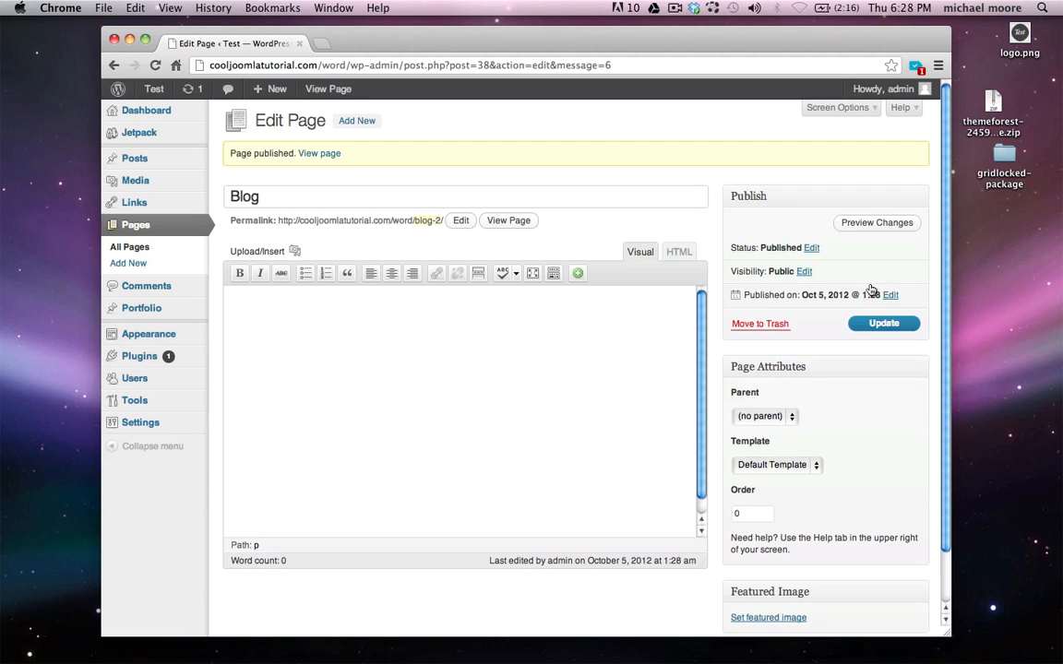
Browse the live site's Portfolio, About, Contact and Blog pages, then return to the admin
{"action": "mouse_move", "coordinate": [154, 89]}
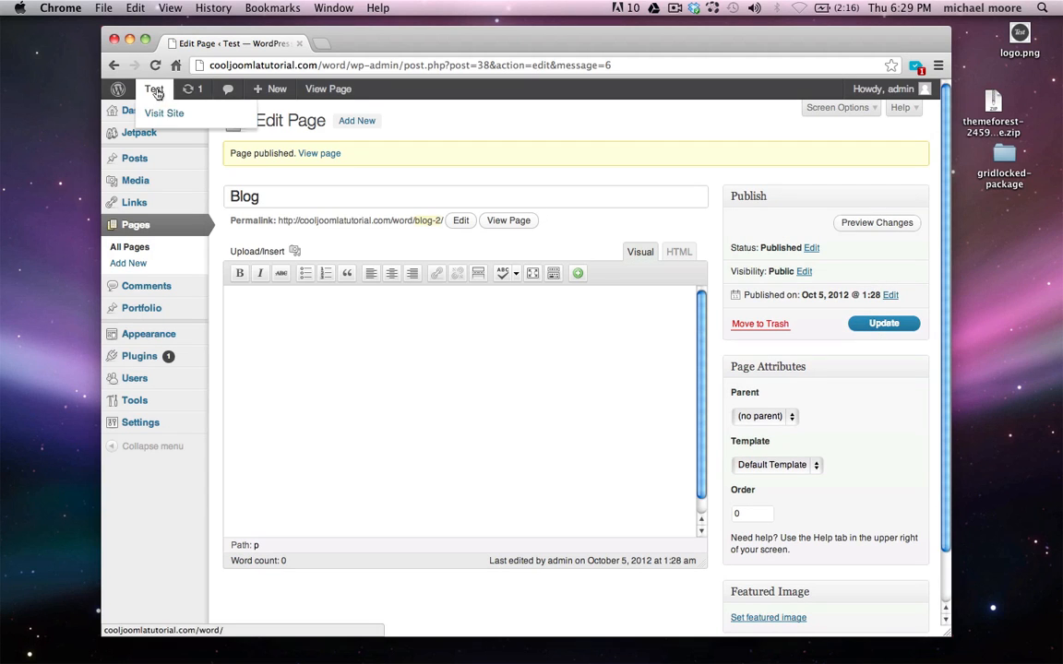
{"action": "left_click", "coordinate": [171, 114]}
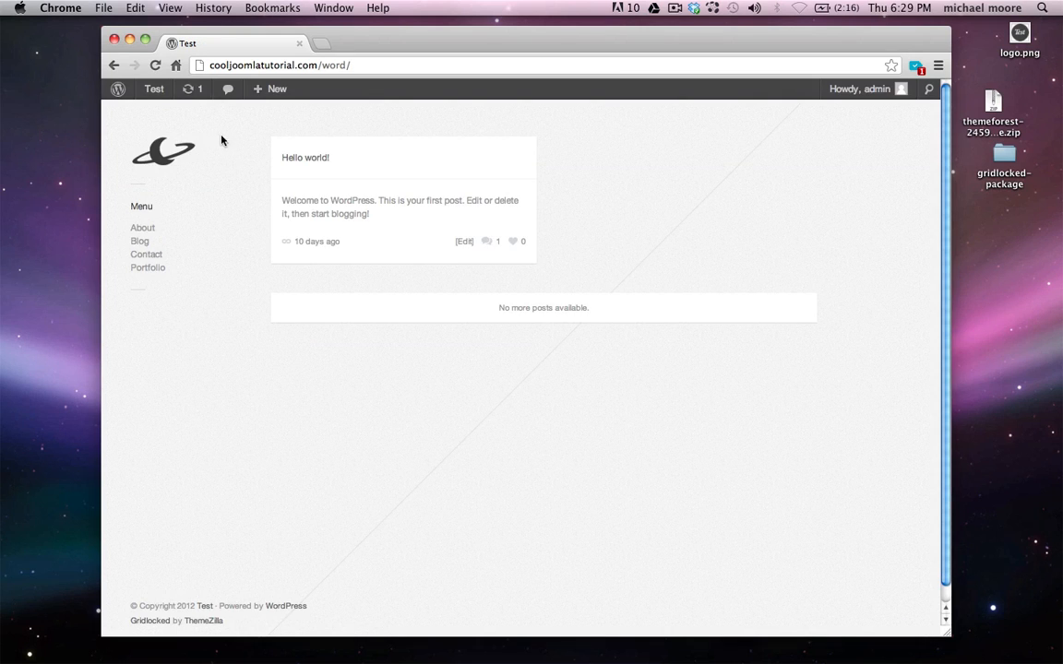
{"action": "left_click", "coordinate": [155, 267]}
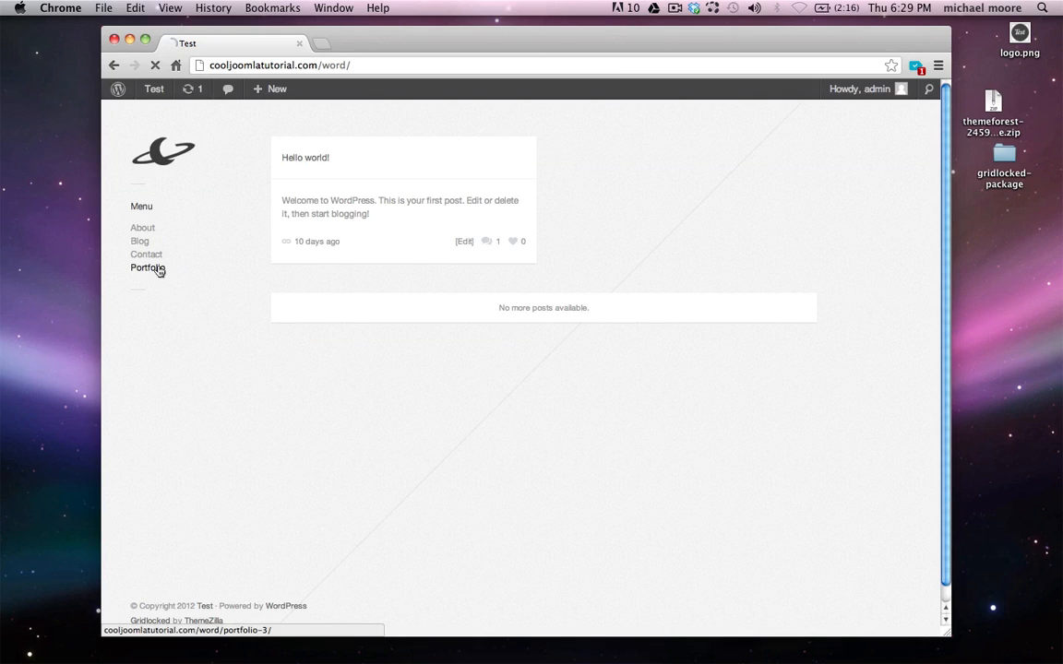
{"action": "left_click", "coordinate": [223, 187]}
{"action": "left_click", "coordinate": [152, 229]}
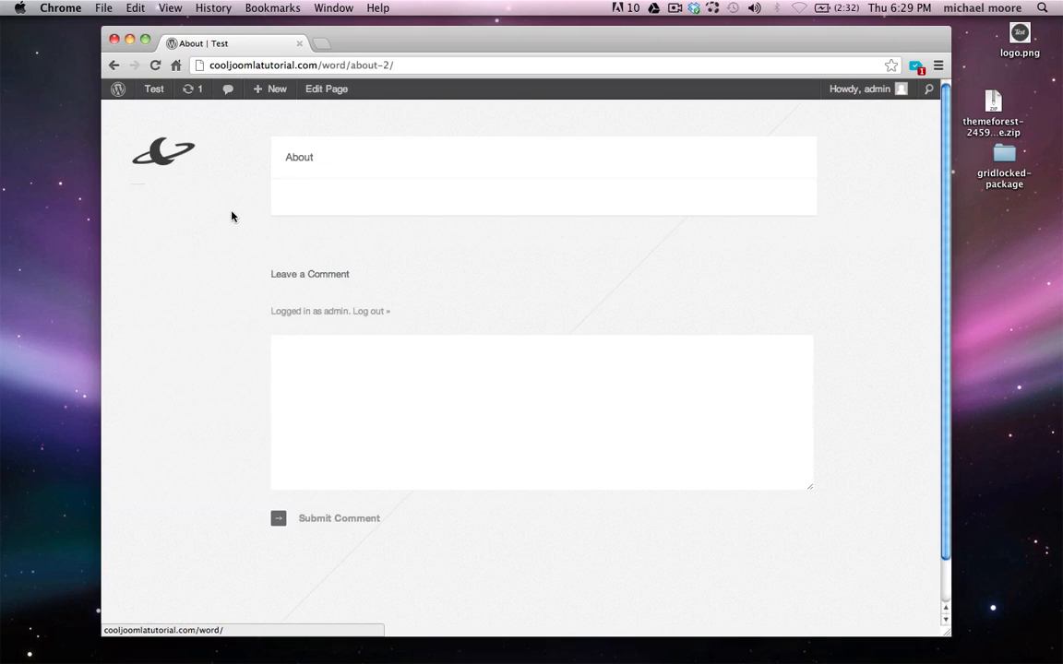
{"action": "key", "text": "super+bracketleft"}
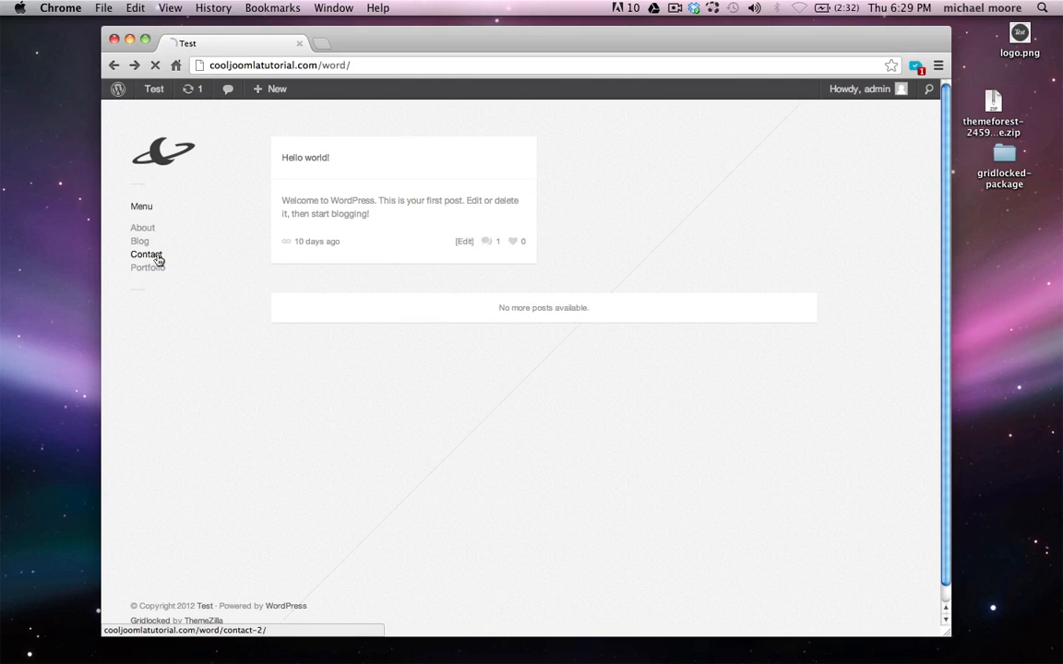
{"action": "left_click", "coordinate": [155, 255]}
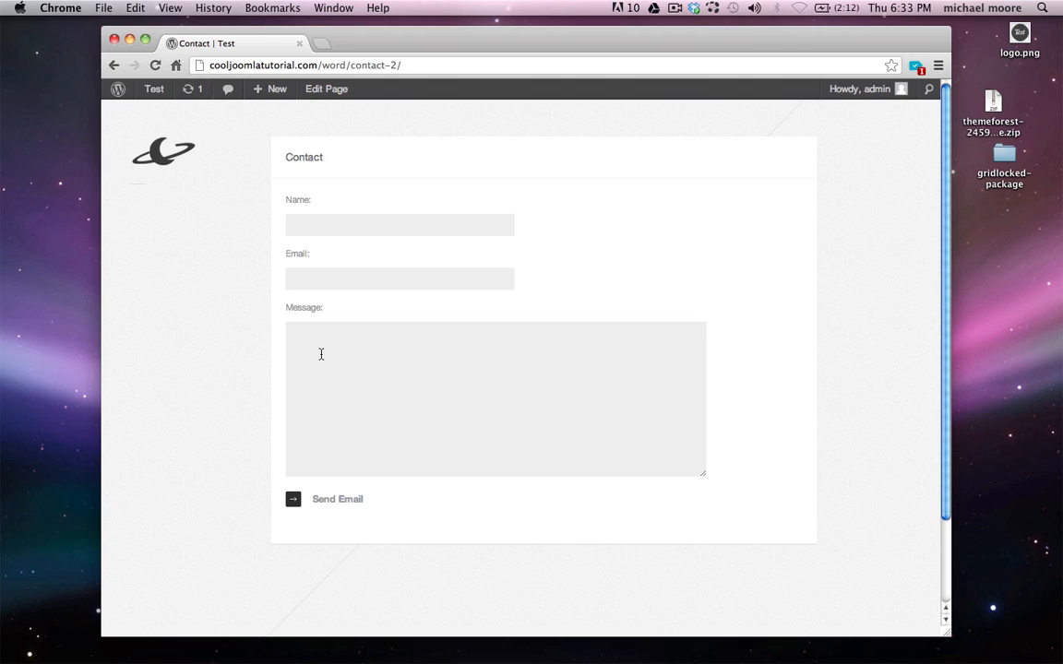
{"action": "key", "text": "super+bracketleft"}
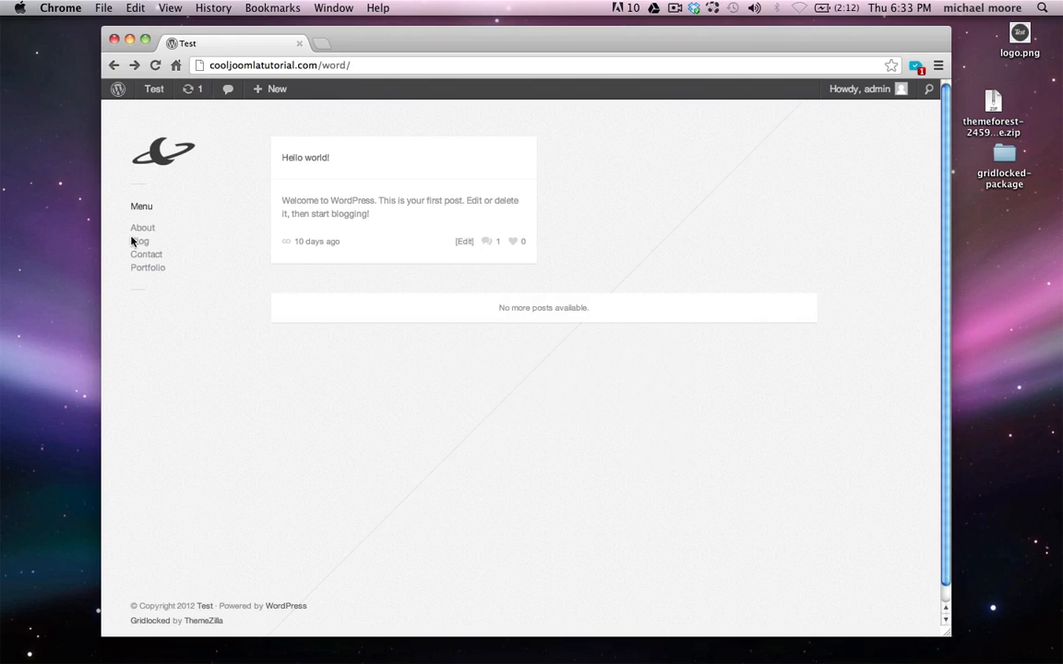
{"action": "left_click", "coordinate": [141, 242]}
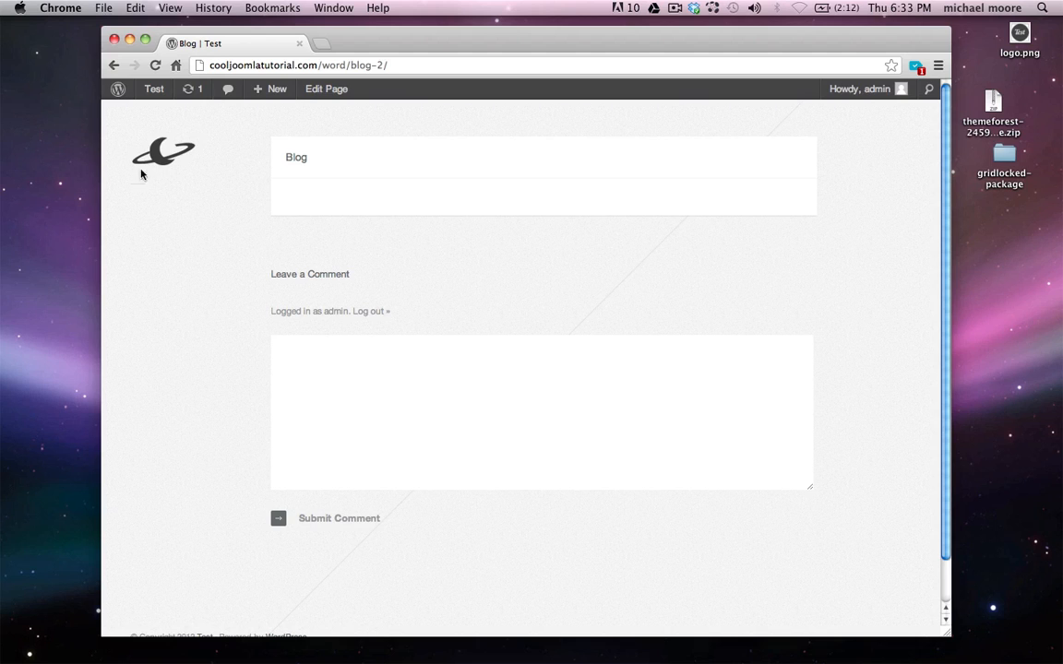
{"action": "left_click", "coordinate": [118, 90]}
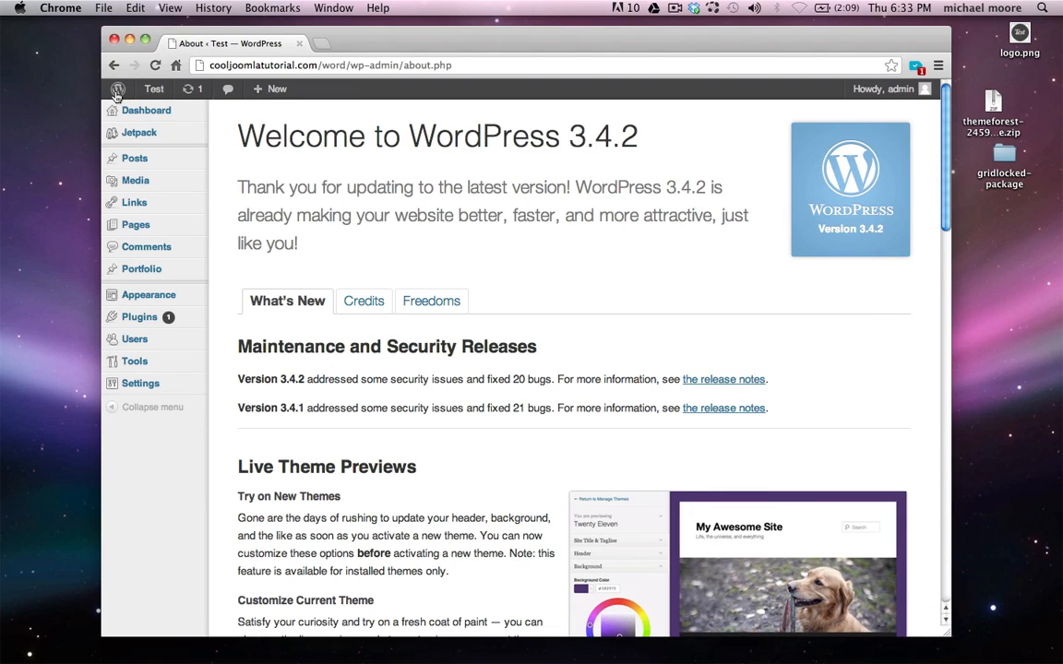
On the Widgets page, add a Pages widget titled 'Menu' to the Page Sidebar
{"action": "mouse_move", "coordinate": [166, 300]}
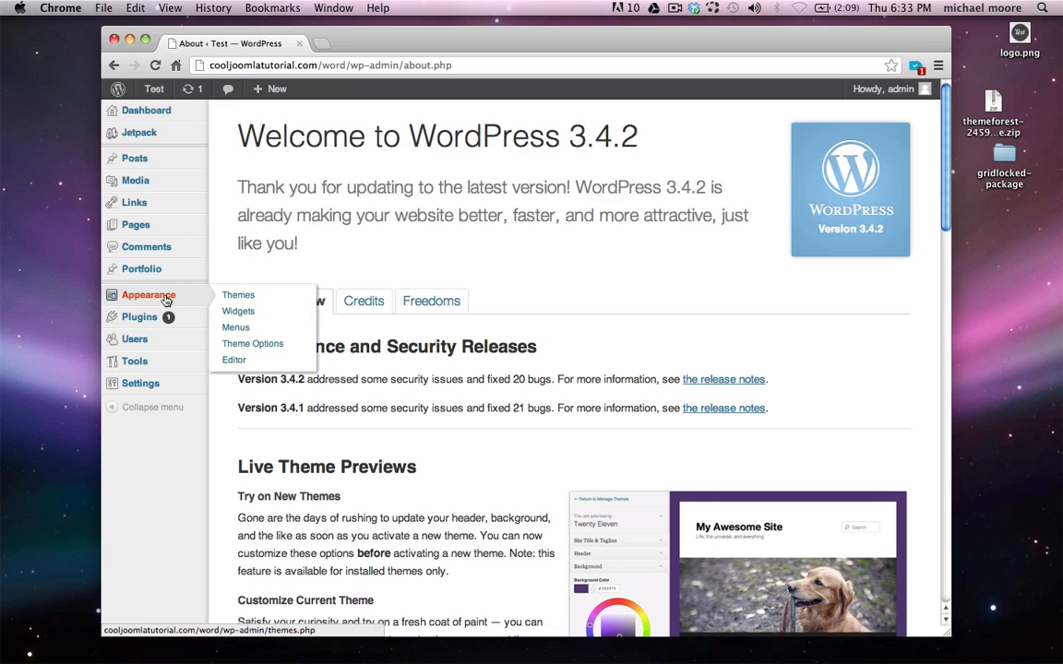
{"action": "left_click", "coordinate": [239, 310]}
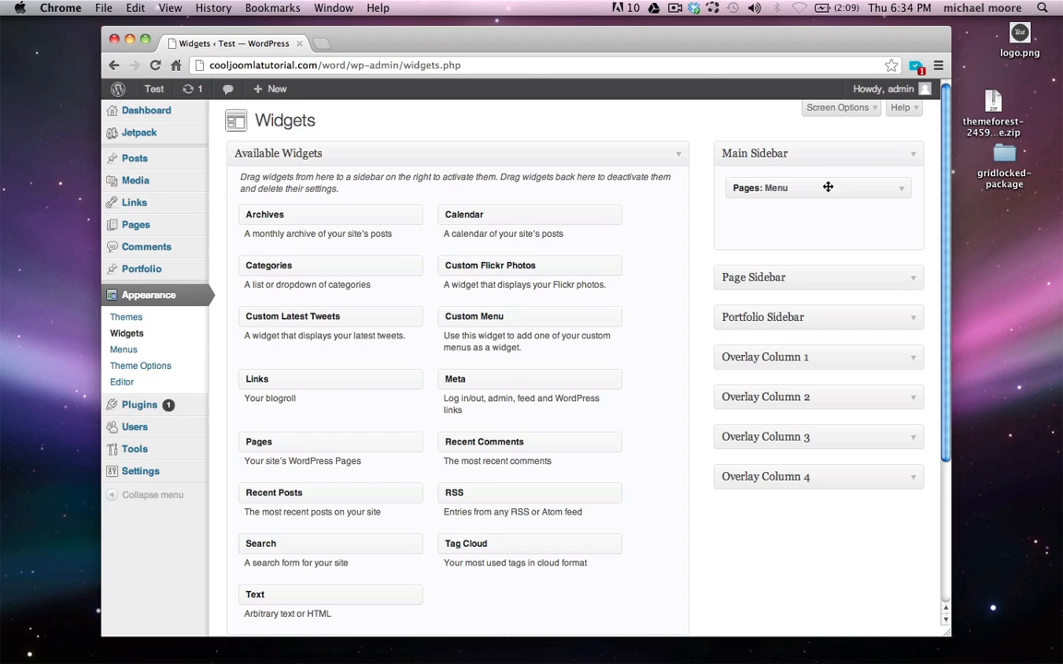
{"action": "left_click", "coordinate": [914, 278]}
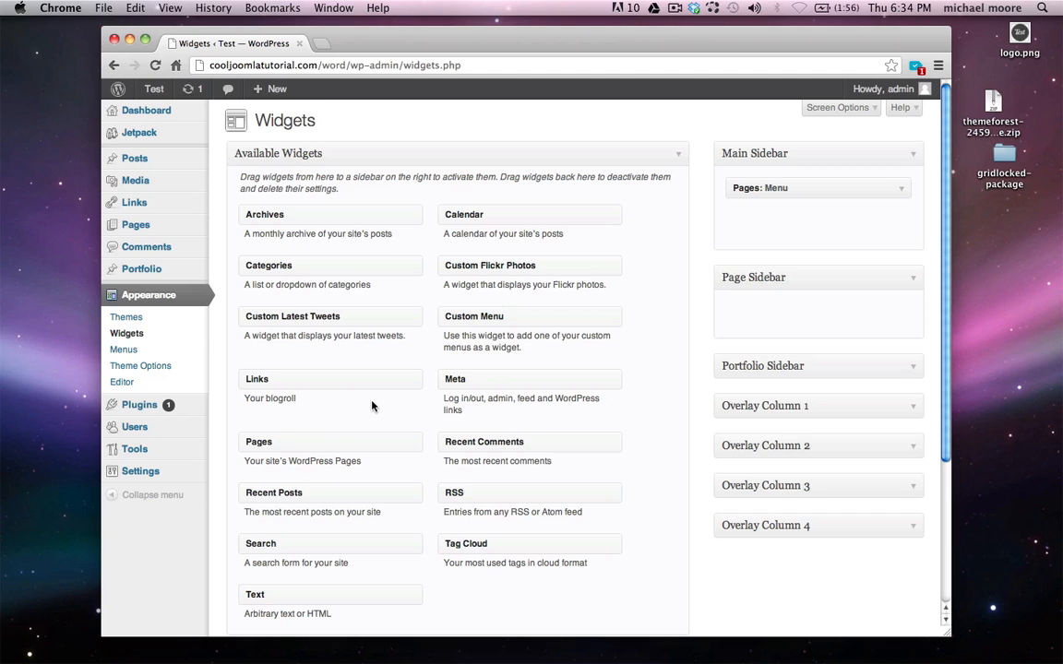
{"action": "left_click_drag", "start_coordinate": [265, 445], "coordinate": [790, 307]}
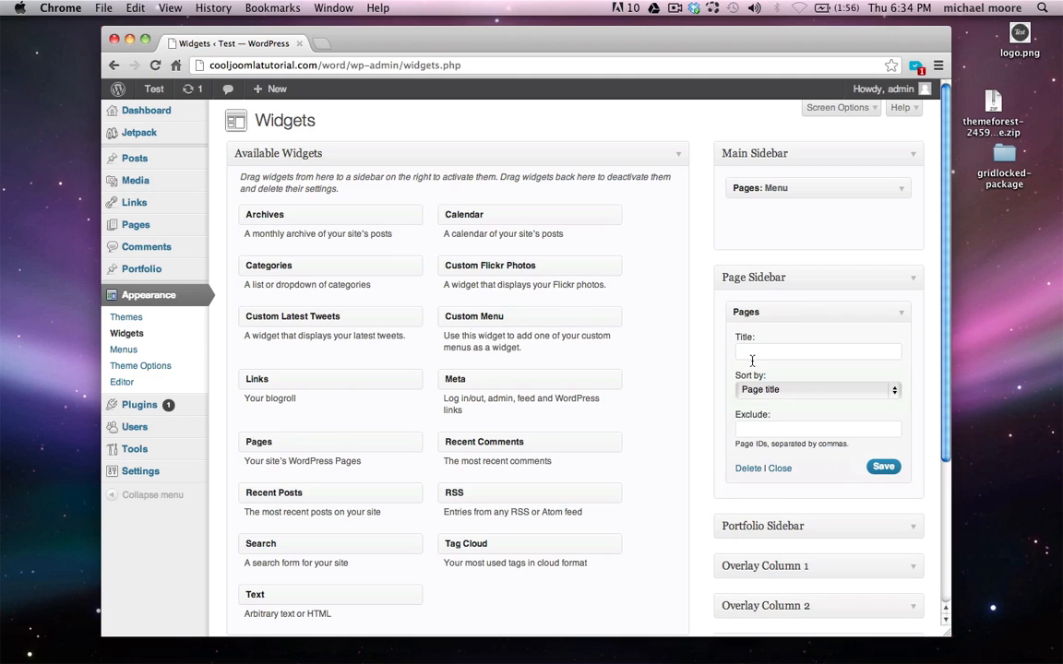
{"action": "left_click", "coordinate": [752, 351]}
{"action": "type", "text": "Menu"}
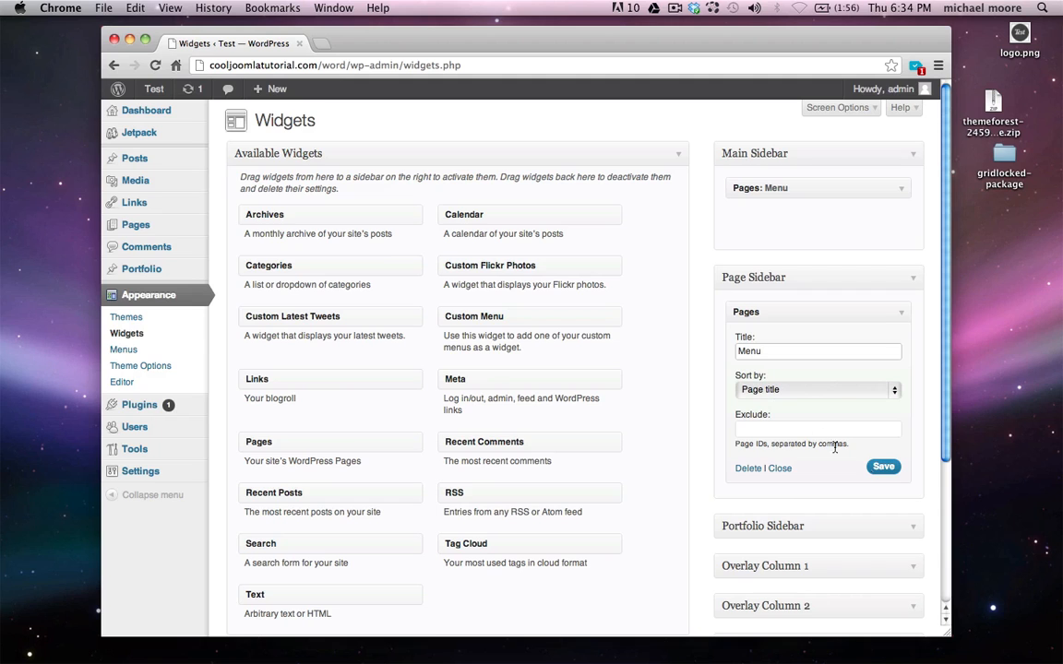
{"action": "left_click", "coordinate": [884, 467]}
Add a Pages widget titled 'Menu' to the Portfolio Sidebar and save it
{"action": "scroll", "coordinate": [683, 434], "scroll_direction": "down", "scroll_amount": 2}
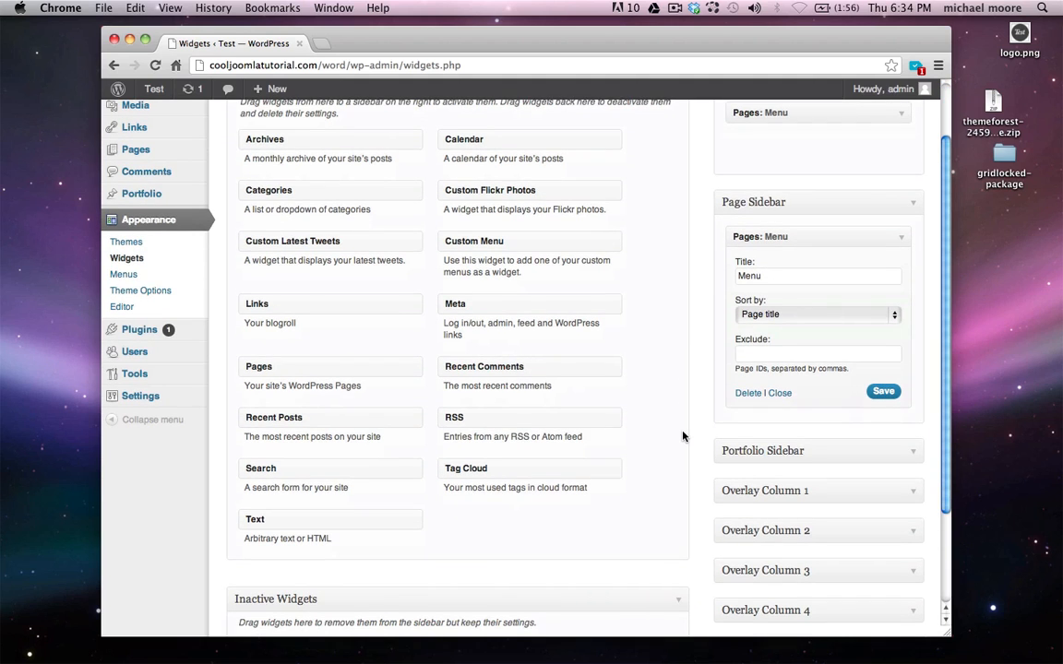
{"action": "left_click", "coordinate": [908, 455]}
{"action": "scroll", "coordinate": [621, 489], "scroll_direction": "down", "scroll_amount": 1}
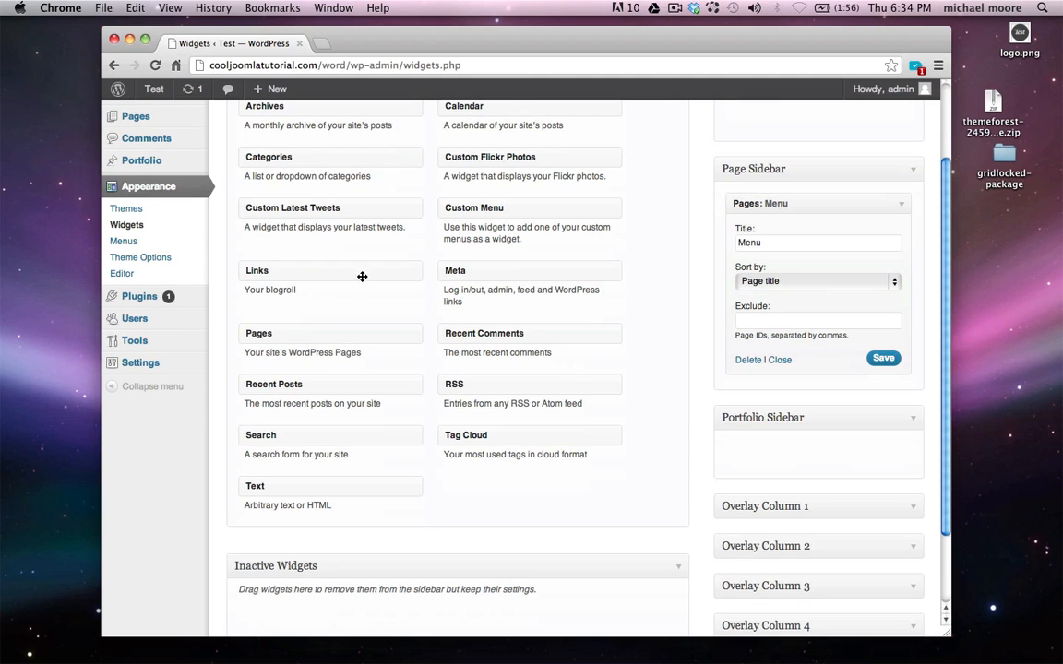
{"action": "left_click_drag", "start_coordinate": [249, 335], "coordinate": [766, 408]}
{"action": "left_click", "coordinate": [769, 492]}
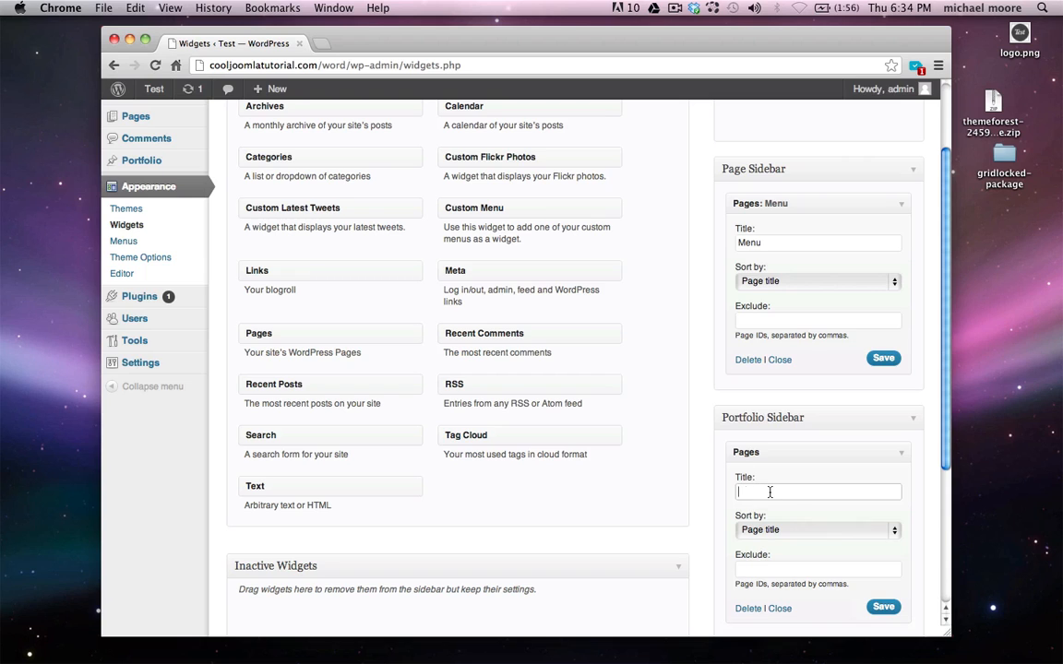
{"action": "type", "text": "Menu"}
{"action": "scroll", "coordinate": [785, 487], "scroll_direction": "down", "scroll_amount": 1}
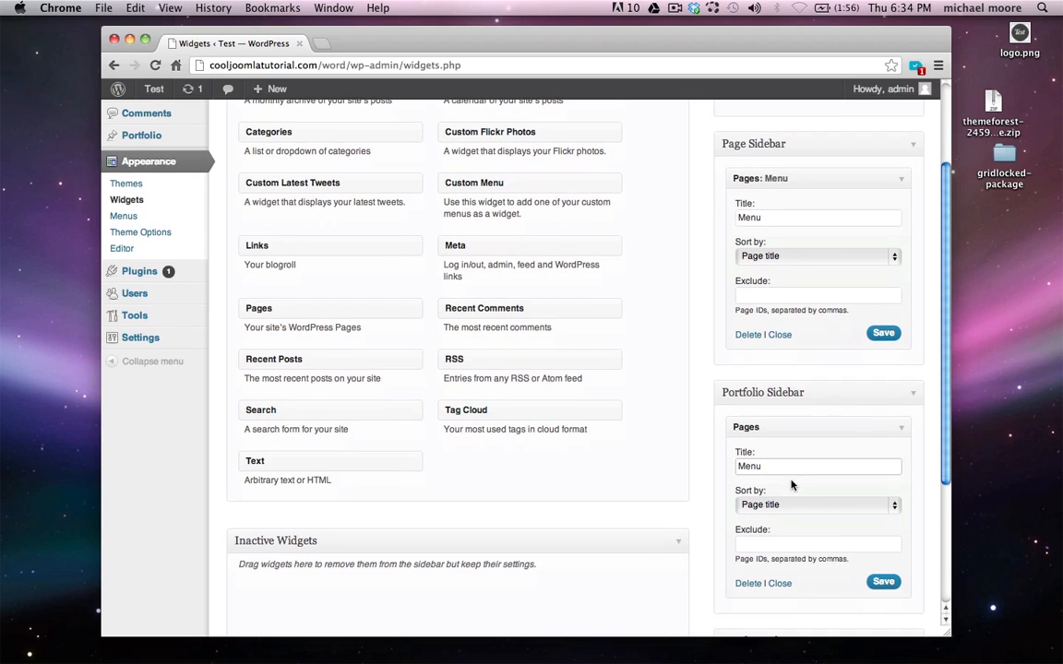
{"action": "left_click", "coordinate": [880, 581]}
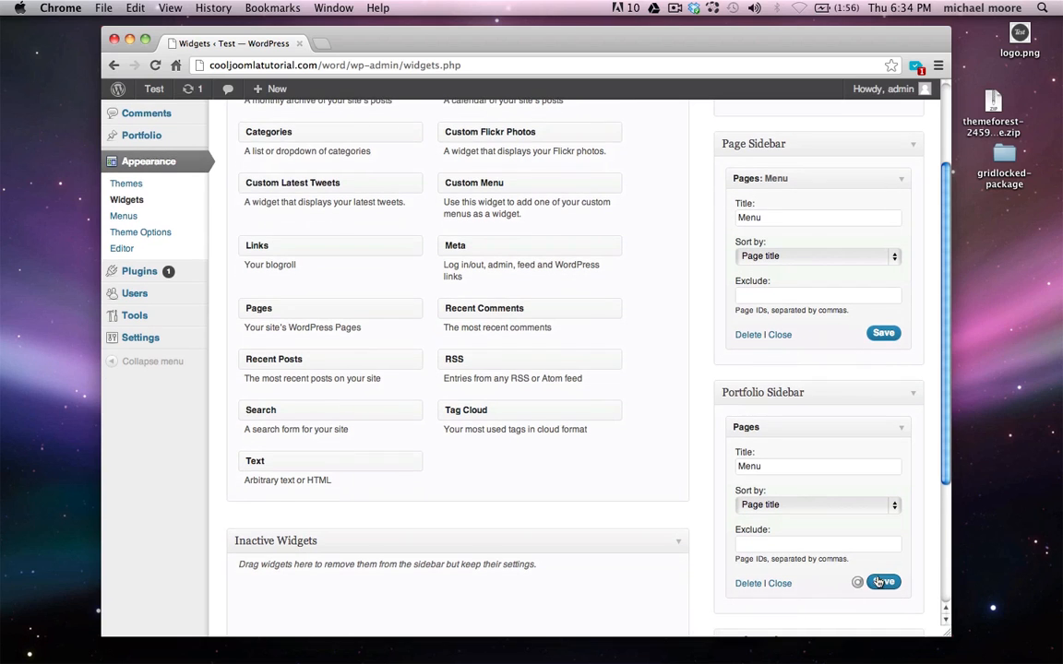
Visit About, Blog, Contact and Portfolio via the site's Menu, noting the Skills heading, then return to admin
{"action": "mouse_move", "coordinate": [153, 91]}
{"action": "left_click", "coordinate": [159, 118]}
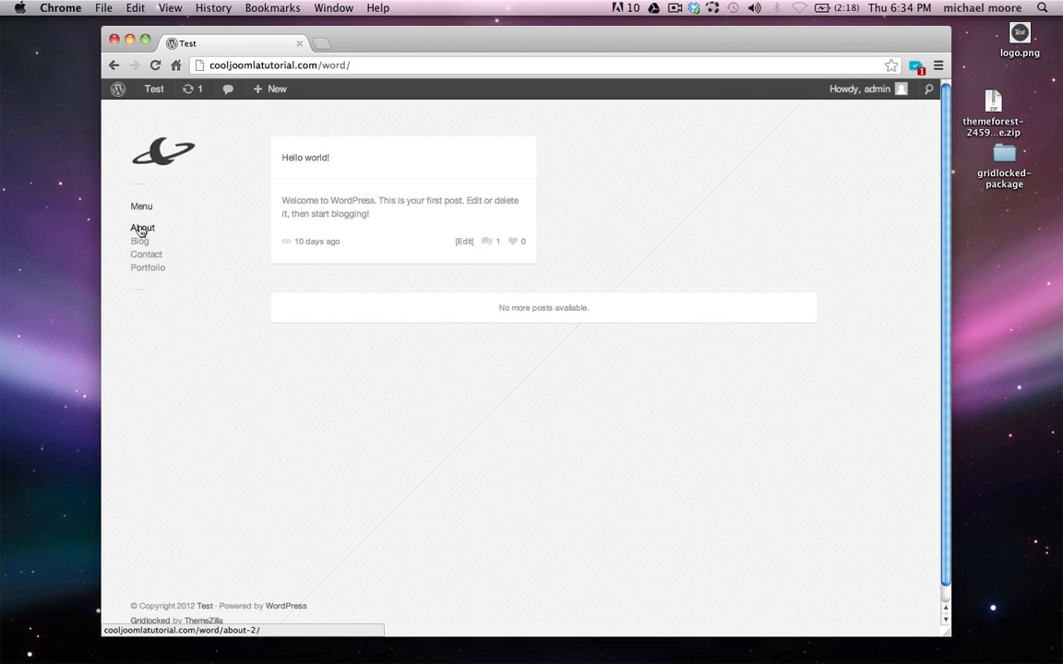
{"action": "left_click", "coordinate": [141, 229]}
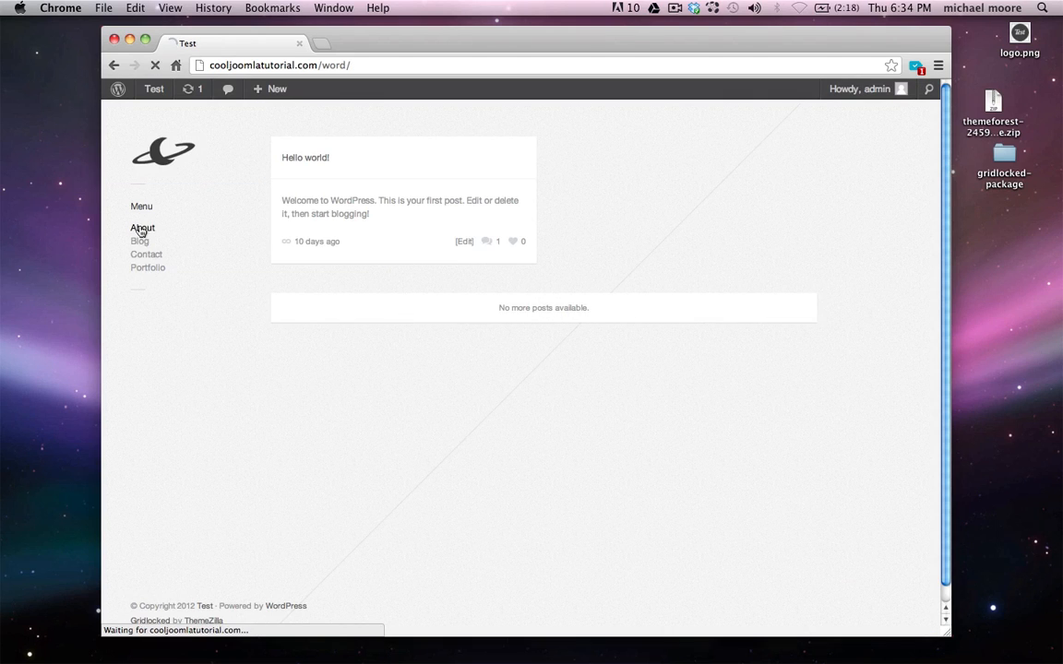
{"action": "left_click", "coordinate": [141, 242]}
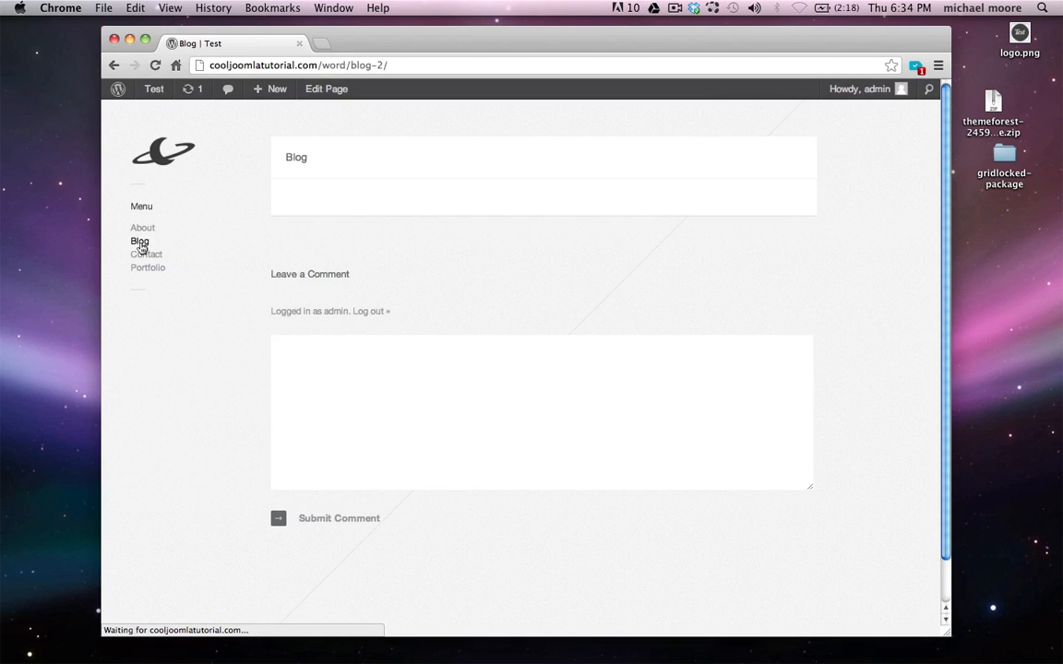
{"action": "left_click", "coordinate": [143, 256]}
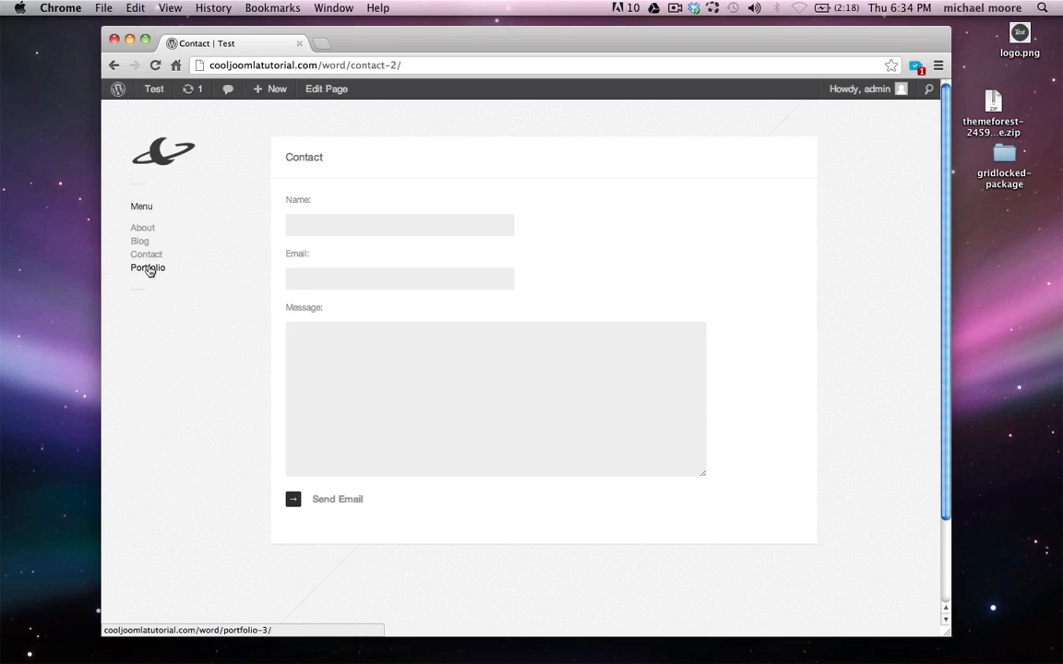
{"action": "left_click", "coordinate": [148, 268]}
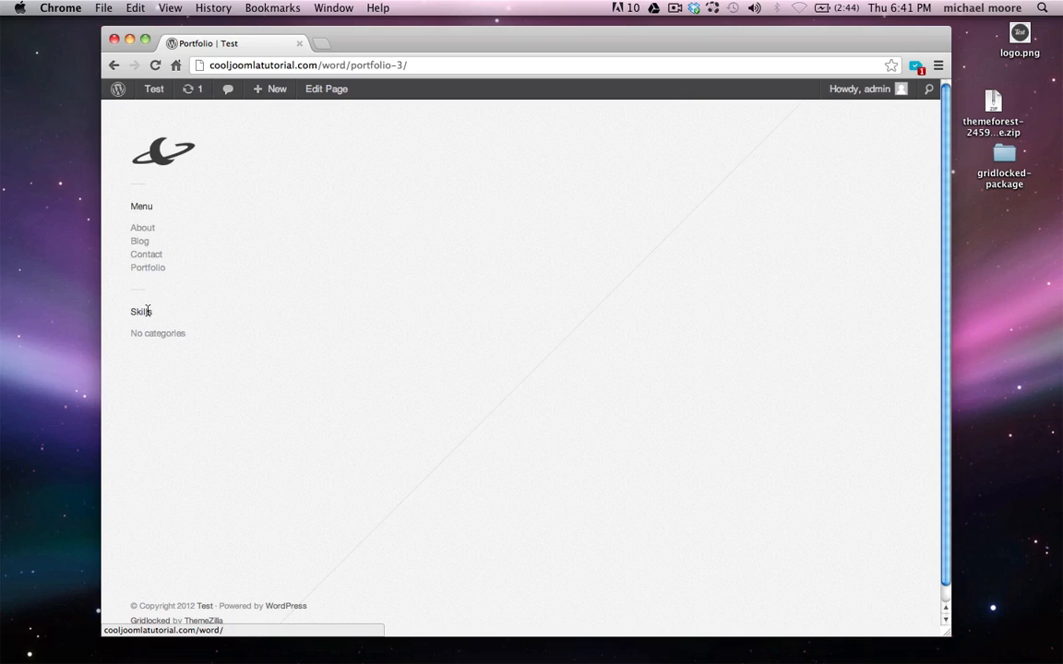
{"action": "double_click", "coordinate": [138, 312]}
{"action": "left_click", "coordinate": [140, 314]}
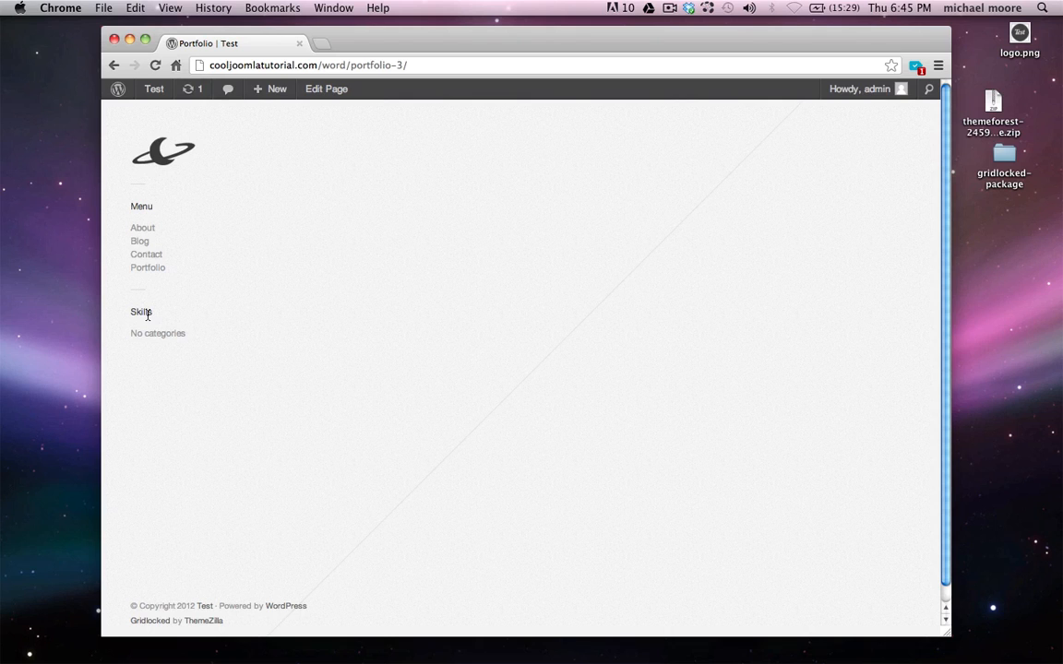
{"action": "left_click", "coordinate": [118, 89]}
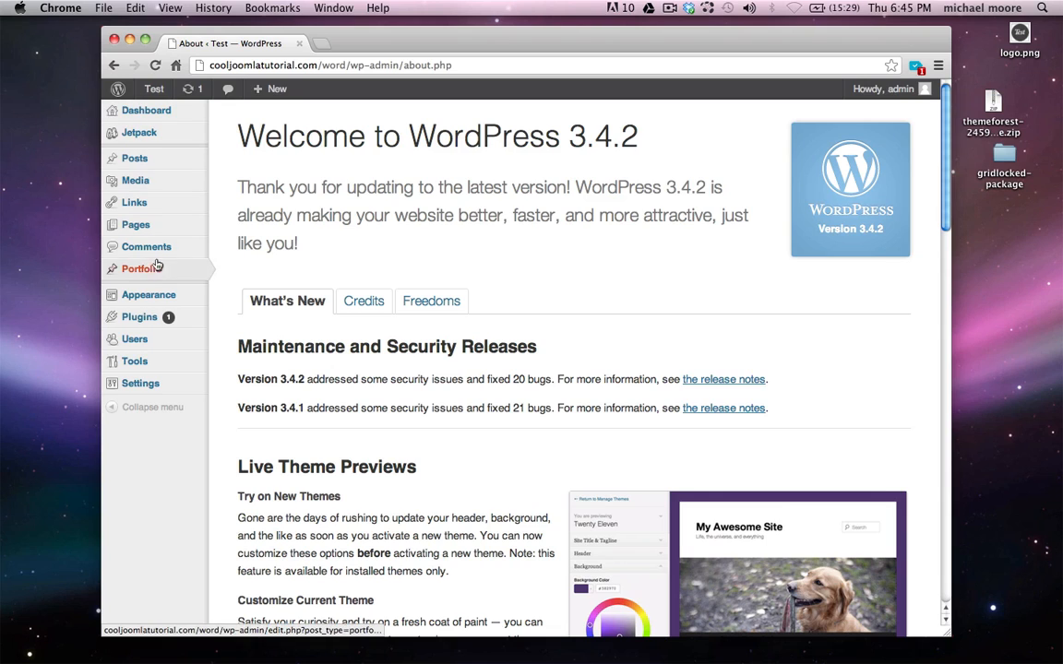
Open the empty Portfolio items list and start a new portfolio item with Add New
{"action": "mouse_move", "coordinate": [157, 277]}
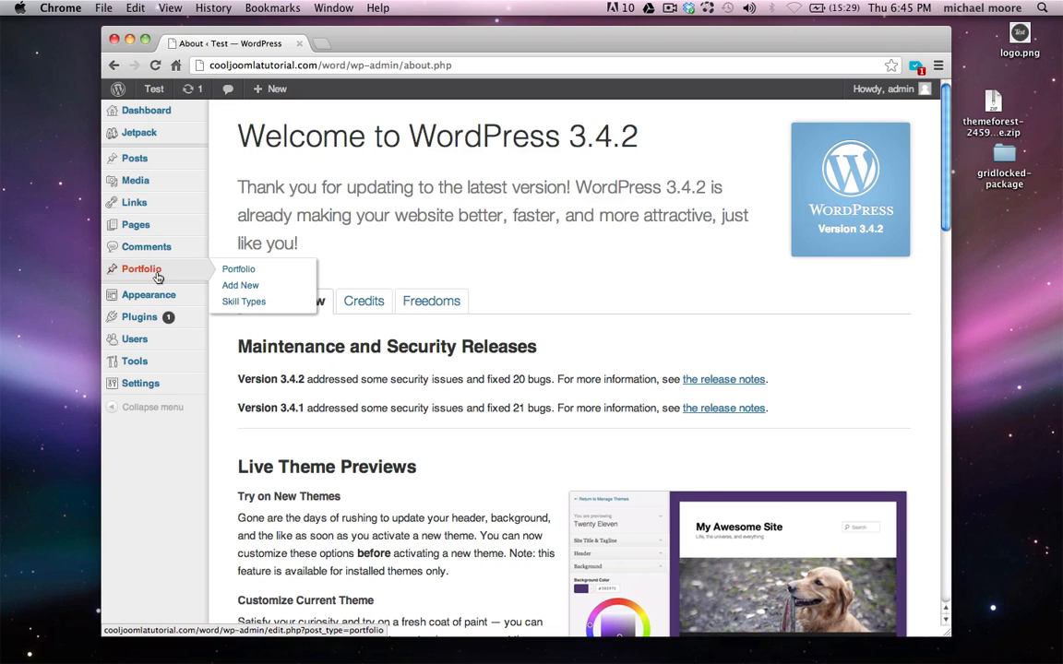
{"action": "left_click", "coordinate": [157, 277]}
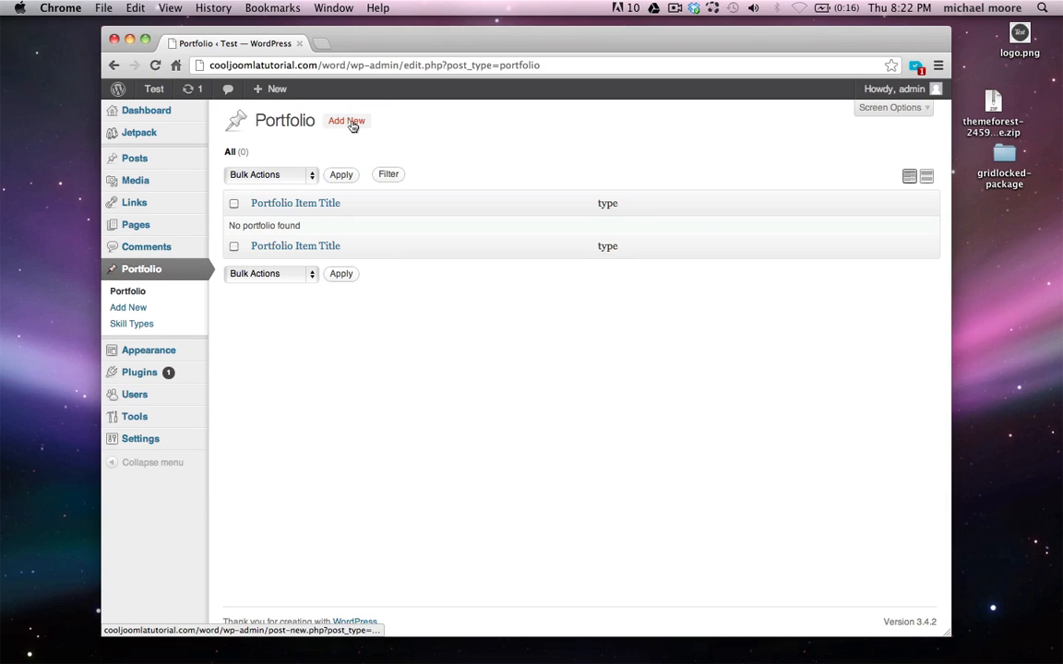
{"action": "left_click", "coordinate": [351, 123]}
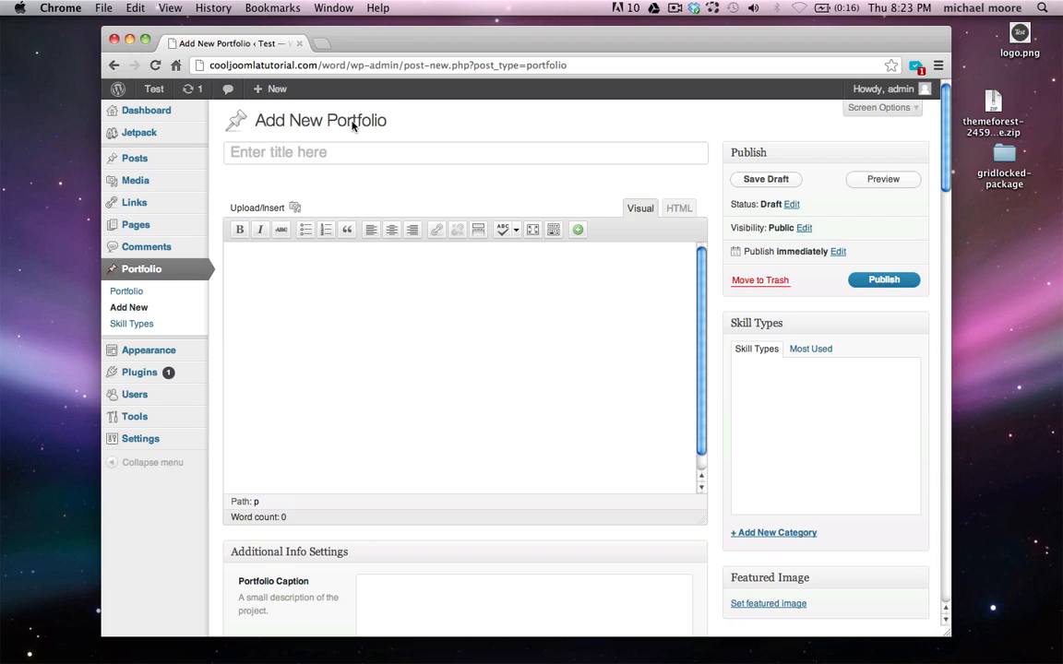
Title the new portfolio item 'Pools'
{"action": "type", "text": "Pools"}
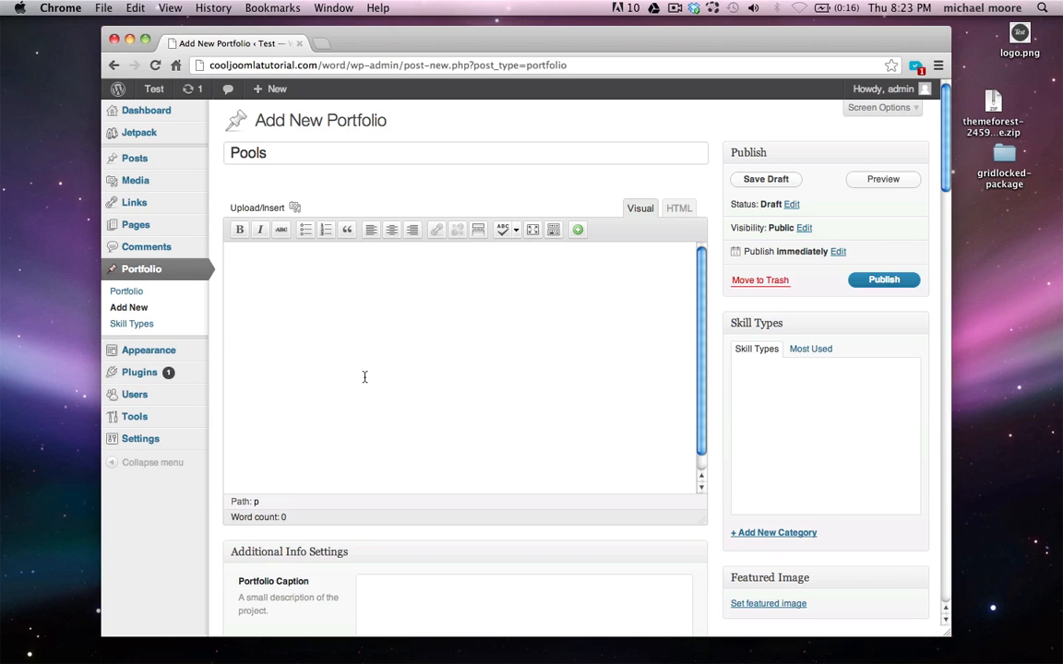
{"action": "left_click", "coordinate": [305, 313]}
{"action": "scroll", "coordinate": [363, 349], "scroll_direction": "down", "scroll_amount": 2}
{"action": "scroll", "coordinate": [363, 349], "scroll_direction": "down", "scroll_amount": 1}
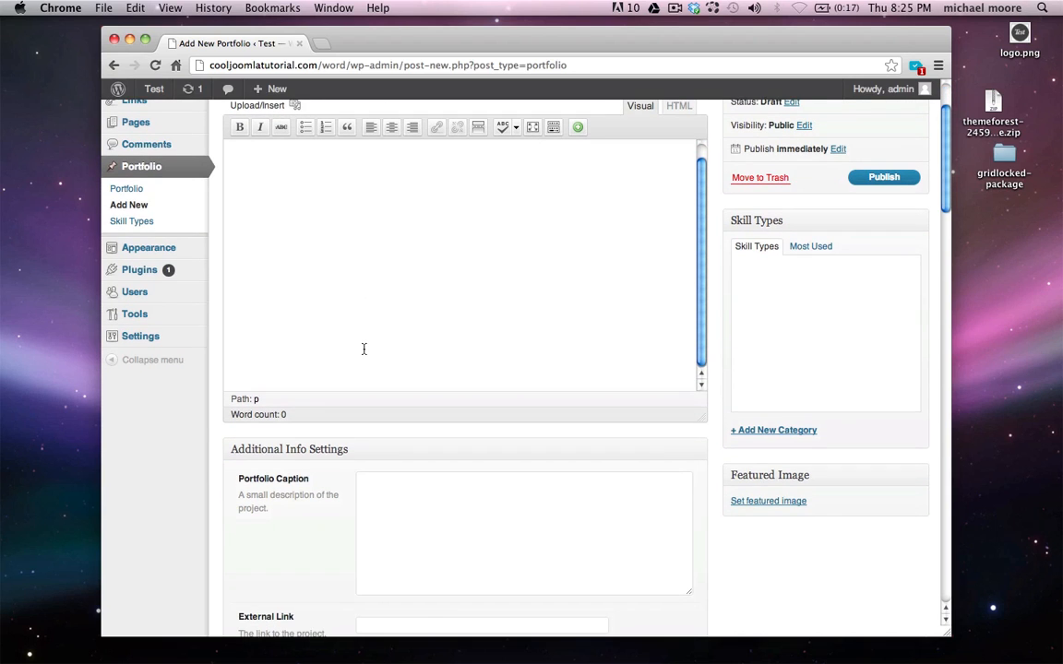
{"action": "scroll", "coordinate": [364, 349], "scroll_direction": "down", "scroll_amount": 3}
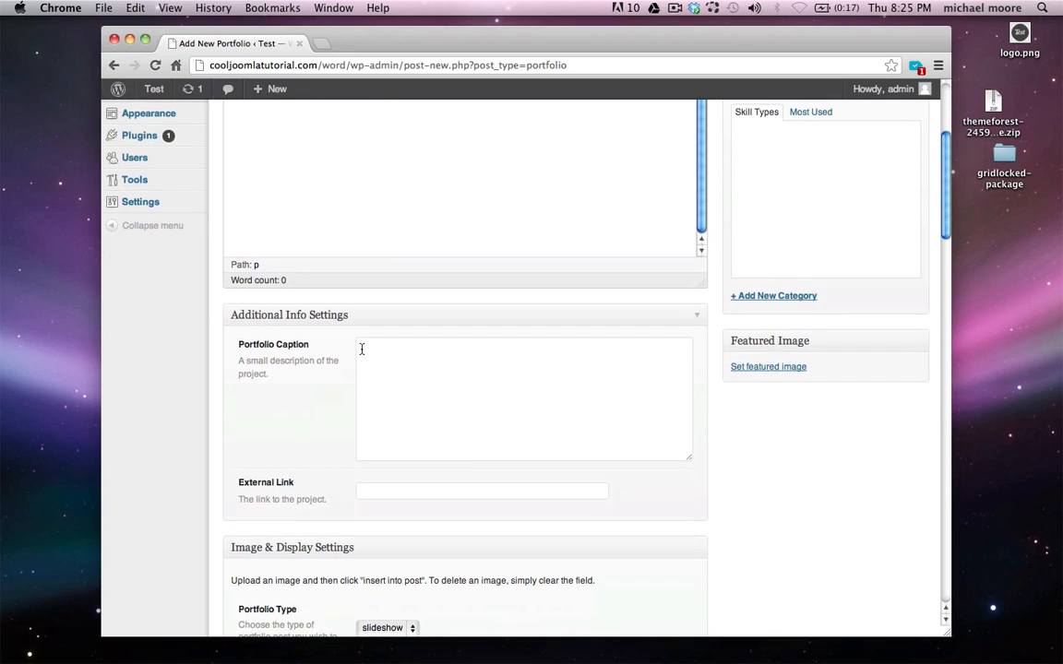
{"action": "scroll", "coordinate": [249, 398], "scroll_direction": "down", "scroll_amount": 1}
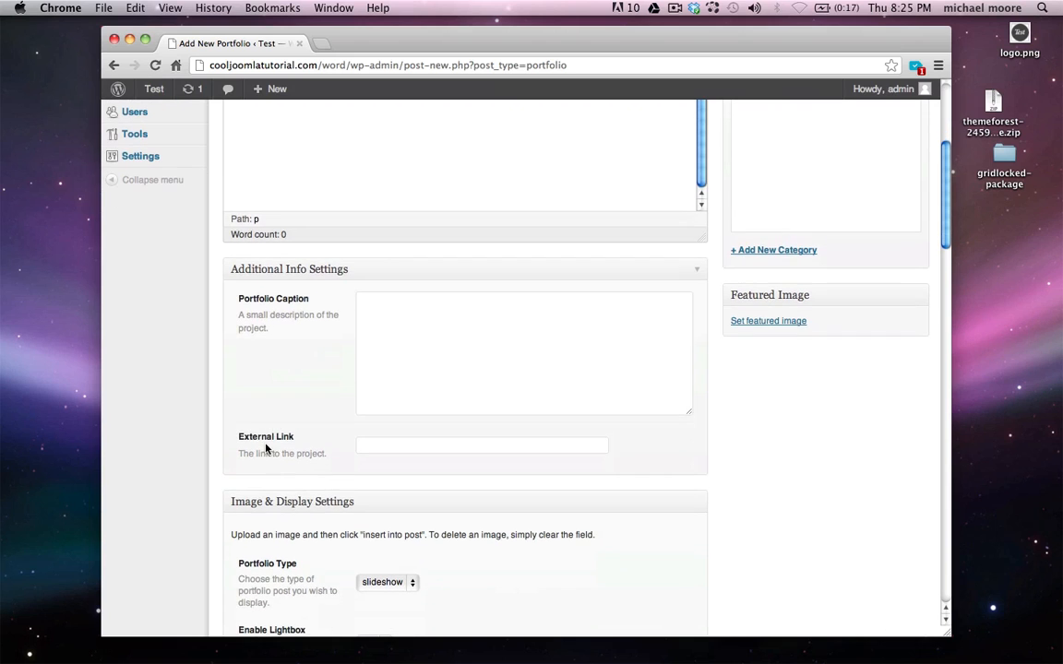
{"action": "scroll", "coordinate": [291, 447], "scroll_direction": "down", "scroll_amount": 3}
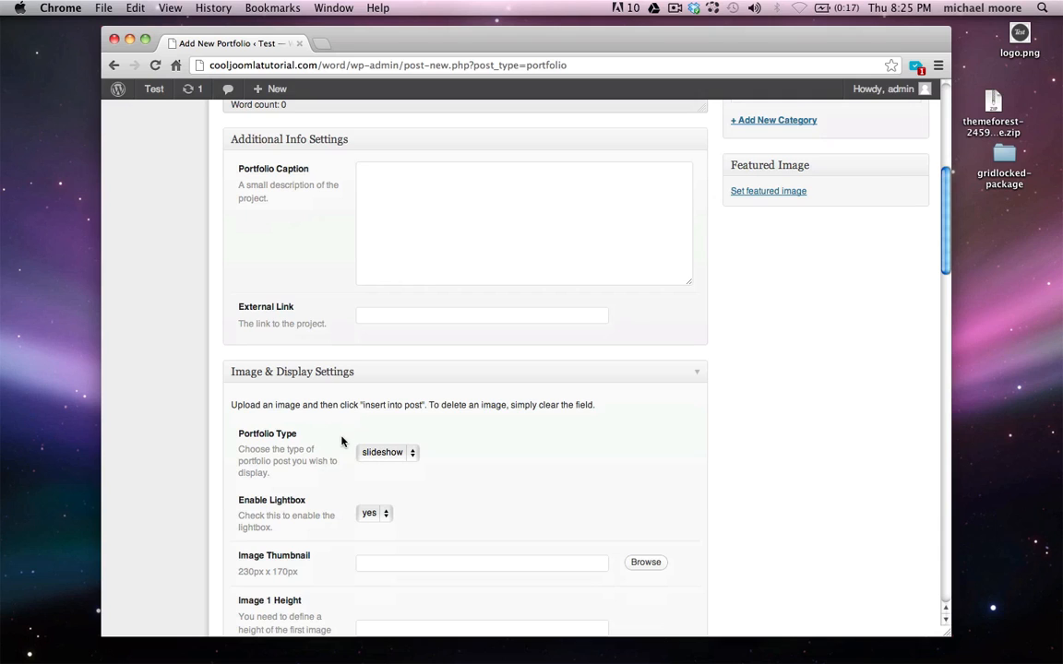
Review the Portfolio Type choices, keeping slideshow, then open a new browser tab
{"action": "left_click", "coordinate": [387, 452]}
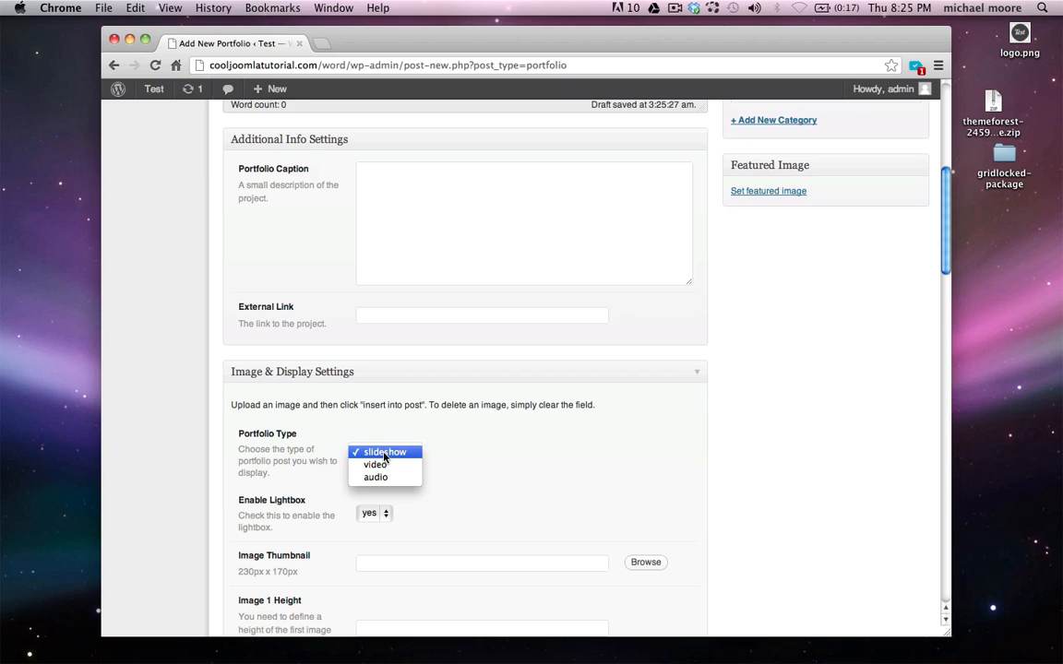
{"action": "left_click", "coordinate": [384, 452]}
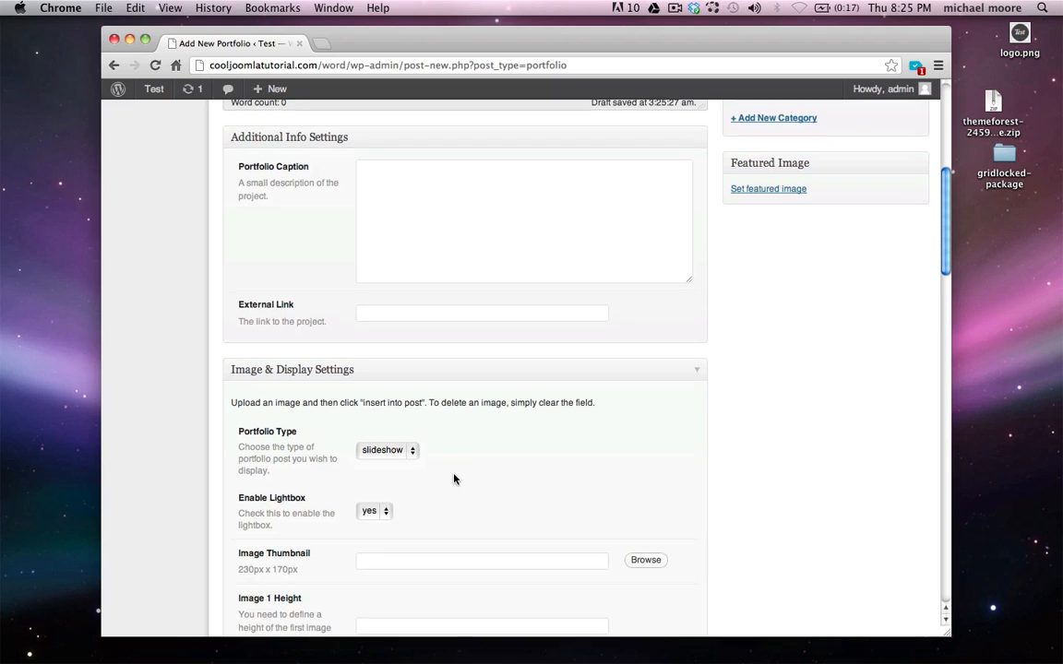
{"action": "scroll", "coordinate": [453, 479], "scroll_direction": "down", "scroll_amount": 1}
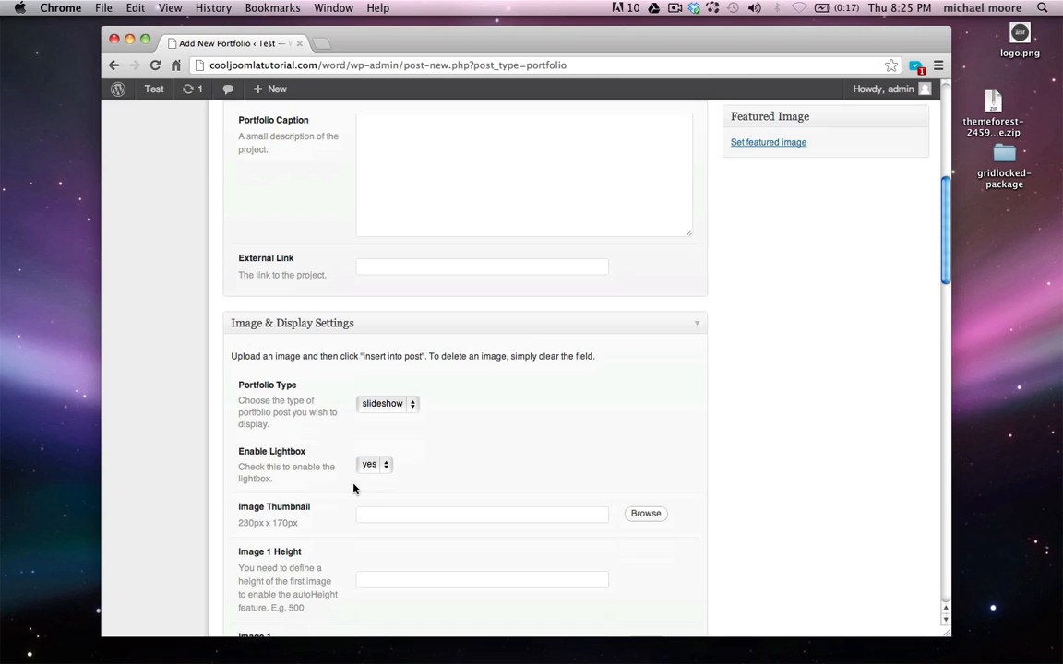
{"action": "scroll", "coordinate": [353, 488], "scroll_direction": "down", "scroll_amount": 2}
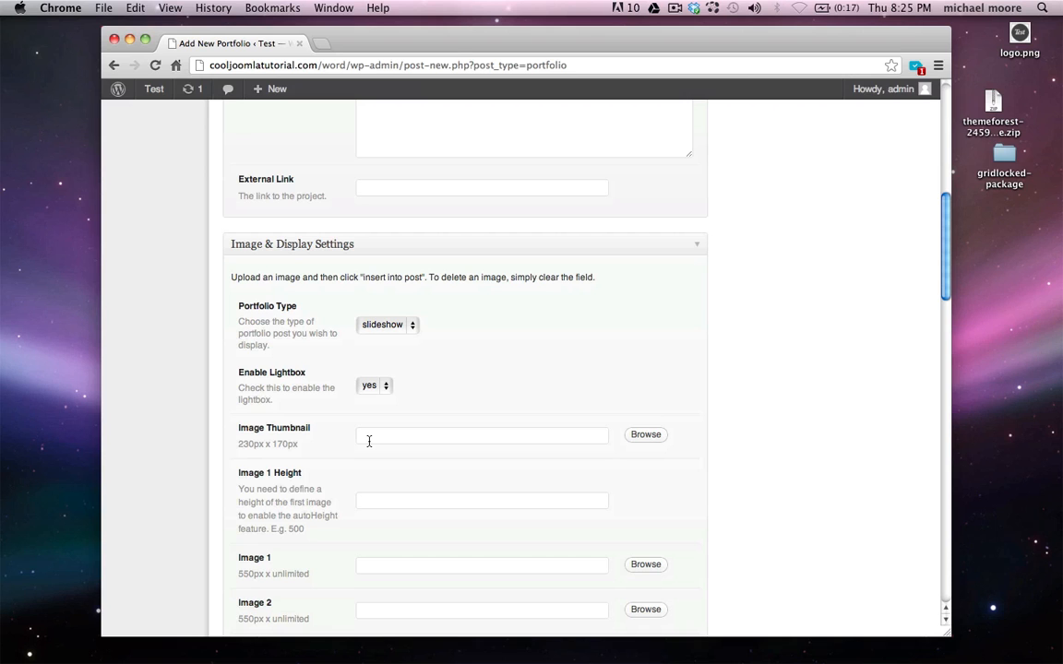
{"action": "key", "text": "super+t"}
Load pixlr.com, launch Pixlr Editor and open poolfeatured.jpg from the thumbs folder
{"action": "type", "text": "pixl"}
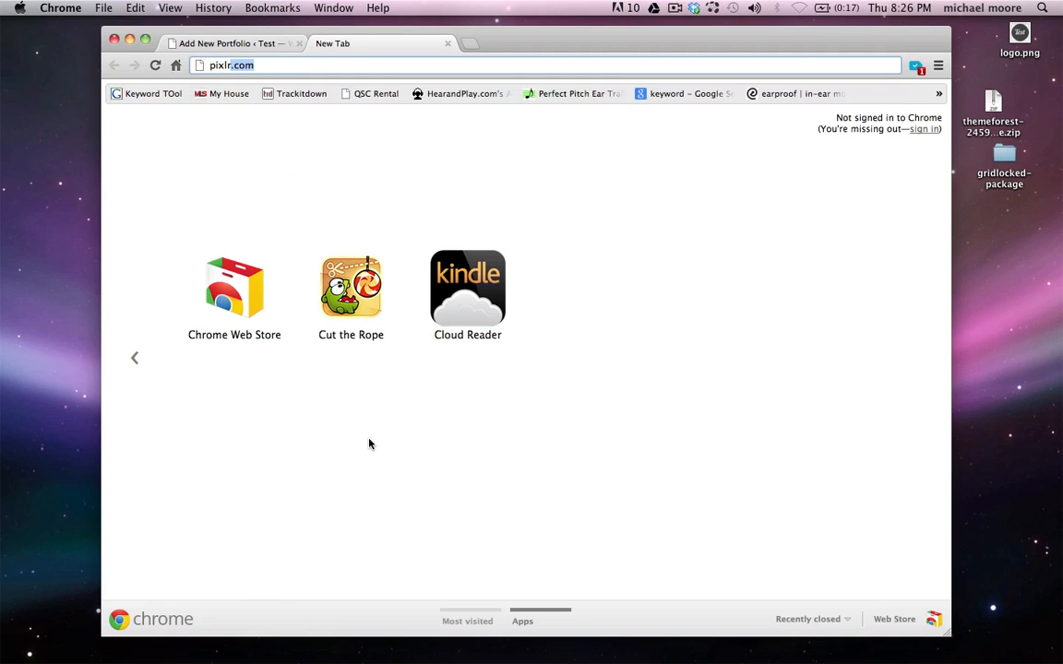
{"action": "key", "text": "Return"}
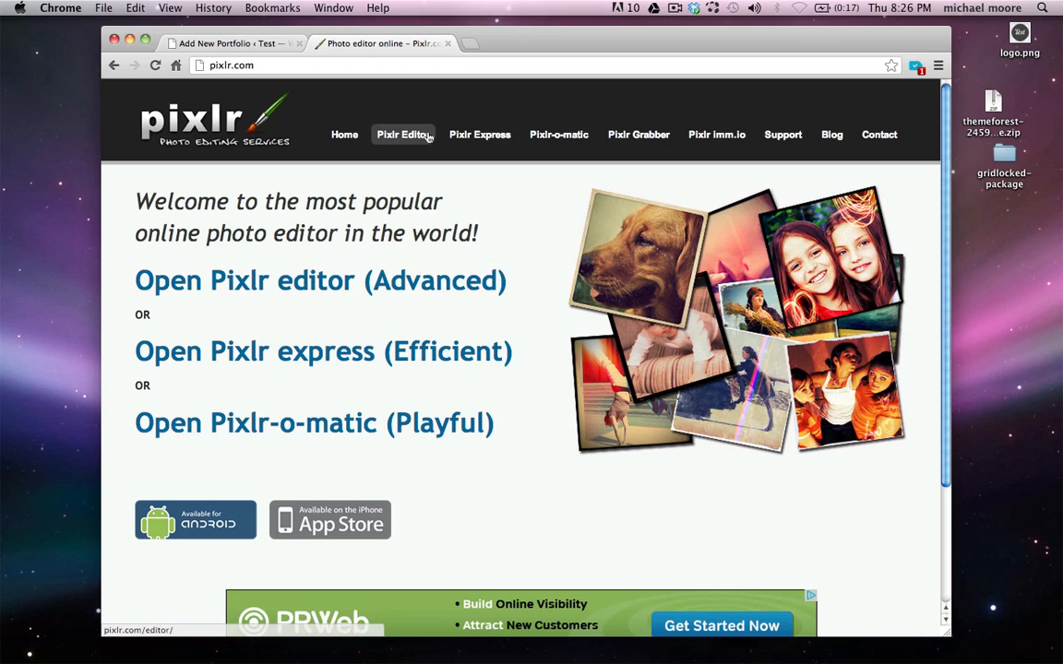
{"action": "left_click", "coordinate": [428, 137]}
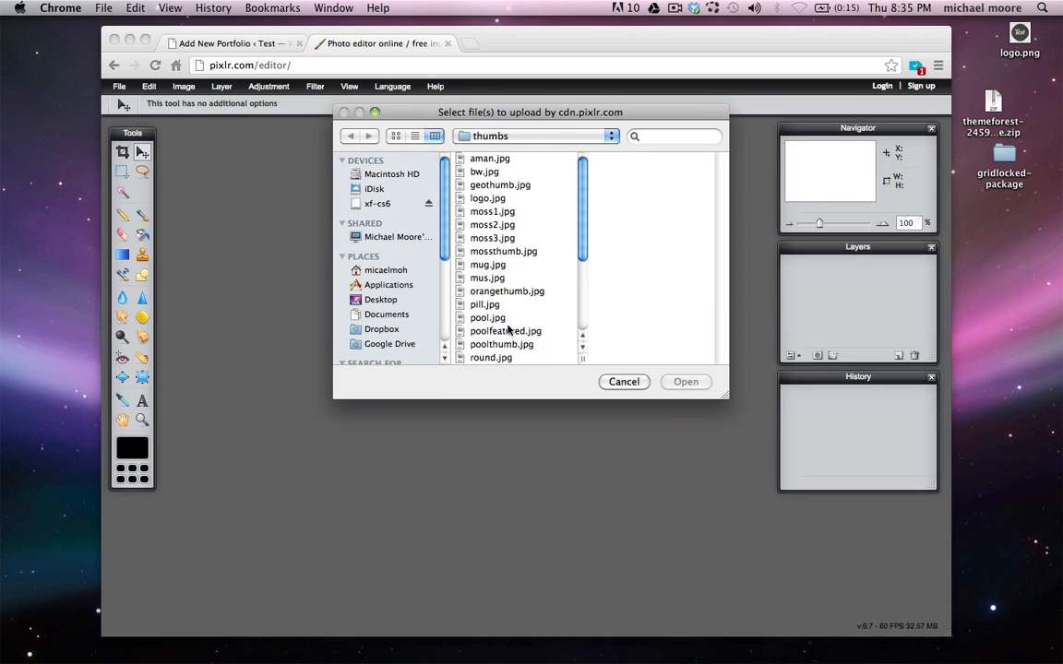
{"action": "left_click", "coordinate": [522, 331]}
{"action": "double_click", "coordinate": [522, 333]}
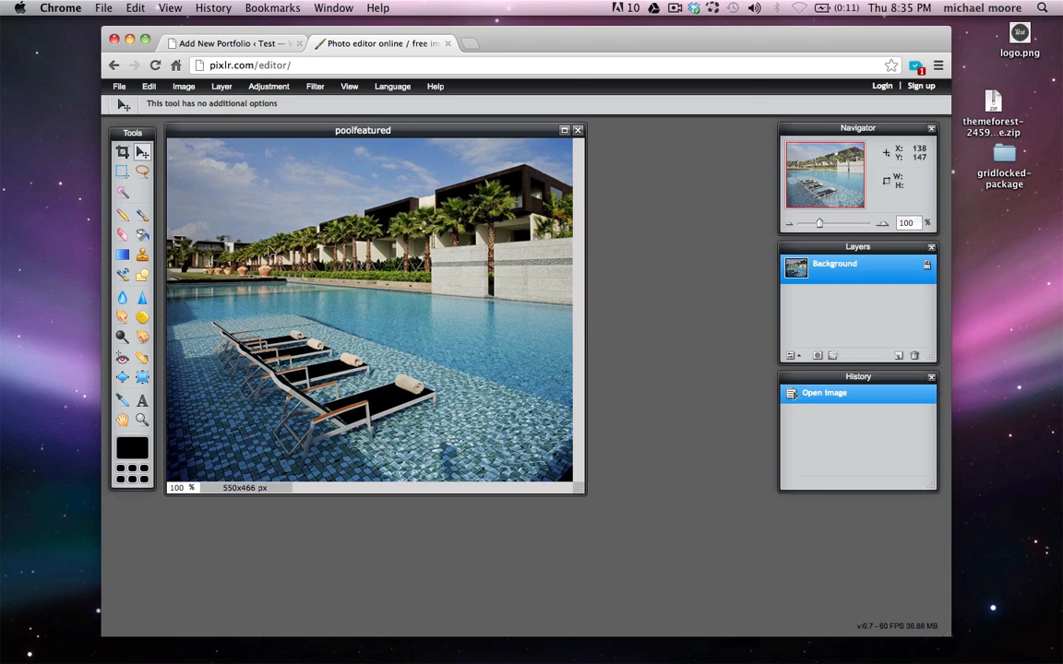
Select the whole pool photo and cut it off the canvas
{"action": "left_click", "coordinate": [149, 87]}
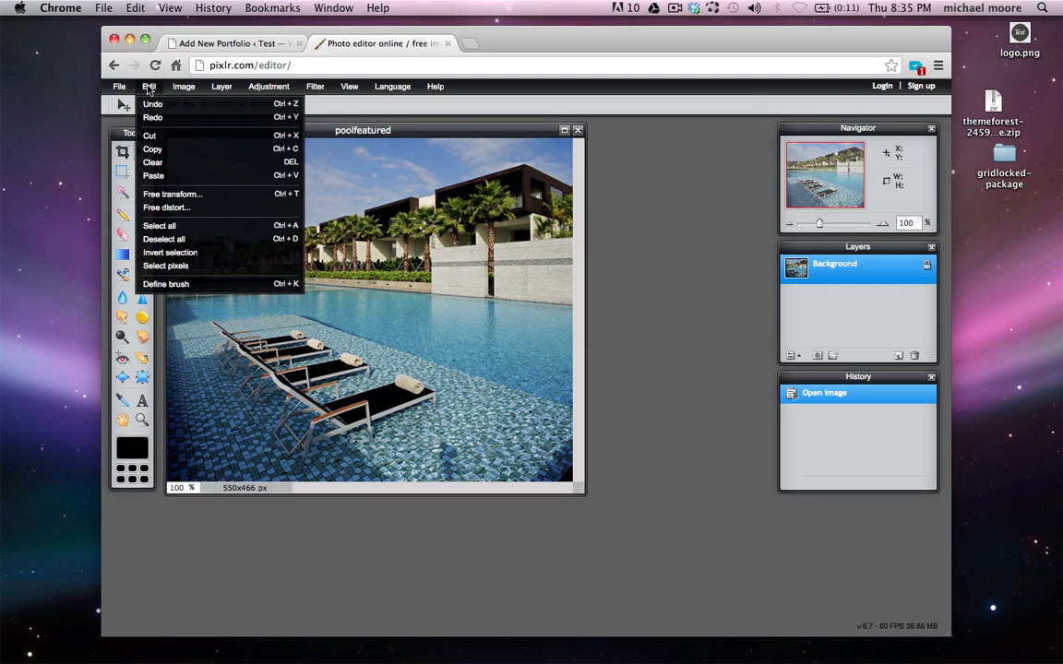
{"action": "left_click", "coordinate": [185, 226]}
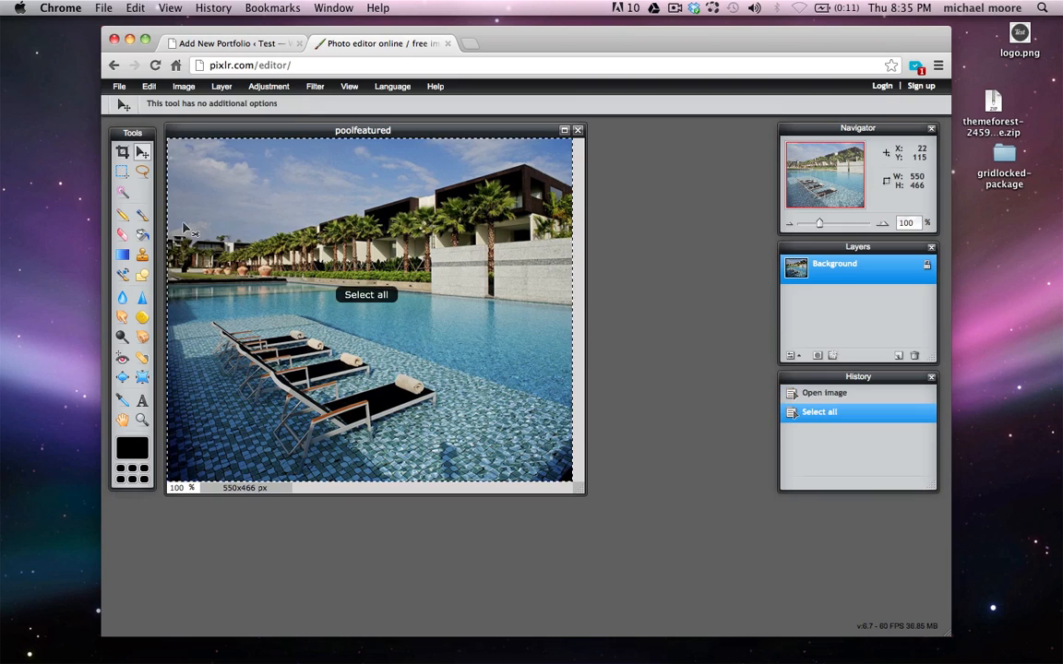
{"action": "left_click", "coordinate": [153, 86]}
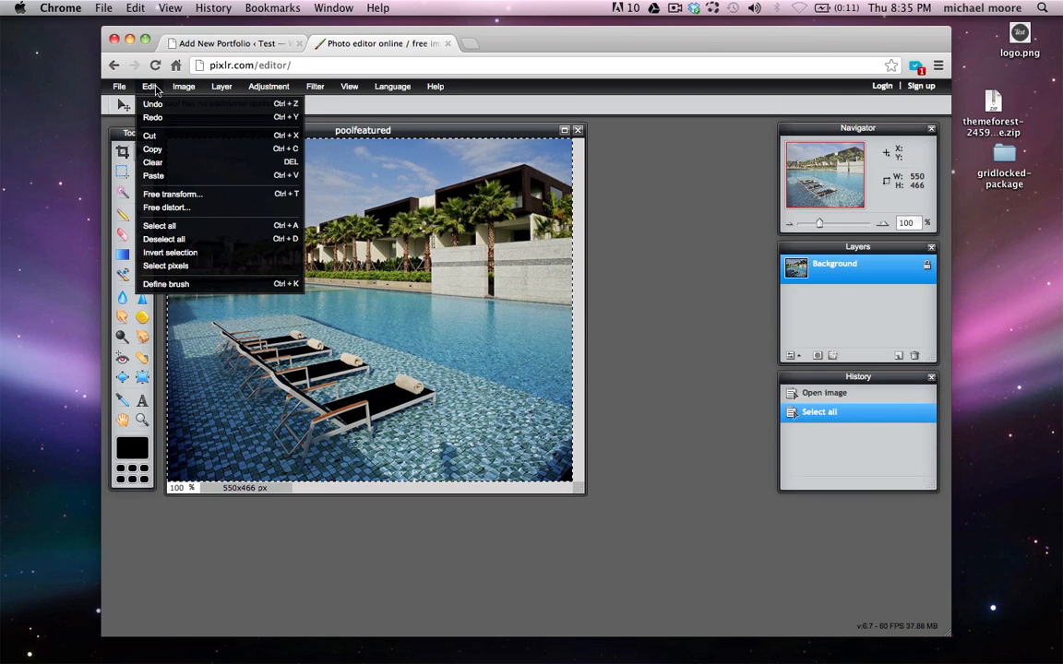
{"action": "left_click", "coordinate": [175, 141]}
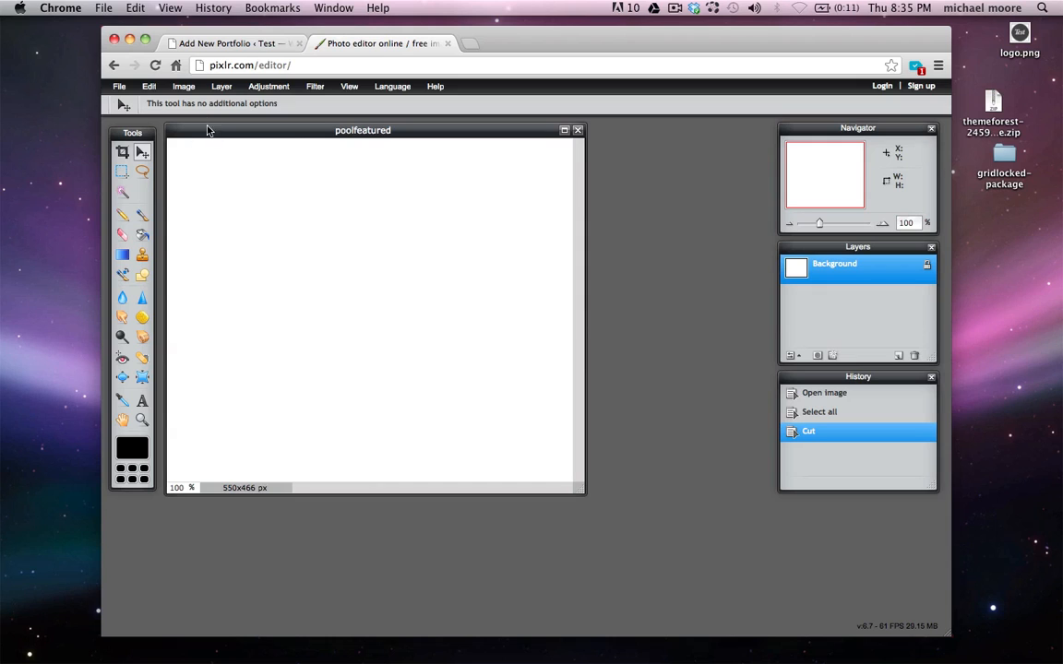
Set the canvas width to 230 pixels in the Canvas size dialog
{"action": "left_click", "coordinate": [185, 87]}
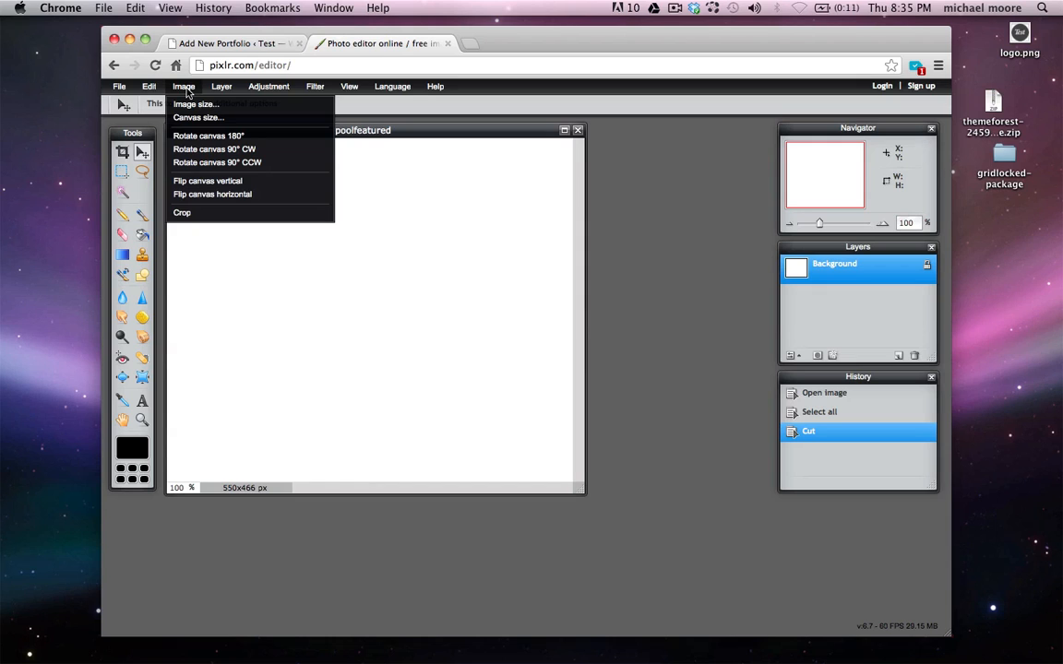
{"action": "left_click", "coordinate": [201, 116]}
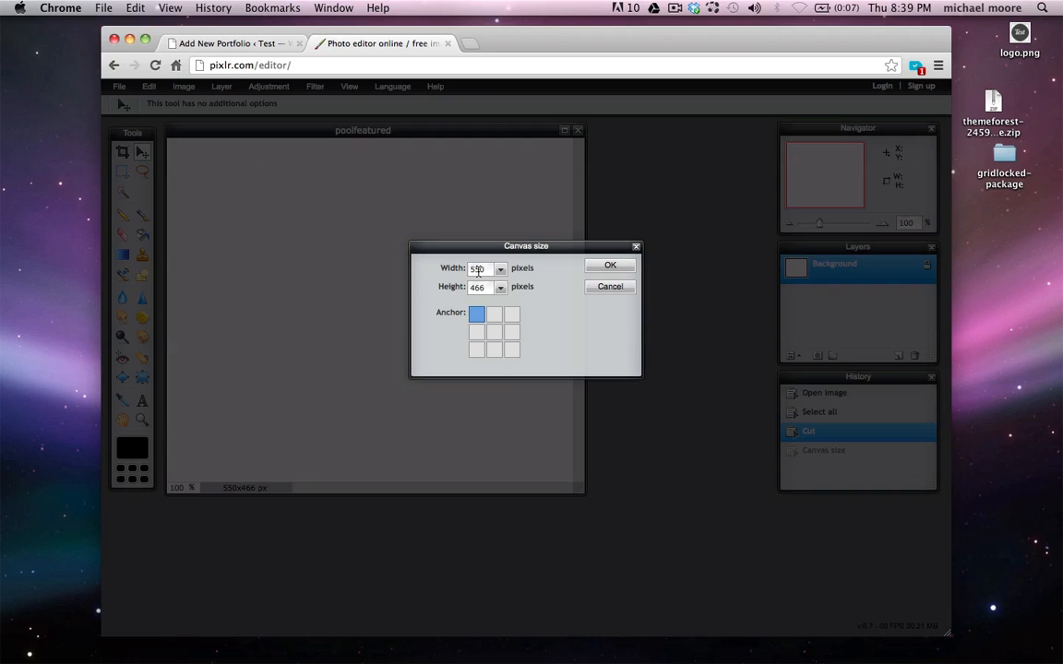
{"action": "double_click", "coordinate": [477, 269]}
{"action": "type", "text": "230"}
{"action": "double_click", "coordinate": [477, 288]}
Apply the 230×170 canvas size and paste the pool photo as a new layer, shifted upward
{"action": "type", "text": "170"}
{"action": "left_click", "coordinate": [611, 267]}
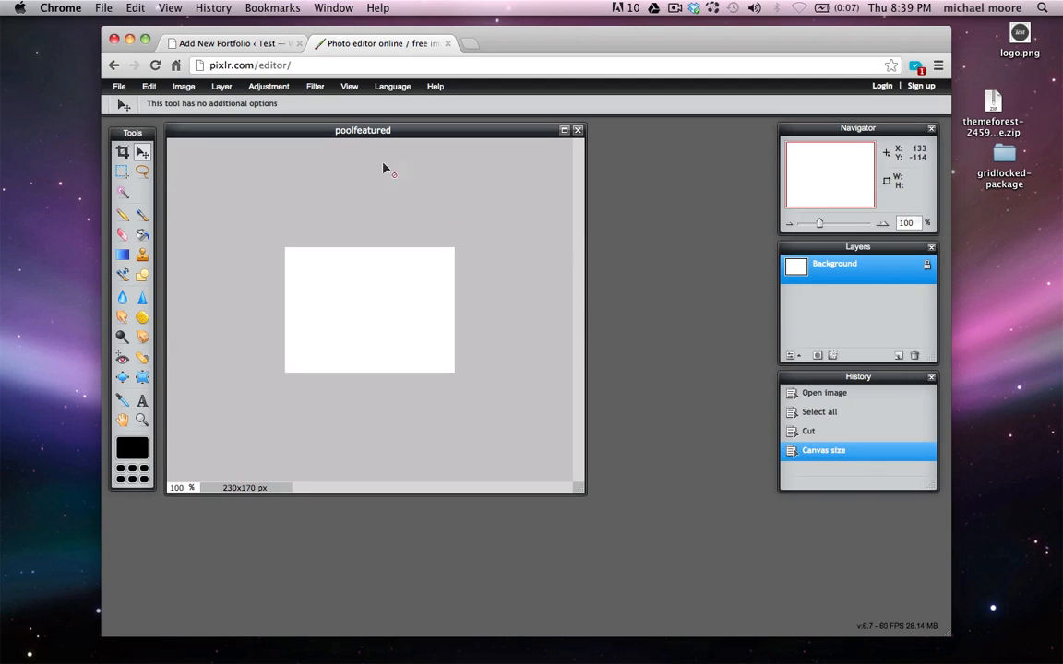
{"action": "left_click", "coordinate": [150, 87]}
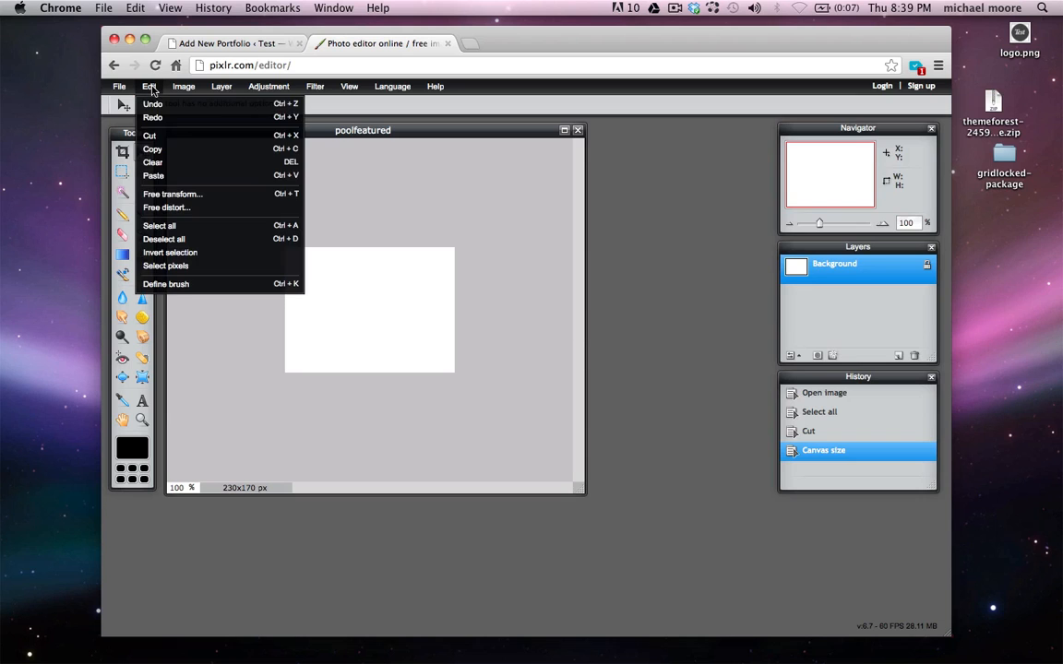
{"action": "left_click", "coordinate": [184, 176]}
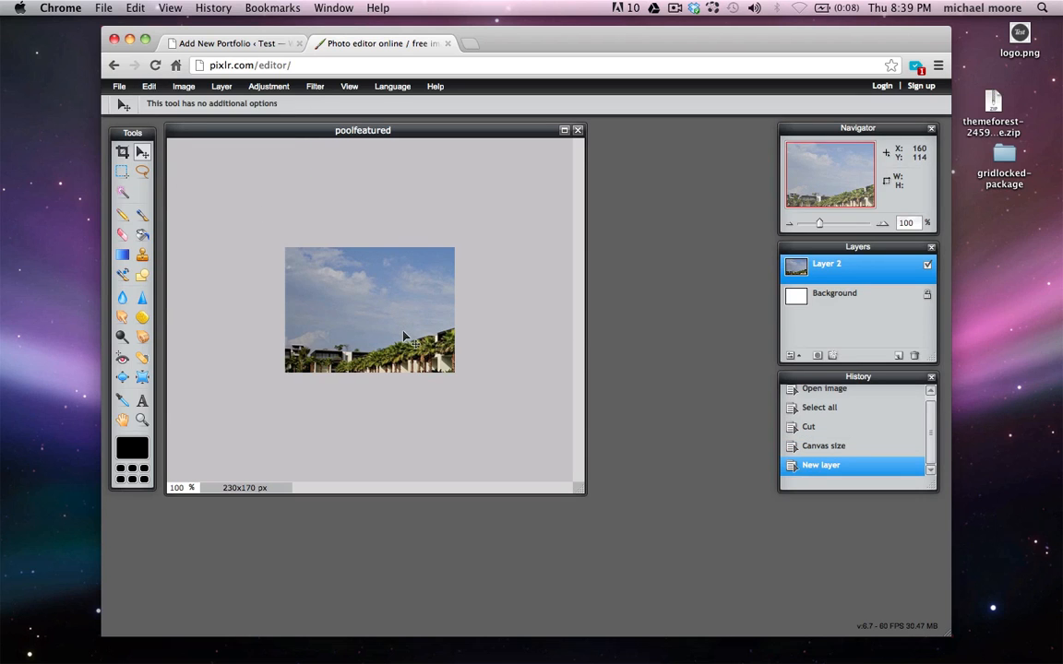
{"action": "left_click_drag", "start_coordinate": [403, 332], "coordinate": [385, 261]}
{"action": "left_click_drag", "start_coordinate": [387, 301], "coordinate": [388, 292]}
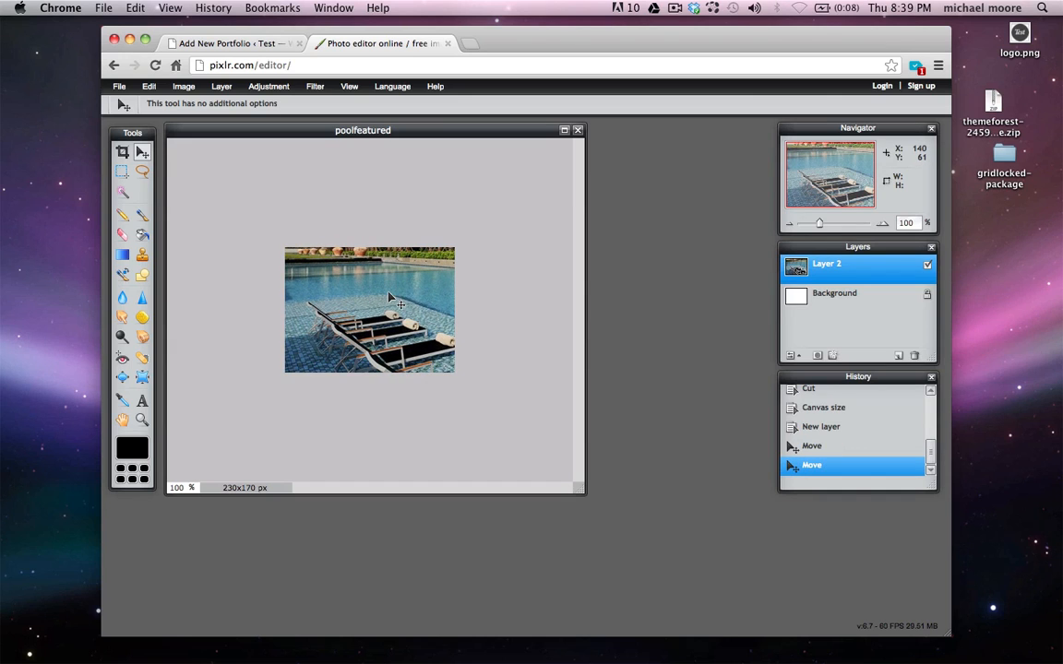
Free-transform the pasted pool photo smaller and reposition it to fill the 230×170 canvas
{"action": "left_click", "coordinate": [153, 88]}
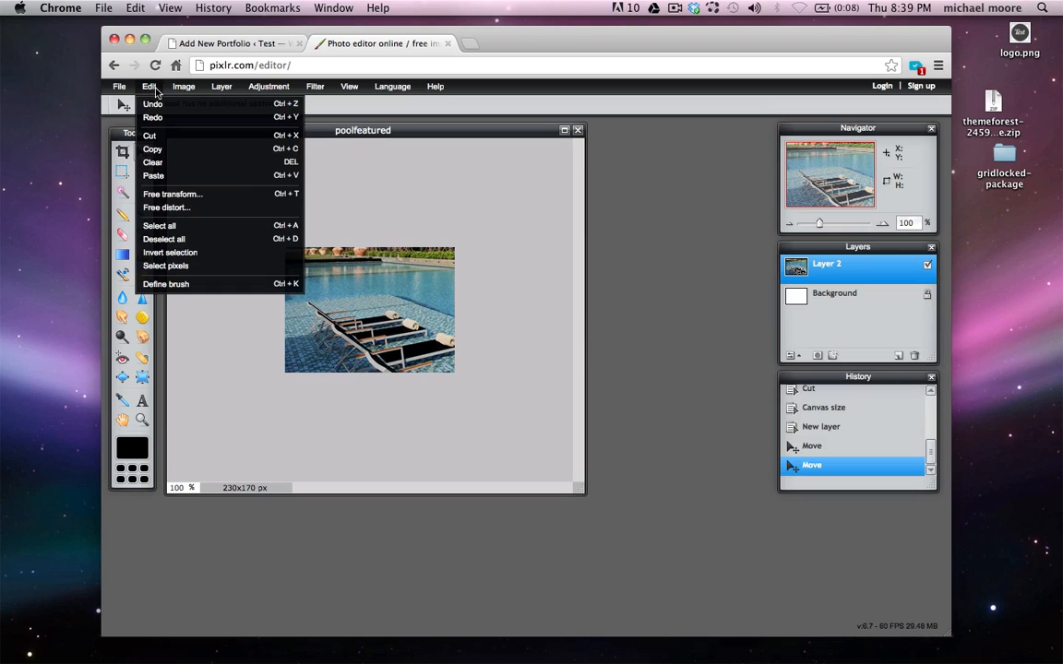
{"action": "left_click", "coordinate": [182, 196]}
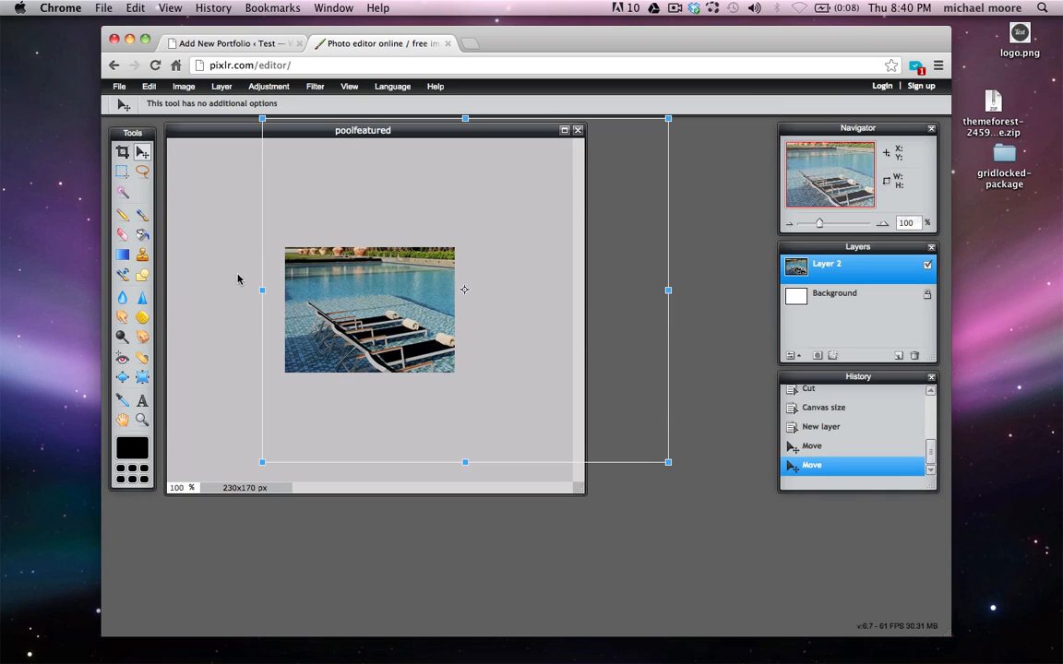
{"action": "left_click_drag", "start_coordinate": [262, 462], "coordinate": [287, 440]}
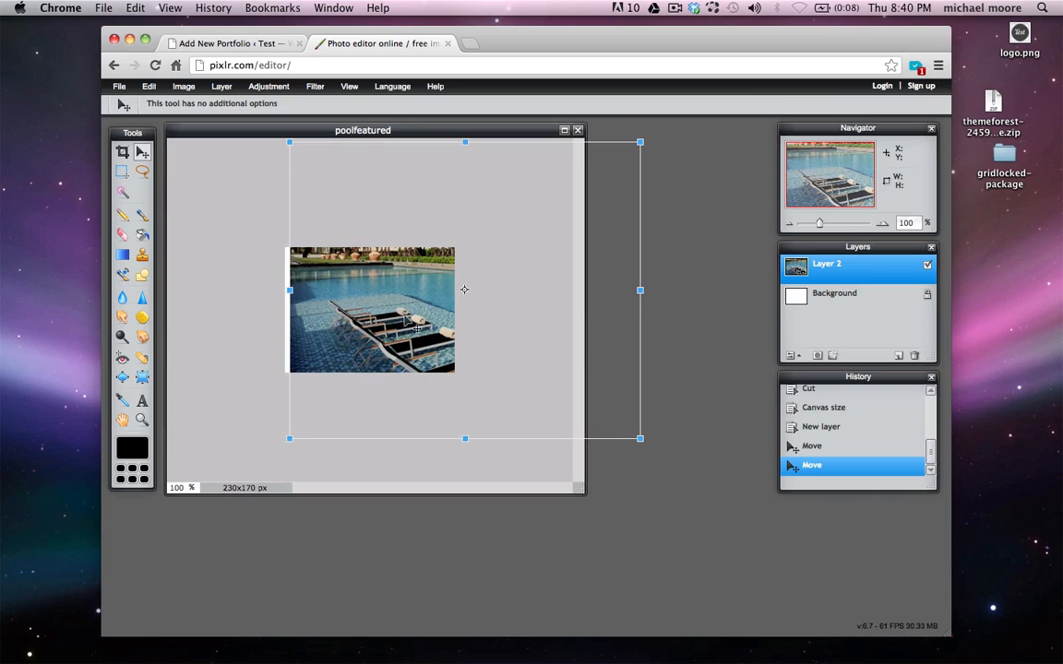
{"action": "left_click_drag", "start_coordinate": [405, 316], "coordinate": [385, 297]}
{"action": "key", "text": "Return"}
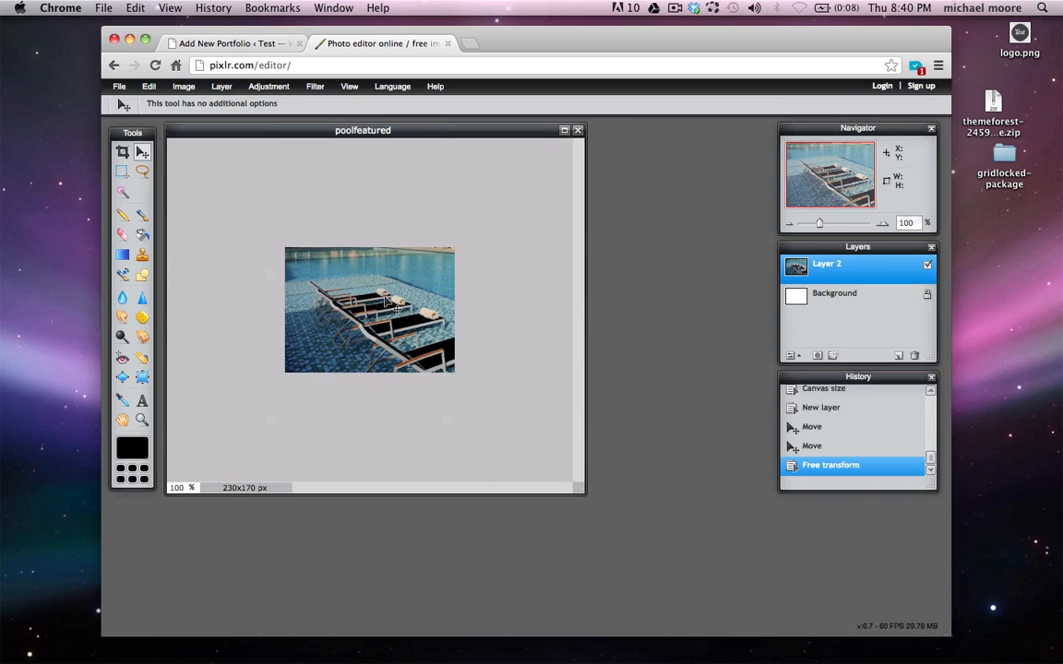
Rename the image to poolthumb and save it as a JPEG to the Desktop
{"action": "left_click", "coordinate": [119, 86]}
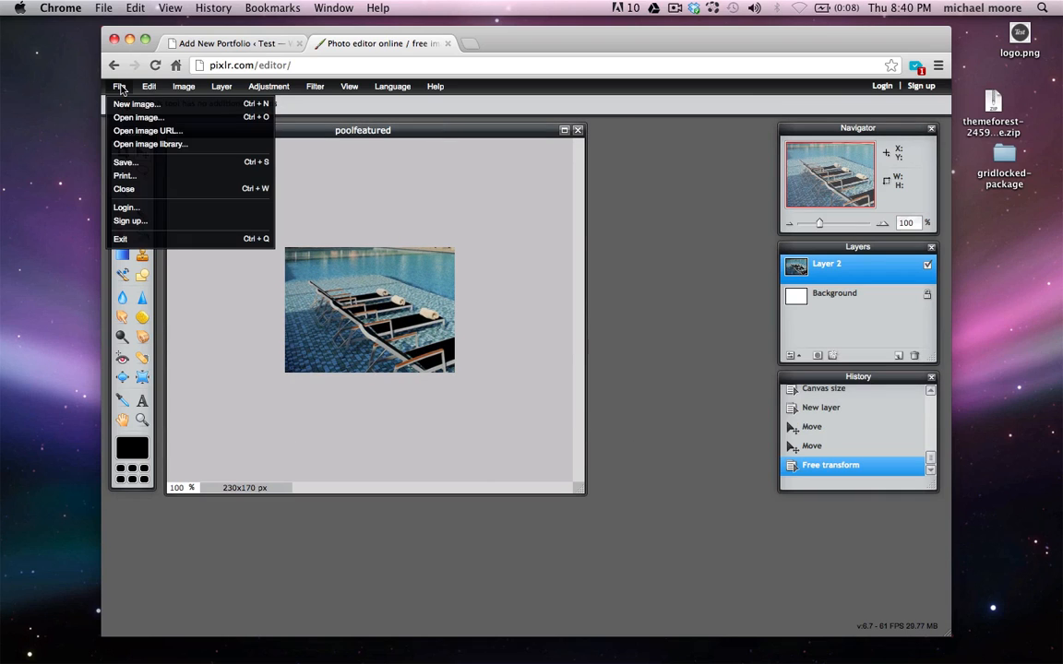
{"action": "left_click", "coordinate": [145, 162]}
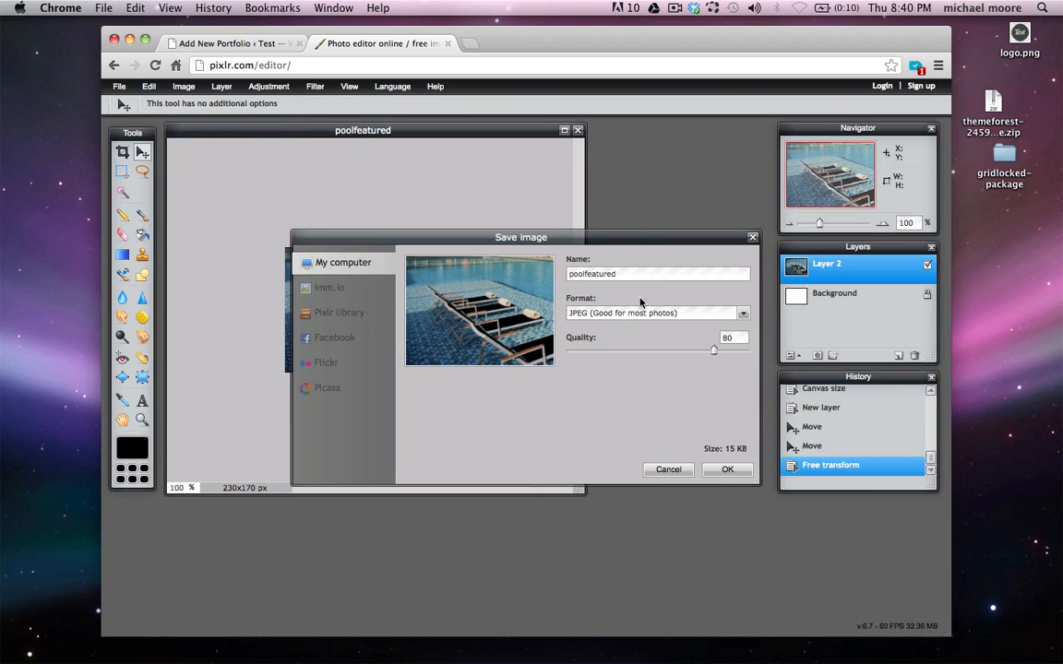
{"action": "left_click_drag", "start_coordinate": [617, 274], "coordinate": [583, 275]}
{"action": "type", "text": "thumb"}
{"action": "left_click", "coordinate": [716, 469]}
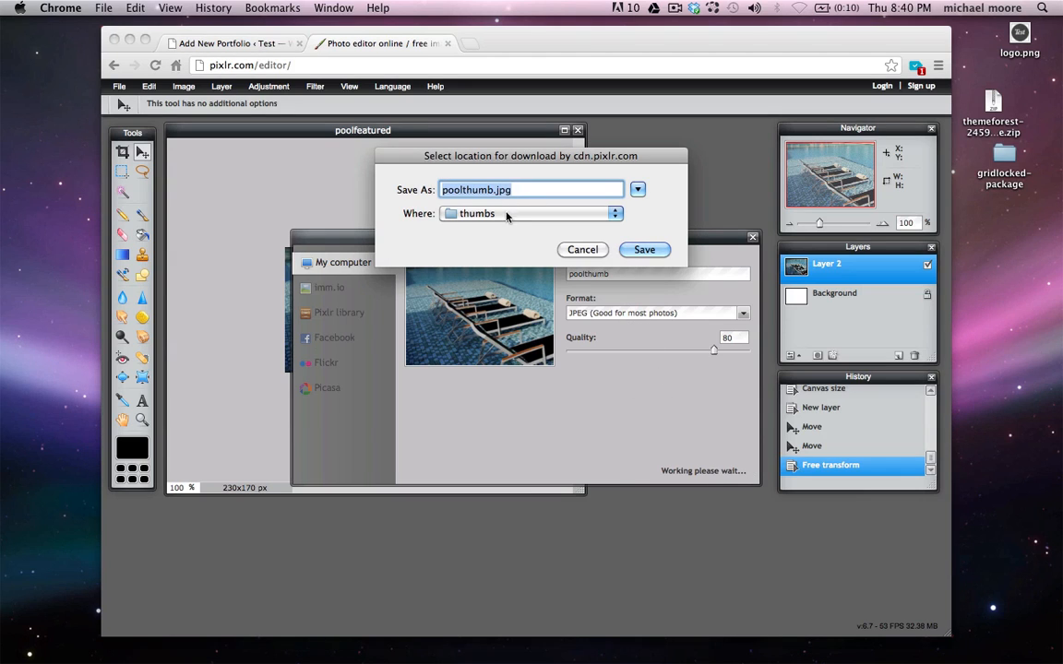
{"action": "left_click", "coordinate": [459, 213]}
{"action": "left_click", "coordinate": [499, 323]}
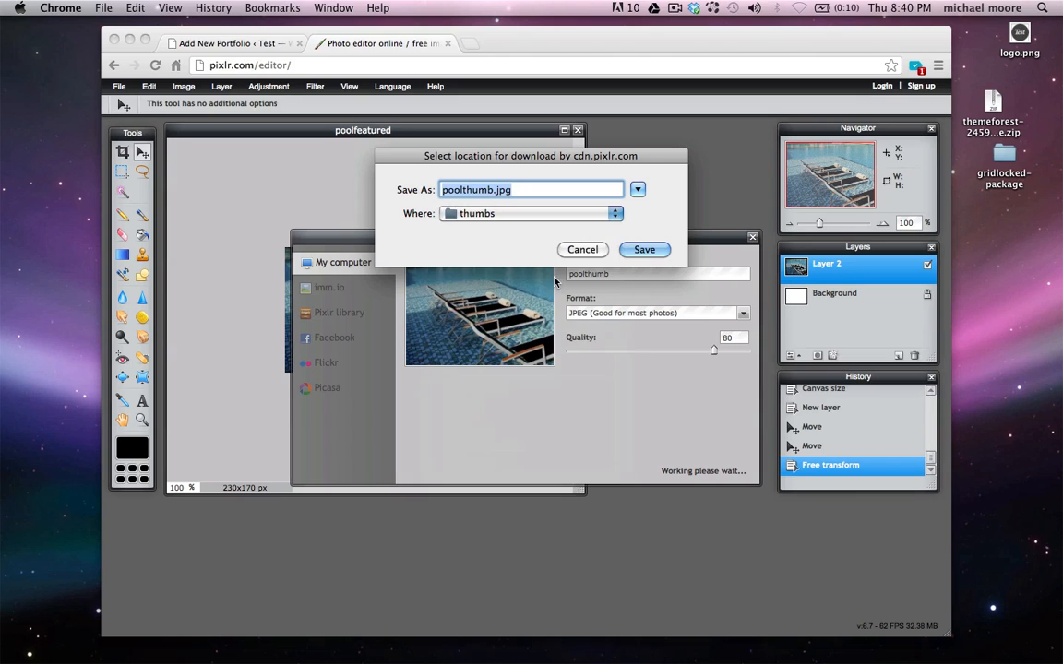
{"action": "left_click", "coordinate": [644, 249]}
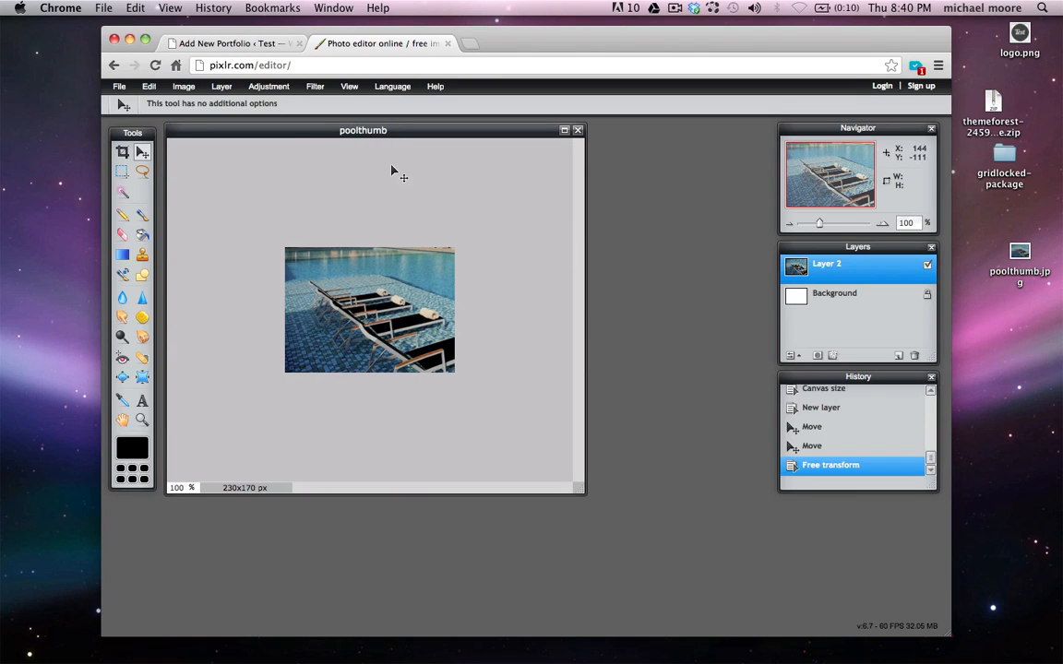
Upload poolthumb.jpg from the Desktop and insert its URL into the Image Thumbnail field
{"action": "left_click", "coordinate": [254, 45]}
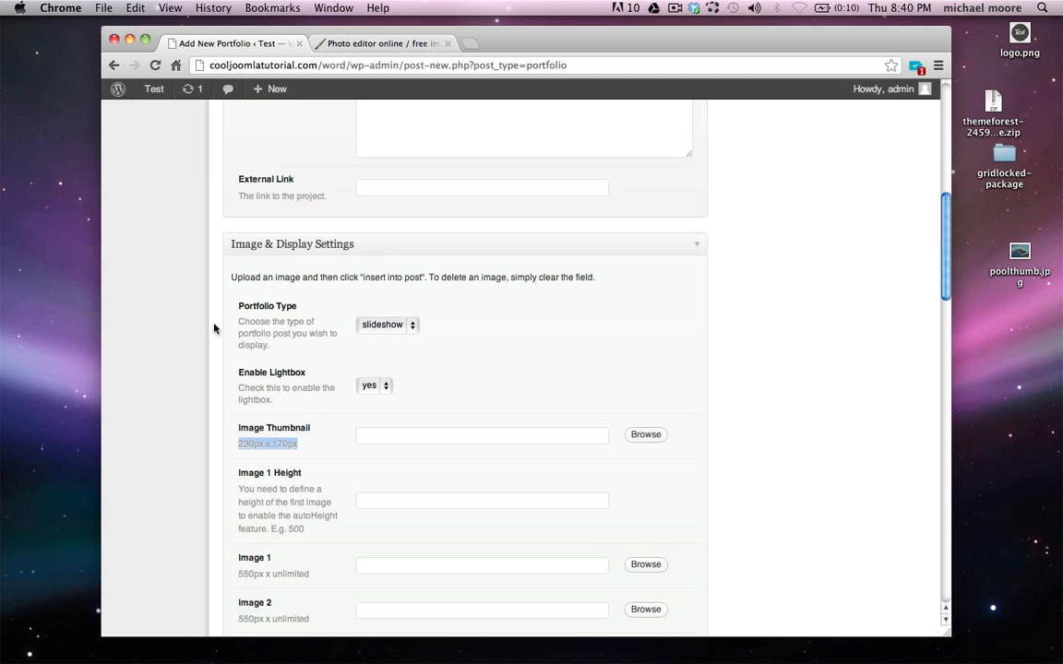
{"action": "left_click", "coordinate": [197, 358]}
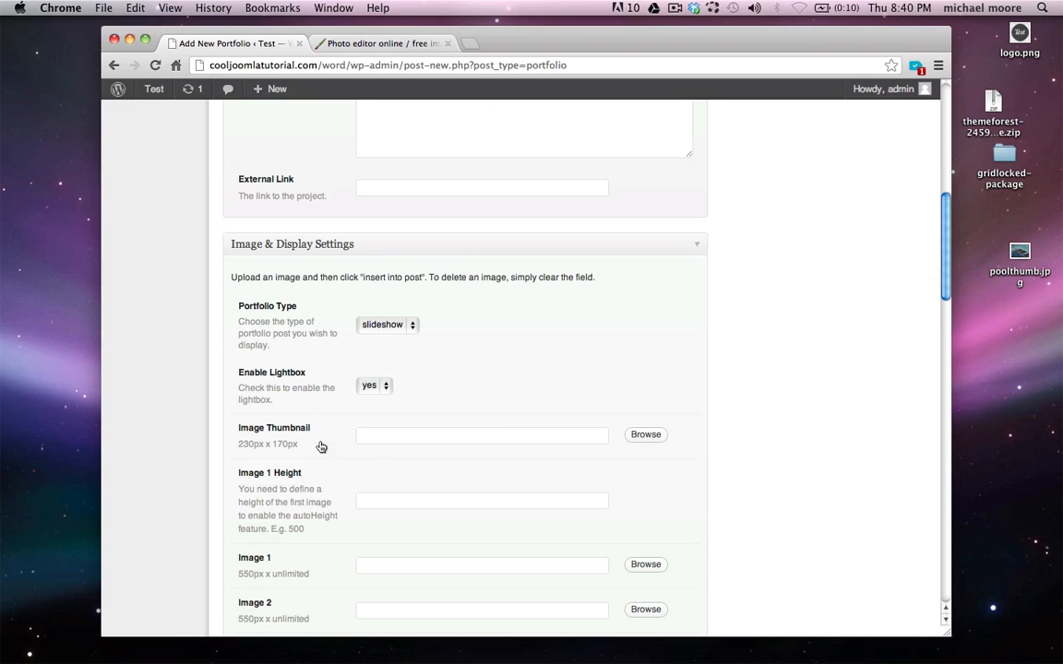
{"action": "left_click", "coordinate": [655, 437]}
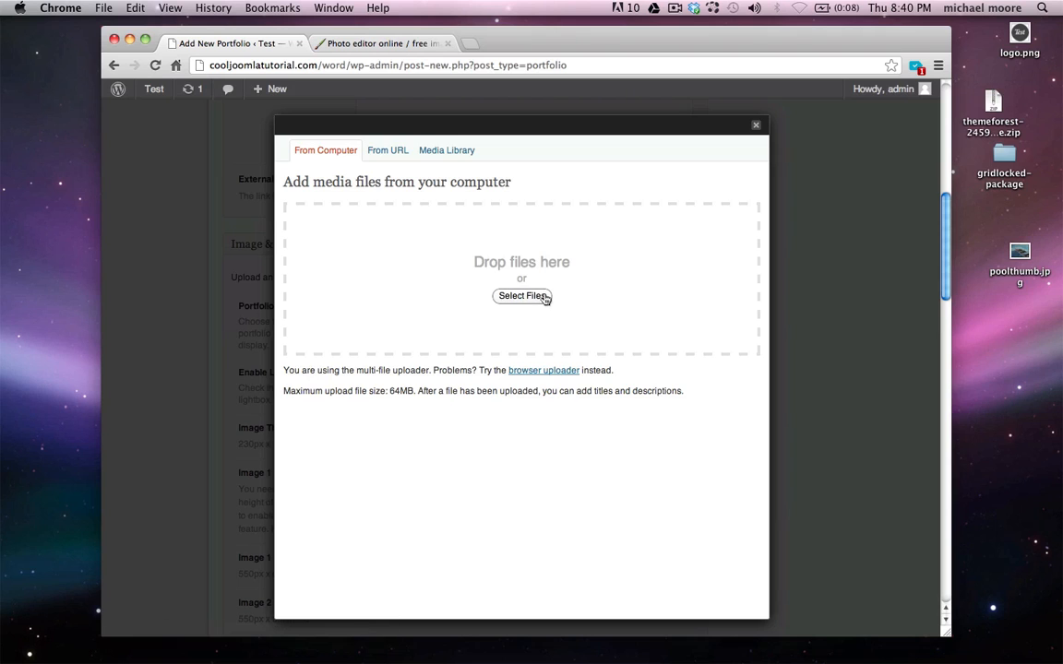
{"action": "left_click", "coordinate": [522, 296]}
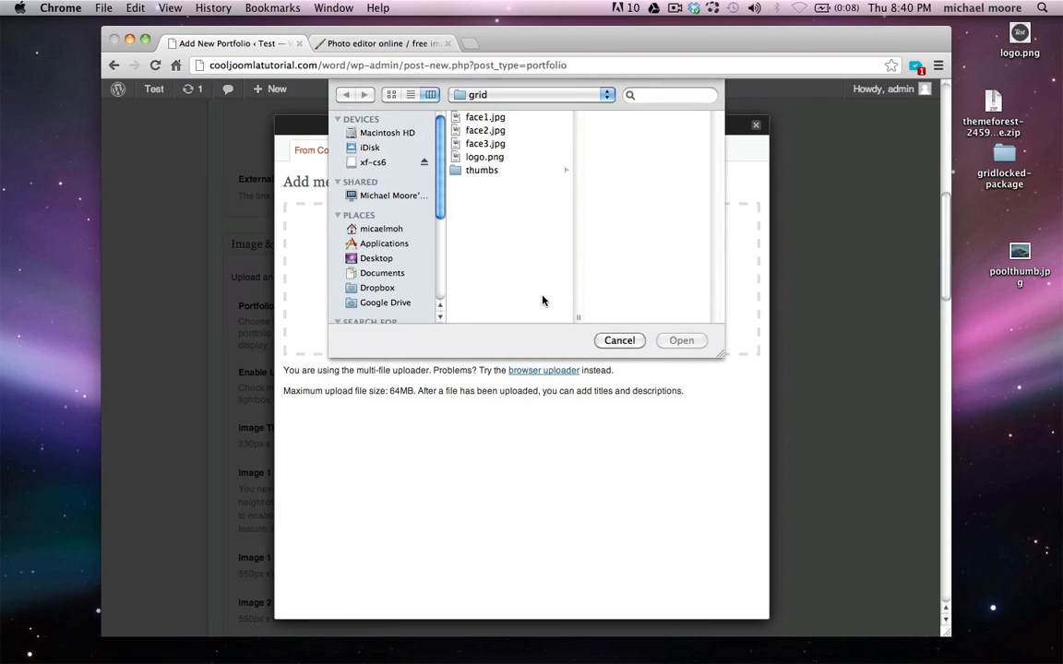
{"action": "left_click", "coordinate": [389, 259]}
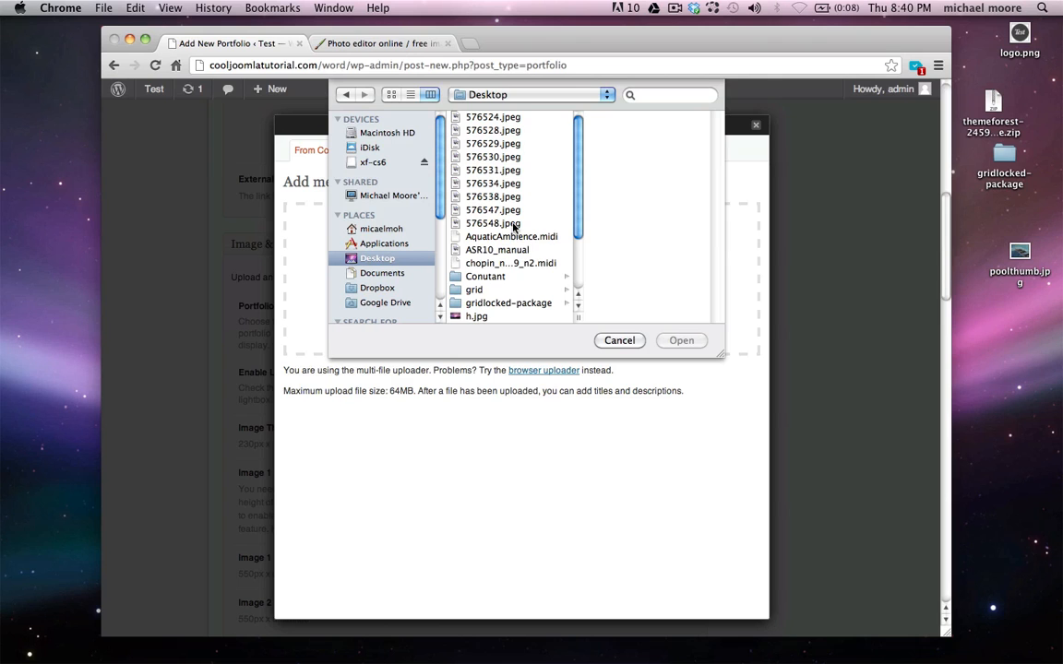
{"action": "scroll", "coordinate": [514, 227], "scroll_direction": "down", "scroll_amount": 3}
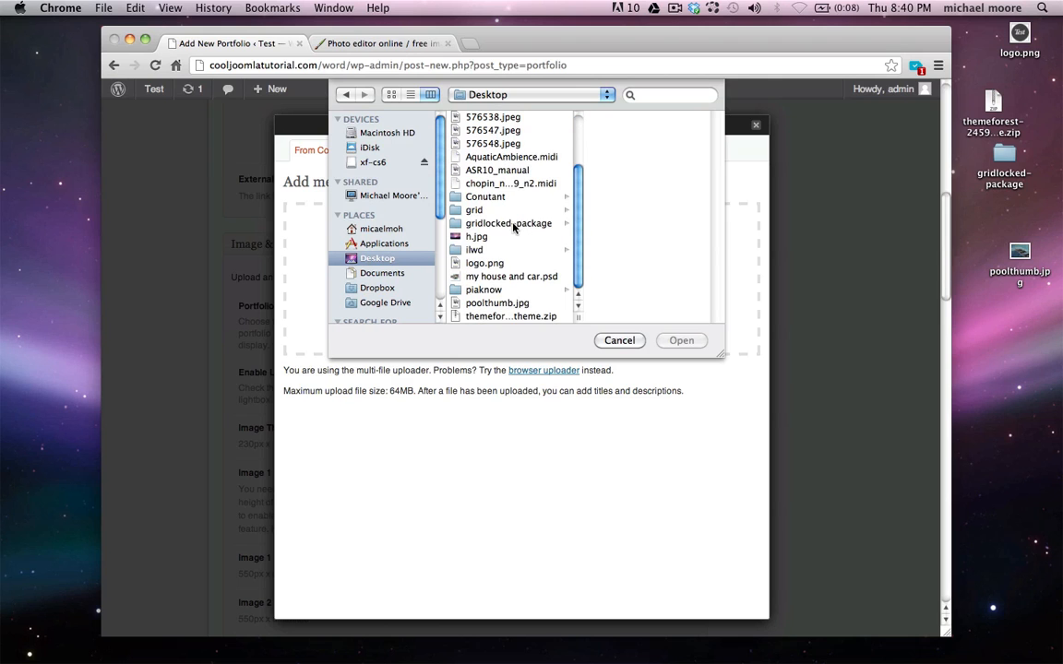
{"action": "left_click", "coordinate": [509, 305]}
{"action": "double_click", "coordinate": [509, 305]}
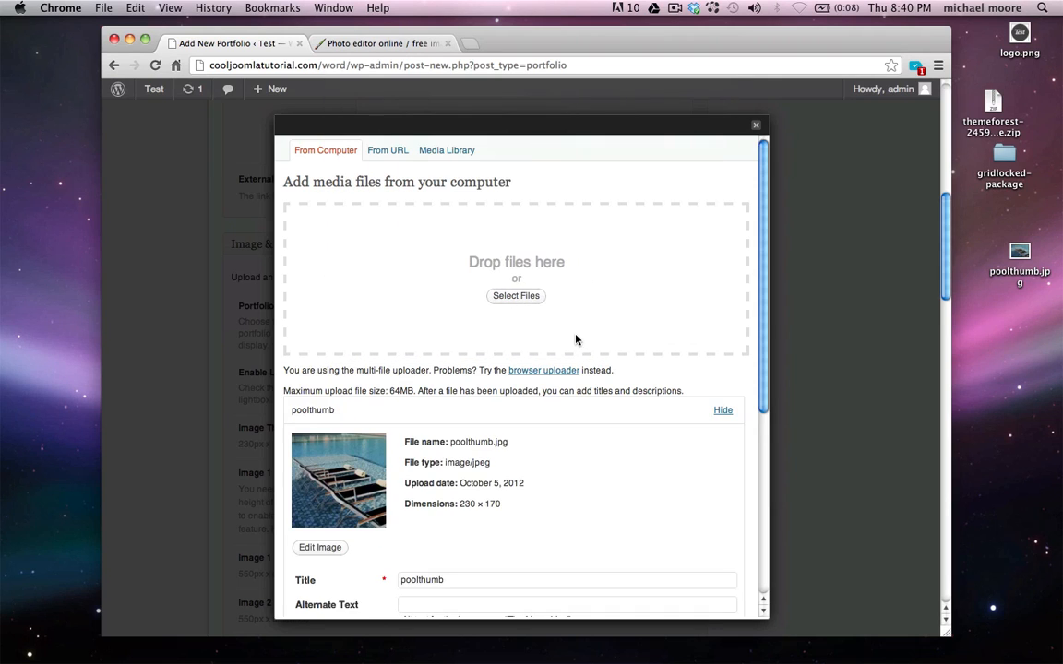
{"action": "scroll", "coordinate": [576, 340], "scroll_direction": "down", "scroll_amount": 5}
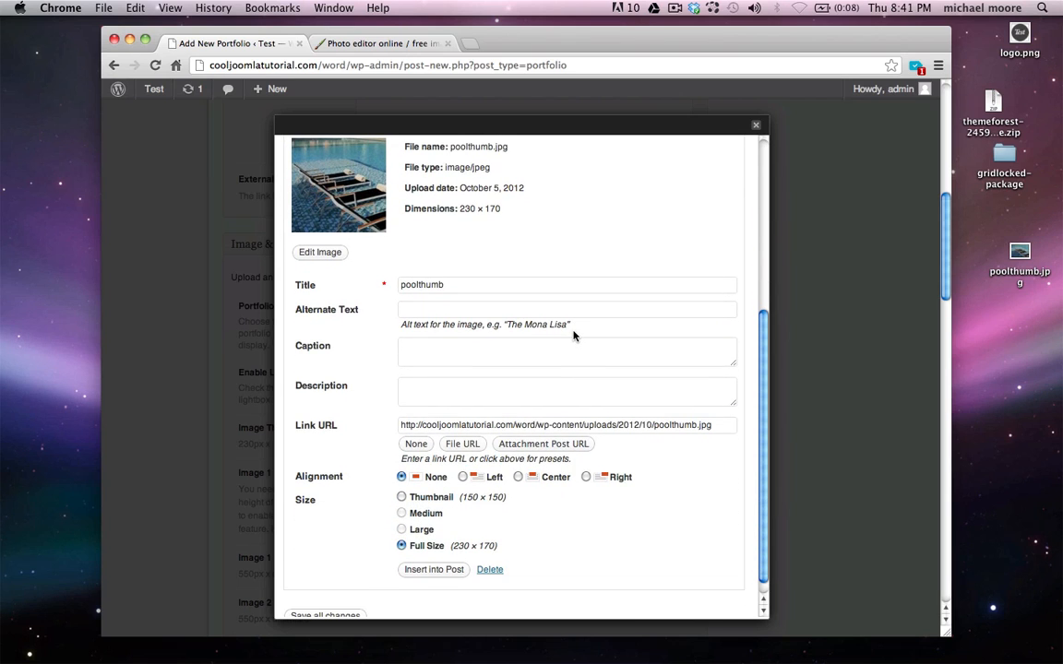
{"action": "left_click", "coordinate": [434, 569]}
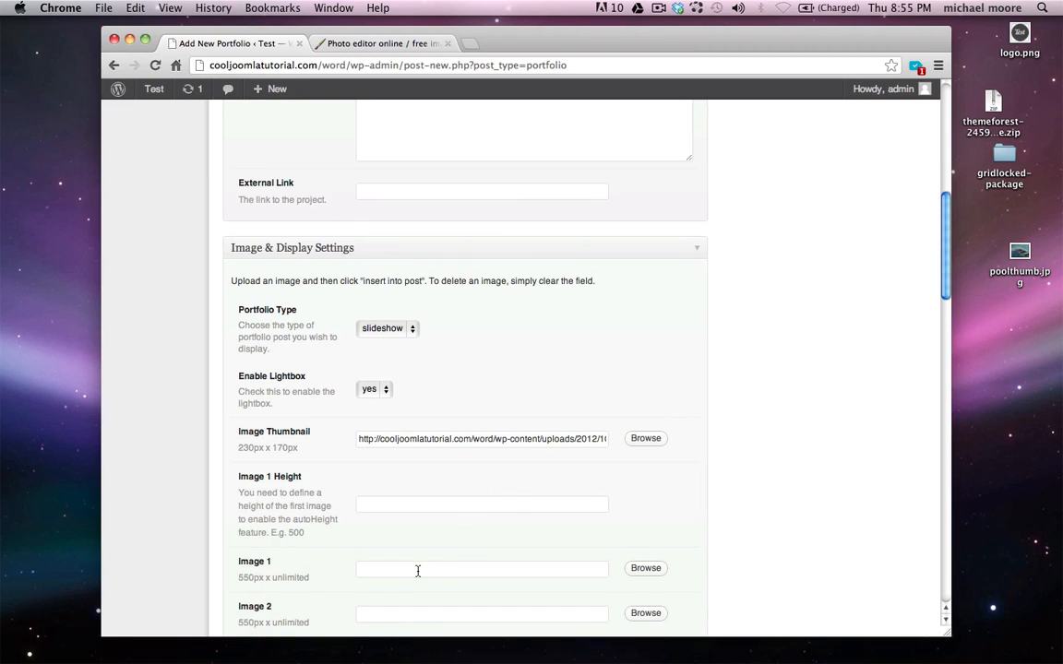
Publish the Pools portfolio item
{"action": "scroll", "coordinate": [418, 571], "scroll_direction": "up", "scroll_amount": 10}
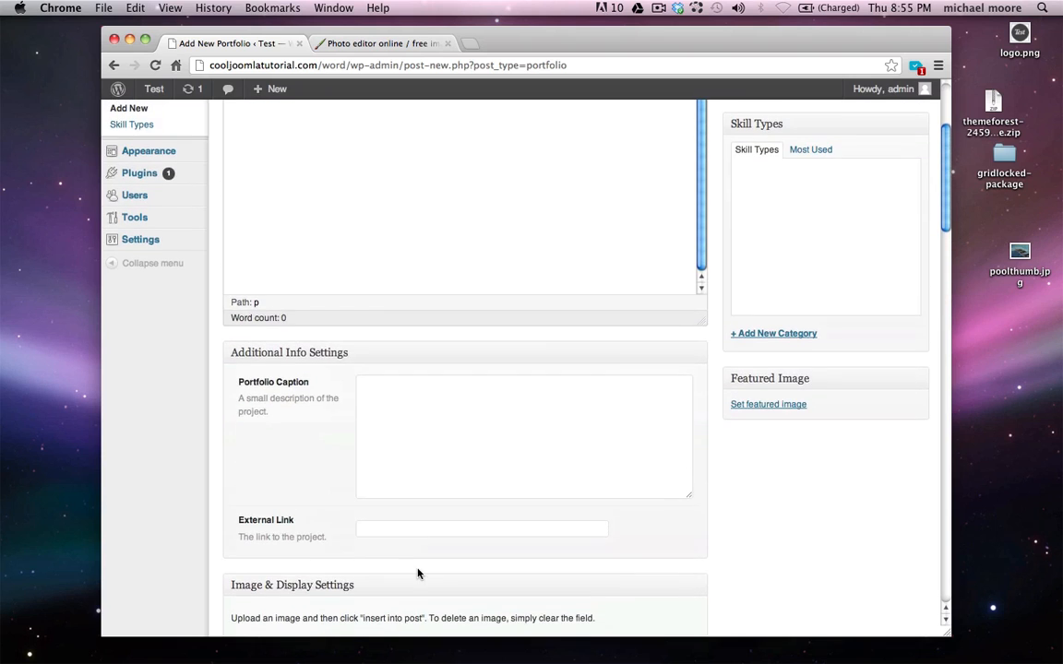
{"action": "scroll", "coordinate": [418, 571], "scroll_direction": "up", "scroll_amount": 2}
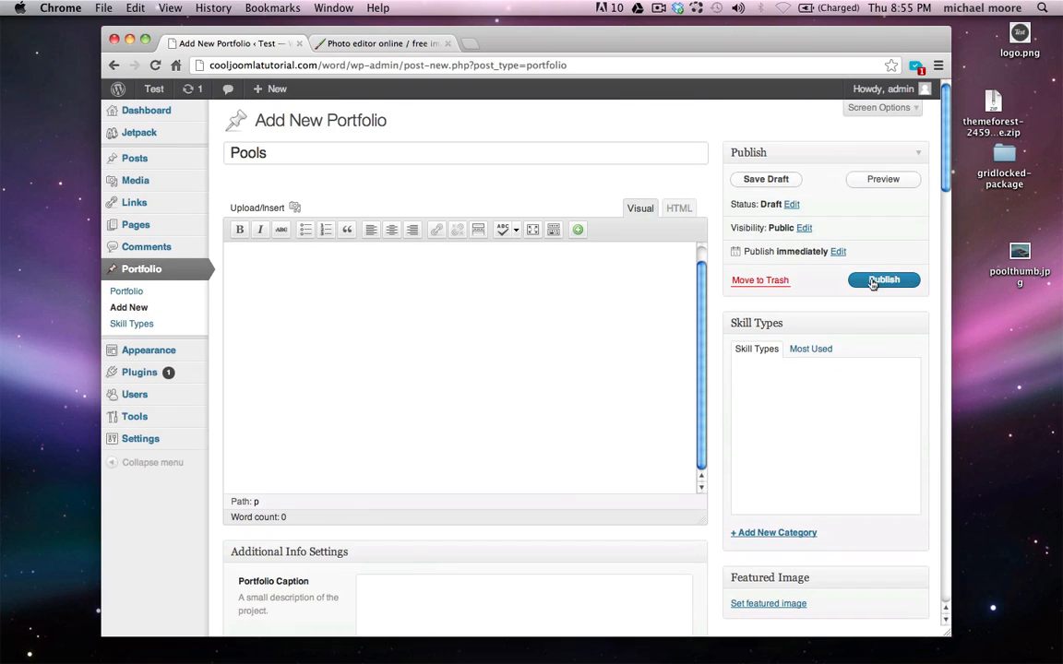
{"action": "left_click", "coordinate": [872, 281]}
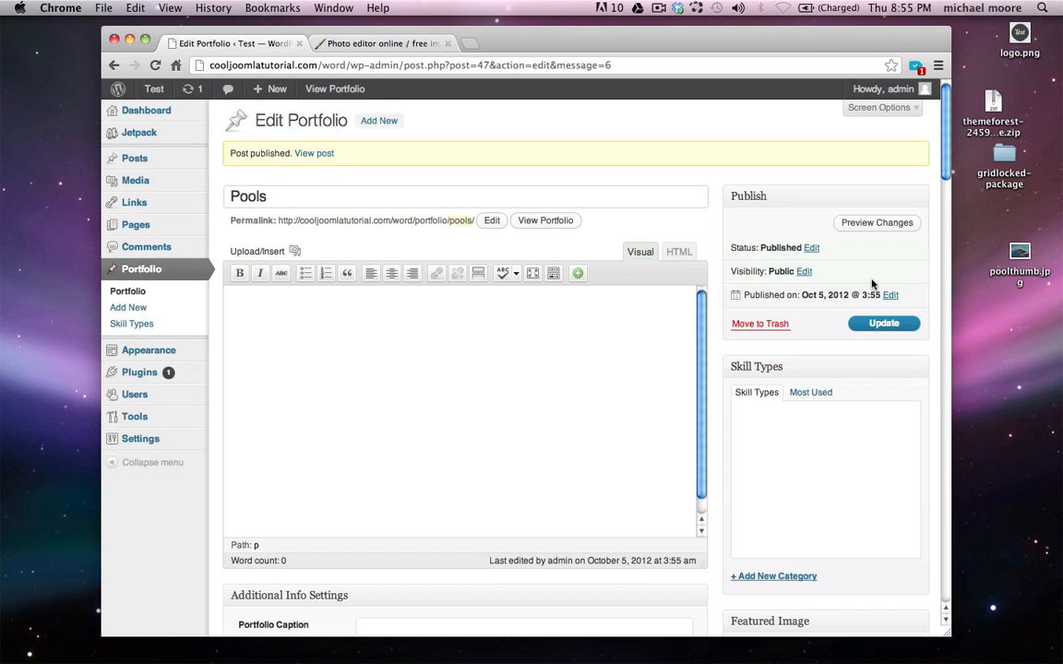
View the Pools thumbnail on the live Portfolio page, dismiss the lightbox, and close the site tab
{"action": "mouse_move", "coordinate": [150, 88]}
{"action": "left_click", "coordinate": [164, 107]}
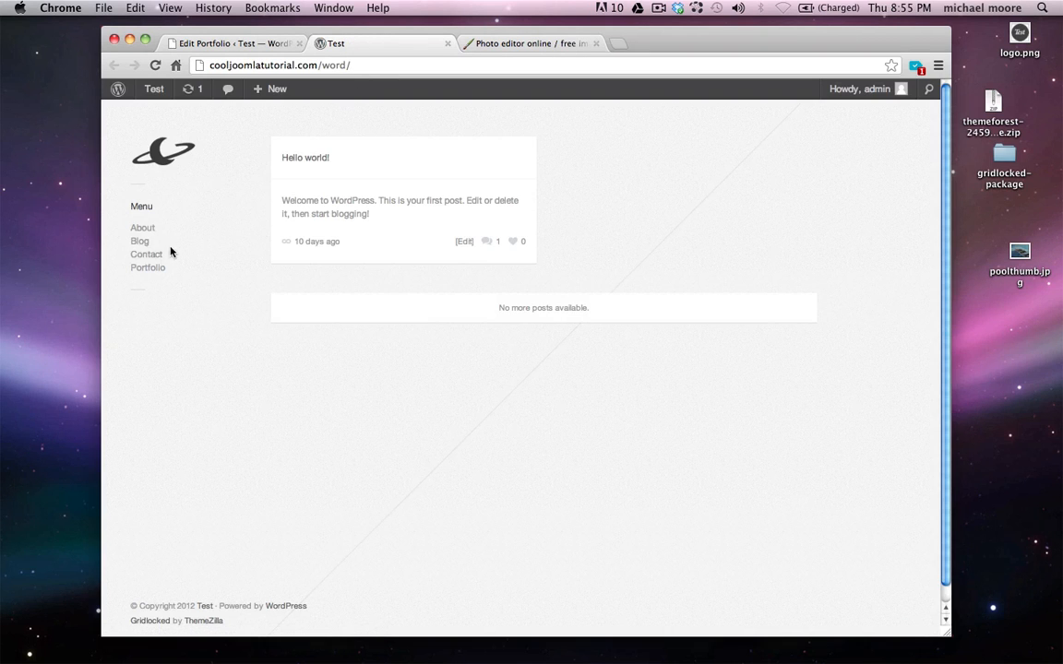
{"action": "left_click", "coordinate": [155, 268]}
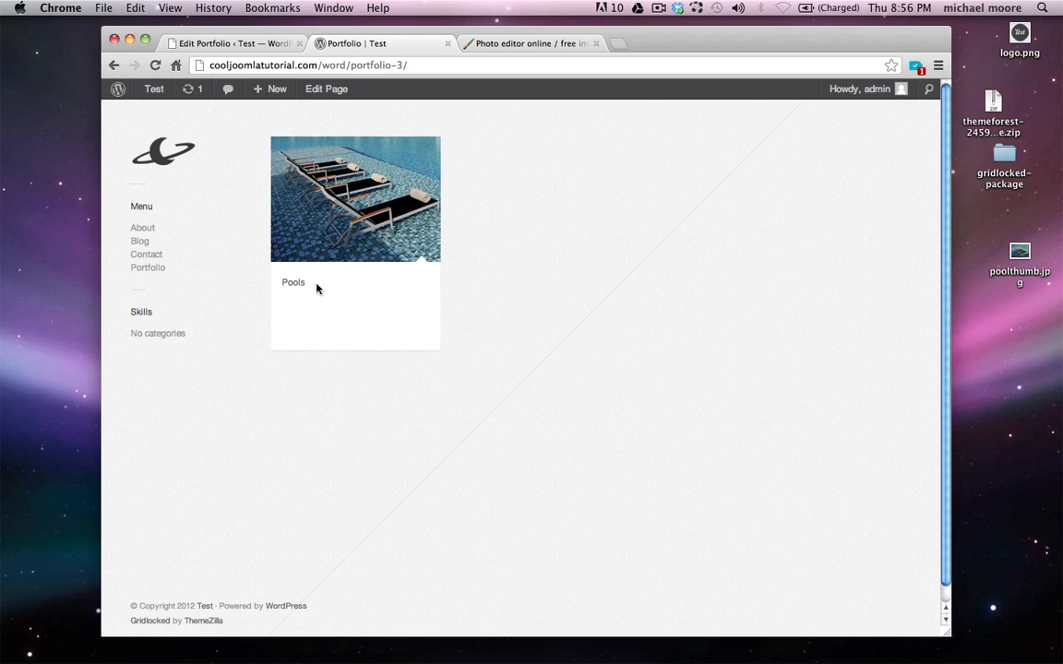
{"action": "left_click", "coordinate": [358, 225]}
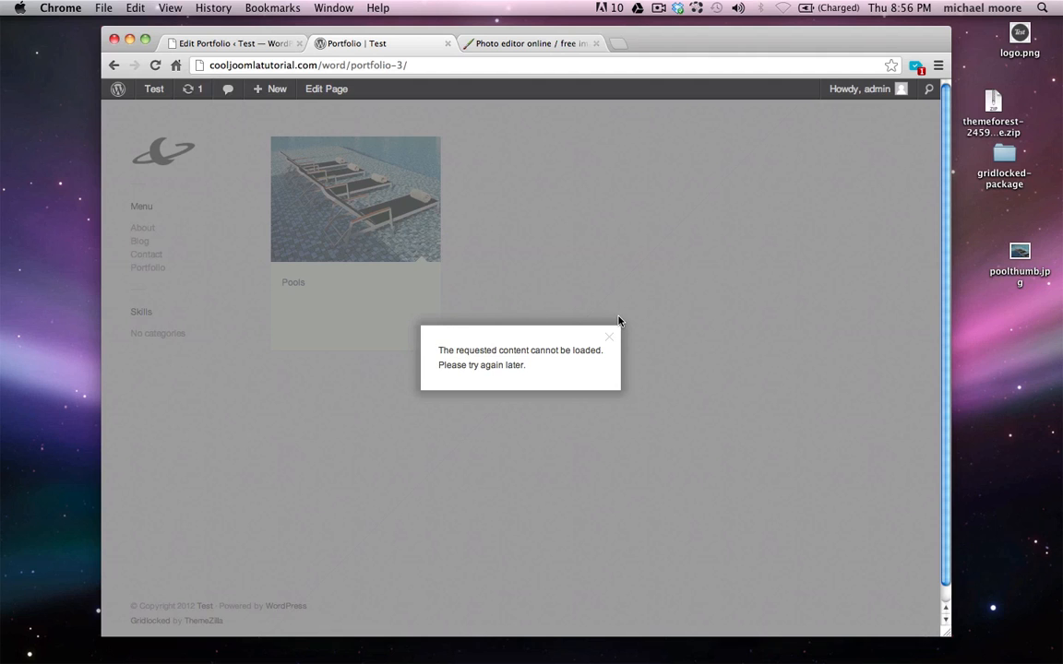
{"action": "left_click", "coordinate": [609, 339]}
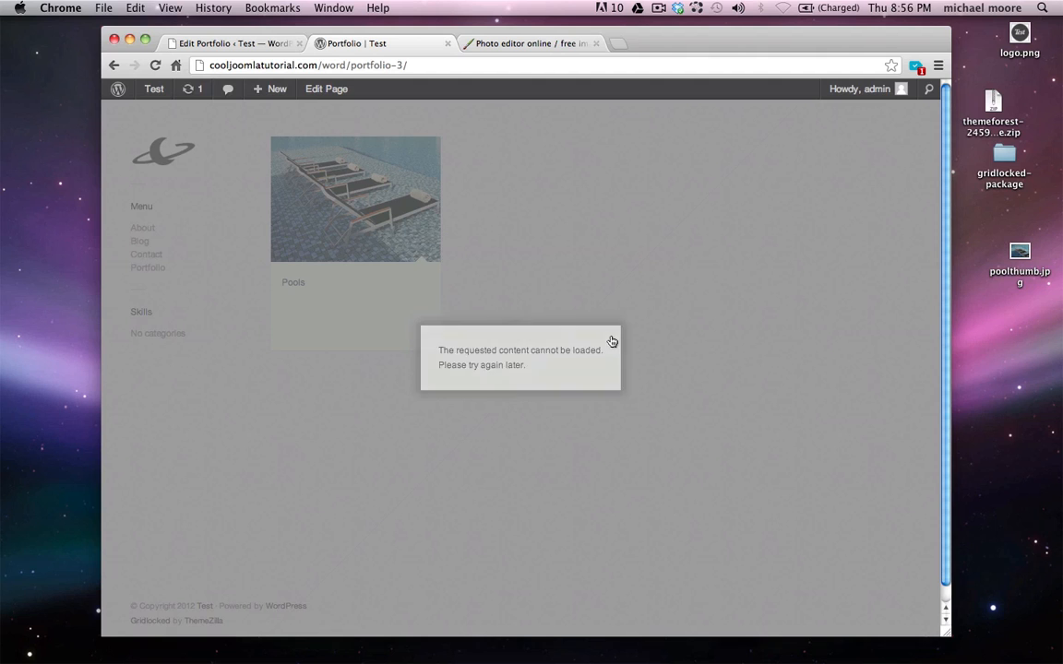
{"action": "left_click", "coordinate": [448, 43]}
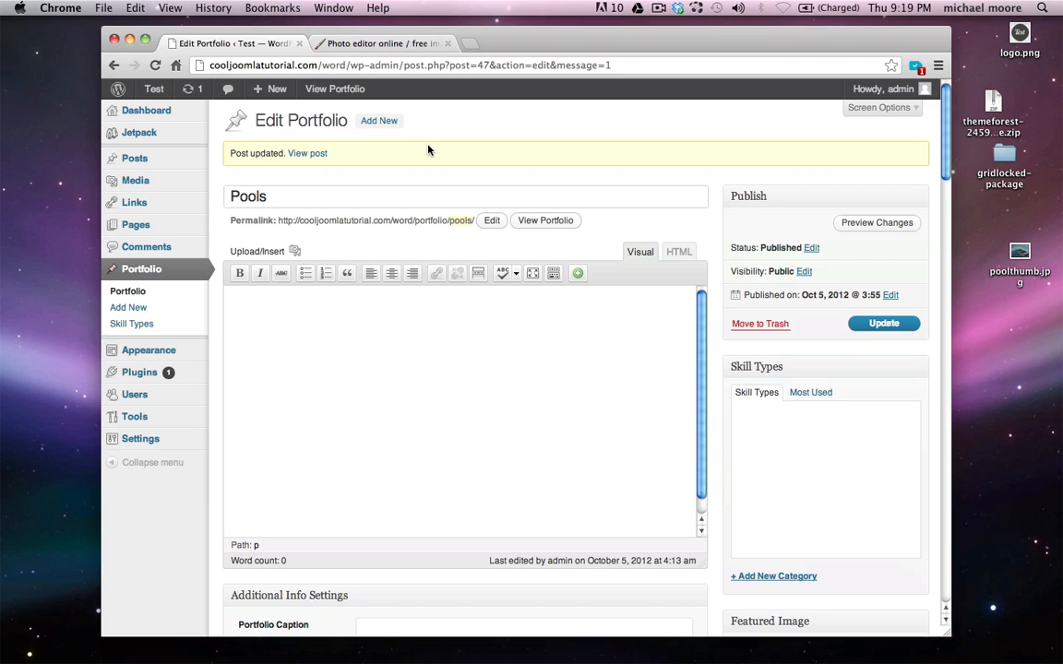
Open the 2000×2364 px pool.jpg from the Desktop grid folder in Pixlr
{"action": "left_click", "coordinate": [367, 43]}
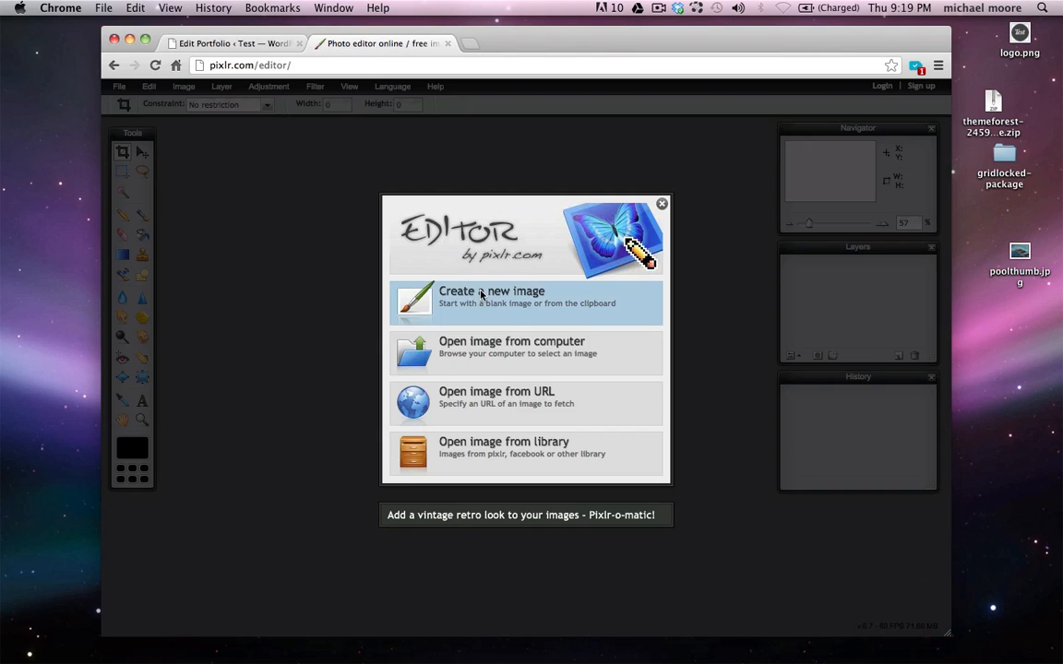
{"action": "left_click", "coordinate": [517, 359]}
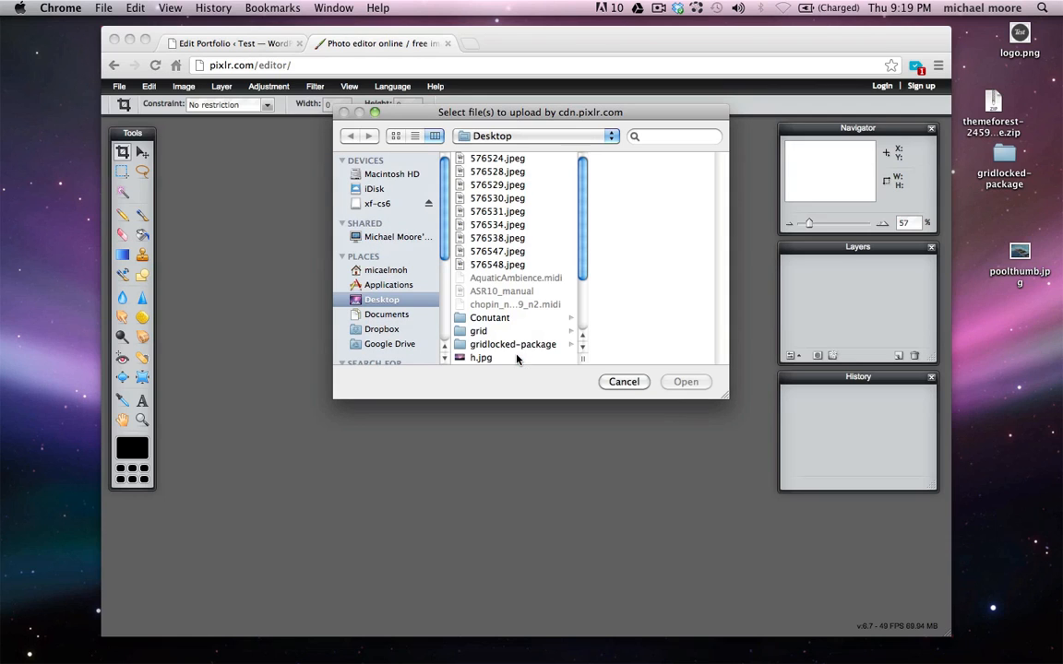
{"action": "left_click", "coordinate": [478, 330]}
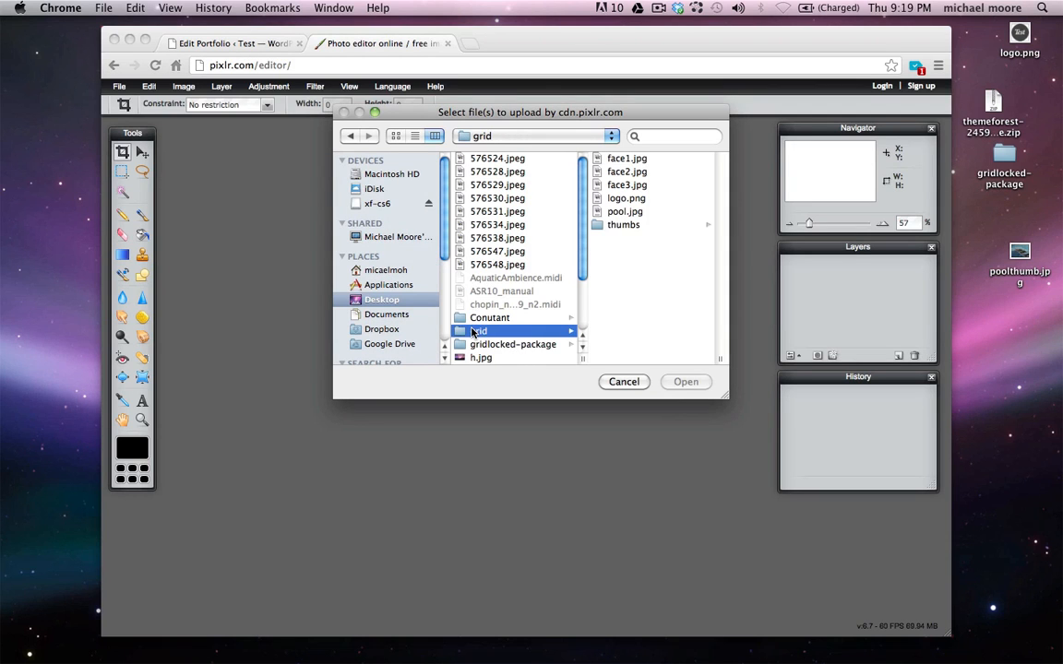
{"action": "left_click", "coordinate": [612, 212]}
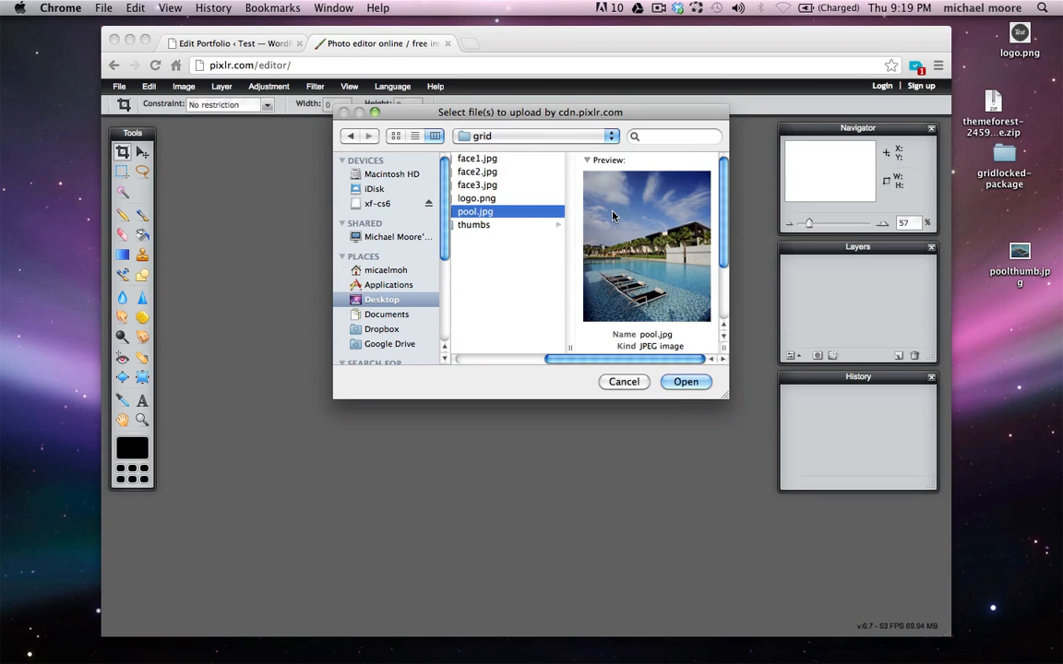
{"action": "scroll", "coordinate": [612, 216], "scroll_direction": "down", "scroll_amount": 5}
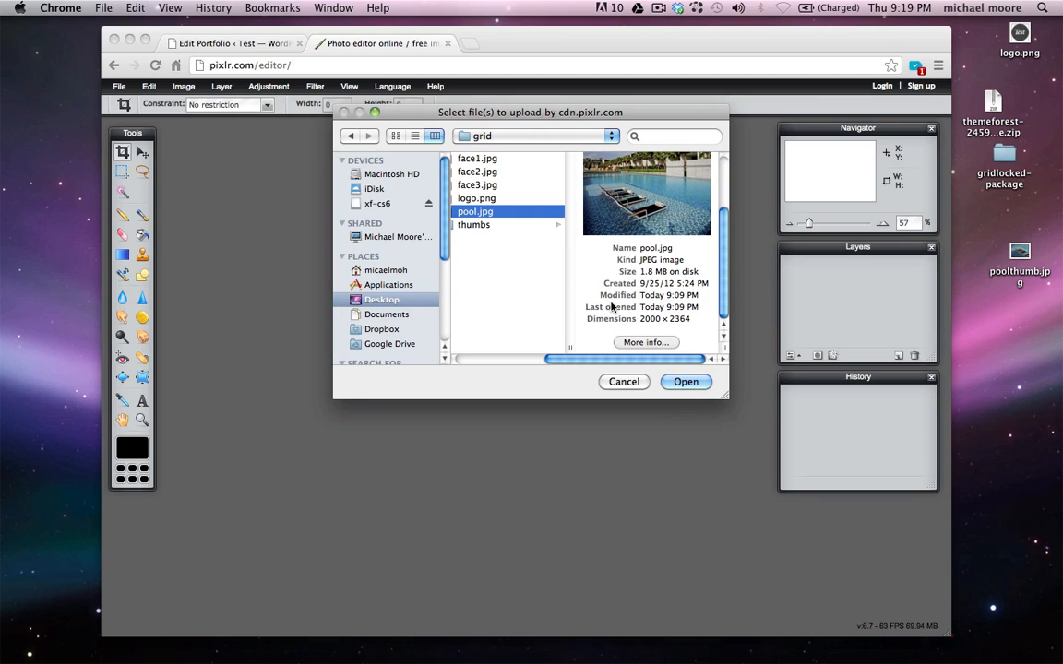
{"action": "left_click_drag", "start_coordinate": [640, 320], "coordinate": [660, 319]}
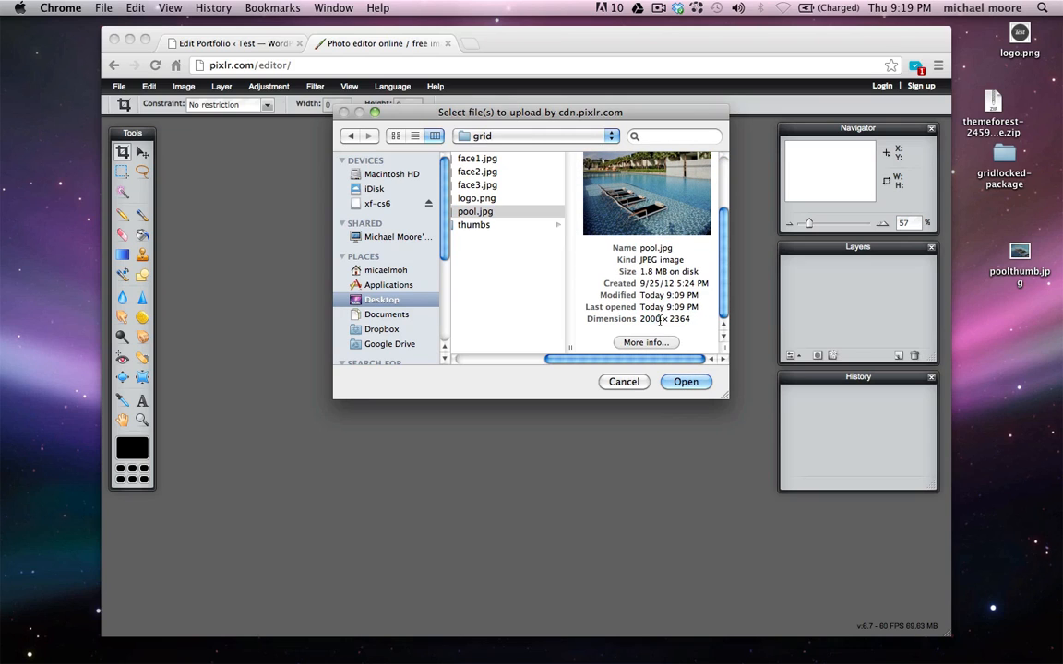
{"action": "left_click", "coordinate": [682, 383]}
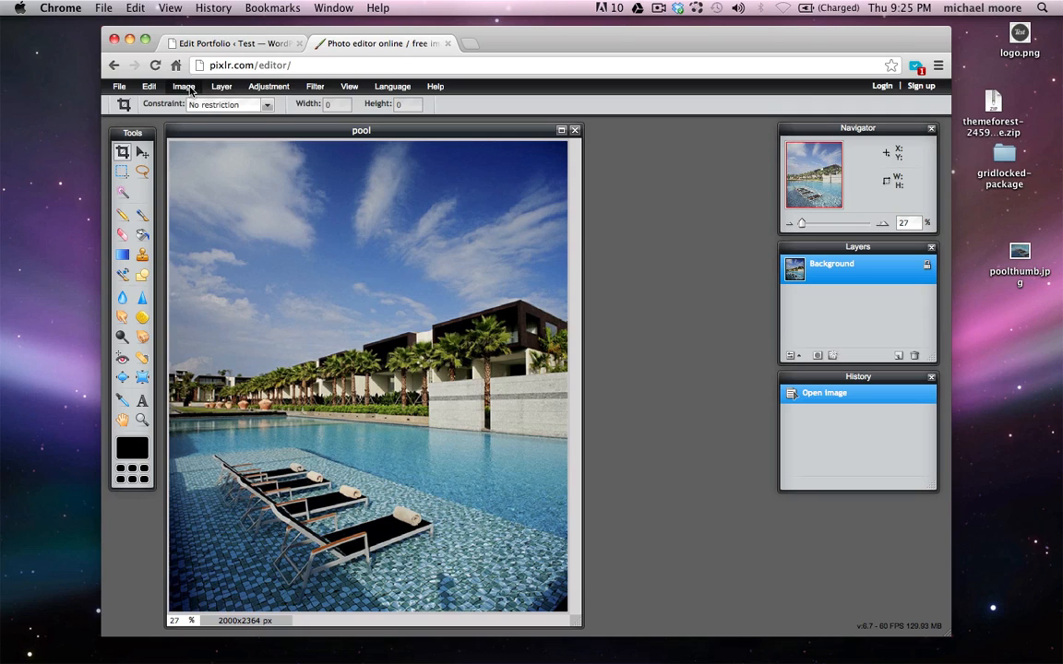
Resize the pool photo to 800×946 px, then crop the top sky to reach 800×696
{"action": "left_click", "coordinate": [189, 89]}
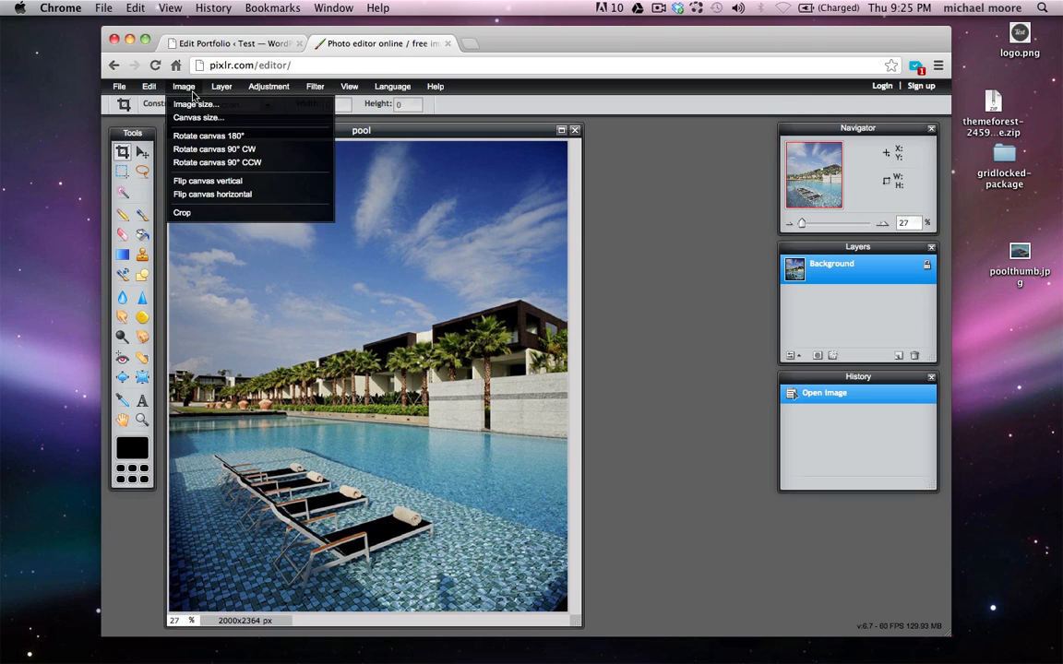
{"action": "left_click", "coordinate": [203, 105]}
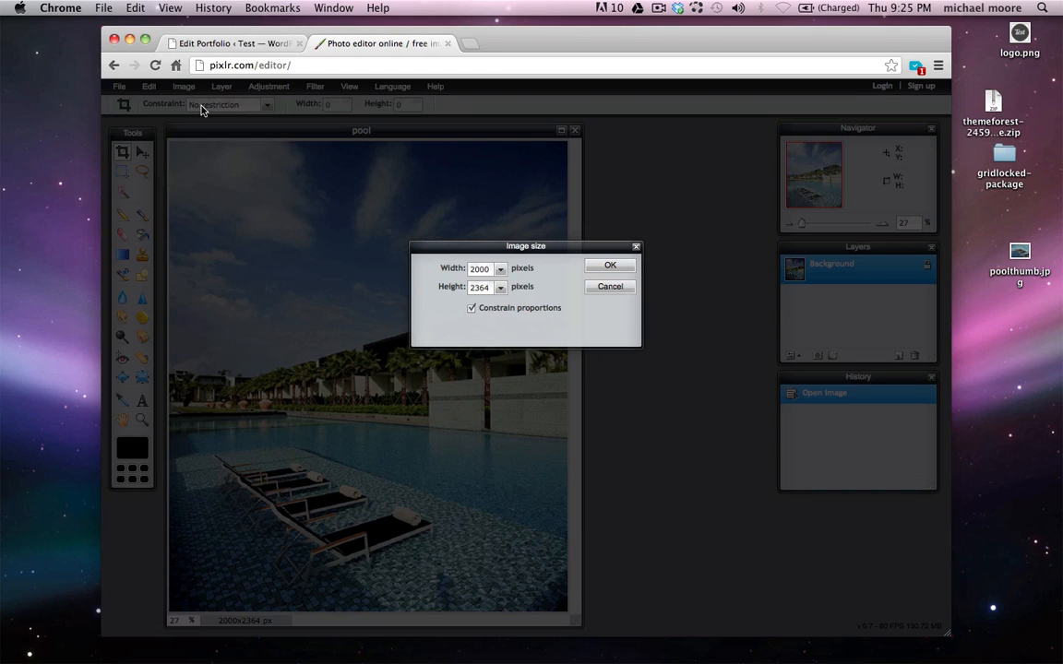
{"action": "double_click", "coordinate": [480, 270]}
{"action": "type", "text": "800"}
{"action": "key", "text": "Return"}
{"action": "left_click", "coordinate": [609, 268]}
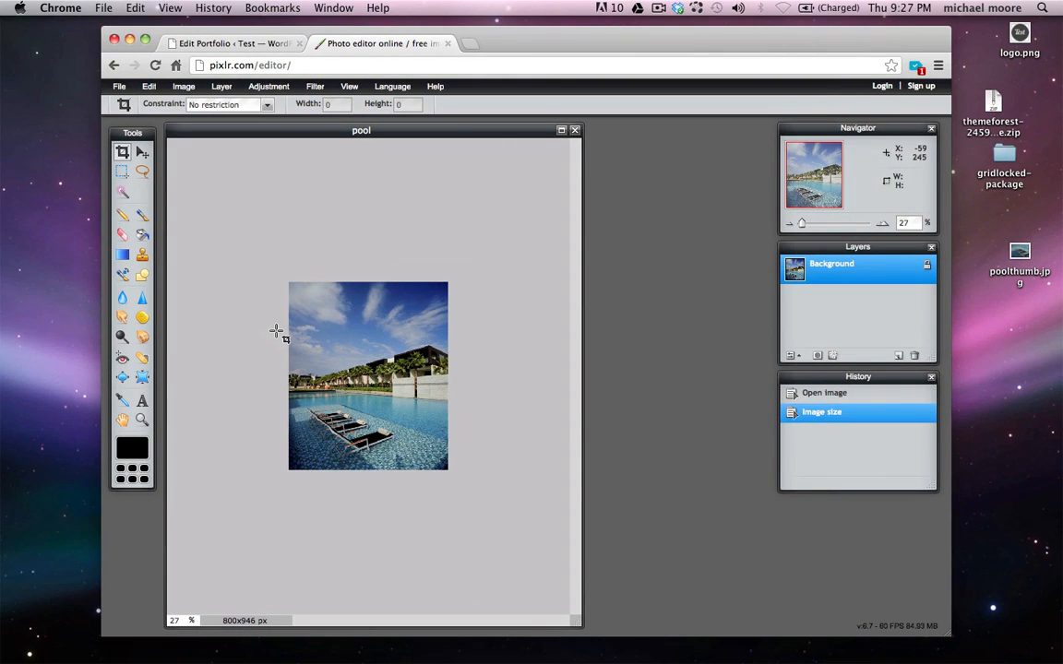
{"action": "left_click_drag", "start_coordinate": [283, 330], "coordinate": [527, 500]}
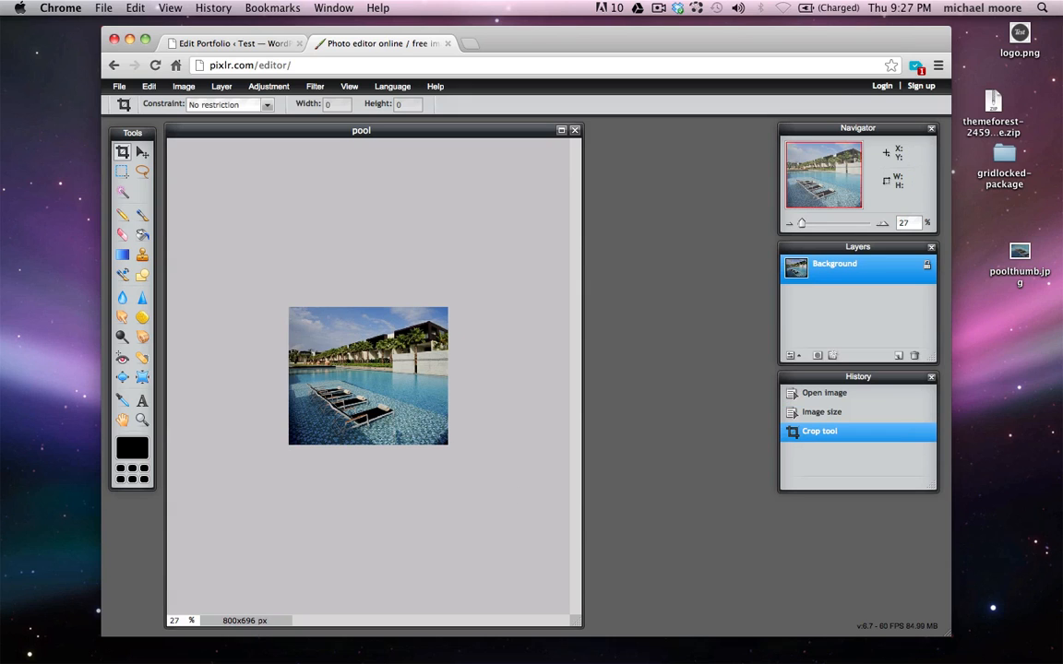
Check the Image size dialog and cancel it, leaving the image at 800×696
{"action": "left_click", "coordinate": [184, 87]}
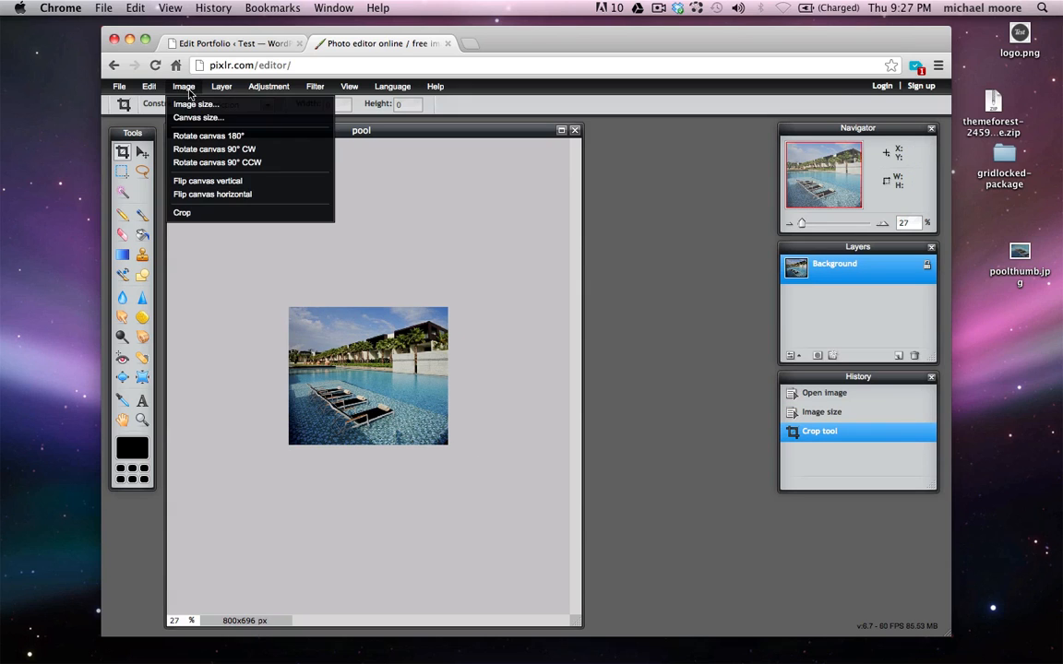
{"action": "left_click", "coordinate": [196, 104]}
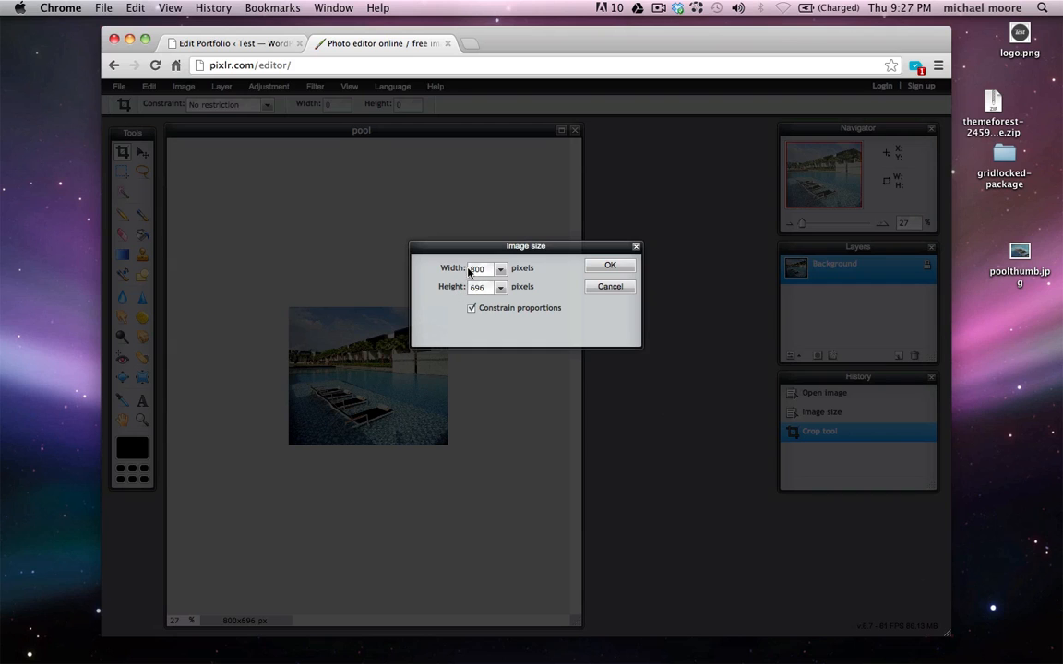
{"action": "left_click", "coordinate": [606, 291]}
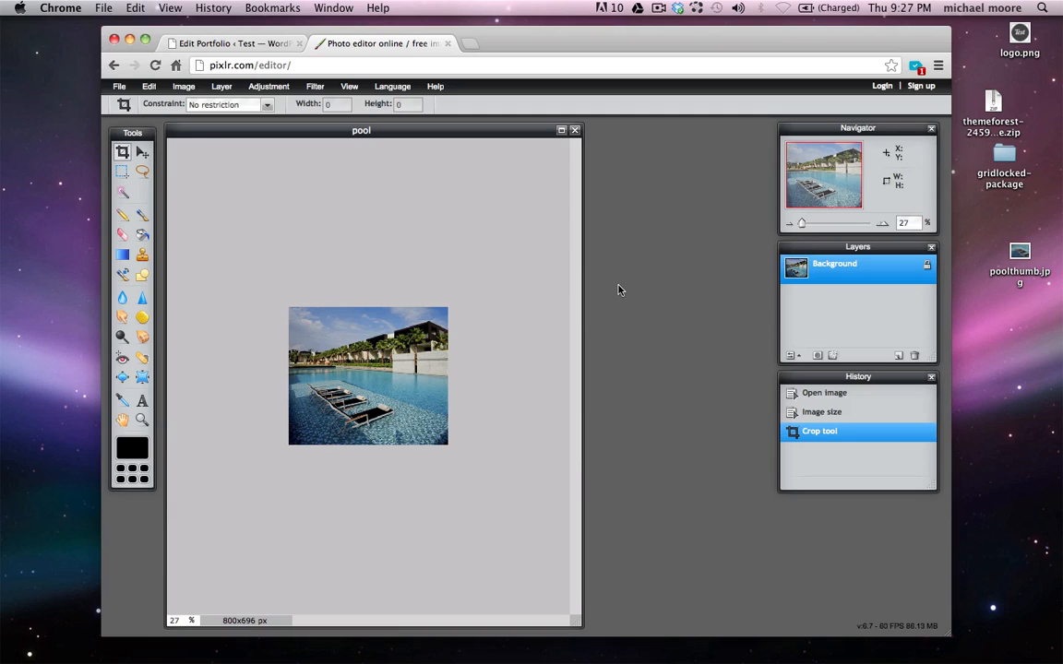
Save the image as poolbig.jpg on the Desktop
{"action": "left_click", "coordinate": [129, 87]}
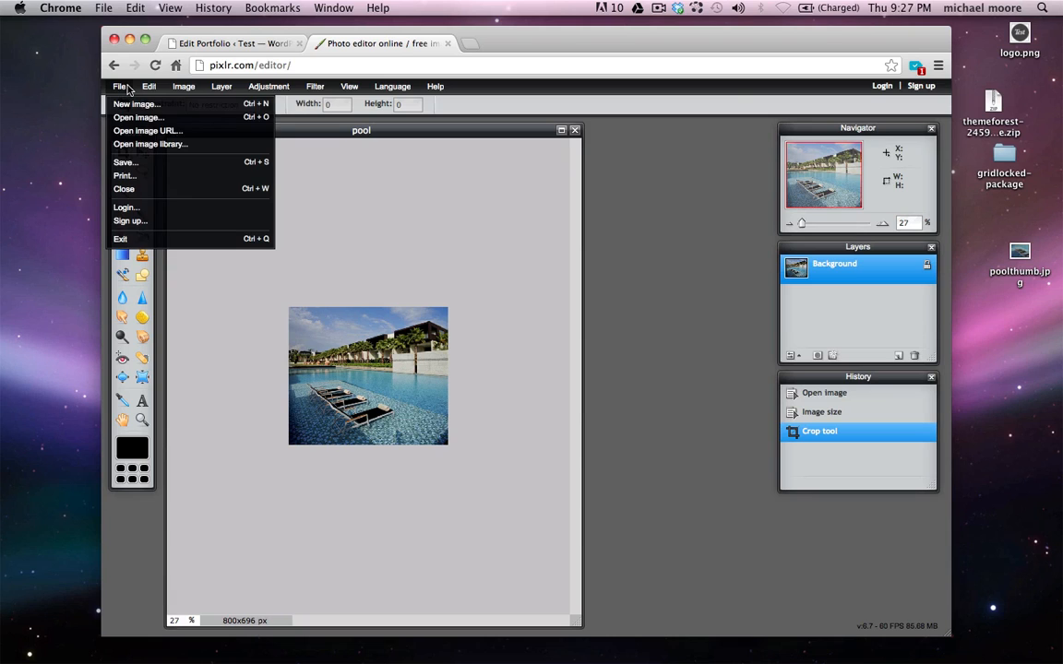
{"action": "left_click", "coordinate": [150, 162]}
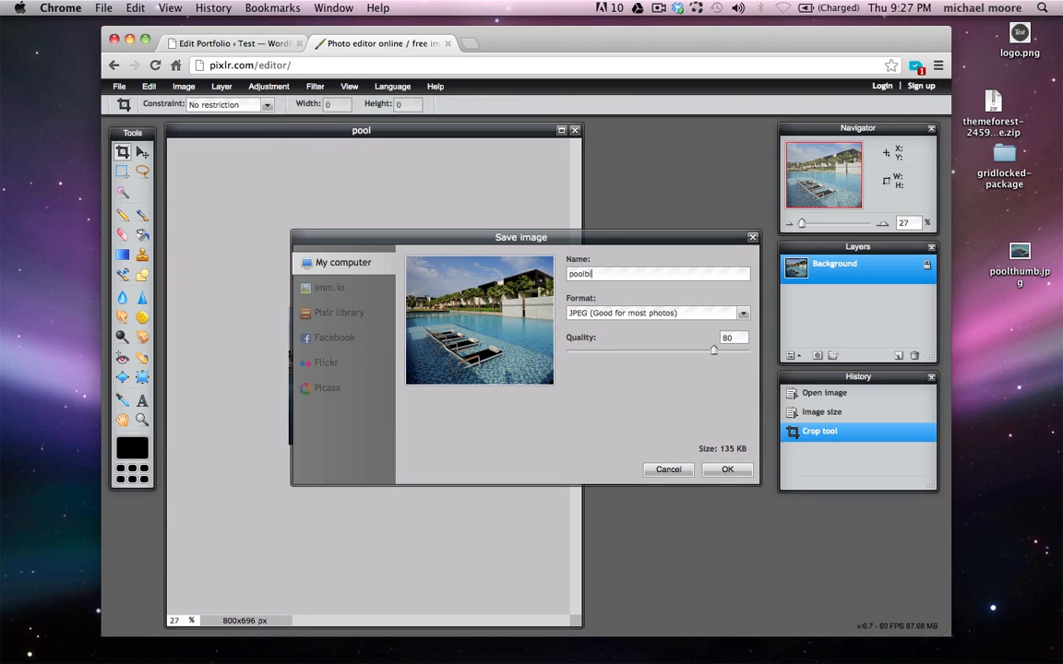
{"action": "left_click", "coordinate": [726, 469]}
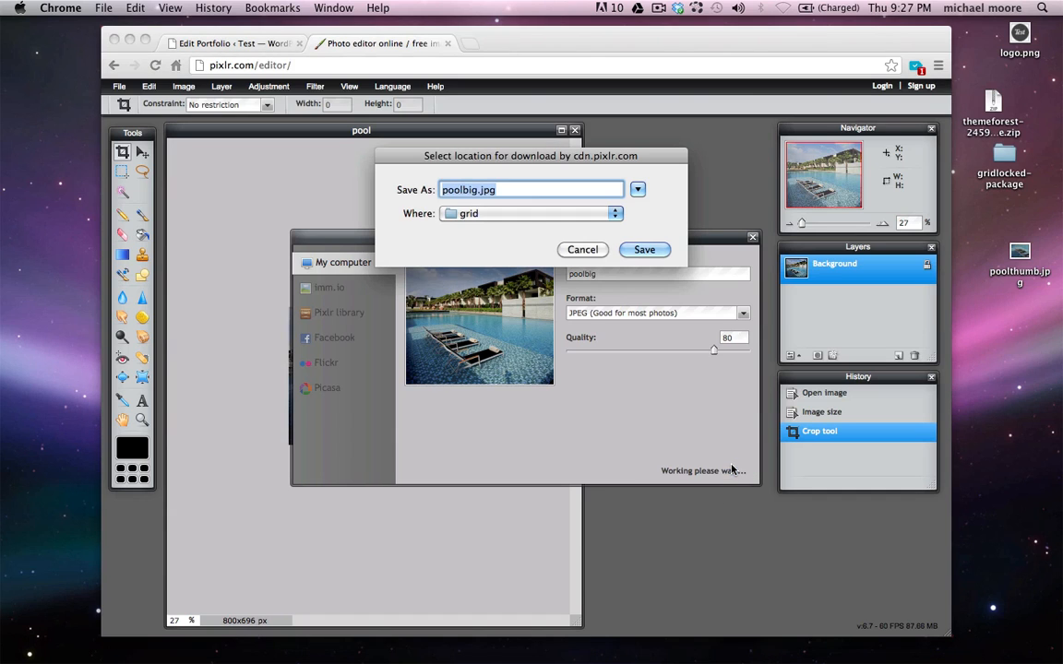
{"action": "left_click", "coordinate": [526, 214]}
{"action": "left_click", "coordinate": [503, 321]}
{"action": "left_click", "coordinate": [644, 250]}
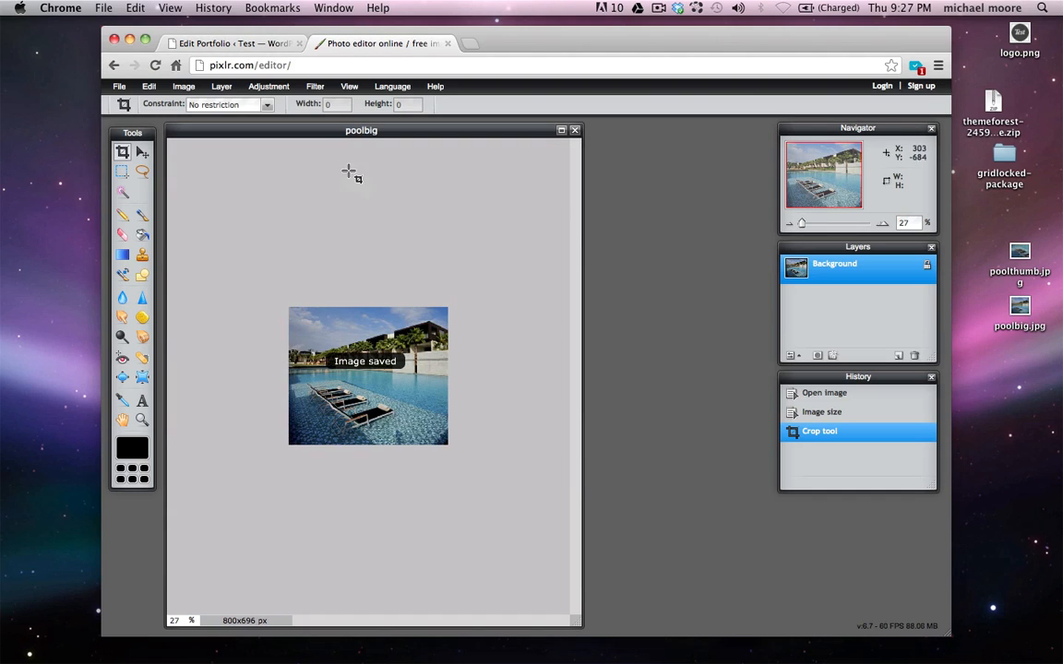
{"action": "left_click", "coordinate": [223, 45]}
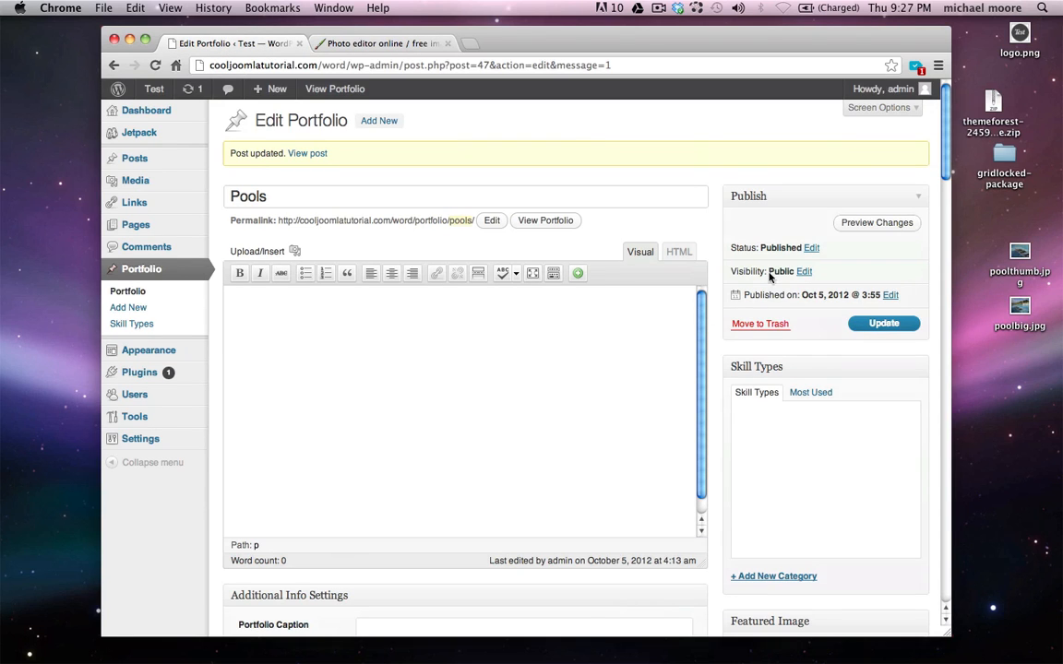
Upload poolbig.jpg (800×696) and set it as the Pools item's featured image
{"action": "scroll", "coordinate": [775, 304], "scroll_direction": "down", "scroll_amount": 3}
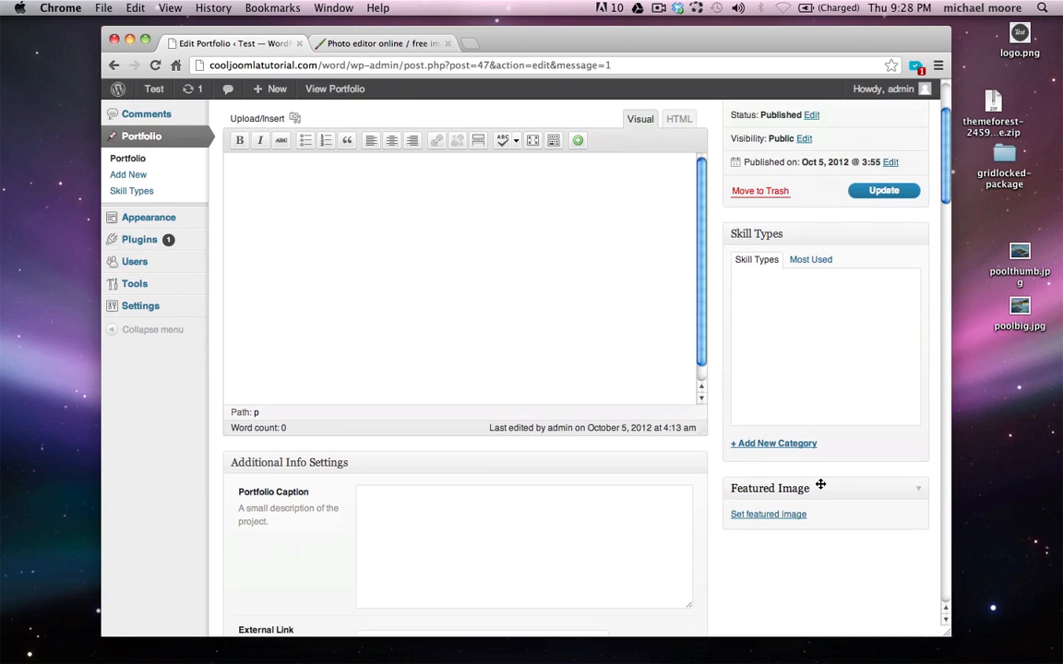
{"action": "left_click", "coordinate": [775, 516]}
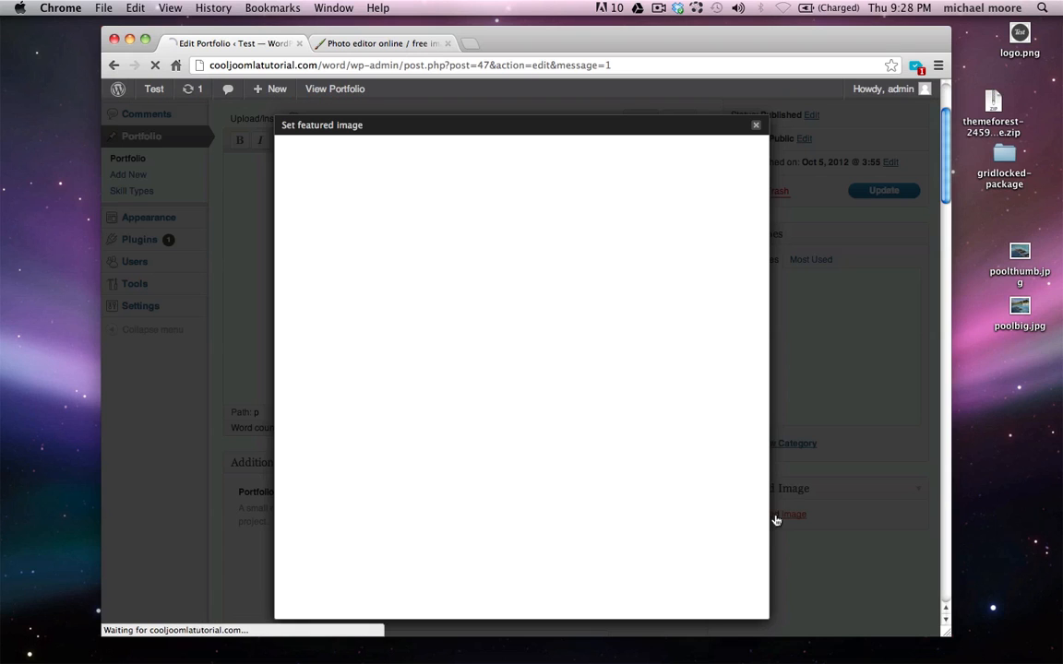
{"action": "left_click", "coordinate": [518, 297]}
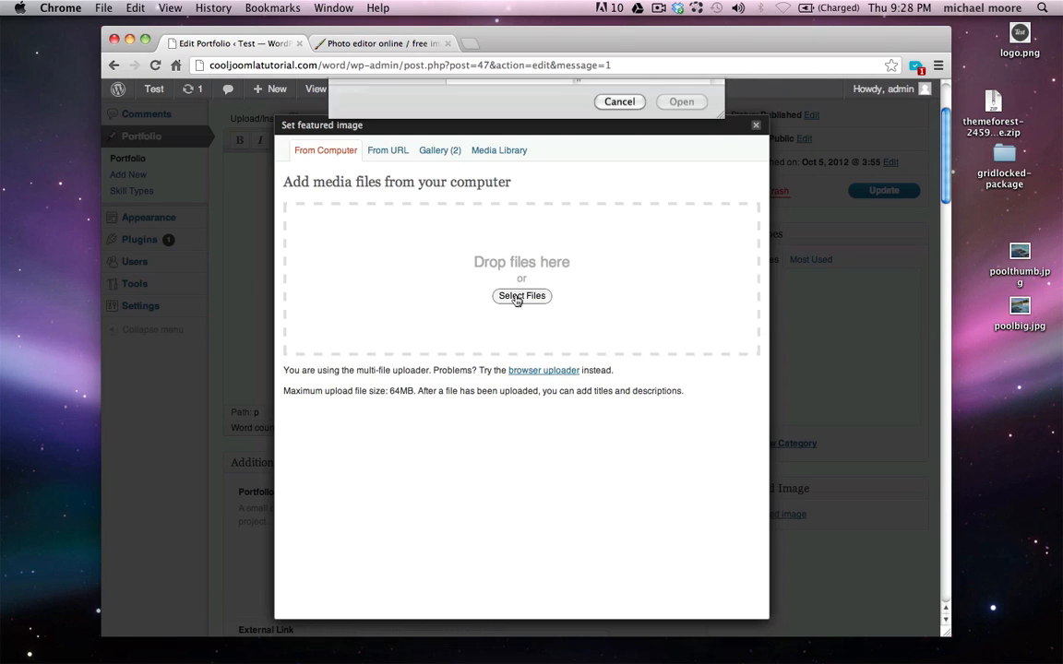
{"action": "scroll", "coordinate": [535, 239], "scroll_direction": "down", "scroll_amount": 5}
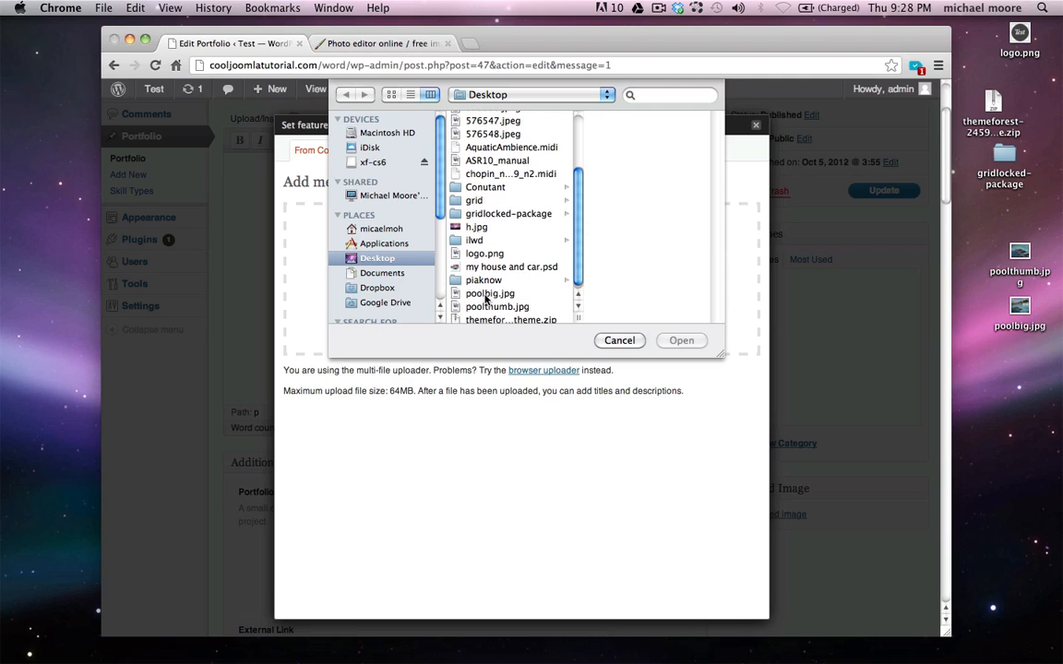
{"action": "left_click", "coordinate": [485, 294]}
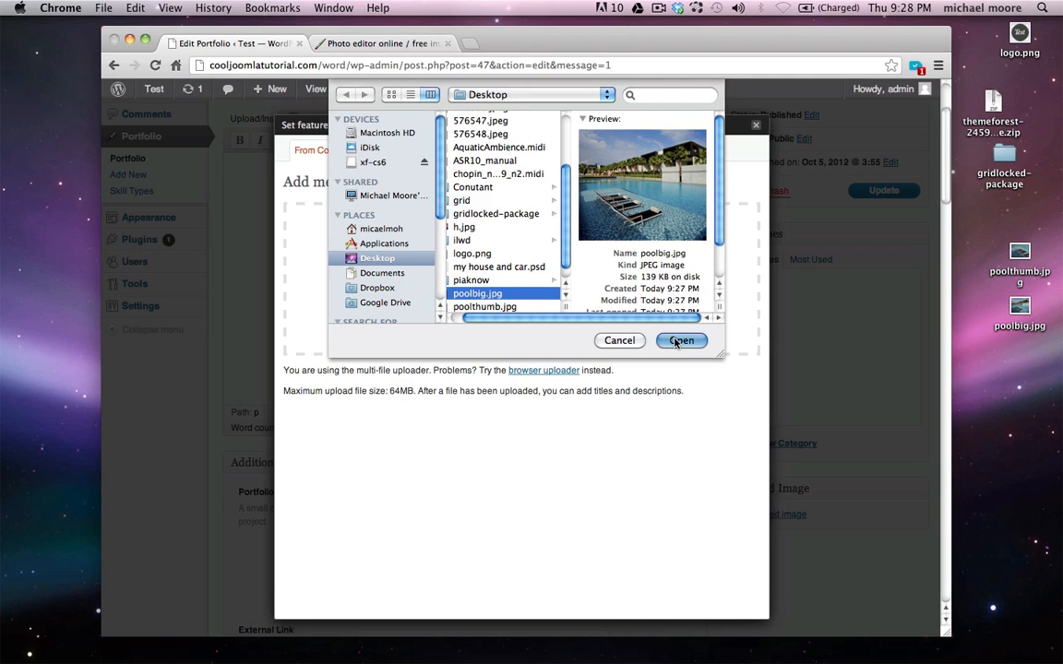
{"action": "left_click", "coordinate": [678, 341]}
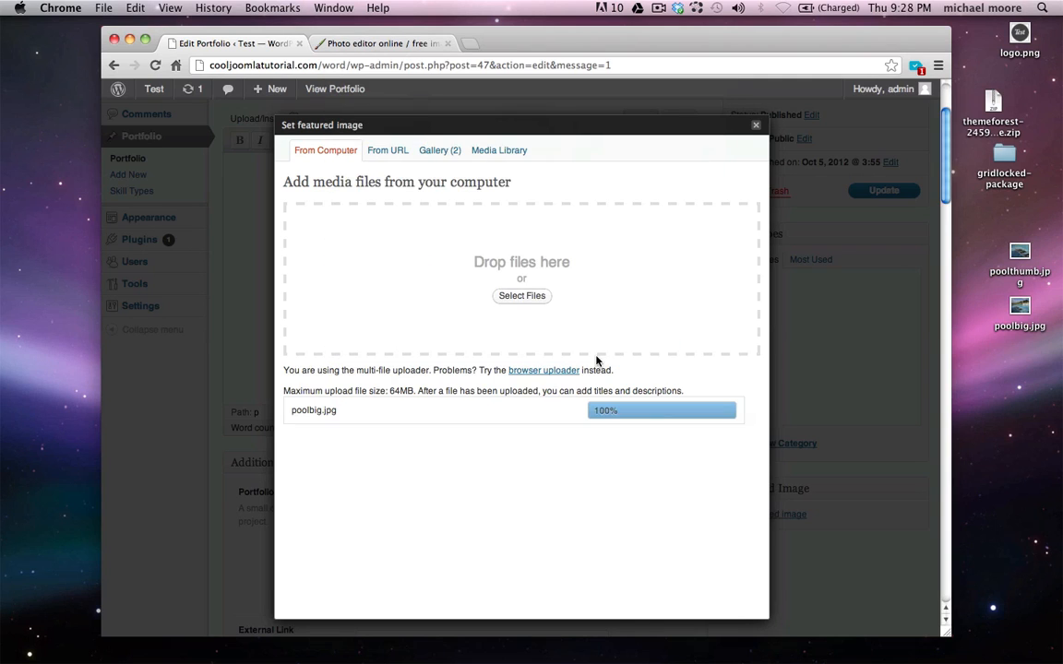
{"action": "scroll", "coordinate": [596, 360], "scroll_direction": "down", "scroll_amount": 5}
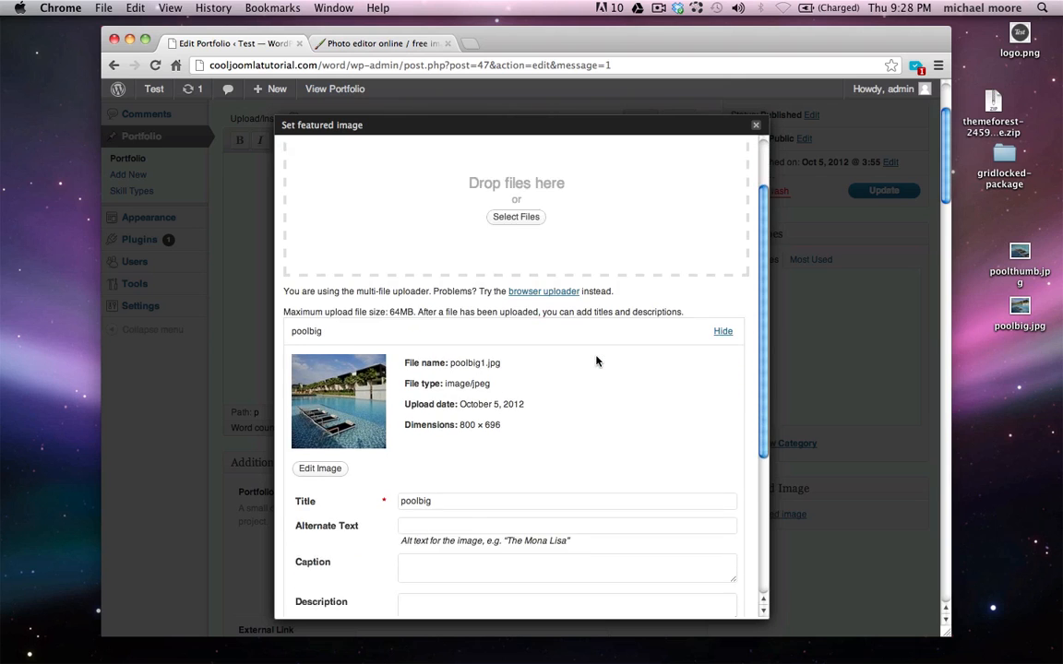
{"action": "scroll", "coordinate": [596, 360], "scroll_direction": "down", "scroll_amount": 1}
{"action": "scroll", "coordinate": [596, 360], "scroll_direction": "down", "scroll_amount": 3}
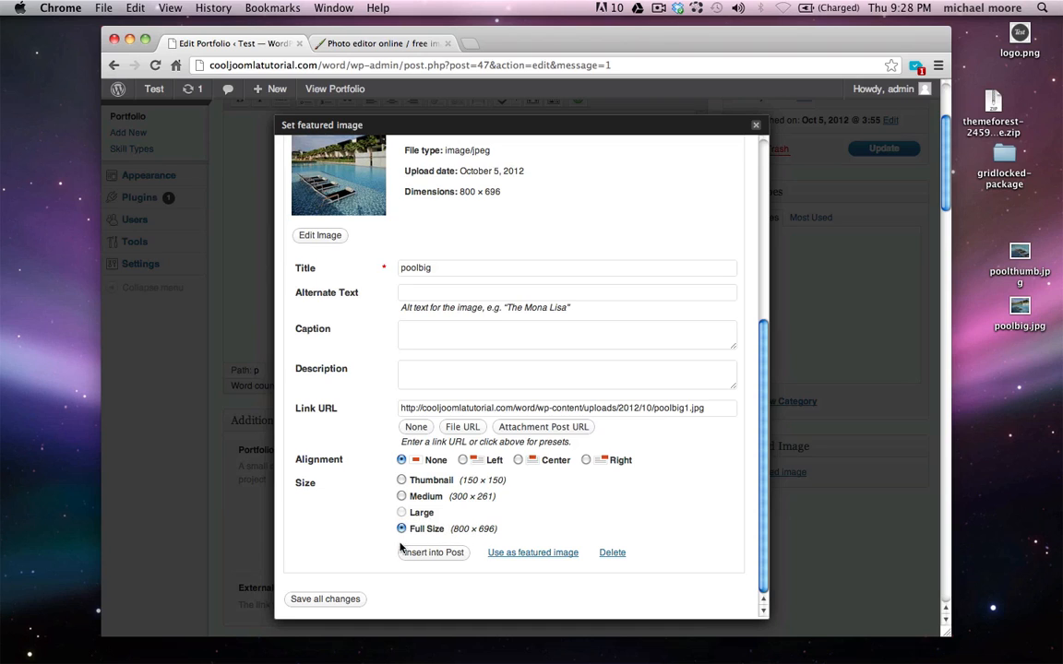
{"action": "left_click", "coordinate": [529, 556]}
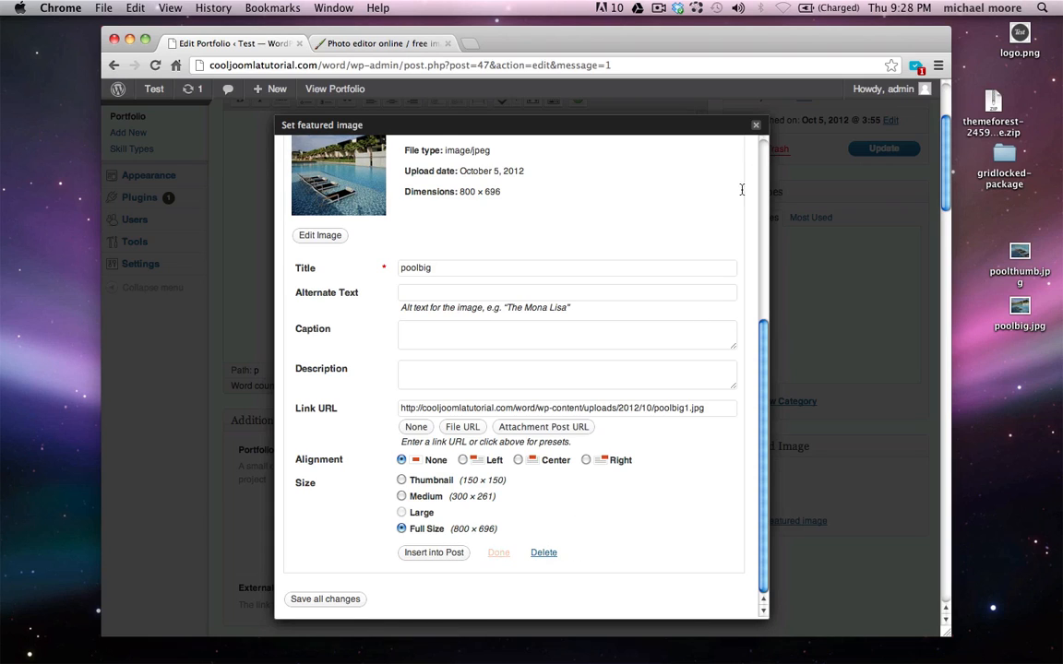
{"action": "left_click", "coordinate": [754, 127]}
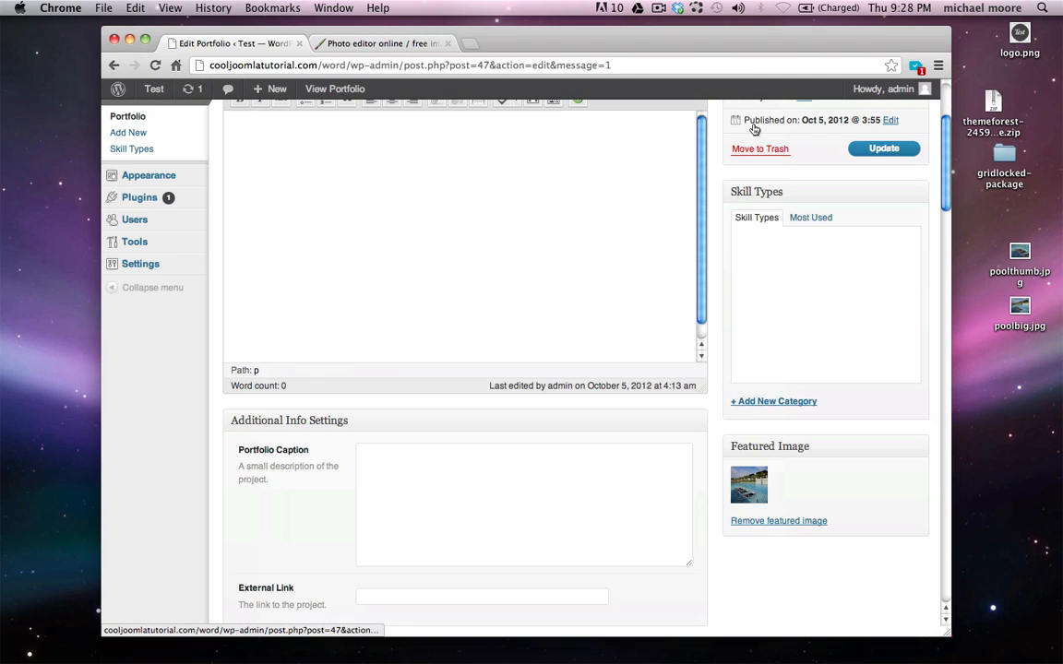
Update Pools, then check its thumbnail, large image and item page on the live Portfolio page
{"action": "scroll", "coordinate": [796, 285], "scroll_direction": "up", "scroll_amount": 3}
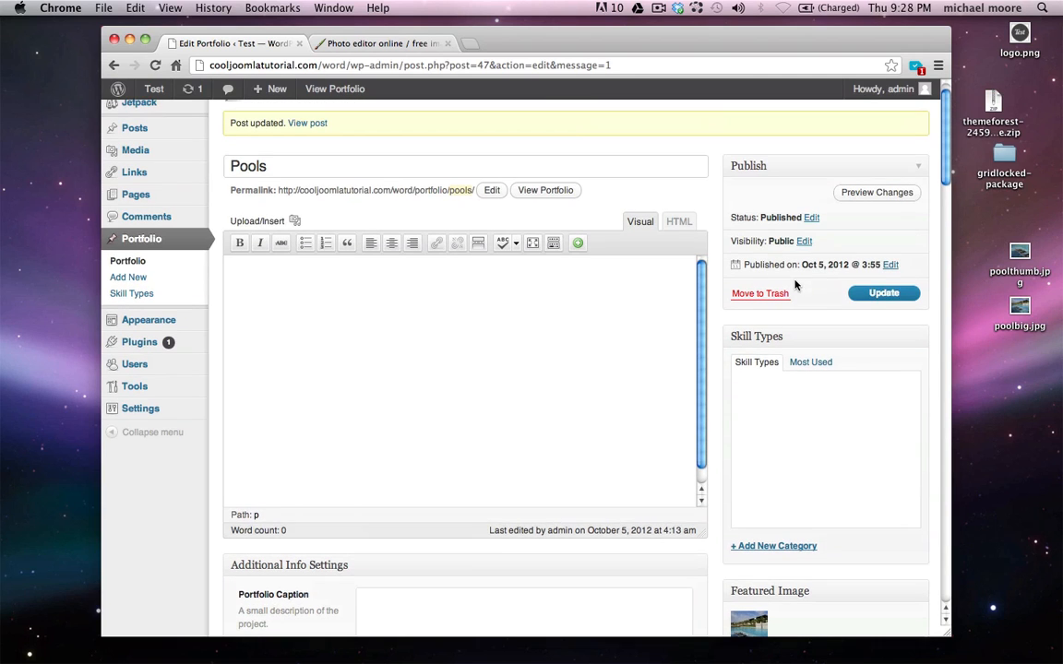
{"action": "left_click", "coordinate": [858, 295]}
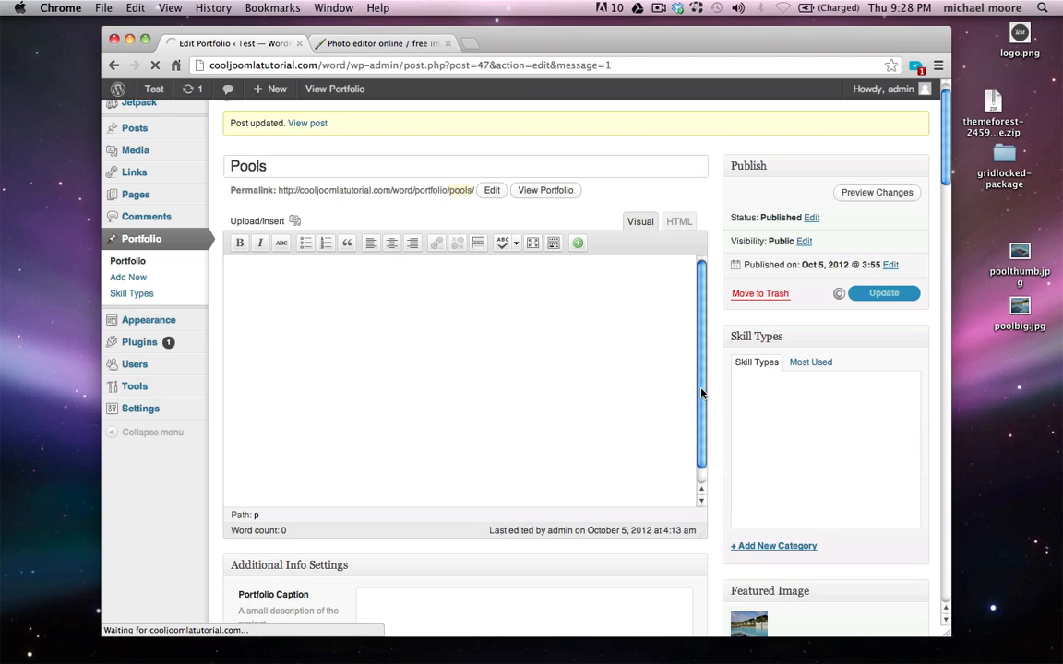
{"action": "mouse_move", "coordinate": [152, 91]}
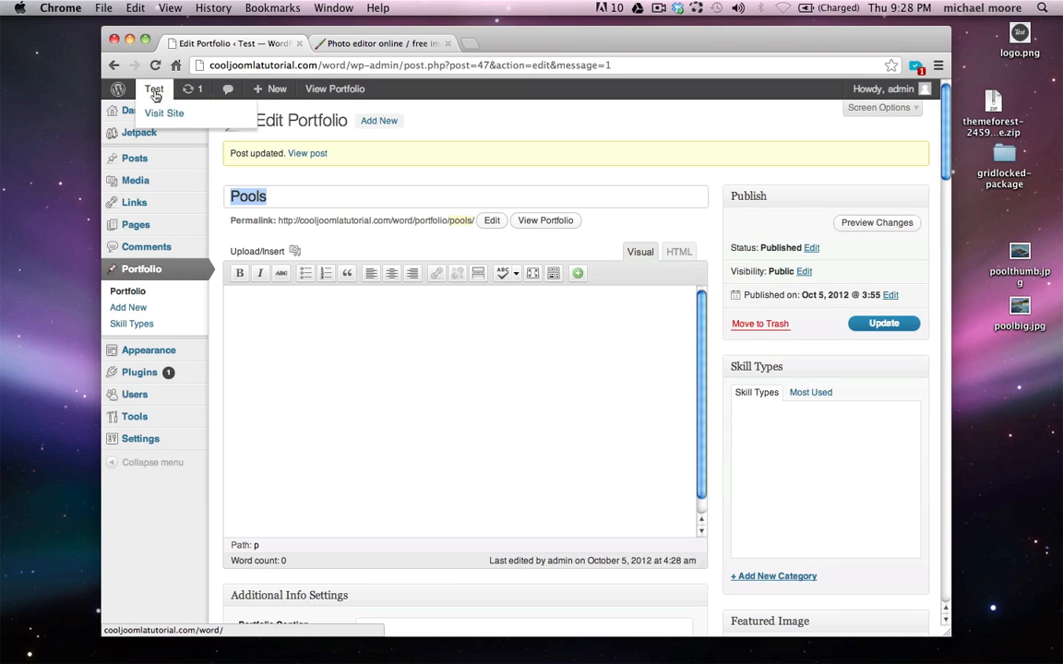
{"action": "left_click", "coordinate": [173, 115], "text": "super"}
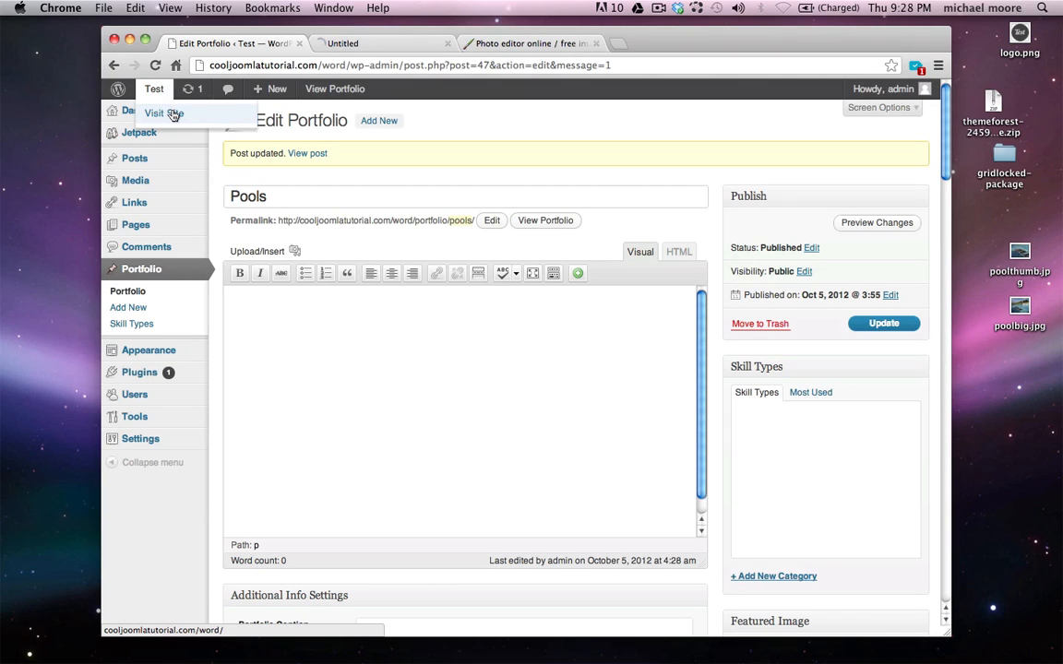
{"action": "left_click", "coordinate": [392, 44]}
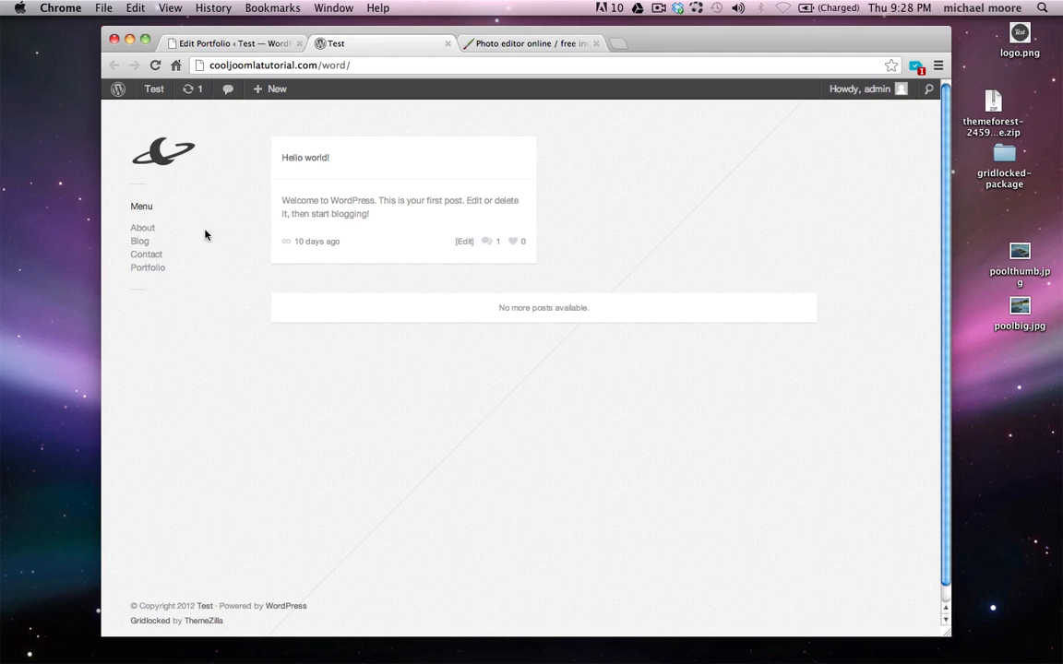
{"action": "left_click", "coordinate": [148, 269]}
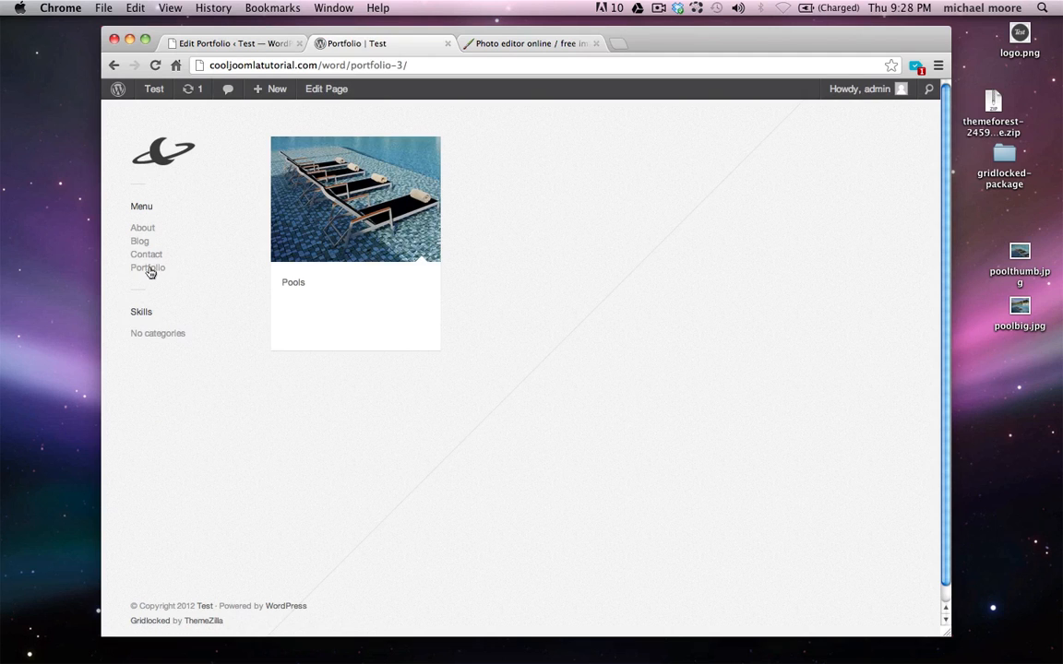
{"action": "left_click", "coordinate": [361, 199]}
{"action": "left_click", "coordinate": [302, 286]}
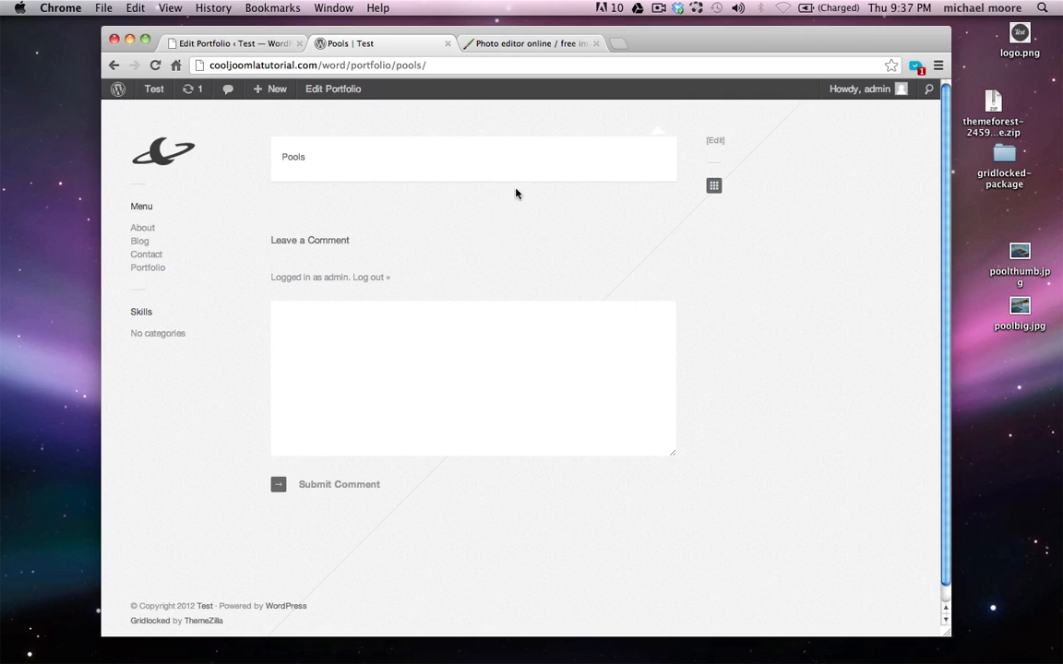
{"action": "key", "text": "super+bracketleft"}
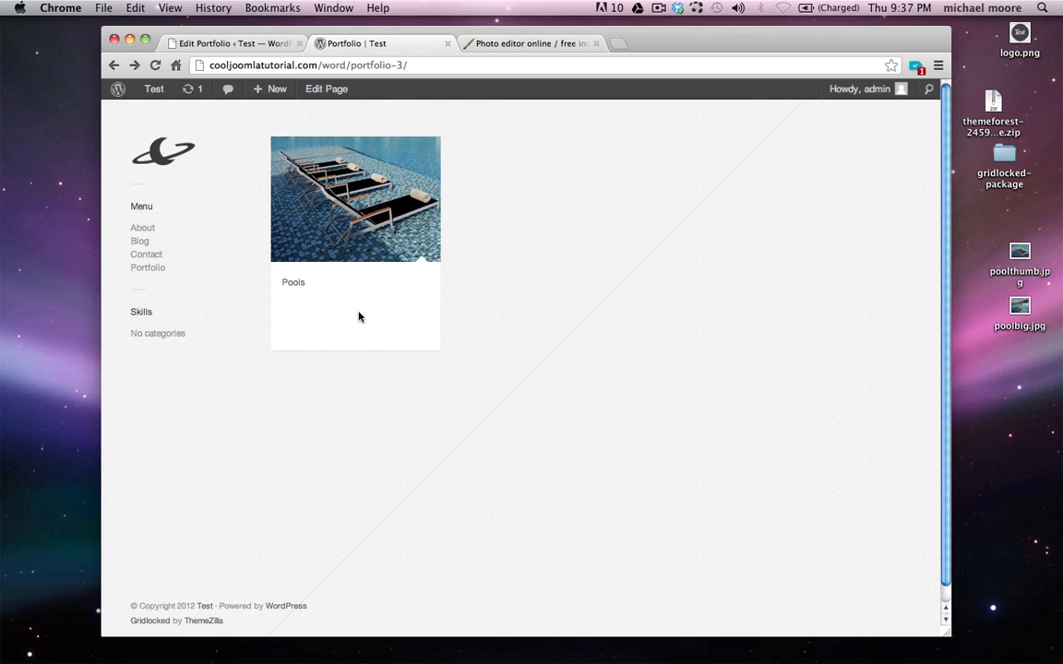
{"action": "left_click", "coordinate": [448, 44]}
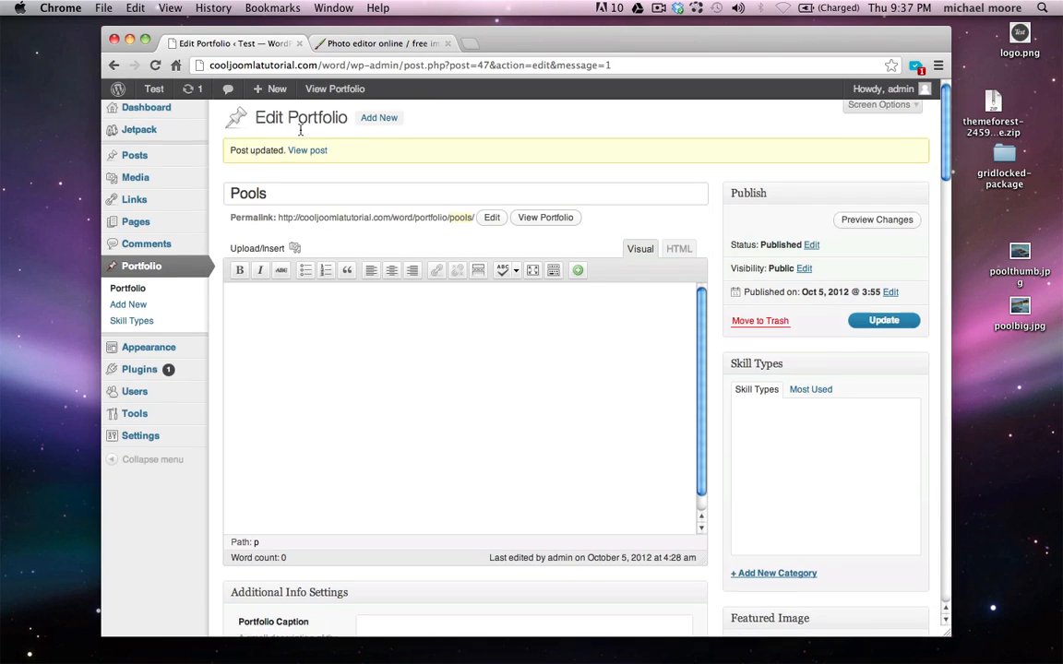
{"action": "scroll", "coordinate": [300, 131], "scroll_direction": "down", "scroll_amount": 15}
{"action": "scroll", "coordinate": [300, 131], "scroll_direction": "down", "scroll_amount": 5}
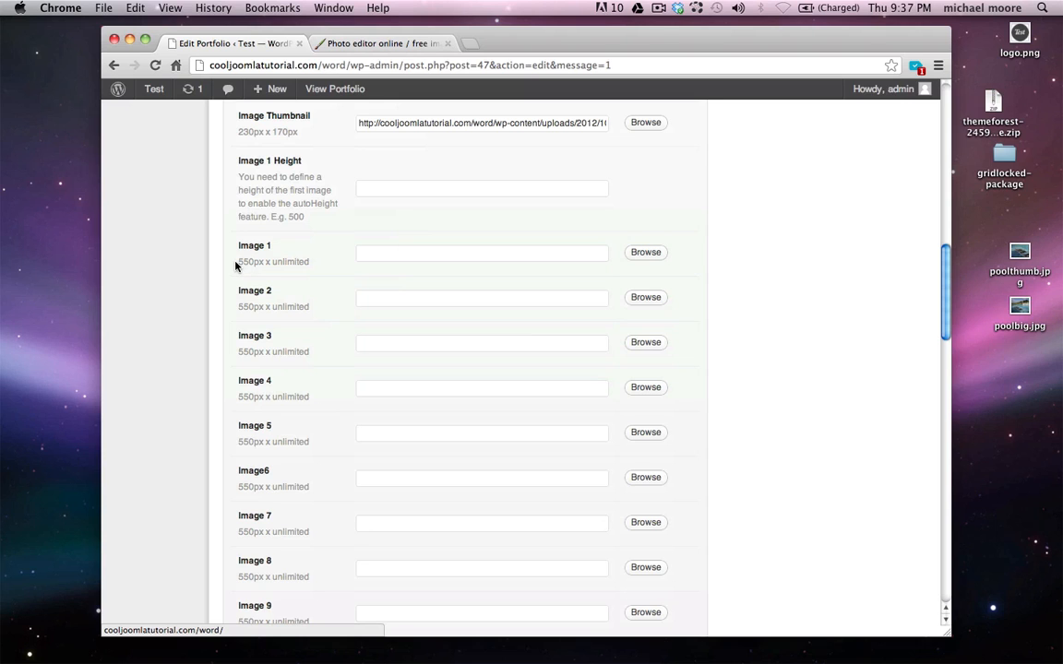
{"action": "left_click_drag", "start_coordinate": [236, 266], "coordinate": [249, 265]}
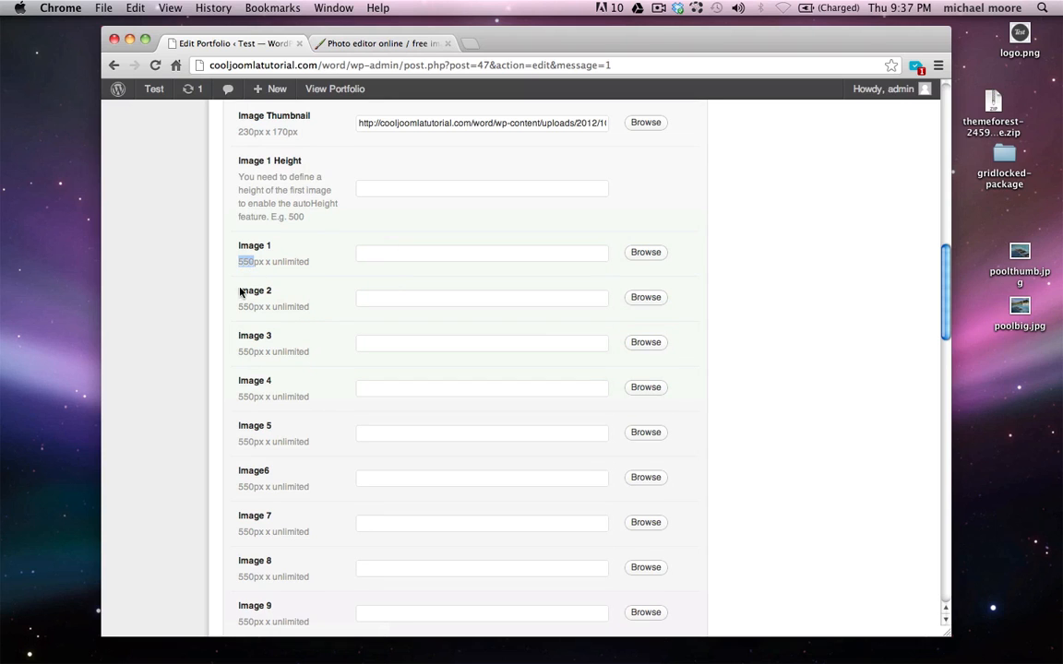
{"action": "scroll", "coordinate": [232, 310], "scroll_direction": "down", "scroll_amount": 3}
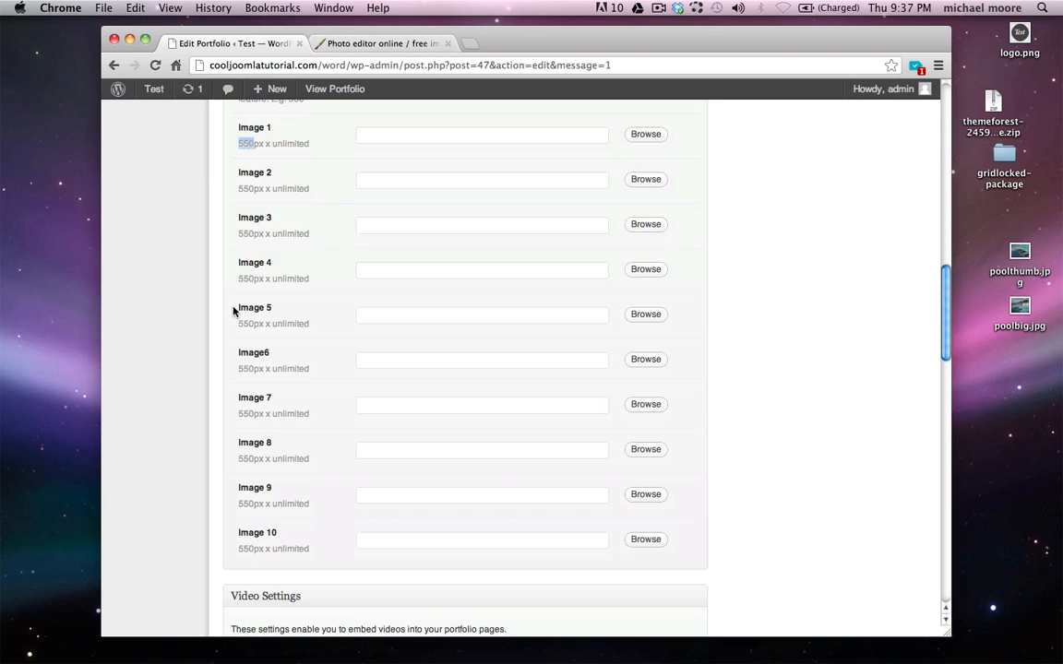
{"action": "scroll", "coordinate": [233, 310], "scroll_direction": "up", "scroll_amount": 2}
{"action": "scroll", "coordinate": [232, 311], "scroll_direction": "up", "scroll_amount": 1}
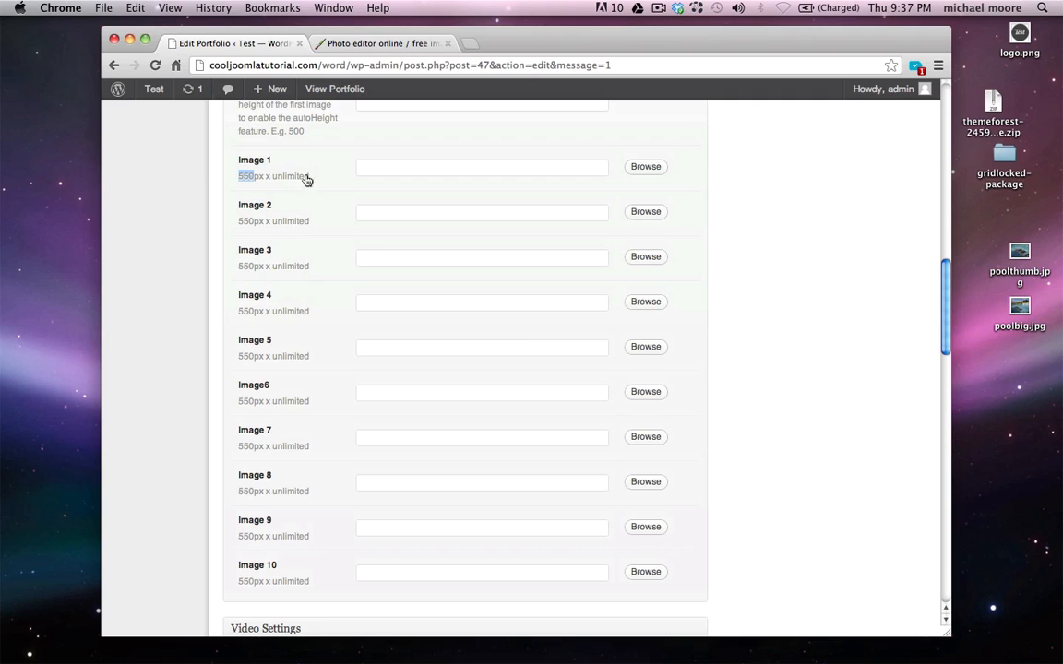
{"action": "left_click", "coordinate": [170, 255]}
{"action": "scroll", "coordinate": [170, 255], "scroll_direction": "up", "scroll_amount": 5}
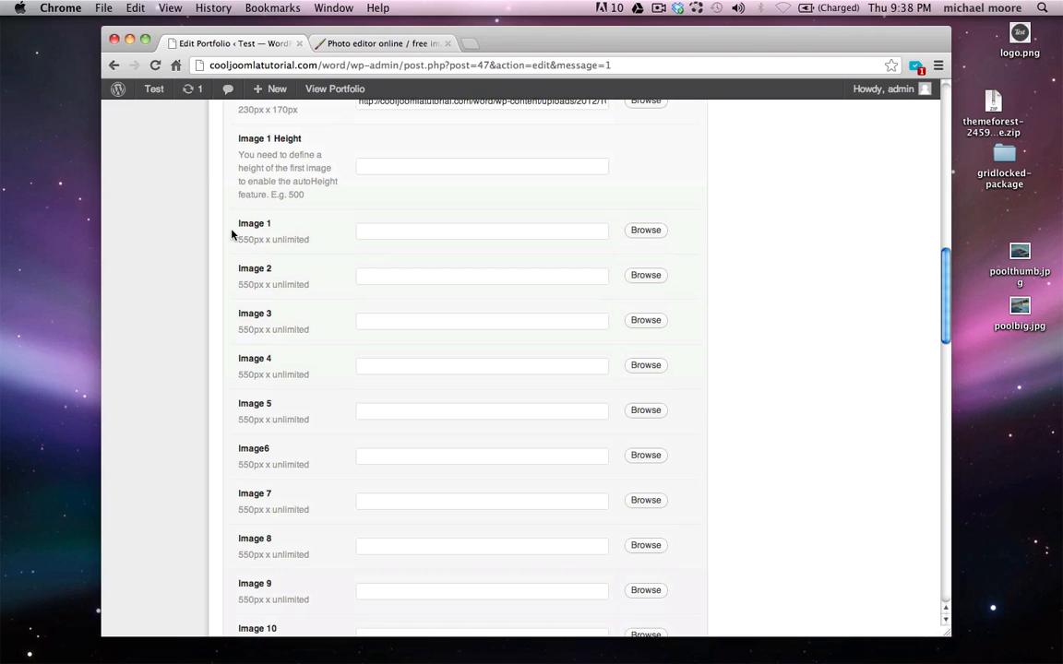
Upload pool.jpg into Image 1 and set Image 1 Height to 650
{"action": "left_click", "coordinate": [632, 234]}
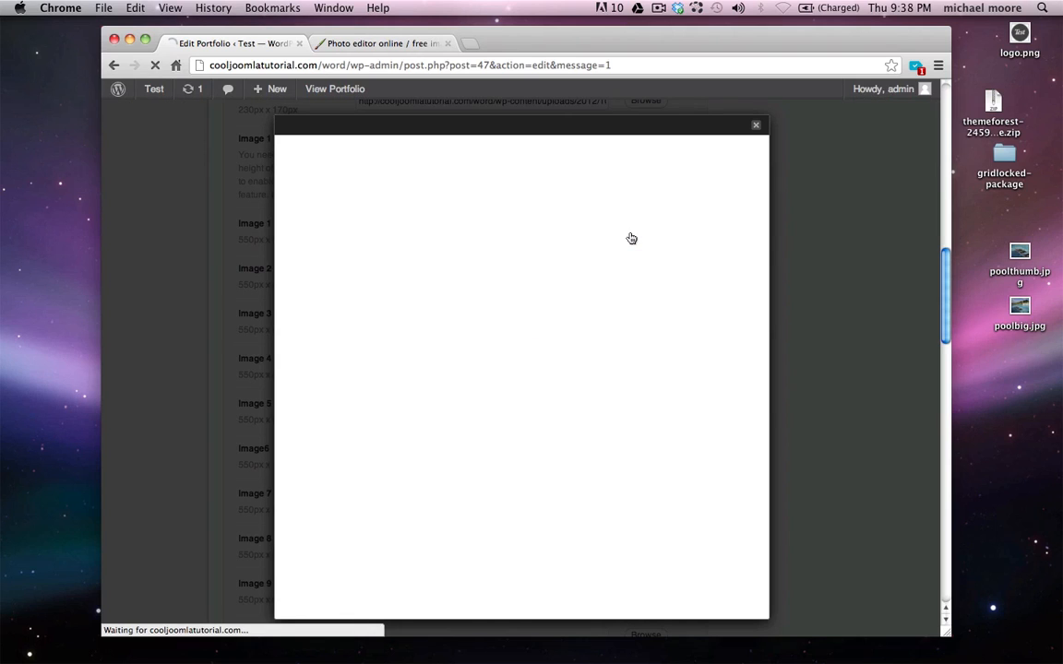
{"action": "left_click", "coordinate": [539, 297]}
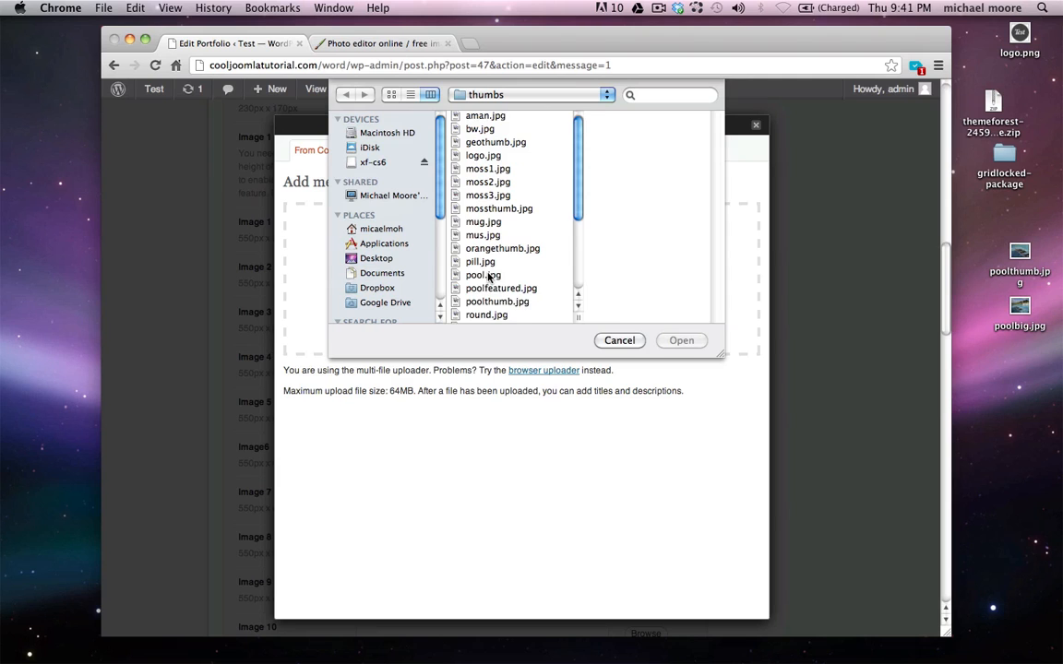
{"action": "left_click", "coordinate": [489, 276]}
{"action": "scroll", "coordinate": [646, 212], "scroll_direction": "down", "scroll_amount": 3}
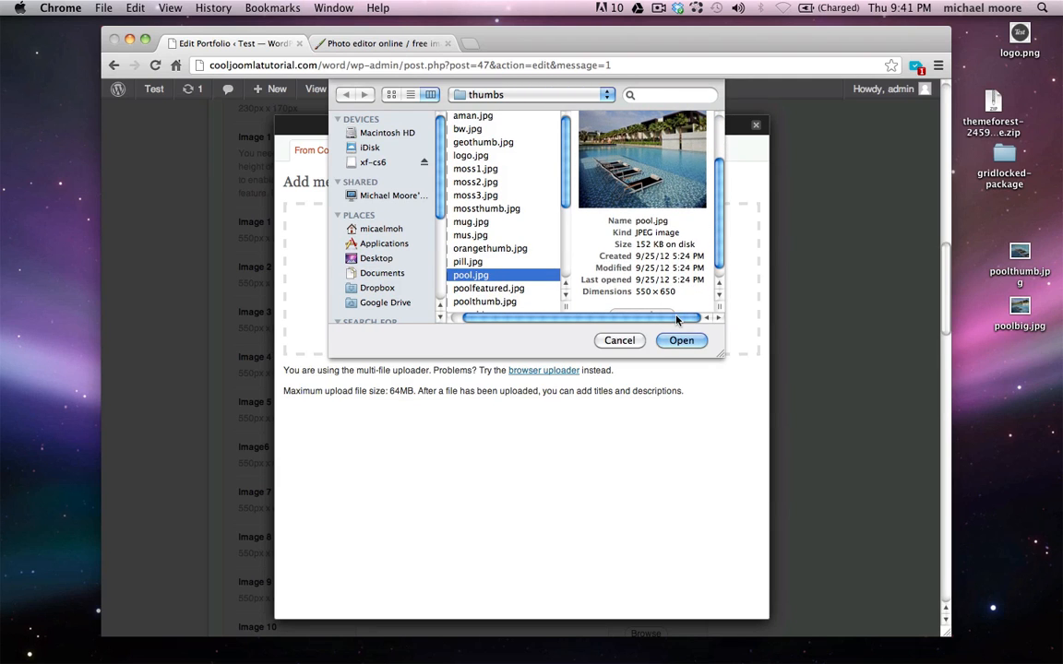
{"action": "left_click", "coordinate": [681, 341]}
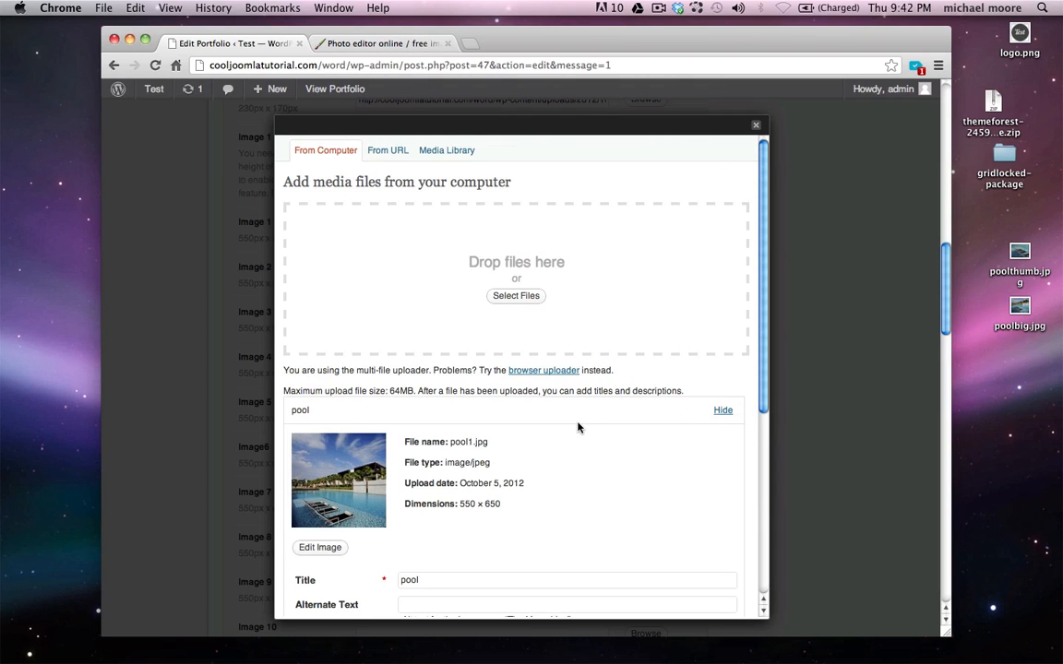
{"action": "scroll", "coordinate": [578, 427], "scroll_direction": "down", "scroll_amount": 5}
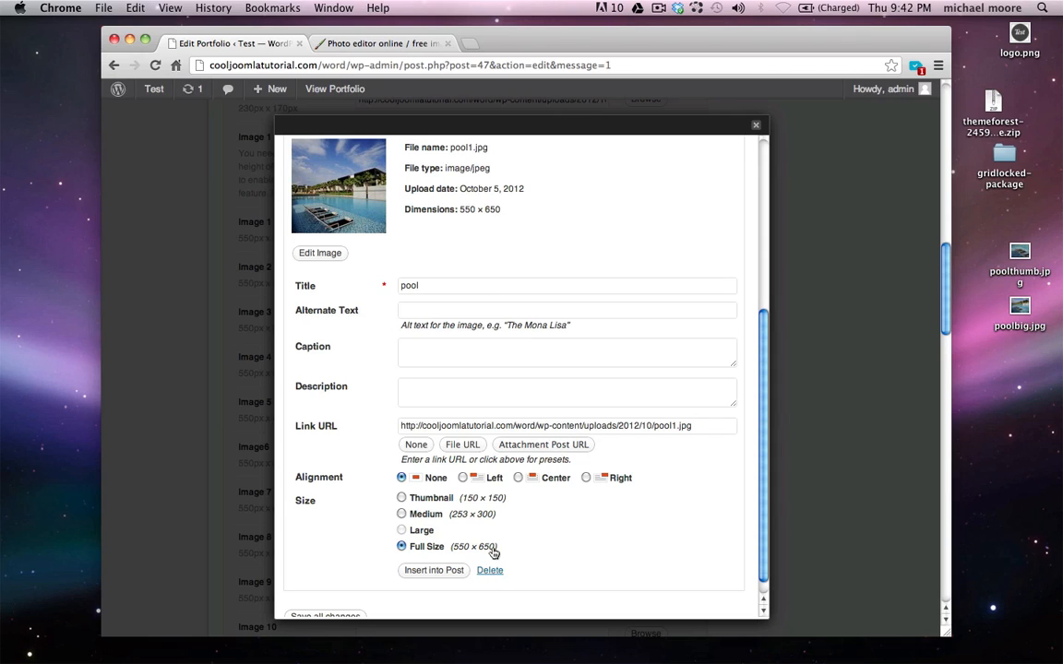
{"action": "left_click", "coordinate": [435, 571]}
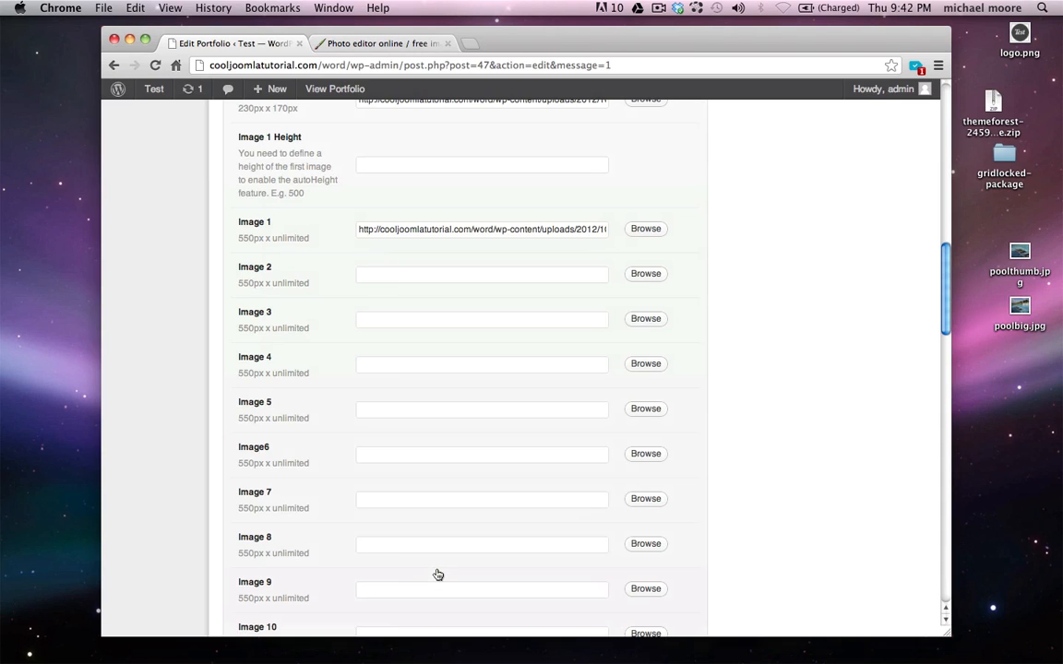
{"action": "scroll", "coordinate": [436, 572], "scroll_direction": "up", "scroll_amount": 3}
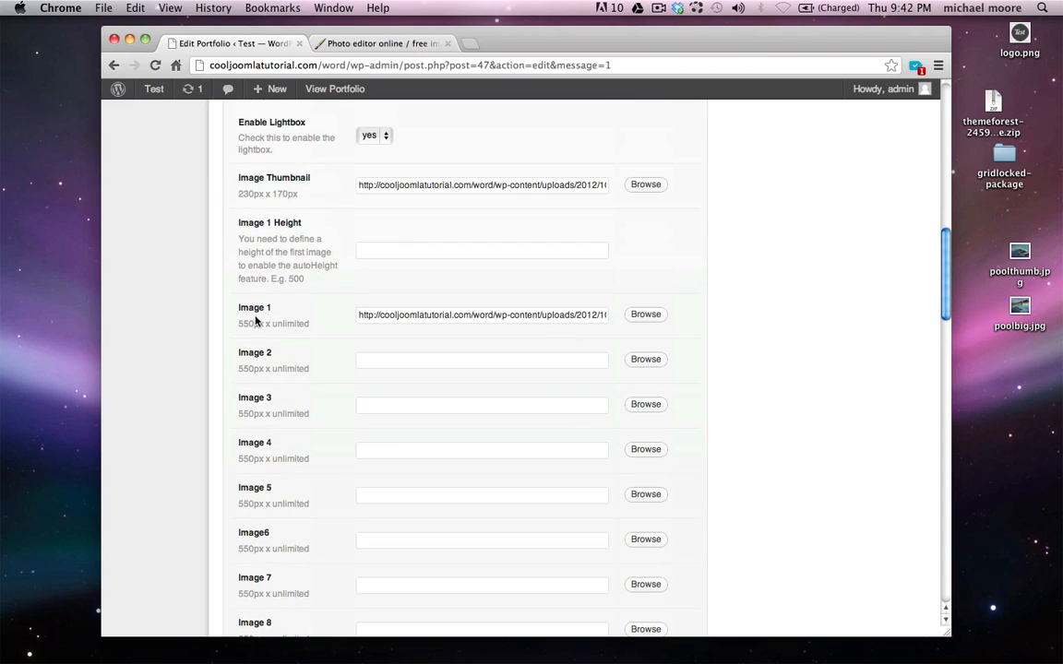
{"action": "left_click", "coordinate": [395, 256]}
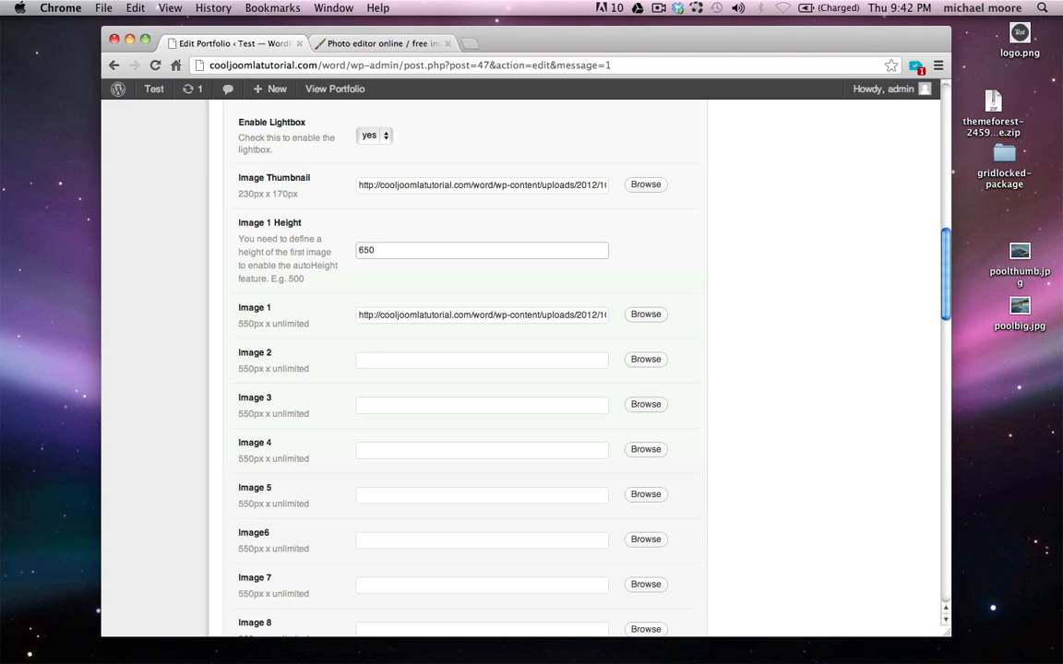
Upload aman.jpg from the thumbs folder and insert it into Image 2
{"action": "left_click", "coordinate": [436, 366]}
{"action": "left_click", "coordinate": [654, 361]}
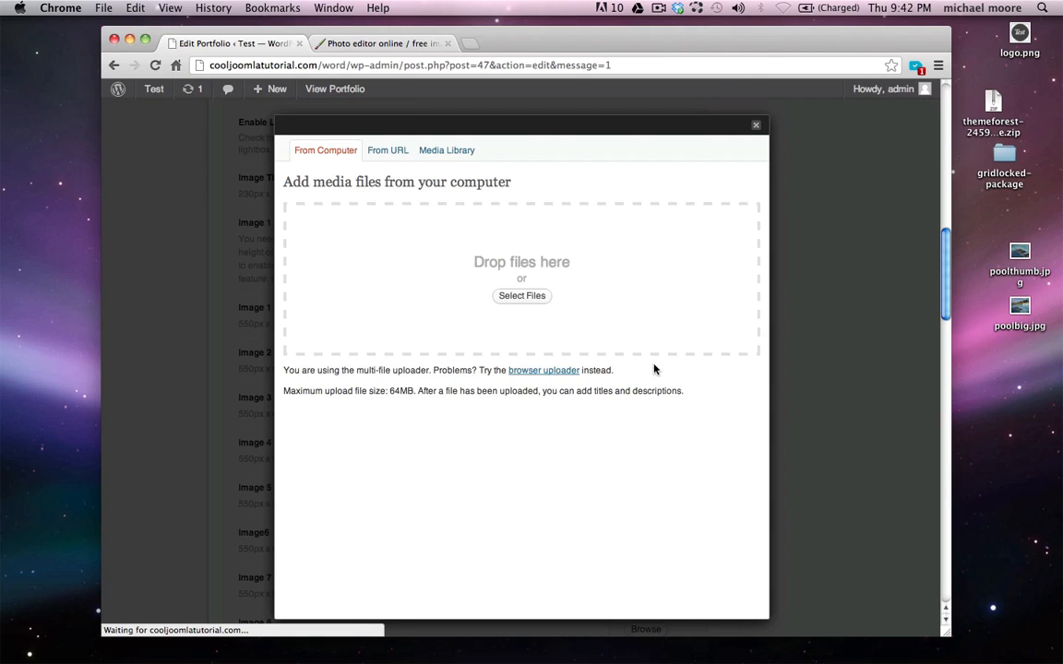
{"action": "left_click", "coordinate": [523, 295]}
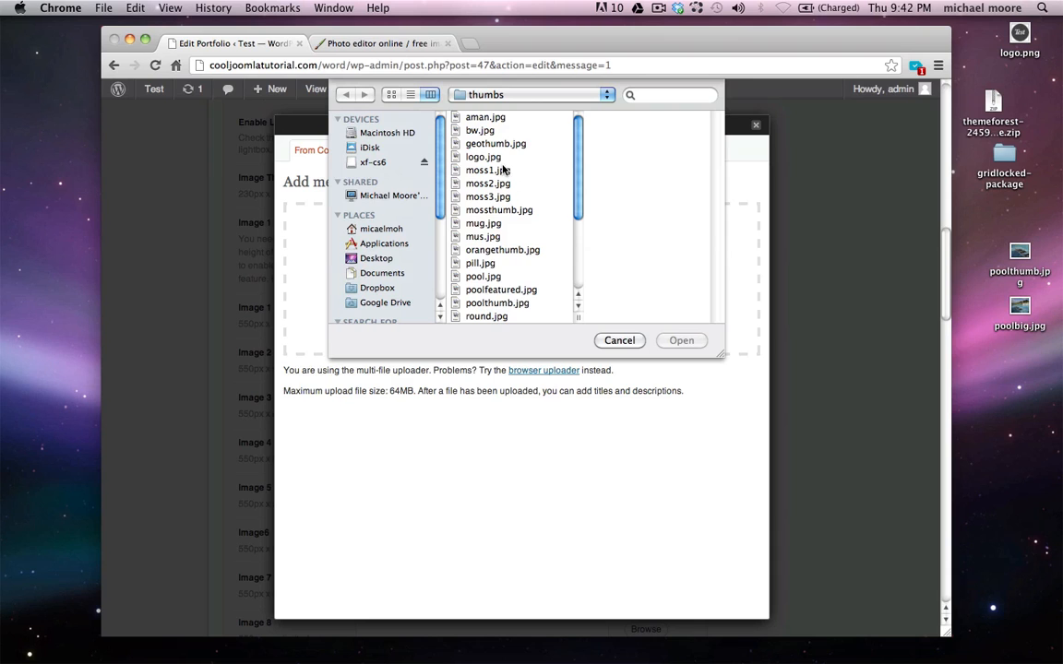
{"action": "left_click", "coordinate": [449, 117]}
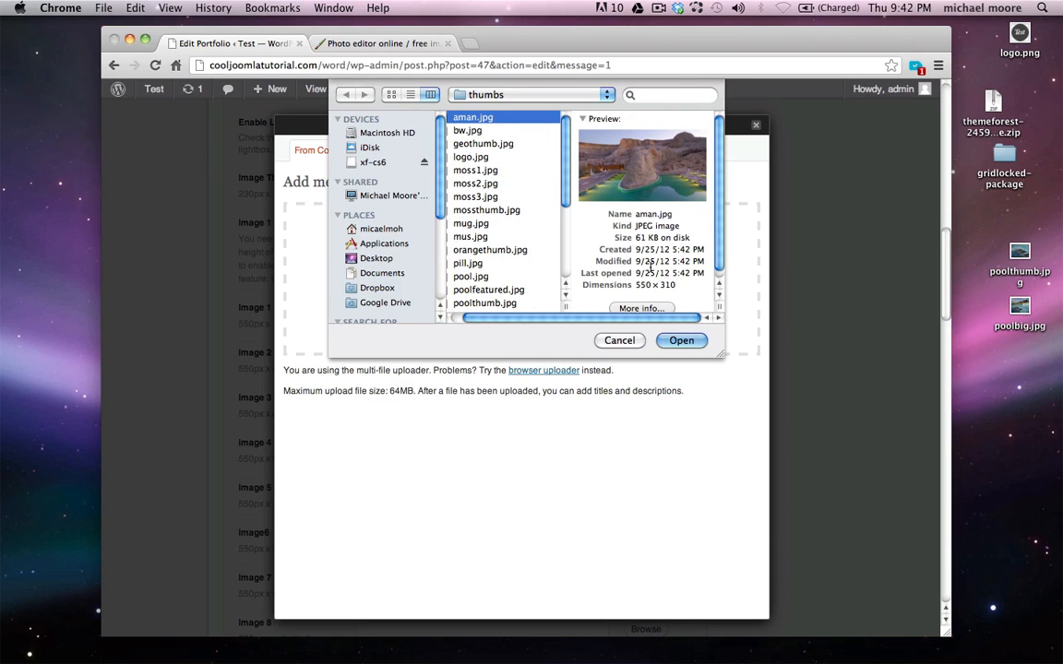
{"action": "left_click", "coordinate": [681, 340]}
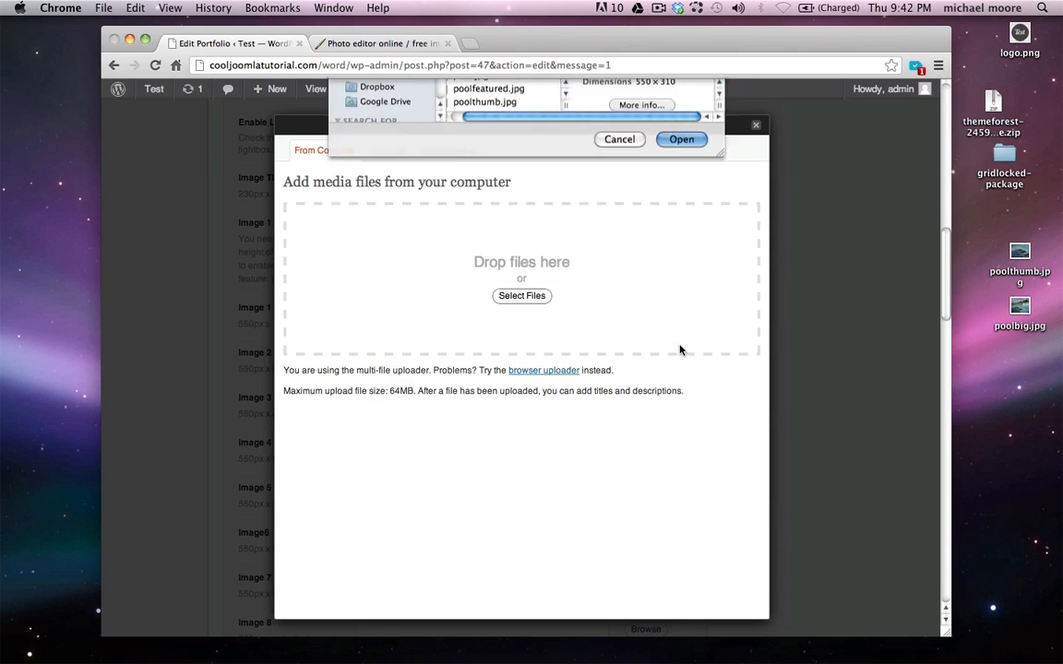
{"action": "scroll", "coordinate": [509, 444], "scroll_direction": "down", "scroll_amount": 3}
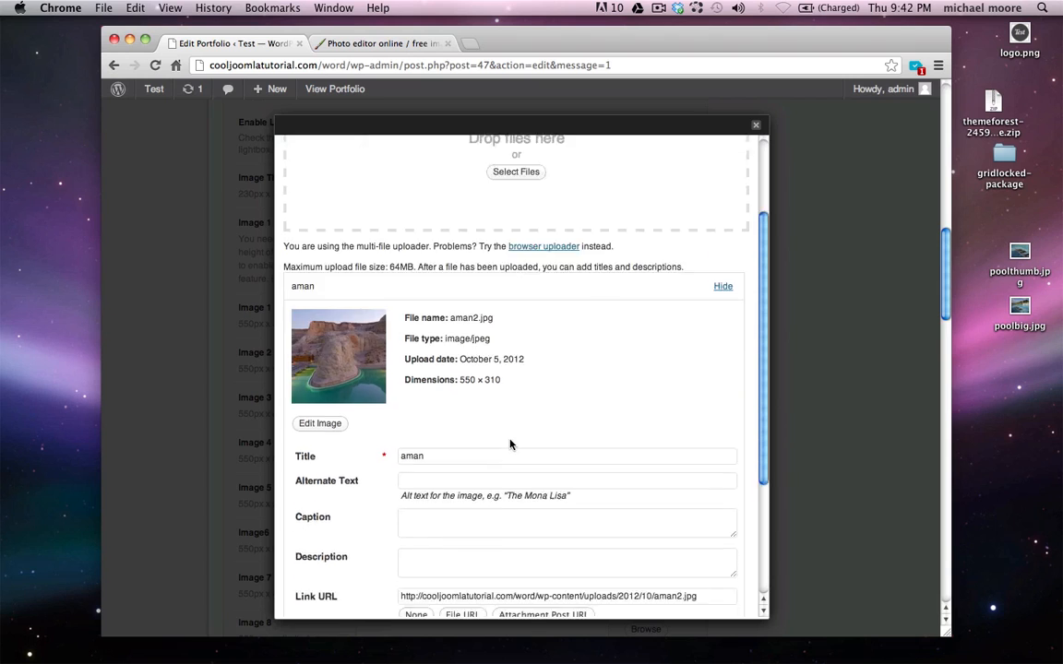
{"action": "scroll", "coordinate": [509, 444], "scroll_direction": "down", "scroll_amount": 5}
{"action": "left_click", "coordinate": [434, 559]}
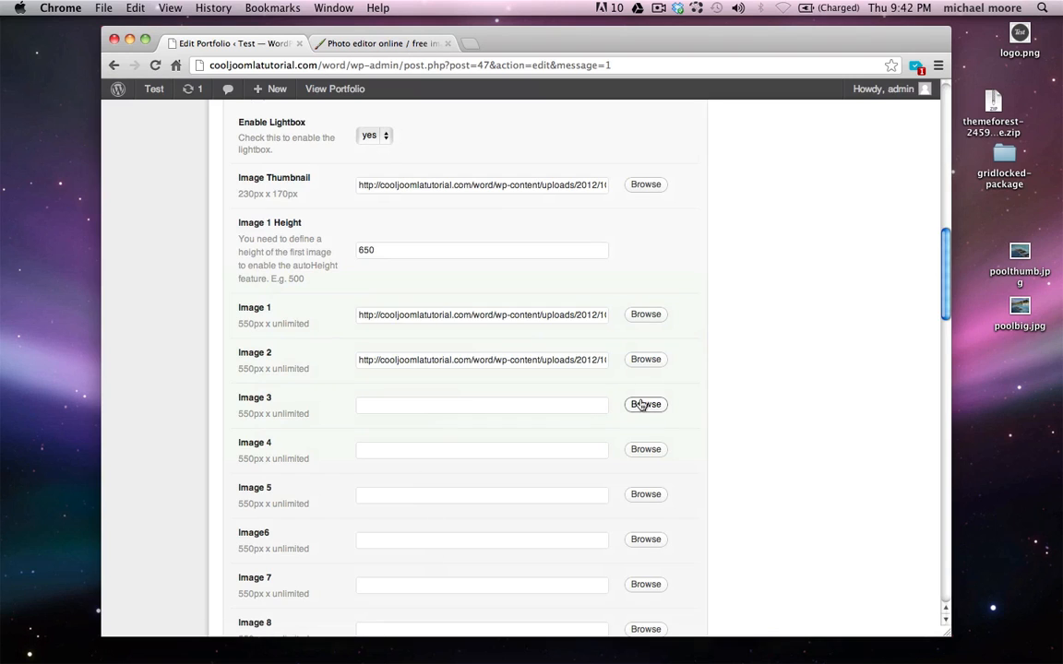
Upload pill.jpg from the thumbs folder and insert it into Image 3
{"action": "left_click", "coordinate": [642, 405]}
{"action": "left_click", "coordinate": [518, 296]}
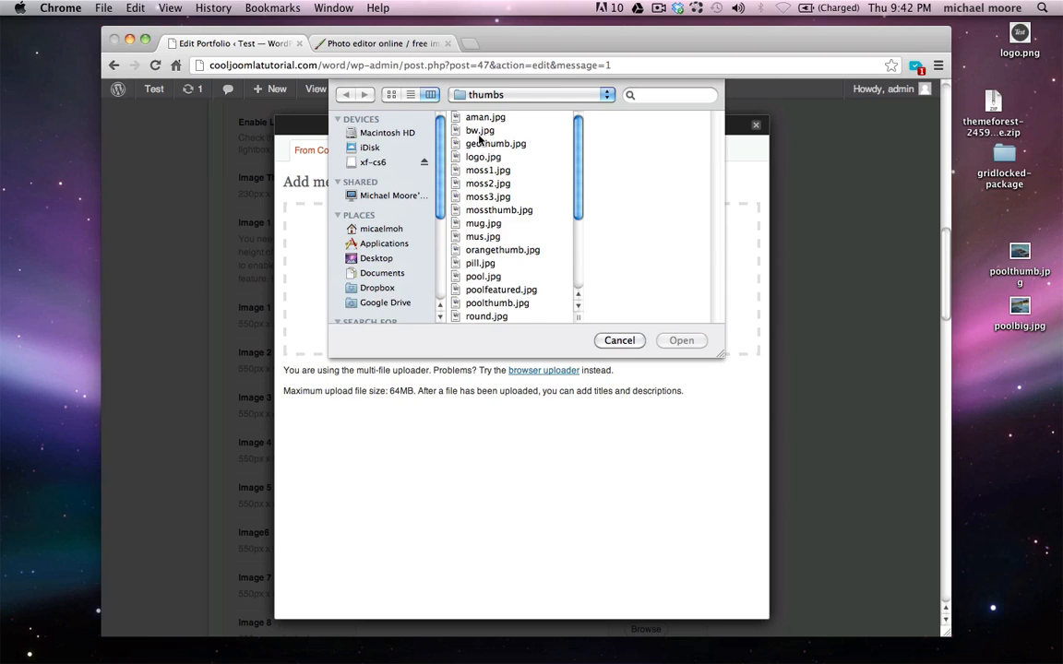
{"action": "left_click", "coordinate": [479, 131]}
{"action": "scroll", "coordinate": [474, 240], "scroll_direction": "down", "scroll_amount": 2}
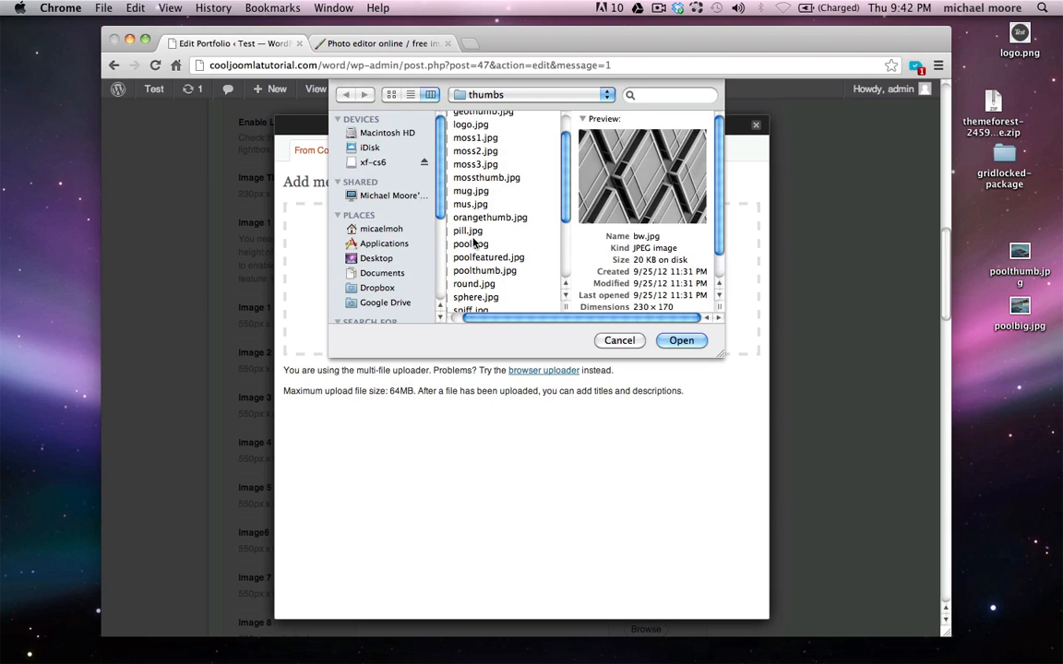
{"action": "left_click", "coordinate": [472, 230]}
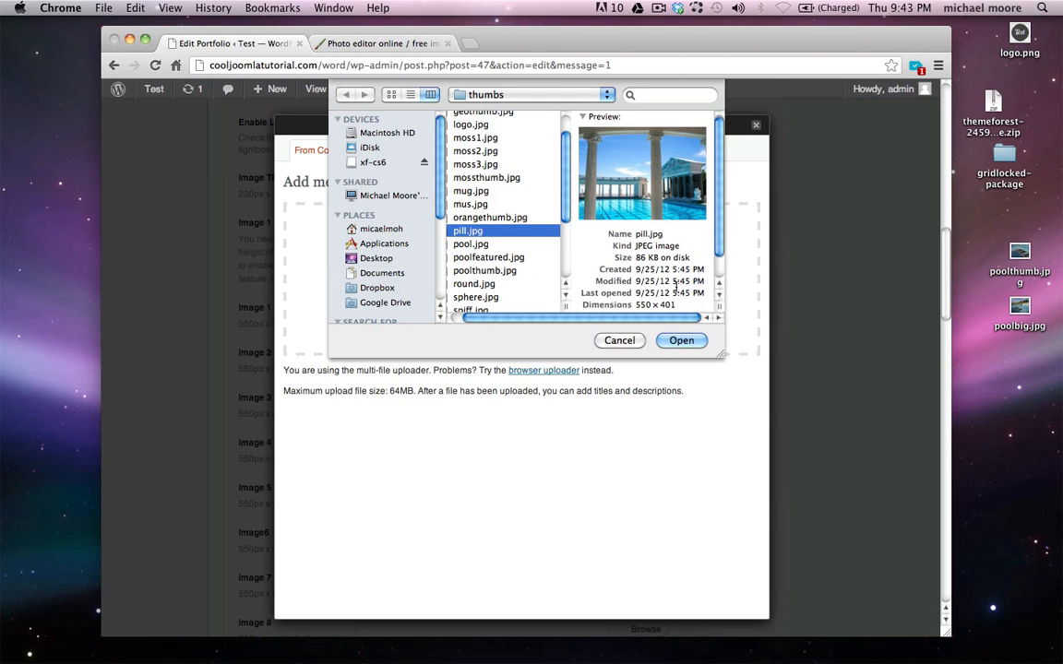
{"action": "left_click", "coordinate": [680, 349]}
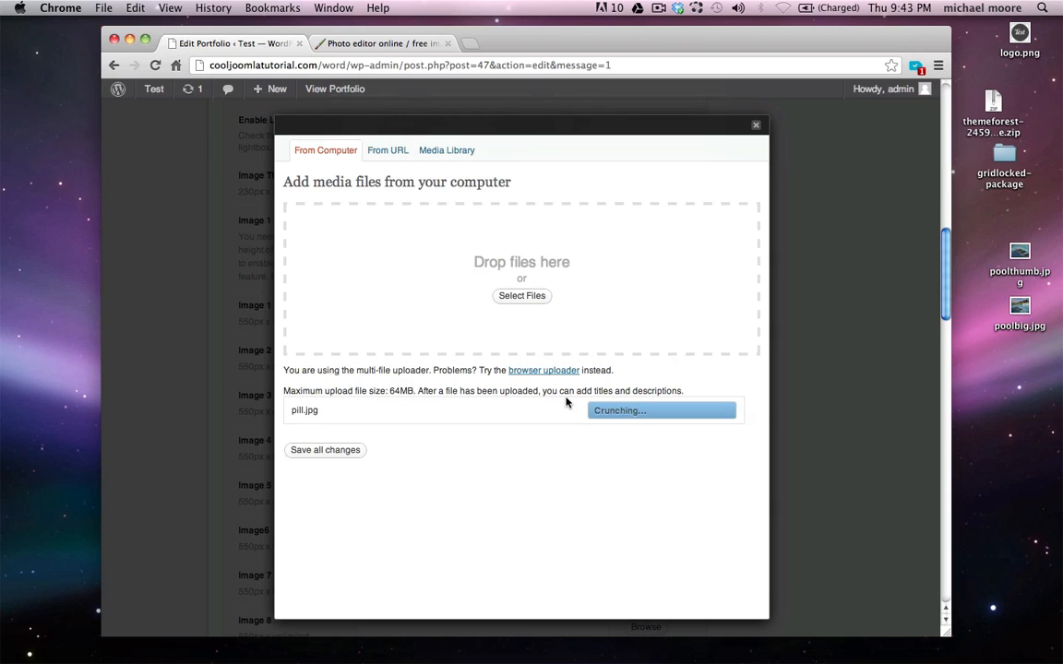
{"action": "scroll", "coordinate": [566, 401], "scroll_direction": "down", "scroll_amount": 3}
{"action": "scroll", "coordinate": [567, 400], "scroll_direction": "down", "scroll_amount": 3}
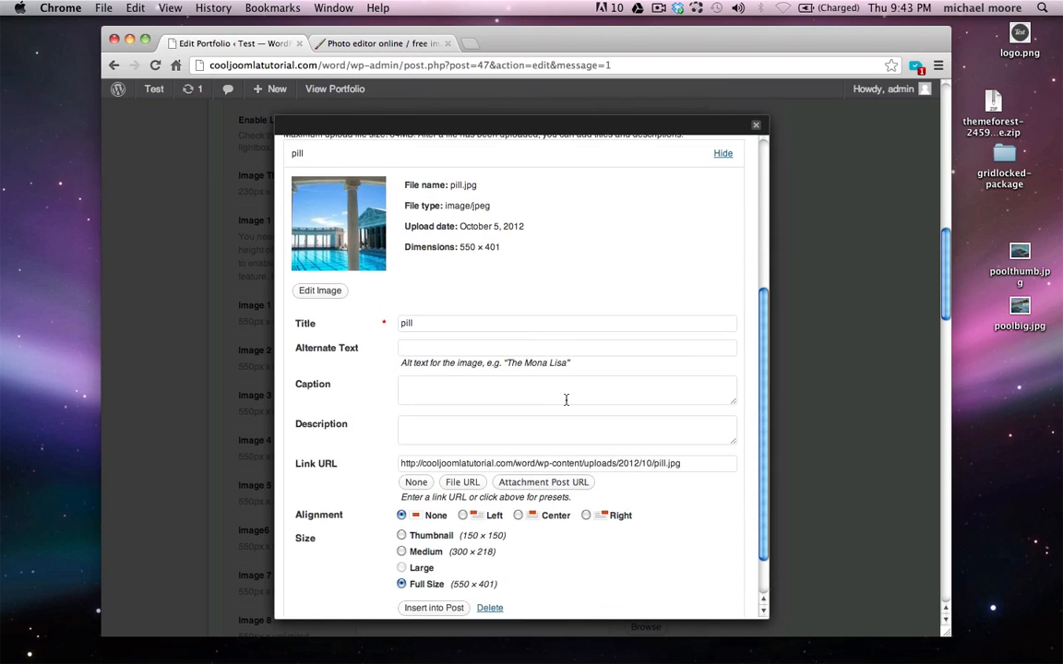
{"action": "left_click", "coordinate": [440, 588]}
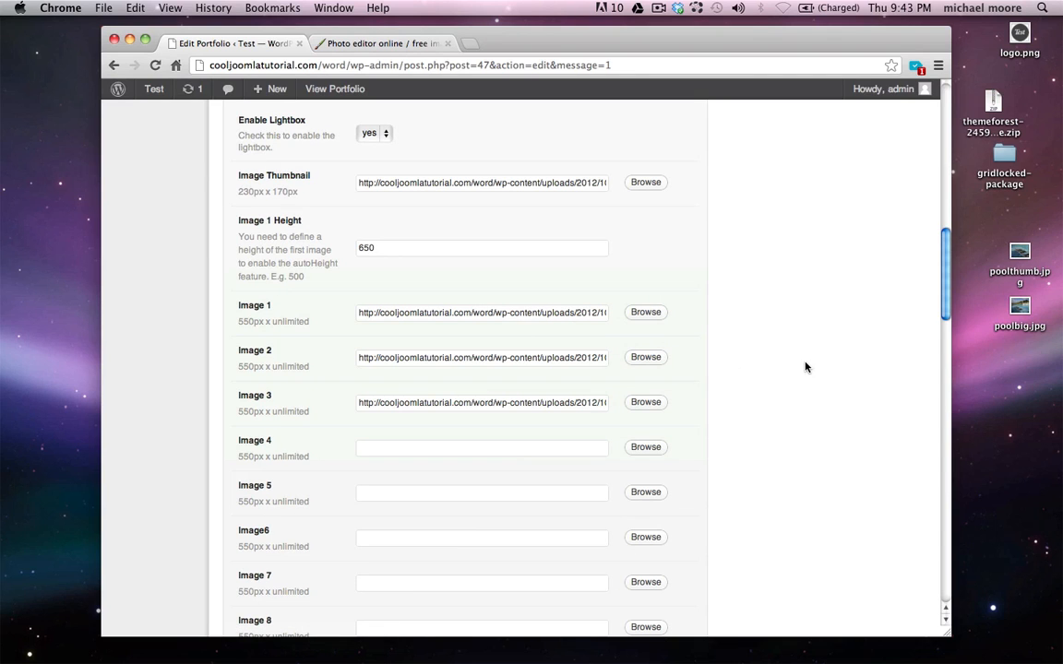
Give Pools the excerpt 'Hello, this is a description!', update it, and visit the live site
{"action": "scroll", "coordinate": [804, 367], "scroll_direction": "down", "scroll_amount": 10}
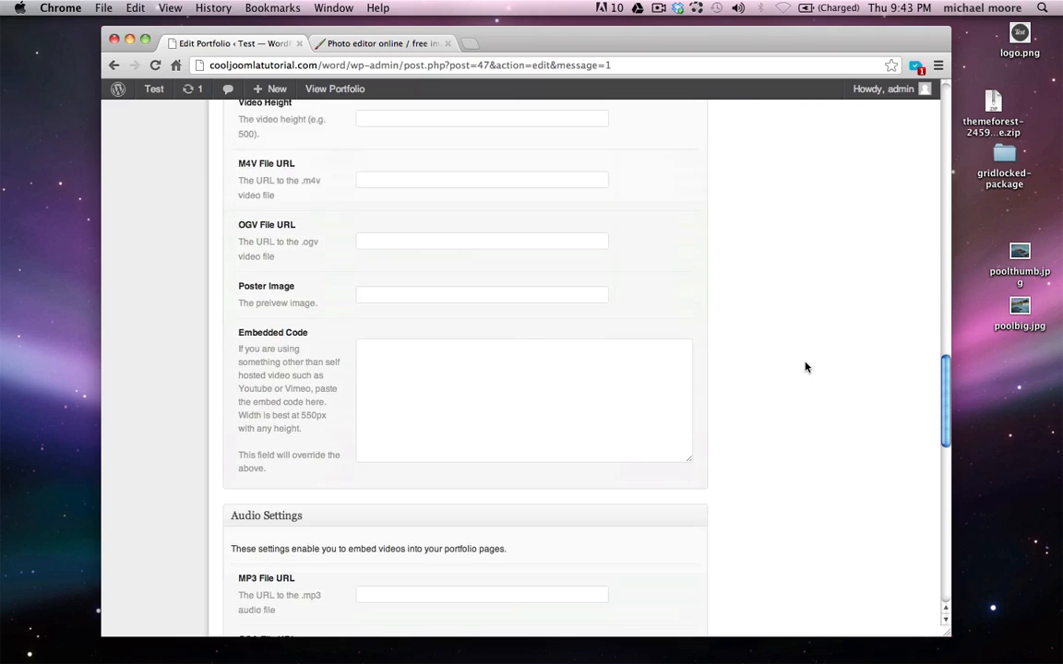
{"action": "scroll", "coordinate": [805, 367], "scroll_direction": "down", "scroll_amount": 8}
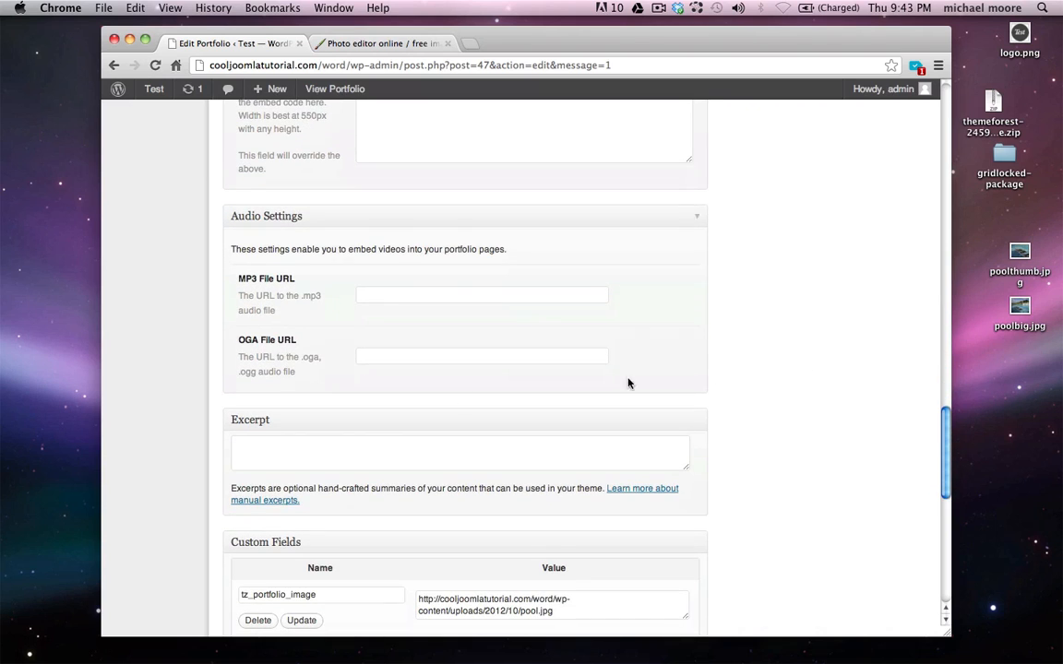
{"action": "left_click", "coordinate": [280, 449]}
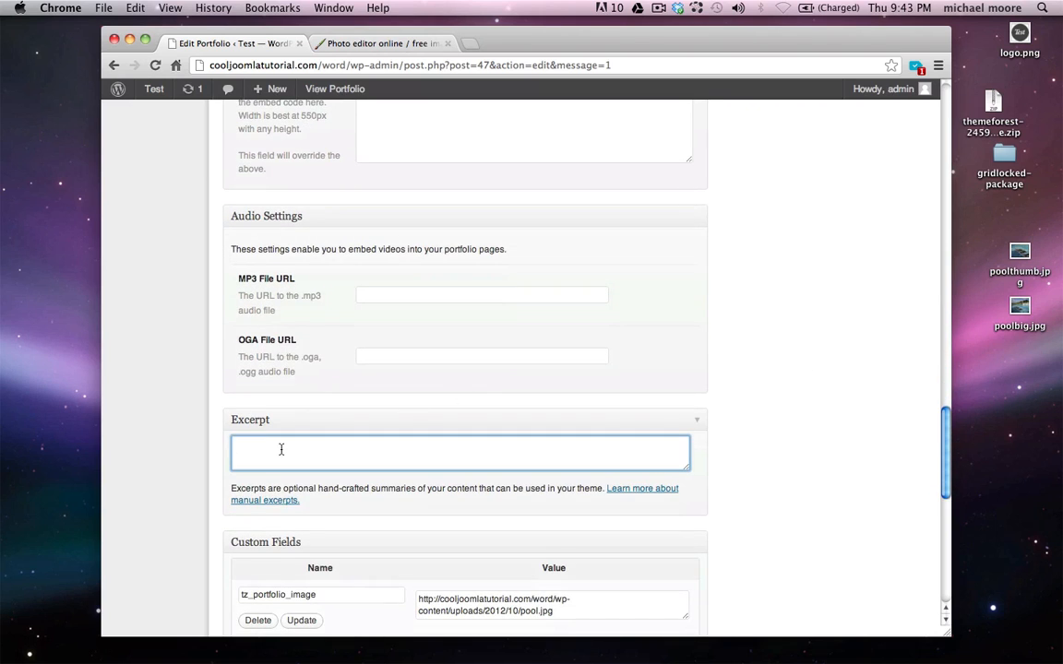
{"action": "type", "text": "Hello, this is a description!"}
{"action": "scroll", "coordinate": [797, 472], "scroll_direction": "up", "scroll_amount": 20}
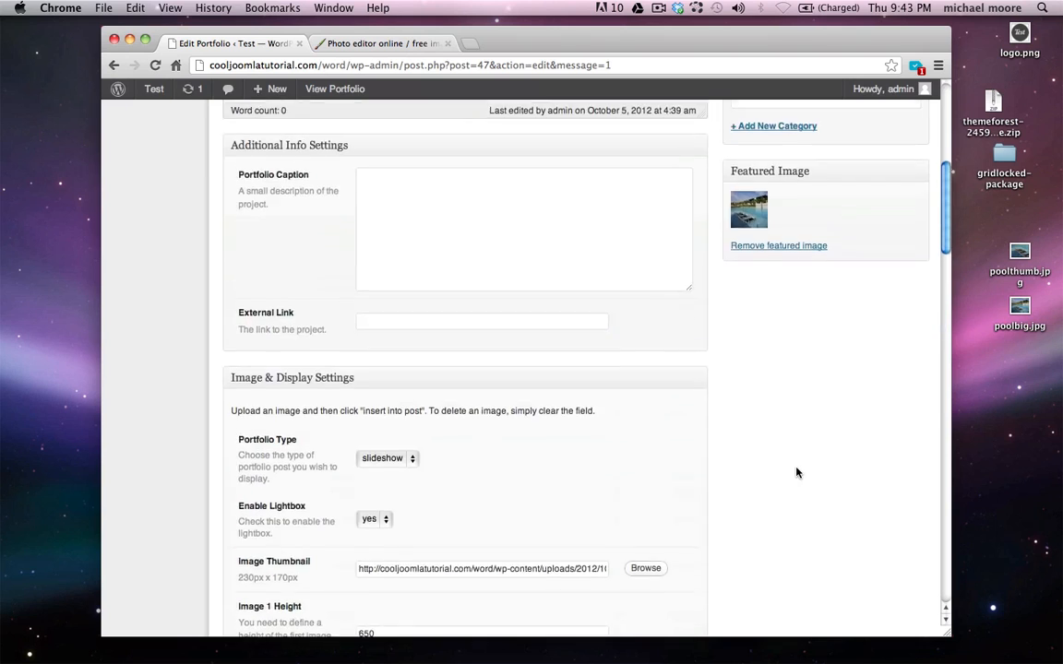
{"action": "left_click", "coordinate": [863, 244]}
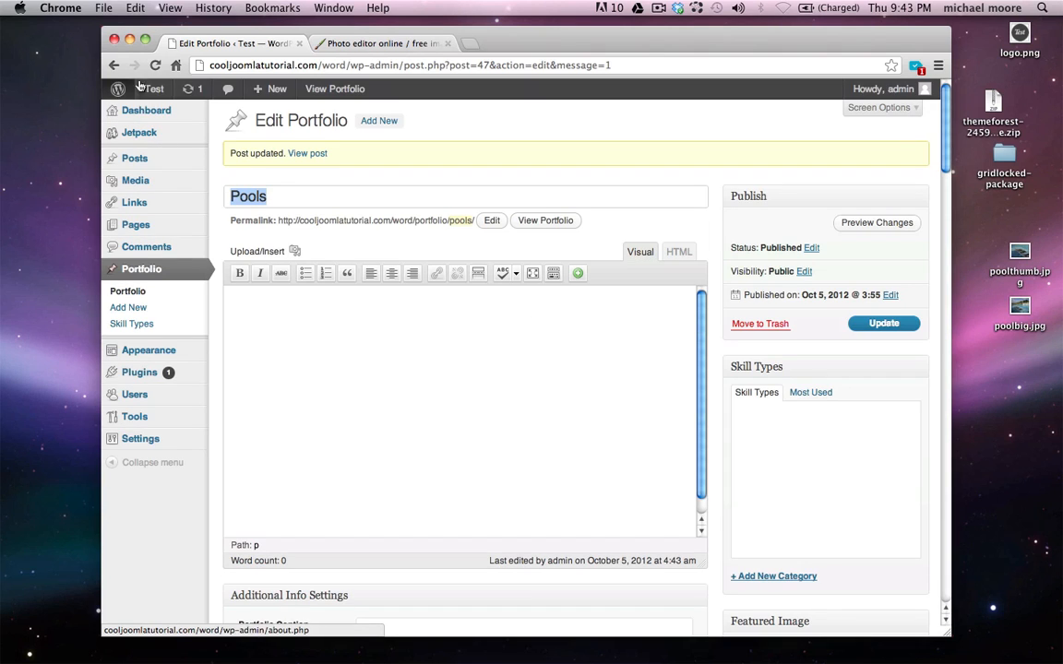
{"action": "left_click", "coordinate": [166, 113]}
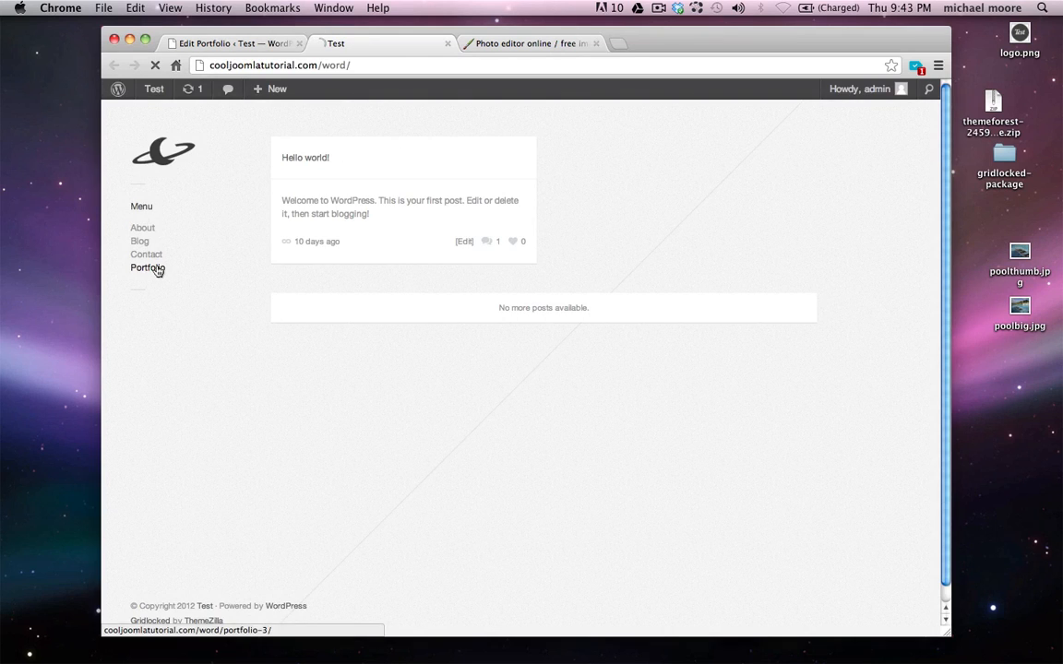
View the Pools three-photo slideshow from the site's Portfolio page, then close the site tab
{"action": "left_click", "coordinate": [158, 272]}
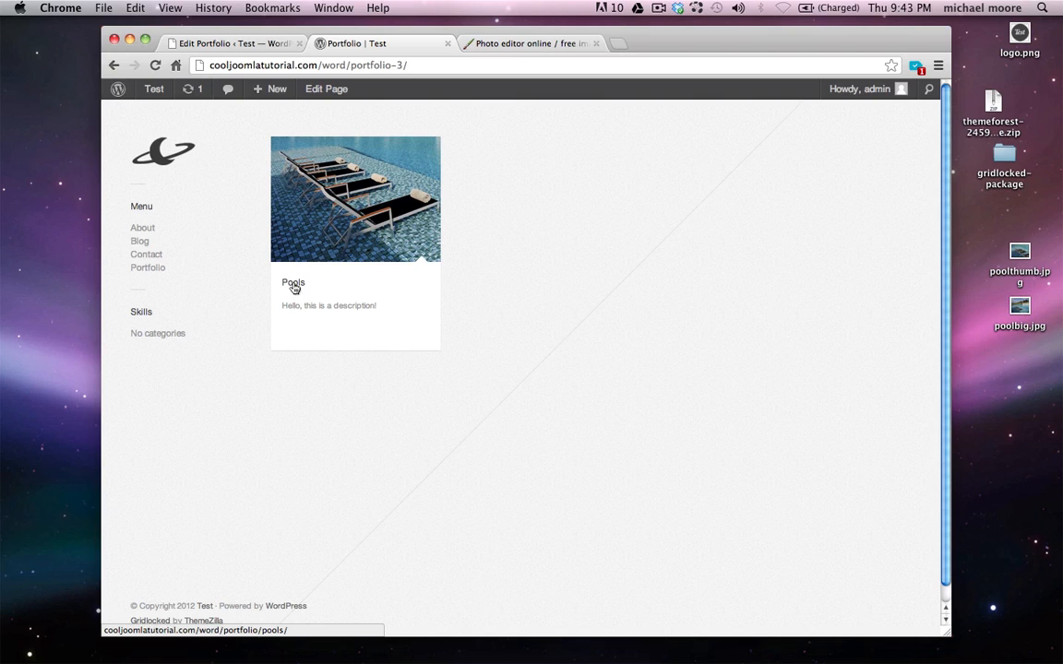
{"action": "left_click", "coordinate": [293, 285]}
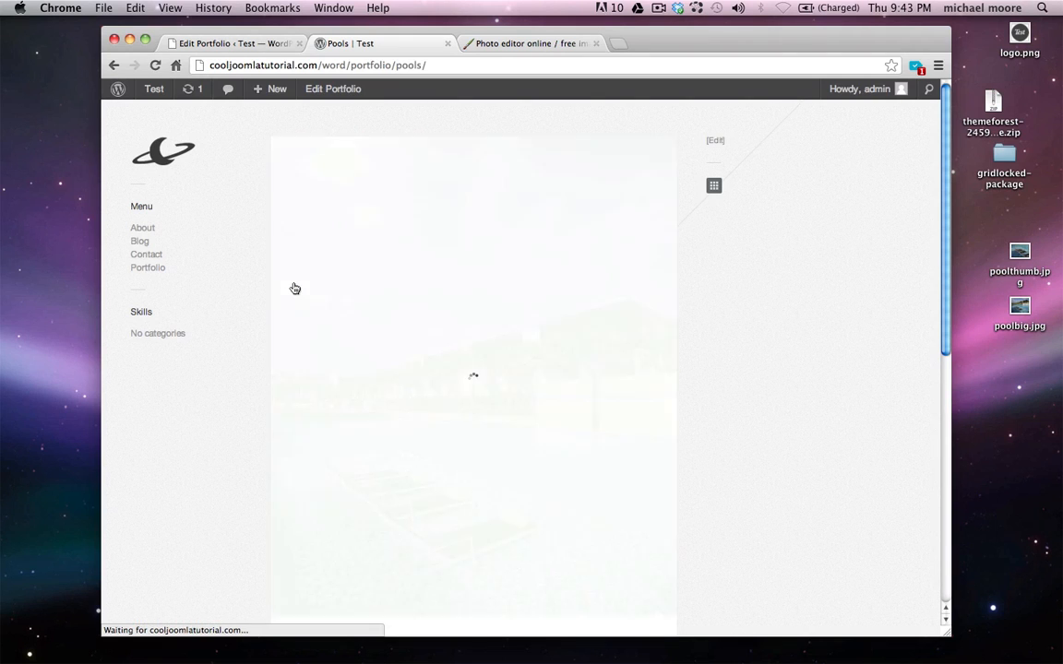
{"action": "scroll", "coordinate": [247, 319], "scroll_direction": "down", "scroll_amount": 1}
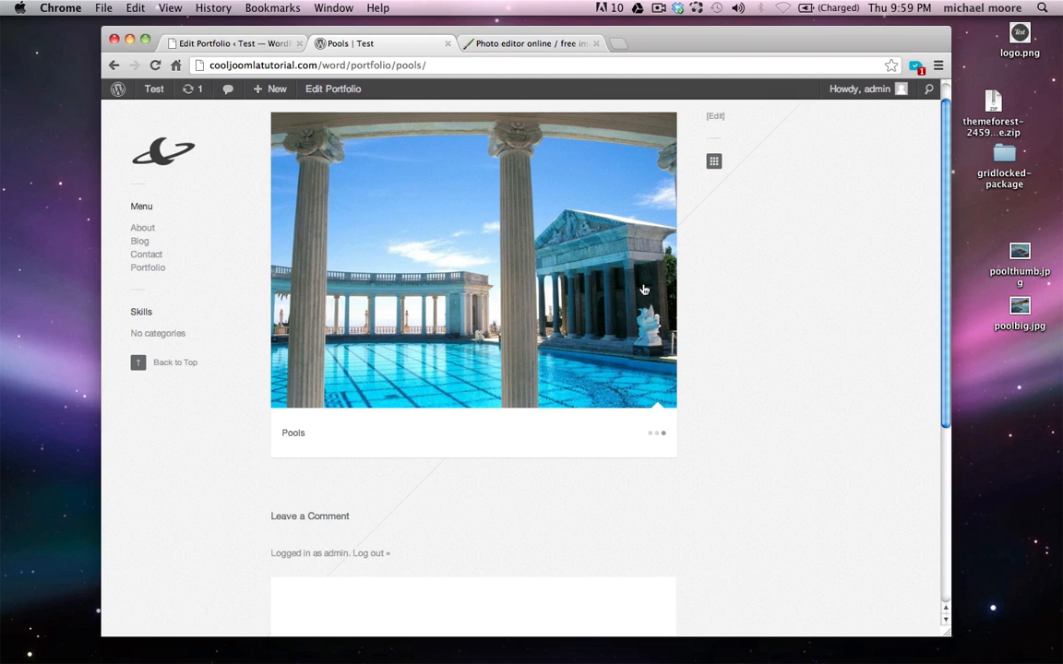
{"action": "left_click", "coordinate": [448, 45]}
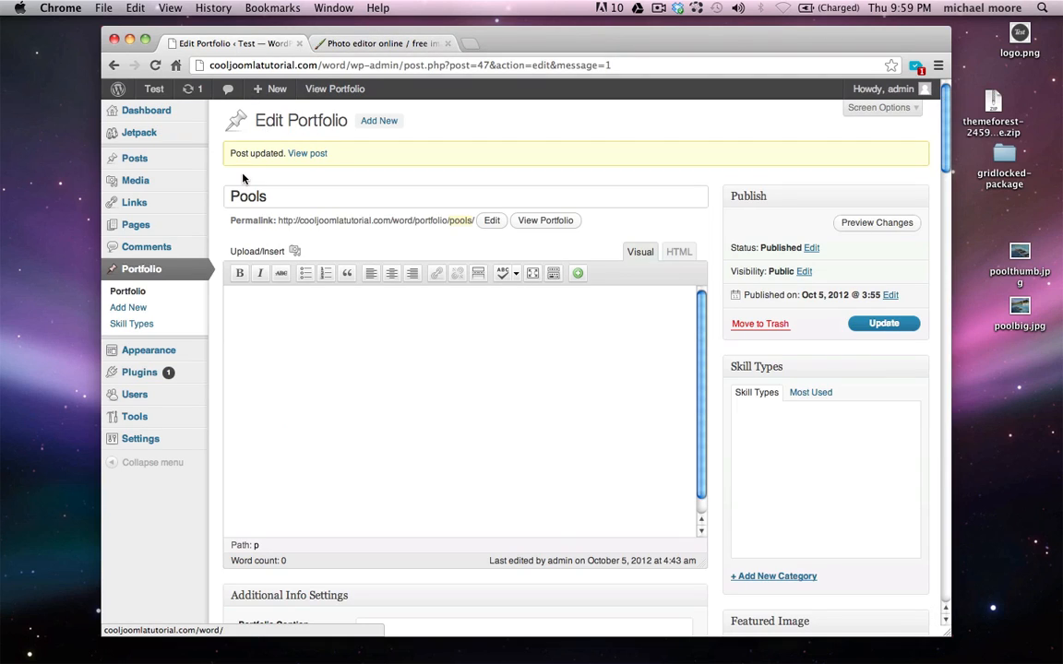
Start a new portfolio item titled 'Video' and open an empty browser tab beside it
{"action": "left_click", "coordinate": [138, 313]}
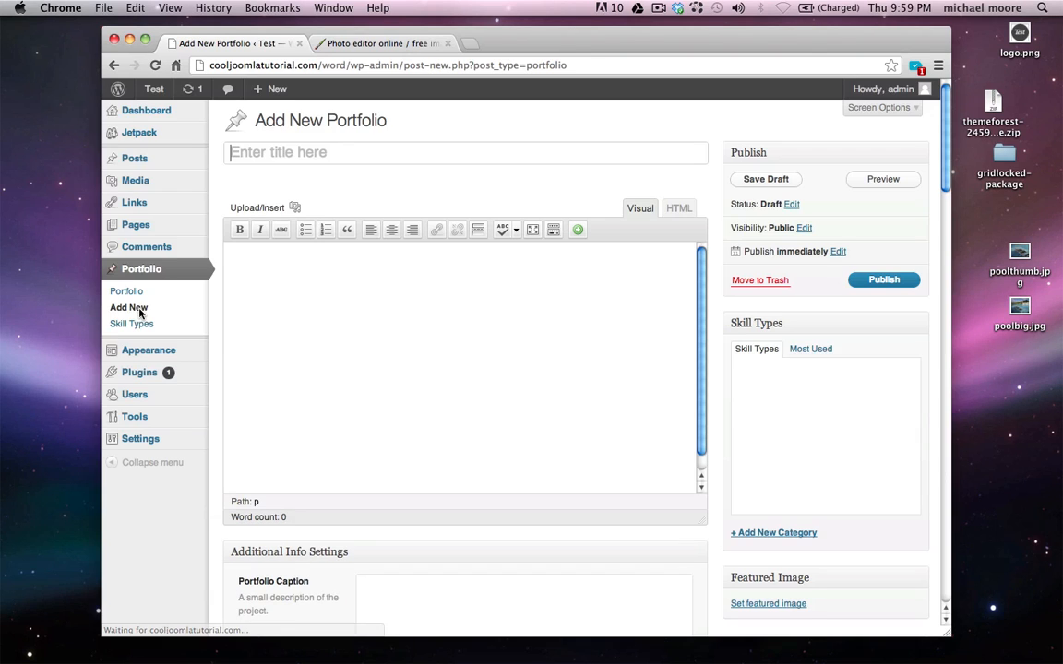
{"action": "left_click", "coordinate": [311, 152]}
{"action": "type", "text": "Video"}
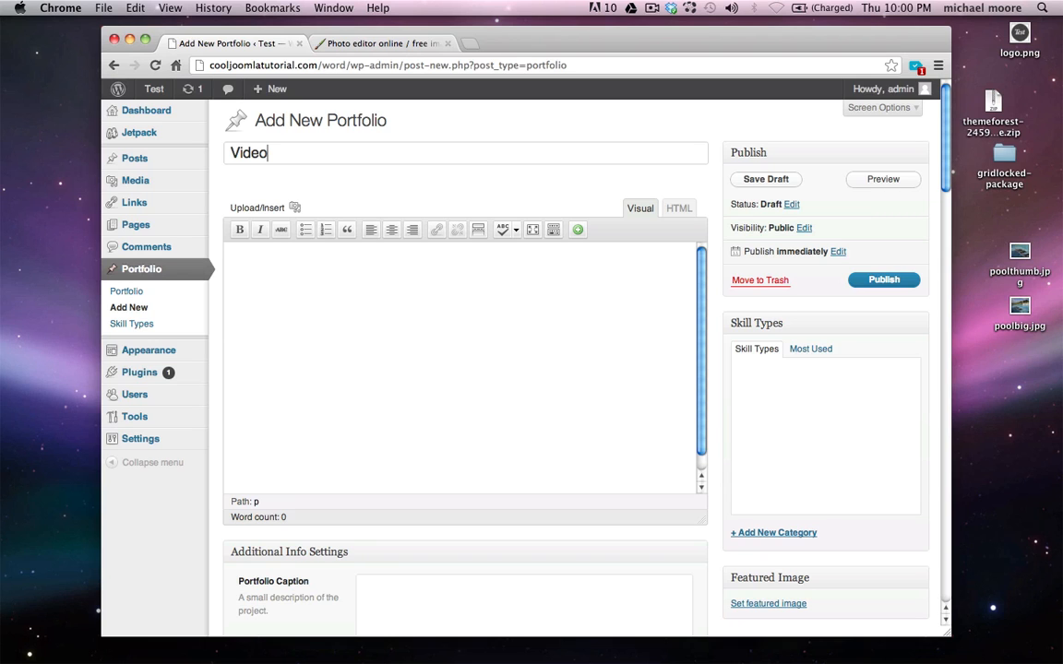
{"action": "key", "text": "super+t"}
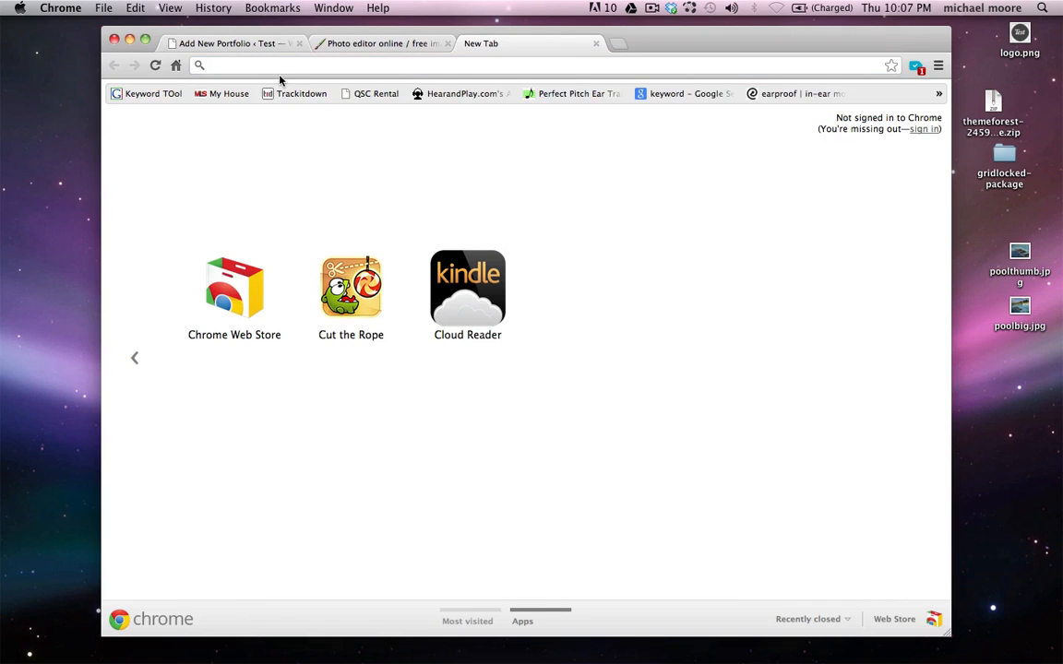
Load vimeo.com and scroll down to the featured HOLY FLOWERS video
{"action": "left_click", "coordinate": [275, 65]}
{"action": "type", "text": "vimeo.com"}
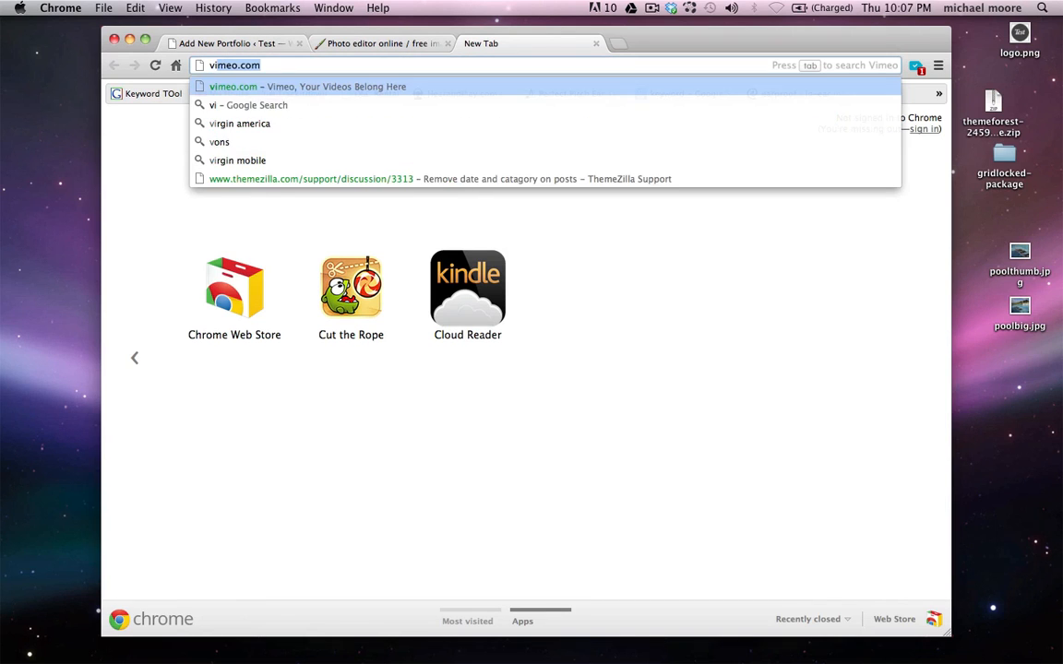
{"action": "key", "text": "Return"}
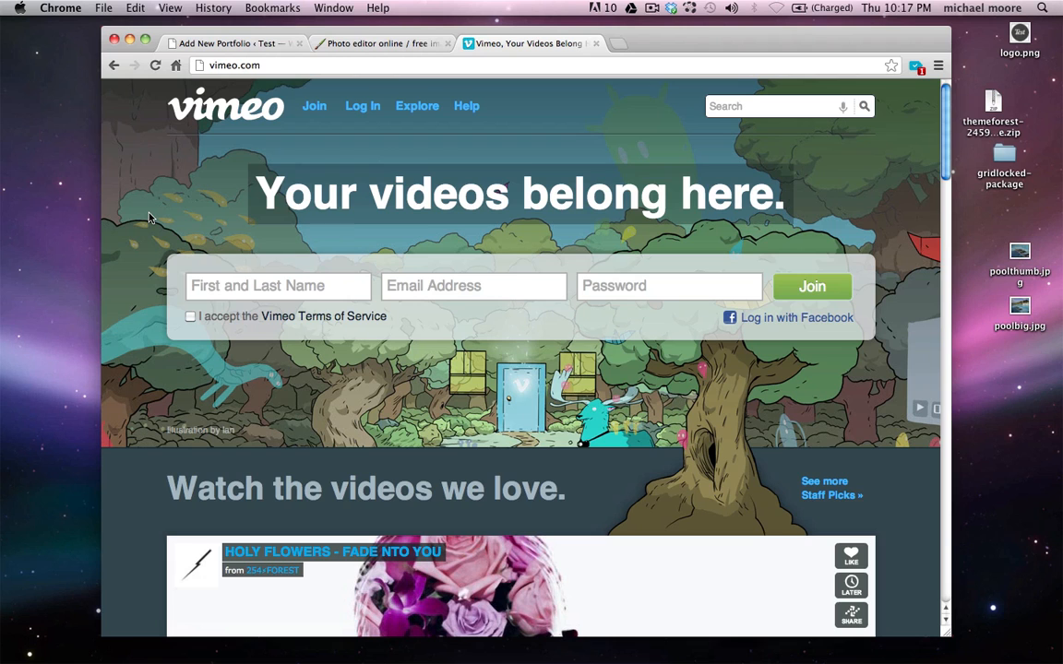
{"action": "scroll", "coordinate": [150, 218], "scroll_direction": "down", "scroll_amount": 5}
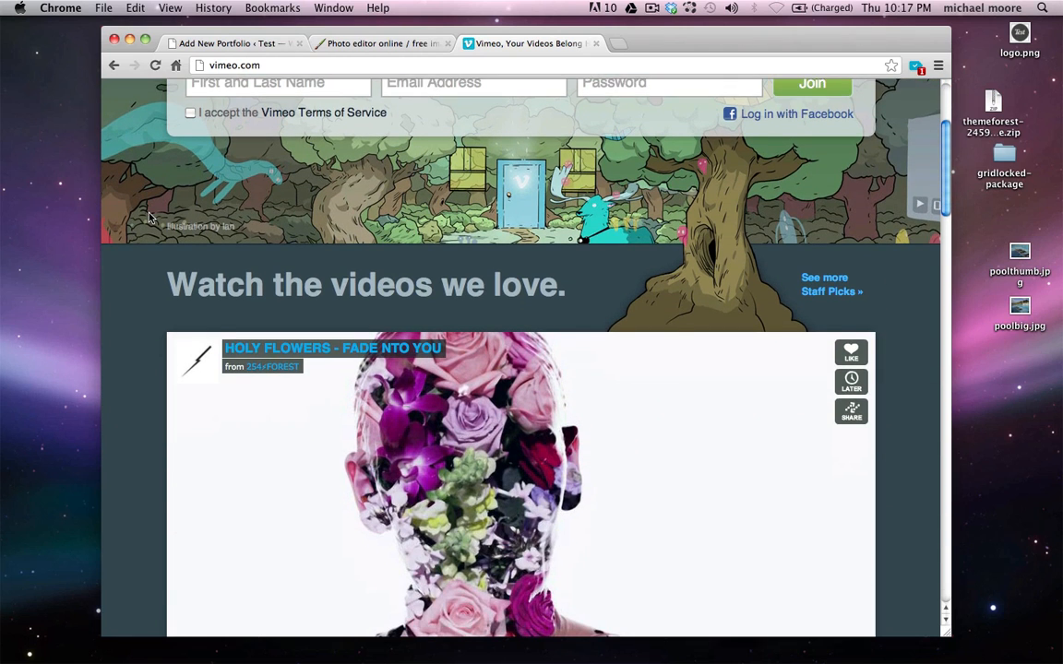
{"action": "scroll", "coordinate": [150, 218], "scroll_direction": "down", "scroll_amount": 4}
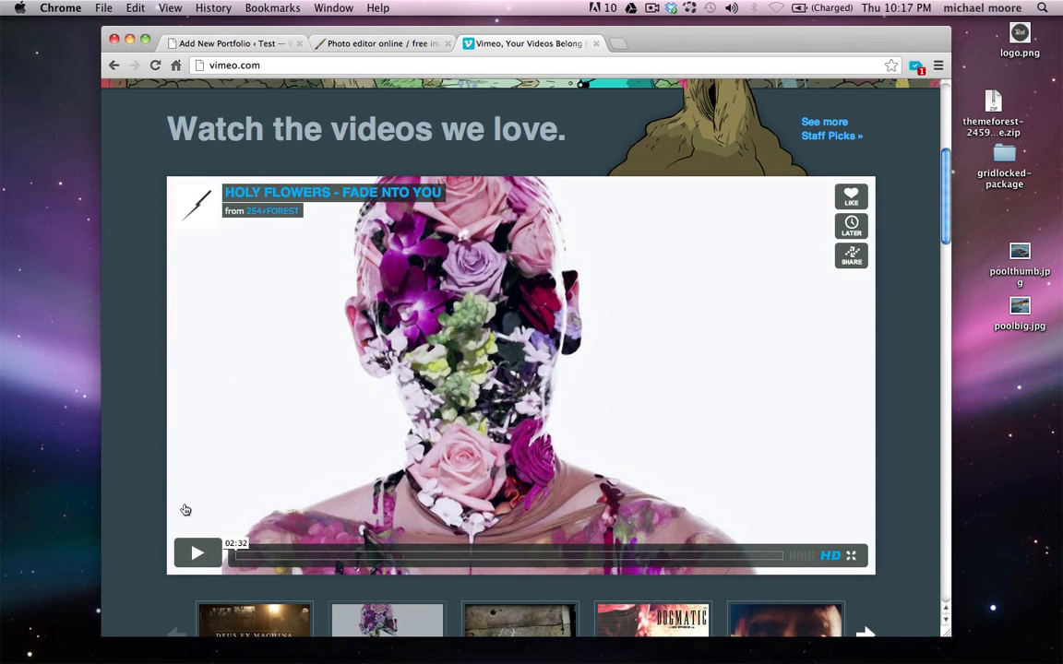
Pause HOLY FLOWERS on its flowers frame and capture that region as a desktop screenshot
{"action": "left_click", "coordinate": [197, 552]}
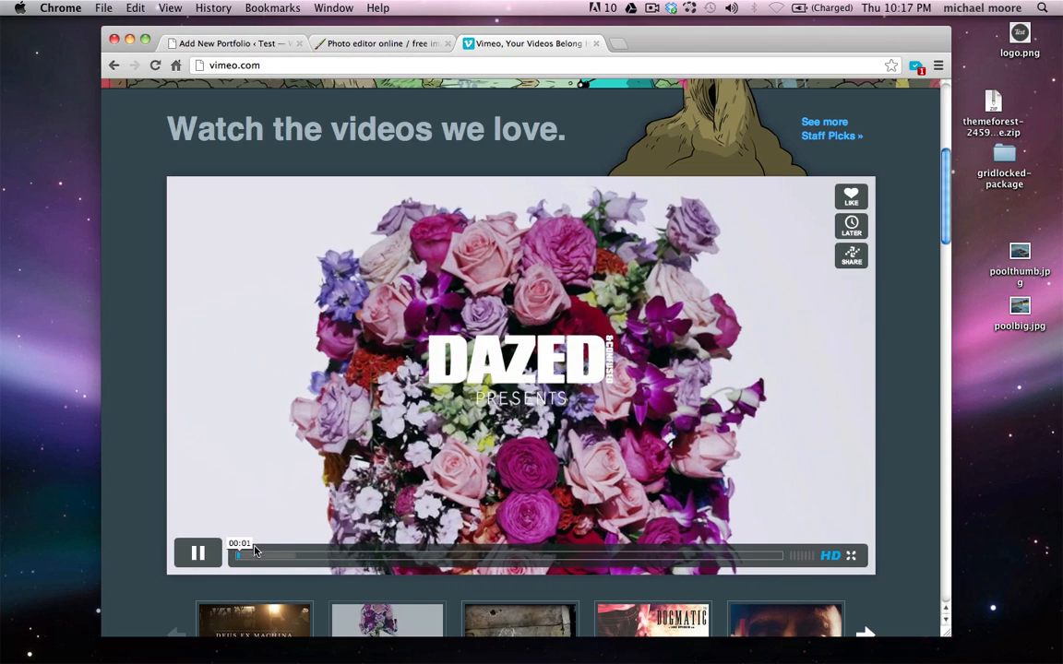
{"action": "left_click", "coordinate": [196, 552]}
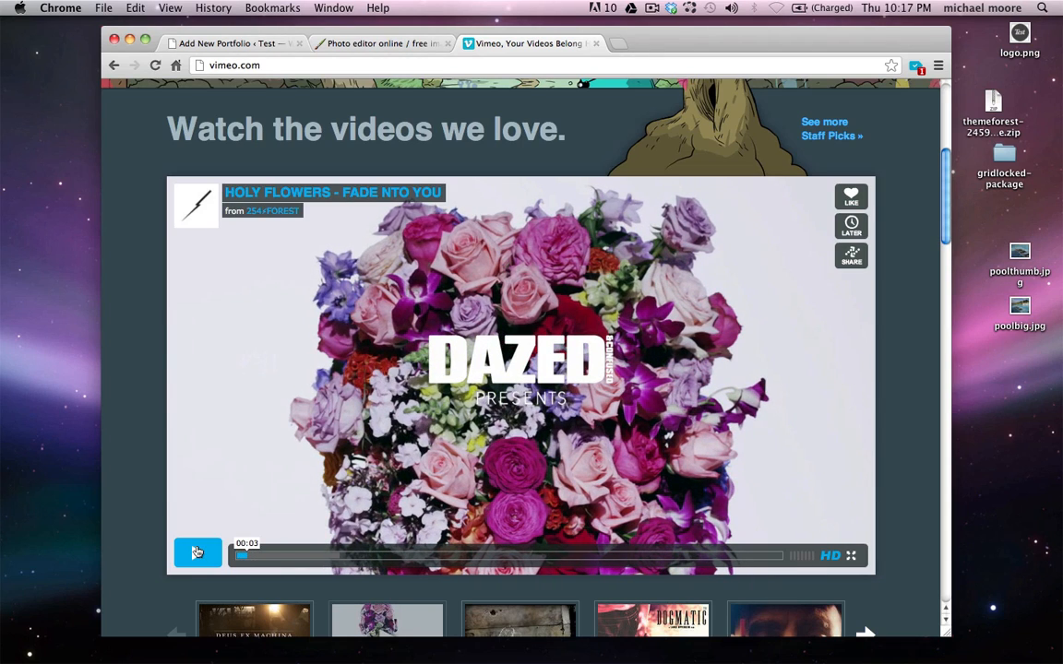
{"action": "left_click", "coordinate": [202, 485]}
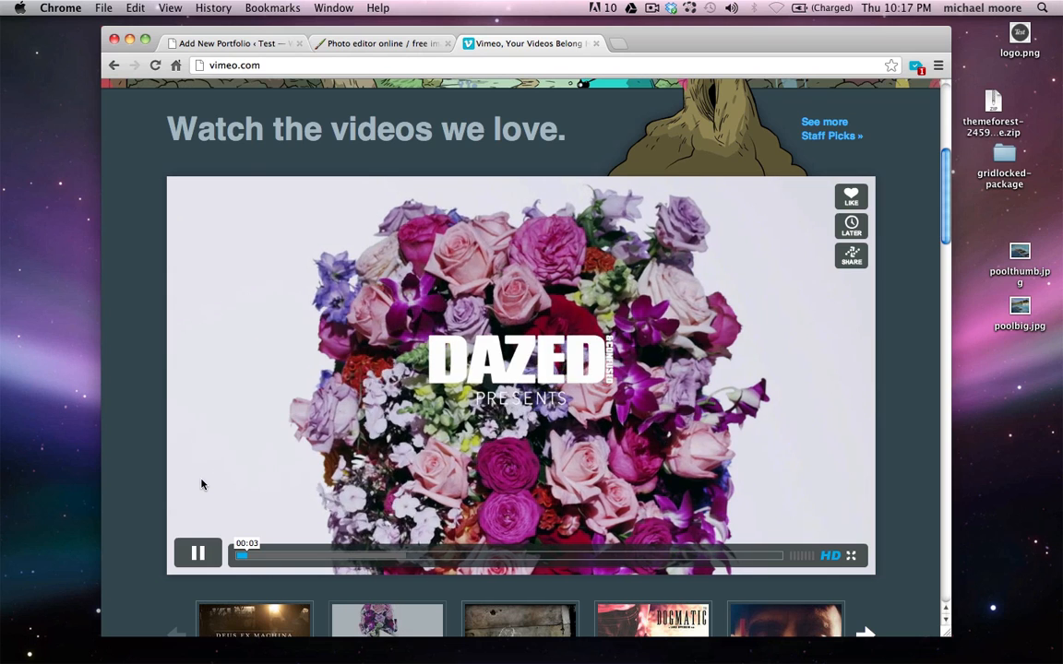
{"action": "left_click", "coordinate": [210, 552]}
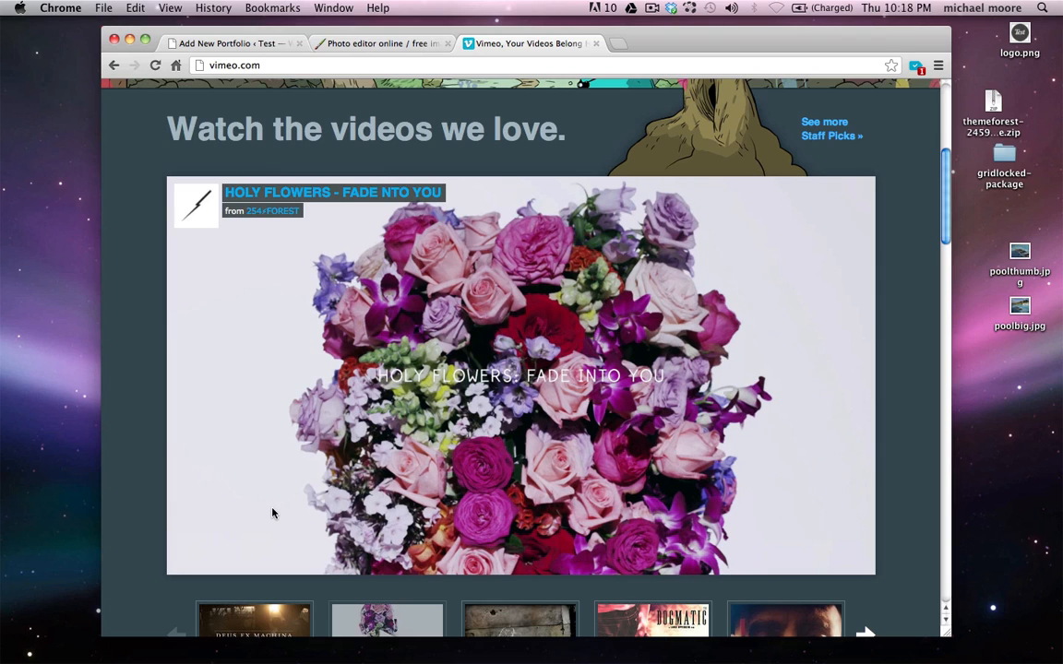
{"action": "key", "text": "super+shift+4"}
{"action": "left_click_drag", "start_coordinate": [261, 285], "coordinate": [664, 507]}
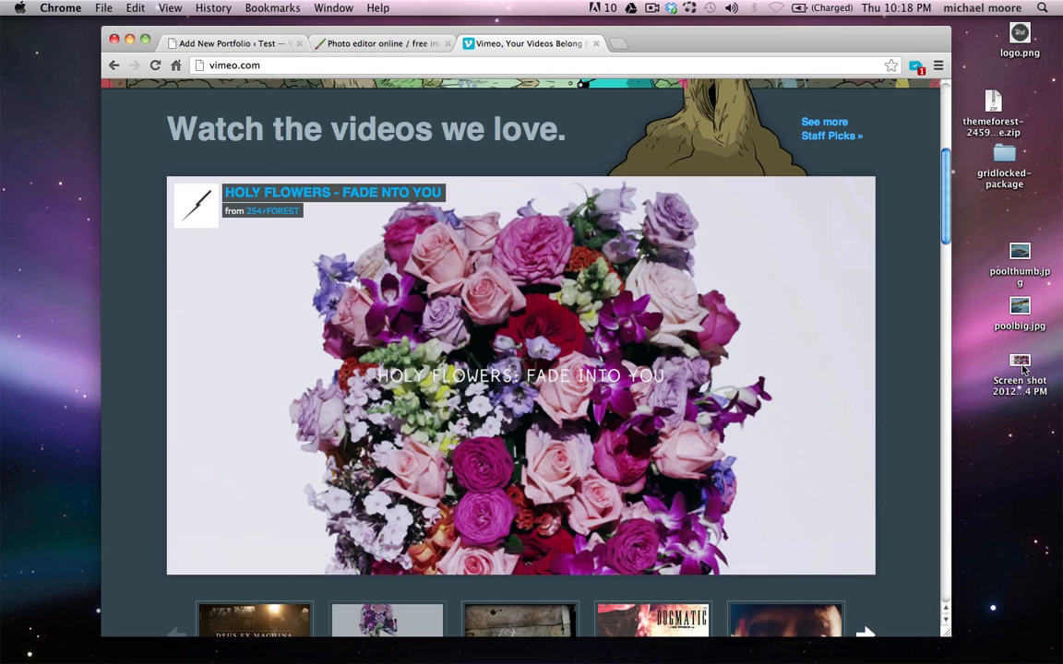
Open the flowers screenshot in Pixlr Editor
{"action": "left_click", "coordinate": [385, 46]}
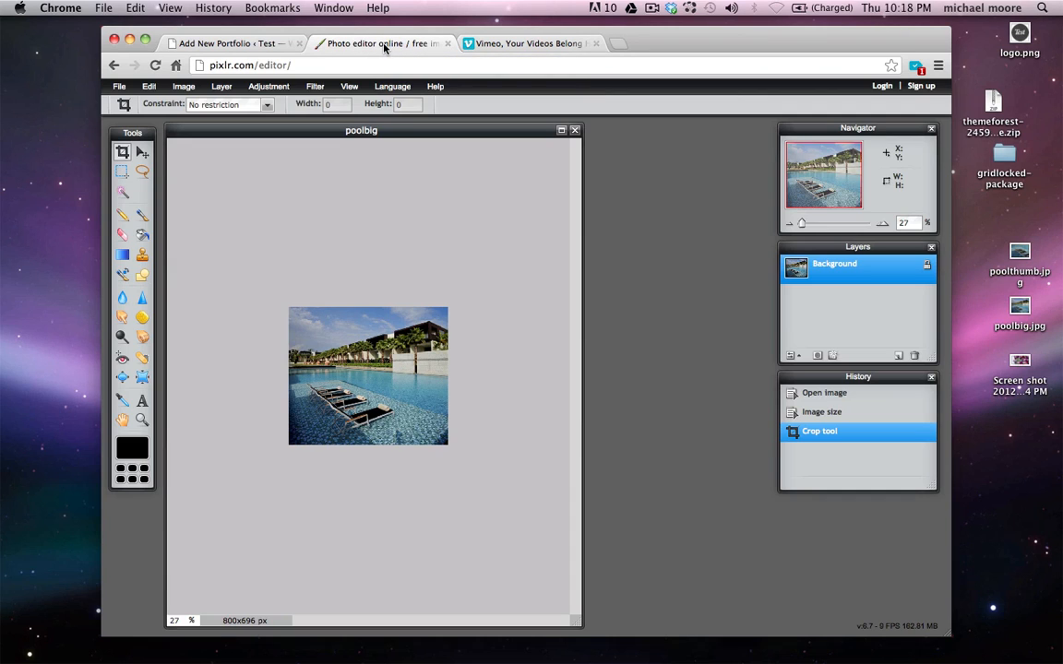
{"action": "left_click", "coordinate": [125, 88]}
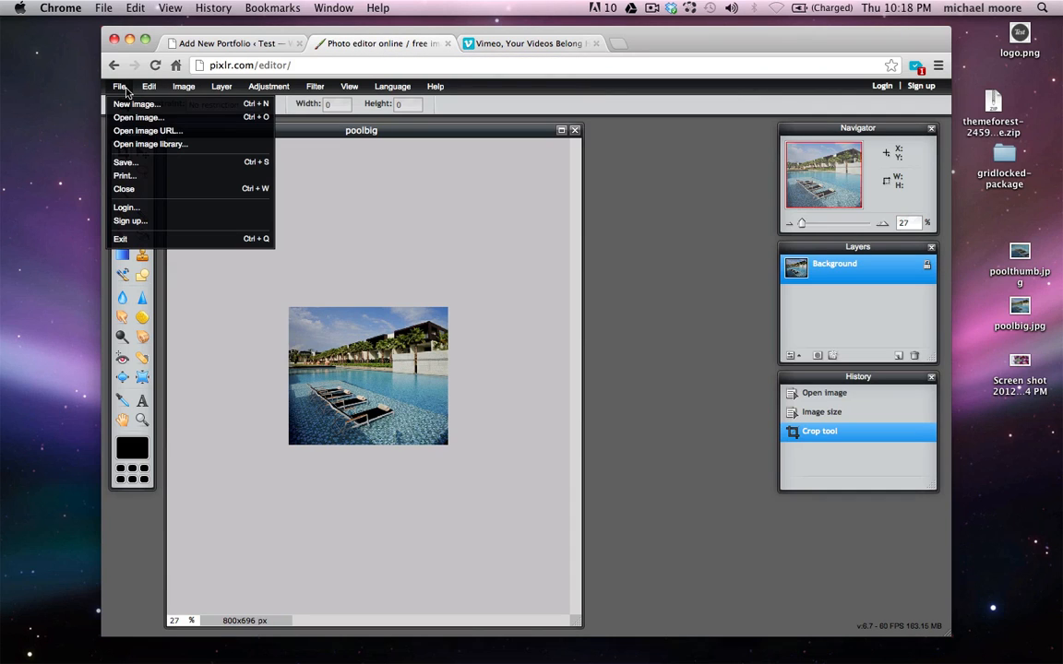
{"action": "left_click", "coordinate": [138, 117]}
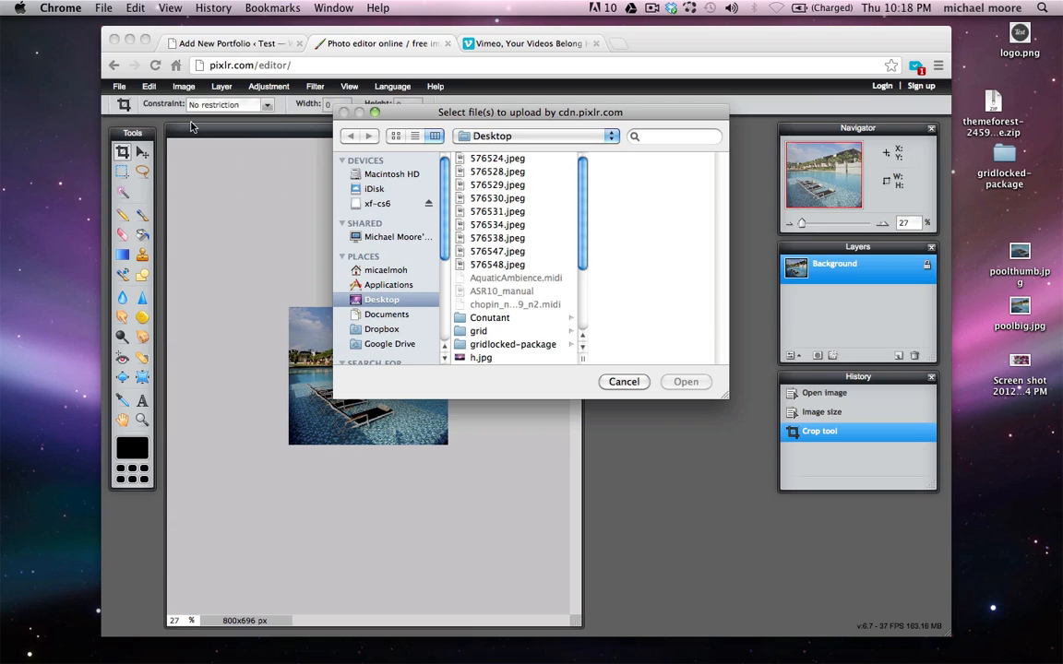
{"action": "scroll", "coordinate": [506, 258], "scroll_direction": "down", "scroll_amount": 4}
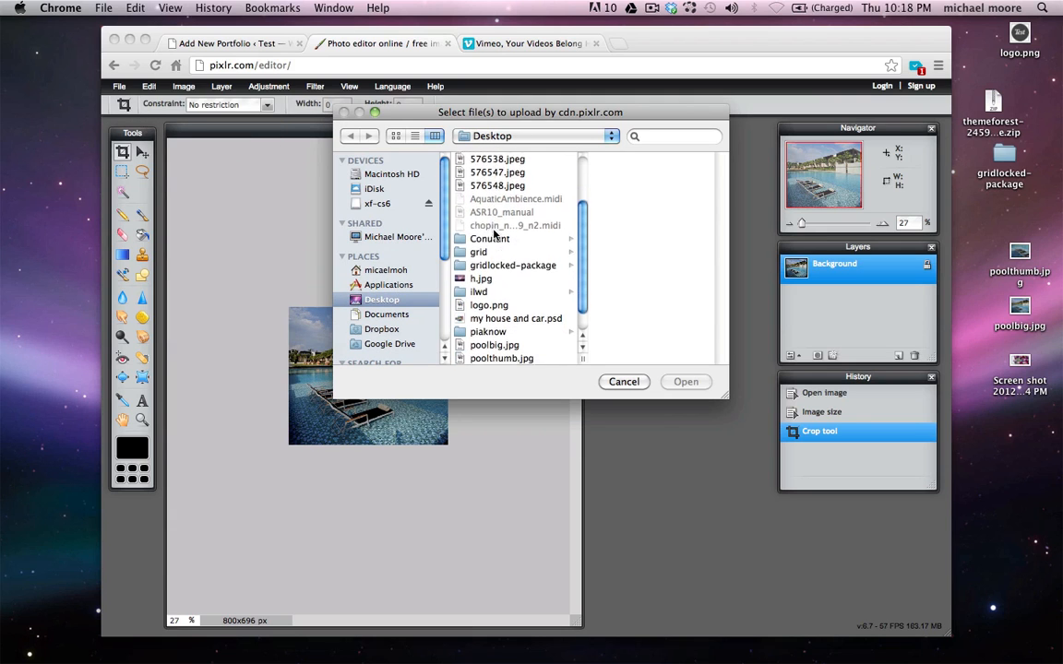
{"action": "double_click", "coordinate": [509, 345]}
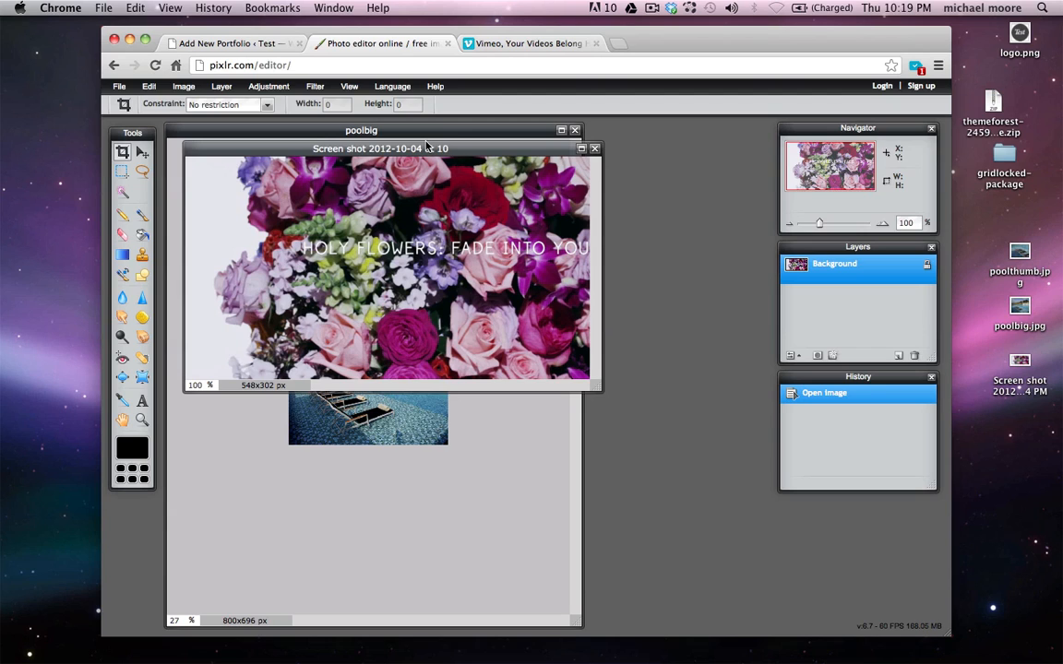
Select the whole flowers image and cut it to the clipboard
{"action": "left_click", "coordinate": [149, 86]}
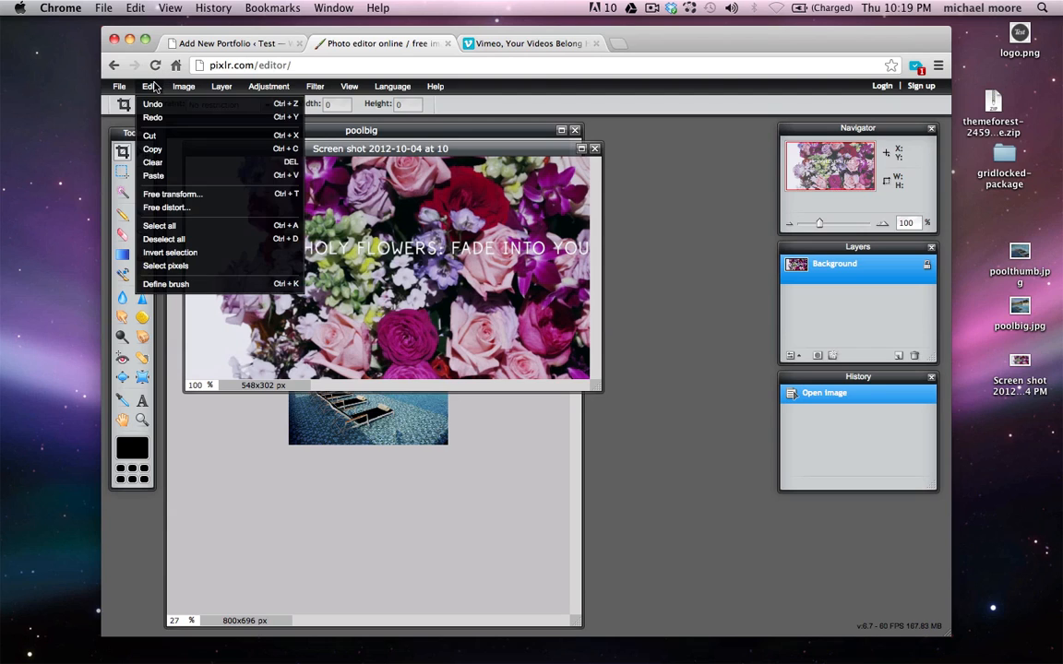
{"action": "left_click", "coordinate": [158, 225]}
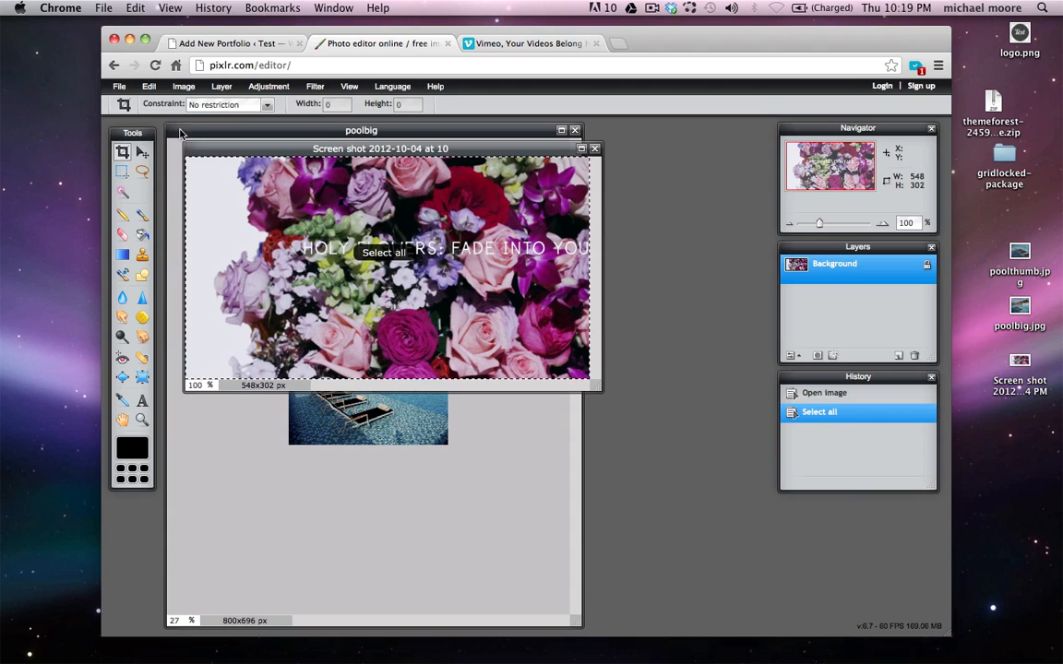
{"action": "left_click", "coordinate": [150, 85]}
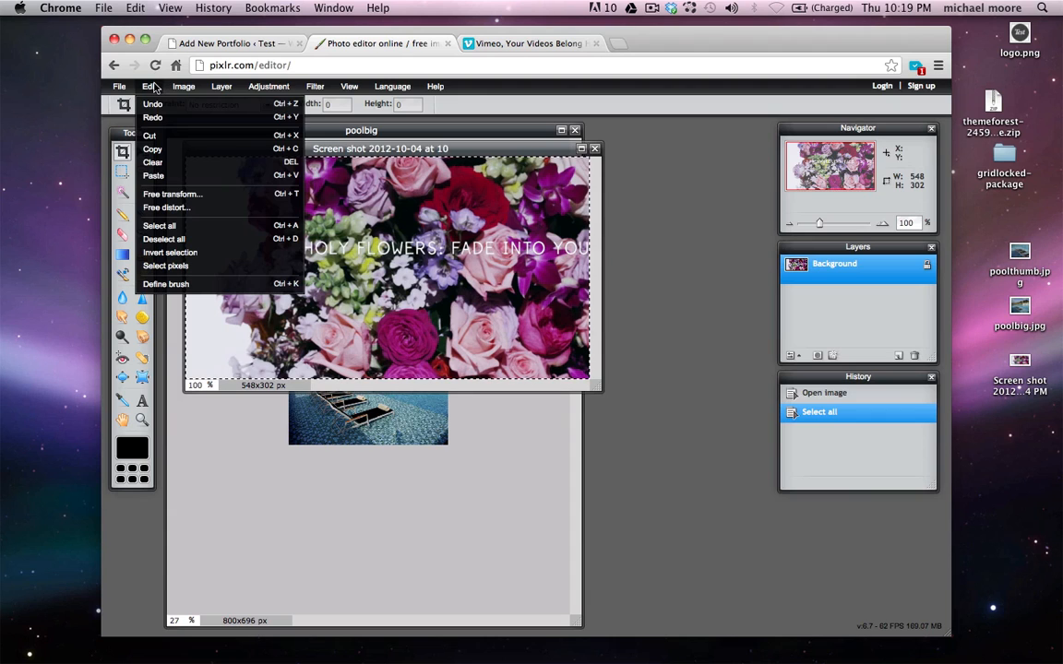
{"action": "left_click", "coordinate": [174, 136]}
Resize the canvas to 230x170 px
{"action": "left_click", "coordinate": [181, 86]}
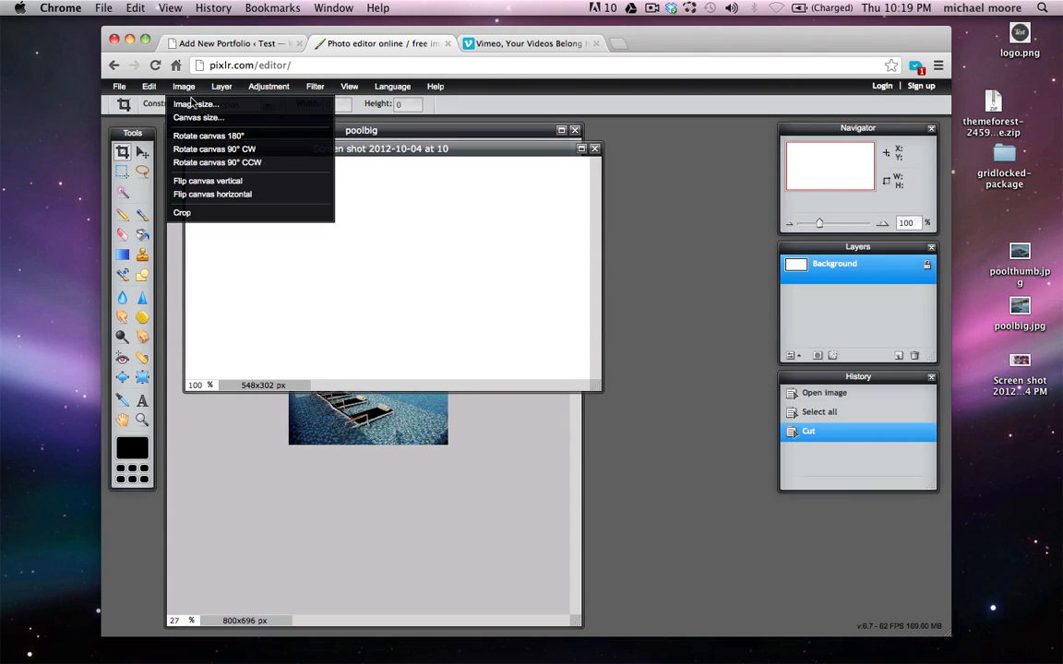
{"action": "left_click", "coordinate": [202, 119]}
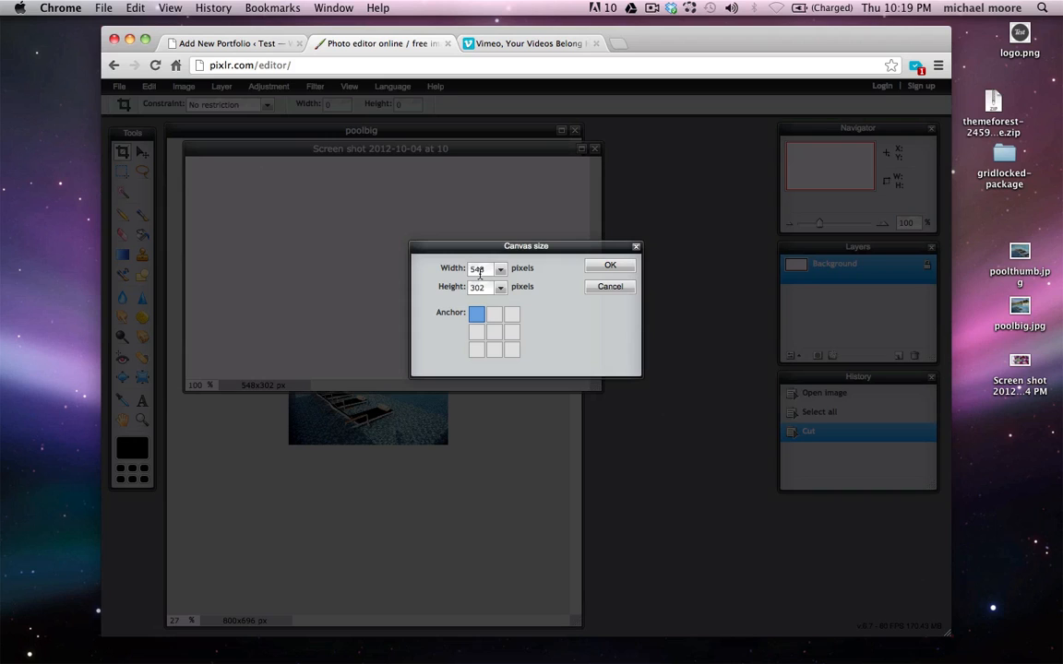
{"action": "type", "text": "230"}
{"action": "key", "text": "Tab"}
{"action": "type", "text": "1"}
{"action": "left_click", "coordinate": [610, 265]}
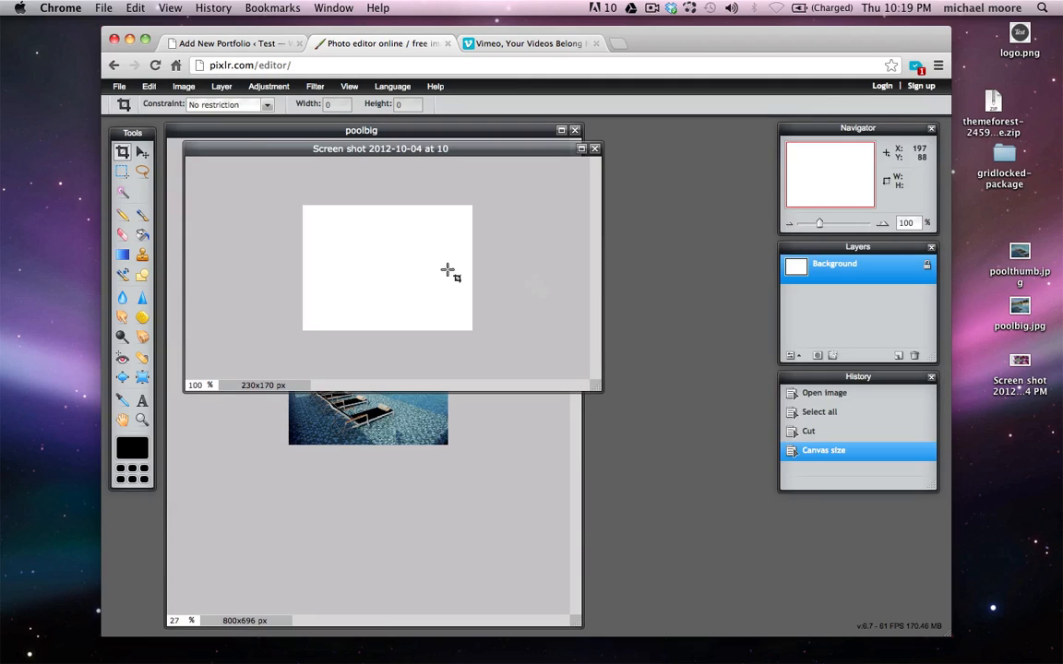
Paste the flowers back as Layer 1 and shift it left so HOLY shows
{"action": "left_click", "coordinate": [148, 86]}
{"action": "left_click", "coordinate": [149, 173]}
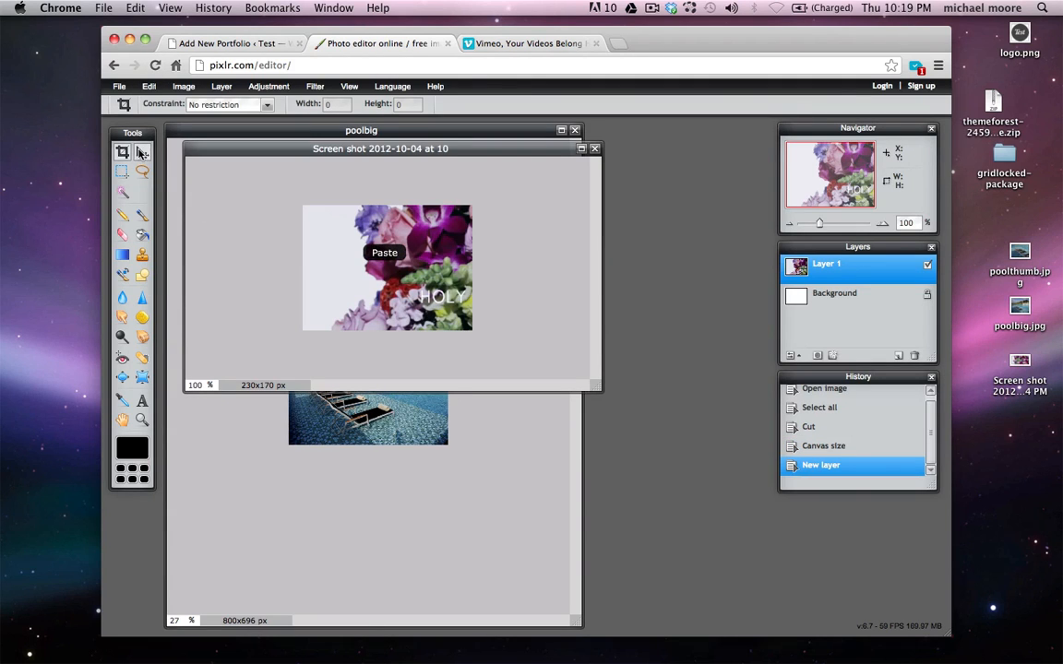
{"action": "left_click", "coordinate": [142, 153]}
{"action": "left_click_drag", "start_coordinate": [443, 274], "coordinate": [421, 272]}
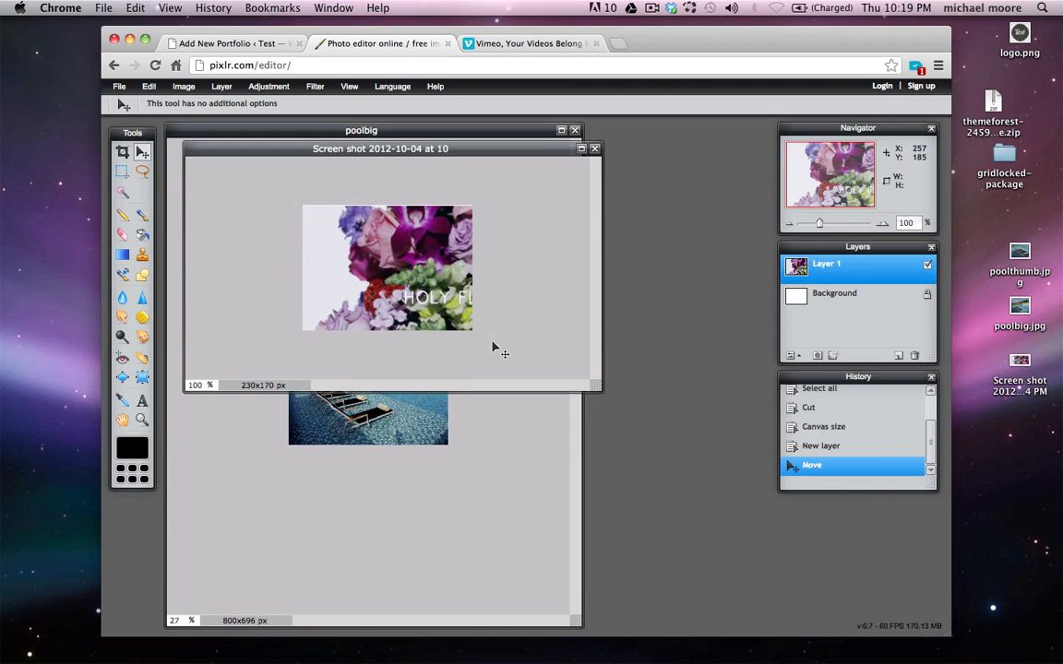
{"action": "left_click", "coordinate": [122, 88]}
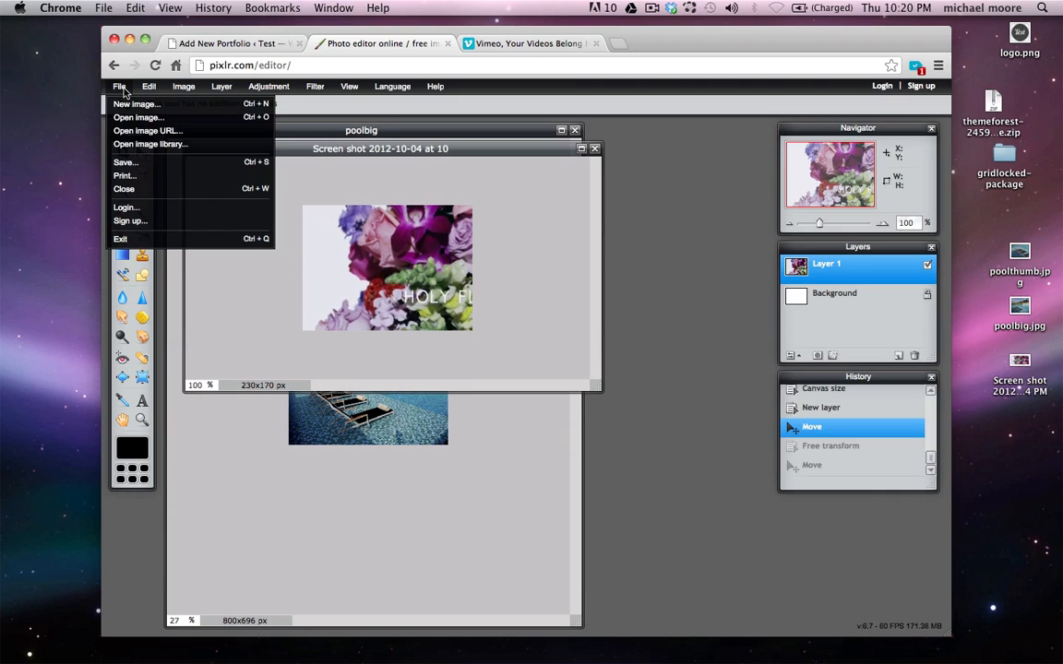
Save the image to the Desktop as flowersthumb.jpg, JPEG at quality 80
{"action": "left_click", "coordinate": [138, 162]}
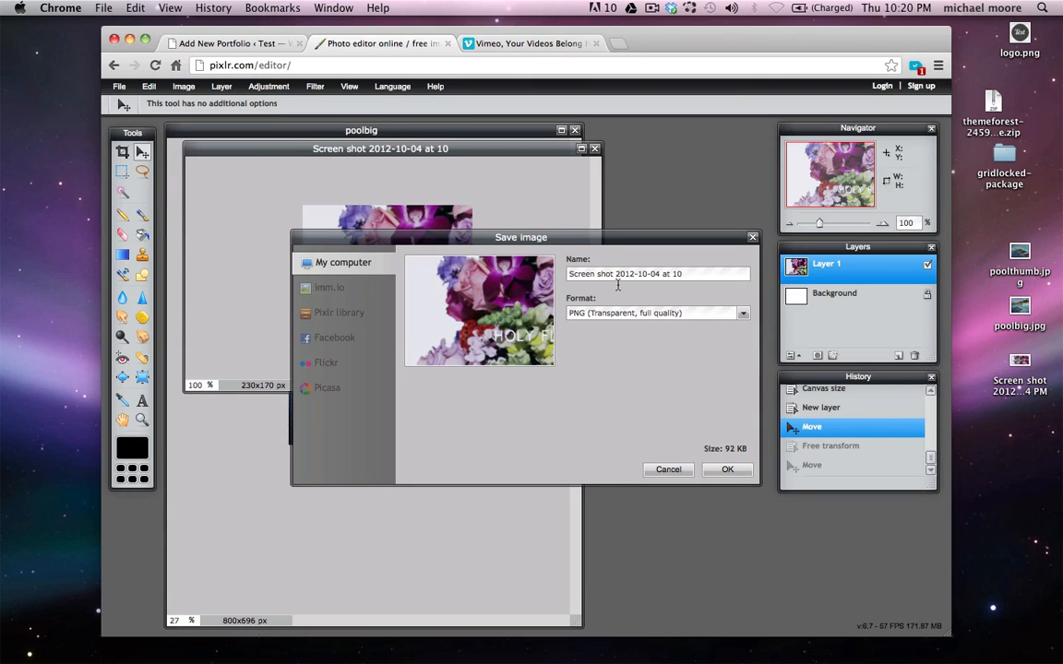
{"action": "left_click", "coordinate": [672, 316]}
{"action": "left_click", "coordinate": [693, 325]}
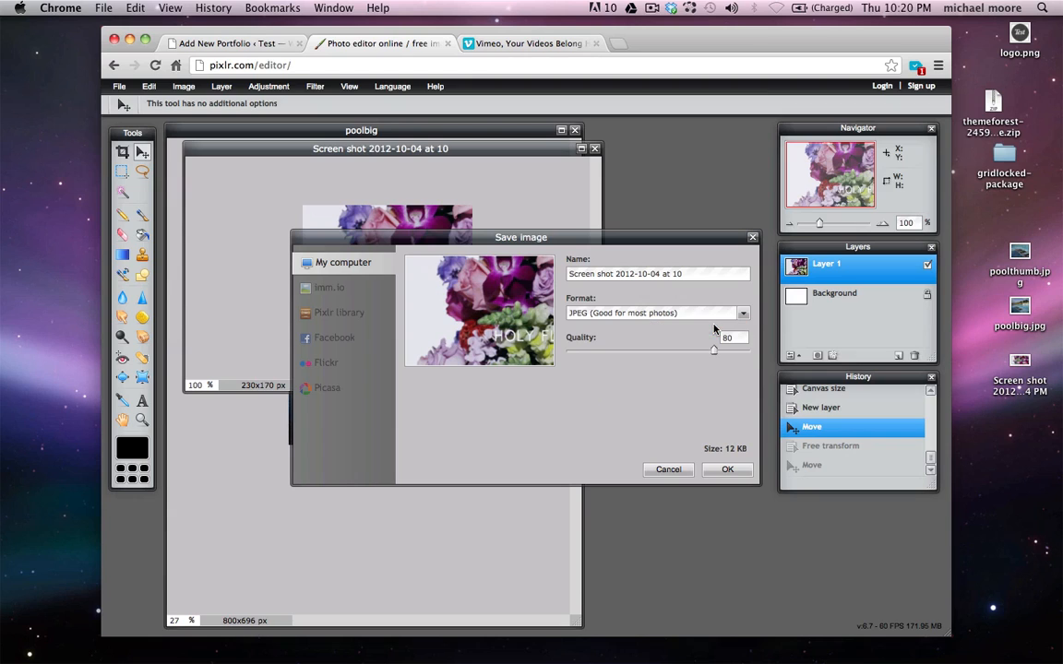
{"action": "left_click", "coordinate": [728, 471]}
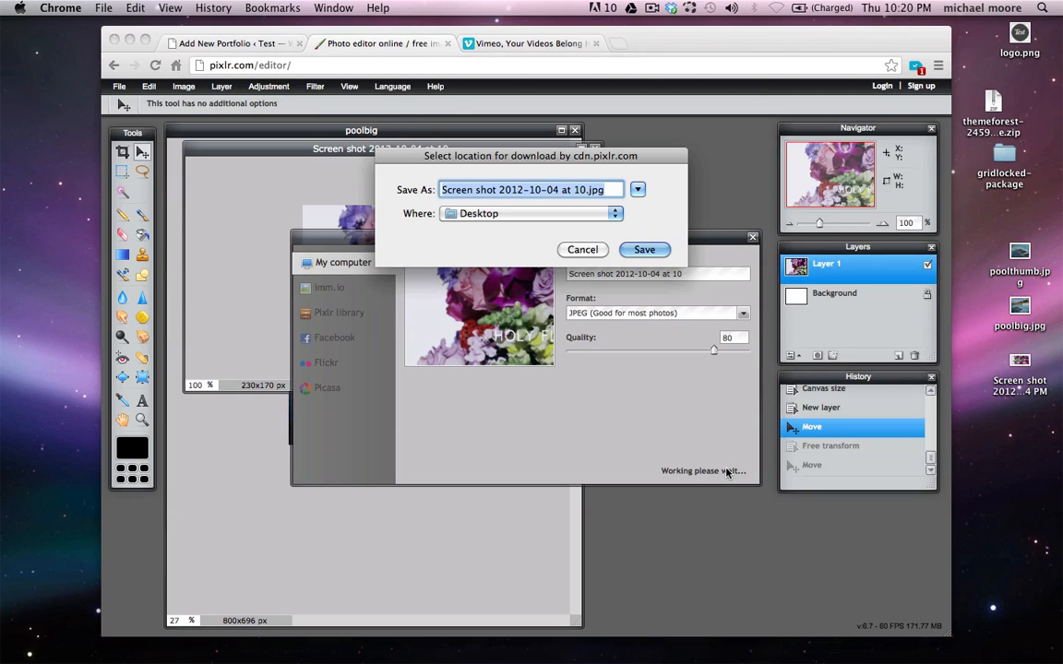
{"action": "left_click", "coordinate": [572, 190]}
{"action": "left_click_drag", "start_coordinate": [586, 191], "coordinate": [352, 151]}
{"action": "type", "text": "flowersthu"}
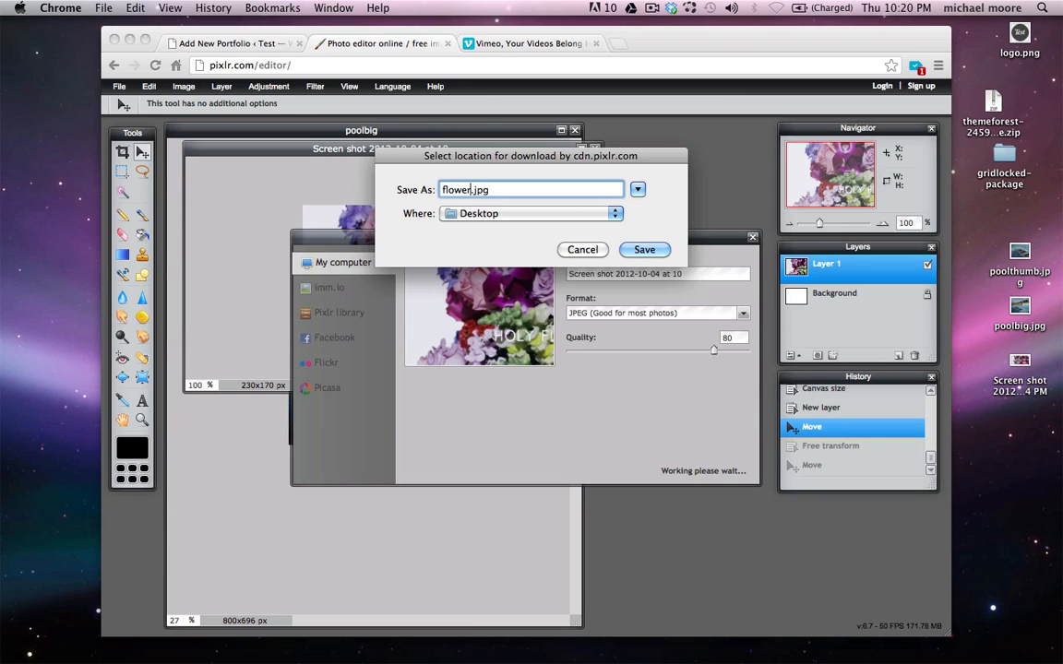
{"action": "type", "text": "mb"}
{"action": "key", "text": "Return"}
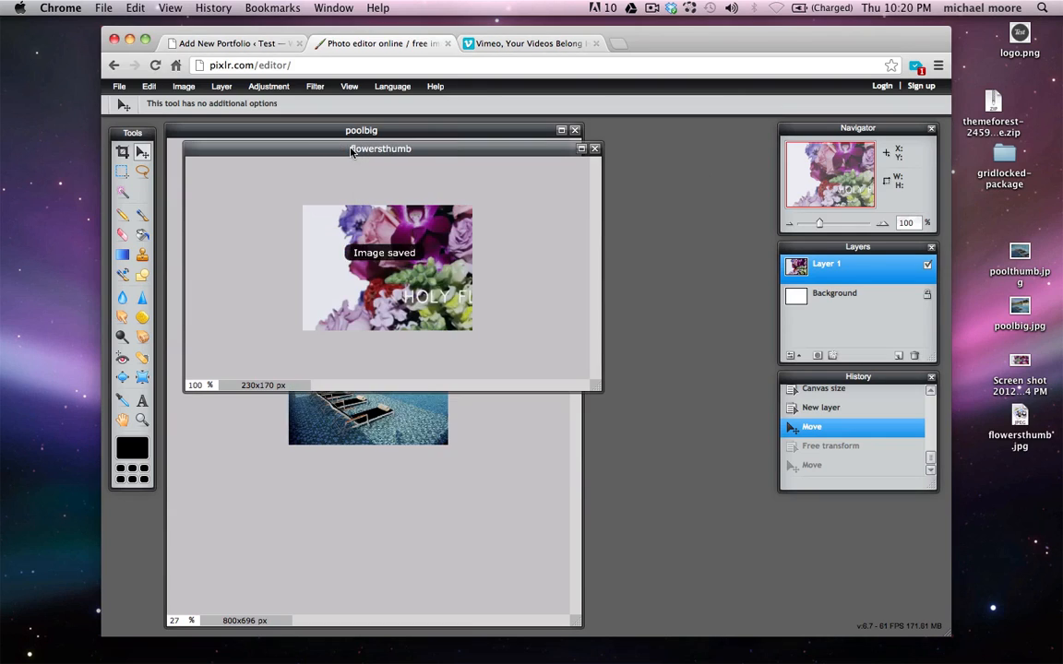
Upload flowersthumb.jpg from the Desktop through the Image Thumbnail uploader
{"action": "left_click", "coordinate": [247, 45]}
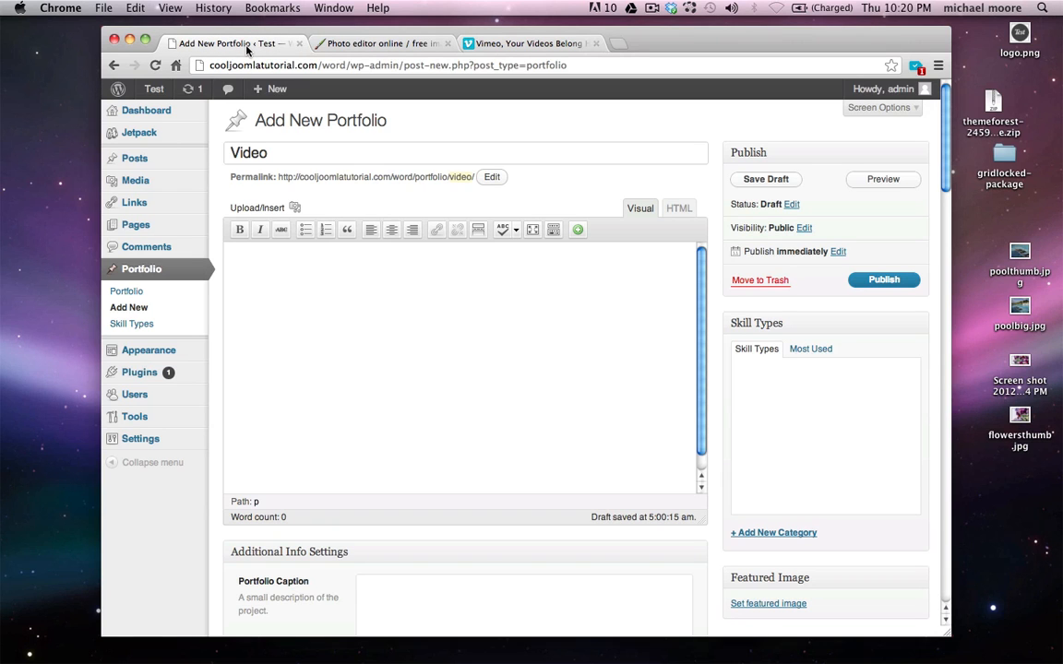
{"action": "scroll", "coordinate": [210, 429], "scroll_direction": "down", "scroll_amount": 5}
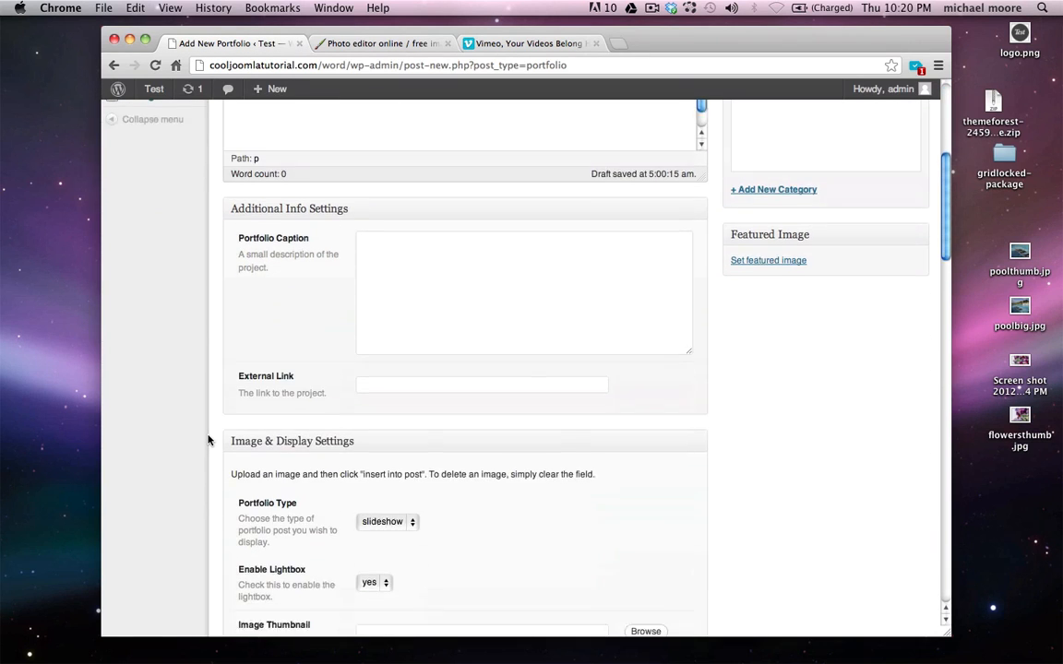
{"action": "scroll", "coordinate": [208, 441], "scroll_direction": "down", "scroll_amount": 1}
{"action": "scroll", "coordinate": [208, 440], "scroll_direction": "down", "scroll_amount": 3}
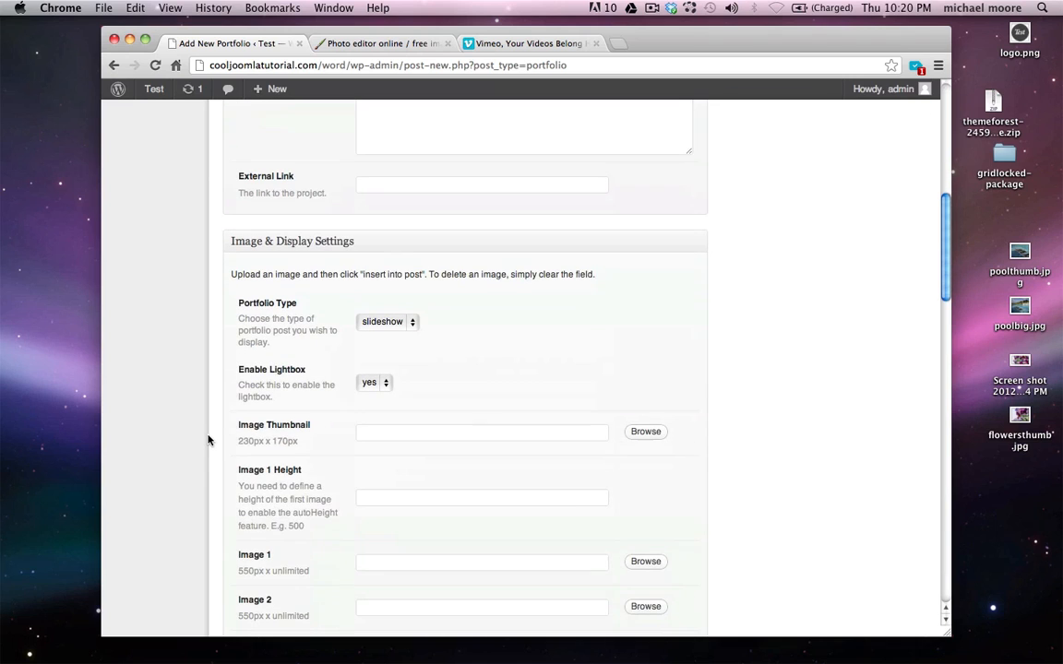
{"action": "left_click", "coordinate": [649, 432]}
{"action": "left_click", "coordinate": [523, 297]}
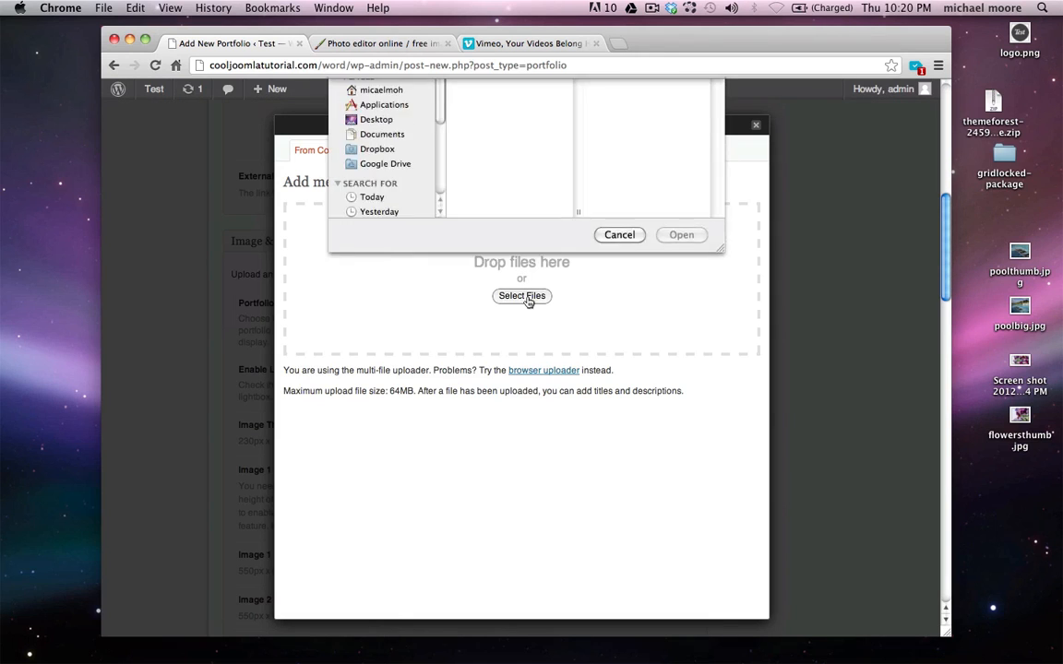
{"action": "left_click", "coordinate": [381, 260]}
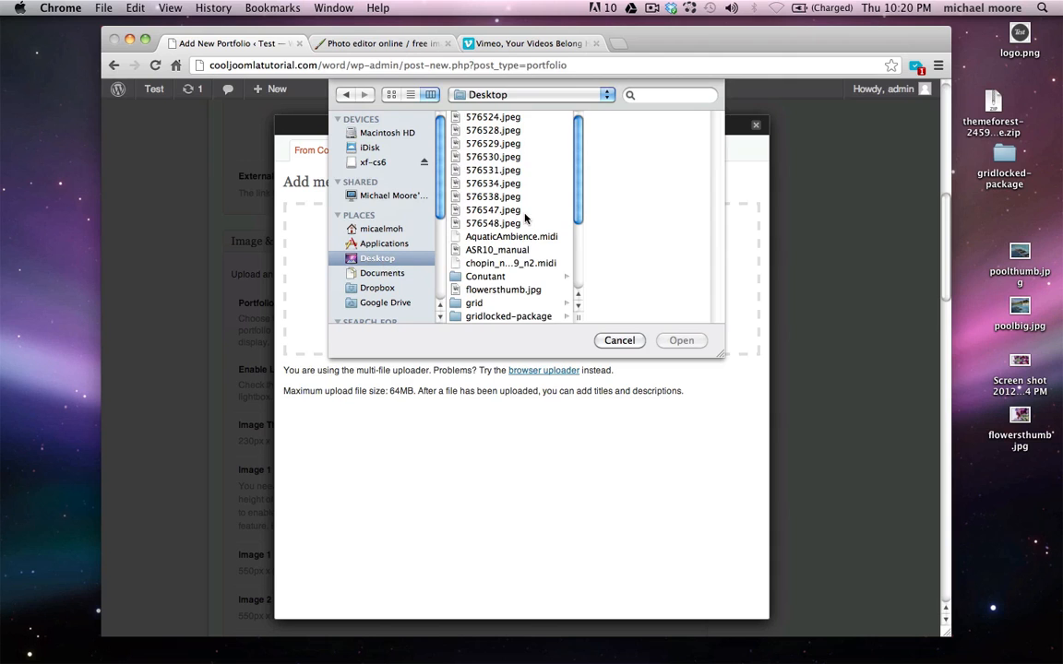
{"action": "scroll", "coordinate": [523, 230], "scroll_direction": "down", "scroll_amount": 5}
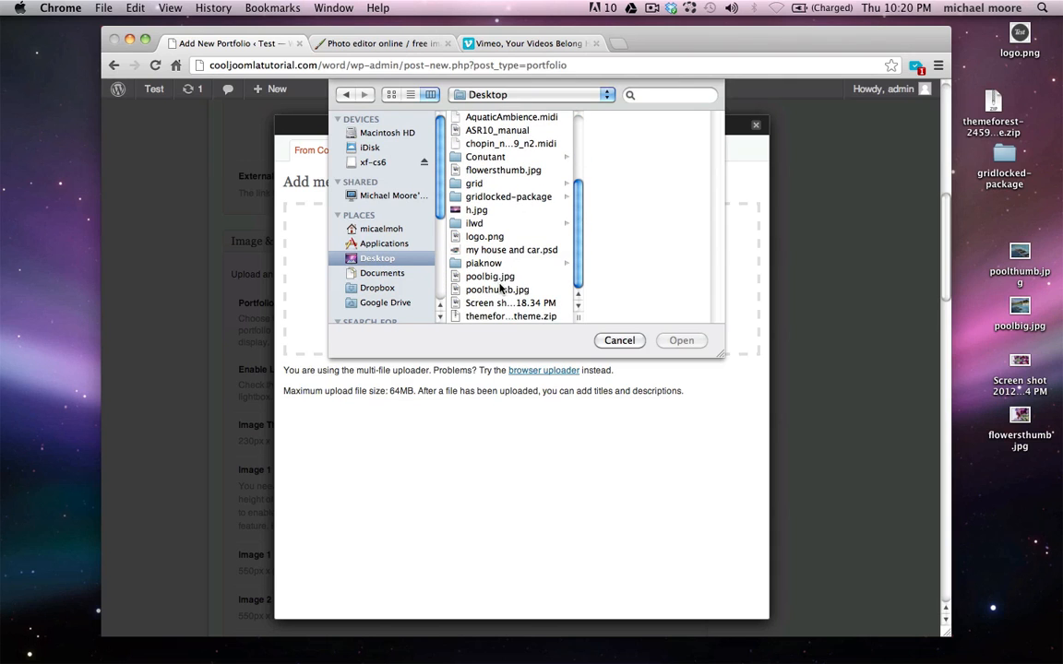
{"action": "left_click", "coordinate": [498, 304]}
{"action": "key", "text": "f"}
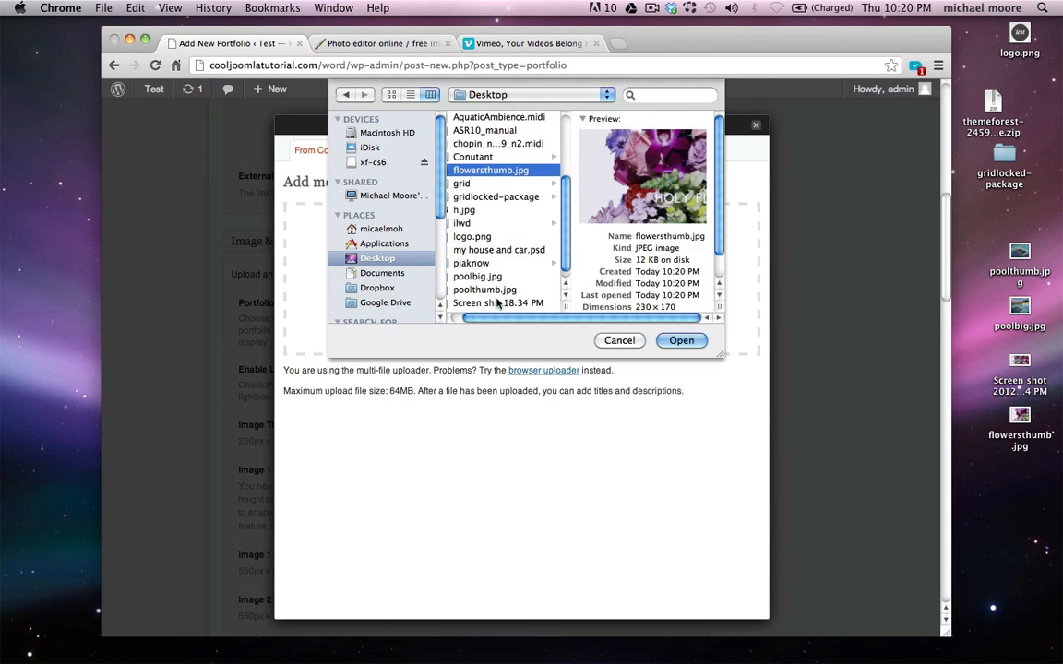
{"action": "scroll", "coordinate": [491, 254], "scroll_direction": "up", "scroll_amount": 2}
{"action": "key", "text": "Return"}
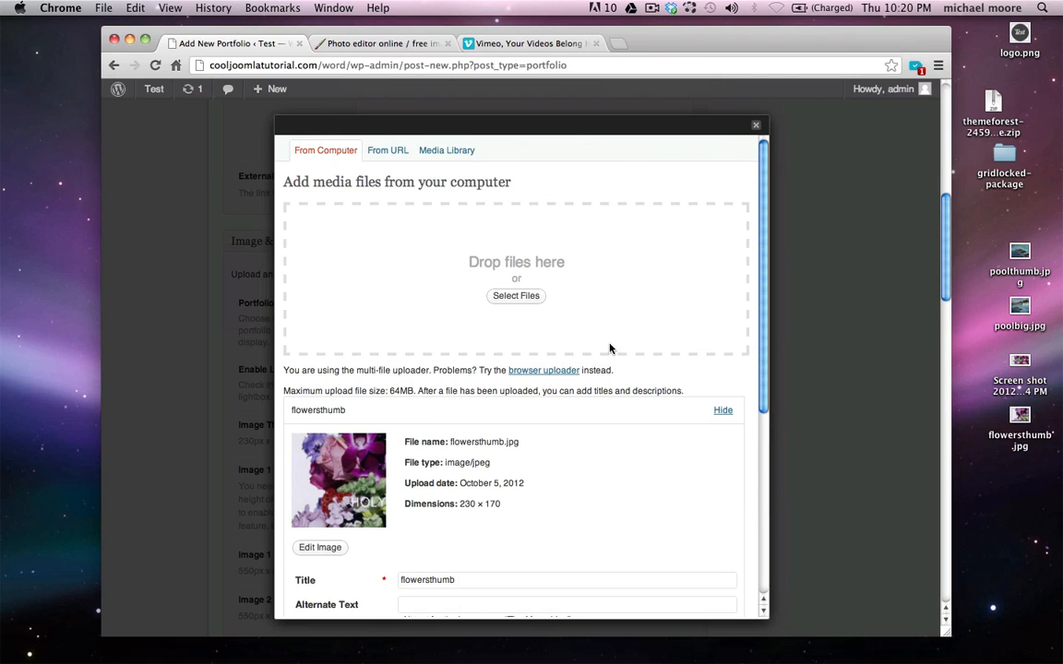
Insert the uploaded flowers image so its URL fills the Image Thumbnail field
{"action": "scroll", "coordinate": [609, 348], "scroll_direction": "down", "scroll_amount": 5}
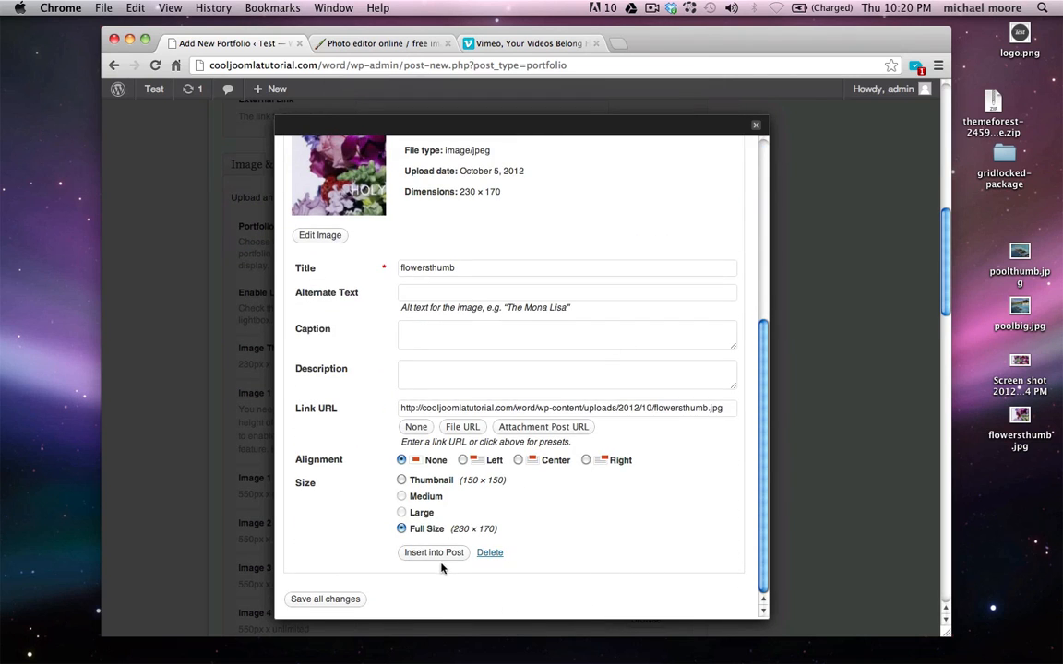
{"action": "left_click", "coordinate": [437, 554]}
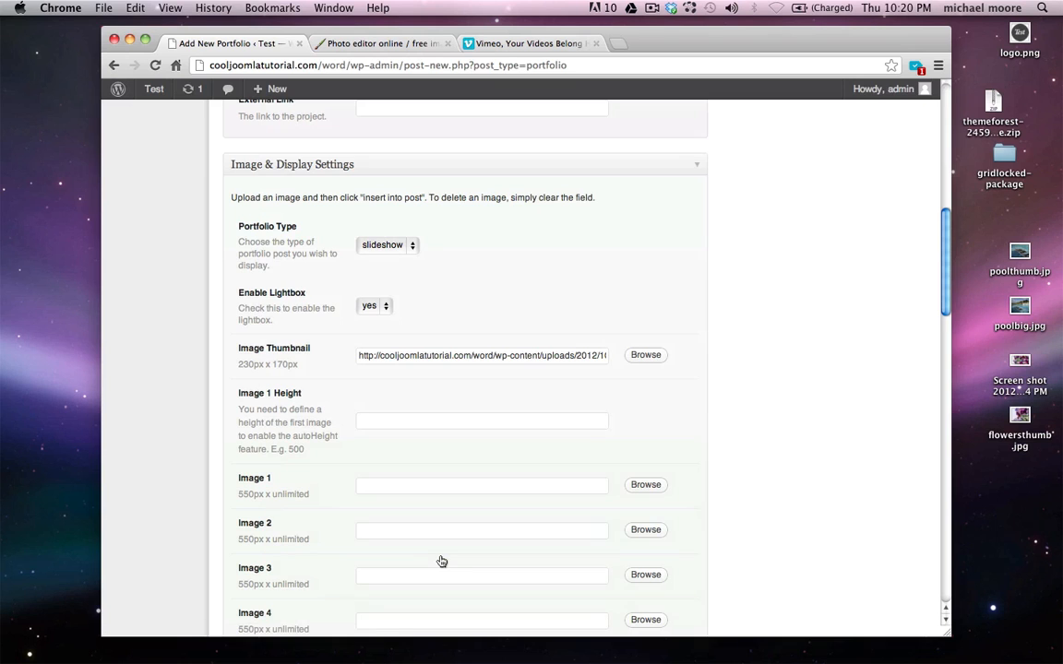
{"action": "scroll", "coordinate": [441, 561], "scroll_direction": "up", "scroll_amount": 3}
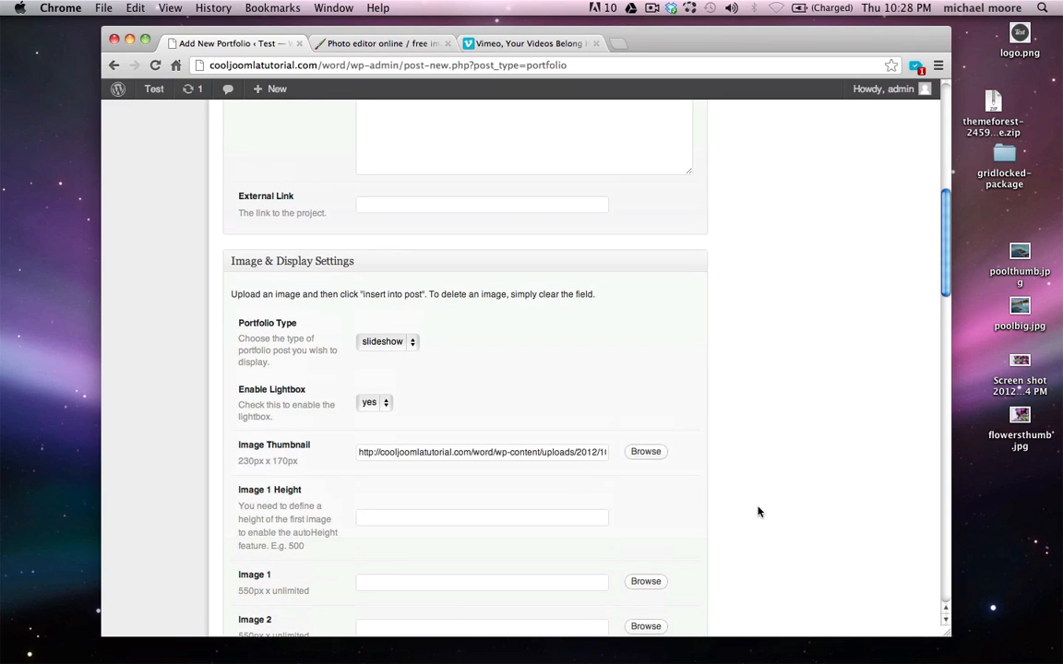
{"action": "scroll", "coordinate": [758, 511], "scroll_direction": "up", "scroll_amount": 8}
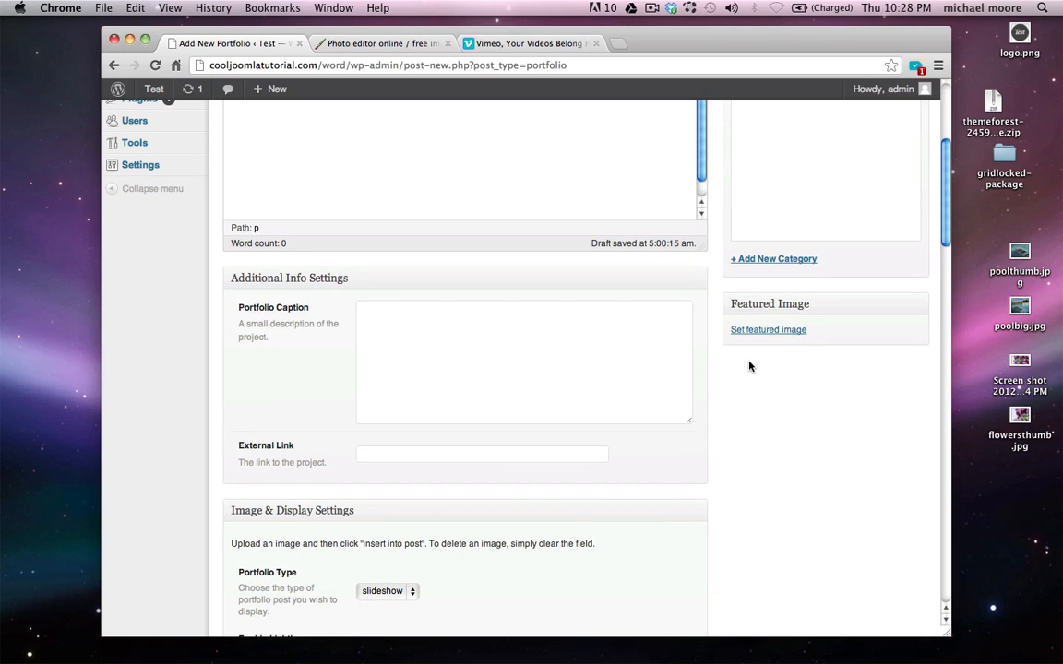
{"action": "scroll", "coordinate": [749, 366], "scroll_direction": "down", "scroll_amount": 3}
{"action": "scroll", "coordinate": [738, 332], "scroll_direction": "down", "scroll_amount": 1}
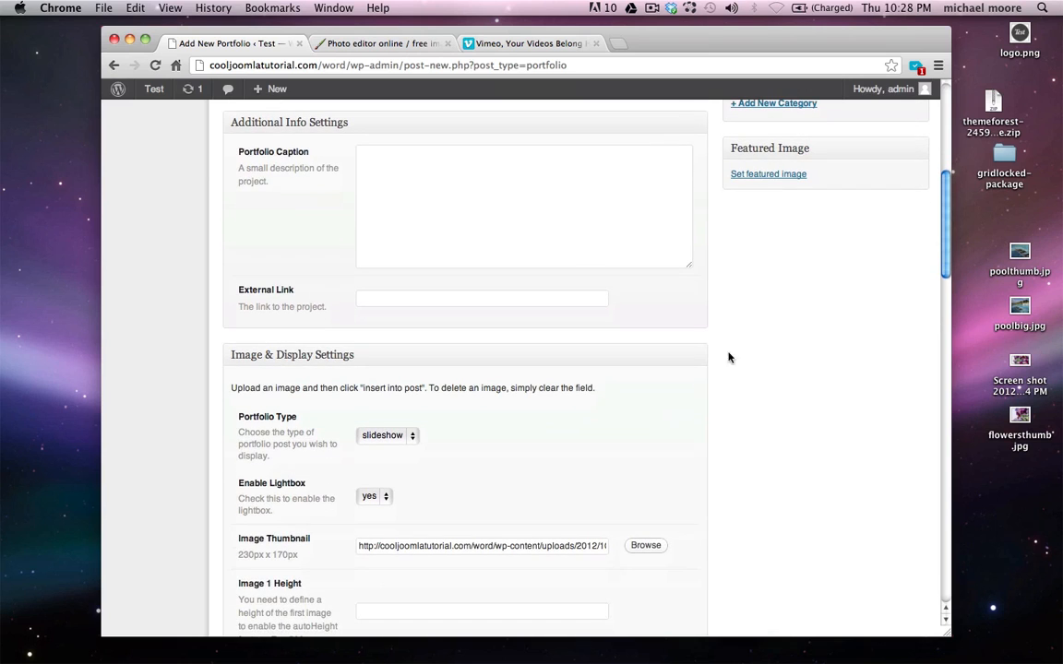
Open the Holy Flowers share panel and switch on Autoplay in the embed options
{"action": "left_click", "coordinate": [513, 43]}
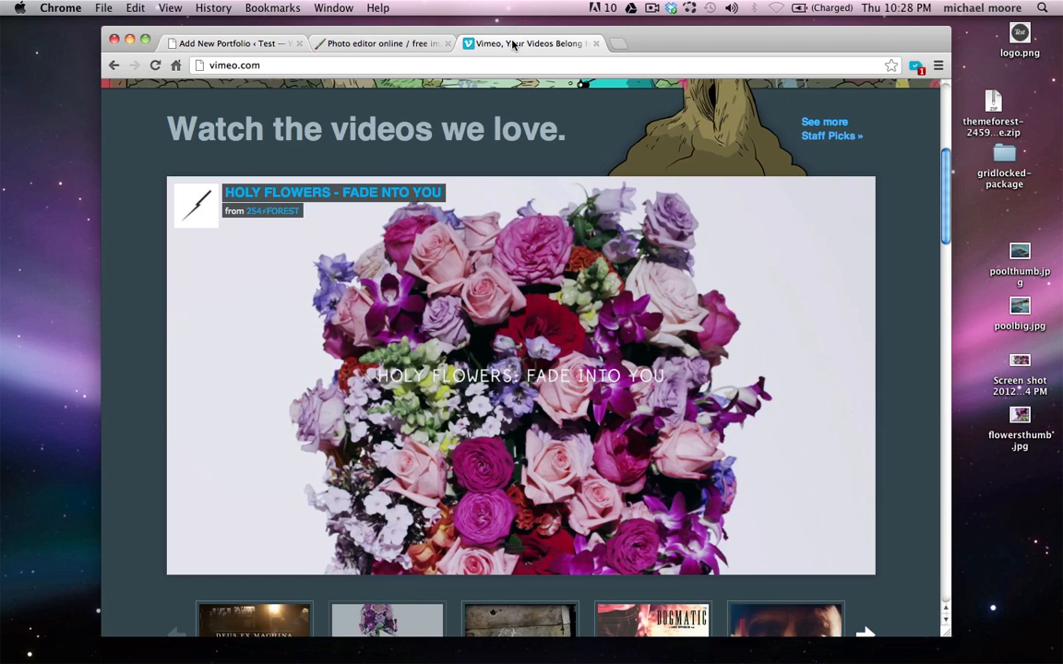
{"action": "mouse_move", "coordinate": [559, 316]}
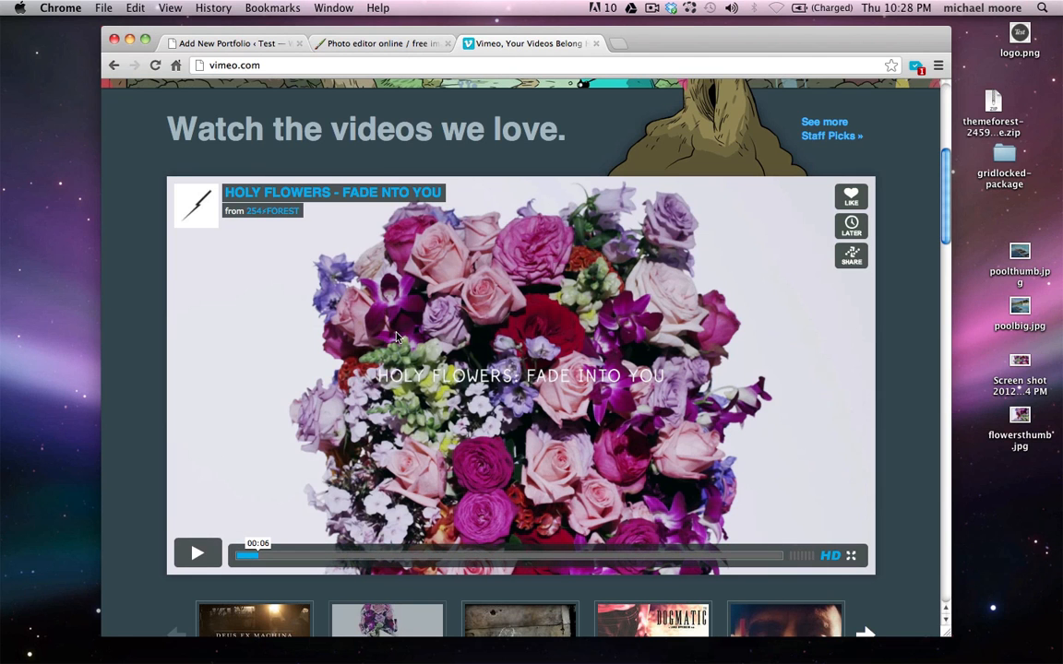
{"action": "left_click", "coordinate": [850, 261]}
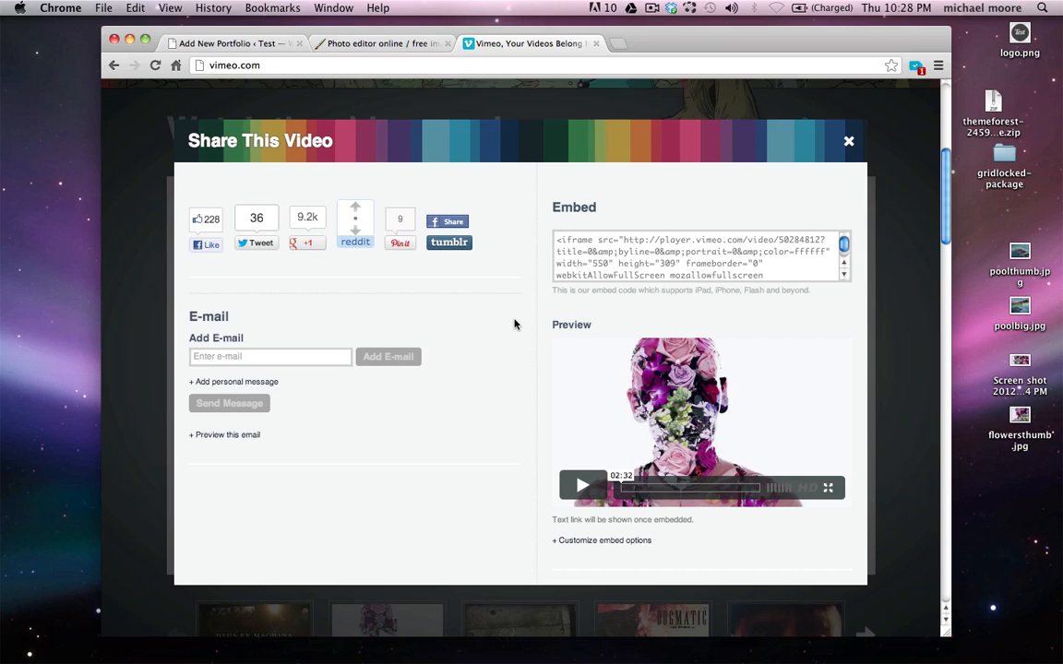
{"action": "left_click", "coordinate": [584, 544]}
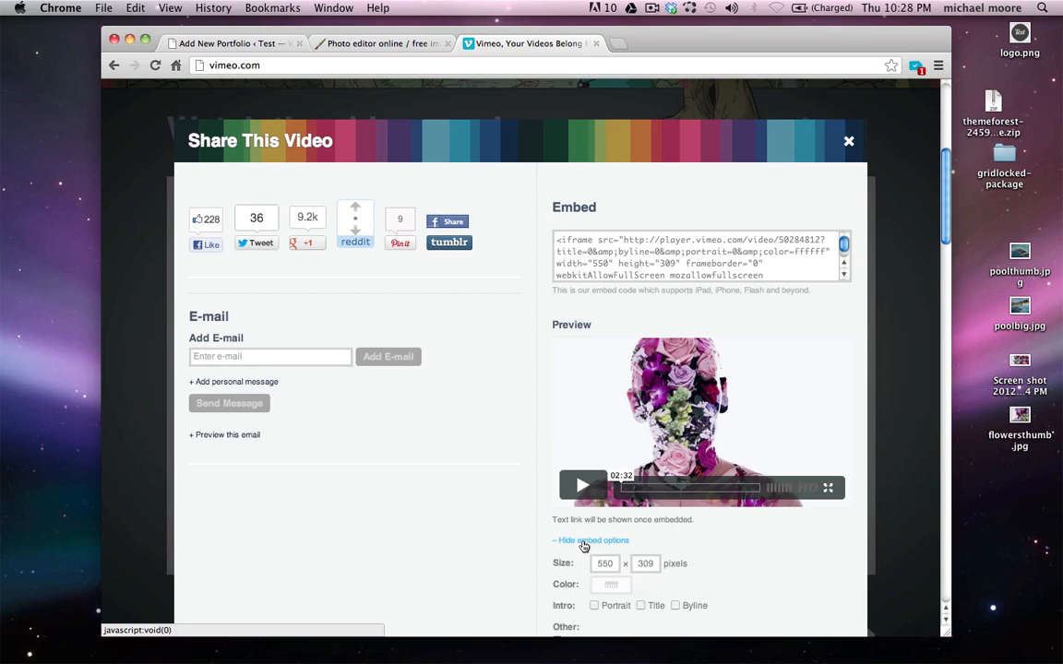
{"action": "scroll", "coordinate": [508, 560], "scroll_direction": "down", "scroll_amount": 2}
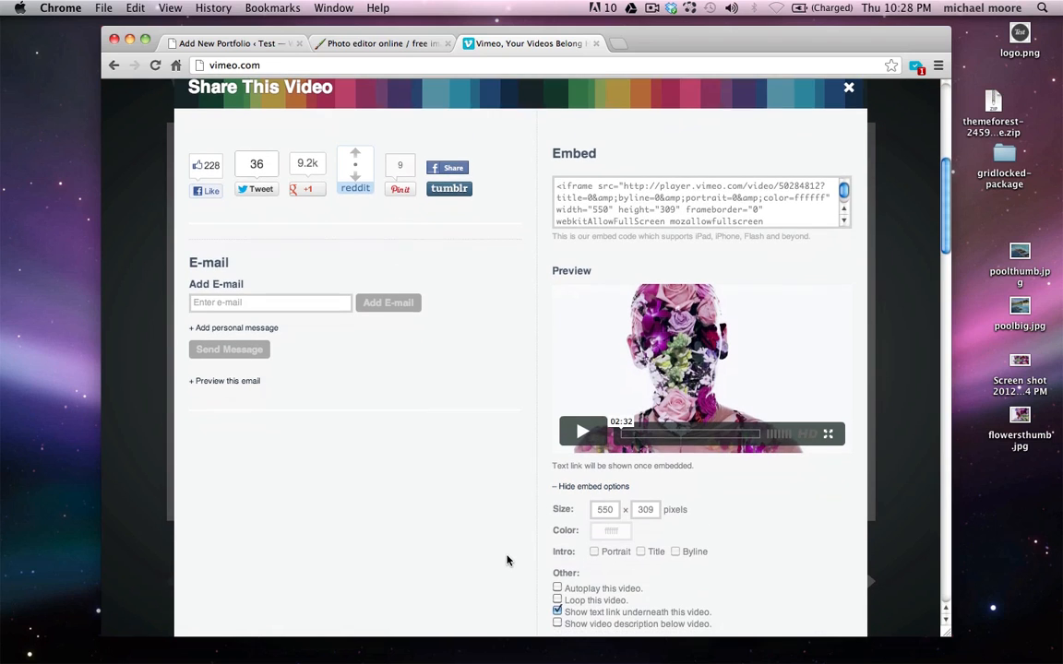
{"action": "double_click", "coordinate": [606, 510]}
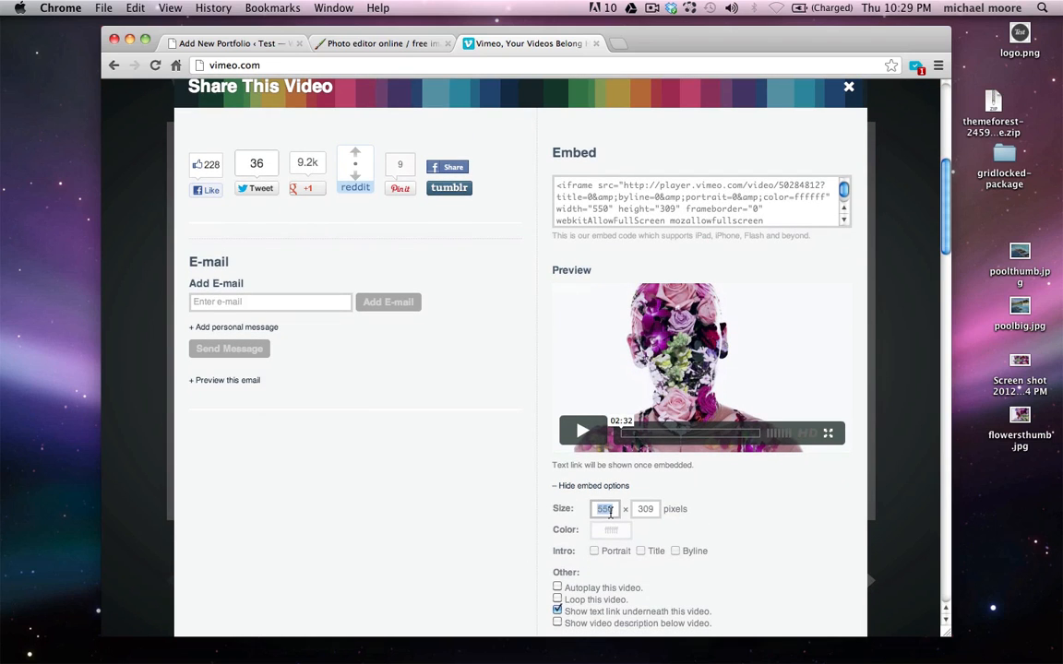
{"action": "scroll", "coordinate": [520, 528], "scroll_direction": "down", "scroll_amount": 3}
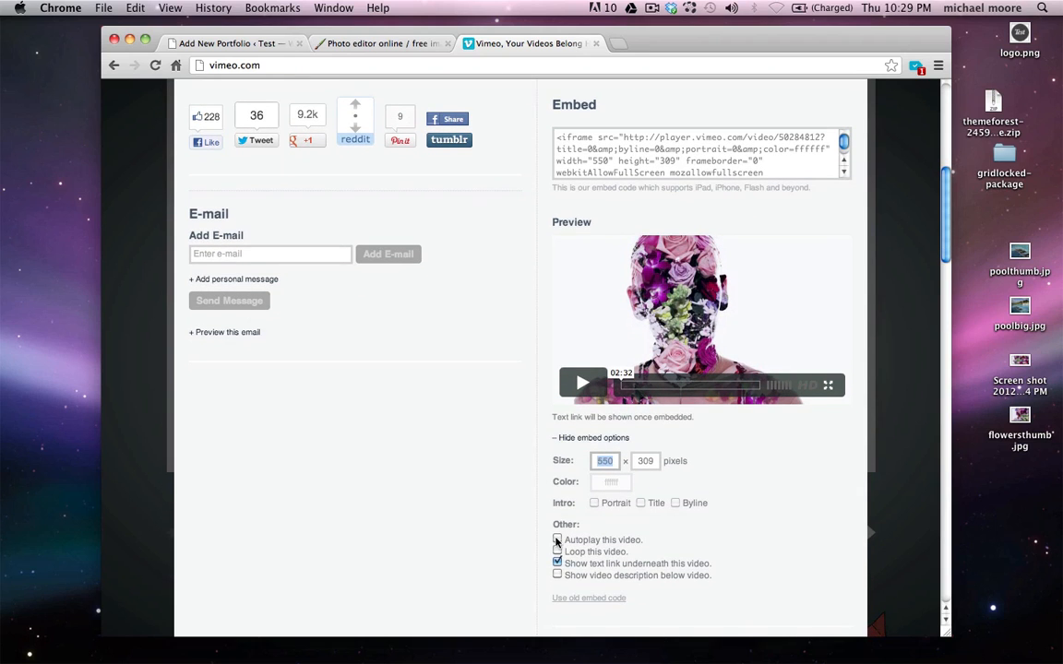
{"action": "left_click", "coordinate": [557, 541]}
{"action": "scroll", "coordinate": [520, 582], "scroll_direction": "down", "scroll_amount": 3}
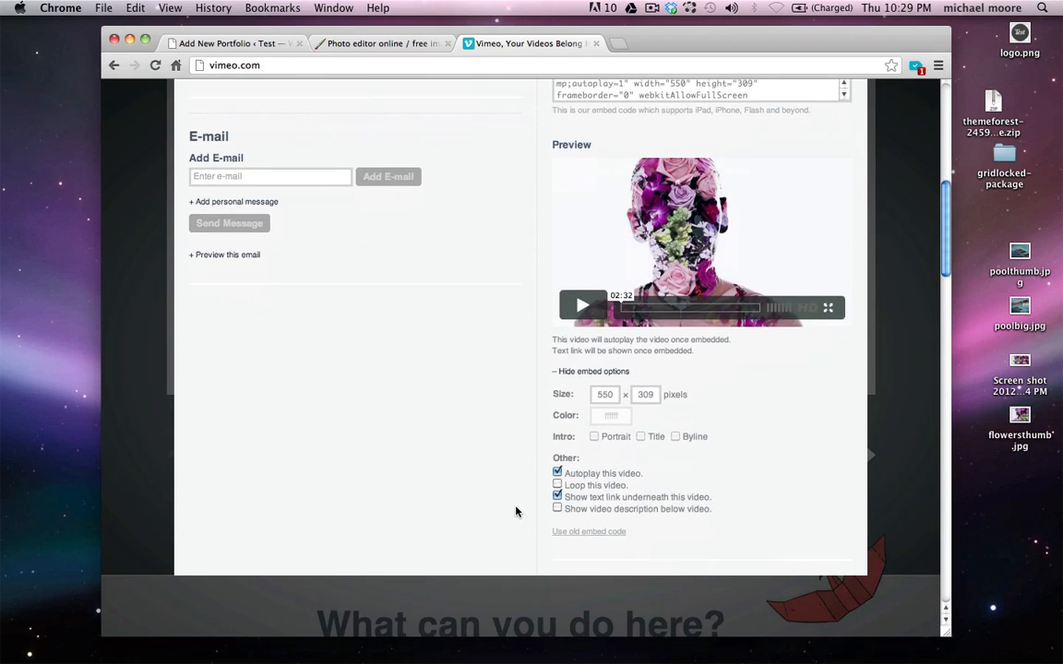
{"action": "scroll", "coordinate": [515, 512], "scroll_direction": "up", "scroll_amount": 3}
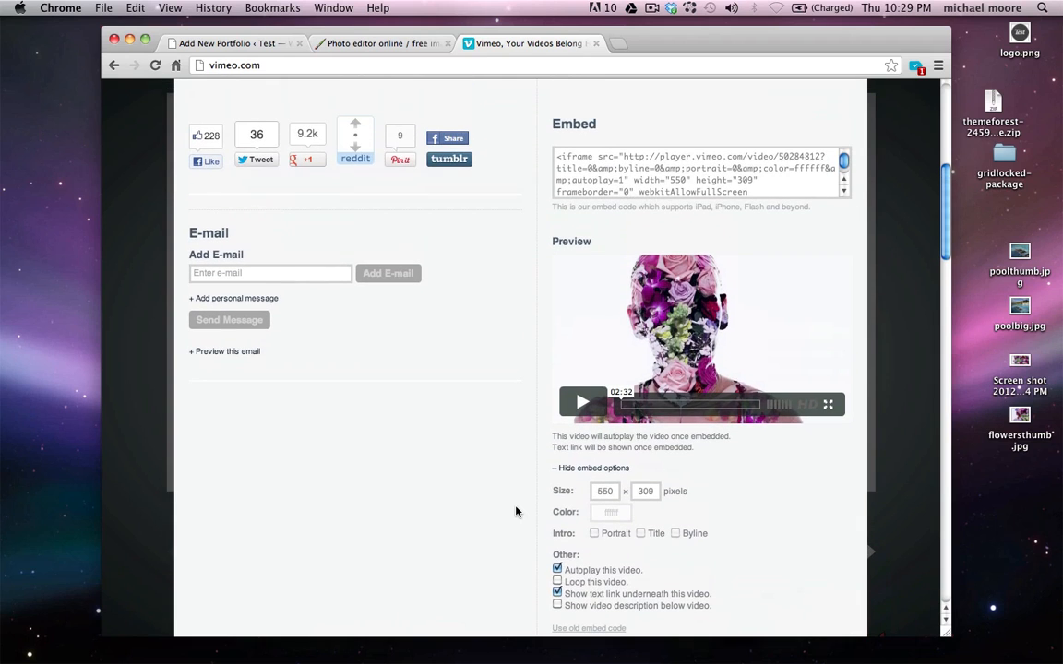
Copy the 550x309 iframe embed code with autoplay=1
{"action": "left_click", "coordinate": [611, 174]}
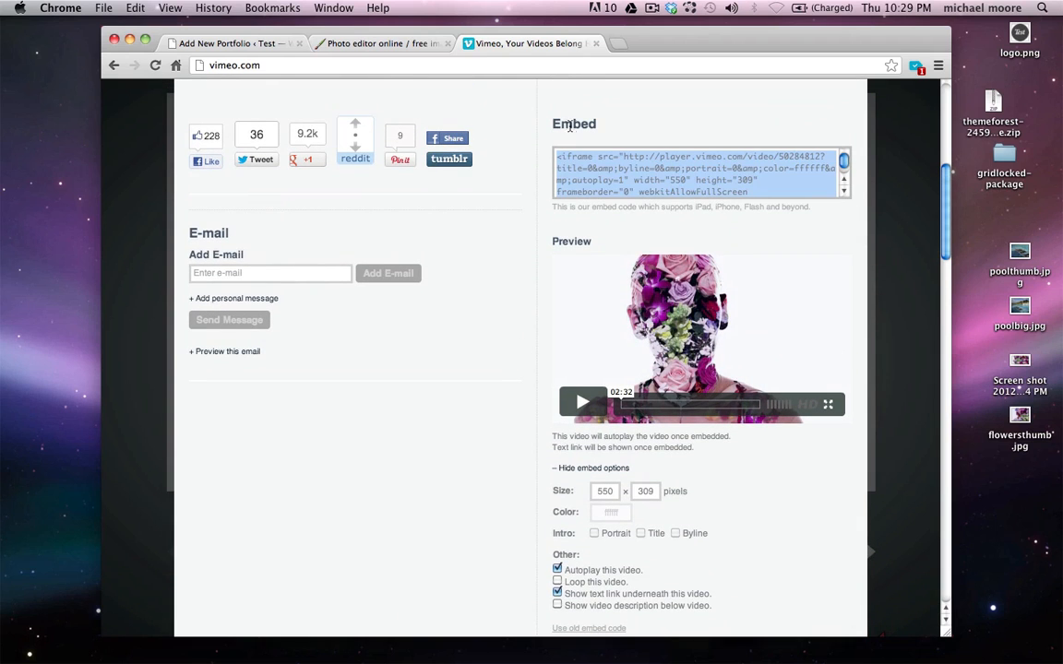
{"action": "right_click", "coordinate": [586, 167]}
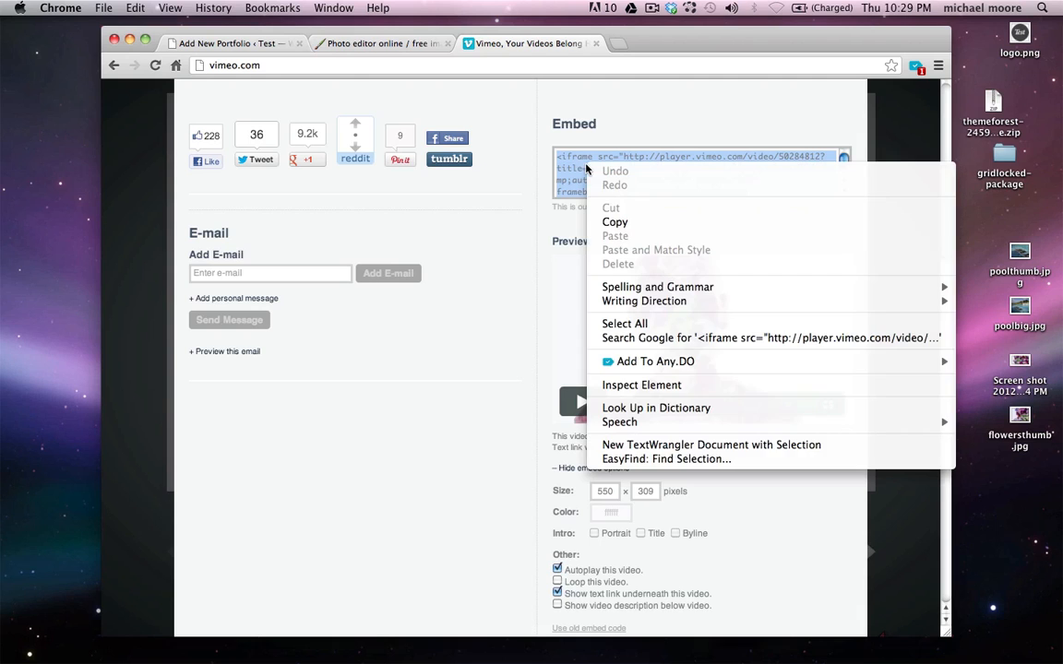
{"action": "left_click", "coordinate": [611, 202]}
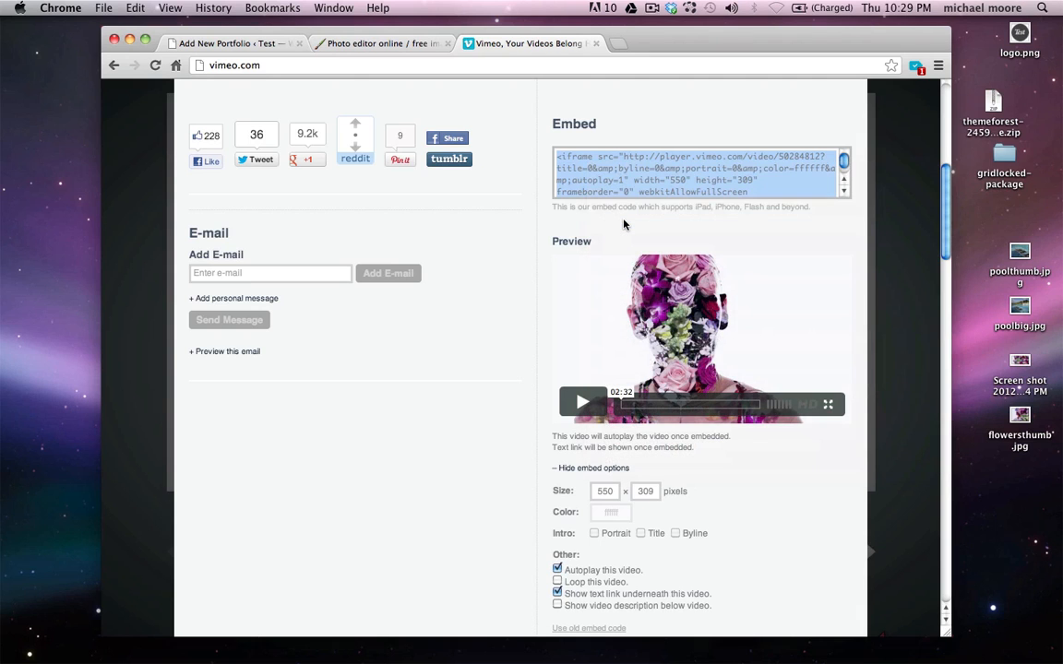
Paste the autoplay Vimeo iframe code into the Video item's Embedded Code field
{"action": "left_click", "coordinate": [241, 48]}
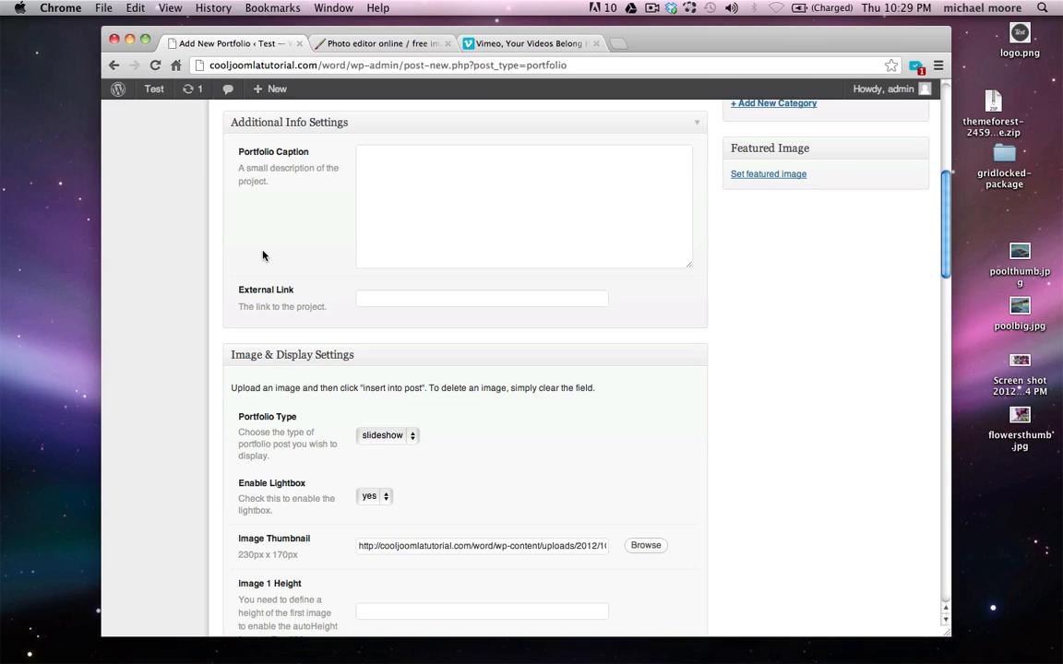
{"action": "scroll", "coordinate": [263, 254], "scroll_direction": "down", "scroll_amount": 15}
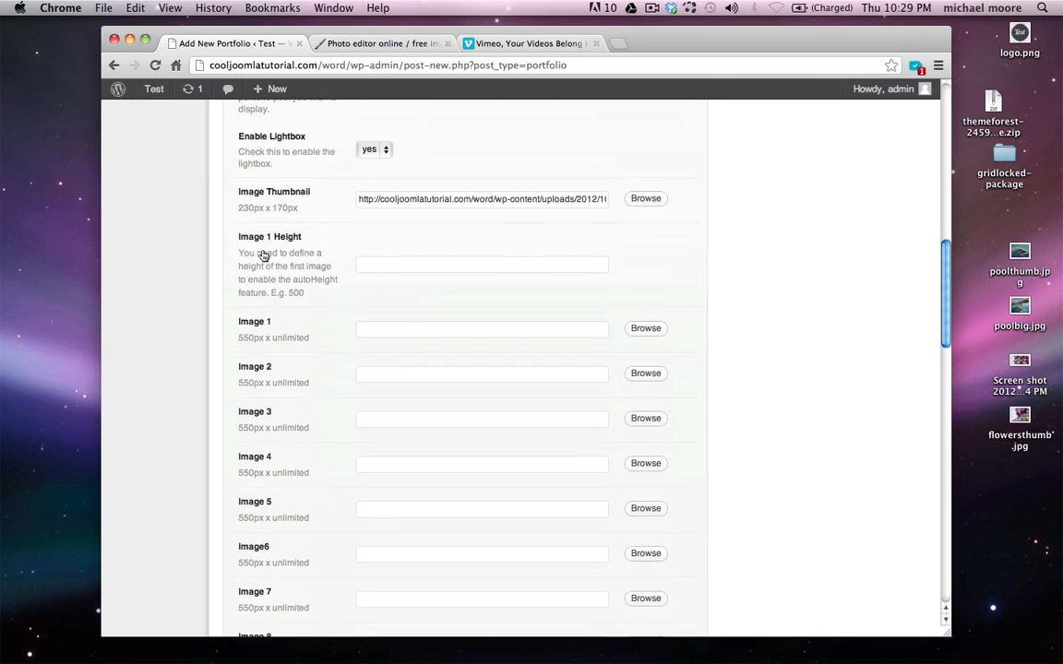
{"action": "scroll", "coordinate": [263, 254], "scroll_direction": "down", "scroll_amount": 5}
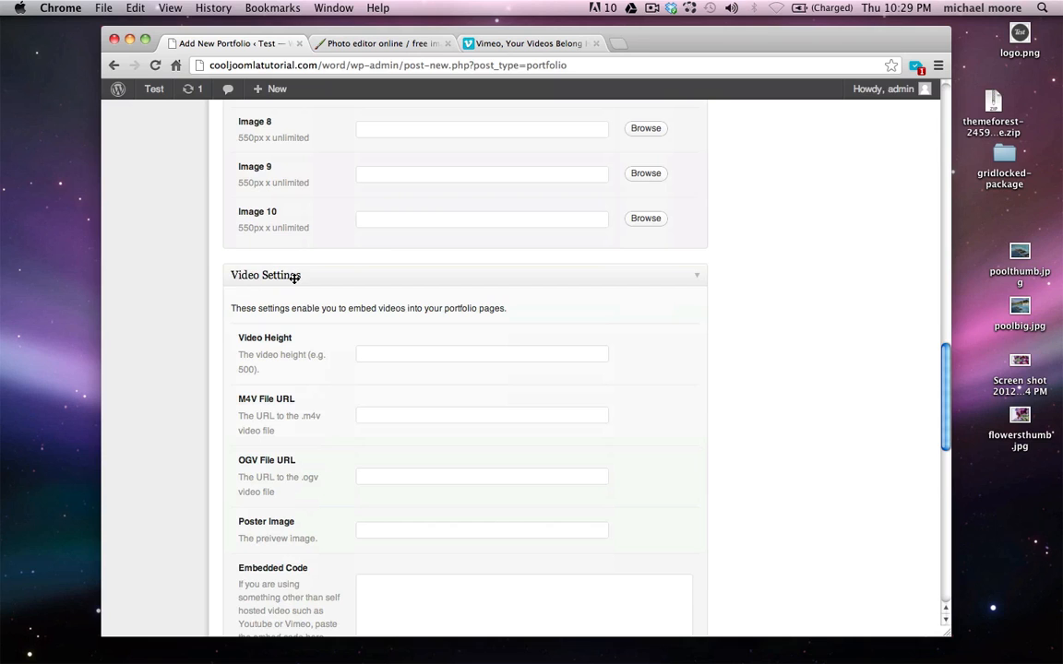
{"action": "scroll", "coordinate": [295, 278], "scroll_direction": "down", "scroll_amount": 5}
{"action": "left_click", "coordinate": [506, 463]}
{"action": "right_click", "coordinate": [445, 434]}
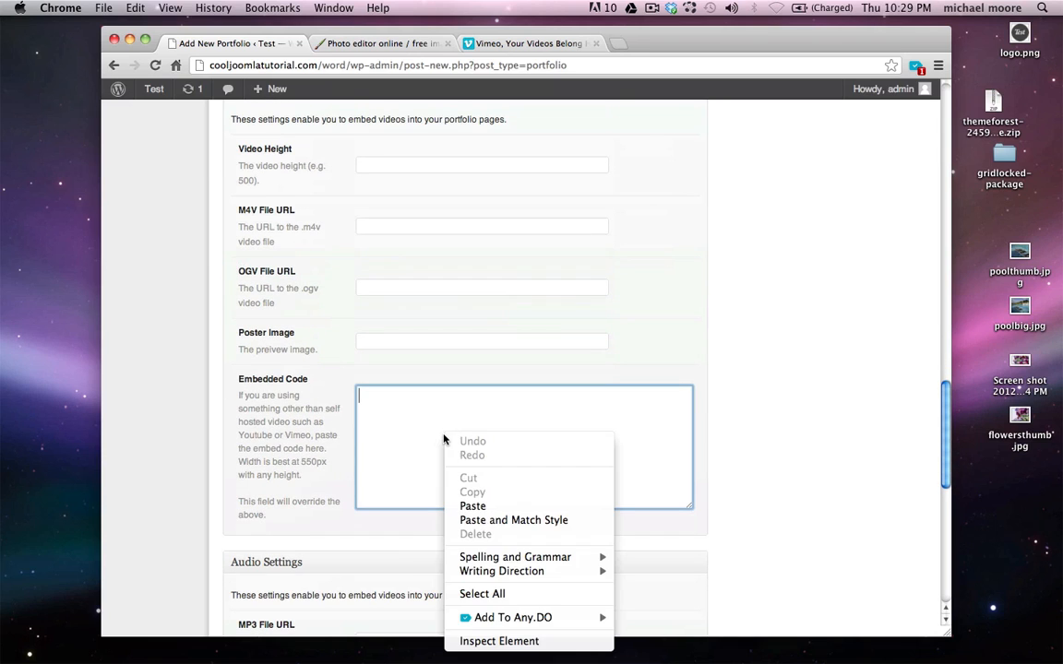
{"action": "left_click", "coordinate": [474, 507]}
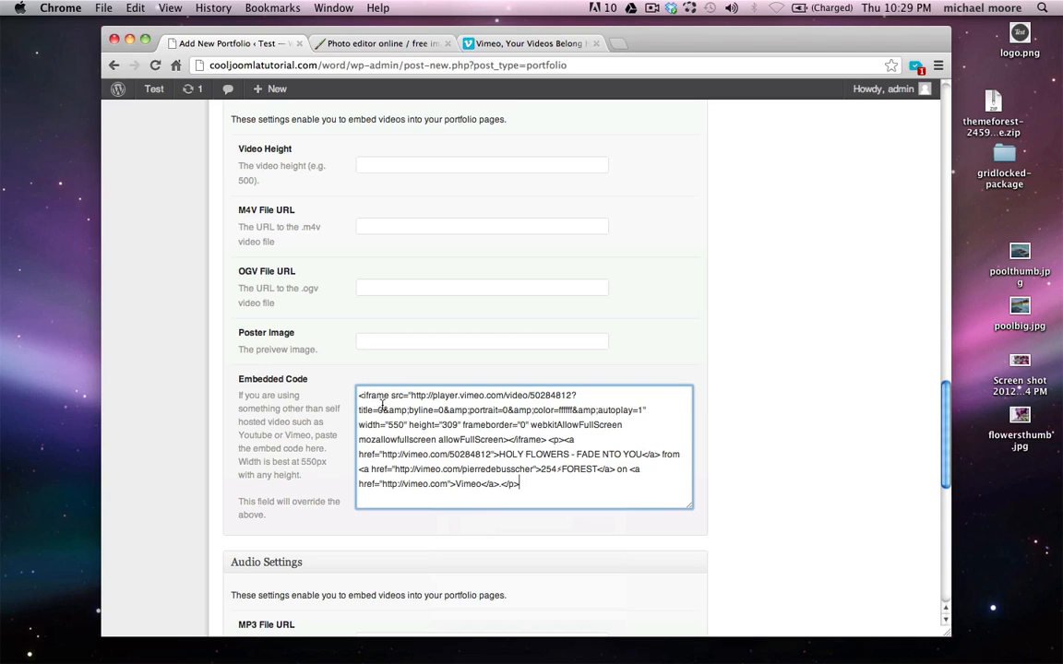
Copy 309 from the iframe height into the Video Height field
{"action": "left_click_drag", "start_coordinate": [411, 426], "coordinate": [438, 428]}
{"action": "double_click", "coordinate": [449, 425]}
{"action": "key", "text": "super+c"}
{"action": "scroll", "coordinate": [254, 198], "scroll_direction": "up", "scroll_amount": 3}
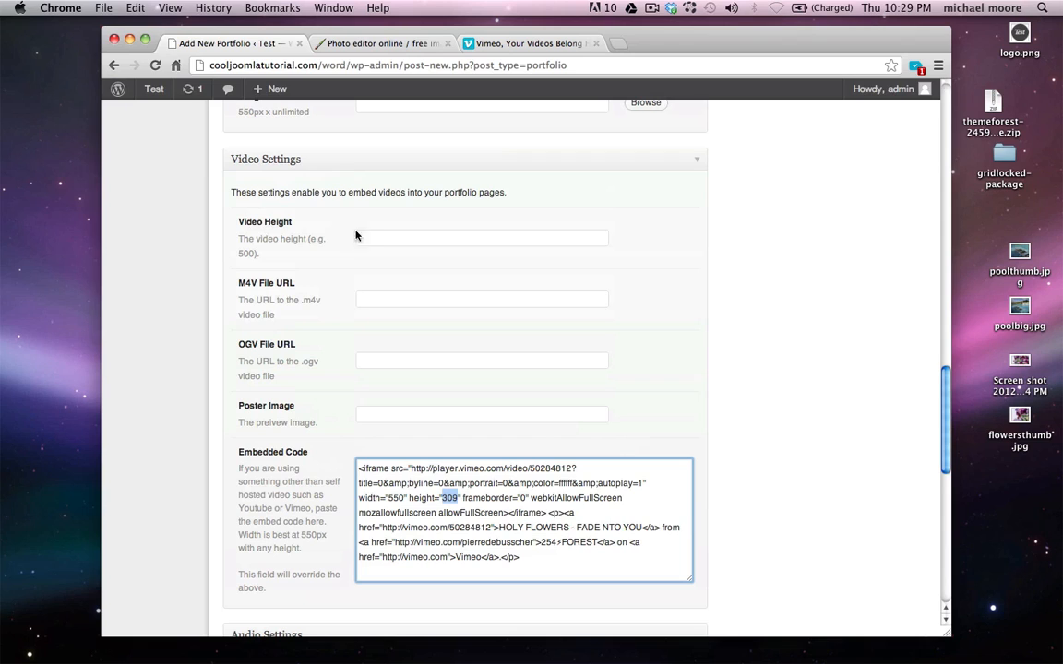
{"action": "left_click", "coordinate": [369, 238]}
{"action": "key", "text": "super+v"}
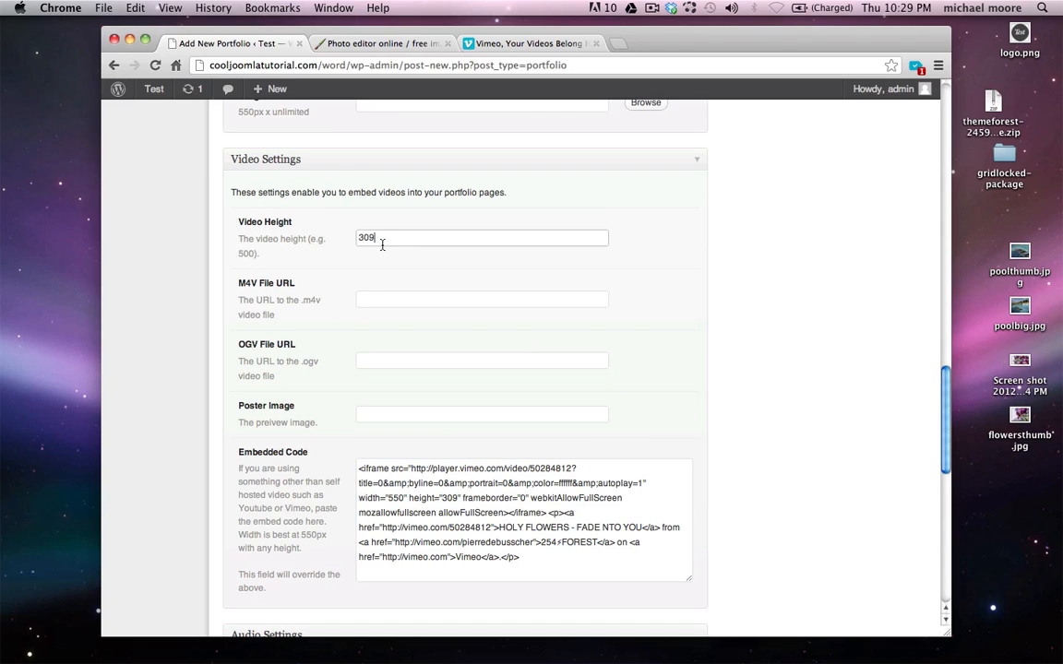
Write the excerpt 'Hey! Another descriptiop' for the Video item
{"action": "scroll", "coordinate": [806, 281], "scroll_direction": "up", "scroll_amount": 10}
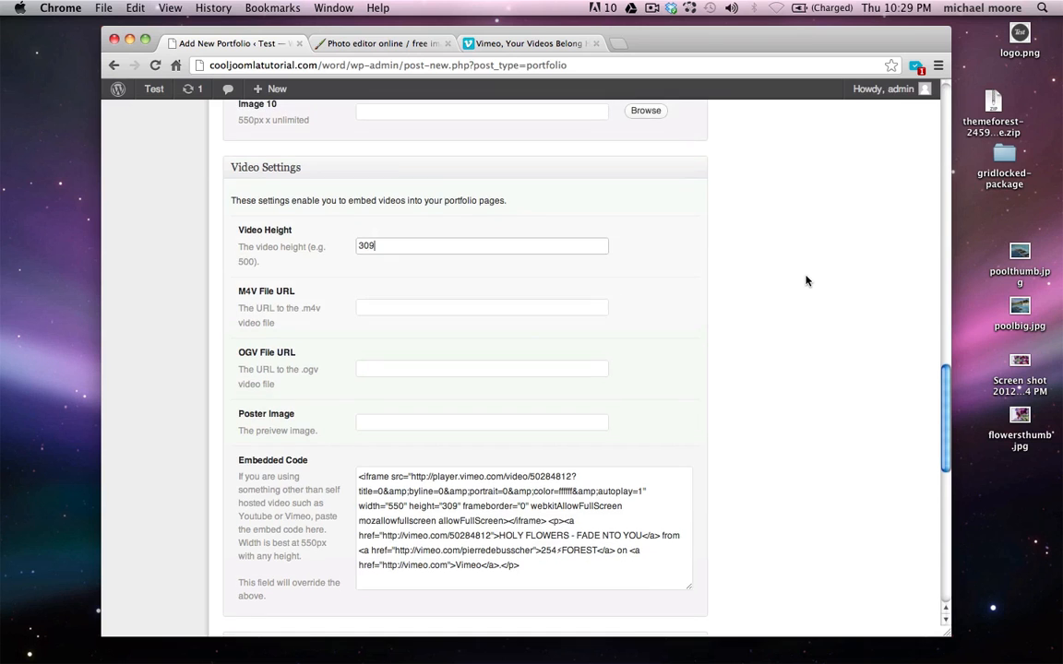
{"action": "scroll", "coordinate": [806, 281], "scroll_direction": "up", "scroll_amount": 5}
{"action": "scroll", "coordinate": [806, 281], "scroll_direction": "down", "scroll_amount": 15}
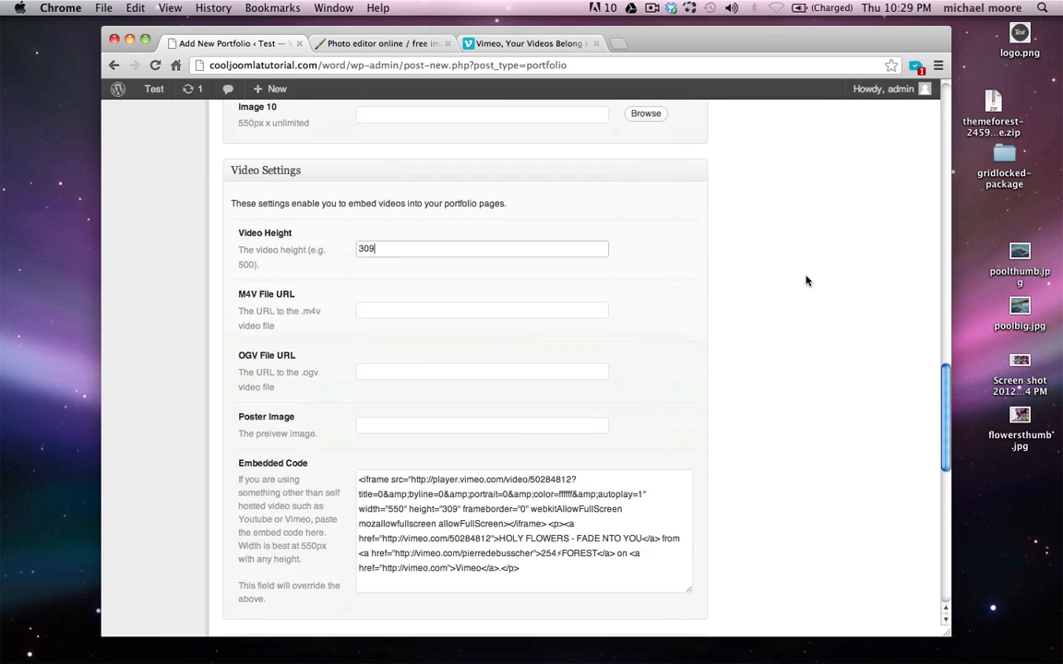
{"action": "scroll", "coordinate": [806, 281], "scroll_direction": "down", "scroll_amount": 5}
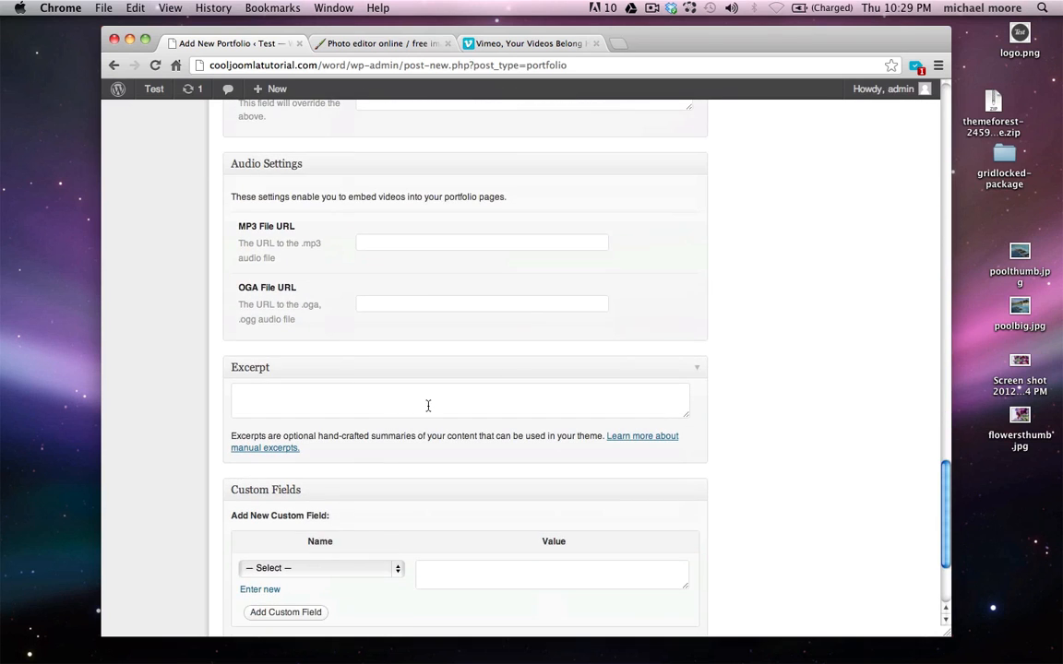
{"action": "left_click", "coordinate": [428, 406]}
{"action": "type", "text": "Hey"}
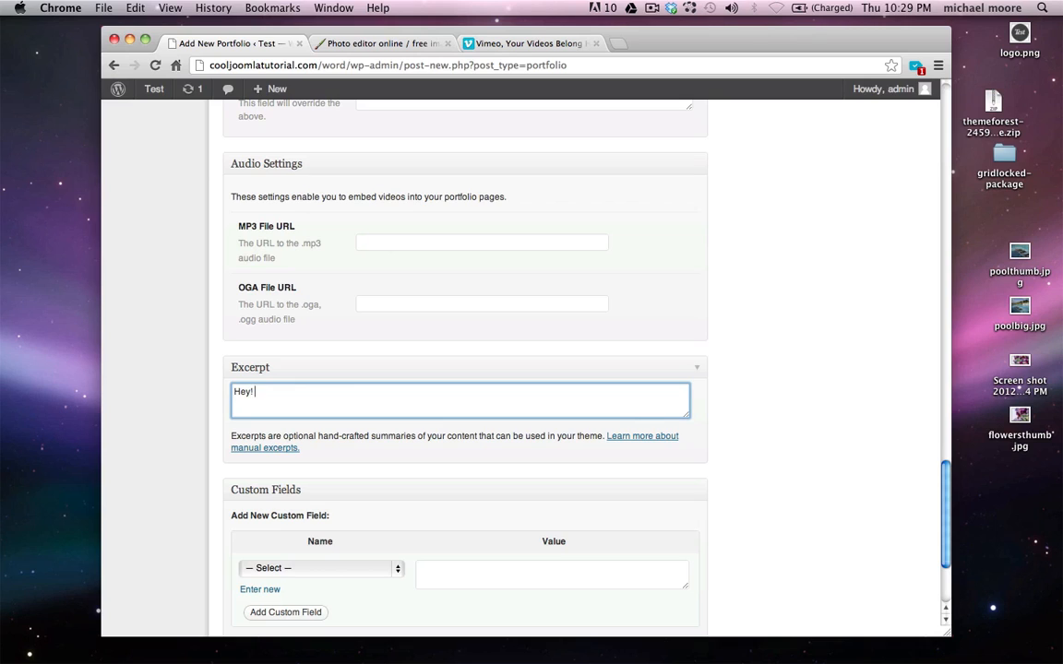
{"action": "type", "text": "! Another descriptiop"}
{"action": "scroll", "coordinate": [902, 316], "scroll_direction": "up", "scroll_amount": 15}
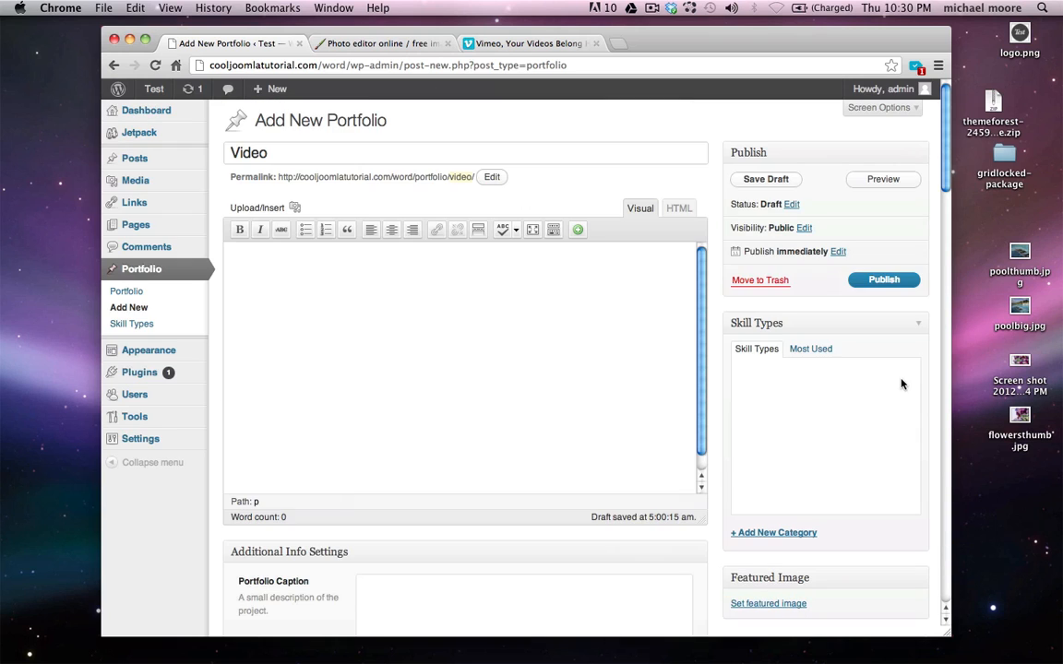
Publish the Video item and open its page from the live site's Portfolio listing
{"action": "left_click", "coordinate": [877, 282]}
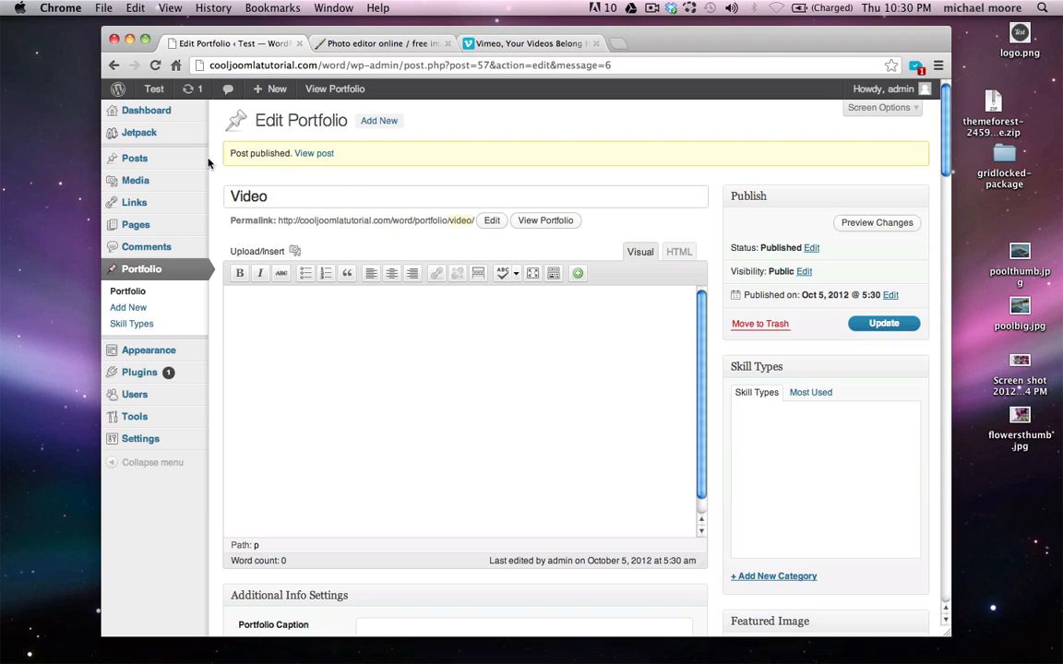
{"action": "mouse_move", "coordinate": [153, 91]}
{"action": "left_click", "coordinate": [171, 115], "text": "super"}
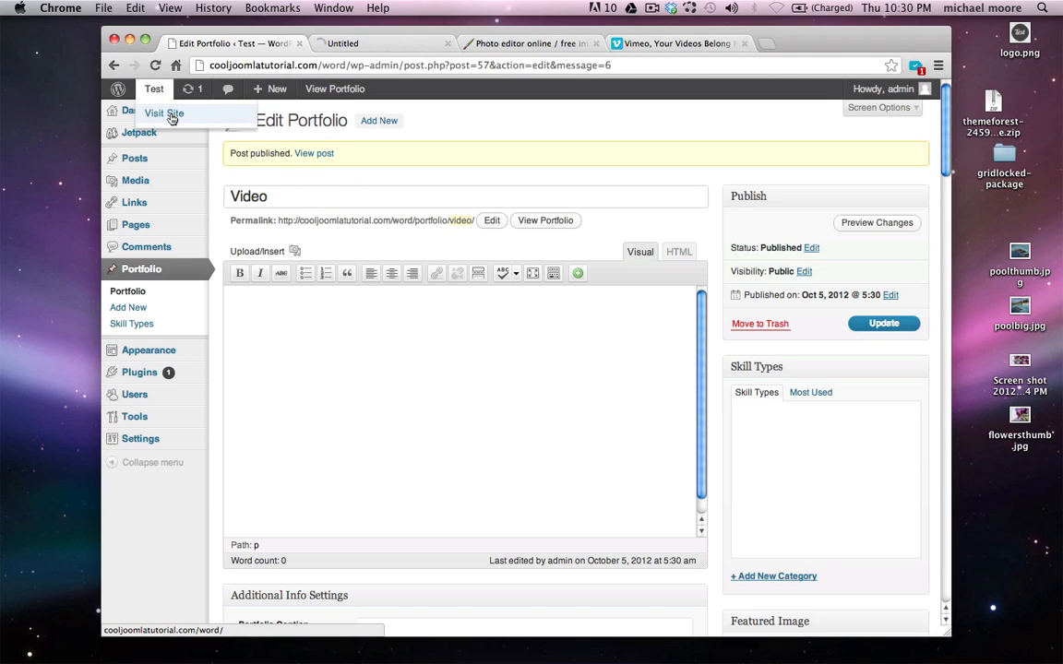
{"action": "left_click", "coordinate": [372, 46]}
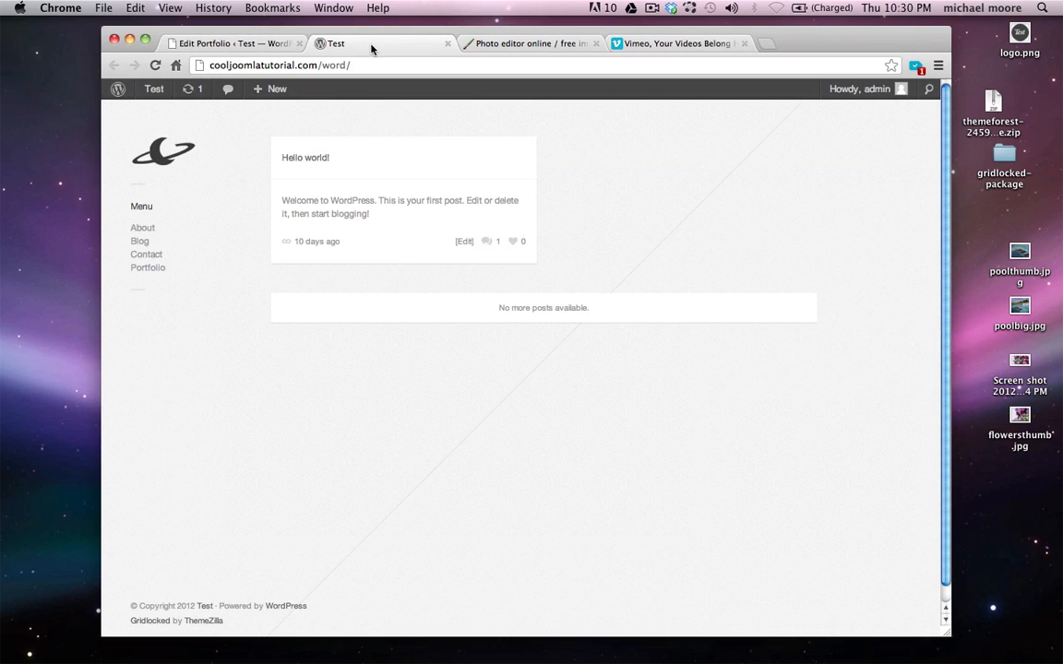
{"action": "left_click", "coordinate": [157, 273]}
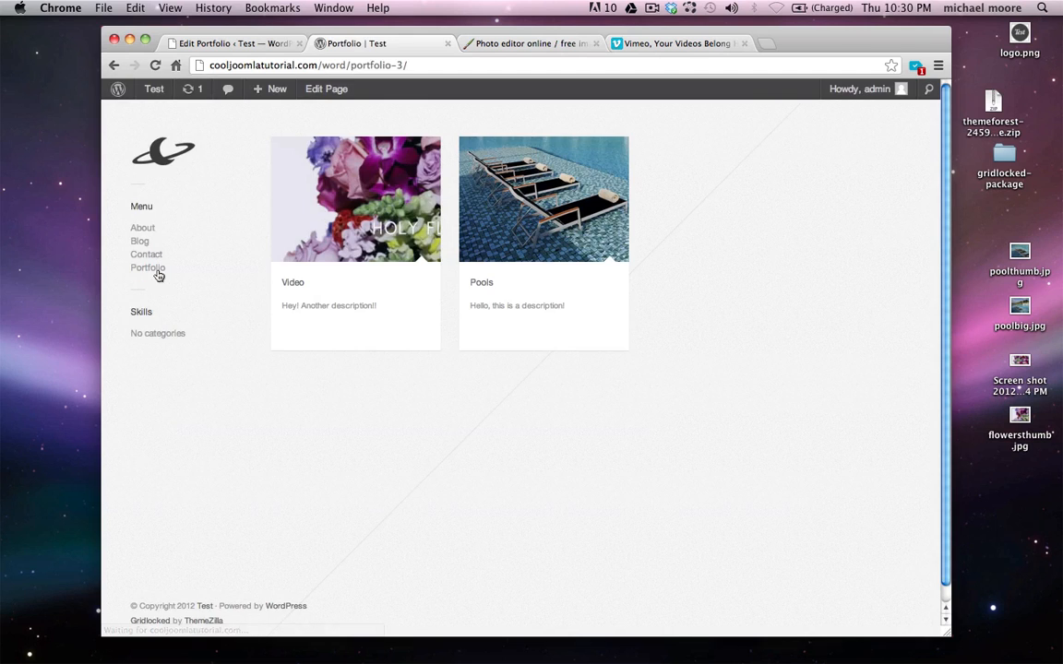
{"action": "mouse_move", "coordinate": [402, 205]}
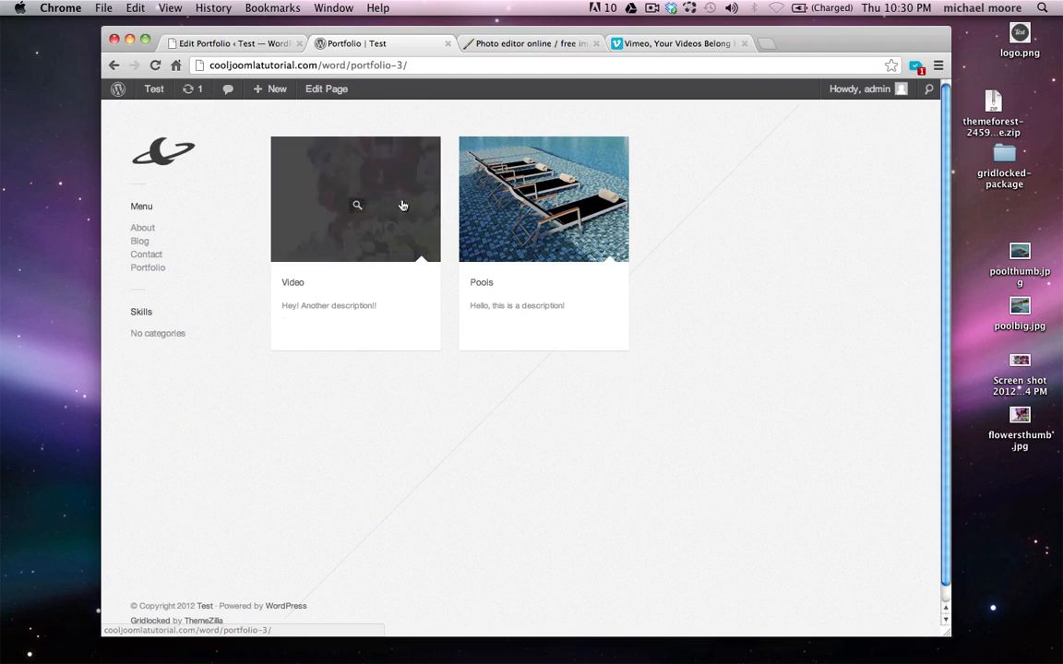
{"action": "left_click", "coordinate": [296, 284]}
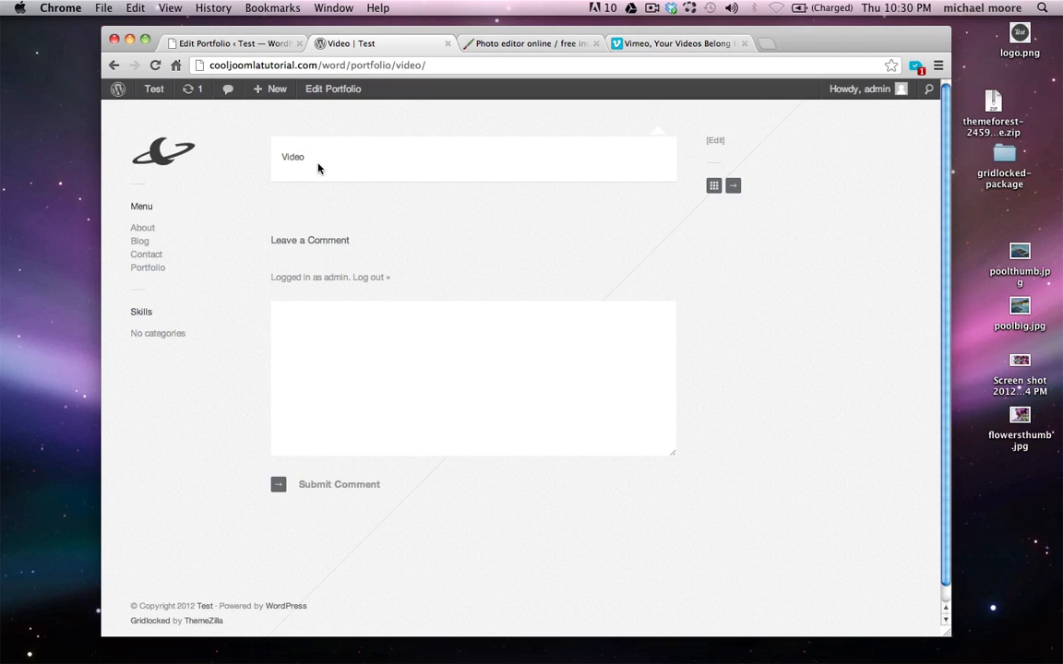
Change the Video item's Portfolio Type from slideshow to video and update it
{"action": "left_click", "coordinate": [229, 43]}
{"action": "scroll", "coordinate": [305, 173], "scroll_direction": "down", "scroll_amount": 5}
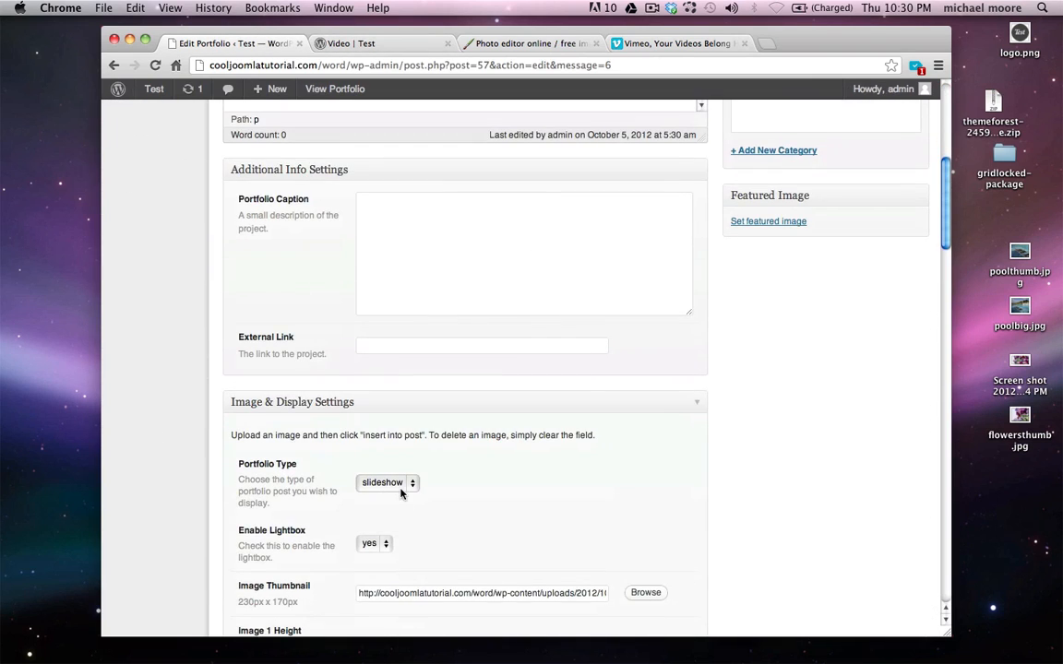
{"action": "left_click", "coordinate": [401, 494]}
{"action": "left_click", "coordinate": [401, 499]}
{"action": "scroll", "coordinate": [610, 416], "scroll_direction": "up", "scroll_amount": 5}
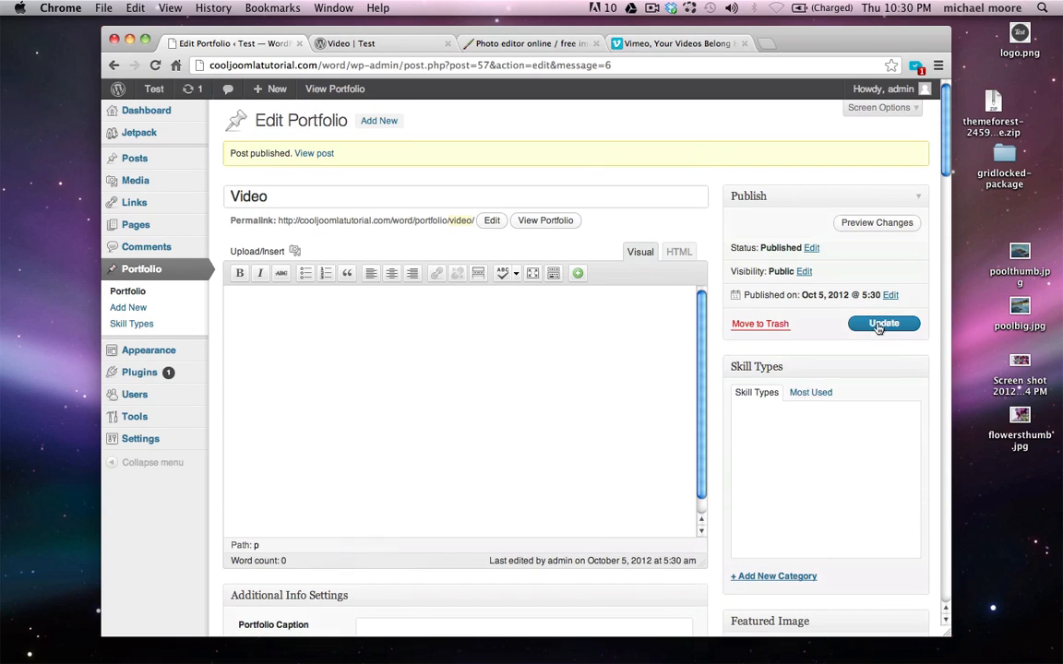
{"action": "left_click", "coordinate": [879, 324]}
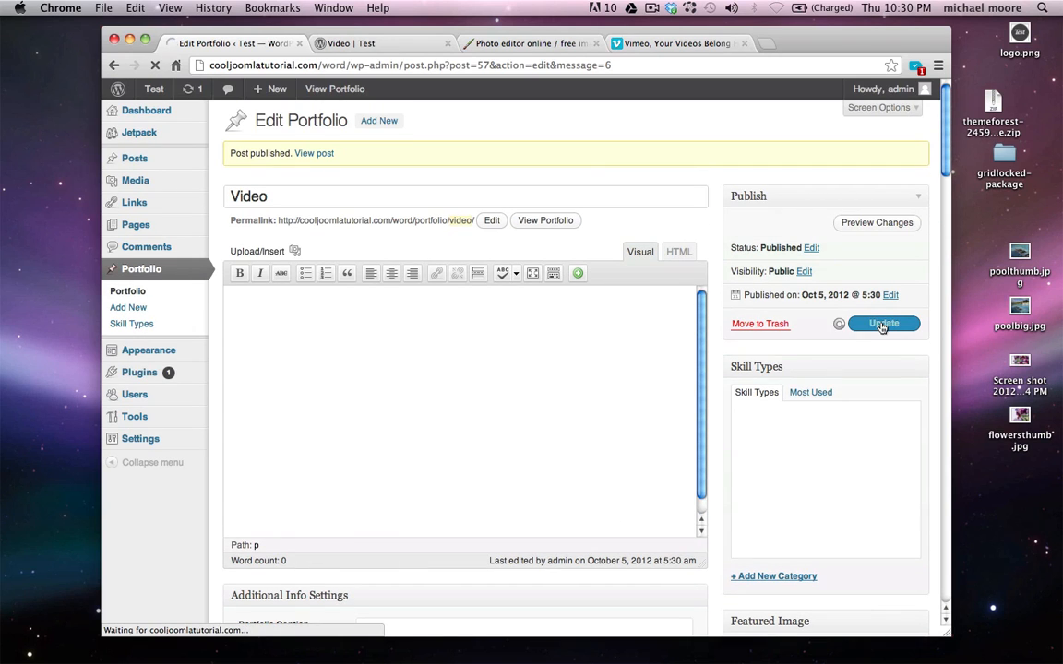
Reload the live Video page, play and pause the flowers clip, then close the site
{"action": "left_click", "coordinate": [365, 44]}
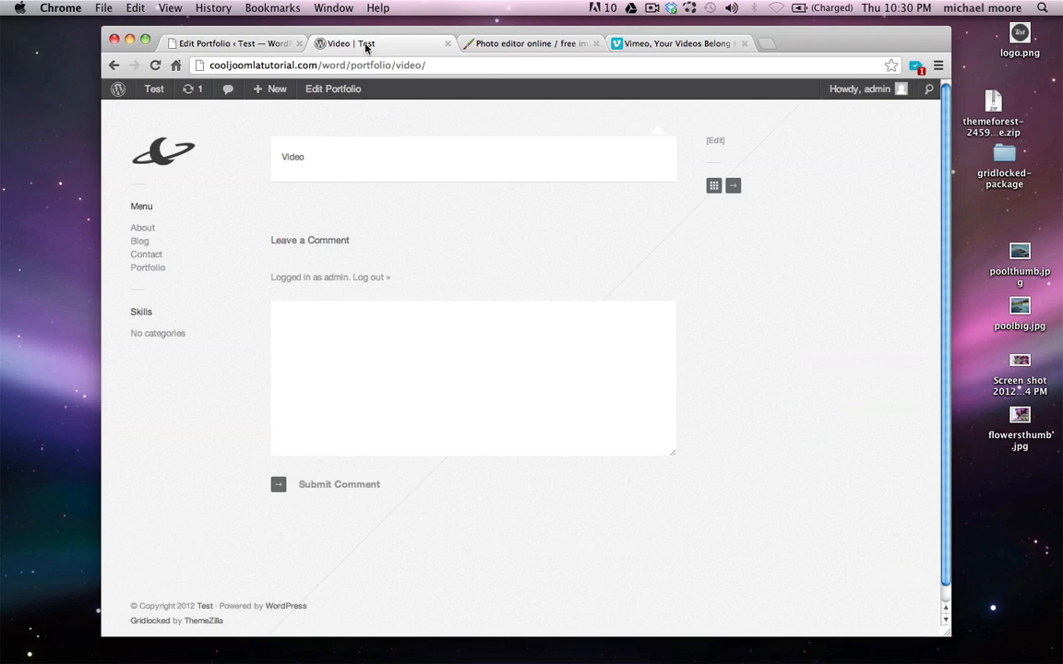
{"action": "left_click", "coordinate": [144, 270]}
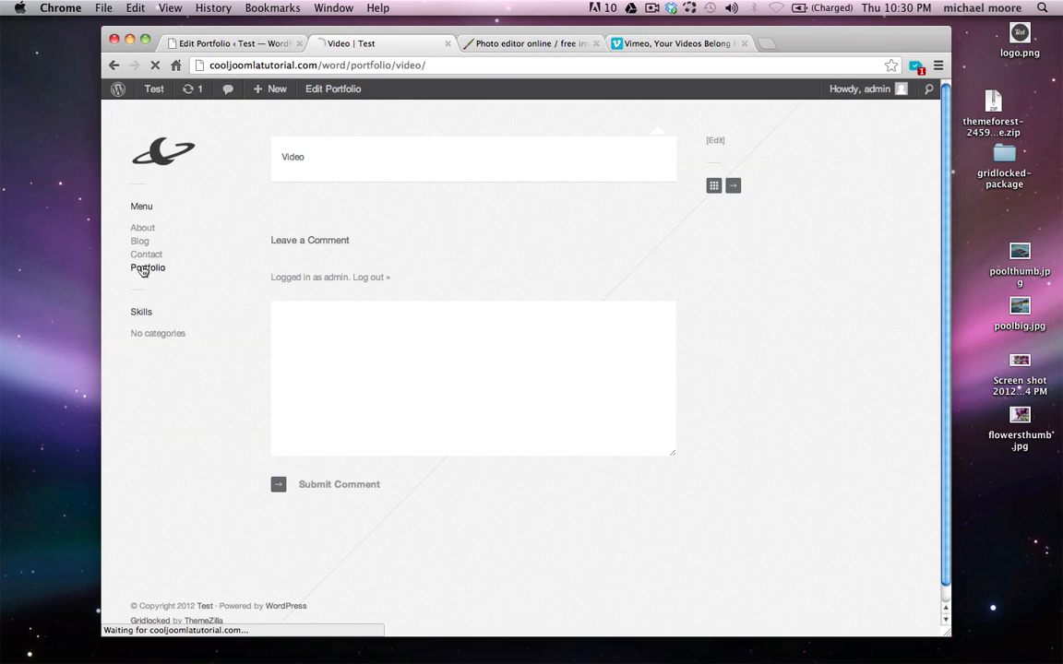
{"action": "left_click", "coordinate": [294, 285]}
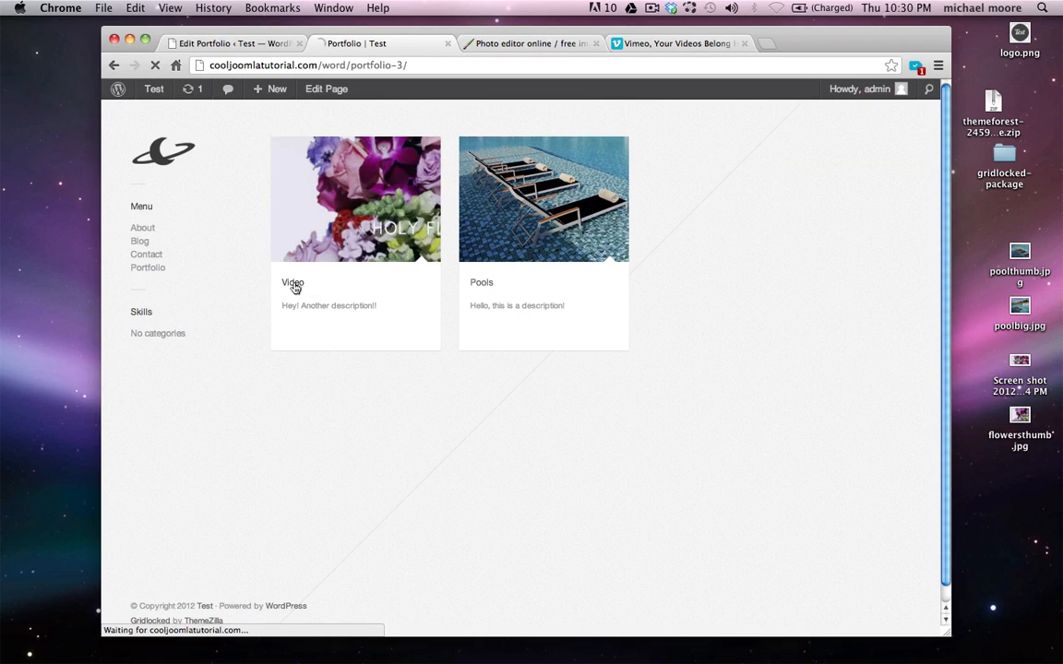
{"action": "left_click", "coordinate": [294, 287]}
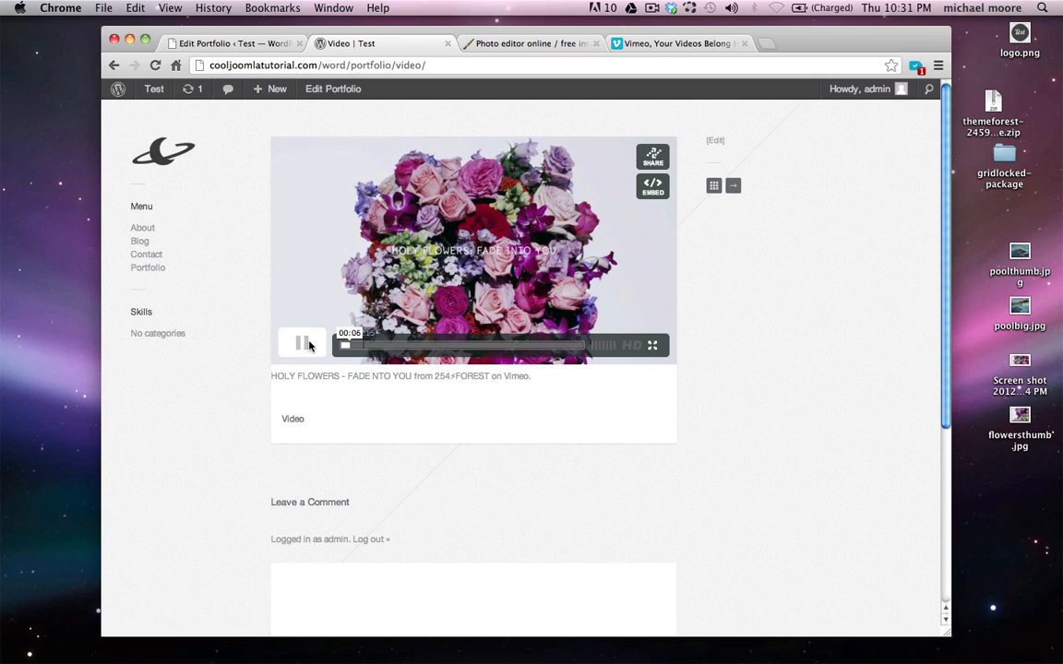
{"action": "left_click", "coordinate": [304, 343]}
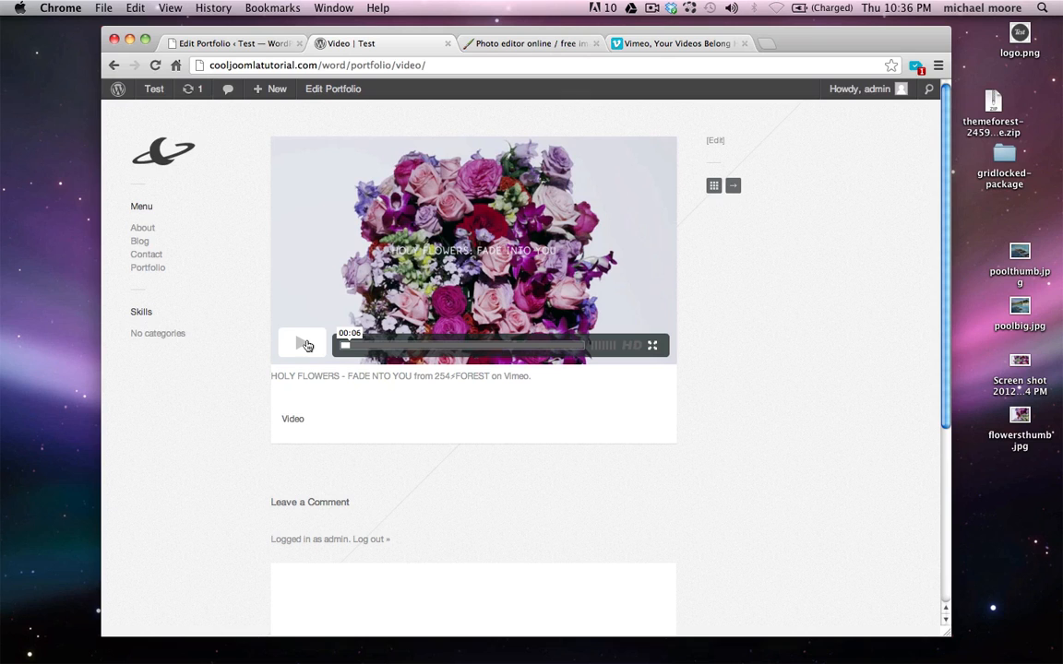
{"action": "left_click", "coordinate": [448, 43]}
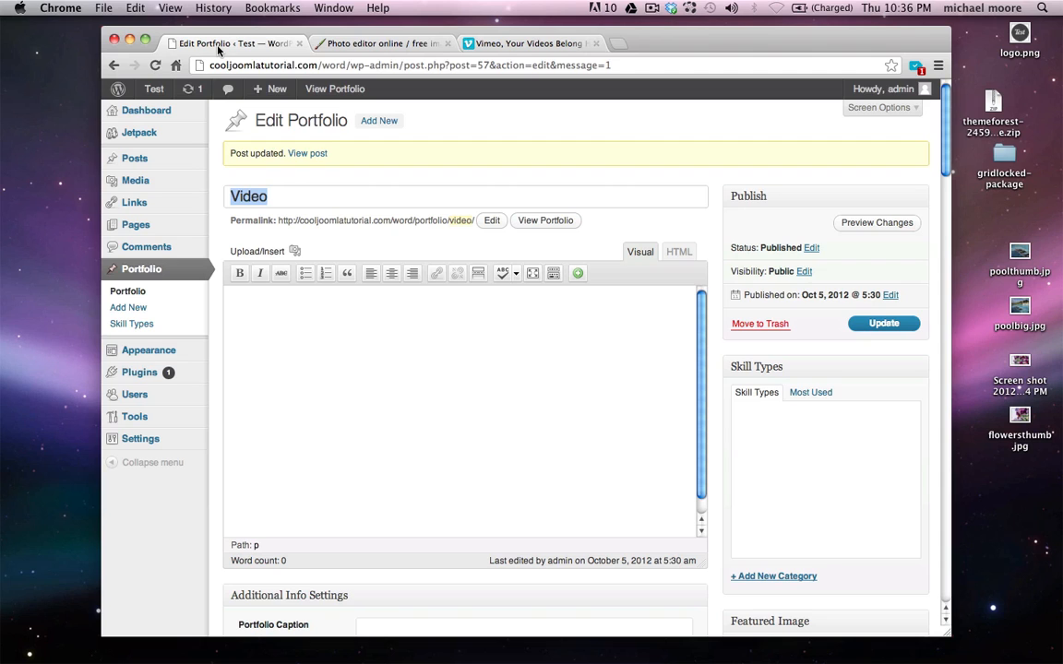
{"action": "mouse_move", "coordinate": [153, 89]}
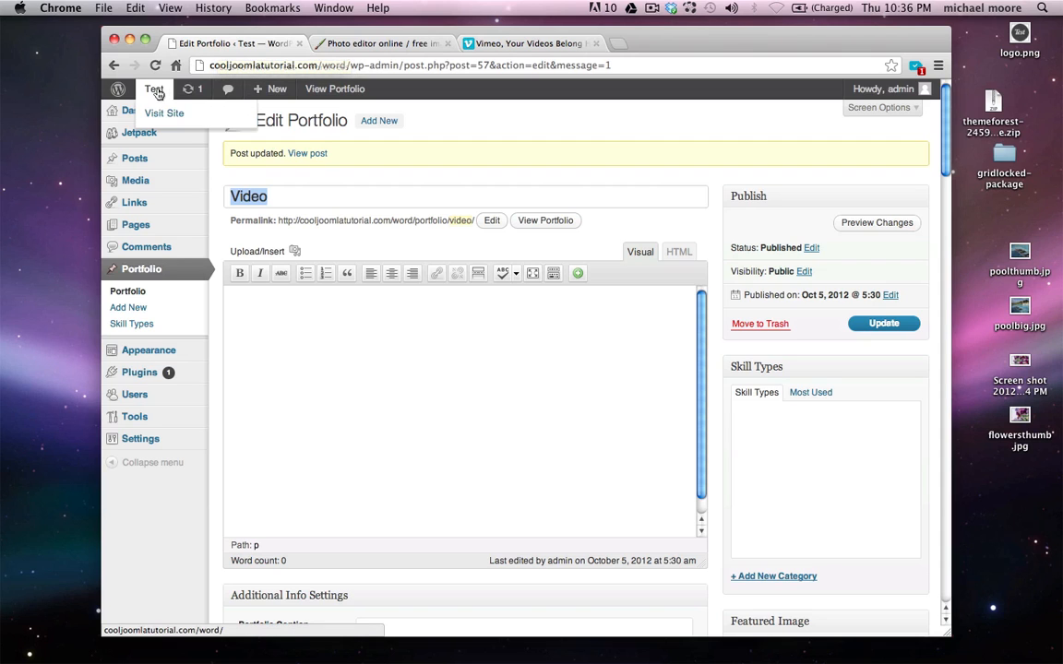
{"action": "right_click", "coordinate": [184, 114]}
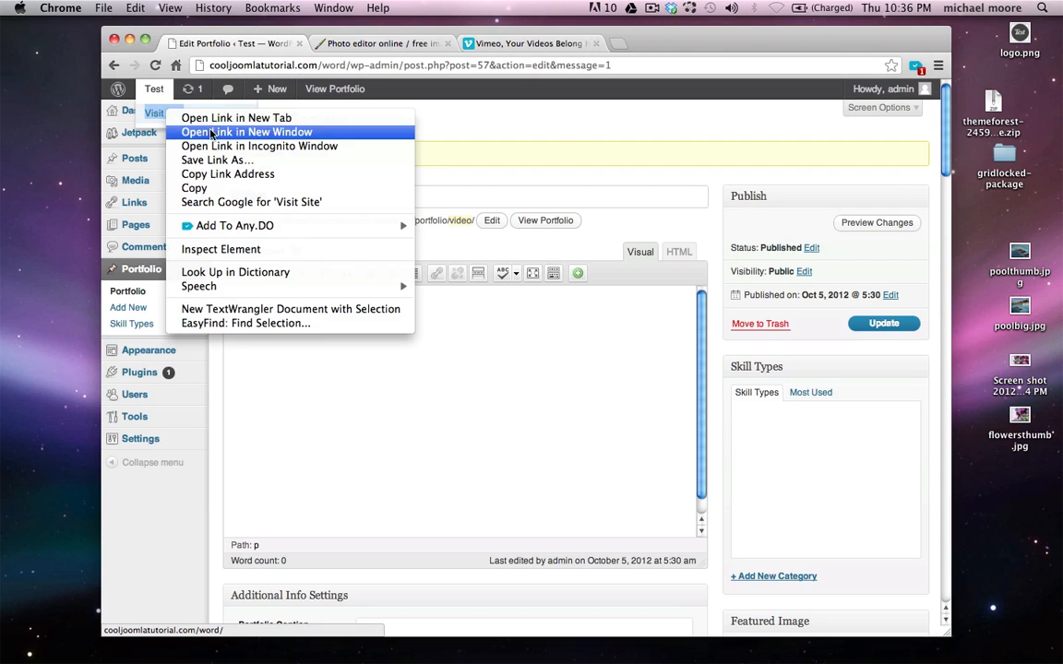
{"action": "left_click", "coordinate": [204, 132]}
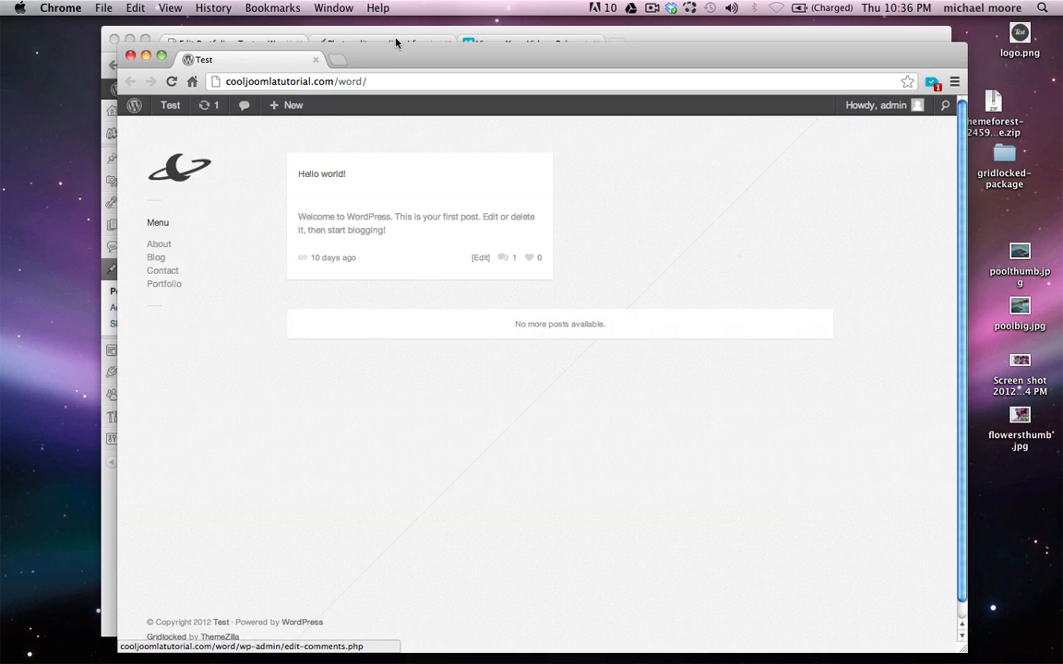
{"action": "left_click_drag", "start_coordinate": [409, 56], "coordinate": [390, 50]}
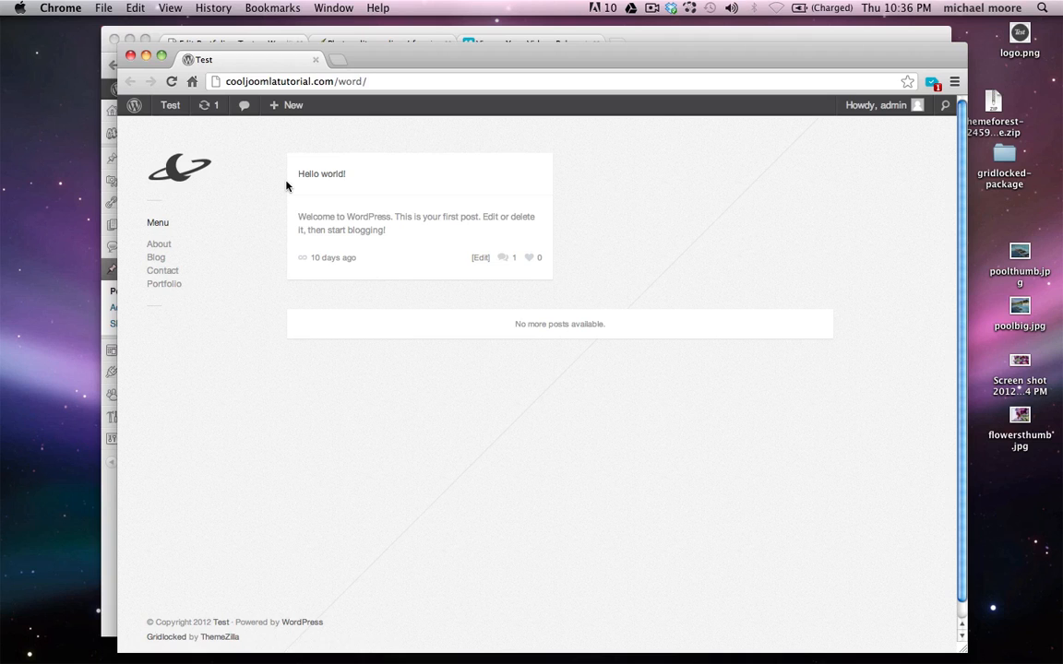
{"action": "left_click", "coordinate": [130, 56]}
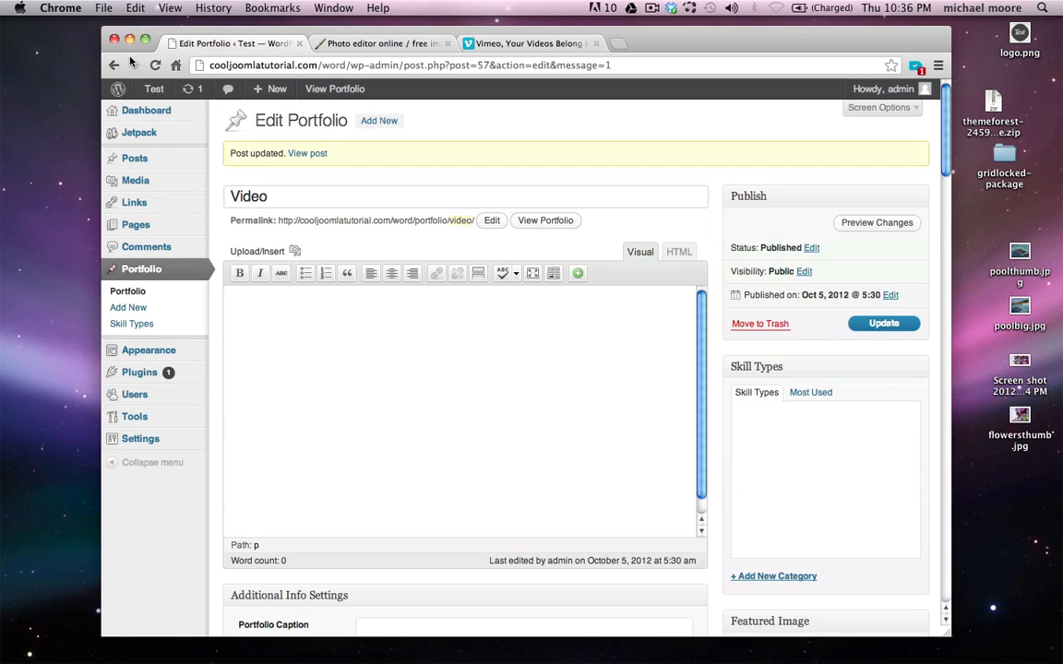
{"action": "mouse_move", "coordinate": [160, 443]}
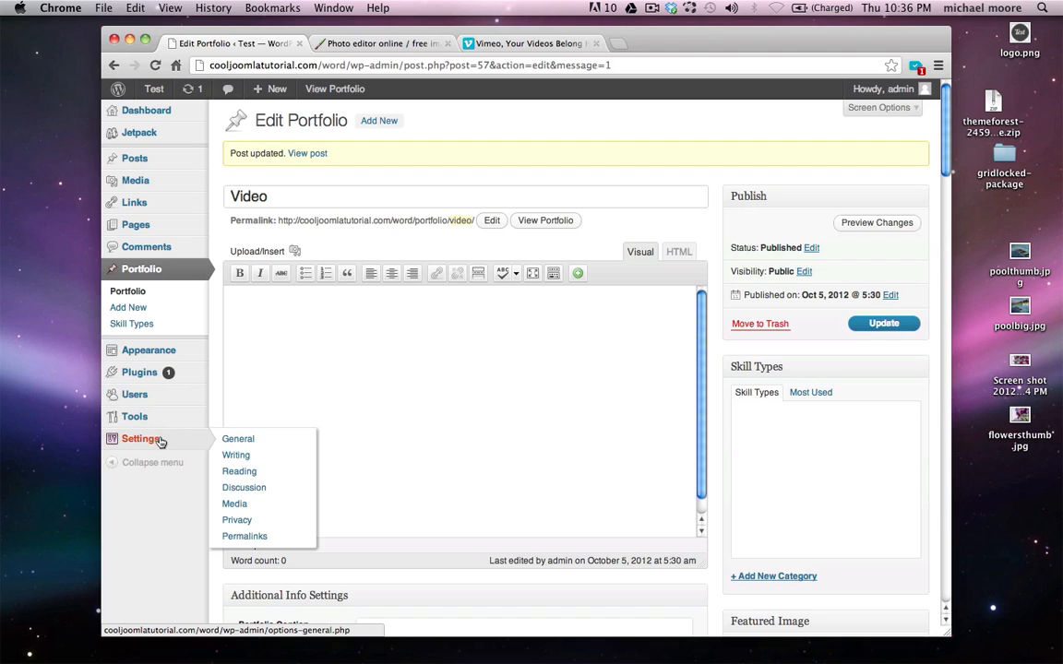
Set Reading to a static Portfolio front page with Blog as the posts page, and save
{"action": "left_click", "coordinate": [261, 474]}
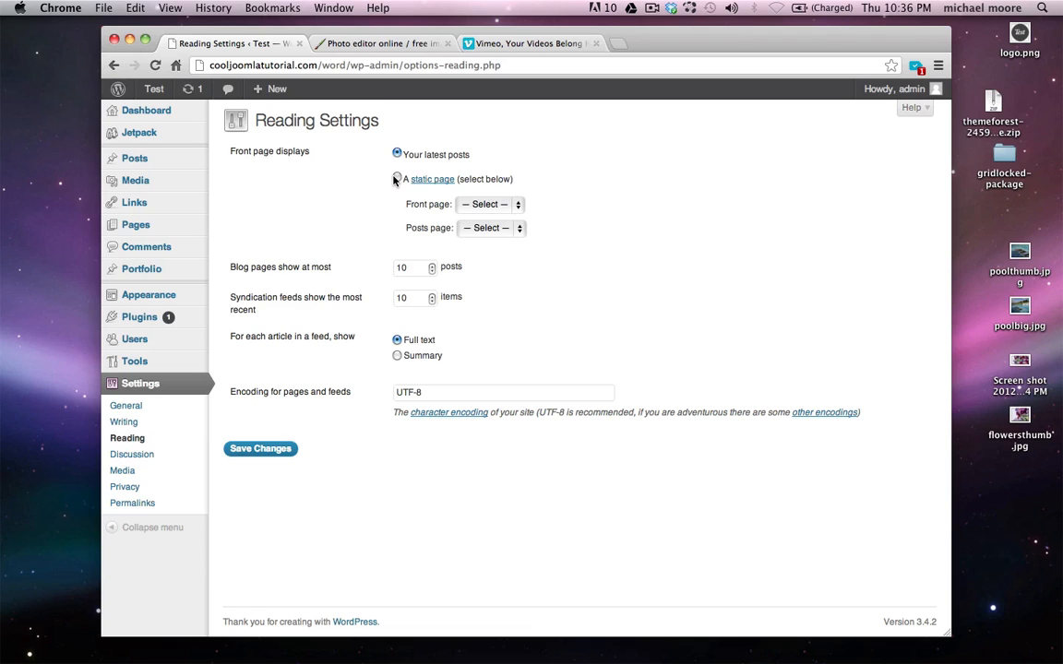
{"action": "left_click", "coordinate": [397, 179]}
{"action": "left_click", "coordinate": [484, 204]}
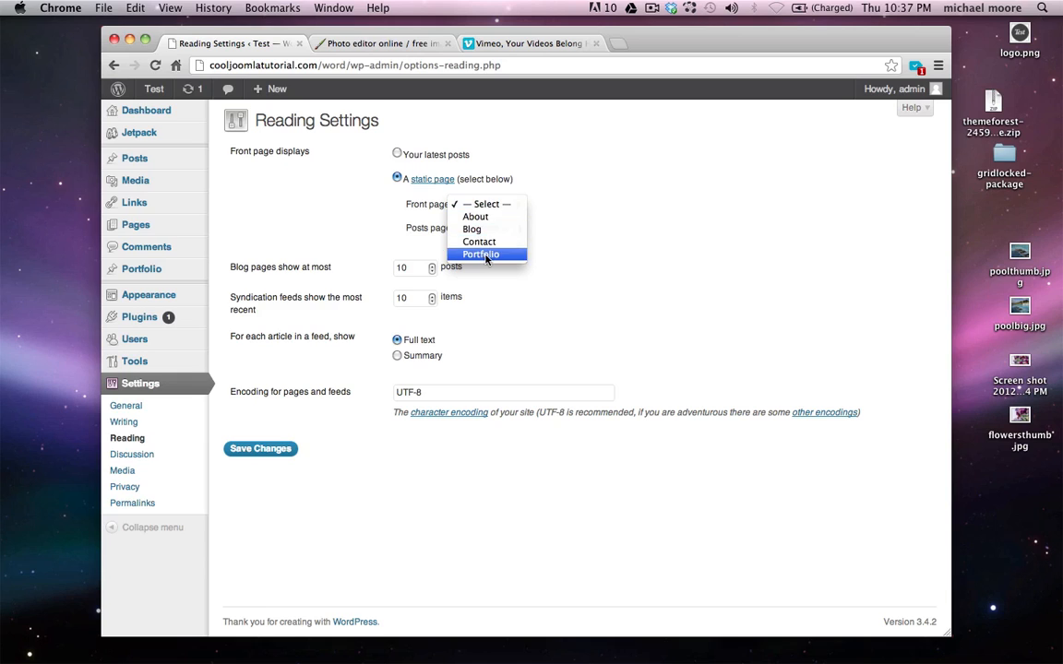
{"action": "left_click", "coordinate": [480, 254]}
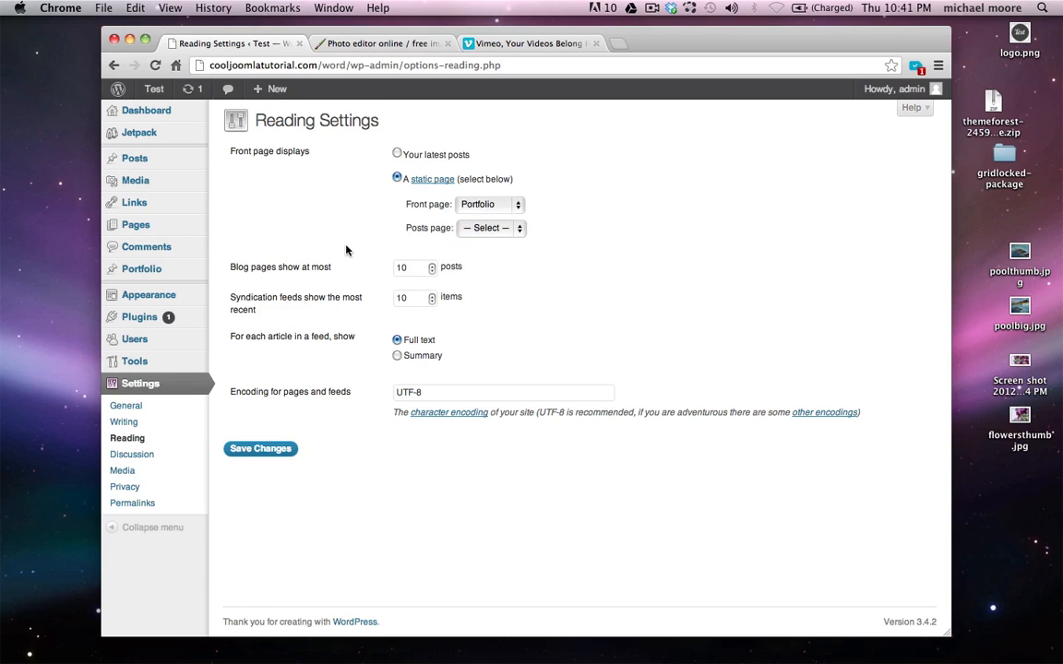
{"action": "left_click", "coordinate": [481, 229]}
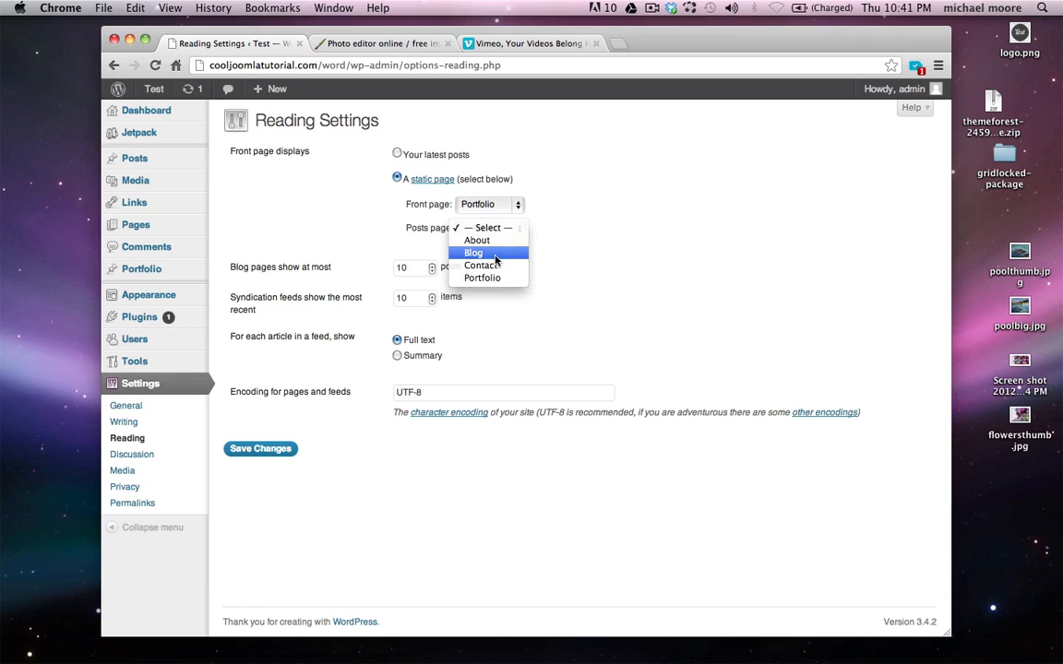
{"action": "left_click", "coordinate": [495, 255]}
{"action": "left_click", "coordinate": [261, 449]}
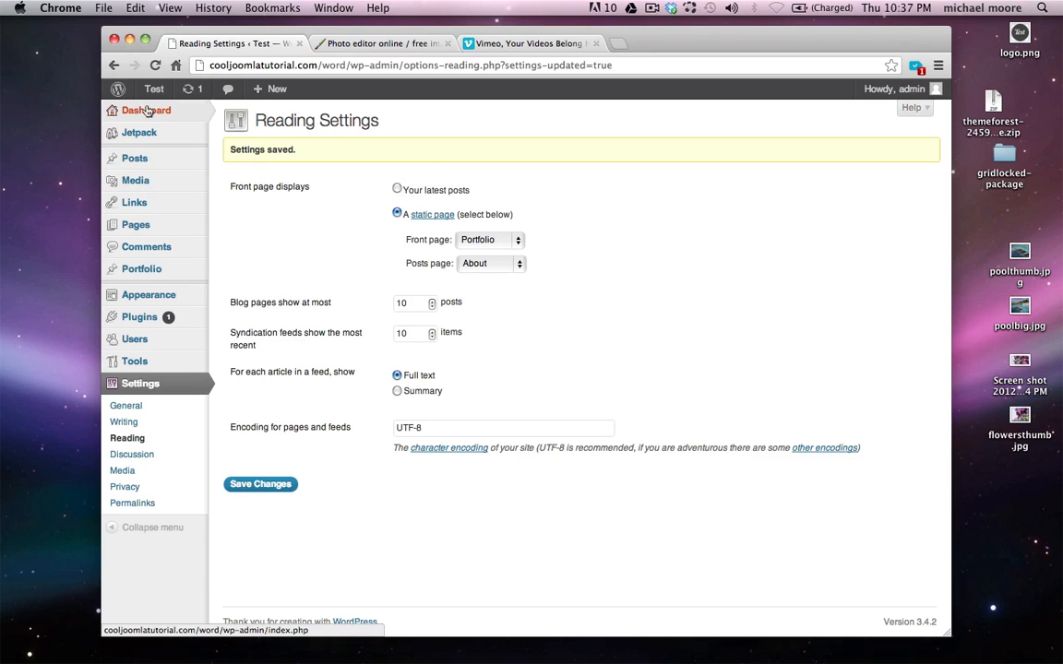
Preview the live front page, then go back to Reading settings
{"action": "mouse_move", "coordinate": [151, 88]}
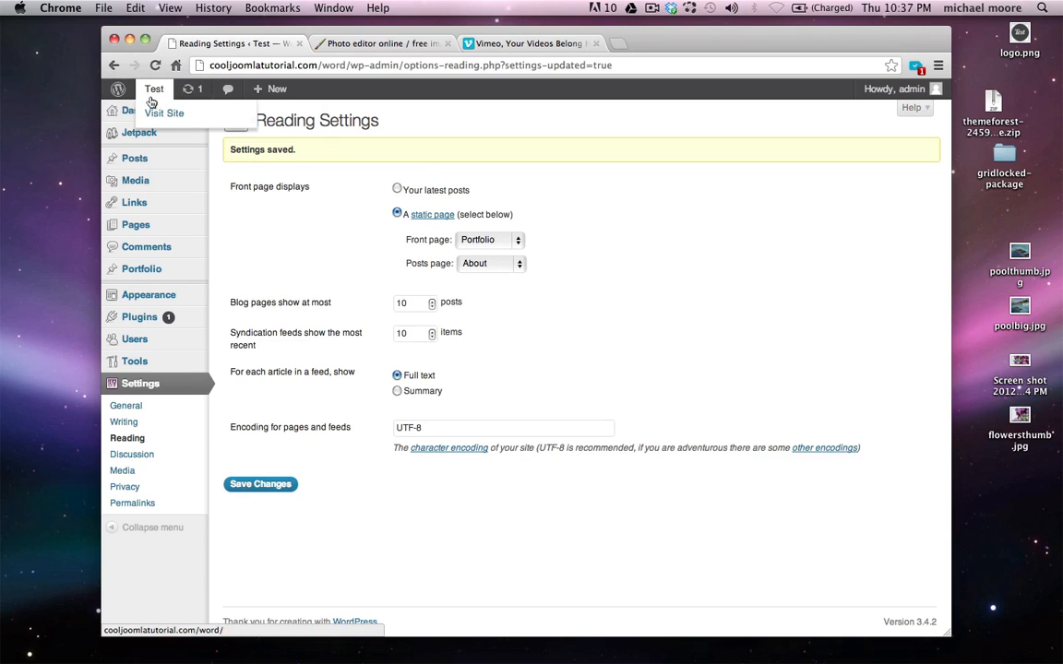
{"action": "left_click", "coordinate": [166, 112]}
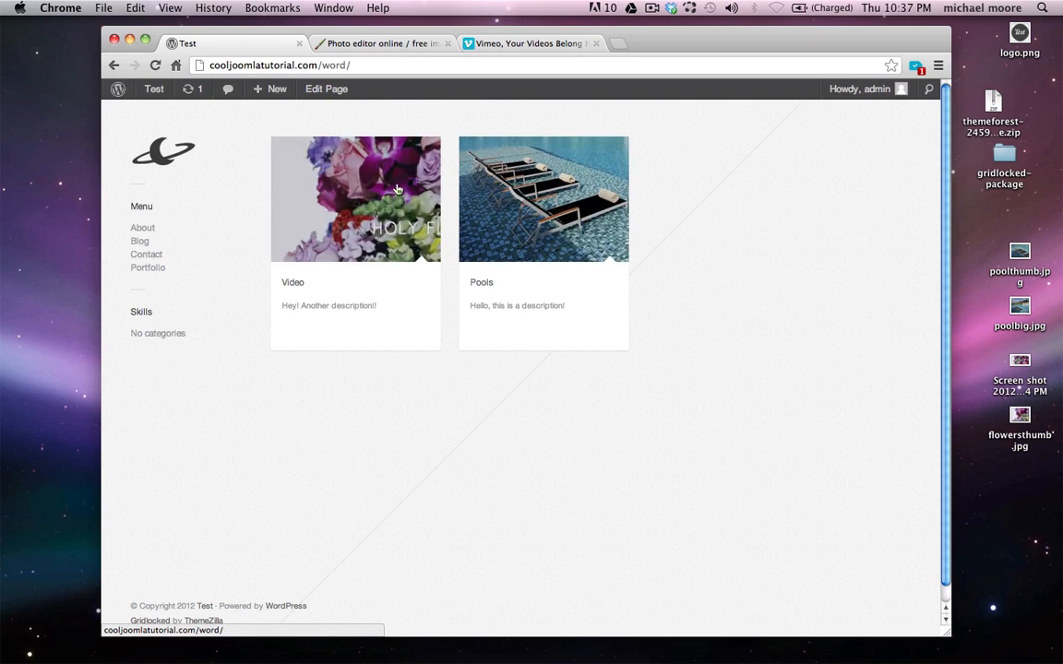
{"action": "key", "text": "super+Left"}
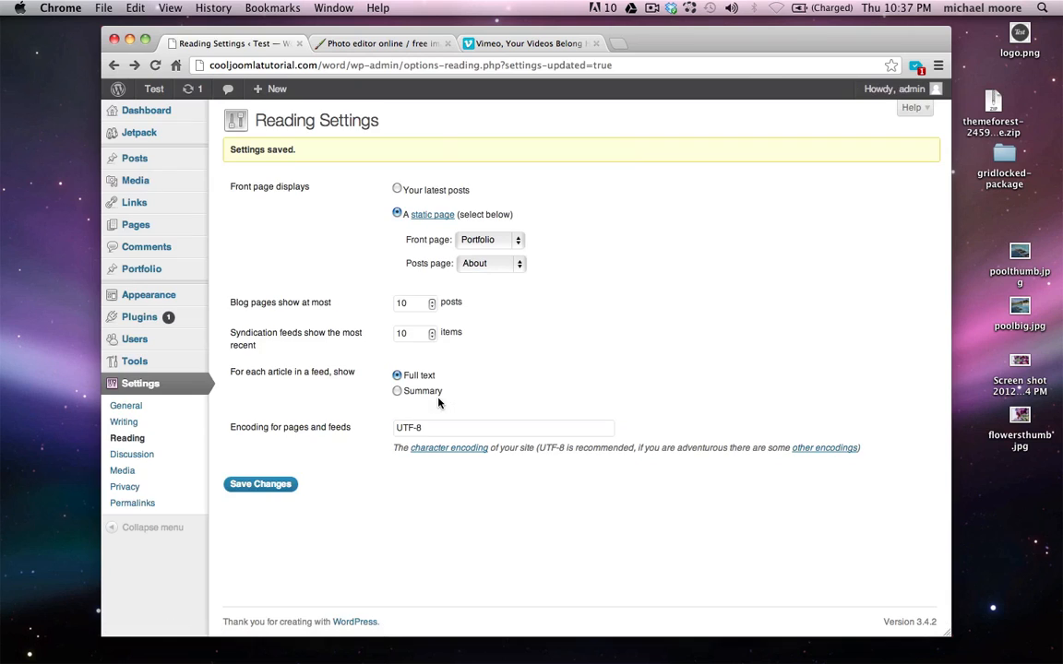
Add a new 'Videography' skill type to the Video item and update it
{"action": "left_click", "coordinate": [234, 268]}
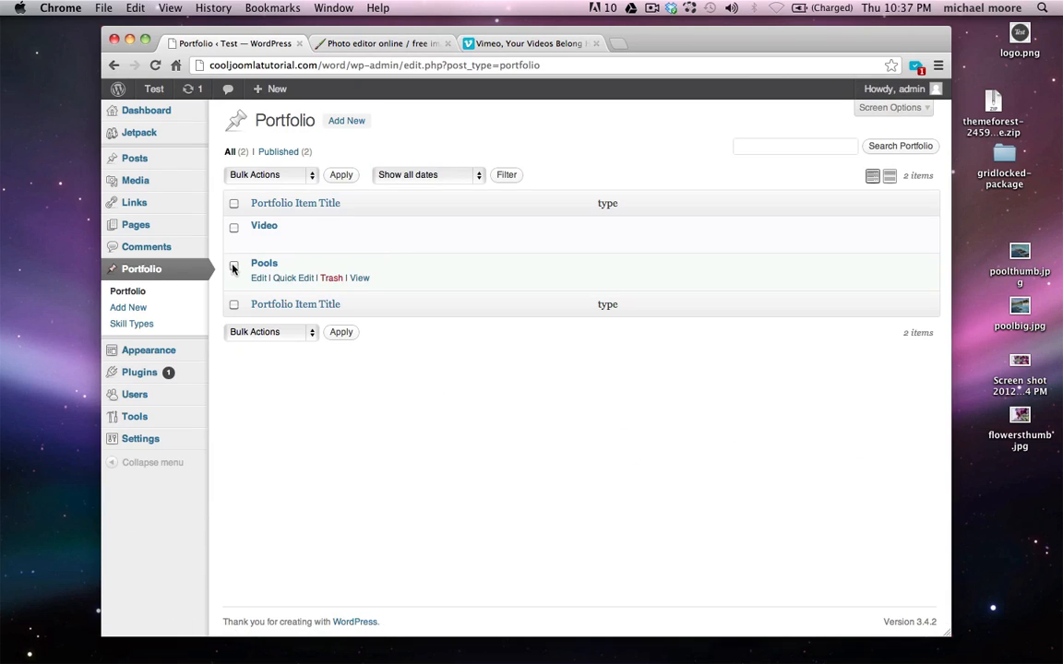
{"action": "left_click", "coordinate": [258, 242]}
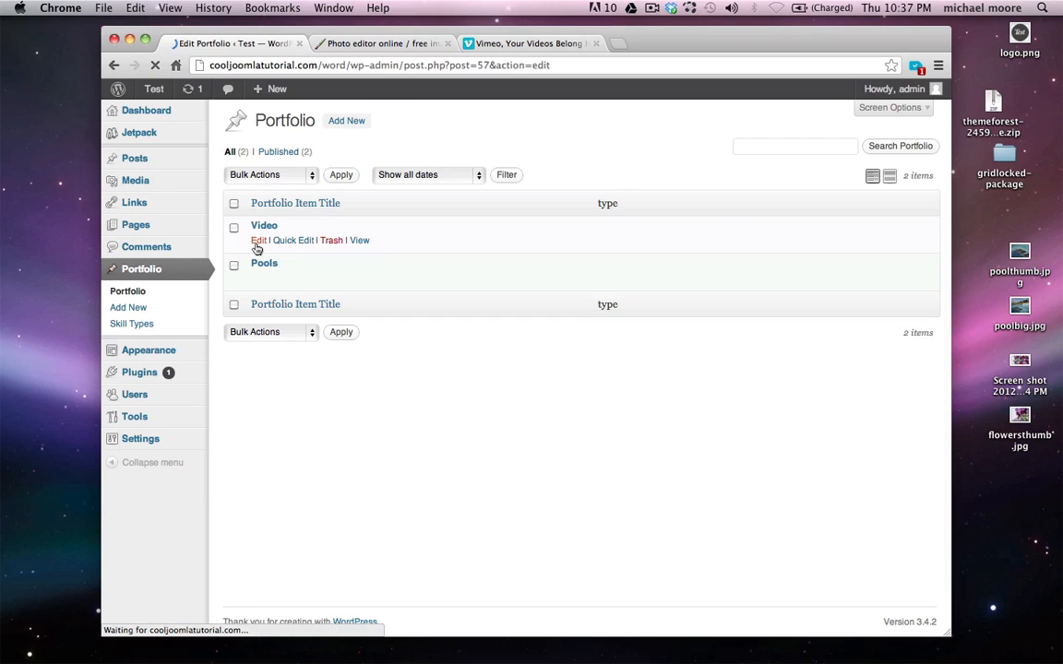
{"action": "scroll", "coordinate": [778, 256], "scroll_direction": "down", "scroll_amount": 2}
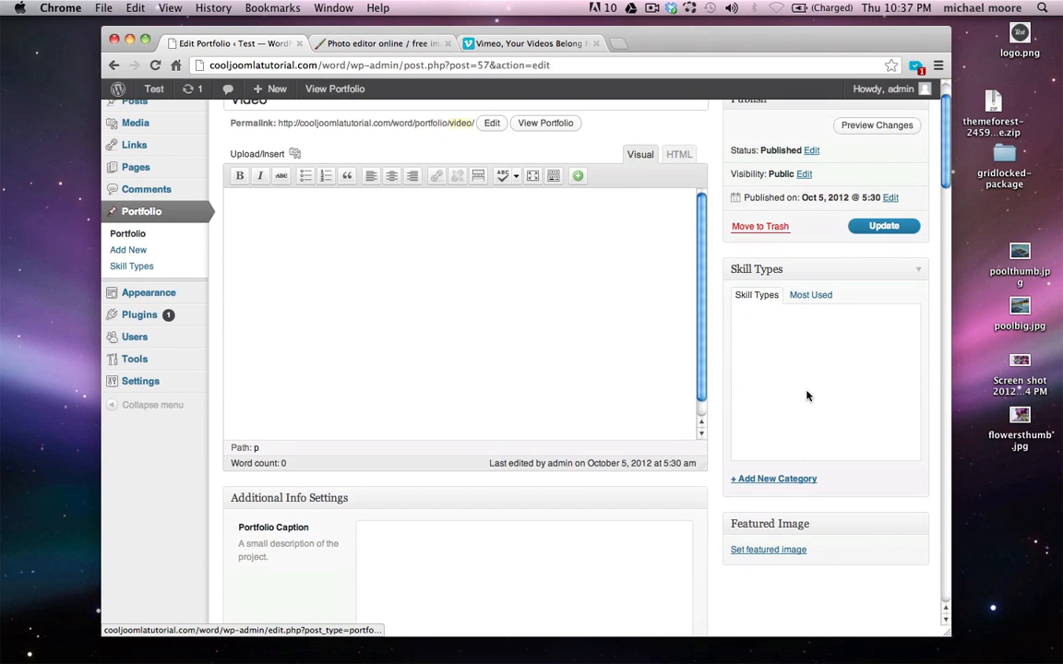
{"action": "left_click", "coordinate": [773, 478]}
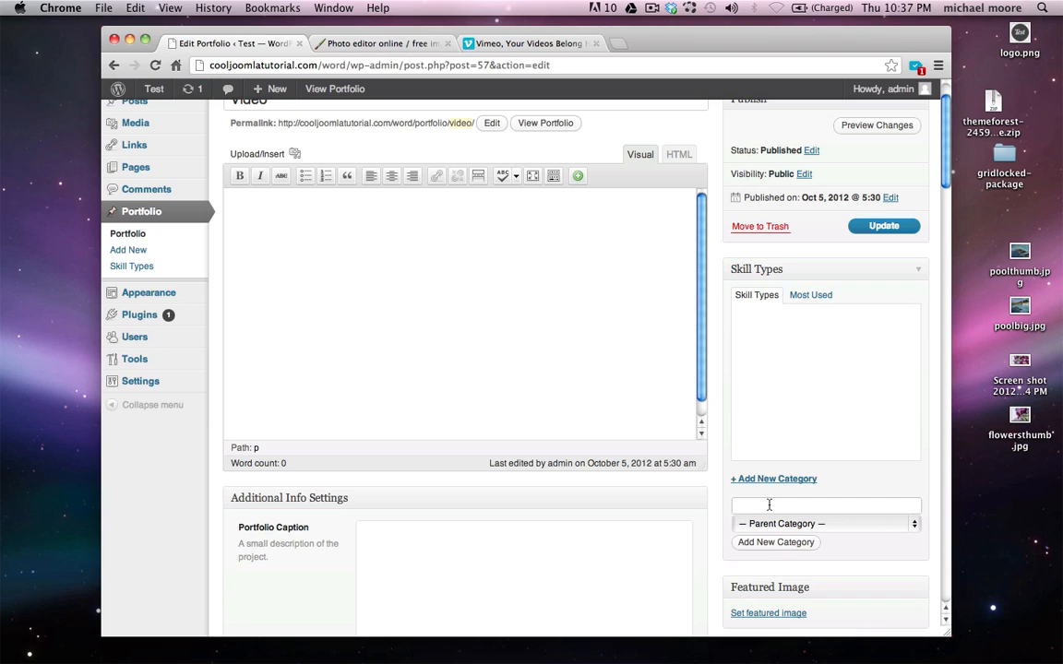
{"action": "scroll", "coordinate": [769, 506], "scroll_direction": "down", "scroll_amount": 1}
{"action": "scroll", "coordinate": [769, 504], "scroll_direction": "up", "scroll_amount": 1}
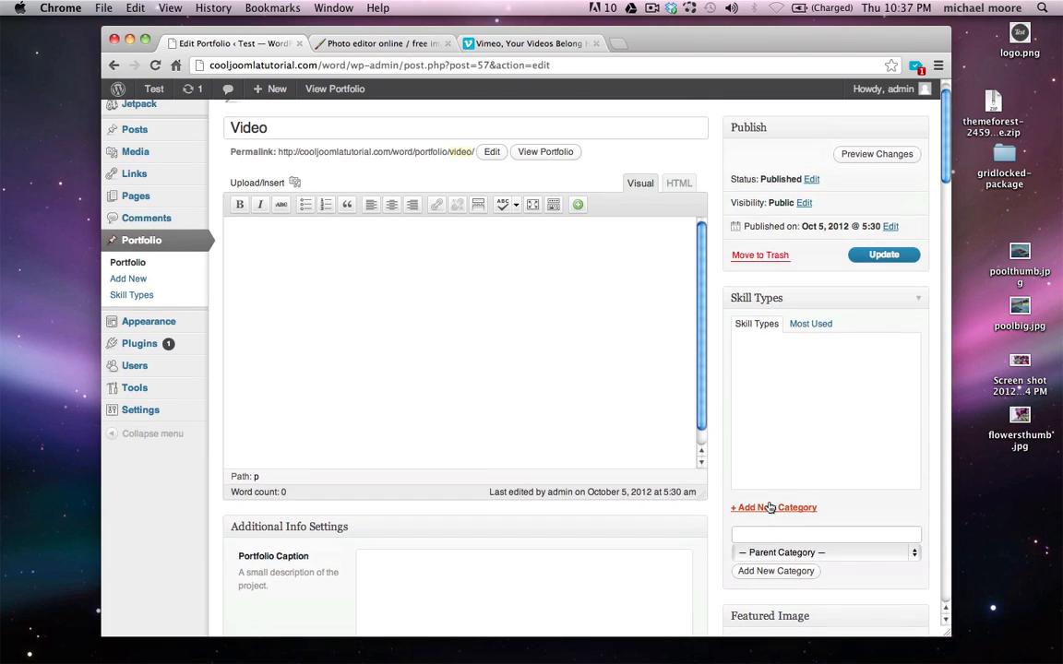
{"action": "type", "text": "Videog"}
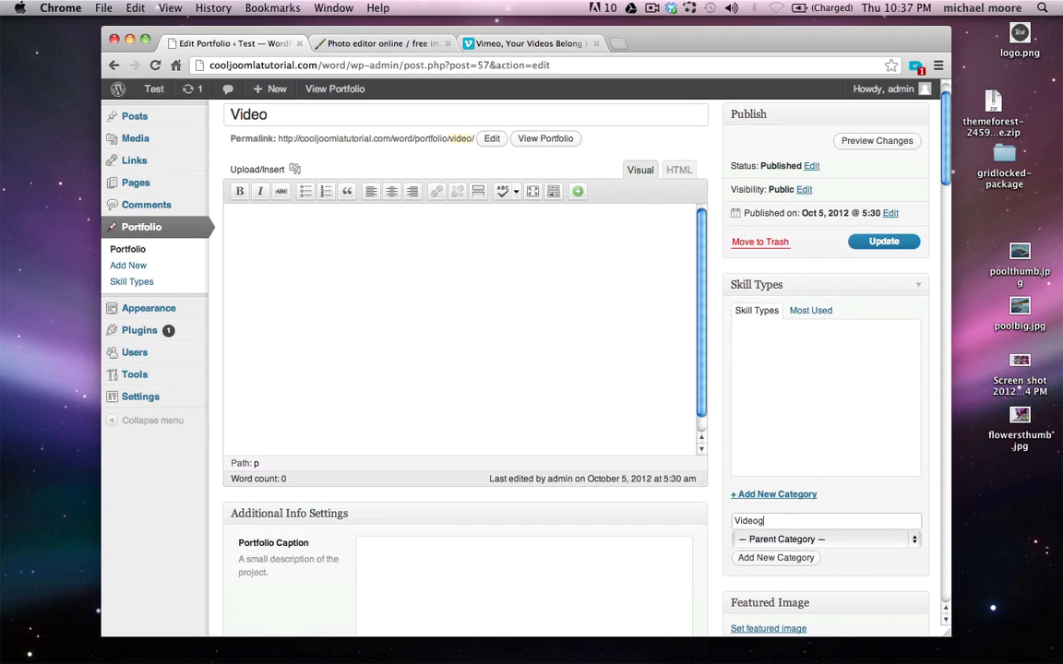
{"action": "type", "text": "raphy"}
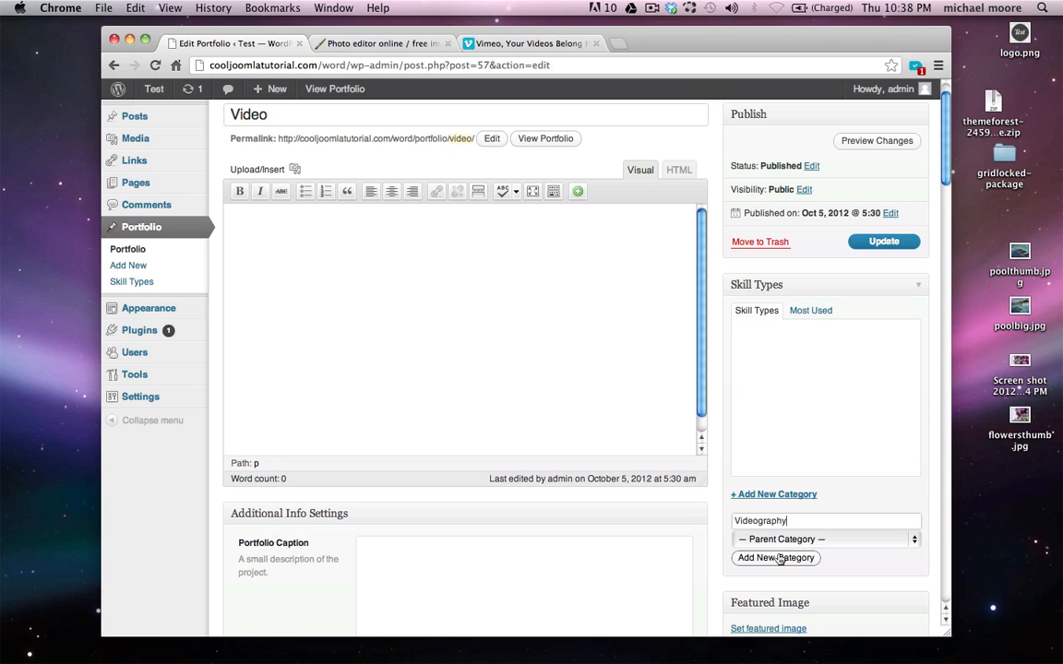
{"action": "left_click", "coordinate": [779, 560]}
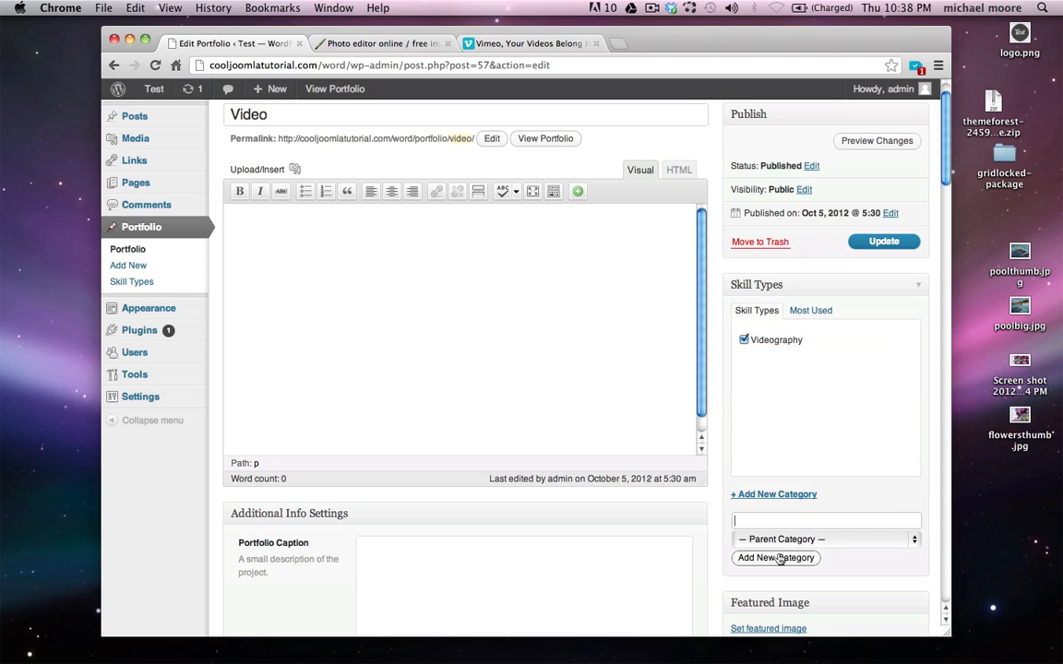
{"action": "left_click", "coordinate": [881, 247]}
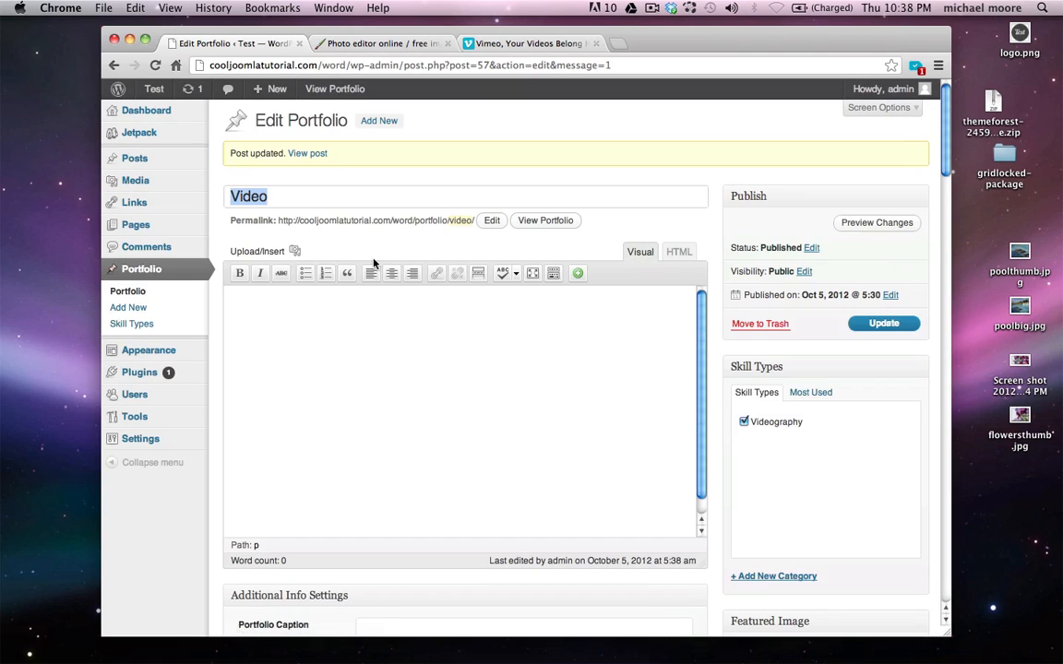
Add a new 'Architecture' skill type to the Pools item and update it
{"action": "left_click", "coordinate": [129, 293]}
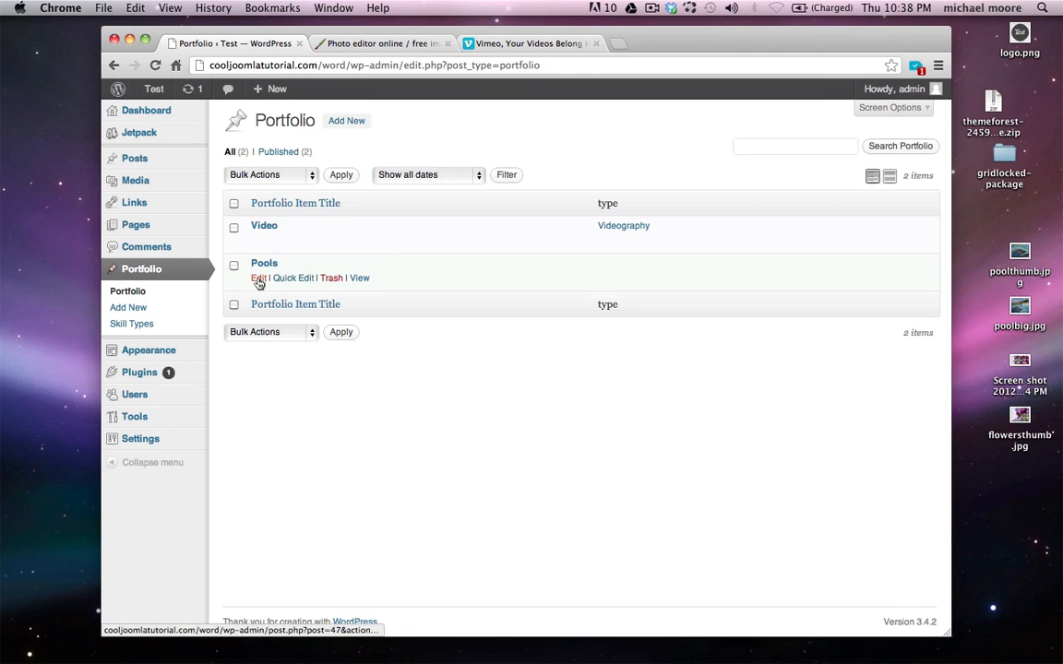
{"action": "left_click", "coordinate": [259, 279]}
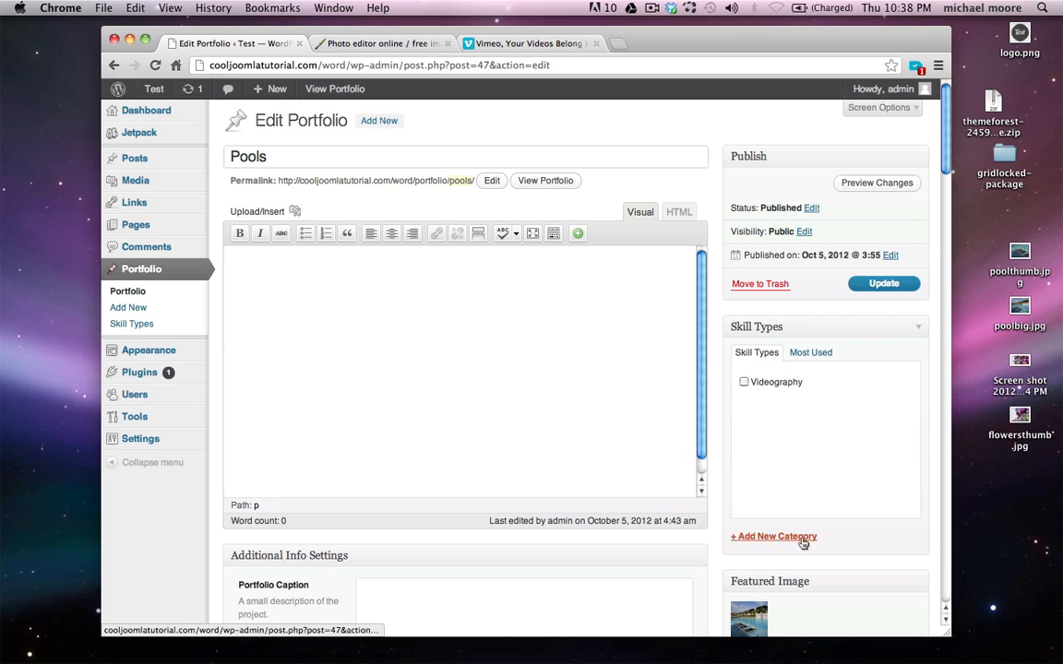
{"action": "left_click", "coordinate": [768, 538]}
{"action": "type", "text": "Architec"}
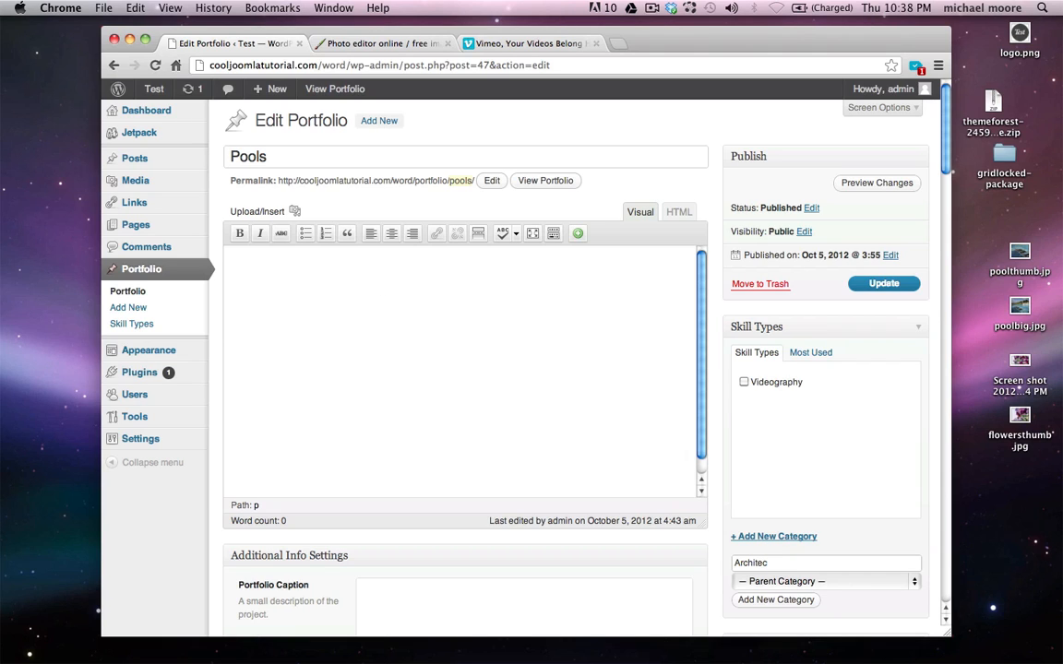
{"action": "type", "text": "ture"}
{"action": "left_click", "coordinate": [774, 600]}
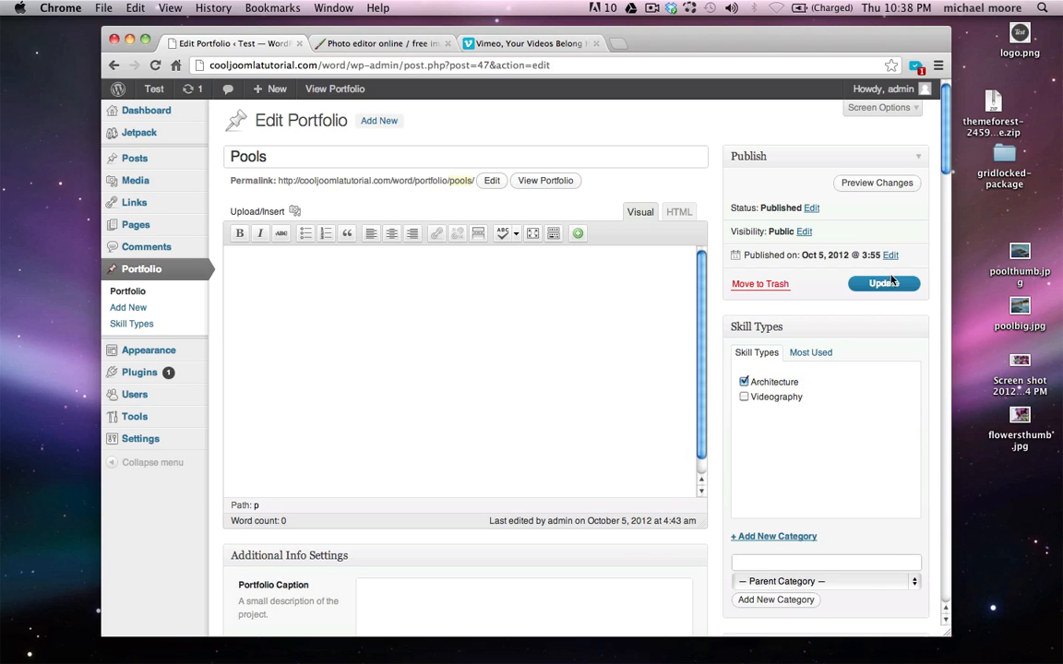
{"action": "left_click", "coordinate": [890, 286]}
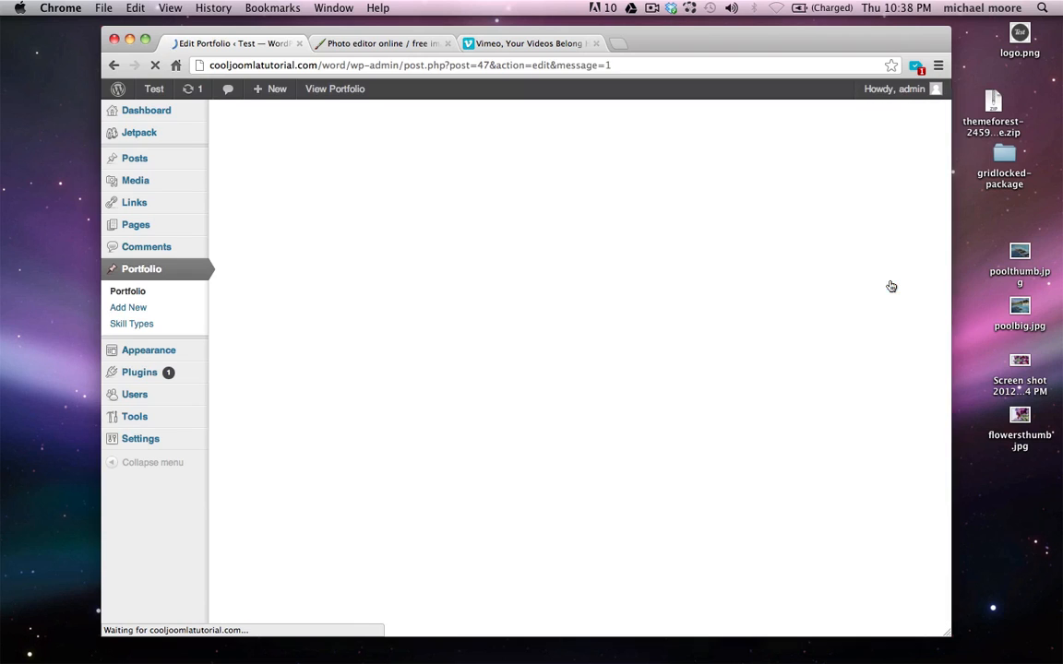
Browse the live front page, About and Blog pages, then open Welcome to WordPress
{"action": "left_click", "coordinate": [165, 112]}
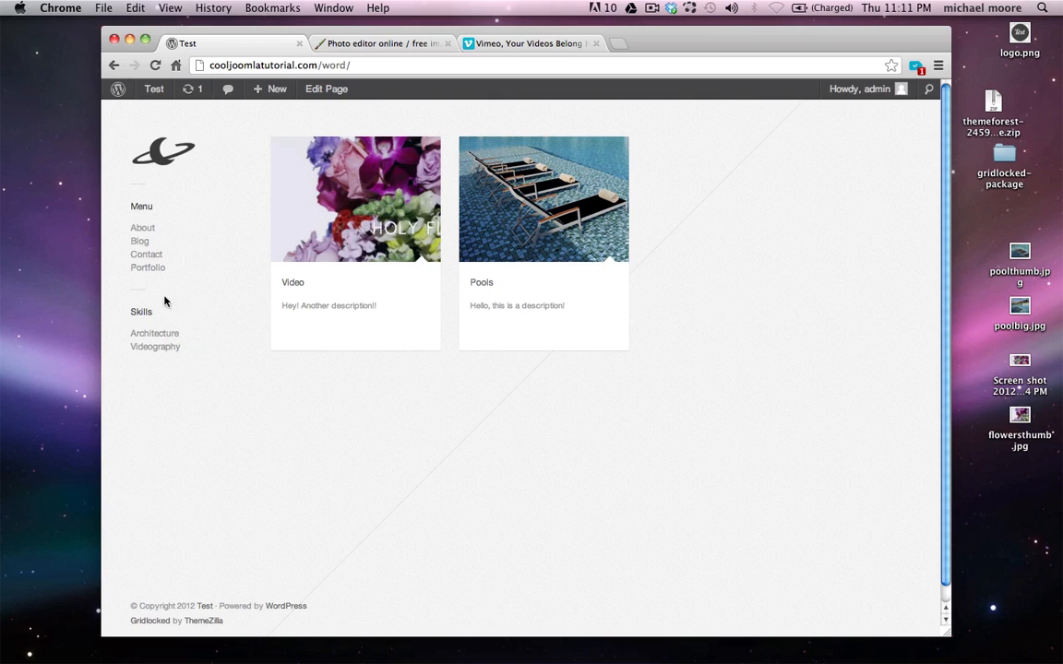
{"action": "left_click", "coordinate": [144, 229]}
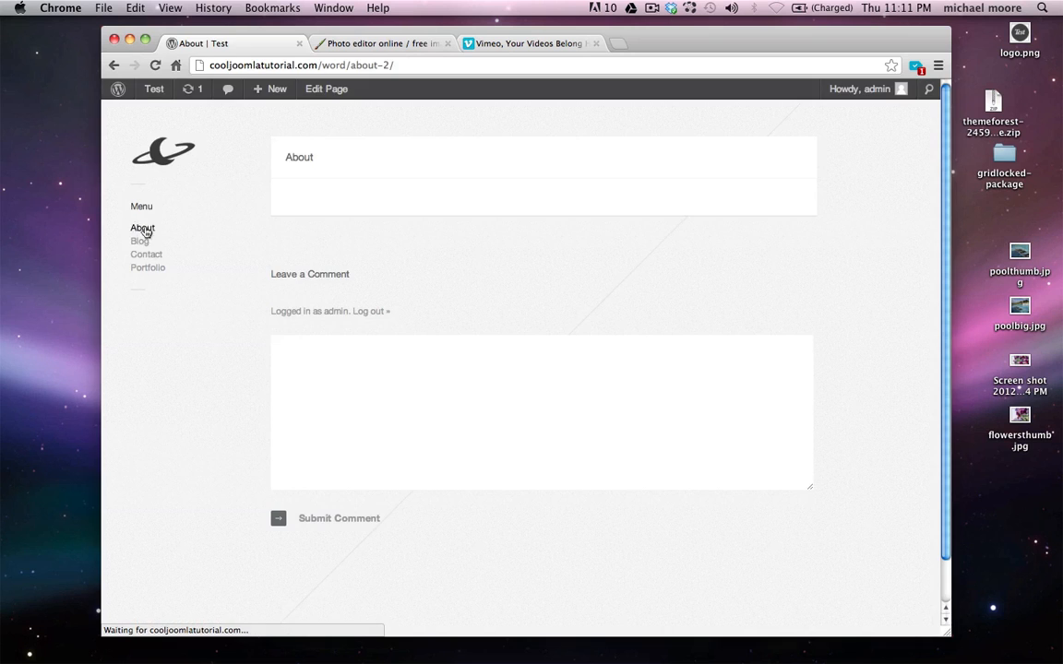
{"action": "left_click", "coordinate": [145, 245]}
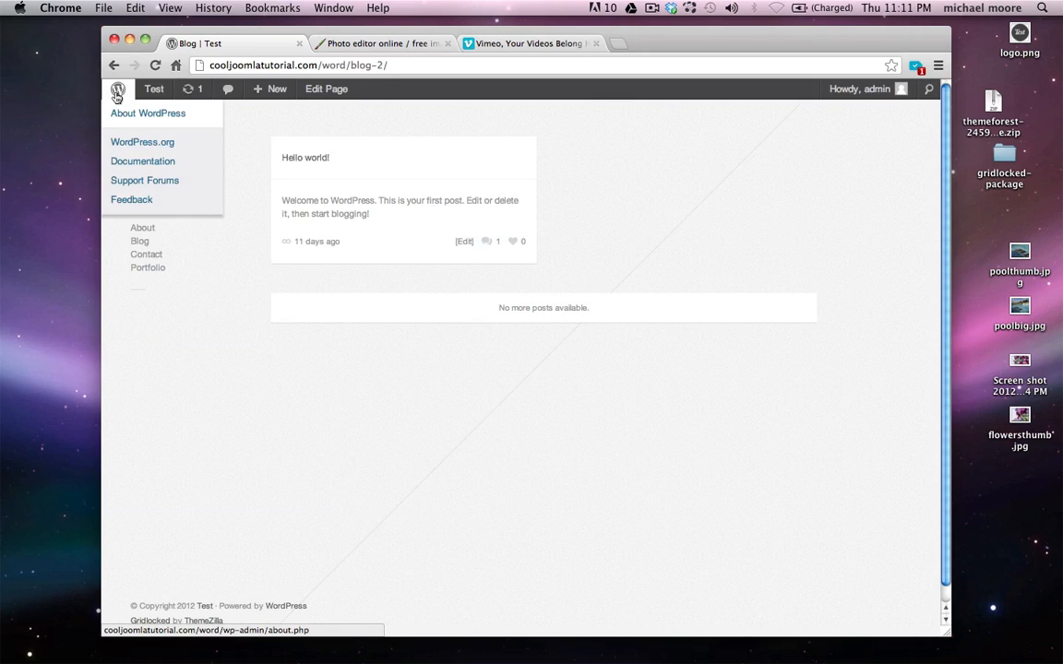
{"action": "left_click", "coordinate": [113, 106]}
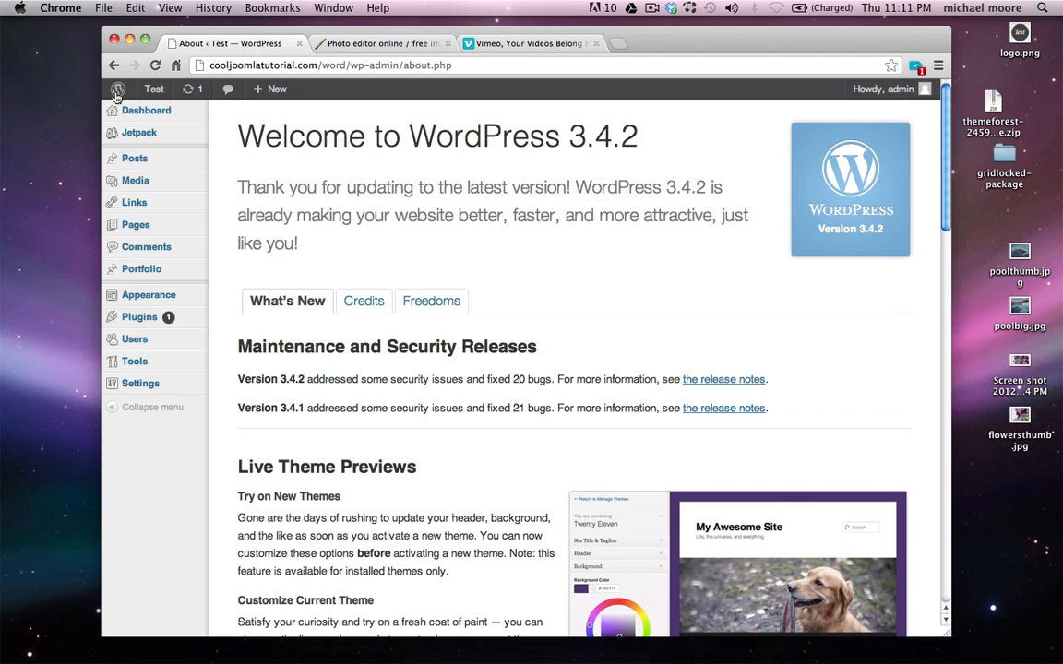
Edit the About page, clear its body, and choose Tabbed Content from the shortcode inserter
{"action": "left_click", "coordinate": [161, 226]}
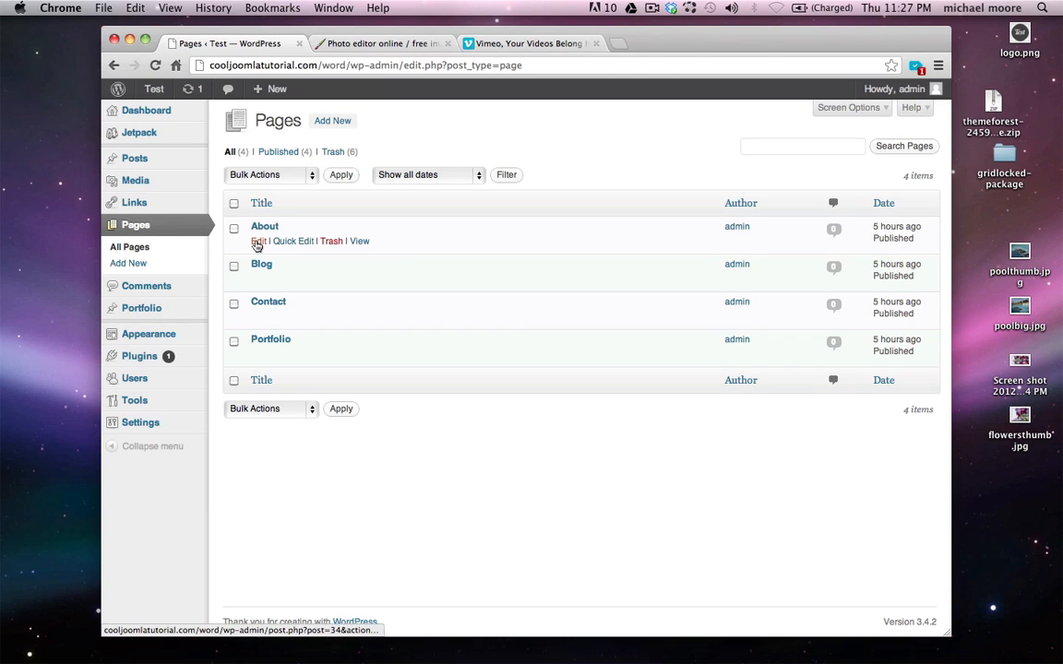
{"action": "left_click", "coordinate": [258, 241]}
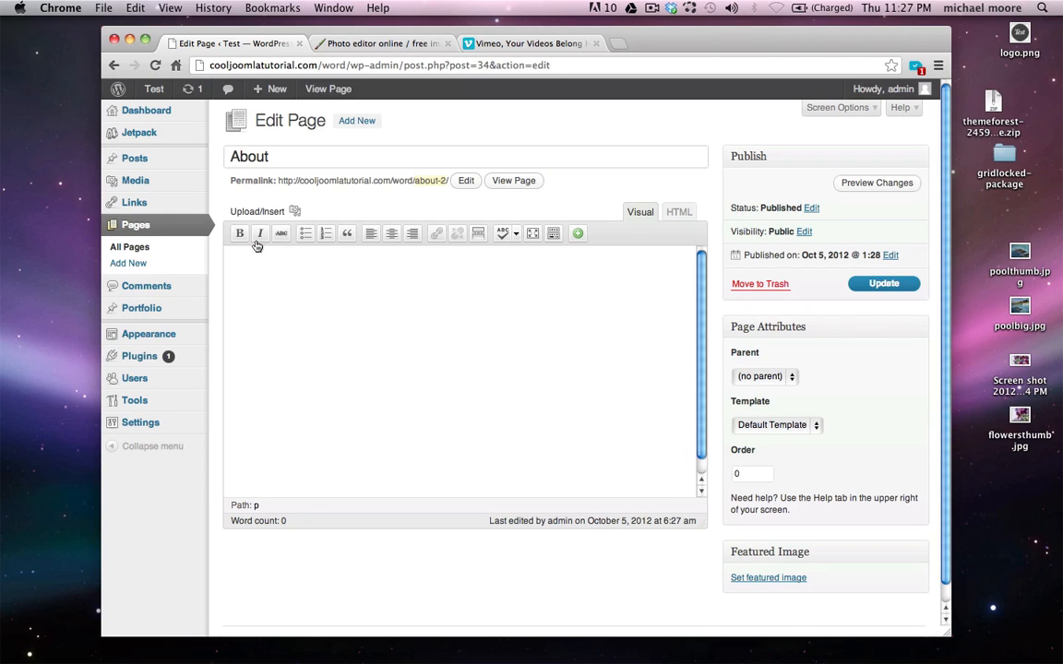
{"action": "left_click", "coordinate": [332, 321]}
{"action": "type", "text": "Hello!"}
{"action": "key", "text": "super+a"}
{"action": "key", "text": "BackSpace"}
{"action": "left_click", "coordinate": [580, 236]}
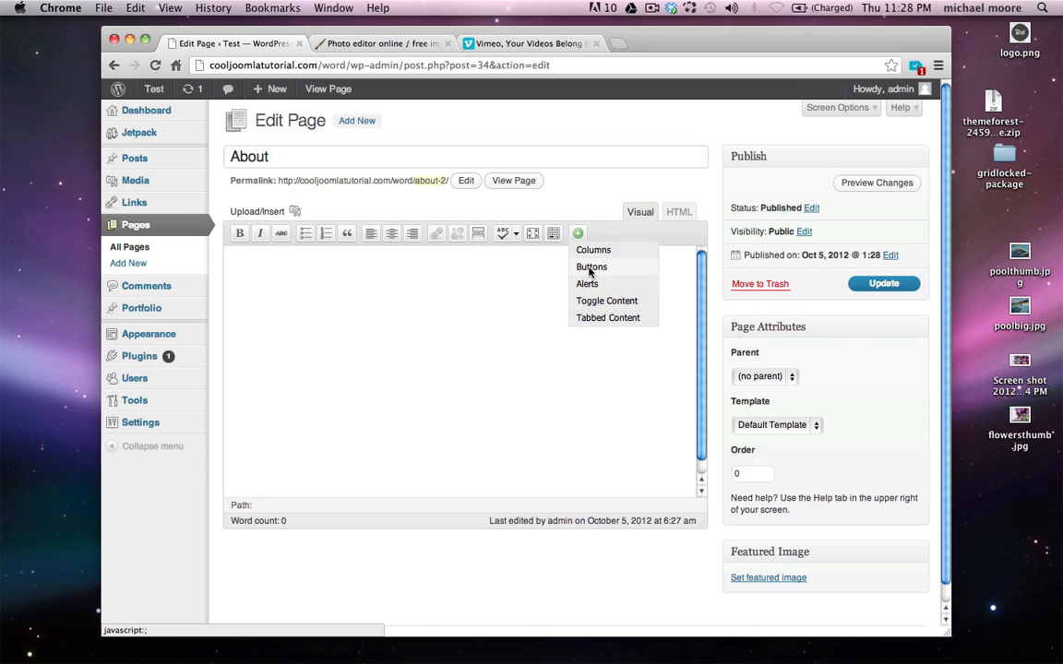
{"action": "left_click", "coordinate": [633, 319]}
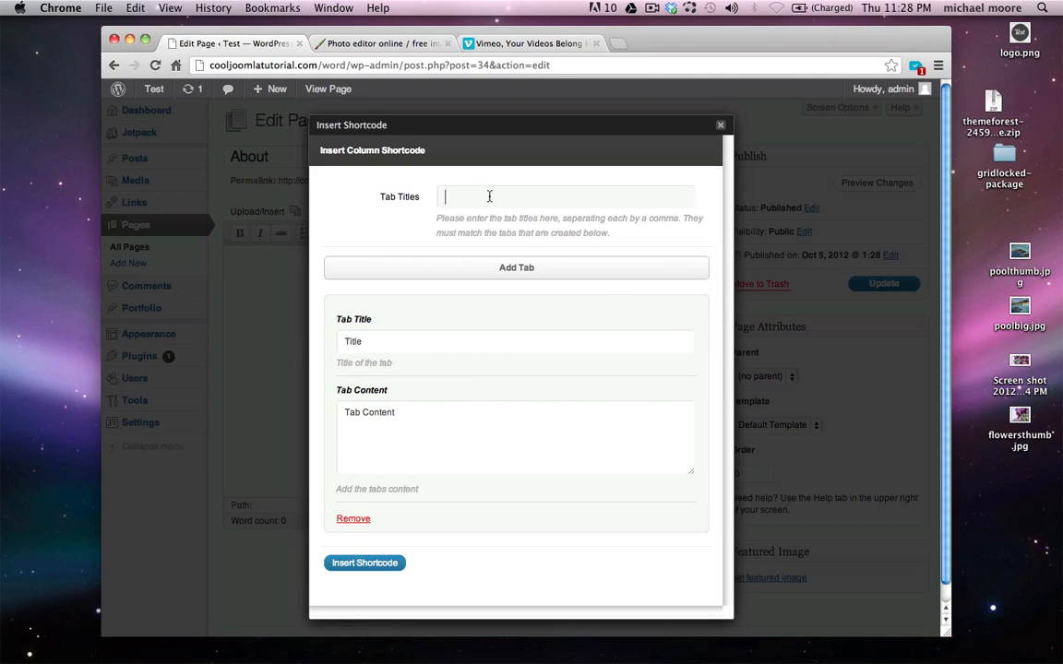
Enter the tab titles 'About Me, About Us' and add a second tab block
{"action": "type", "text": "Ab"}
{"action": "type", "text": "out Me, Abous"}
{"action": "key", "text": "BackSpace"}
{"action": "key", "text": "BackSpace"}
{"action": "key", "text": "BackSpace"}
{"action": "left_click", "coordinate": [519, 271]}
Title the first tab 'About Me' and paste the lorem ipsum paragraph as its content
{"action": "double_click", "coordinate": [422, 338]}
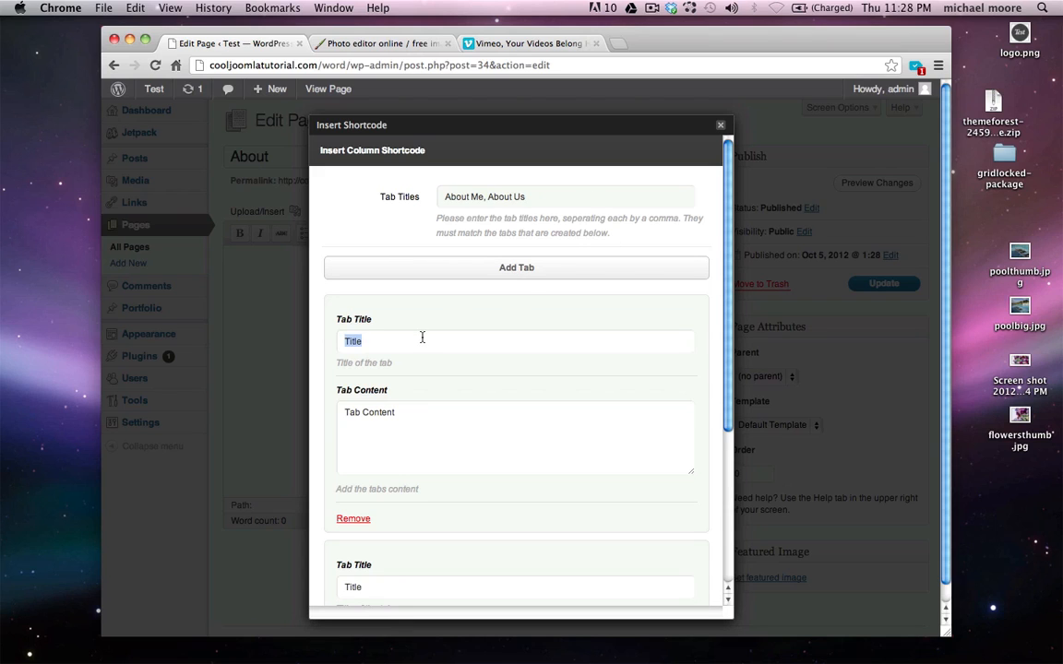
{"action": "type", "text": "About Me"}
{"action": "left_click", "coordinate": [428, 428]}
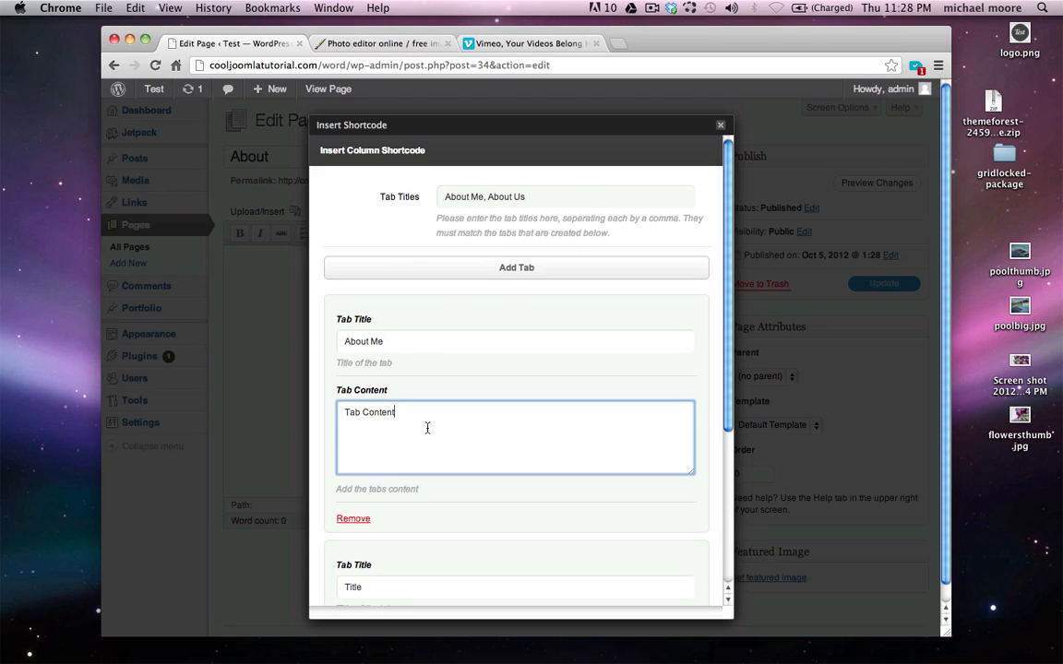
{"action": "key", "text": "super+a"}
{"action": "key", "text": "super+v"}
{"action": "scroll", "coordinate": [420, 462], "scroll_direction": "down", "scroll_amount": 2}
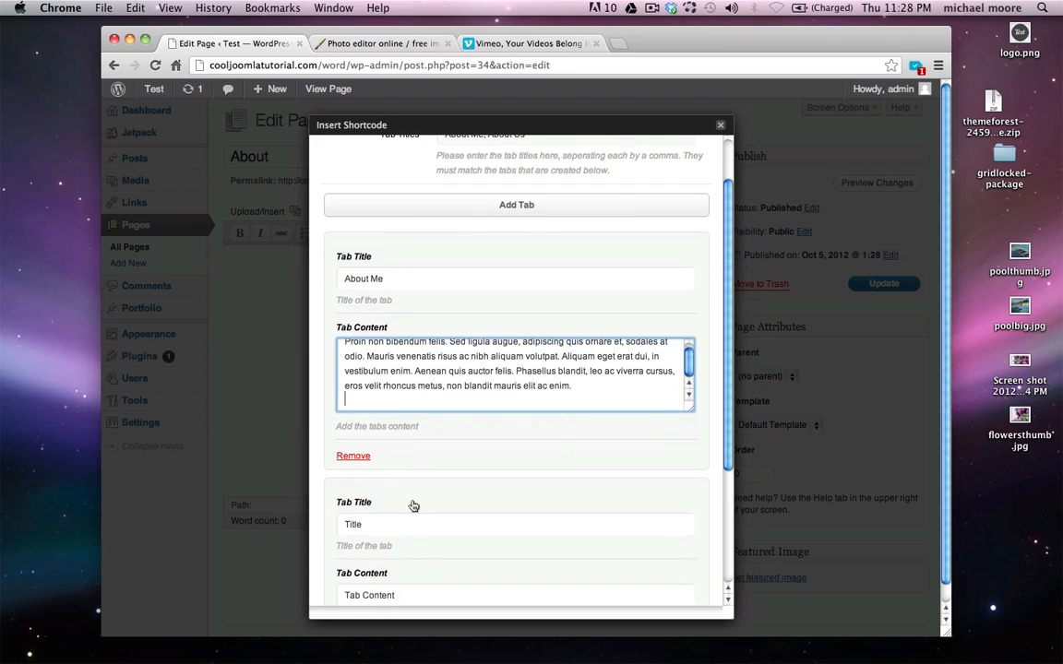
Title the second tab 'About Us', paste lorem ipsum content, and insert the tabs shortcode
{"action": "double_click", "coordinate": [406, 524]}
{"action": "scroll", "coordinate": [403, 529], "scroll_direction": "down", "scroll_amount": 5}
{"action": "type", "text": "About Us"}
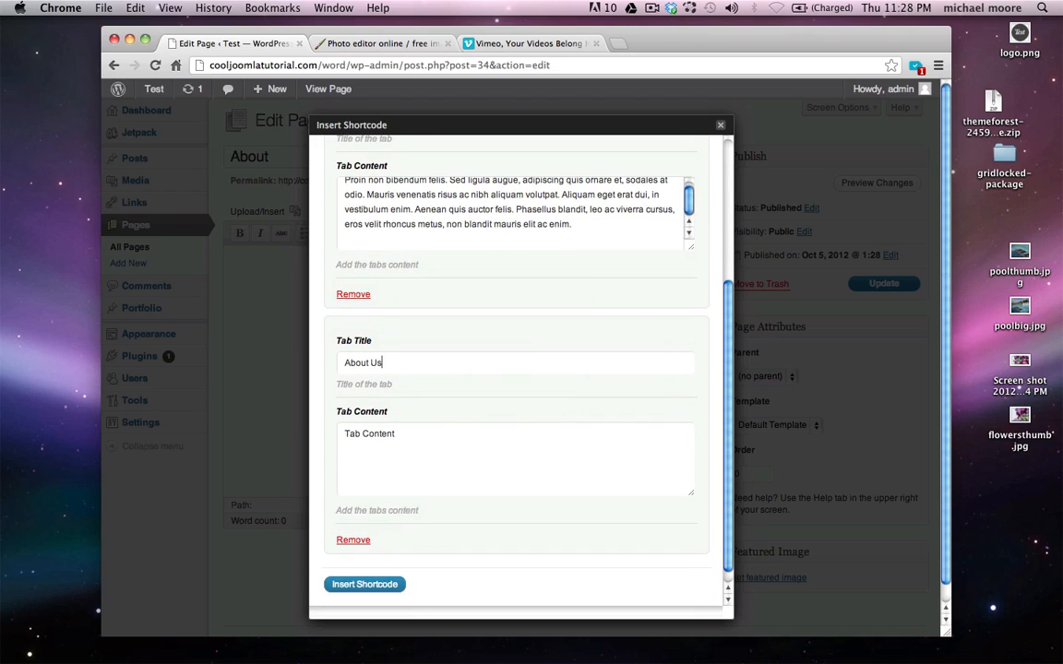
{"action": "double_click", "coordinate": [418, 459]}
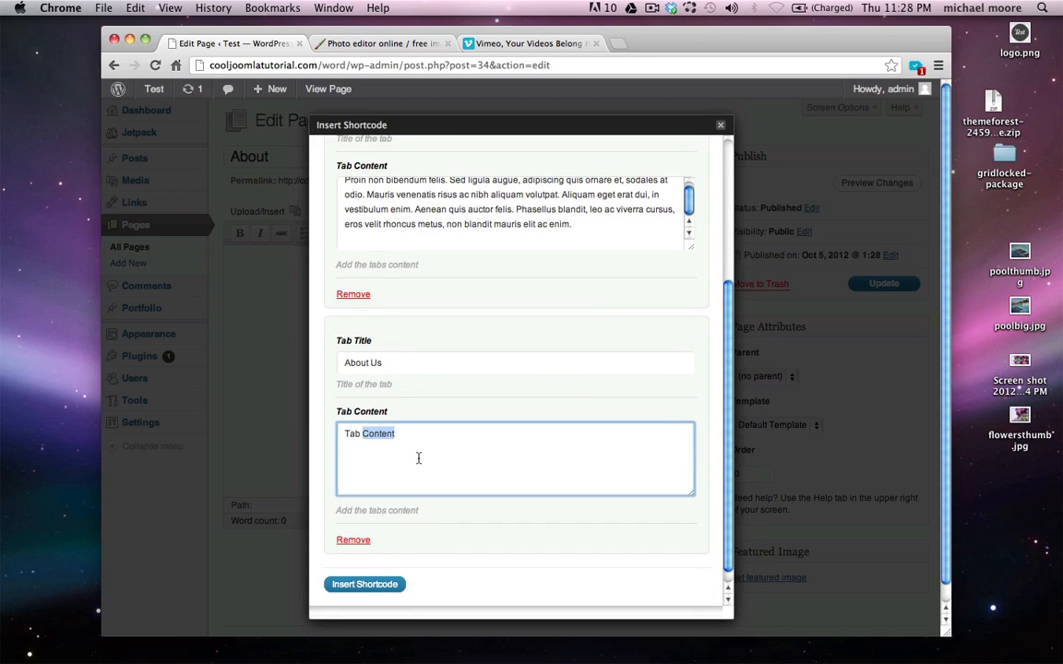
{"action": "key", "text": "super+a"}
{"action": "key", "text": "super+v"}
{"action": "scroll", "coordinate": [418, 459], "scroll_direction": "down", "scroll_amount": 1}
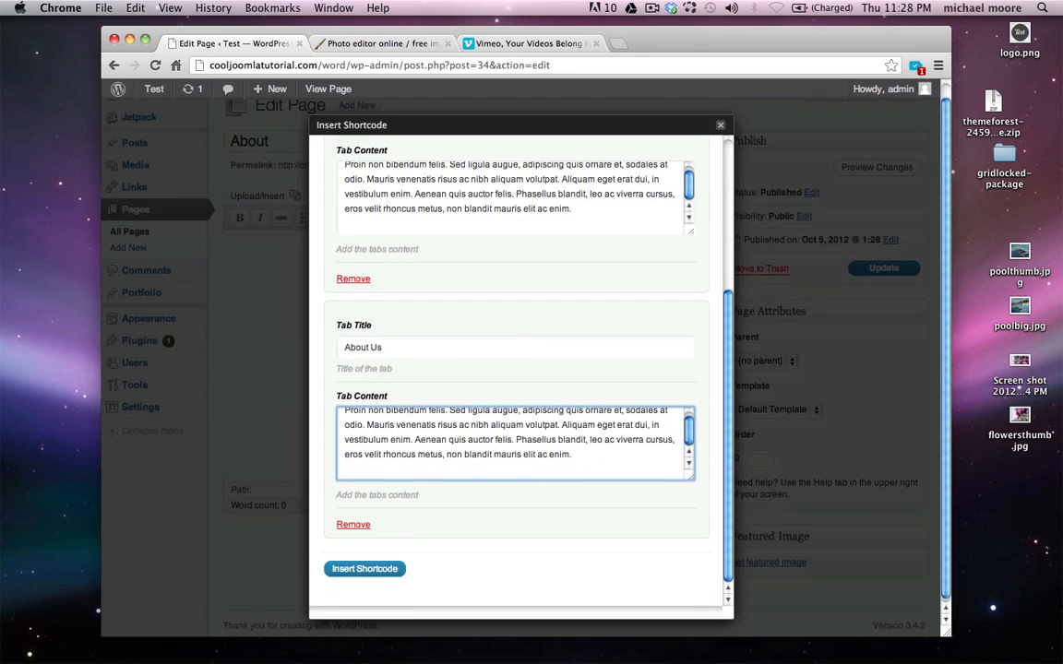
{"action": "left_click", "coordinate": [365, 568]}
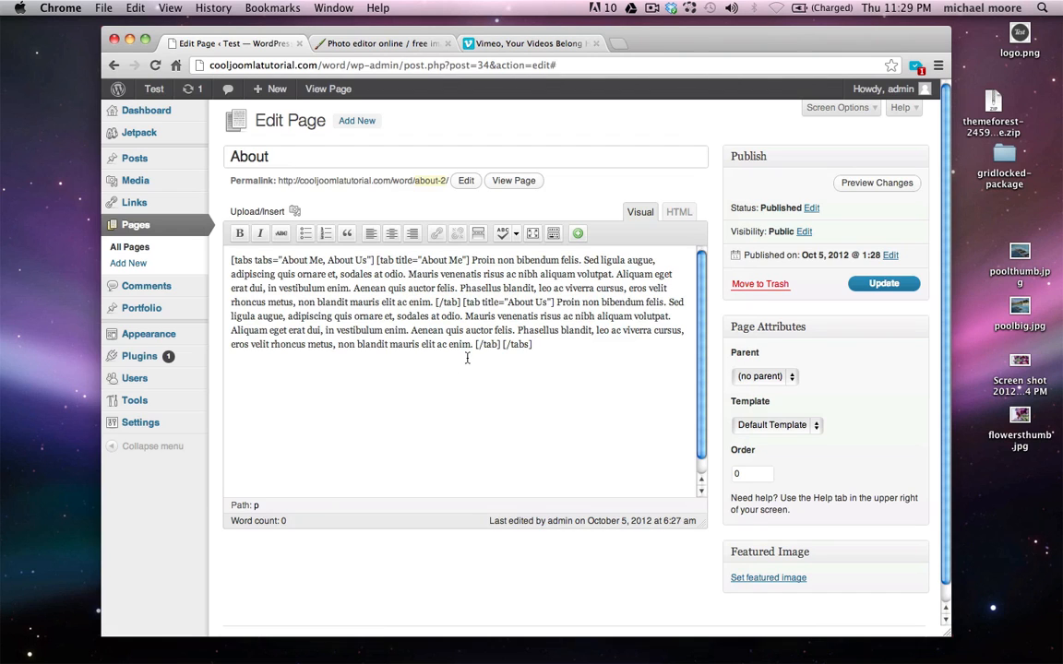
Update the About page and open it on the live site
{"action": "left_click", "coordinate": [883, 283]}
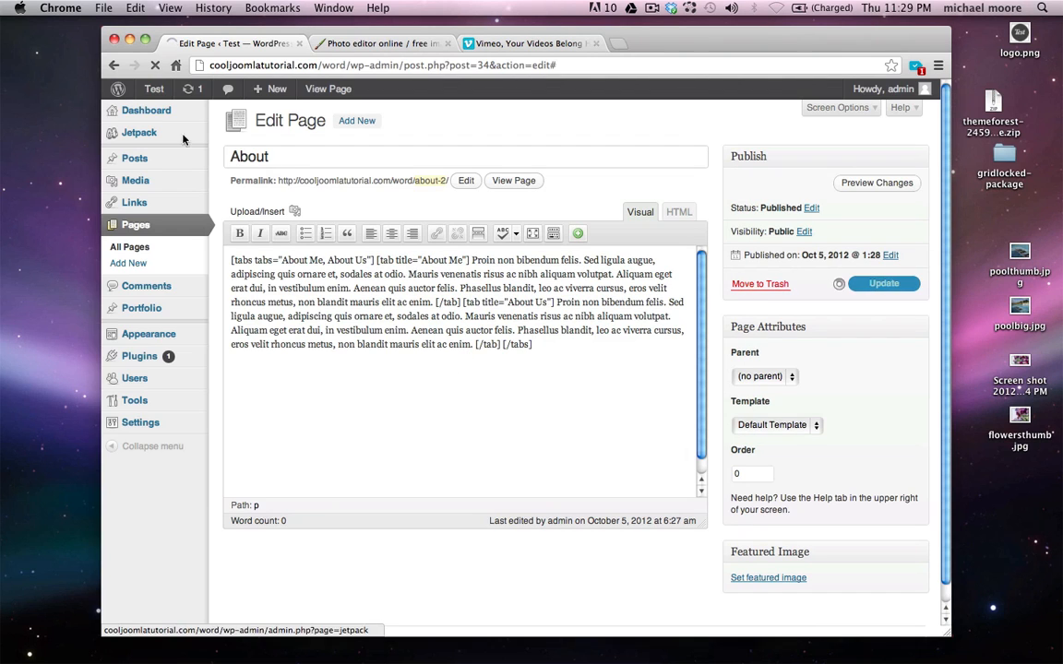
{"action": "mouse_move", "coordinate": [157, 92]}
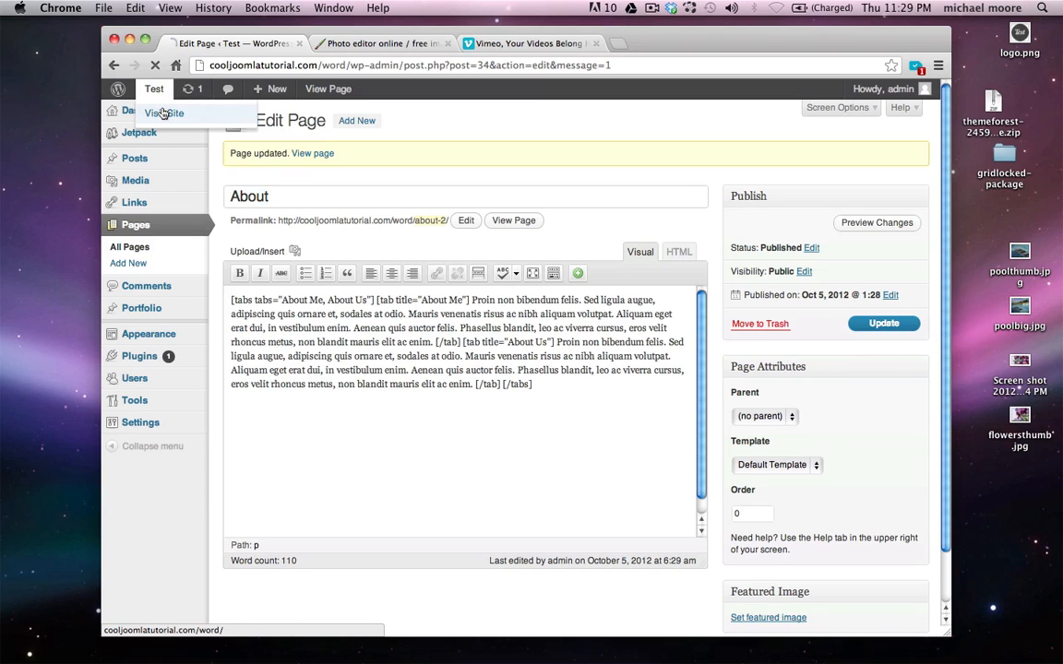
{"action": "left_click", "coordinate": [164, 112]}
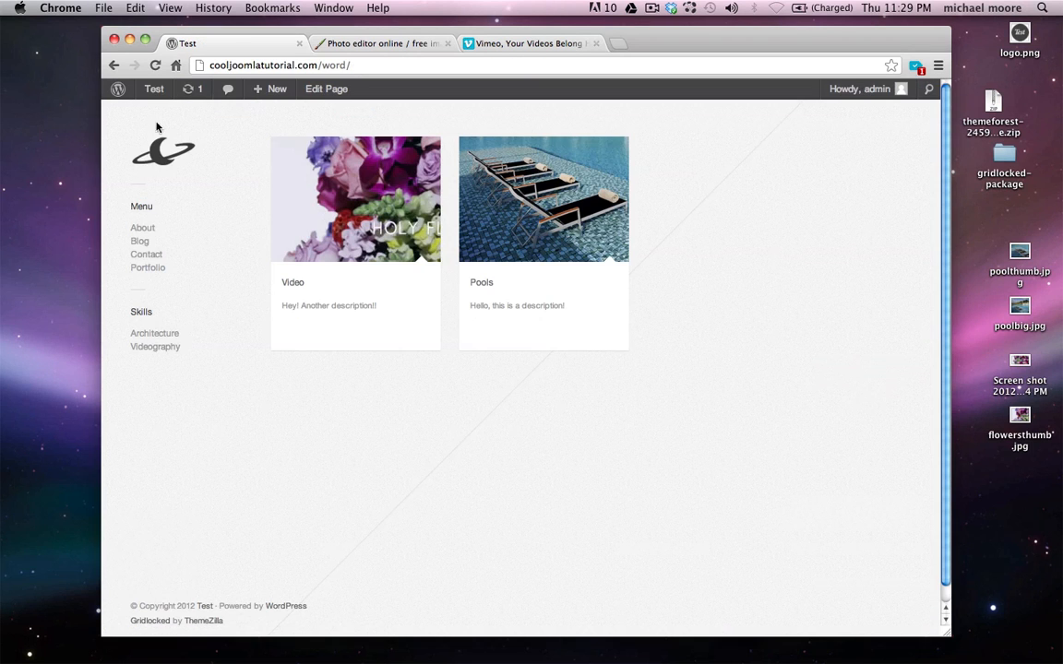
{"action": "left_click", "coordinate": [143, 232]}
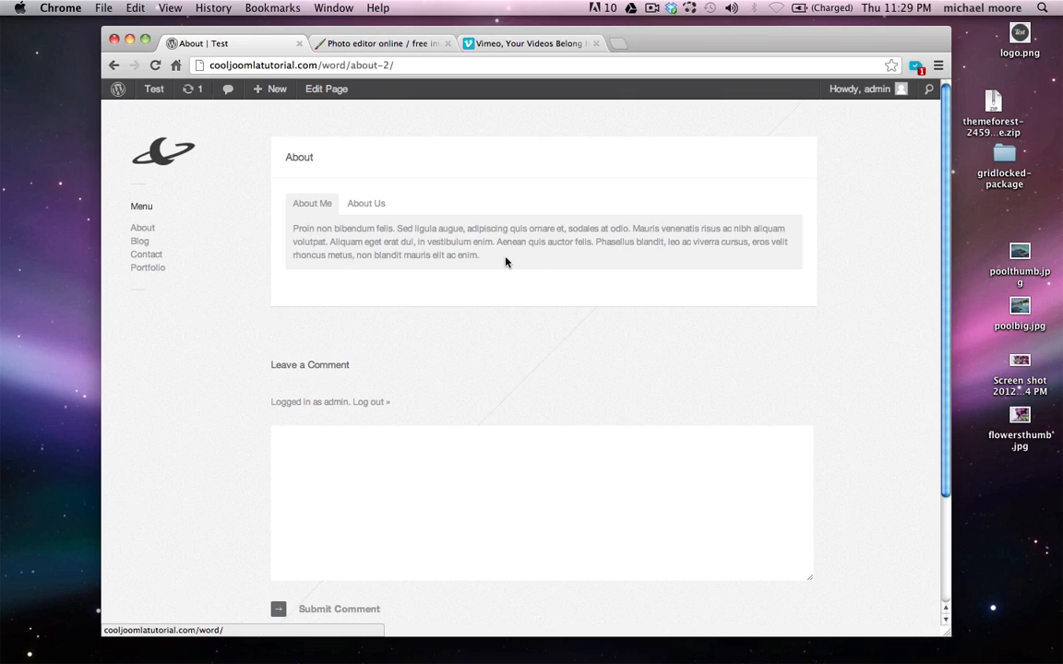
Switch between the About Us and About Me tabs, then return to the admin area
{"action": "left_click", "coordinate": [384, 209]}
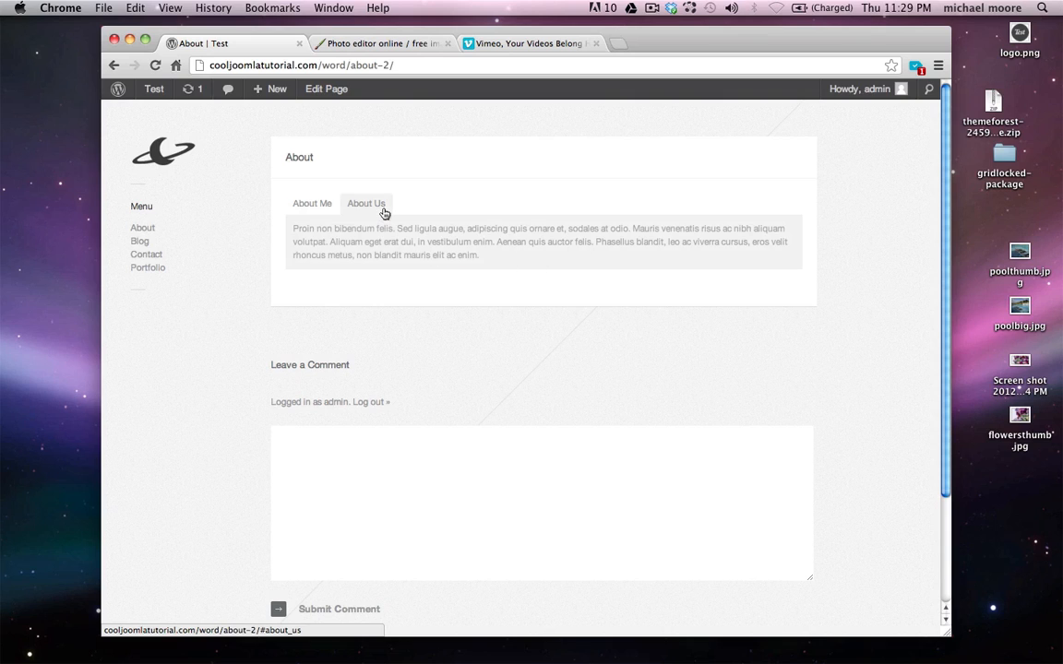
{"action": "left_click", "coordinate": [309, 204]}
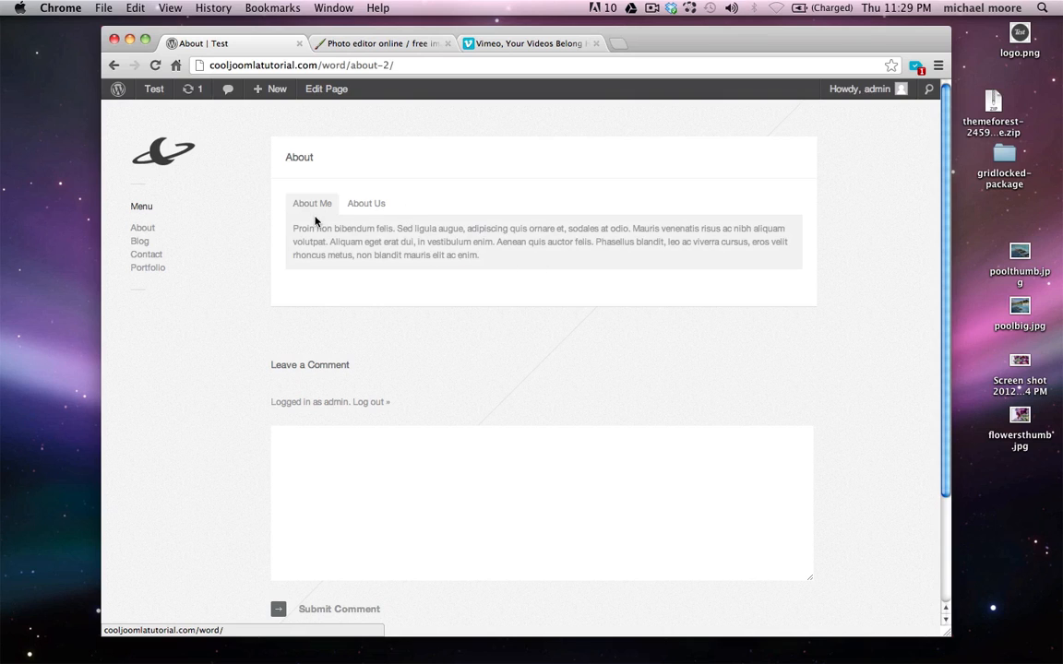
{"action": "mouse_move", "coordinate": [140, 89]}
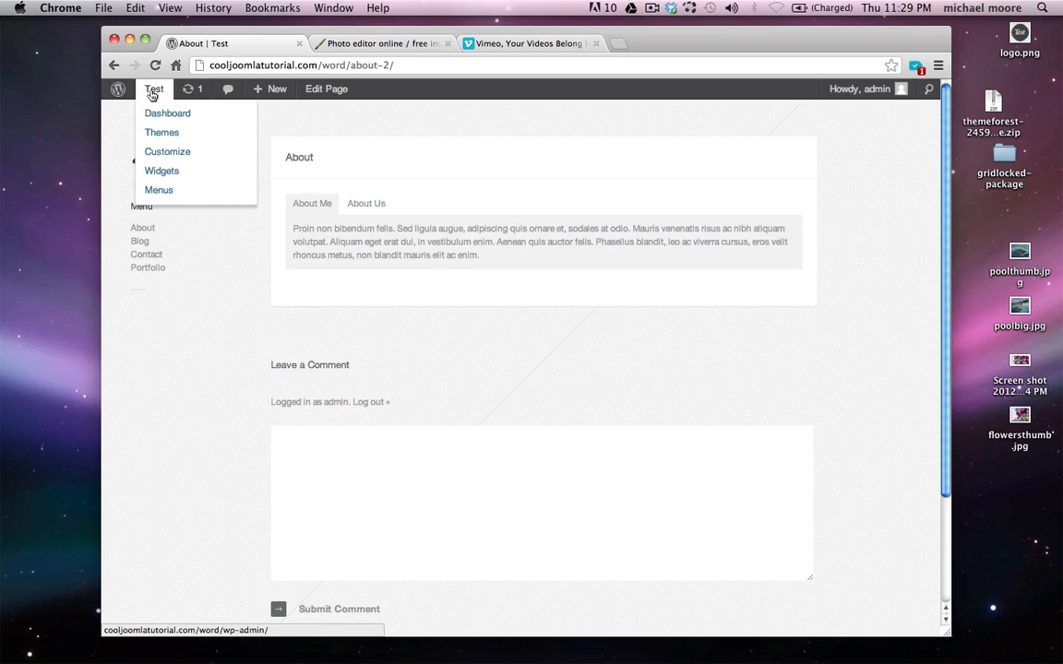
{"action": "left_click", "coordinate": [118, 88]}
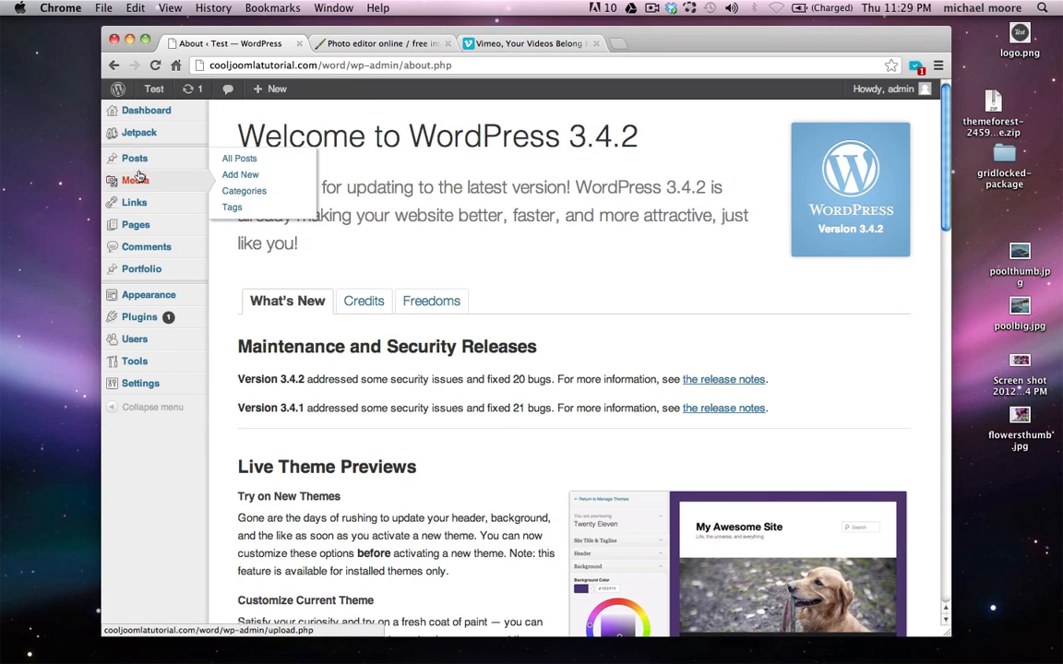
Insert a 'FaQ' toggle section with lorem ipsum text below the About page tabs
{"action": "left_click", "coordinate": [163, 233]}
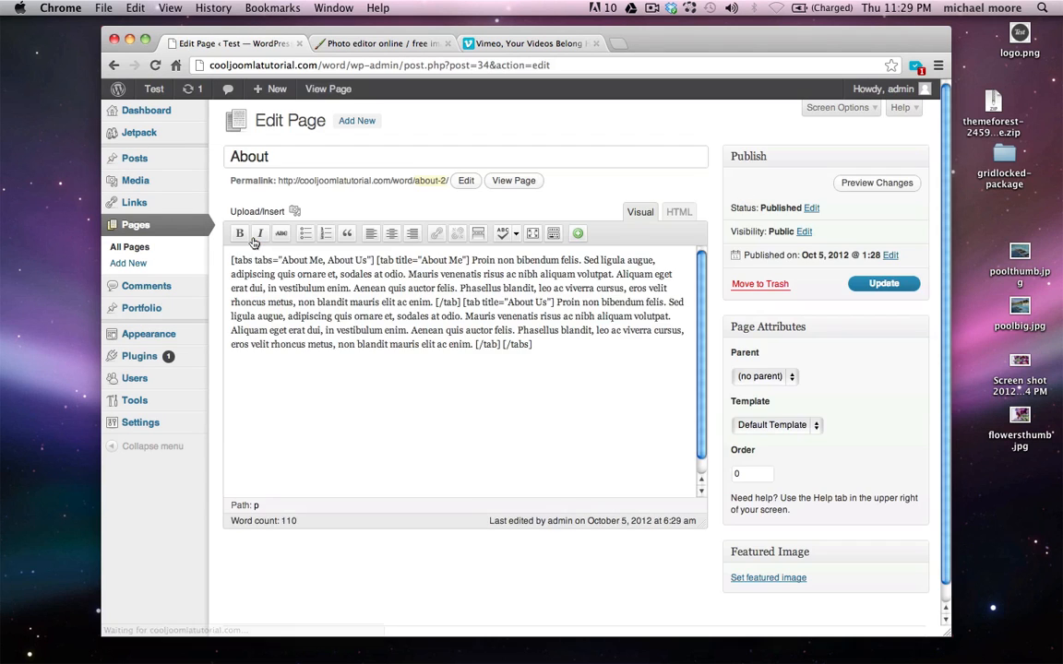
{"action": "left_click", "coordinate": [571, 376]}
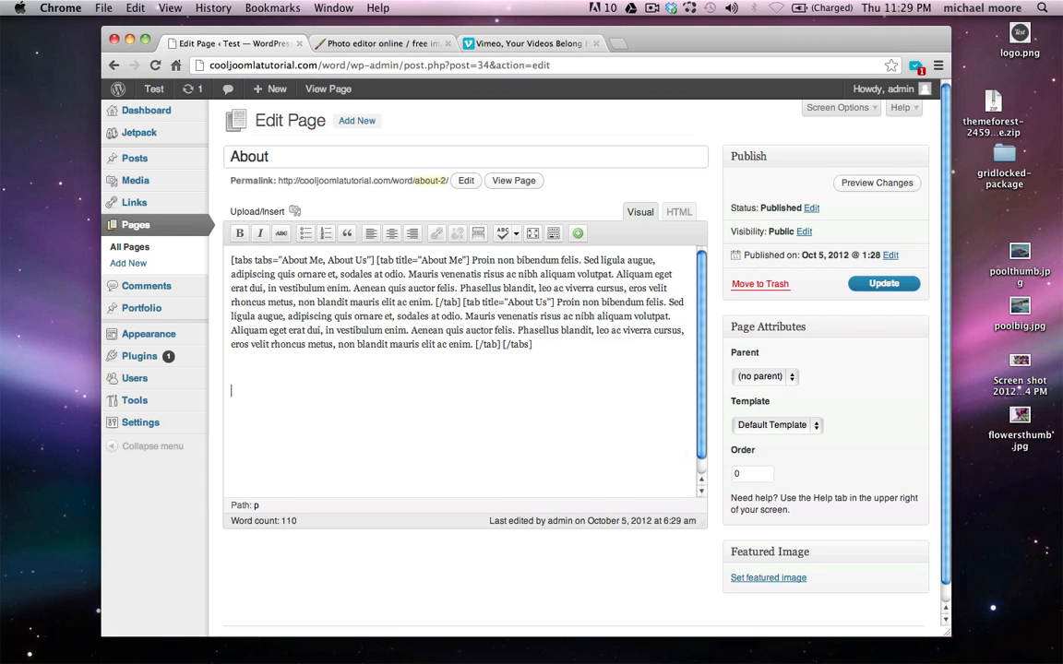
{"action": "left_click", "coordinate": [577, 233]}
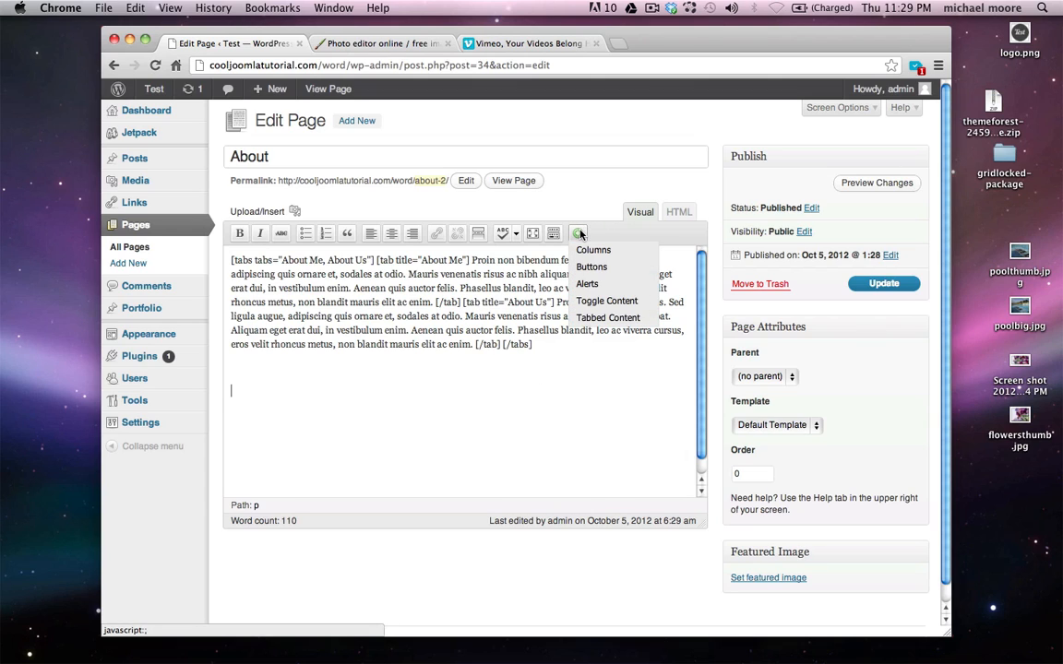
{"action": "left_click", "coordinate": [611, 302]}
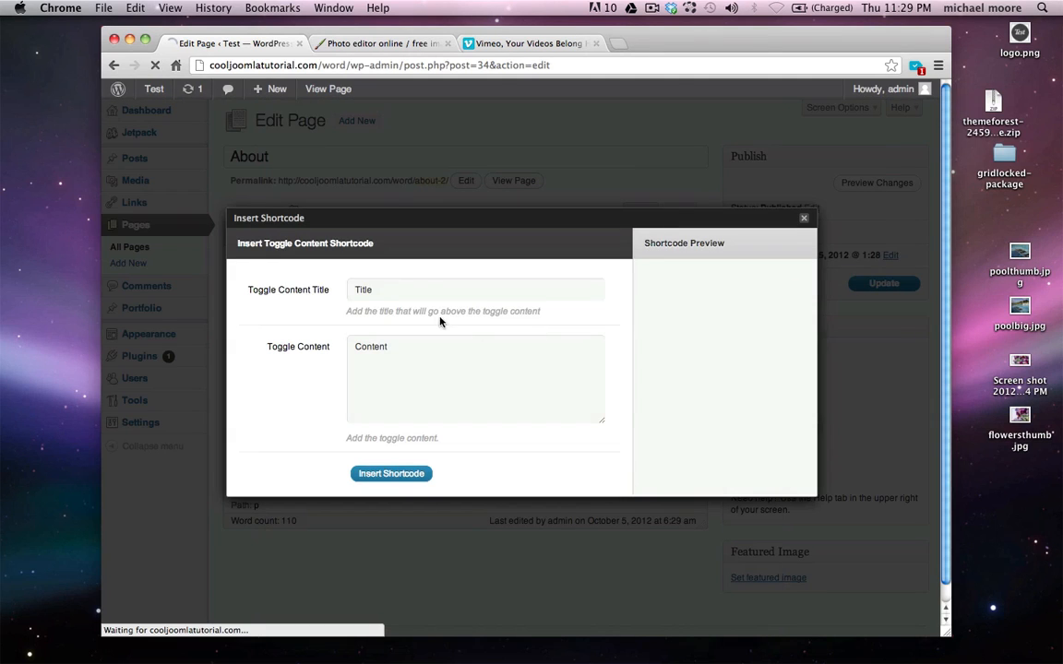
{"action": "left_click", "coordinate": [423, 295]}
{"action": "key", "text": "super+a"}
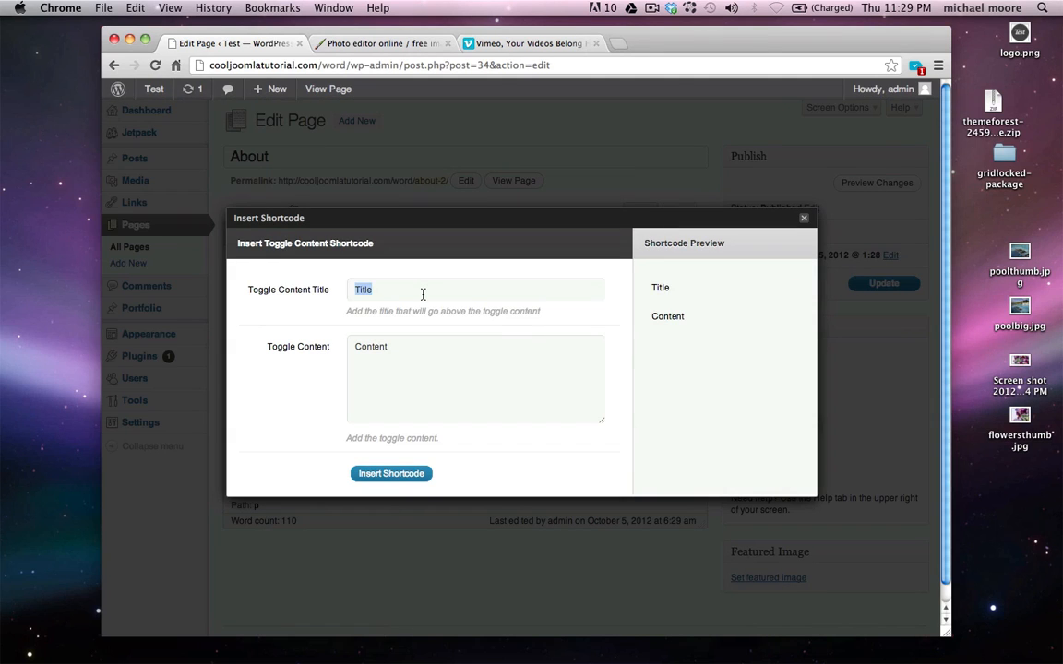
{"action": "type", "text": "FaQ"}
{"action": "left_click", "coordinate": [439, 358]}
{"action": "key", "text": "super+a"}
{"action": "key", "text": "super+v"}
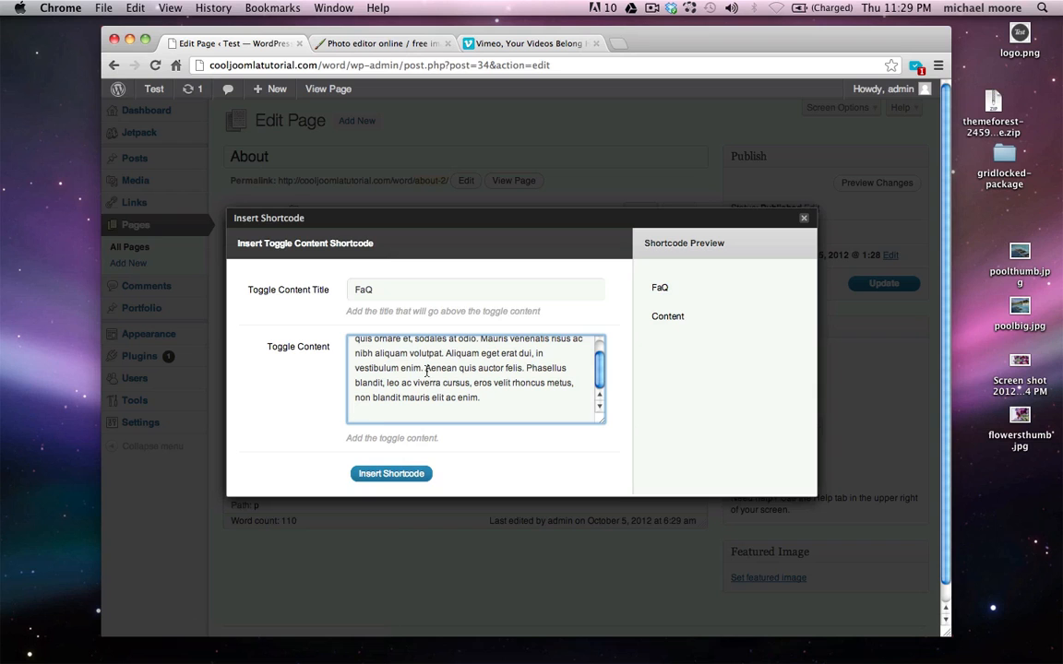
{"action": "left_click", "coordinate": [391, 474]}
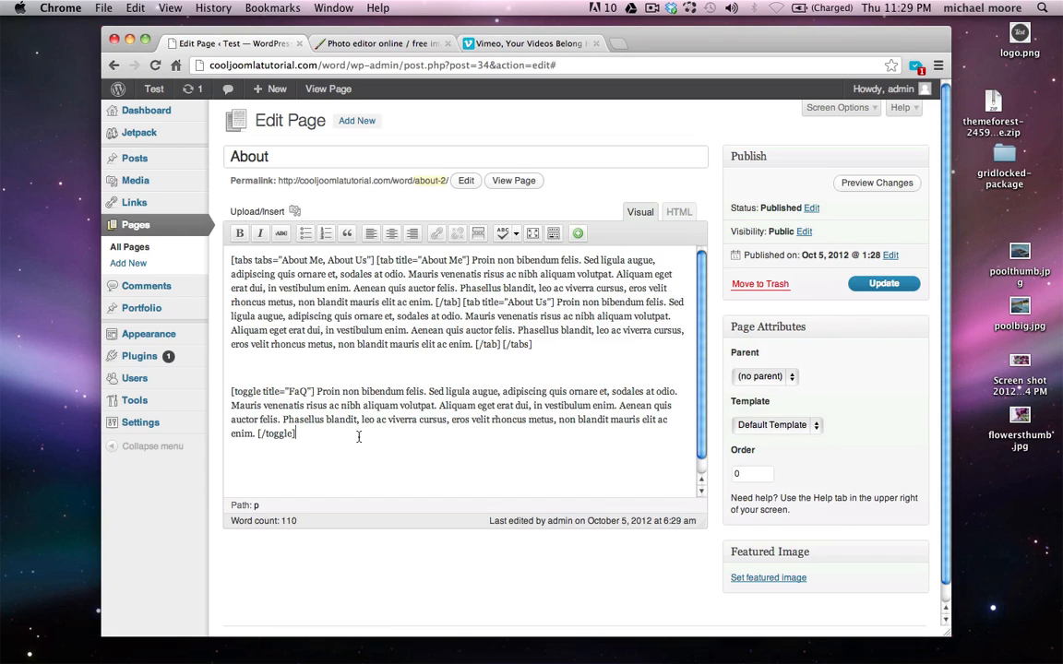
Insert a second toggle titled 'Hello!' with lorem ipsum text and update the page
{"action": "left_click", "coordinate": [577, 233]}
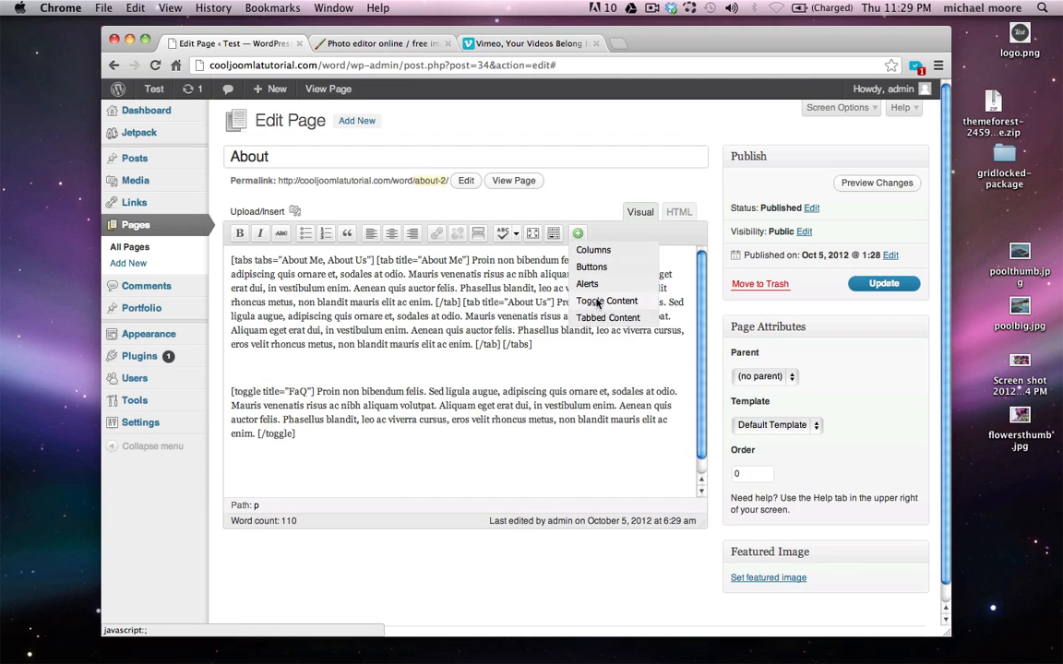
{"action": "left_click", "coordinate": [606, 301]}
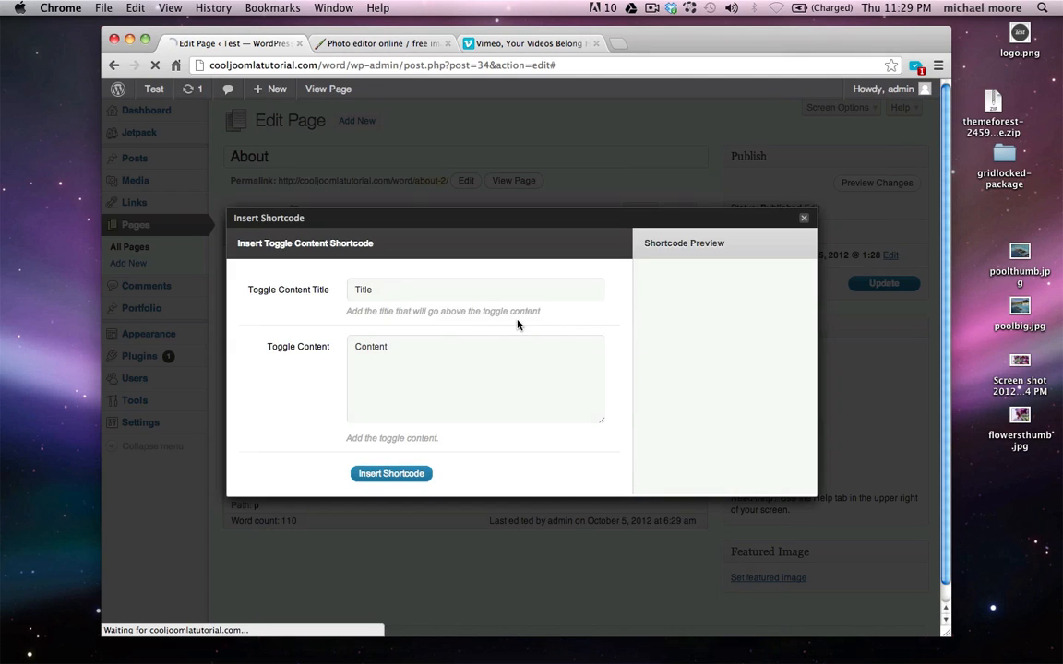
{"action": "left_click", "coordinate": [386, 289]}
{"action": "type", "text": "Hello!"}
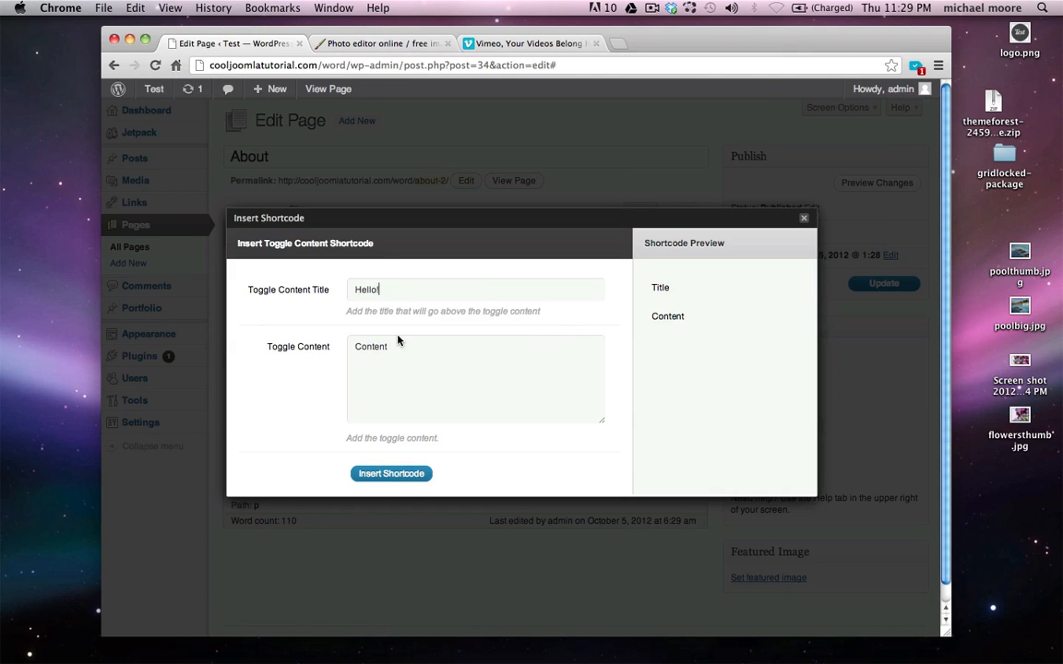
{"action": "left_click", "coordinate": [408, 361]}
{"action": "key", "text": "super+v"}
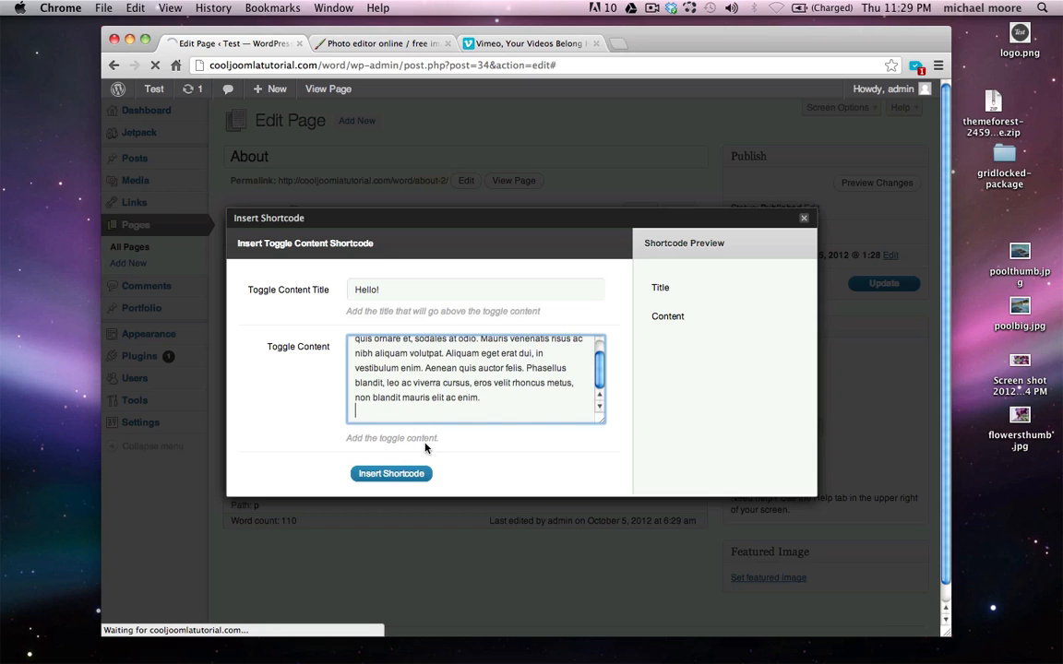
{"action": "left_click", "coordinate": [391, 473]}
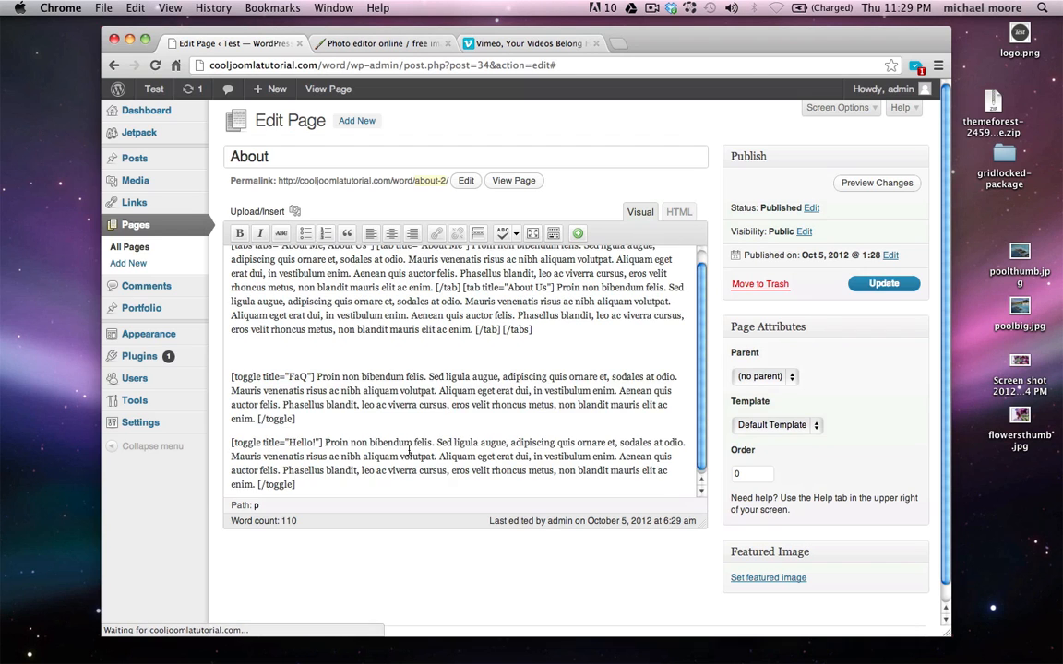
{"action": "left_click", "coordinate": [883, 286]}
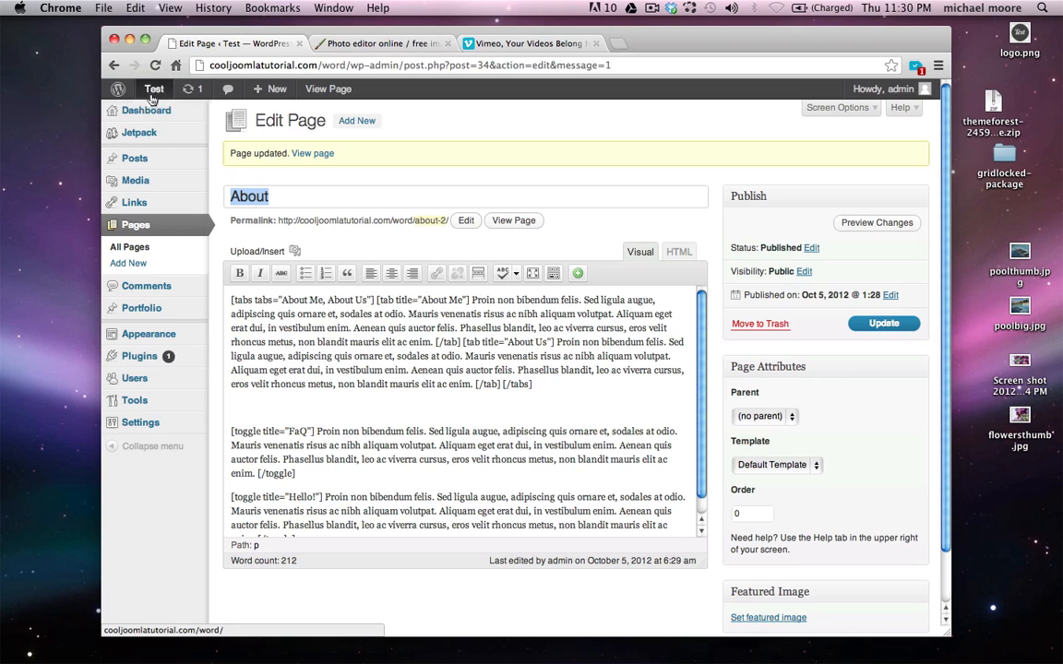
Open the About page on the live site
{"action": "left_click", "coordinate": [170, 114]}
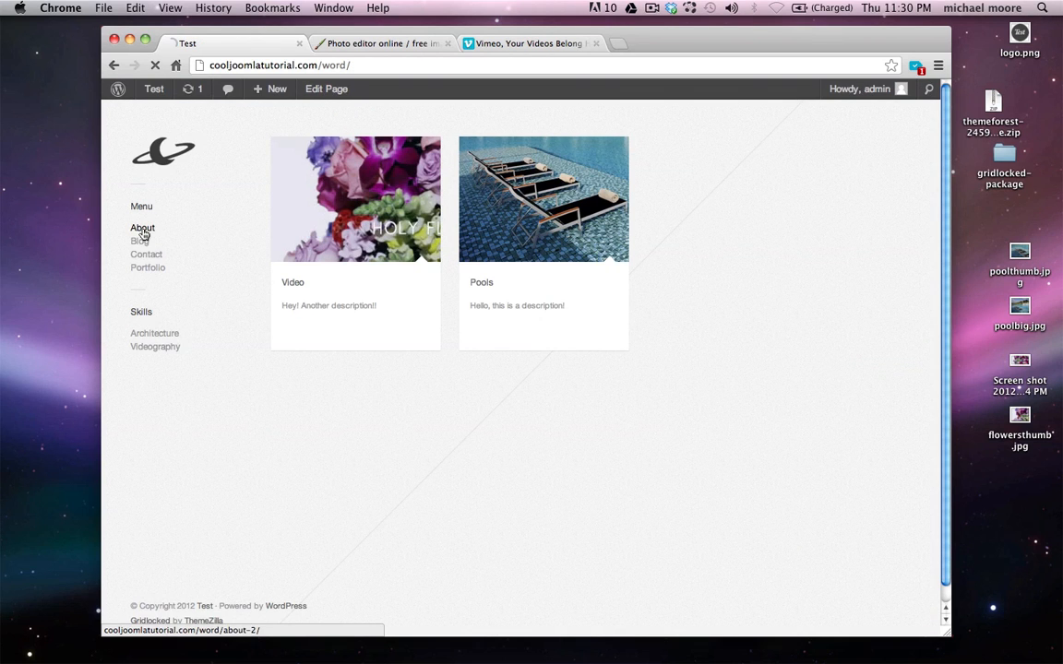
{"action": "left_click", "coordinate": [143, 231]}
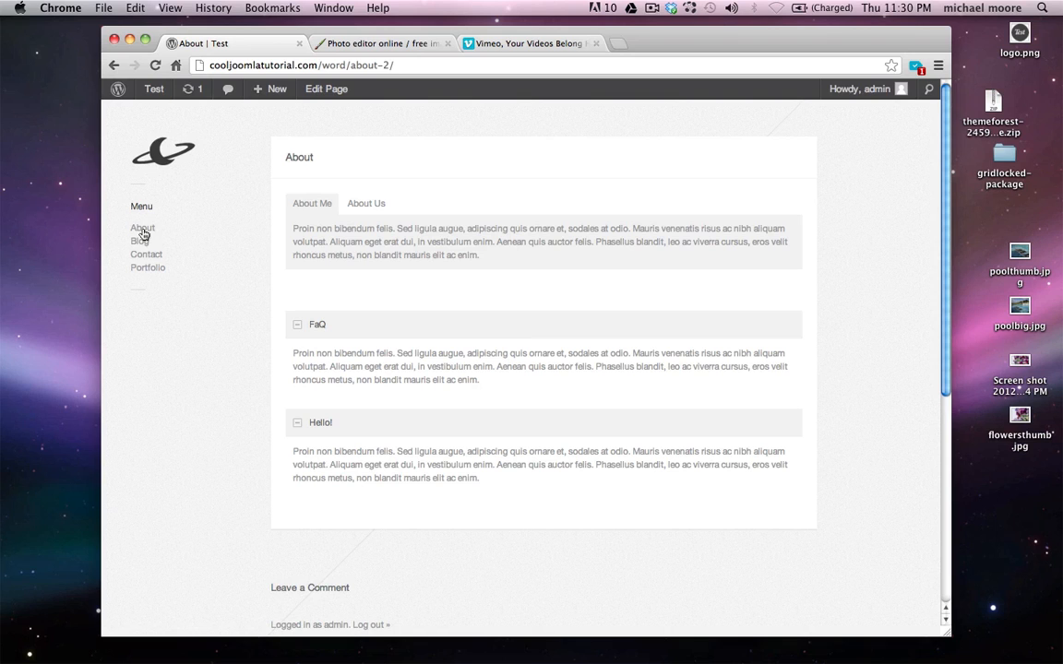
{"action": "scroll", "coordinate": [237, 249], "scroll_direction": "down", "scroll_amount": 2}
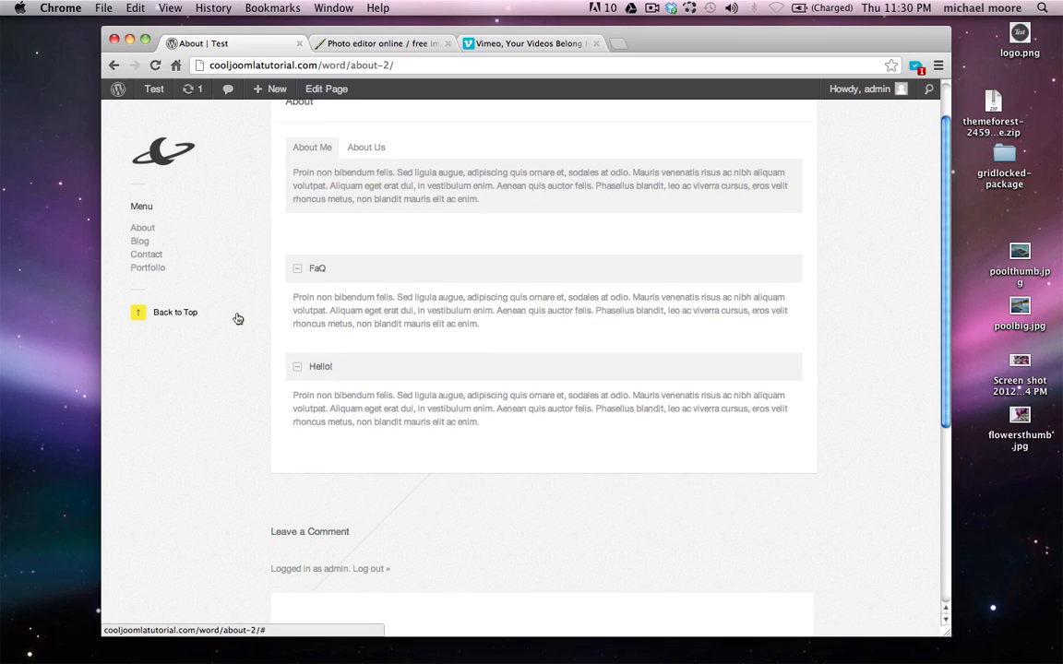
Expand and collapse the FaQ and Hello! toggle sections to test them
{"action": "left_click", "coordinate": [294, 273]}
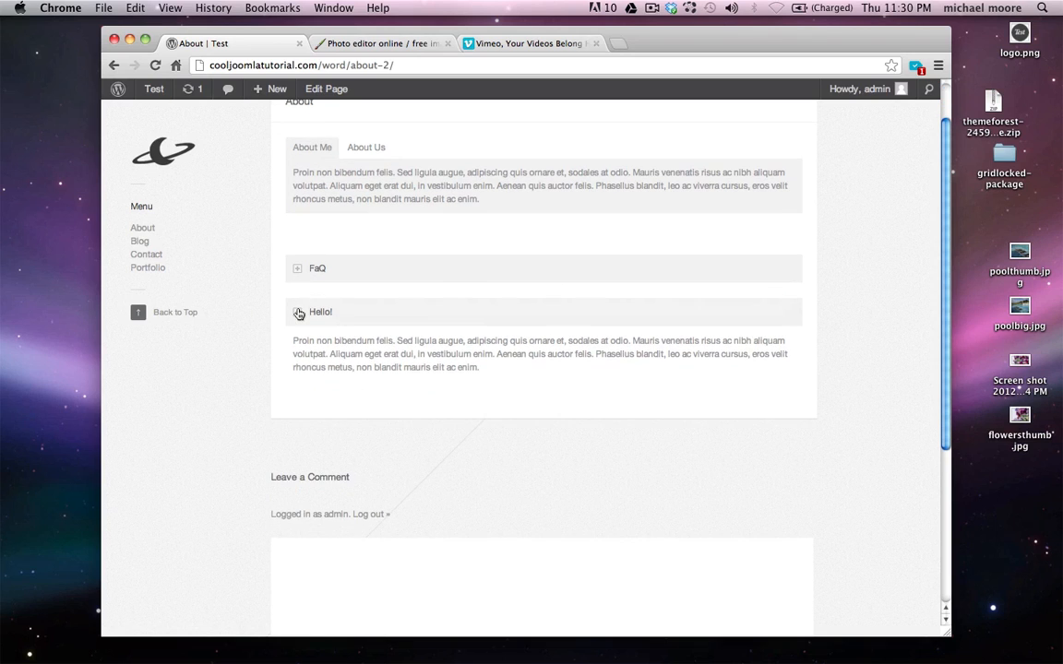
{"action": "left_click", "coordinate": [297, 313]}
{"action": "left_click", "coordinate": [298, 313]}
{"action": "left_click", "coordinate": [297, 269]}
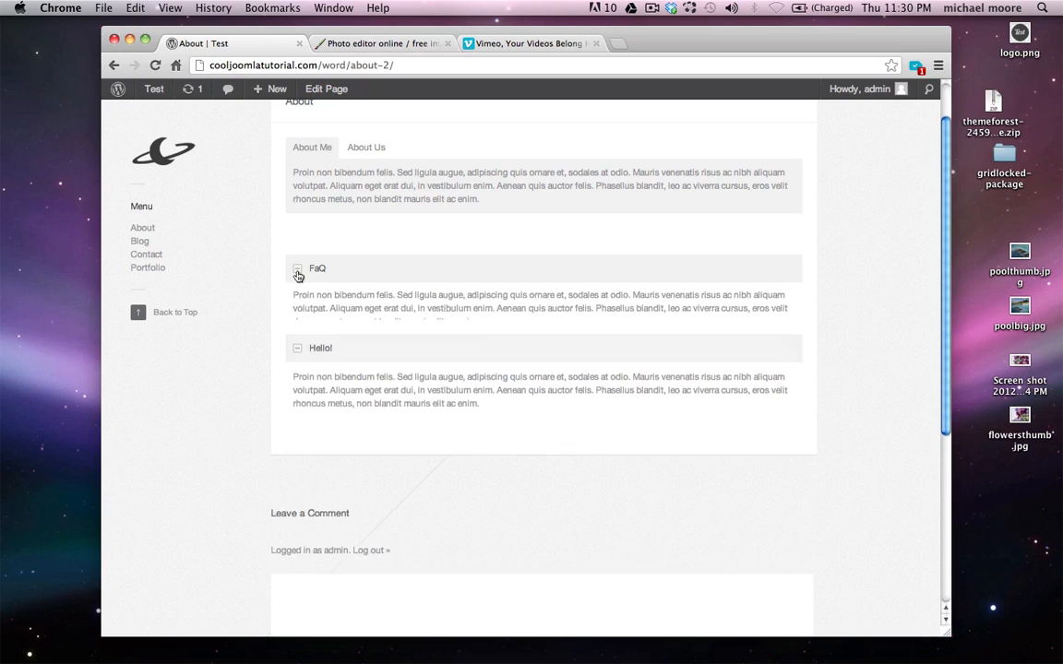
{"action": "left_click", "coordinate": [298, 313]}
{"action": "left_click", "coordinate": [299, 314]}
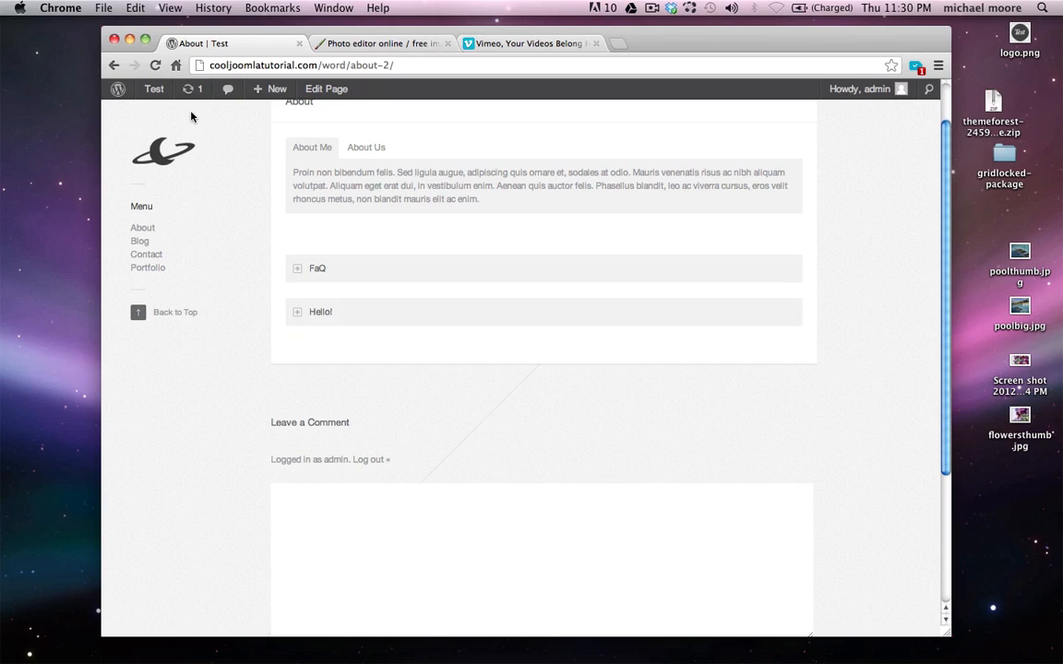
Return to the About page editor from the admin bar
{"action": "scroll", "coordinate": [170, 98], "scroll_direction": "up", "scroll_amount": 2}
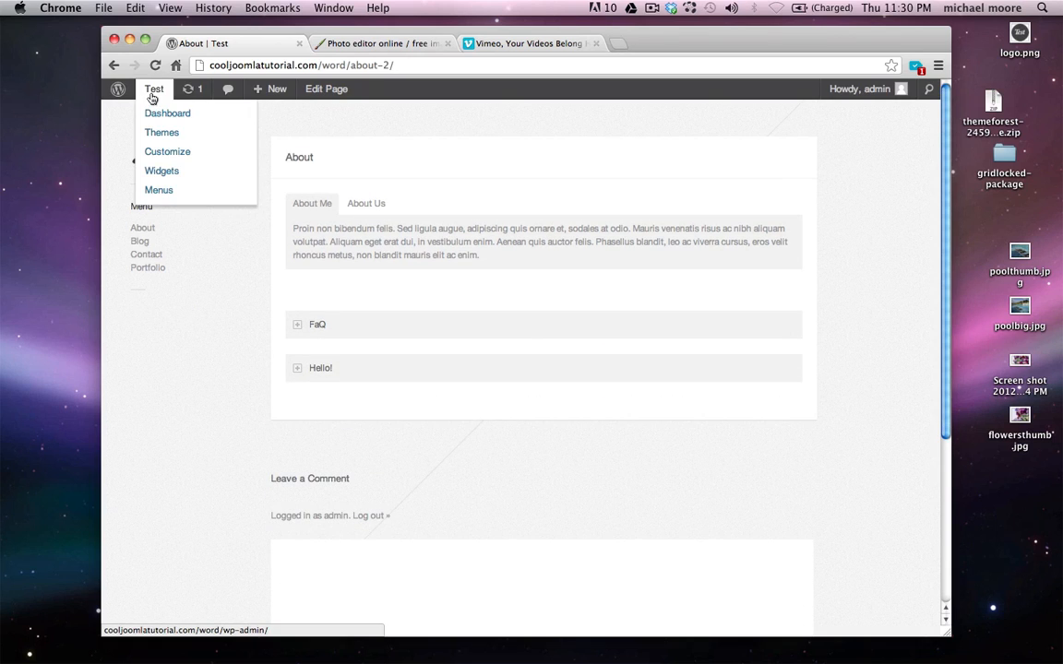
{"action": "left_click", "coordinate": [317, 90]}
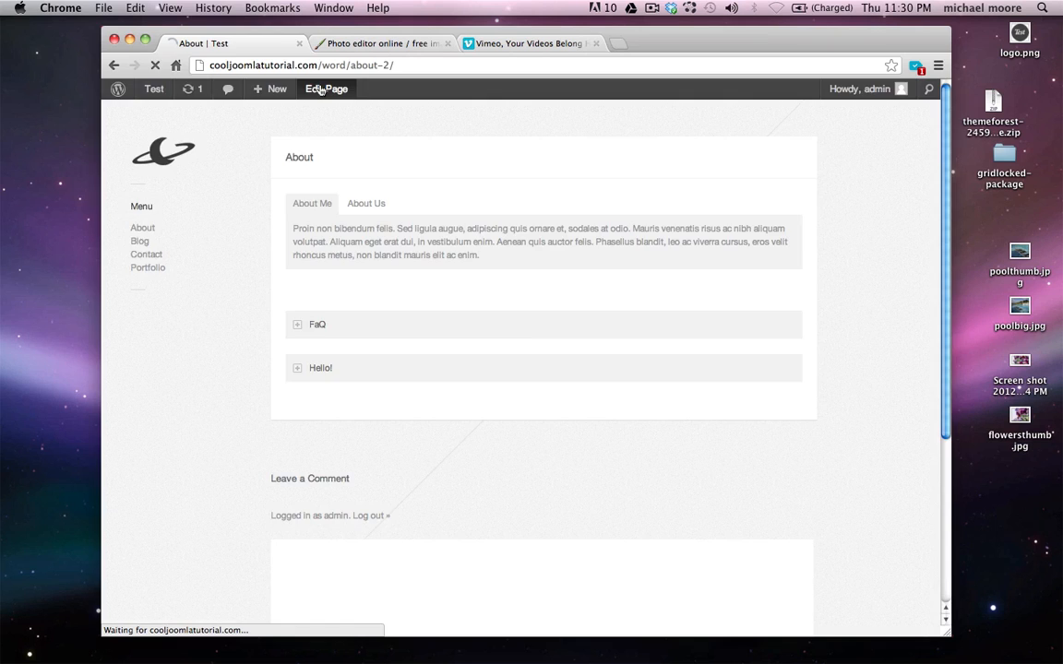
{"action": "scroll", "coordinate": [476, 276], "scroll_direction": "down", "scroll_amount": 2}
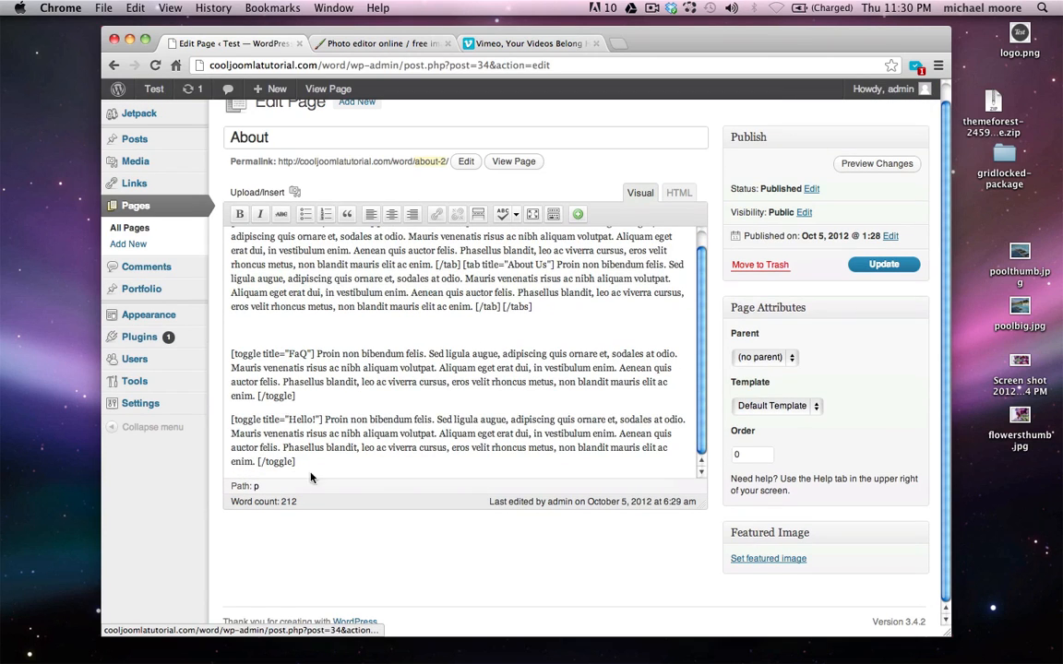
Insert an empty One Third columns shortcode and put the cursor between its tags
{"action": "scroll", "coordinate": [325, 465], "scroll_direction": "down", "scroll_amount": 2}
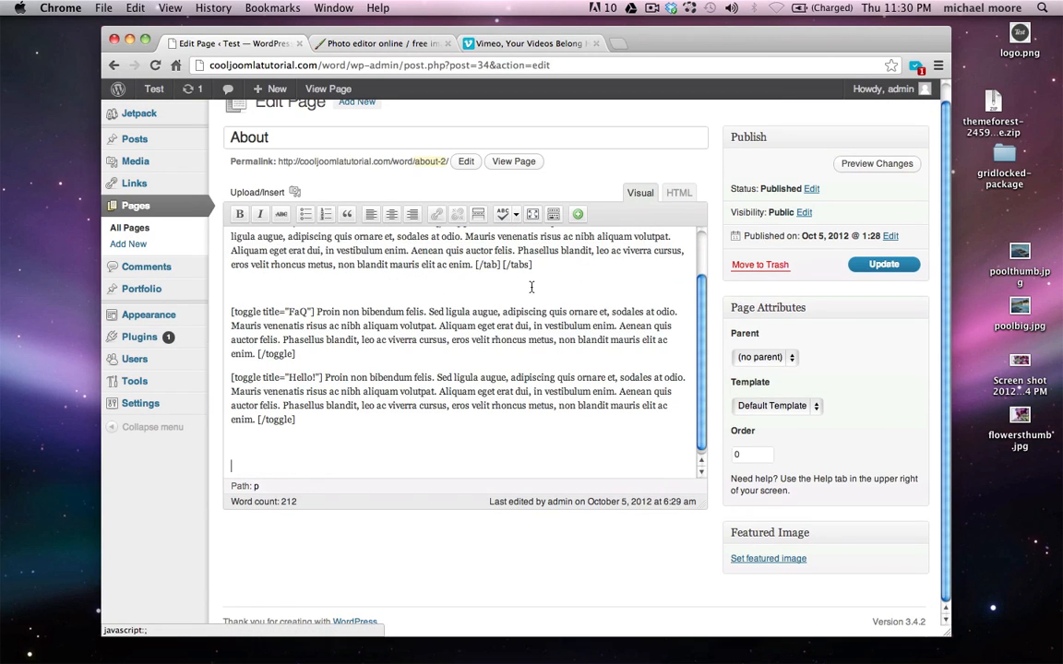
{"action": "left_click", "coordinate": [577, 215]}
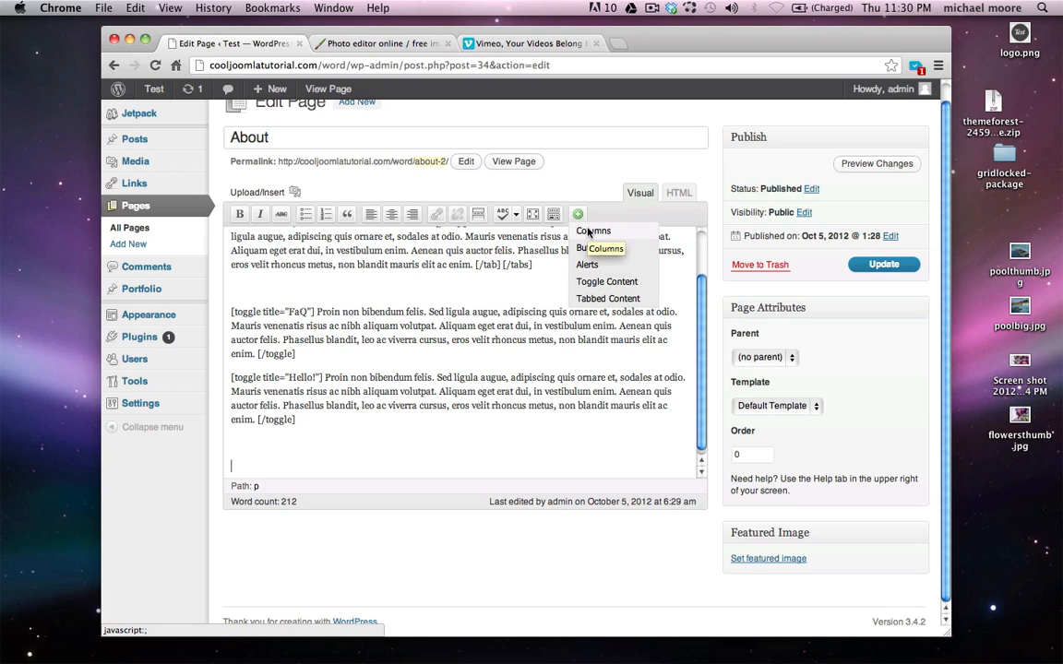
{"action": "left_click", "coordinate": [598, 246]}
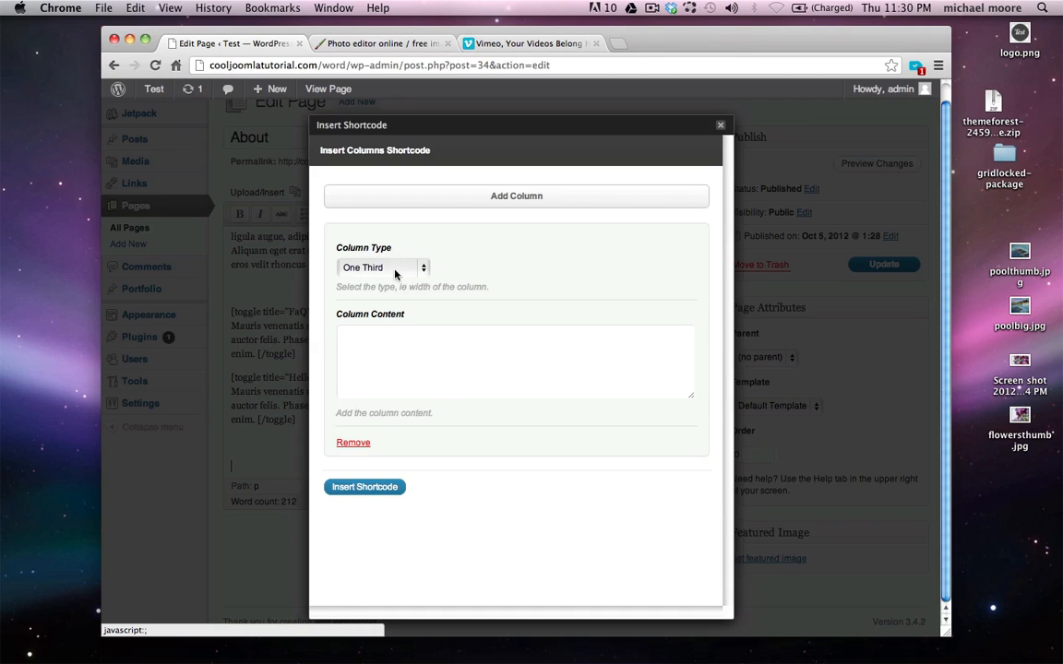
{"action": "left_click", "coordinate": [392, 351]}
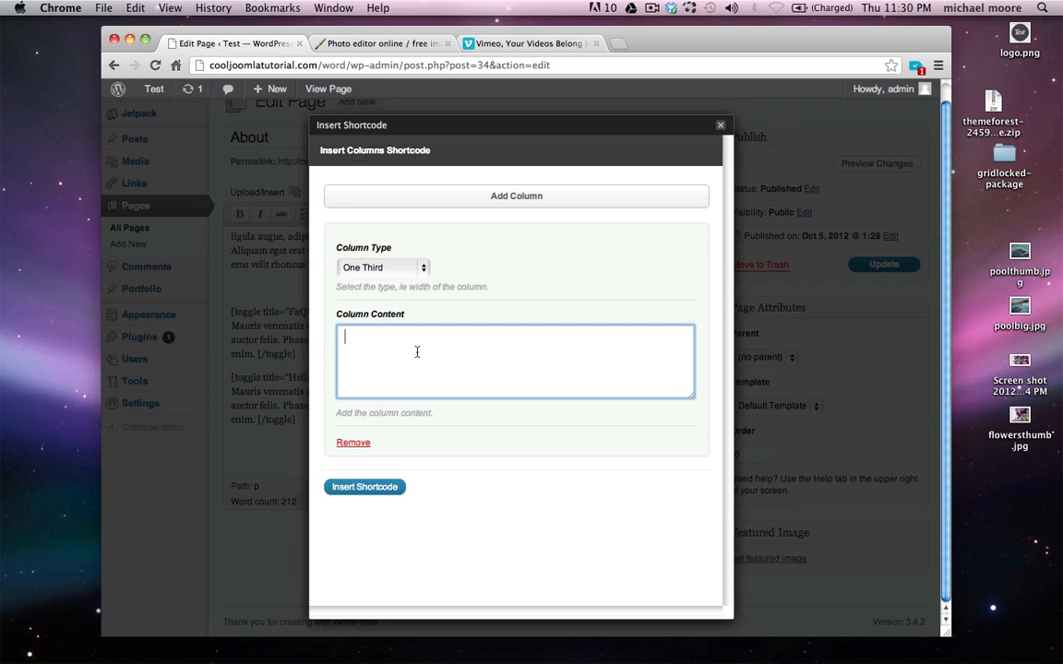
{"action": "left_click", "coordinate": [373, 486]}
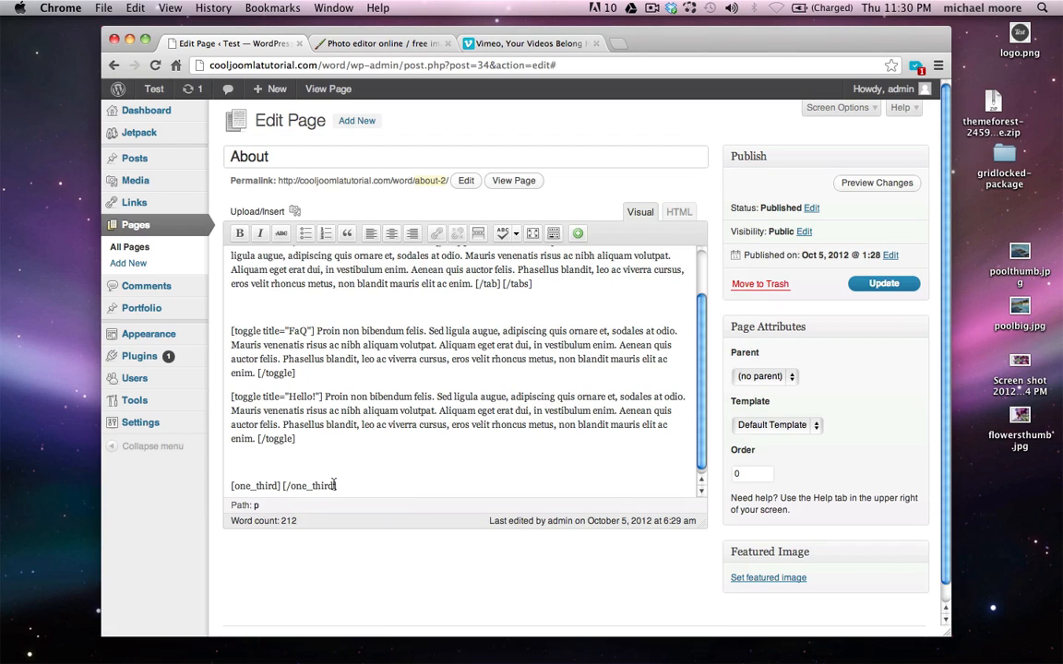
{"action": "left_click_drag", "start_coordinate": [333, 487], "coordinate": [280, 486]}
{"action": "left_click", "coordinate": [298, 486]}
{"action": "scroll", "coordinate": [320, 484], "scroll_direction": "down", "scroll_amount": 1}
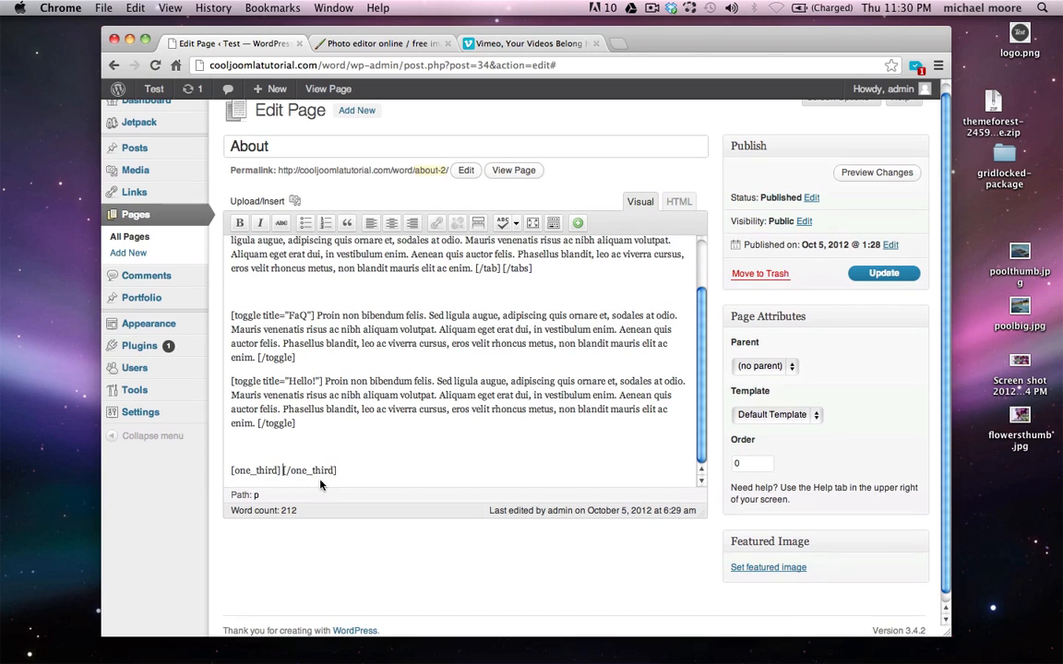
Upload face1.jpg and insert it into the one-third column
{"action": "left_click", "coordinate": [294, 202]}
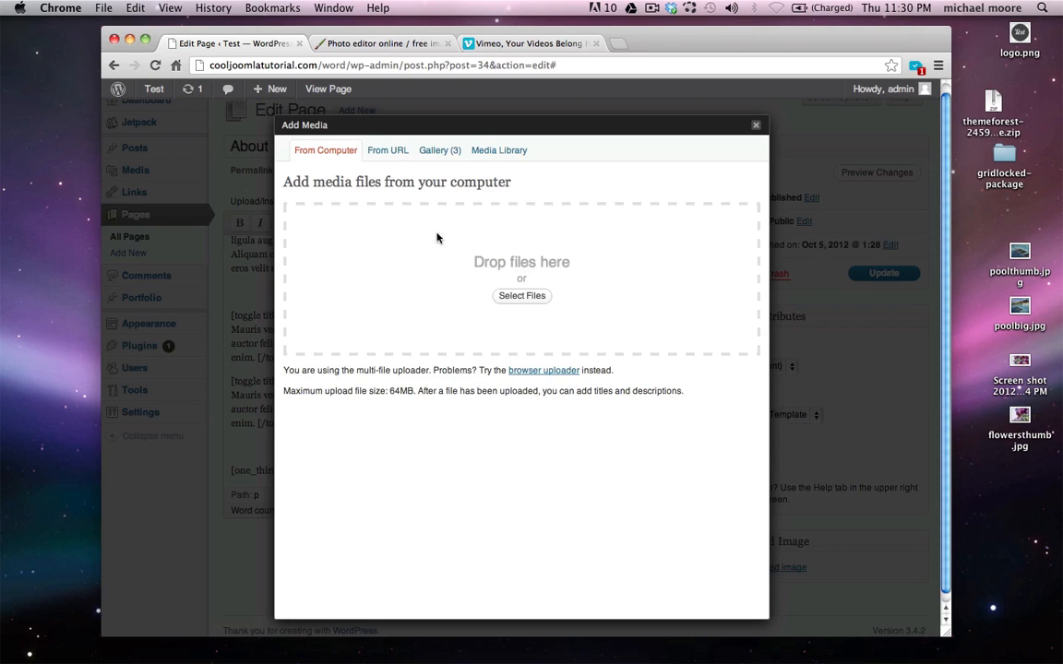
{"action": "left_click", "coordinate": [519, 296]}
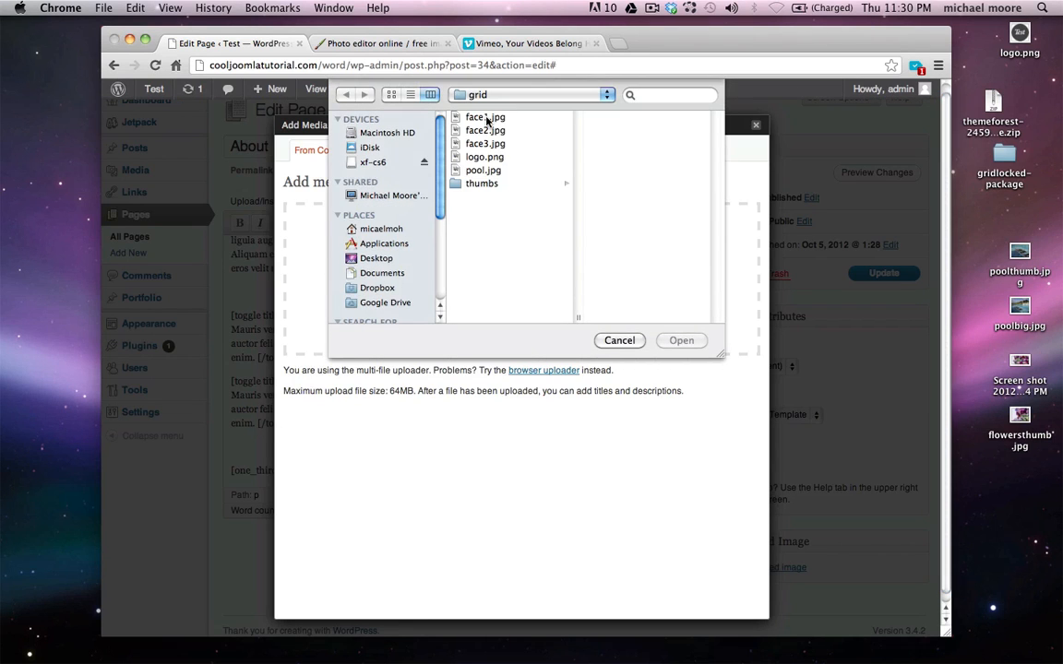
{"action": "left_click", "coordinate": [484, 117]}
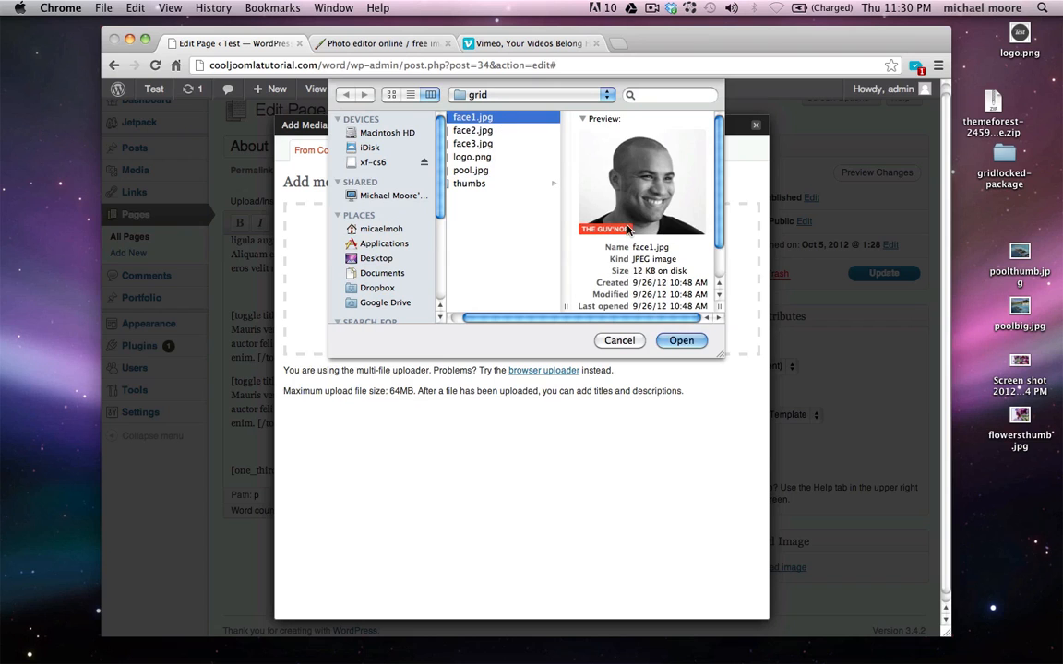
{"action": "left_click", "coordinate": [681, 339]}
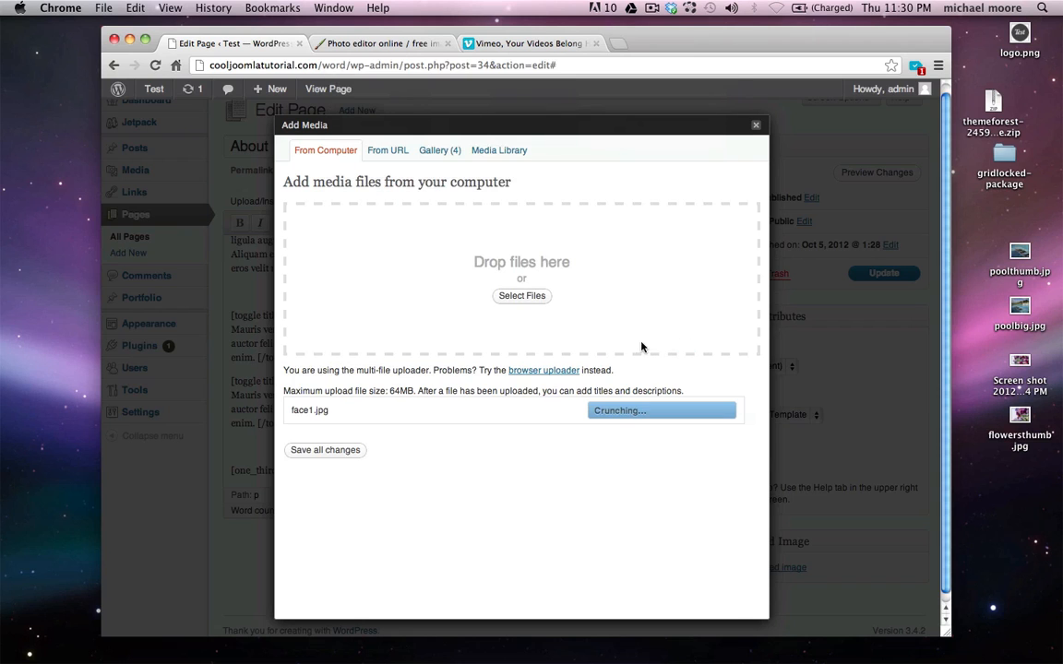
{"action": "scroll", "coordinate": [620, 352], "scroll_direction": "down", "scroll_amount": 5}
{"action": "scroll", "coordinate": [620, 352], "scroll_direction": "down", "scroll_amount": 3}
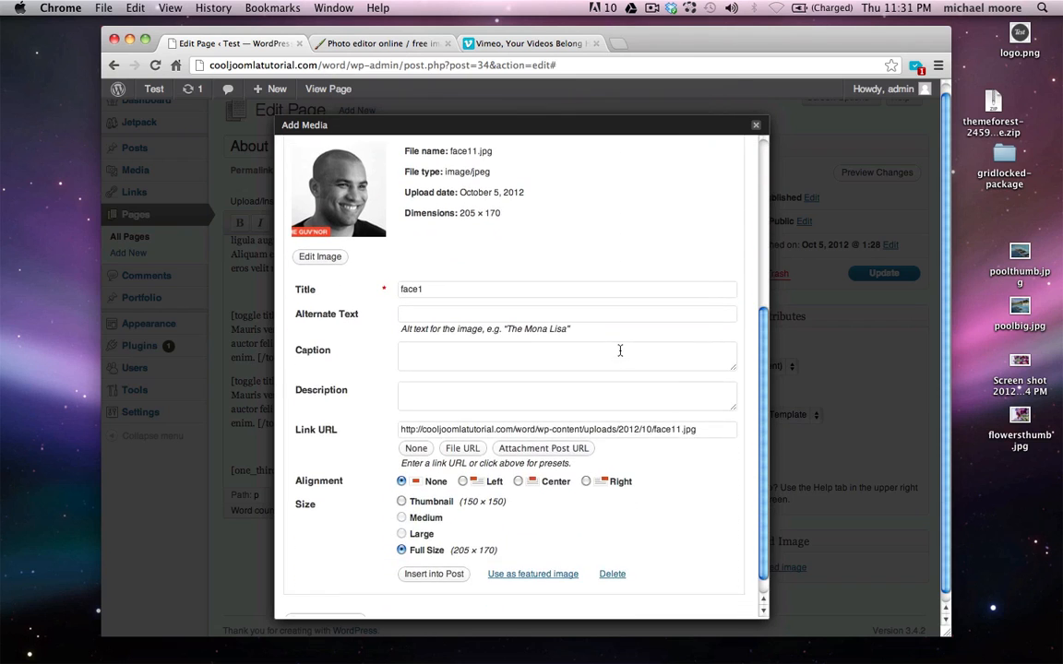
{"action": "left_click", "coordinate": [434, 555]}
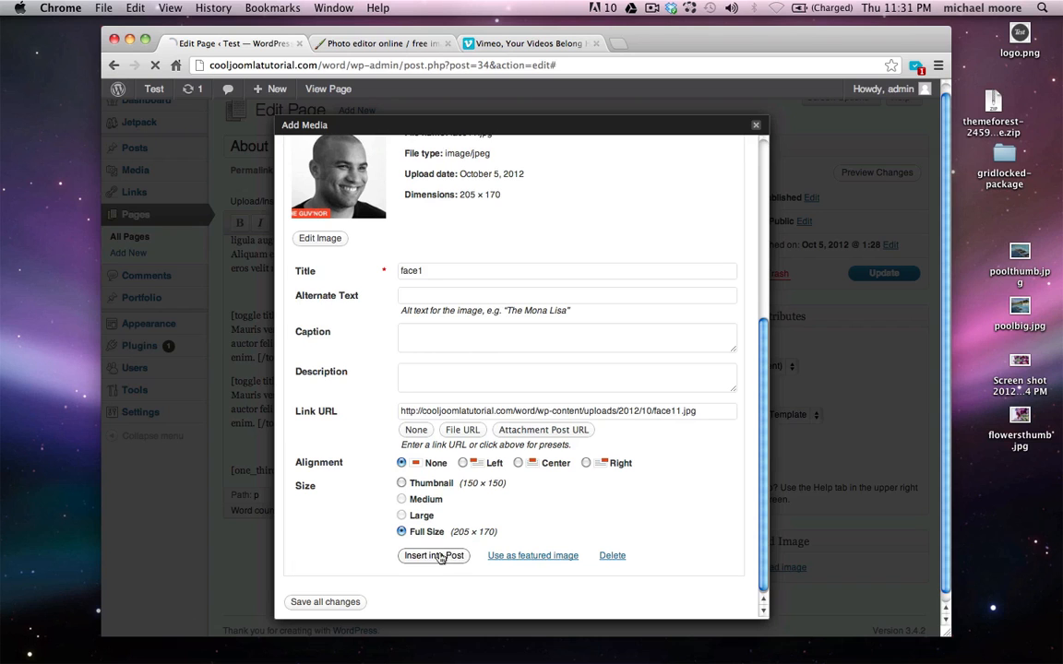
Start a new line after the closing [/one_third] tag
{"action": "scroll", "coordinate": [512, 472], "scroll_direction": "down", "scroll_amount": 1}
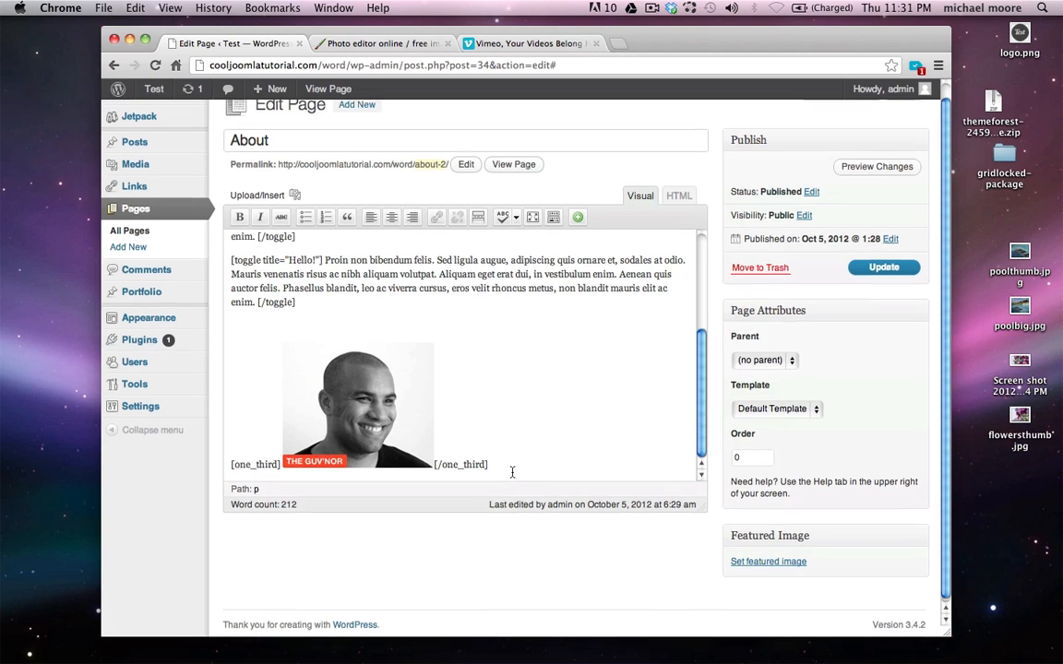
{"action": "left_click", "coordinate": [509, 460]}
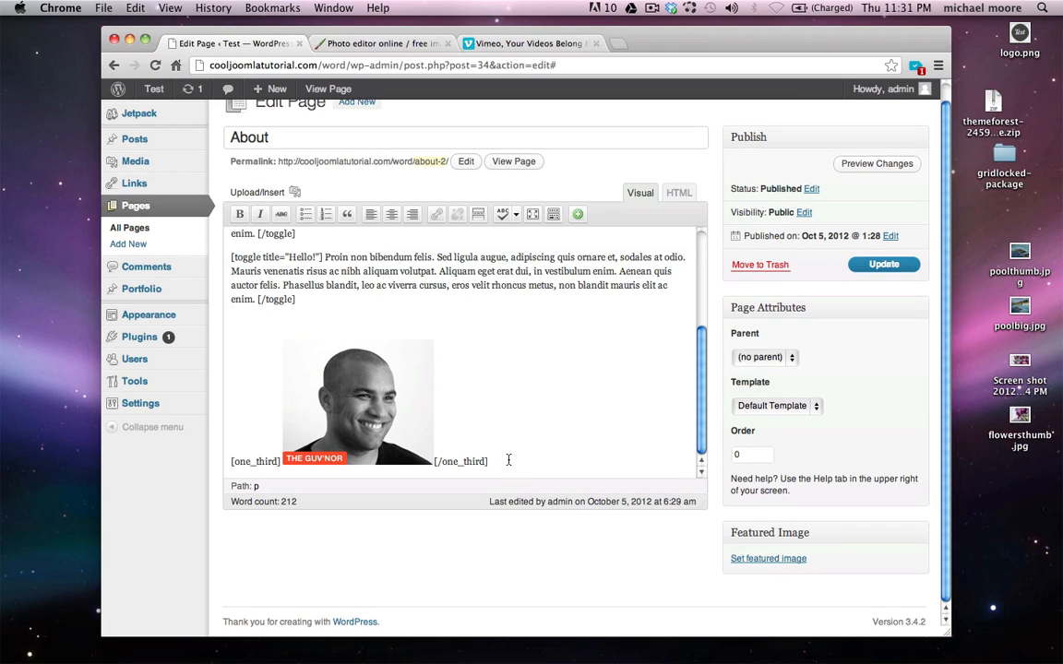
{"action": "key", "text": "Return"}
Insert a second One Third columns shortcode
{"action": "left_click", "coordinate": [577, 214]}
{"action": "left_click", "coordinate": [593, 235]}
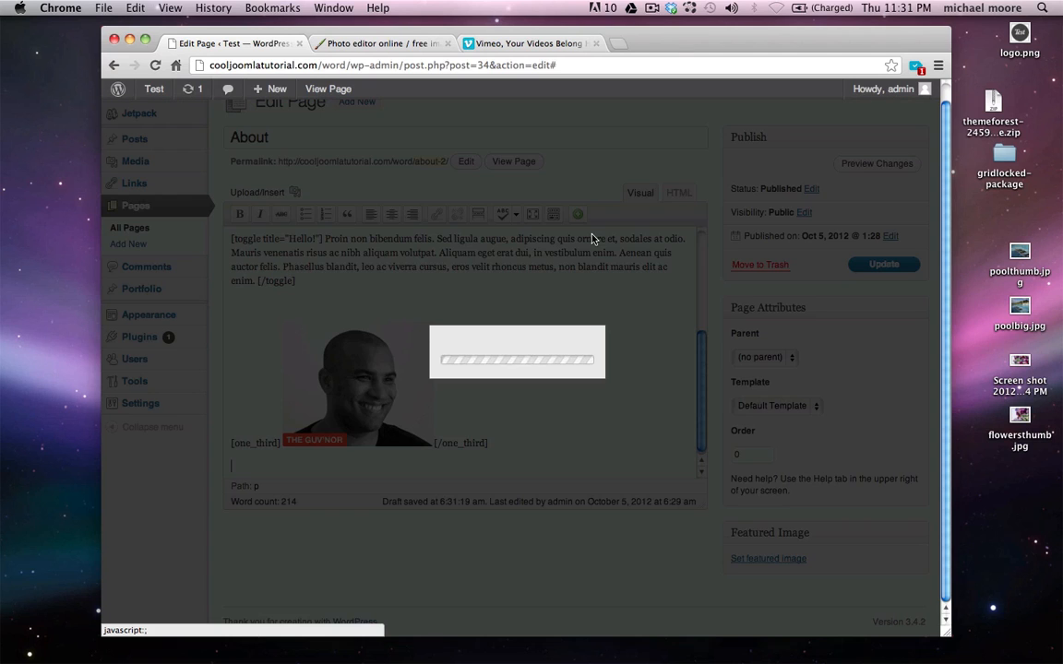
{"action": "left_click", "coordinate": [406, 268]}
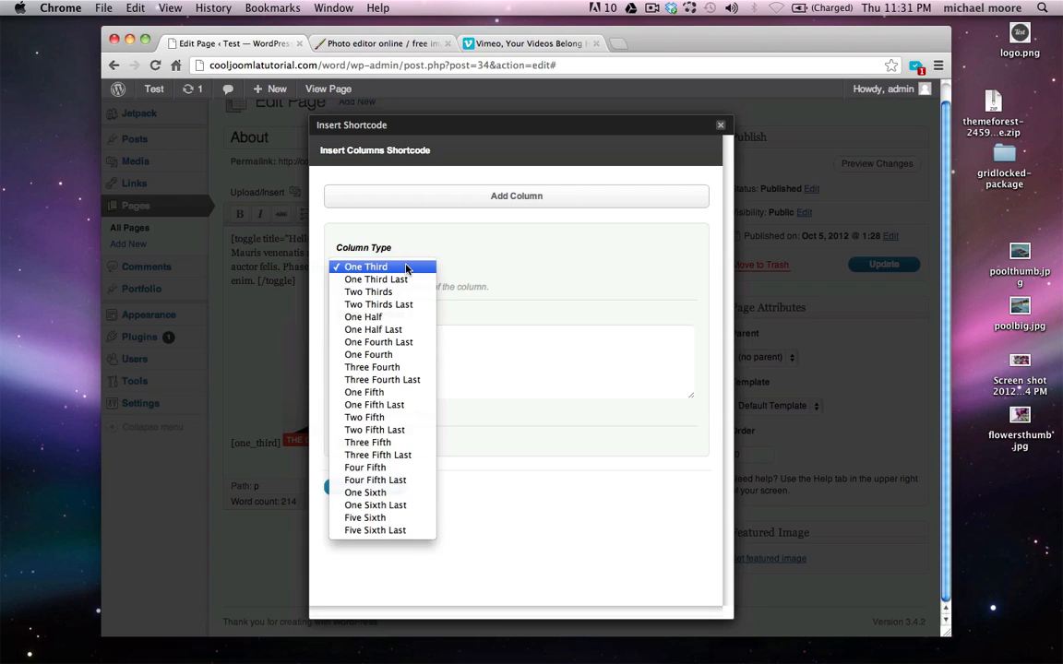
{"action": "left_click", "coordinate": [406, 267]}
{"action": "left_click", "coordinate": [367, 487]}
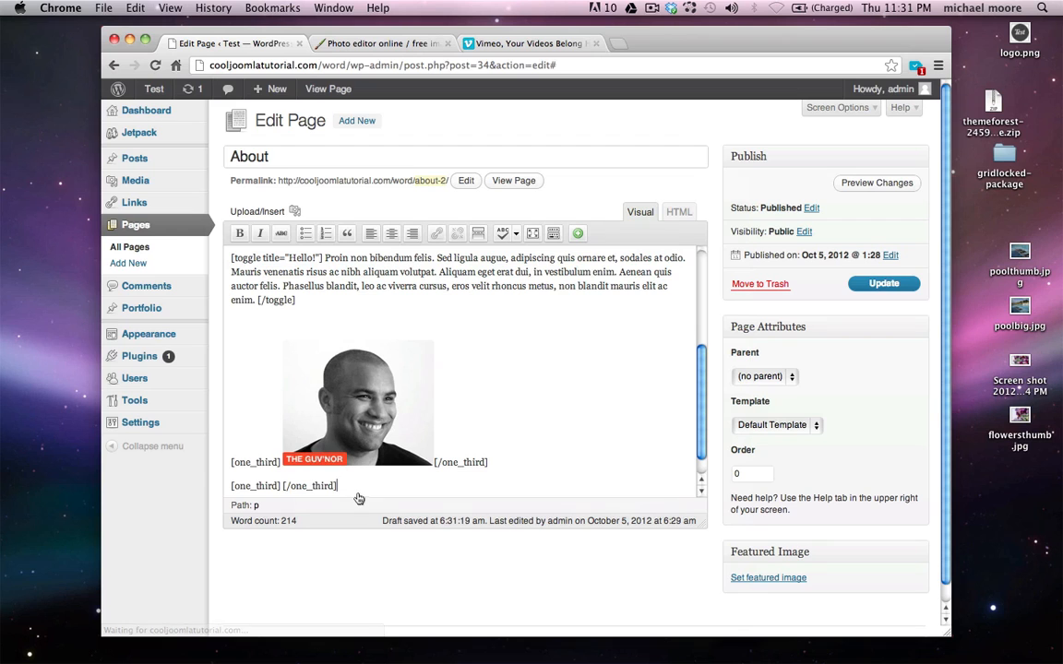
Upload face2.jpg into the second column and start a new line below it
{"action": "left_click", "coordinate": [294, 212]}
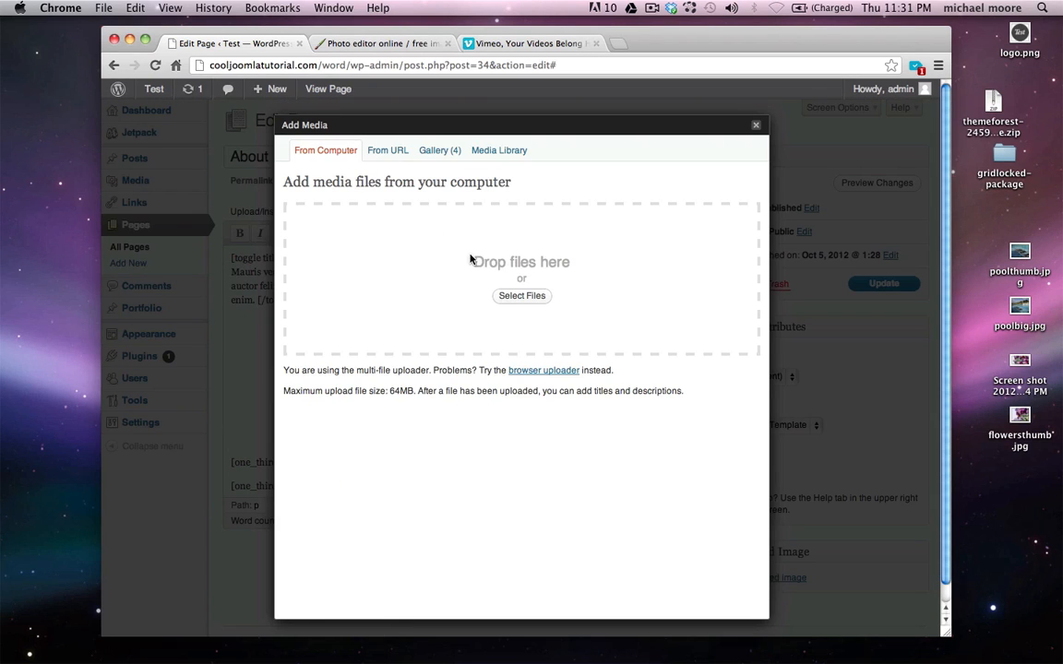
{"action": "left_click", "coordinate": [521, 295]}
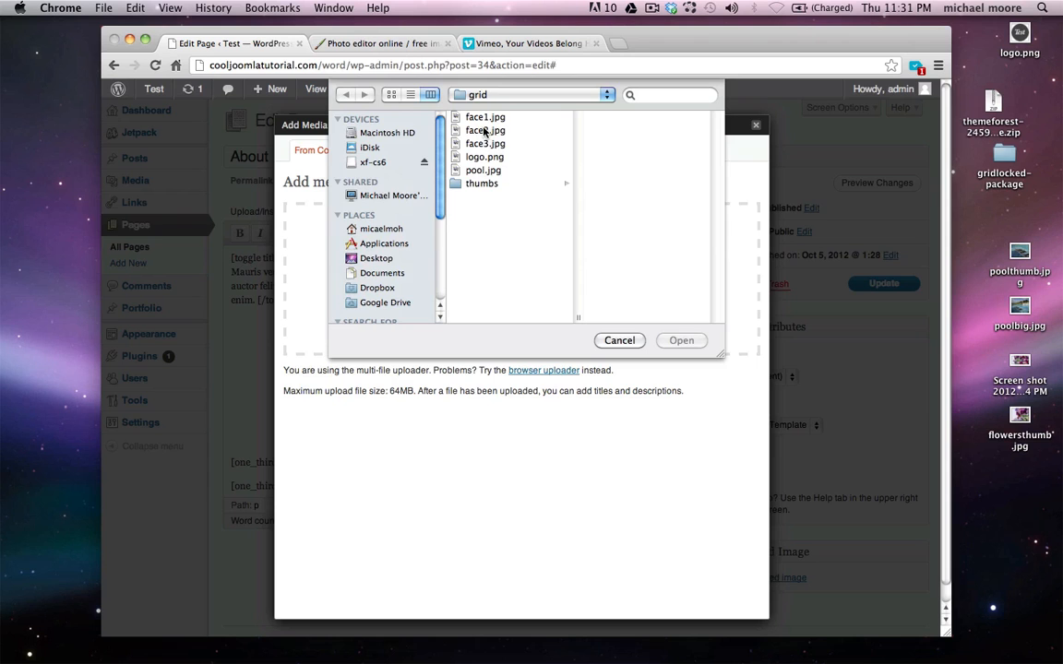
{"action": "left_click", "coordinate": [487, 130]}
{"action": "left_click", "coordinate": [682, 341]}
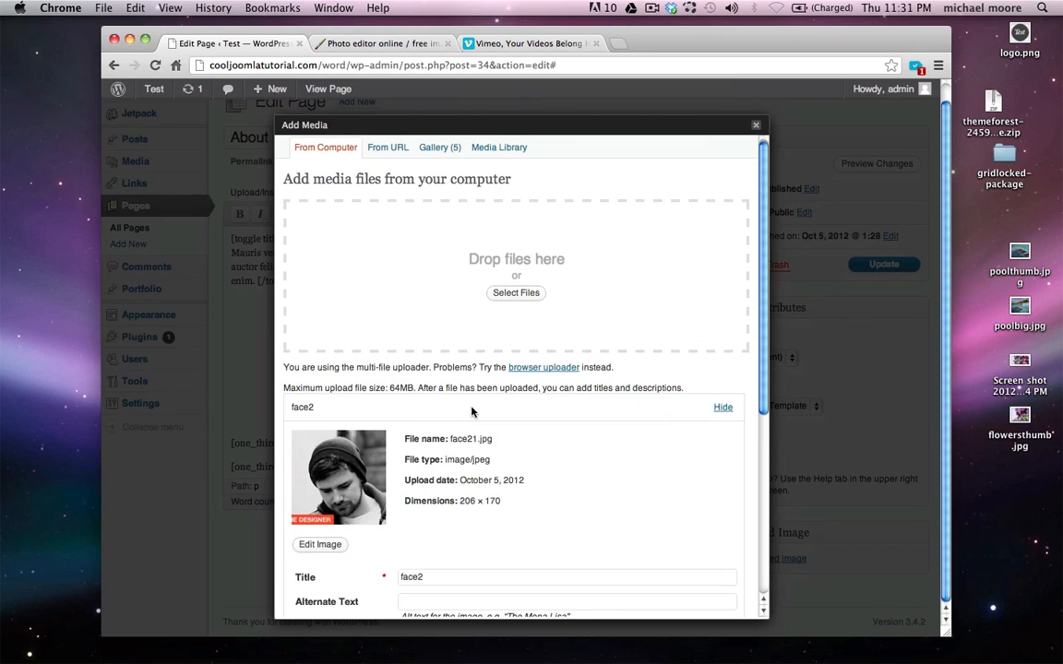
{"action": "scroll", "coordinate": [456, 480], "scroll_direction": "down", "scroll_amount": 5}
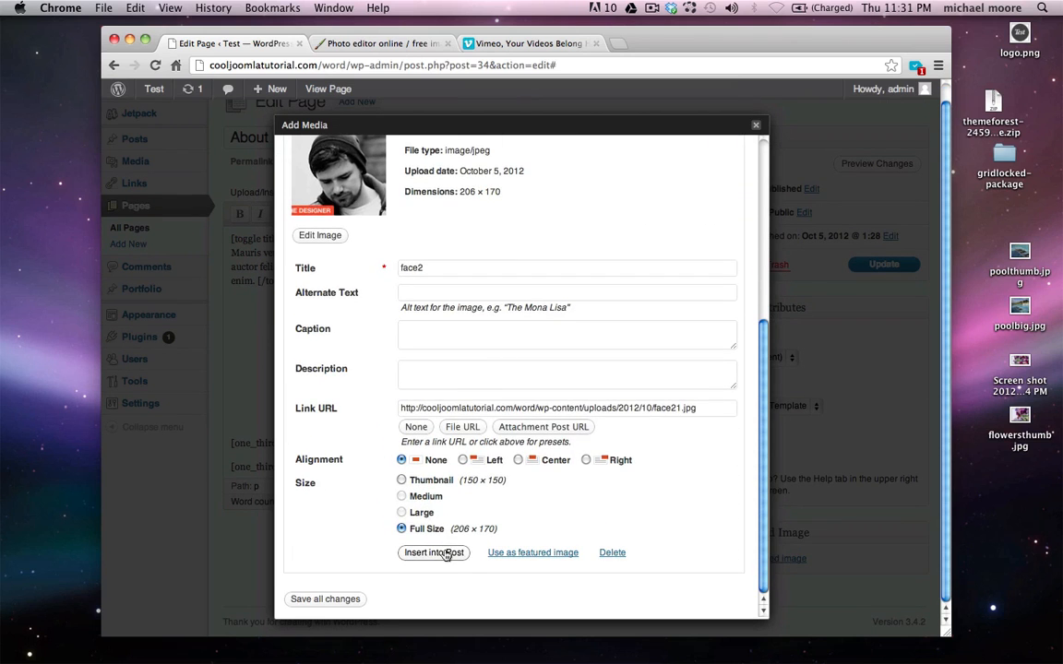
{"action": "left_click", "coordinate": [434, 553]}
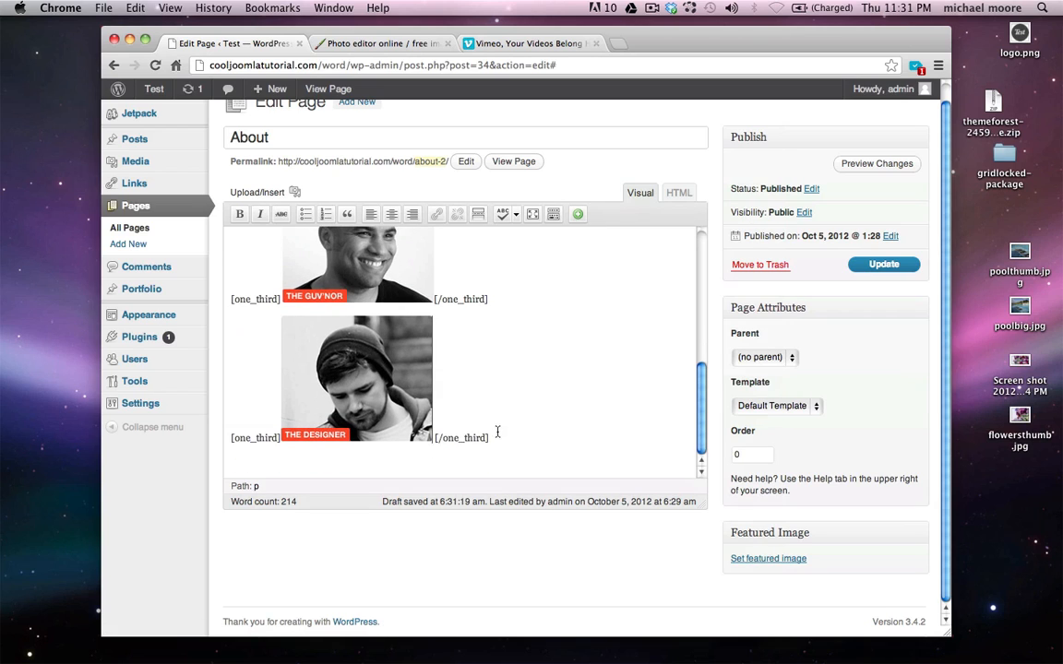
{"action": "key", "text": "Return"}
{"action": "left_click", "coordinate": [577, 215]}
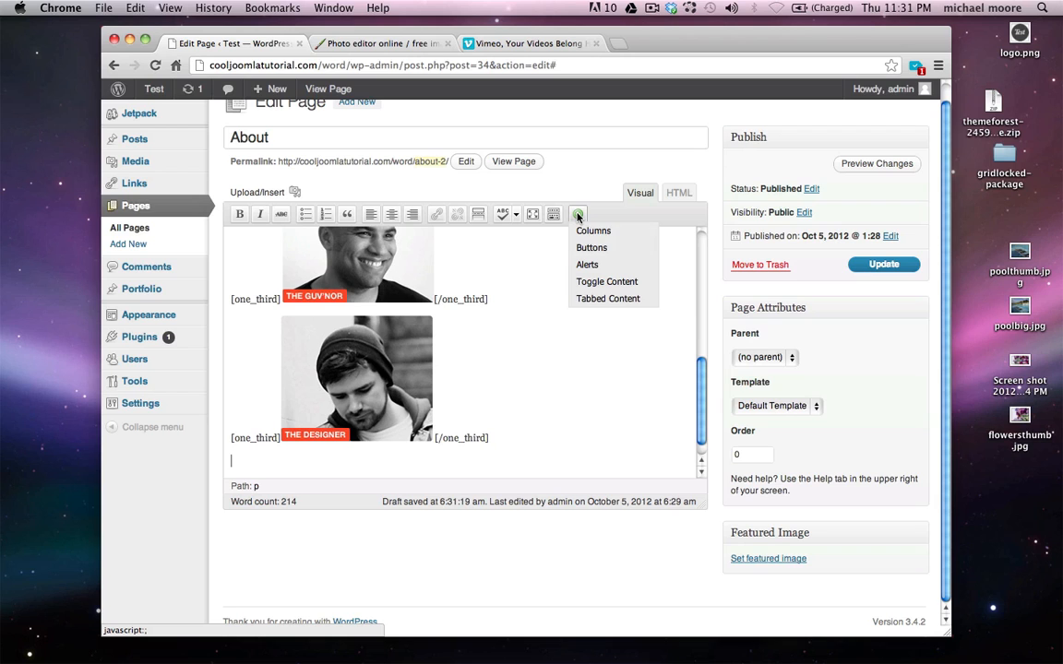
Insert a One Third Last columns shortcode as the final column
{"action": "left_click", "coordinate": [585, 230]}
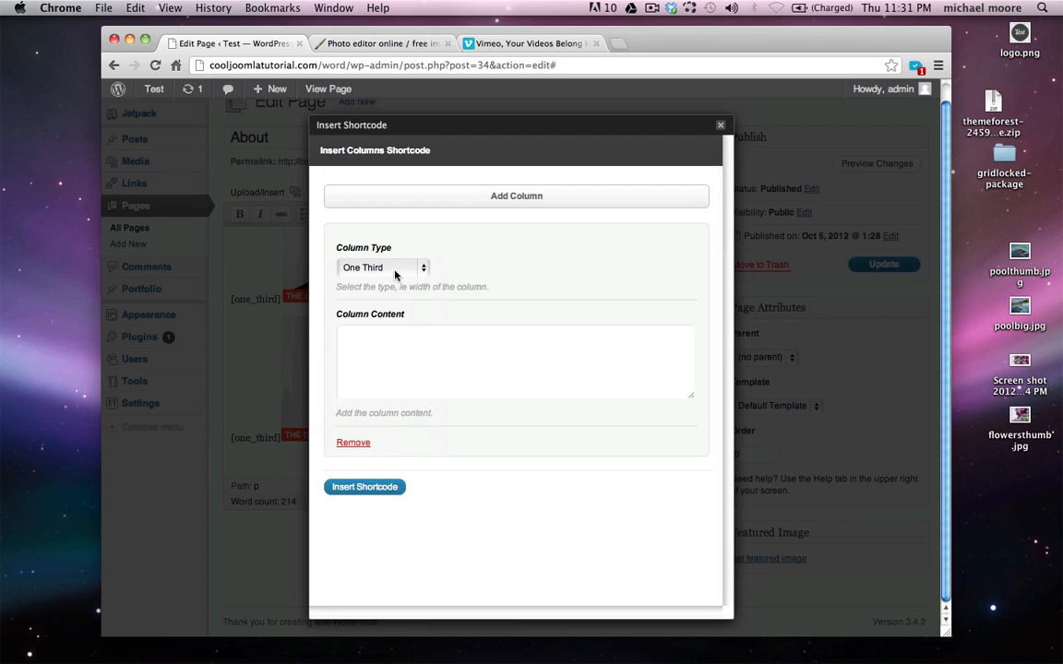
{"action": "left_click", "coordinate": [425, 267]}
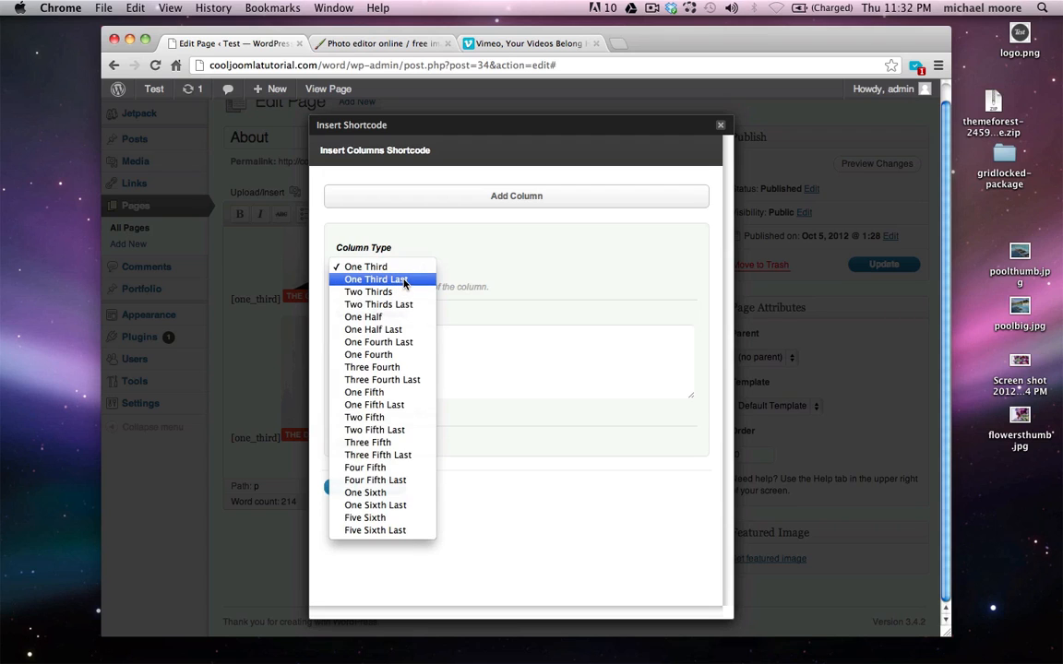
{"action": "left_click", "coordinate": [403, 280]}
{"action": "left_click", "coordinate": [374, 488]}
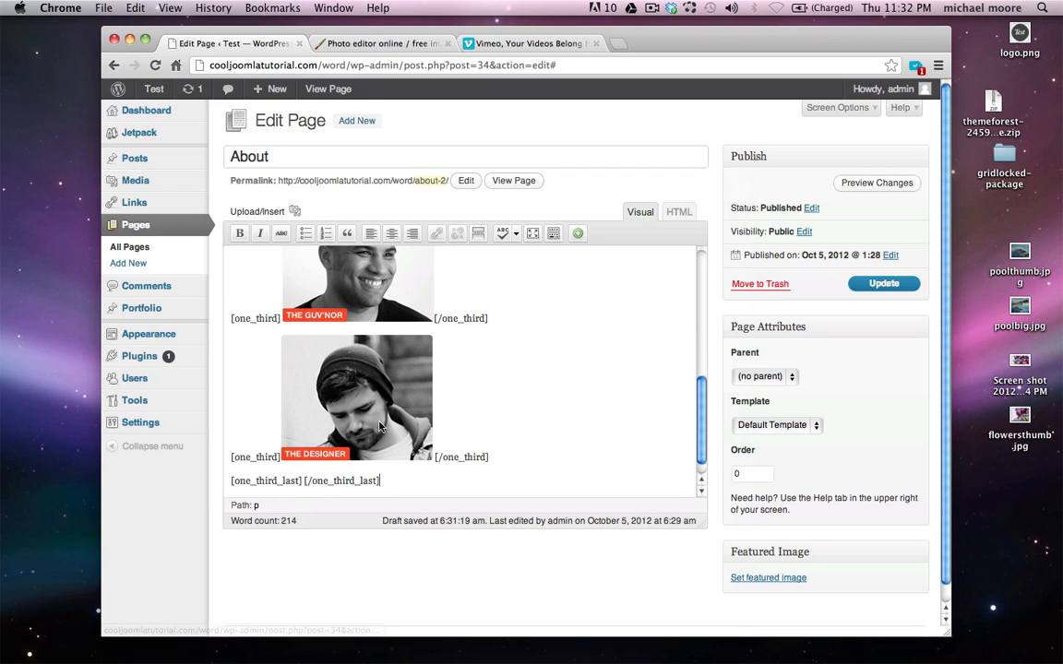
{"action": "scroll", "coordinate": [364, 432], "scroll_direction": "down", "scroll_amount": 2}
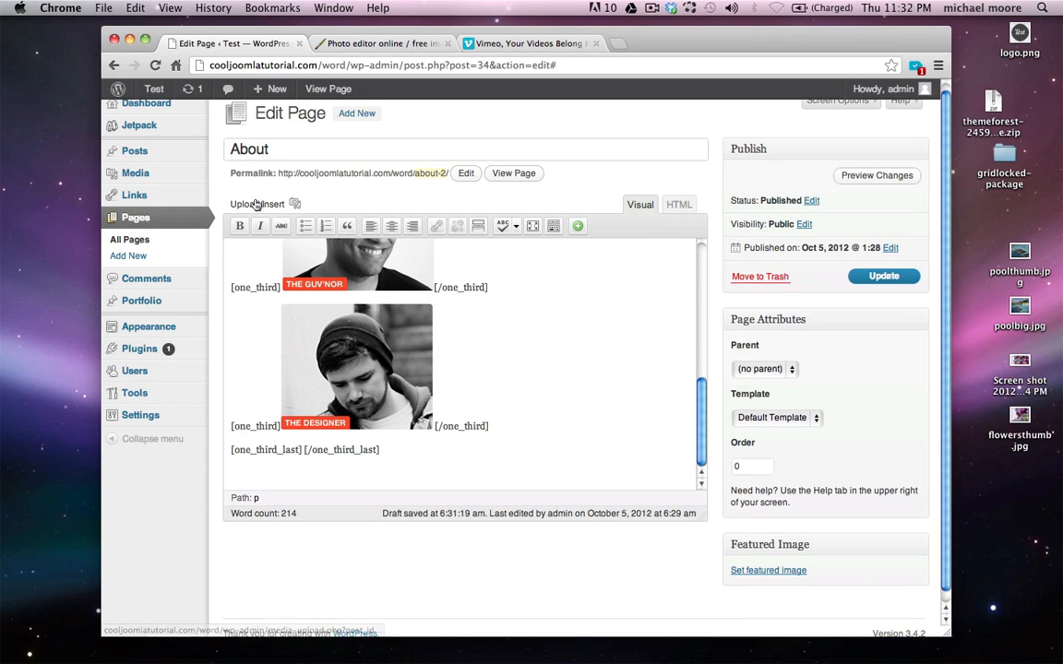
Upload face3.jpg and insert it at full size into the last column
{"action": "left_click", "coordinate": [293, 204]}
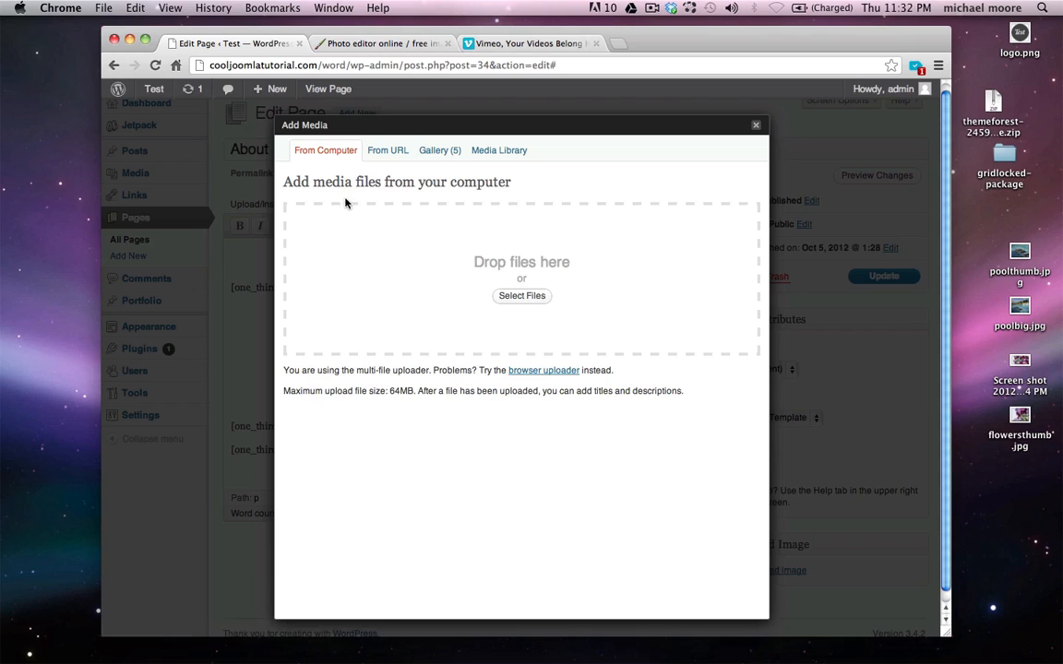
{"action": "left_click", "coordinate": [521, 295]}
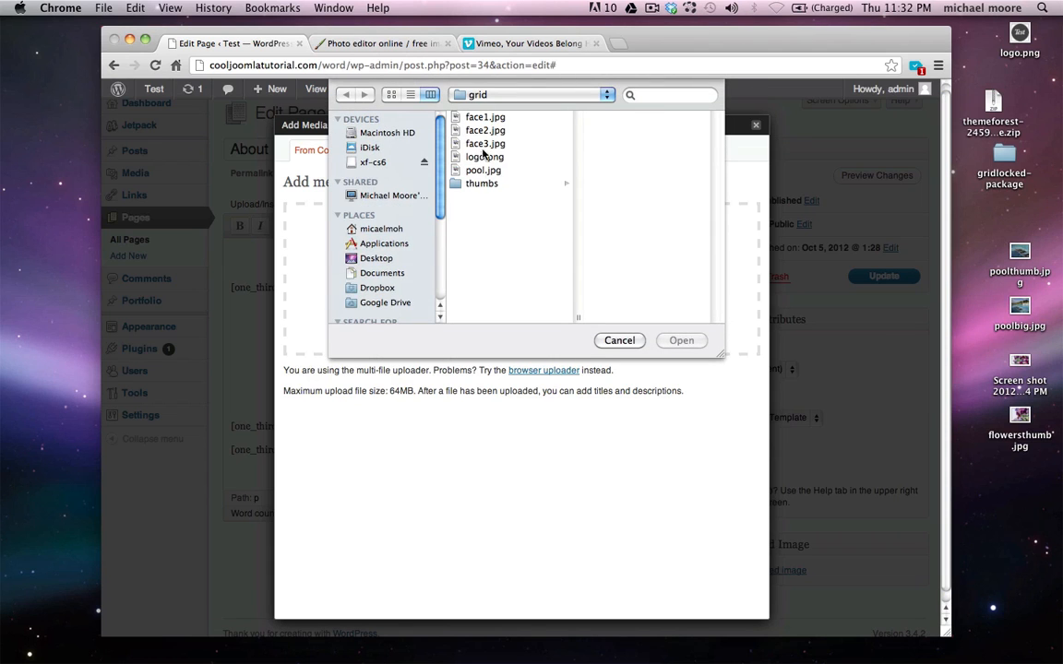
{"action": "double_click", "coordinate": [480, 146]}
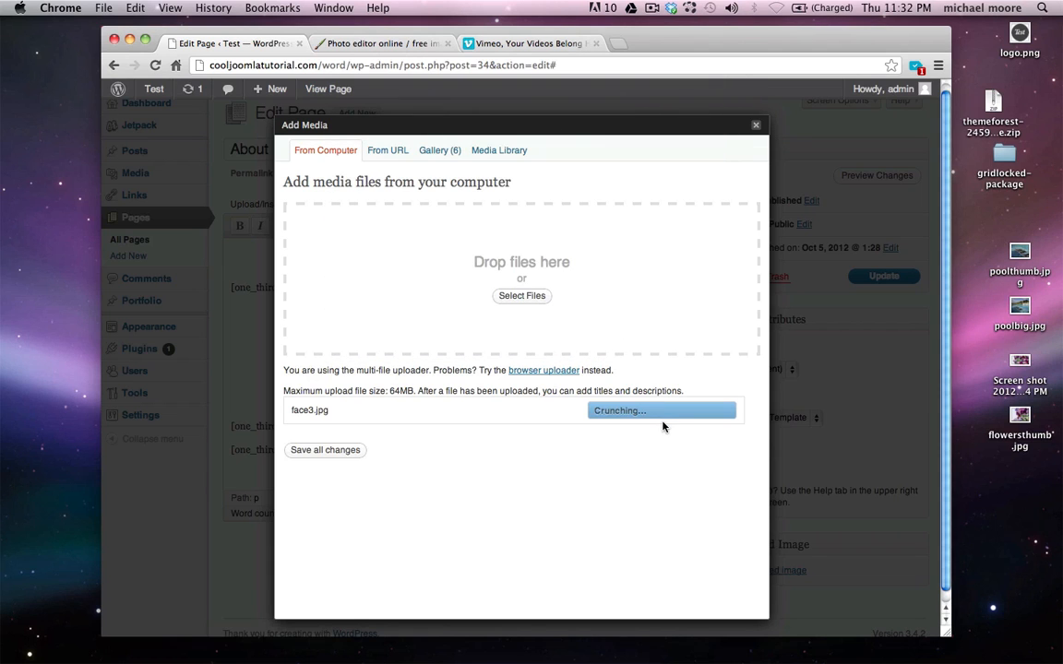
{"action": "scroll", "coordinate": [662, 426], "scroll_direction": "down", "scroll_amount": 5}
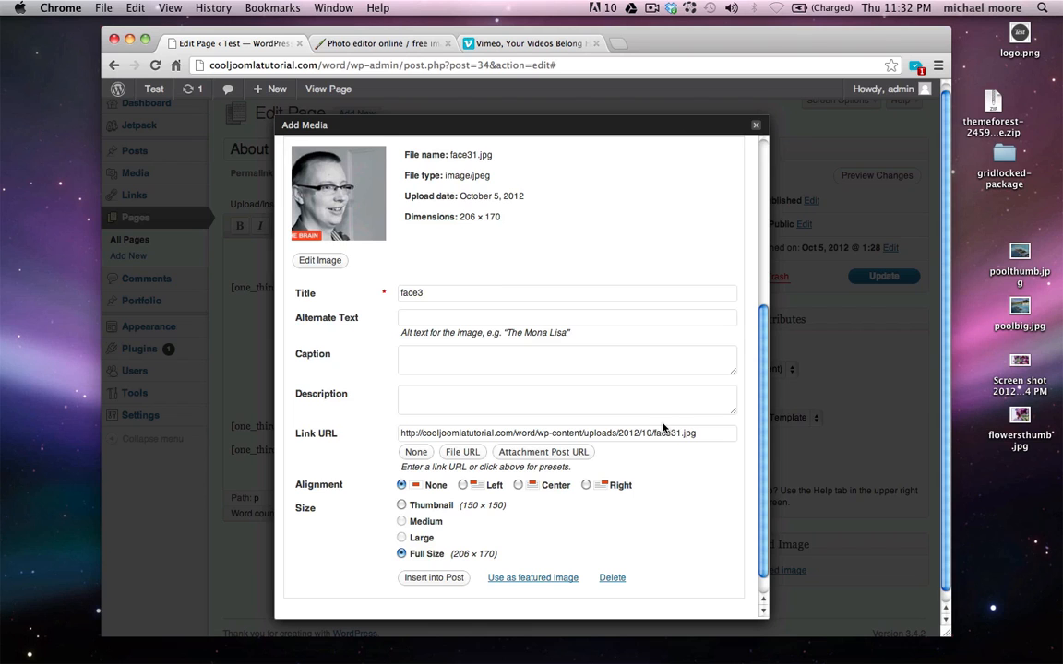
{"action": "left_click", "coordinate": [434, 579]}
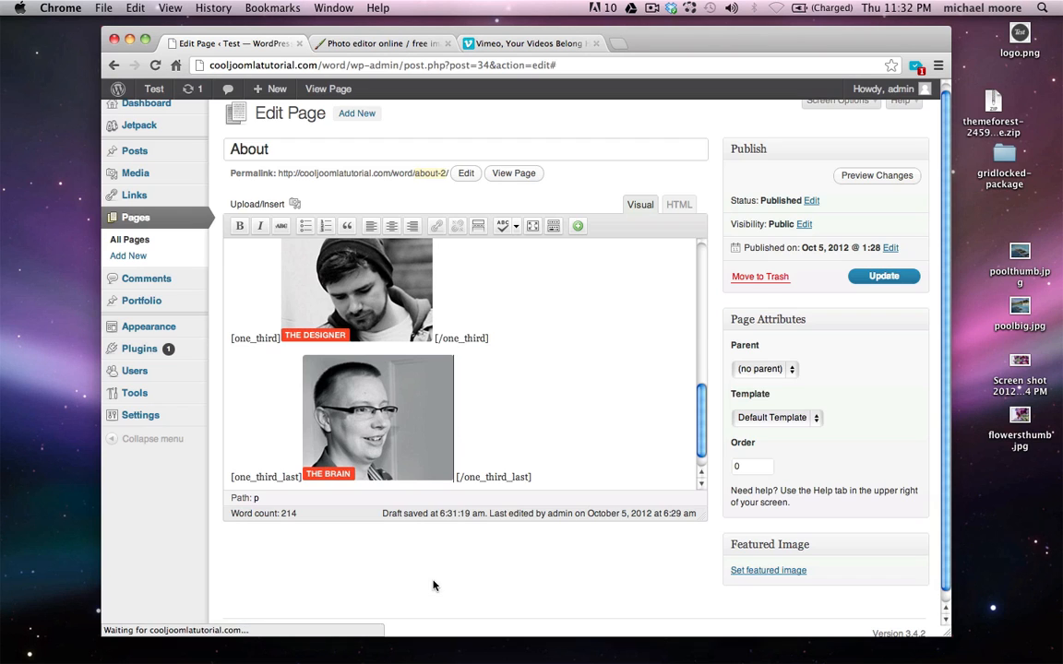
Update the About page, view it live to check the three portraits, then return to editing
{"action": "left_click", "coordinate": [888, 277]}
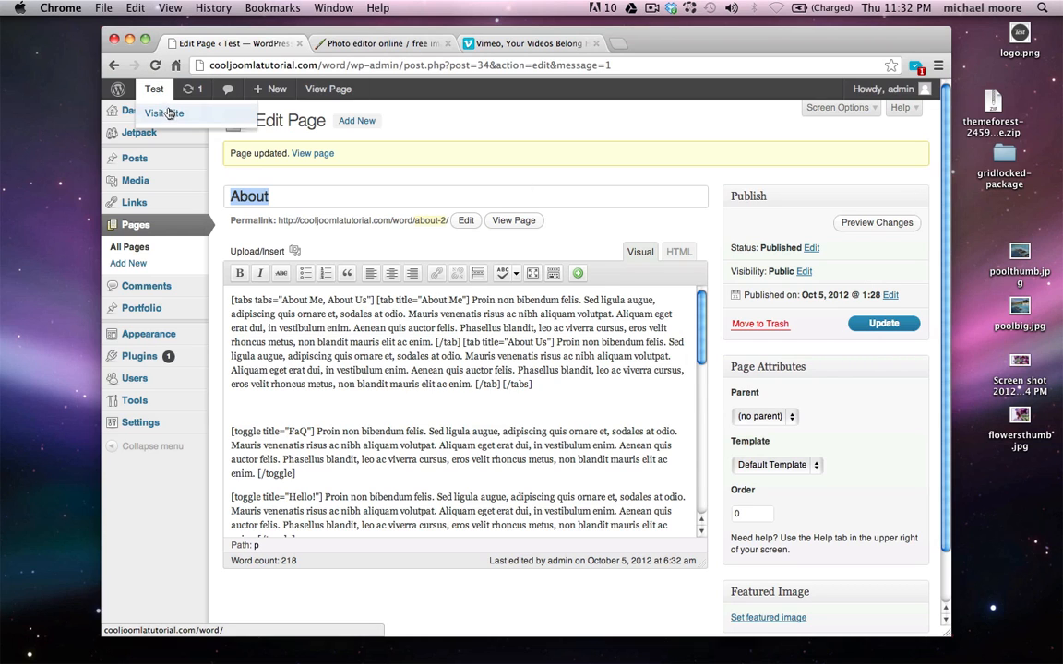
{"action": "left_click", "coordinate": [167, 113]}
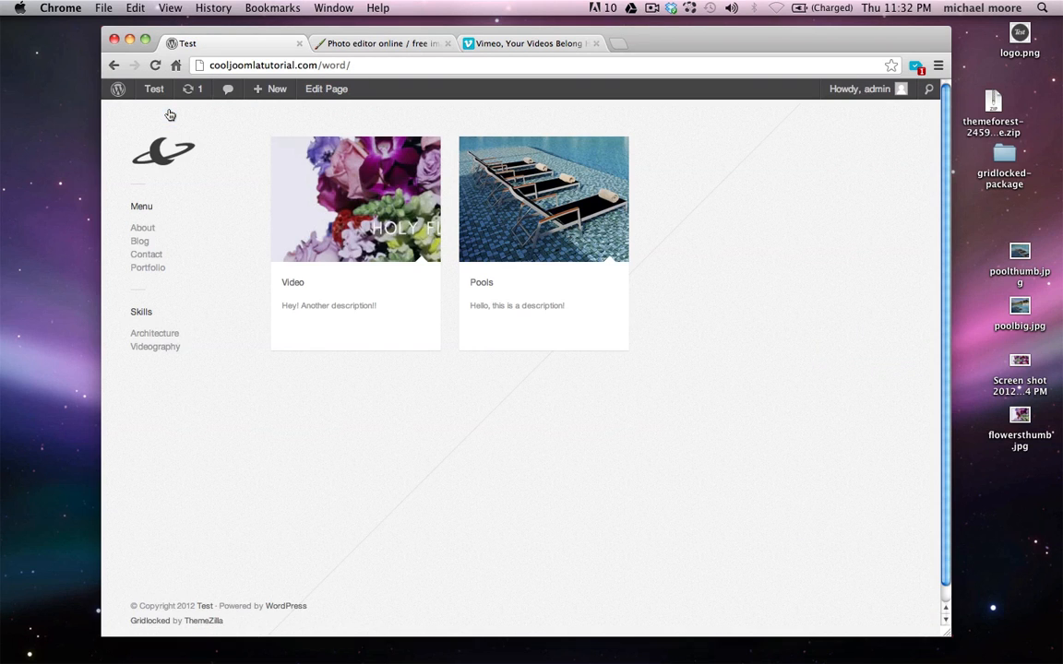
{"action": "left_click", "coordinate": [146, 232]}
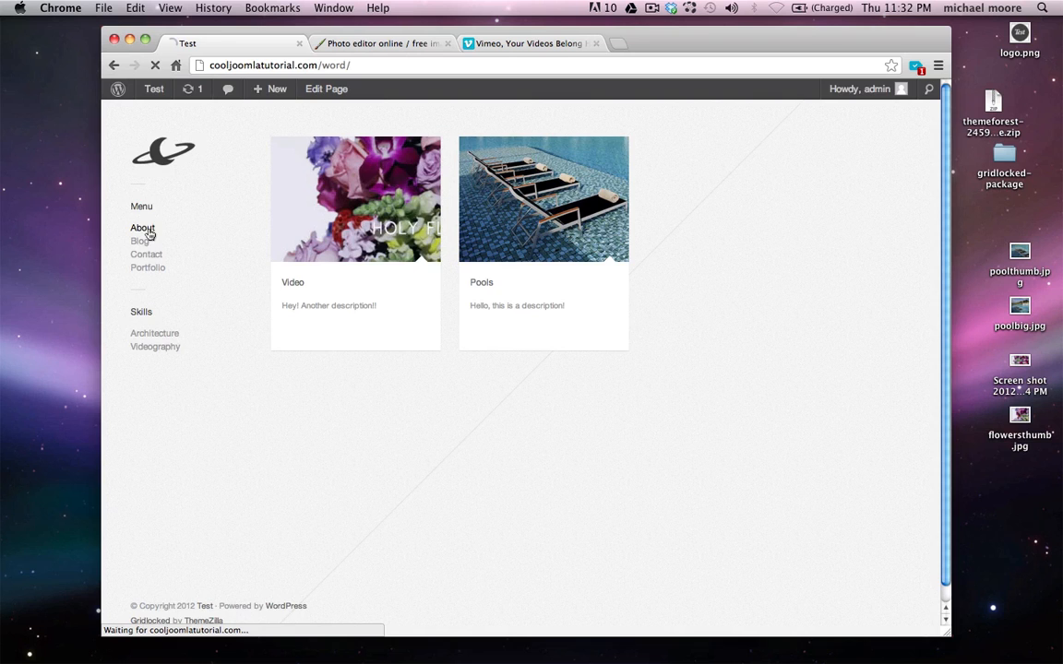
{"action": "scroll", "coordinate": [363, 241], "scroll_direction": "down", "scroll_amount": 5}
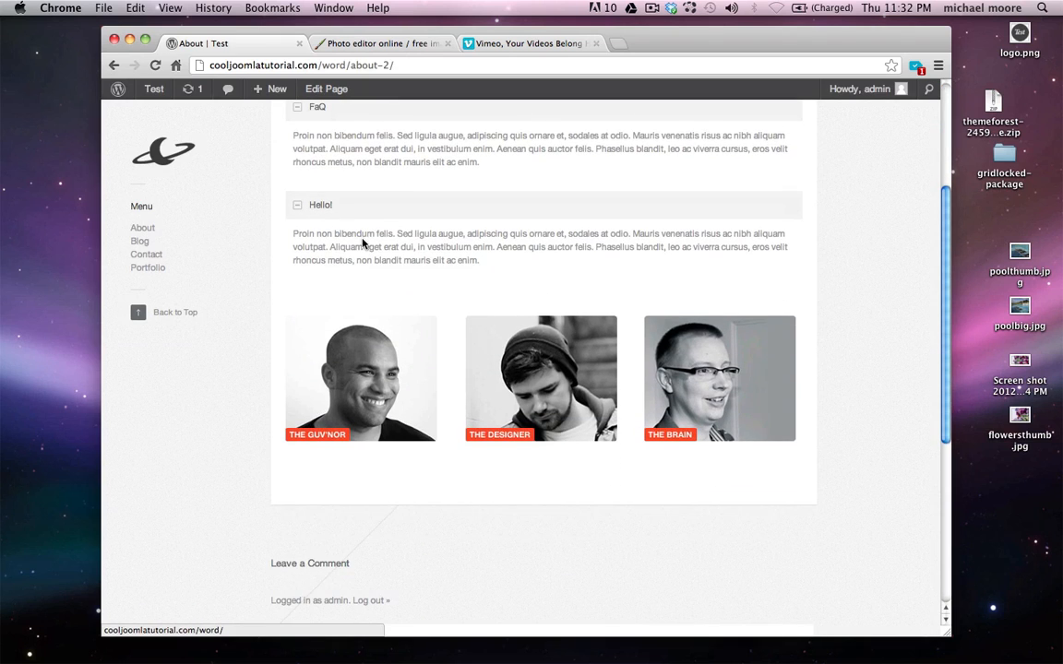
{"action": "scroll", "coordinate": [361, 244], "scroll_direction": "up", "scroll_amount": 4}
{"action": "scroll", "coordinate": [484, 523], "scroll_direction": "down", "scroll_amount": 2}
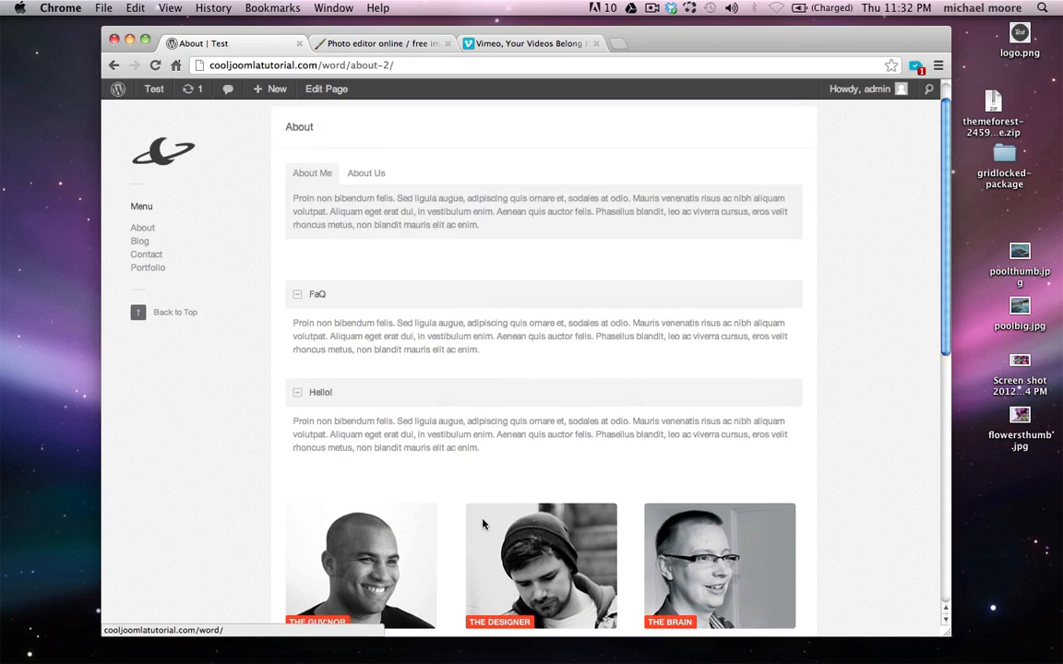
{"action": "scroll", "coordinate": [356, 528], "scroll_direction": "up", "scroll_amount": 2}
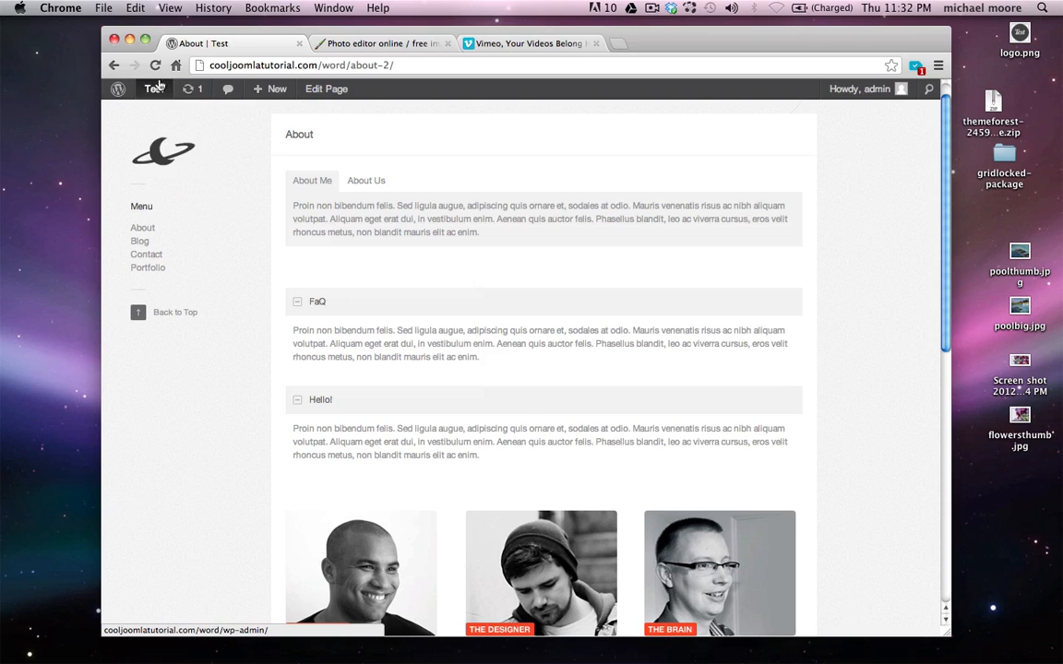
{"action": "left_click", "coordinate": [336, 96]}
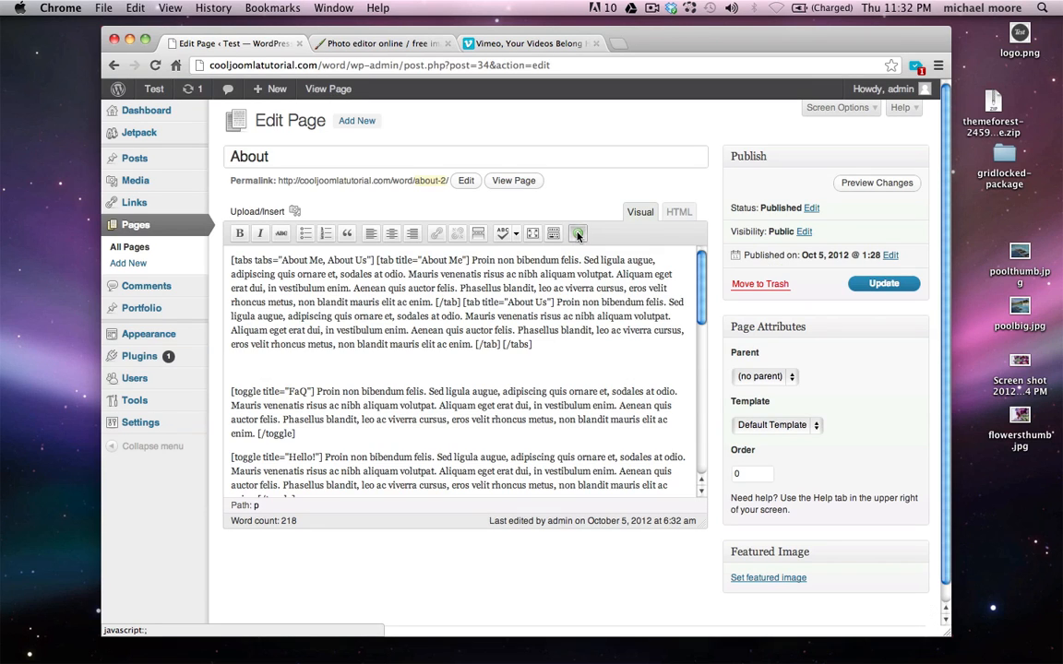
{"action": "left_click", "coordinate": [578, 236]}
{"action": "scroll", "coordinate": [491, 319], "scroll_direction": "down", "scroll_amount": 10}
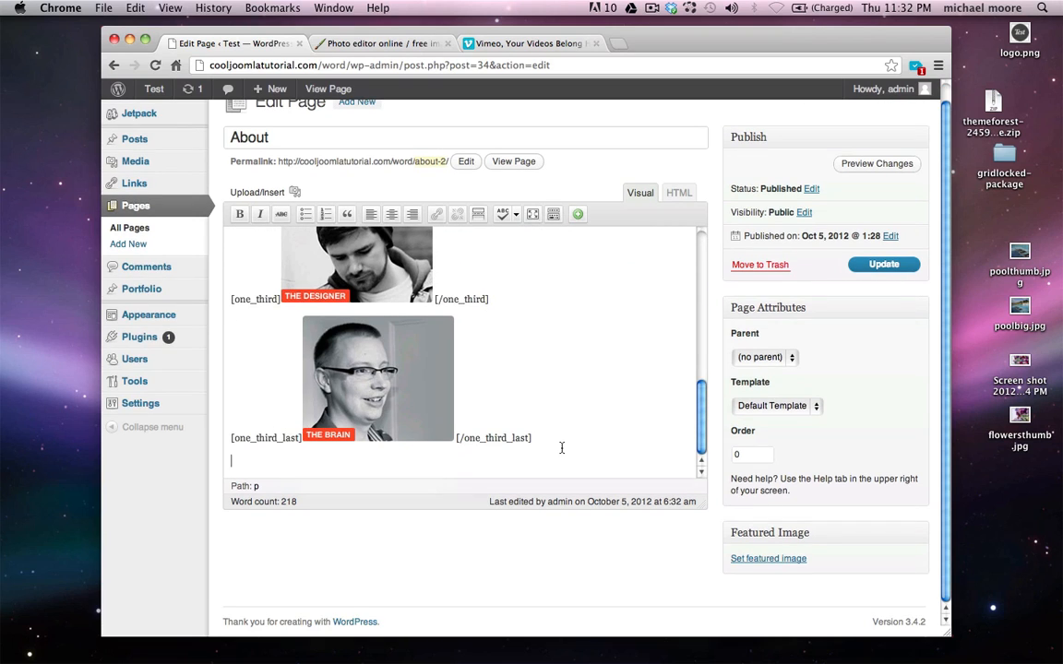
{"action": "key", "text": "Return"}
{"action": "left_click", "coordinate": [579, 216]}
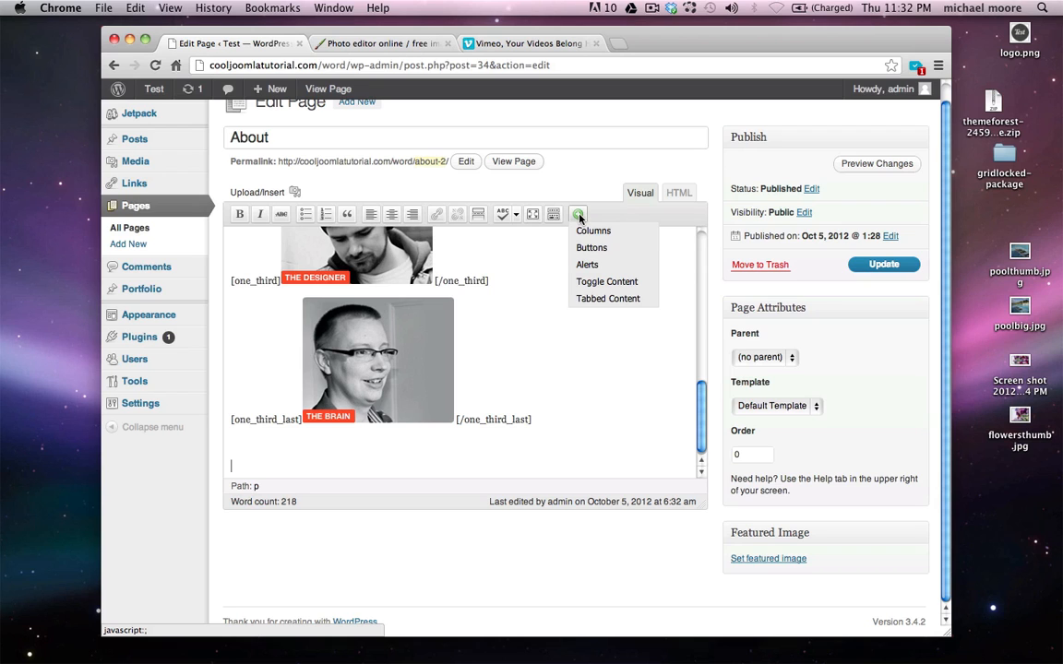
{"action": "left_click", "coordinate": [592, 247]}
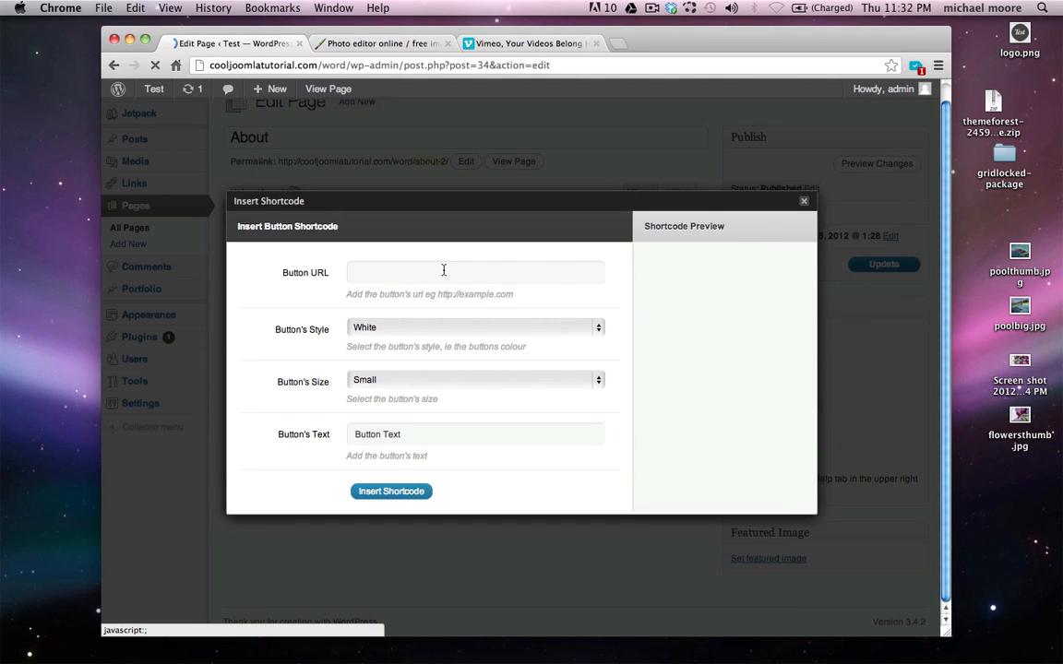
{"action": "left_click", "coordinate": [443, 270]}
{"action": "type", "text": "http://google.com"}
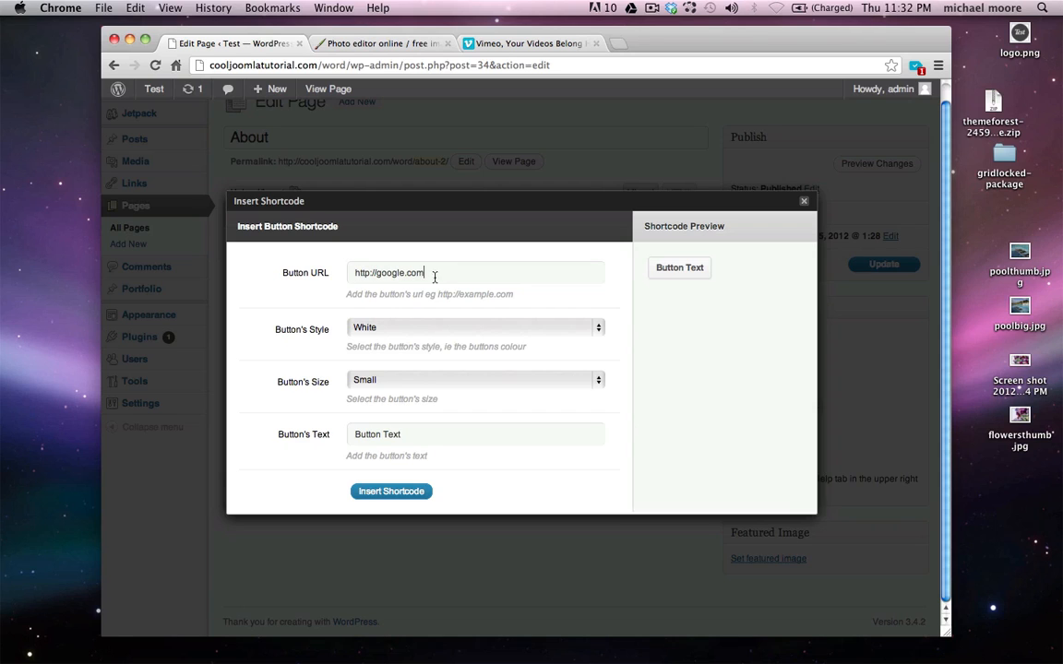
Make the button Teal and Large, label it Google, and insert it
{"action": "left_click", "coordinate": [383, 326]}
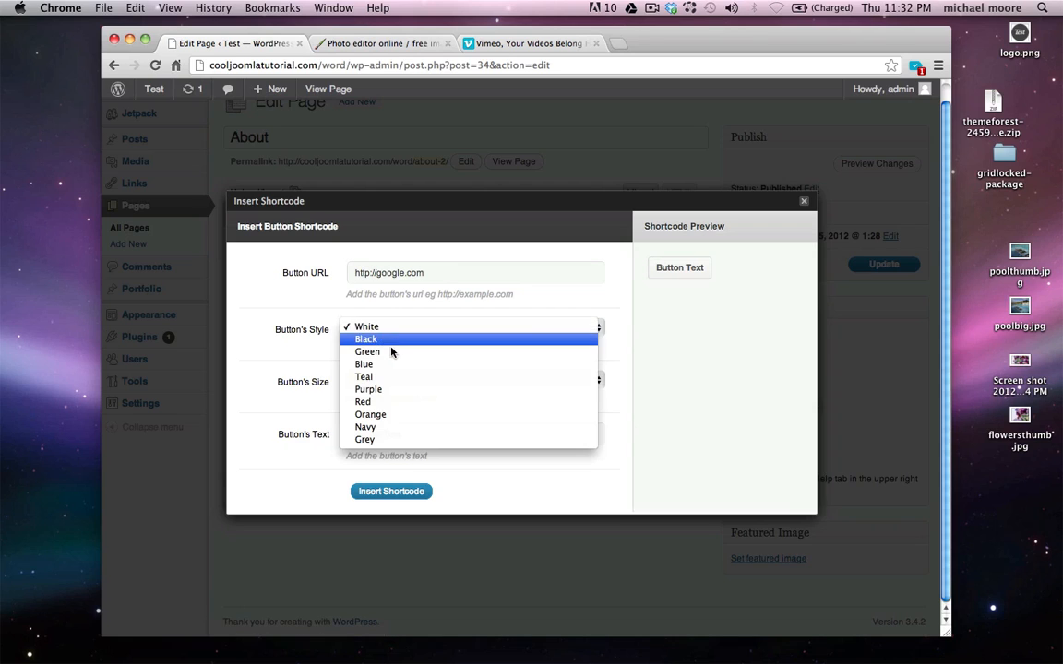
{"action": "left_click", "coordinate": [406, 376]}
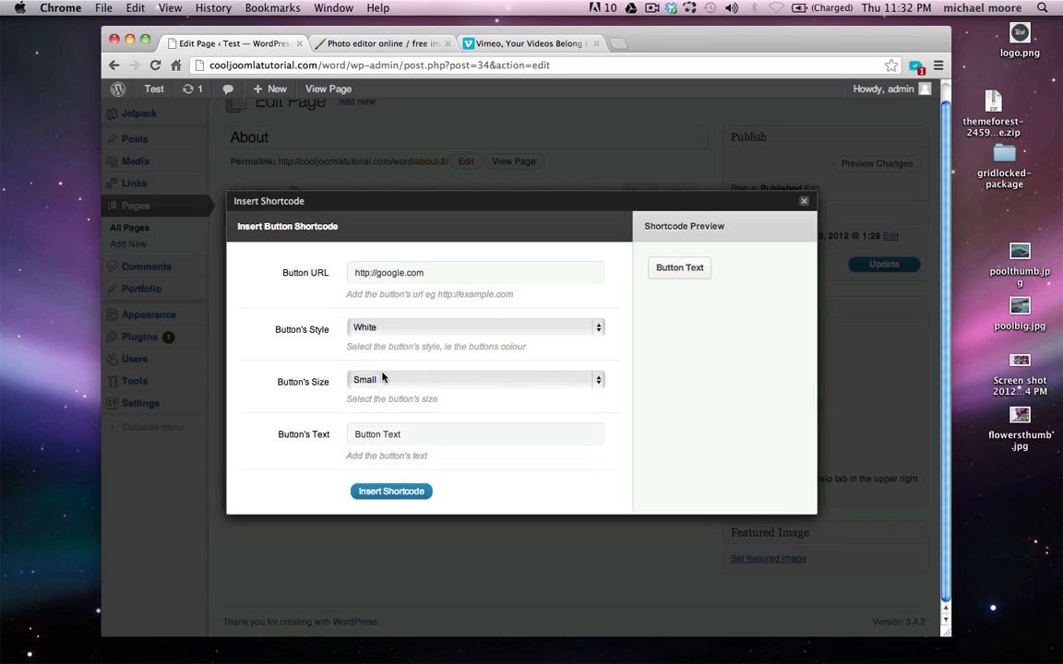
{"action": "left_click", "coordinate": [367, 380]}
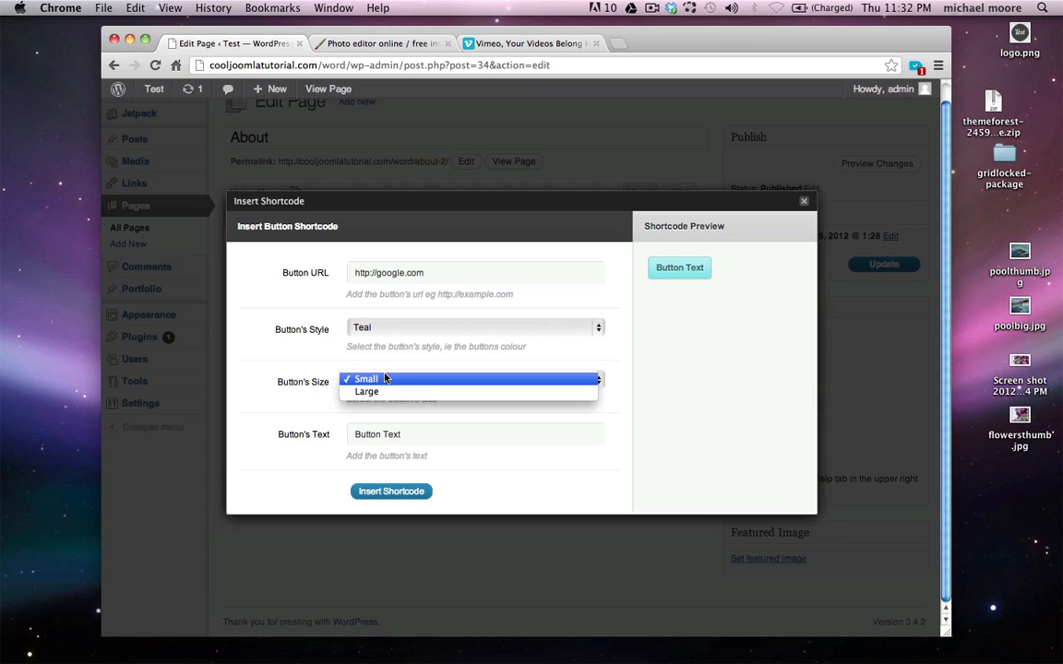
{"action": "left_click", "coordinate": [395, 391]}
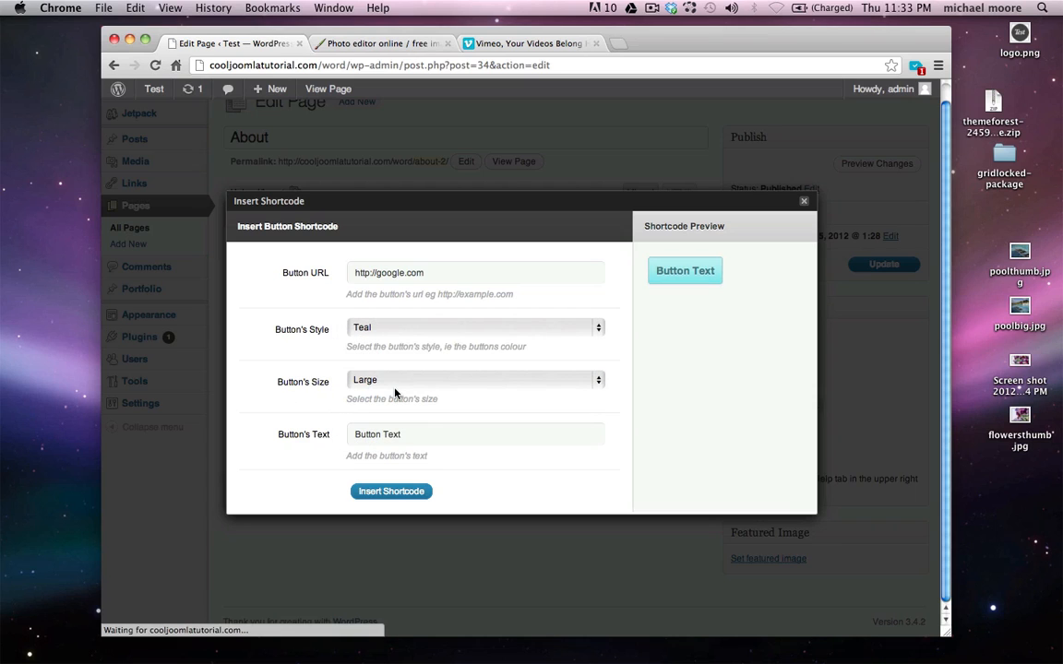
{"action": "triple_click", "coordinate": [398, 438]}
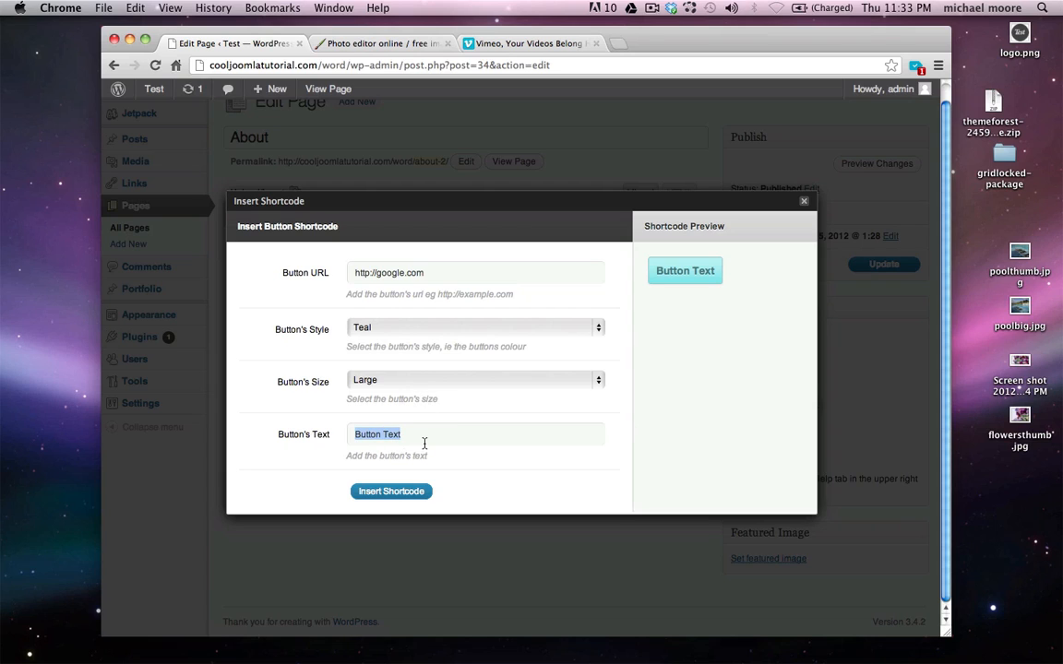
{"action": "type", "text": "Google"}
{"action": "left_click", "coordinate": [390, 492]}
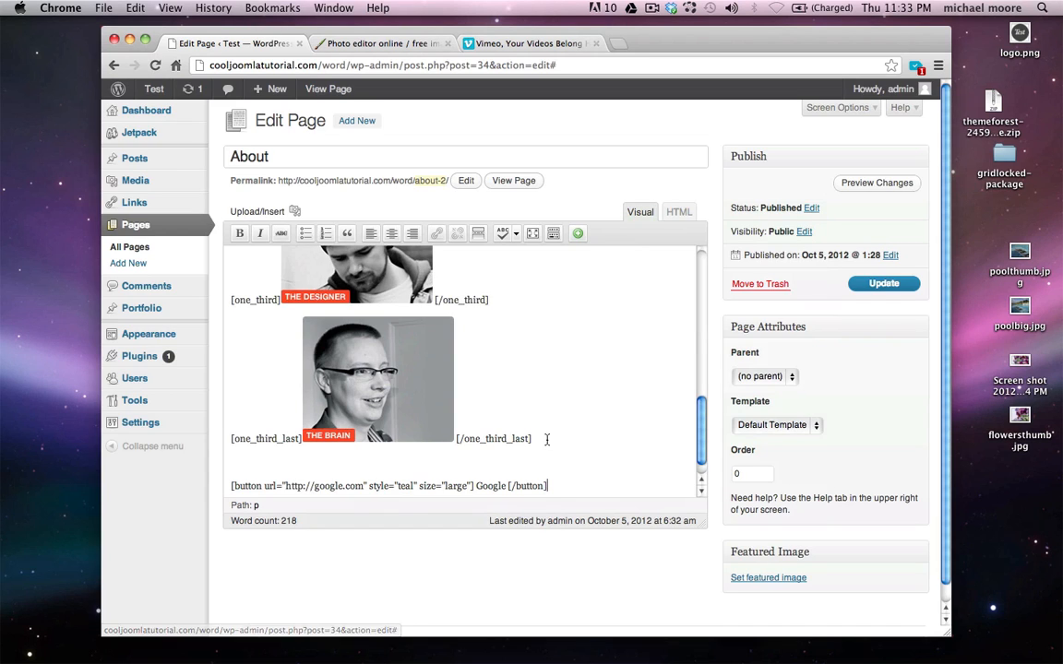
Update the page, check the teal Google button on the live About page, then return to the editor
{"action": "left_click", "coordinate": [884, 283]}
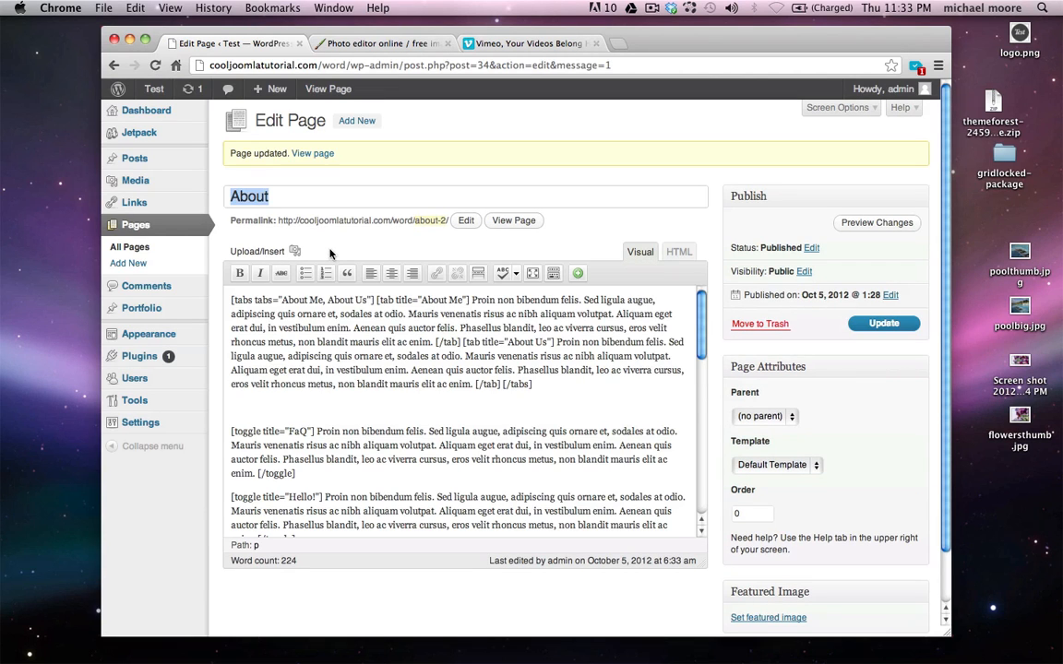
{"action": "left_click", "coordinate": [330, 89]}
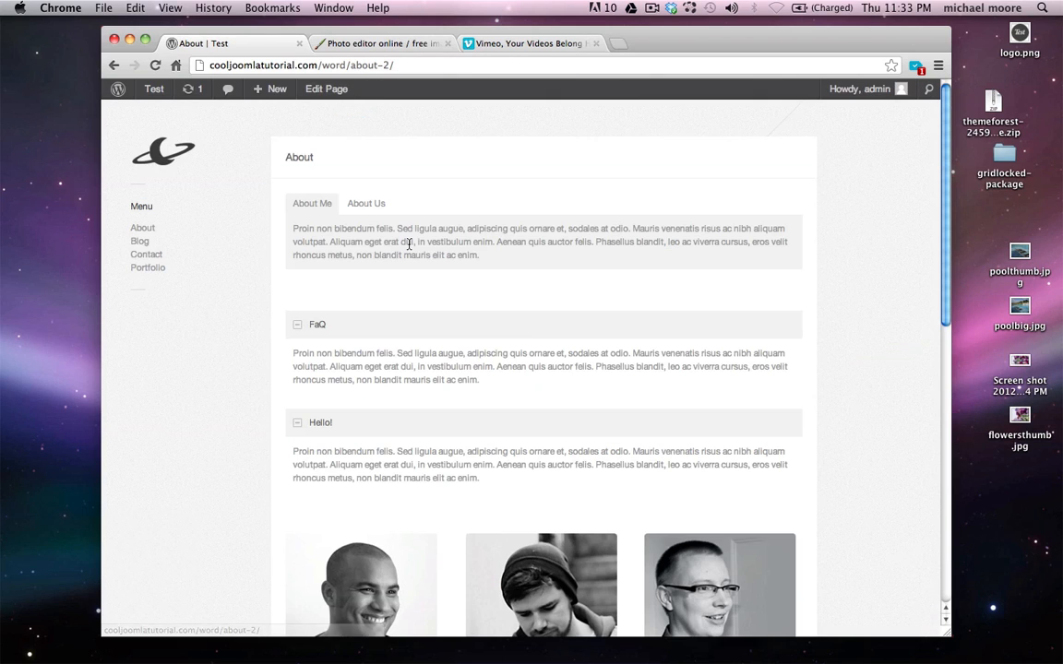
{"action": "scroll", "coordinate": [409, 245], "scroll_direction": "down", "scroll_amount": 5}
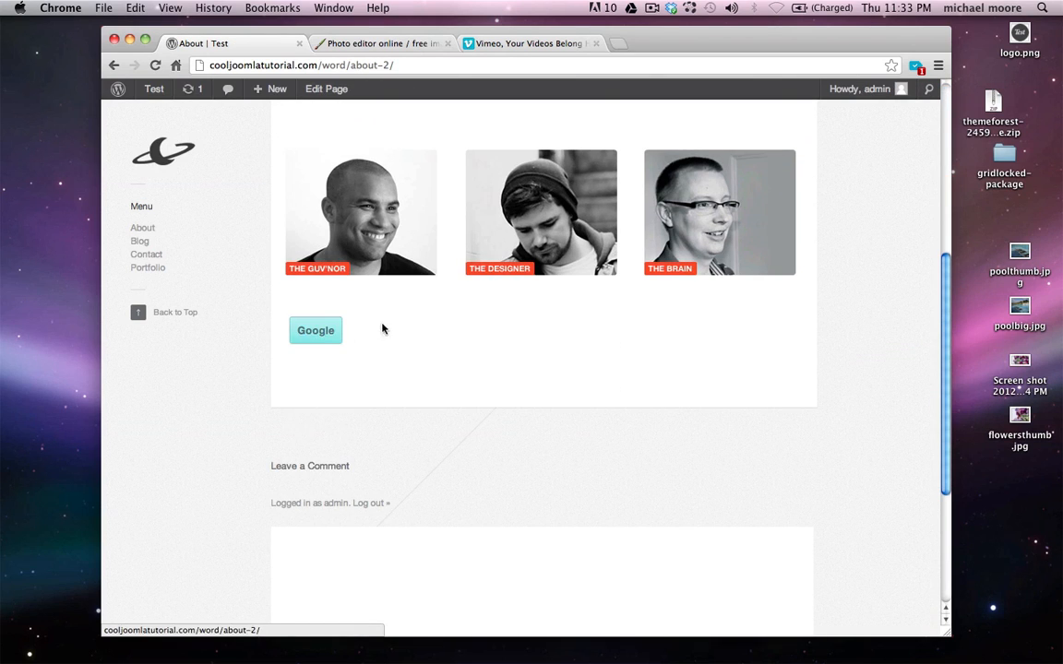
{"action": "key", "text": "super+Left"}
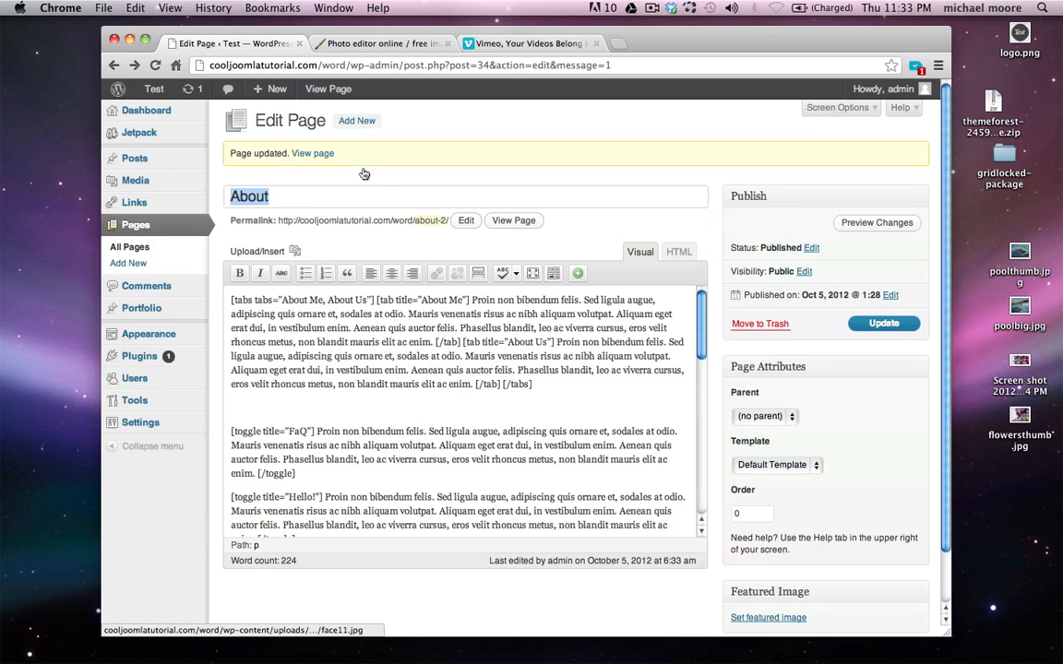
{"action": "scroll", "coordinate": [373, 365], "scroll_direction": "down", "scroll_amount": 10}
{"action": "scroll", "coordinate": [373, 364], "scroll_direction": "down", "scroll_amount": 2}
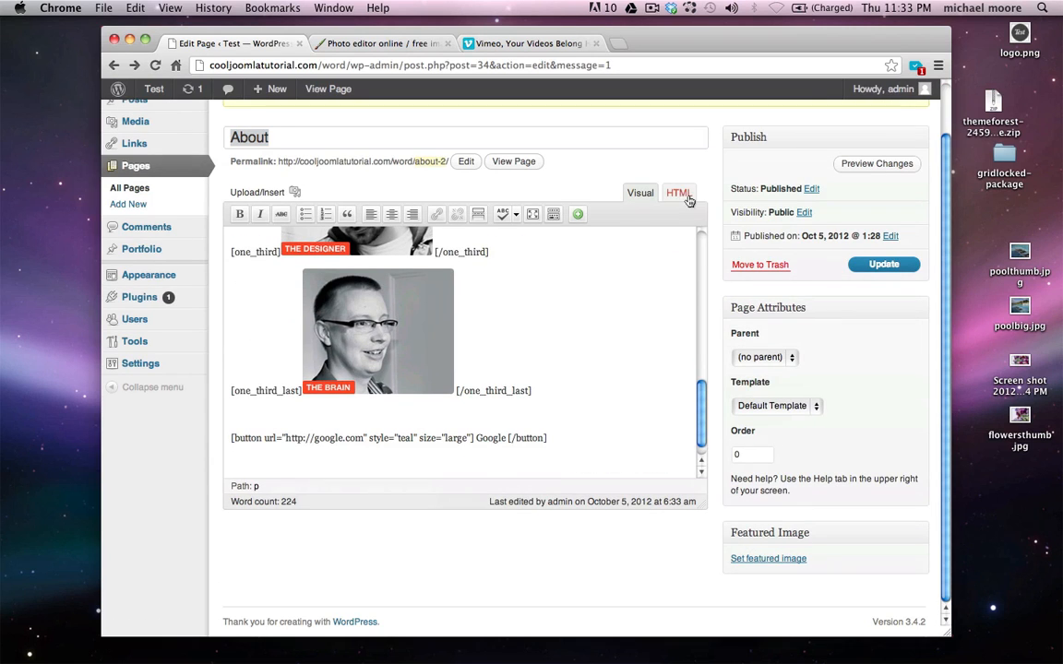
Insert a Red alert reading '25% Off. Today only!!!' and update the page
{"action": "left_click", "coordinate": [578, 214]}
{"action": "left_click", "coordinate": [598, 264]}
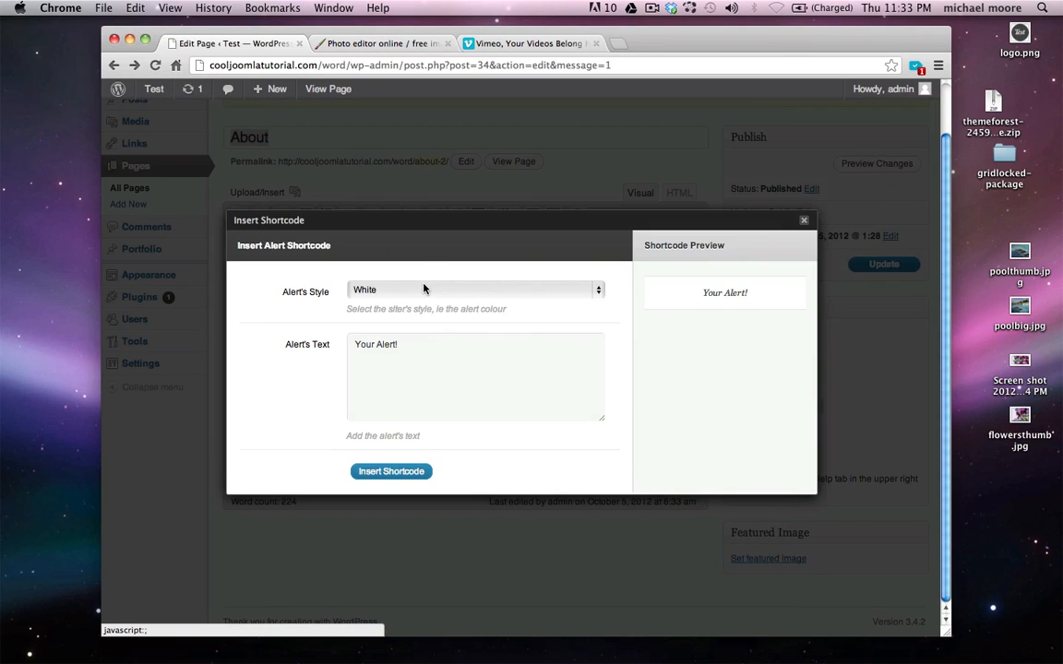
{"action": "left_click", "coordinate": [426, 289]}
{"action": "left_click", "coordinate": [421, 343]}
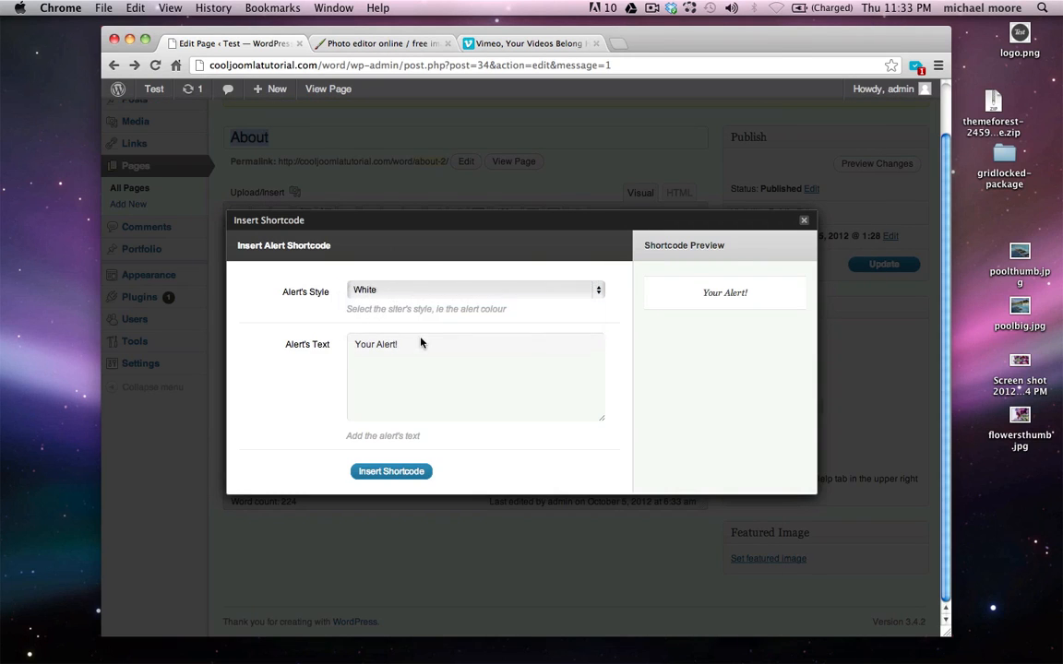
{"action": "left_click", "coordinate": [427, 348]}
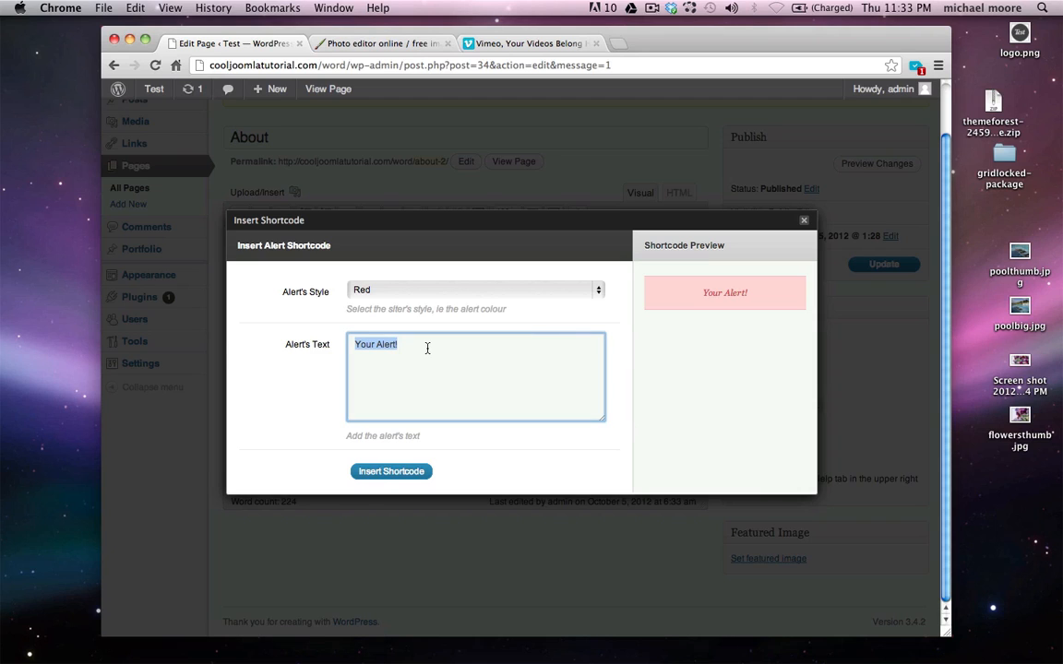
{"action": "type", "text": "25% Off. Today only!!!"}
{"action": "left_click", "coordinate": [391, 472]}
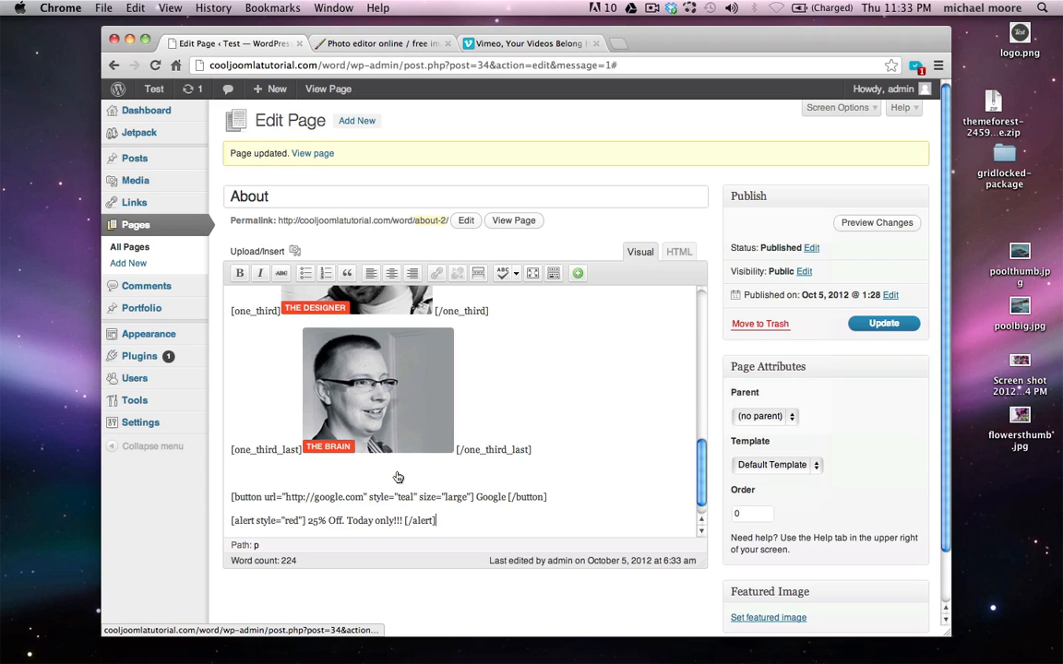
{"action": "left_click", "coordinate": [879, 323]}
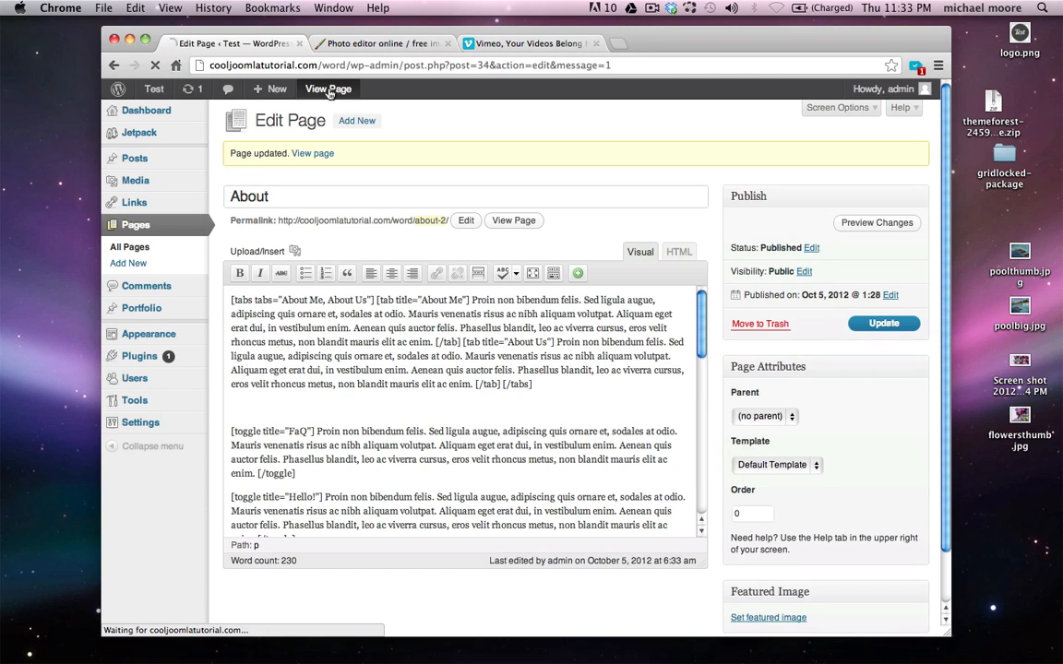
Go back from the live page to the About page editor showing the update confirmation
{"action": "scroll", "coordinate": [469, 297], "scroll_direction": "down", "scroll_amount": 10}
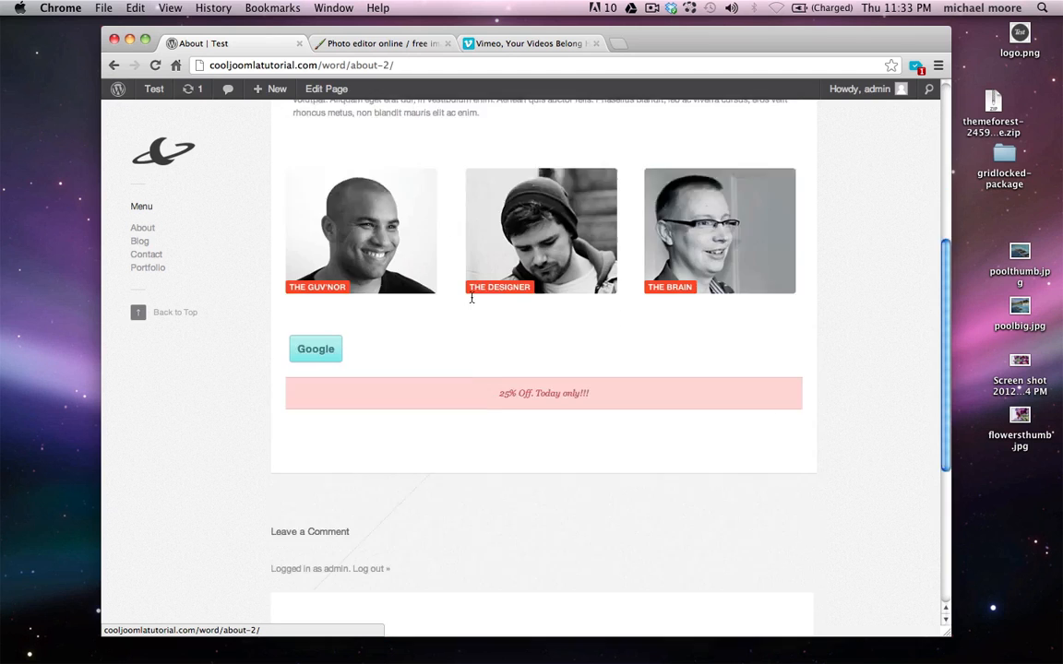
{"action": "scroll", "coordinate": [471, 299], "scroll_direction": "up", "scroll_amount": 2}
{"action": "scroll", "coordinate": [515, 356], "scroll_direction": "up", "scroll_amount": 2}
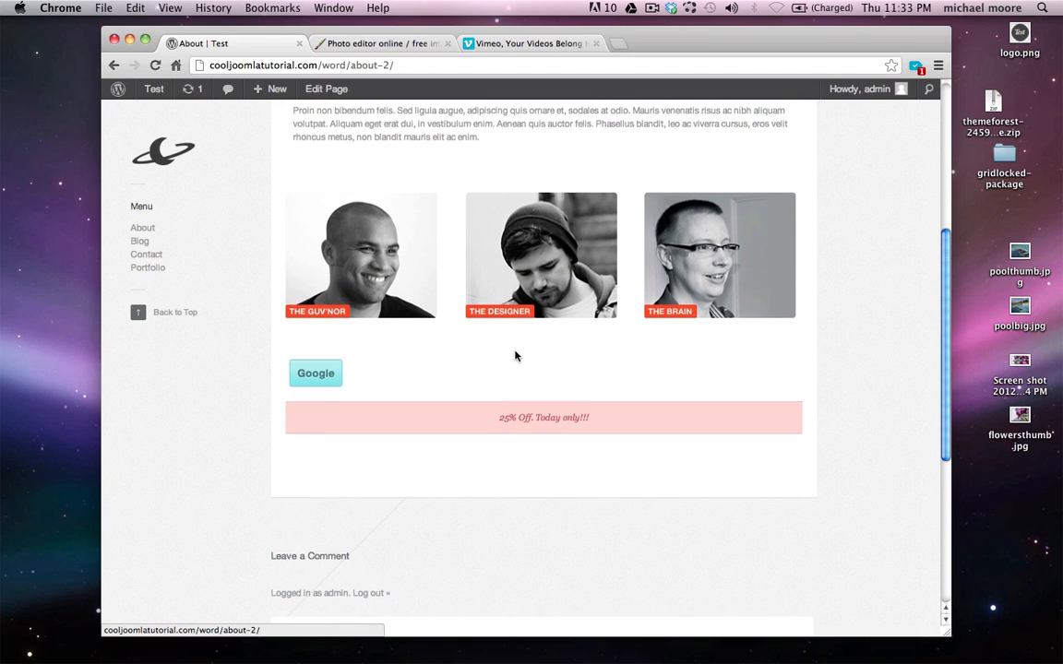
{"action": "left_click_drag", "start_coordinate": [463, 418], "coordinate": [637, 427]}
{"action": "left_click", "coordinate": [637, 427]}
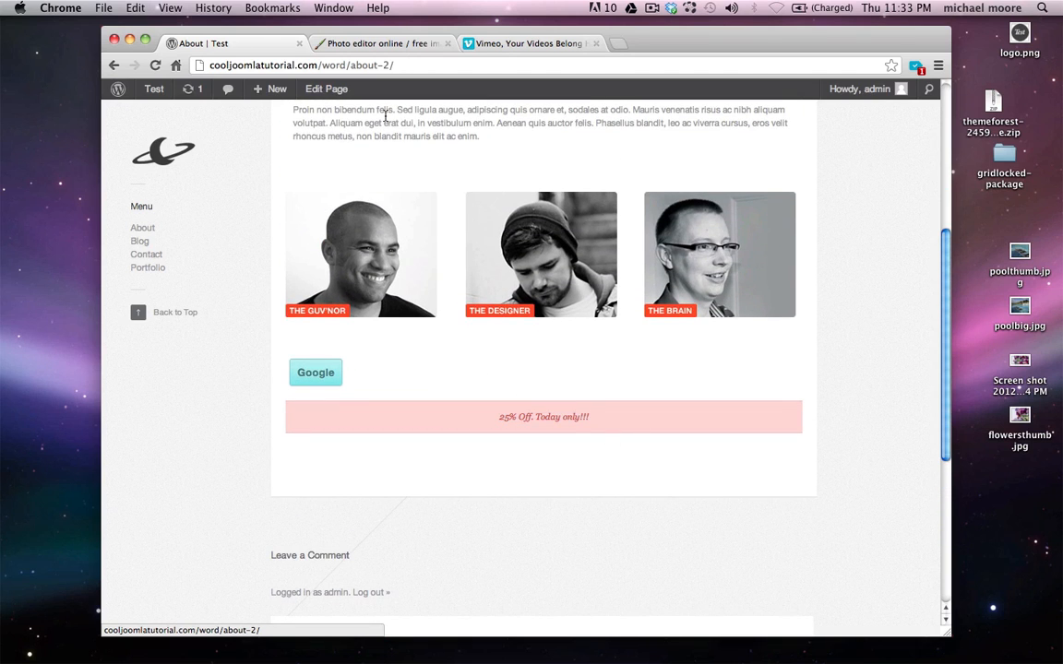
{"action": "key", "text": "super+bracketleft"}
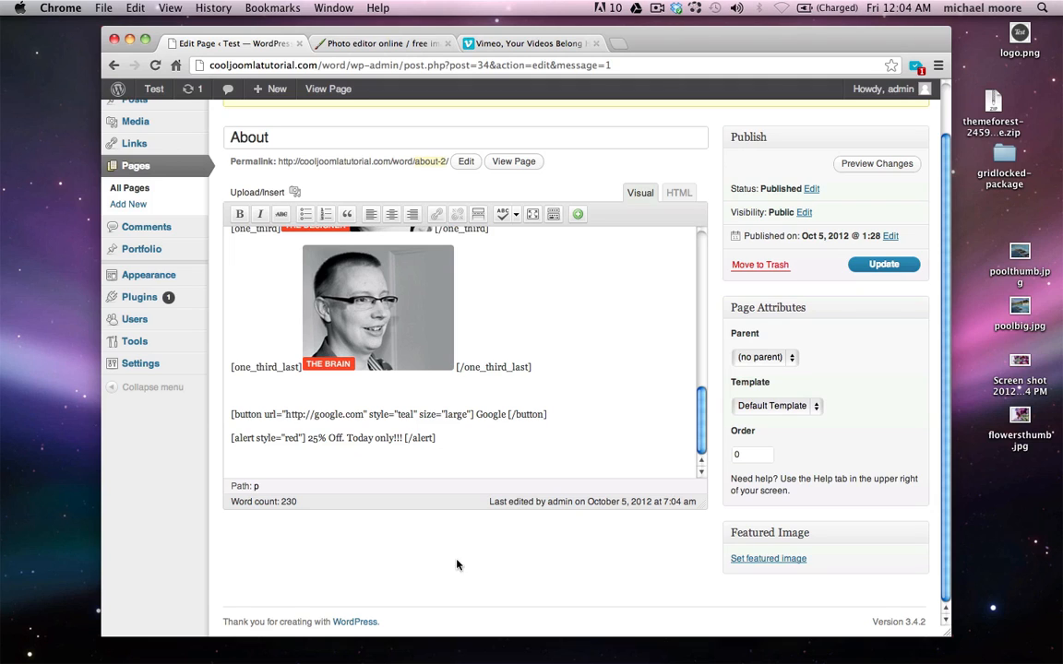
{"action": "scroll", "coordinate": [139, 522], "scroll_direction": "up", "scroll_amount": 2}
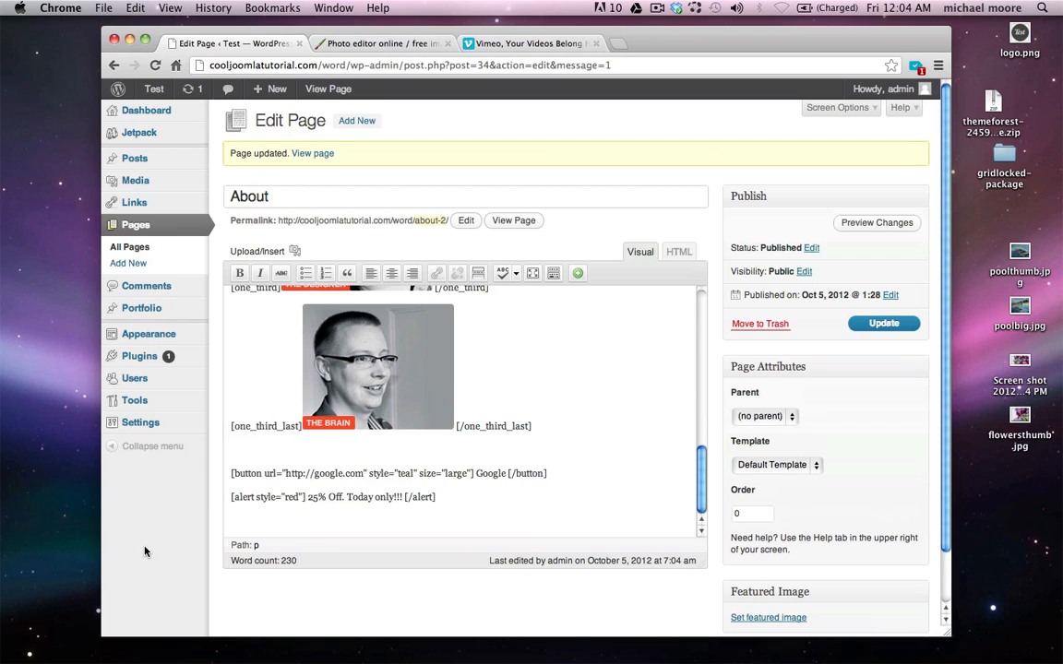
Draft a new Image-format post titled 'Pool' and check the Pools category
{"action": "left_click", "coordinate": [157, 160]}
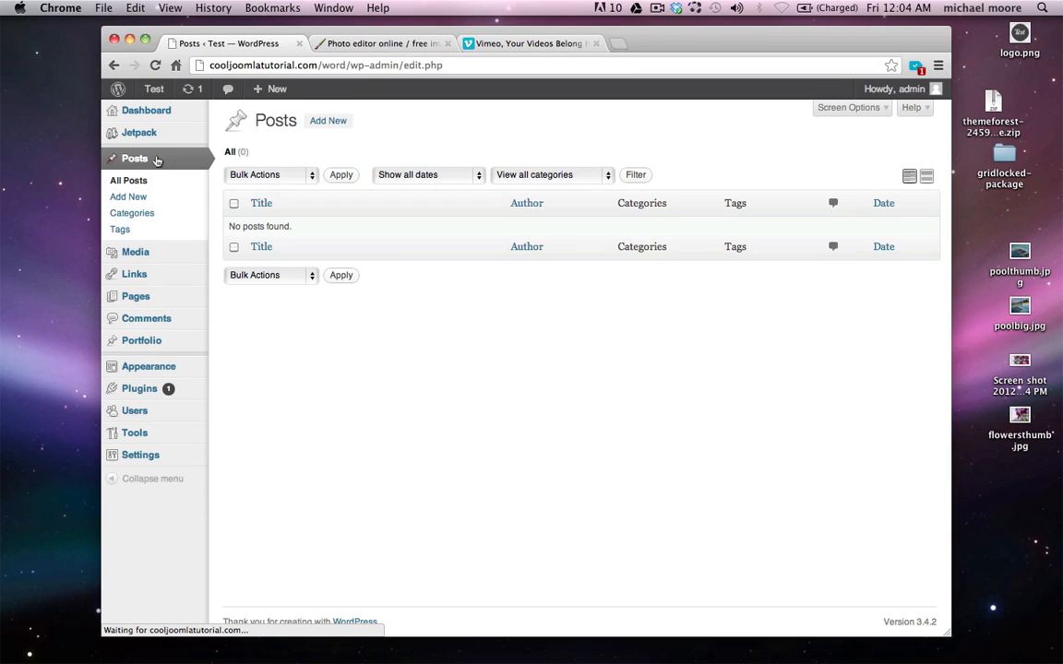
{"action": "left_click", "coordinate": [325, 121]}
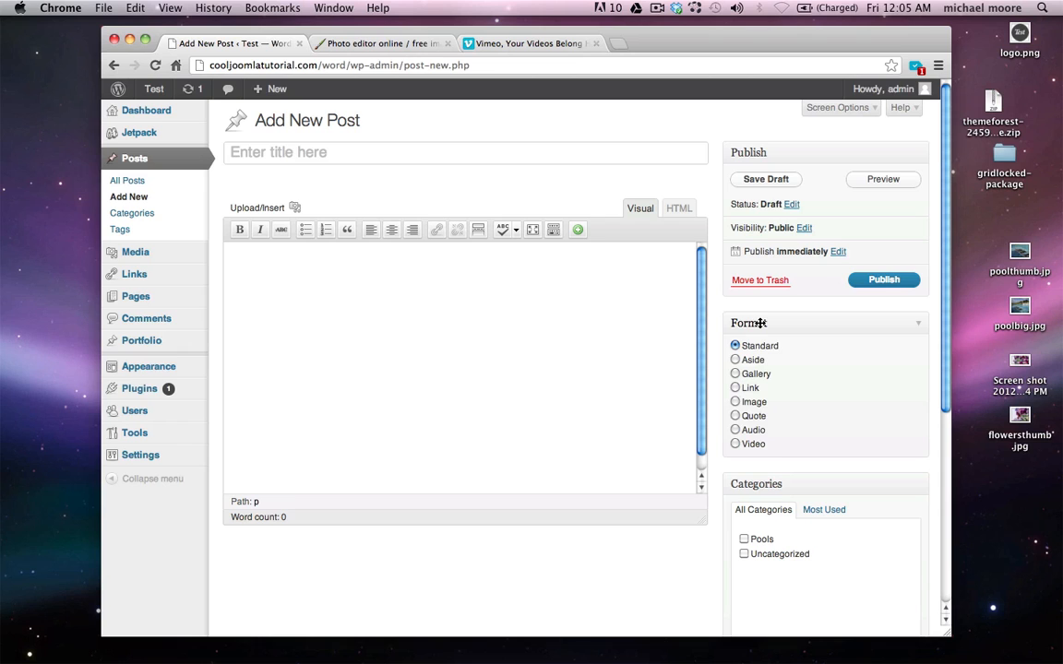
{"action": "left_click", "coordinate": [735, 402]}
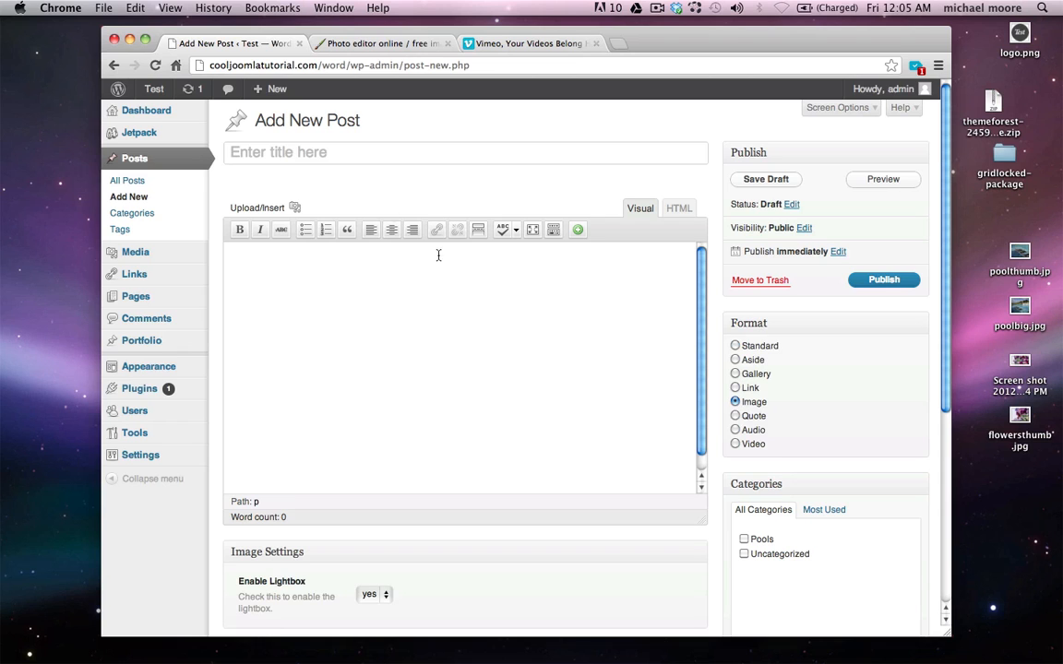
{"action": "left_click", "coordinate": [312, 159]}
{"action": "type", "text": "Pool"}
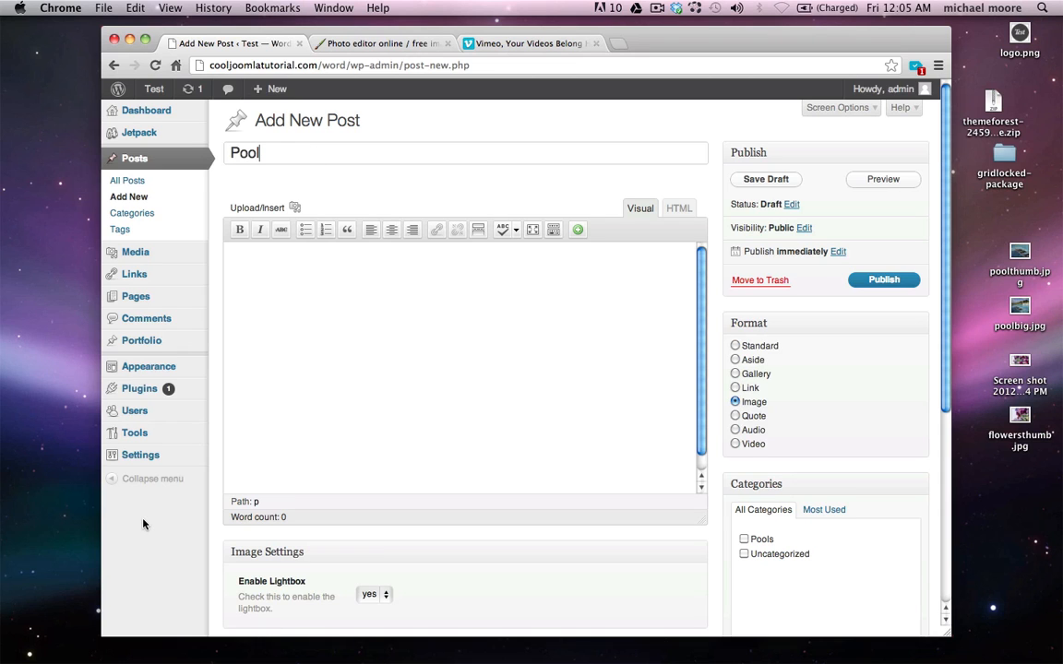
{"action": "scroll", "coordinate": [128, 466], "scroll_direction": "down", "scroll_amount": 3}
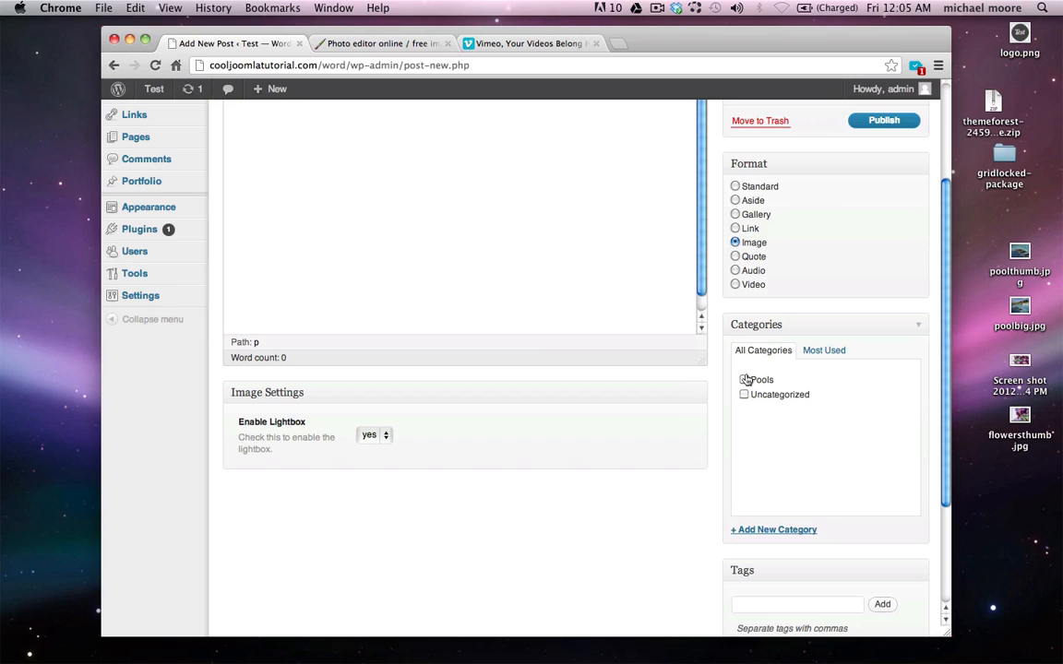
{"action": "left_click", "coordinate": [744, 381]}
{"action": "scroll", "coordinate": [643, 441], "scroll_direction": "down", "scroll_amount": 1}
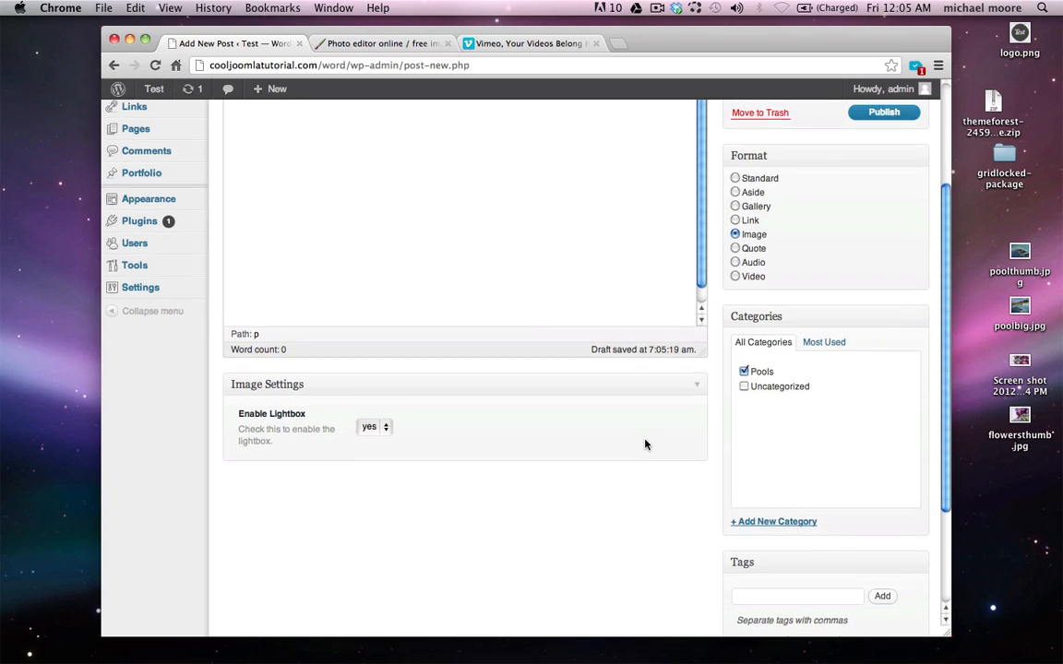
{"action": "scroll", "coordinate": [610, 460], "scroll_direction": "down", "scroll_amount": 3}
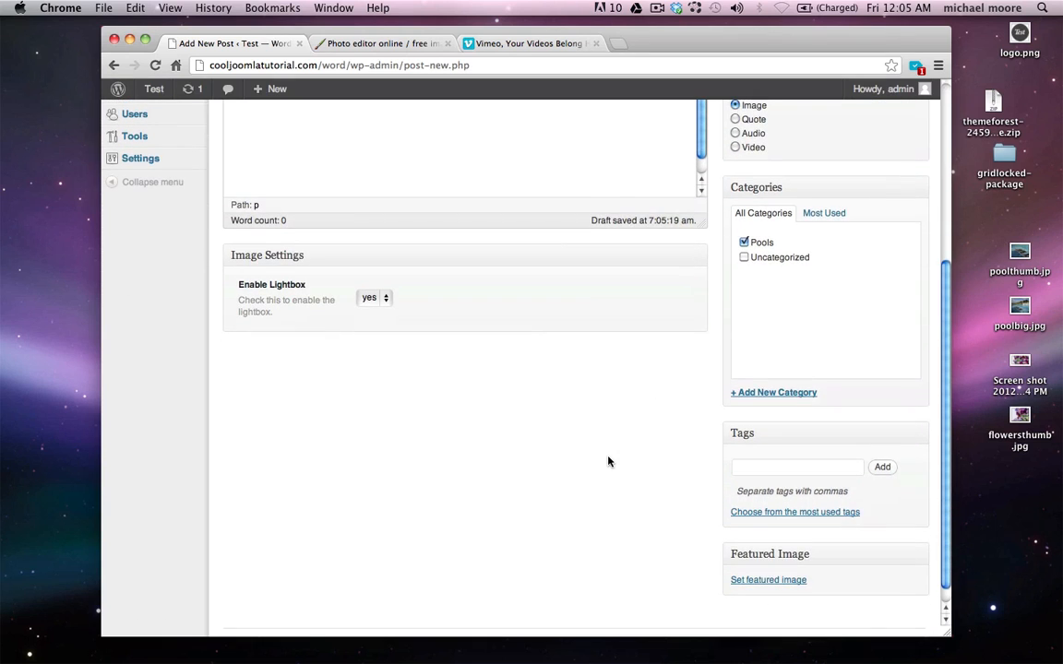
Upload the pool.jpg photo from the computer in the featured image chooser
{"action": "left_click", "coordinate": [766, 560]}
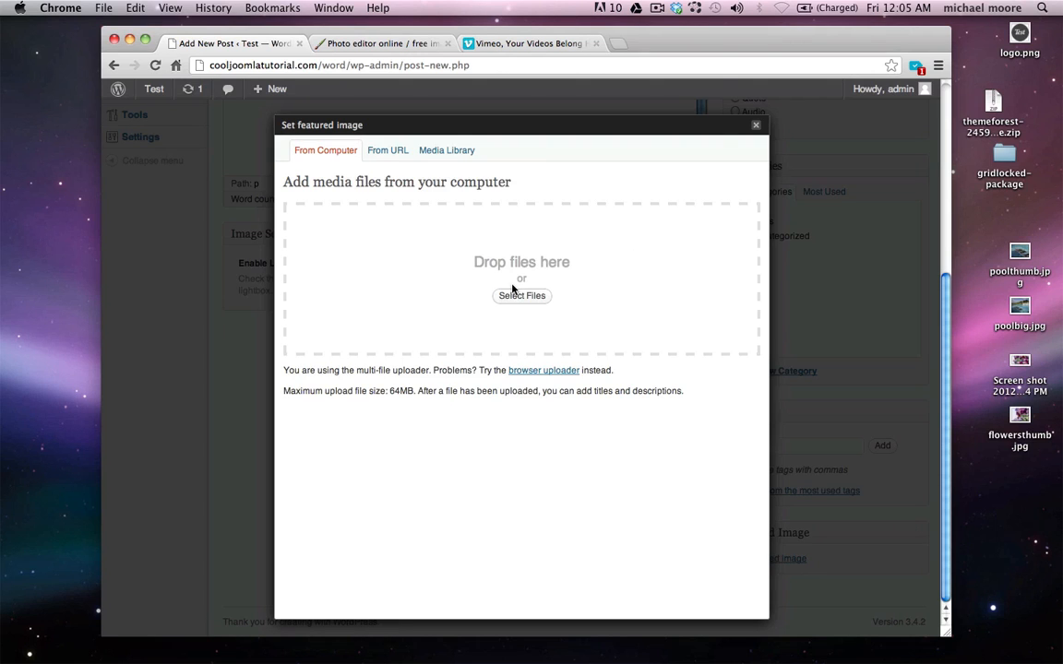
{"action": "left_click", "coordinate": [521, 295]}
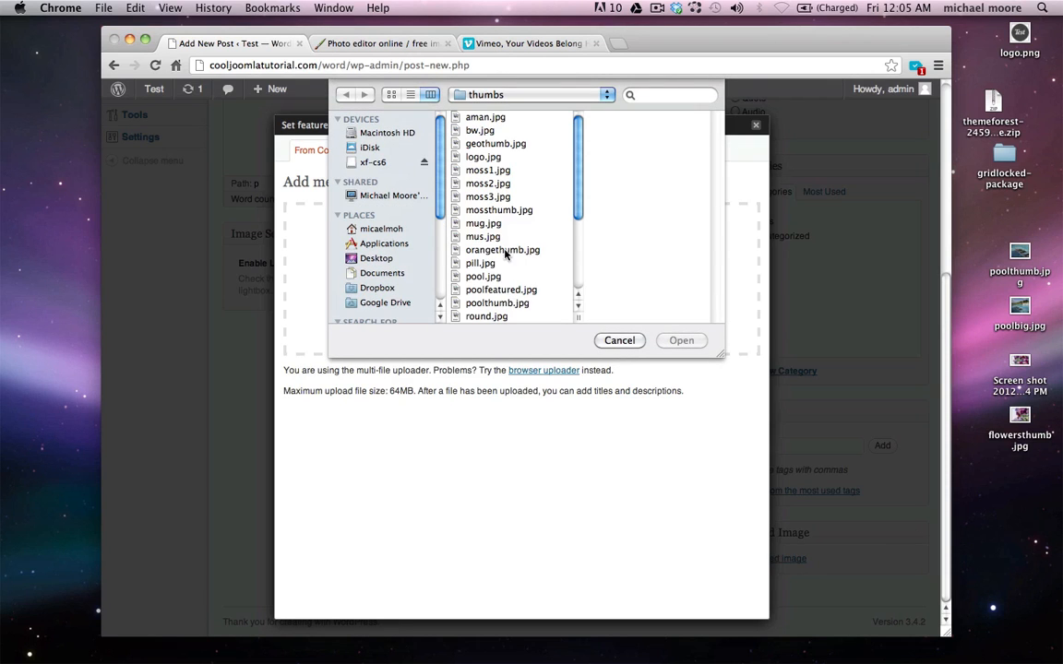
{"action": "left_click", "coordinate": [475, 276]}
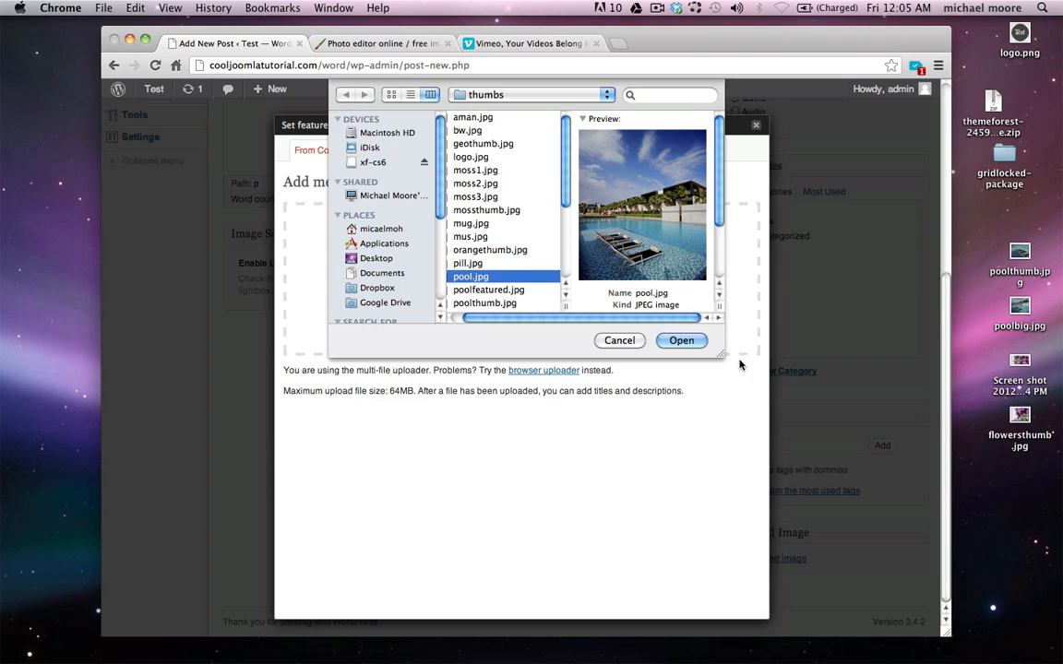
{"action": "left_click", "coordinate": [688, 343]}
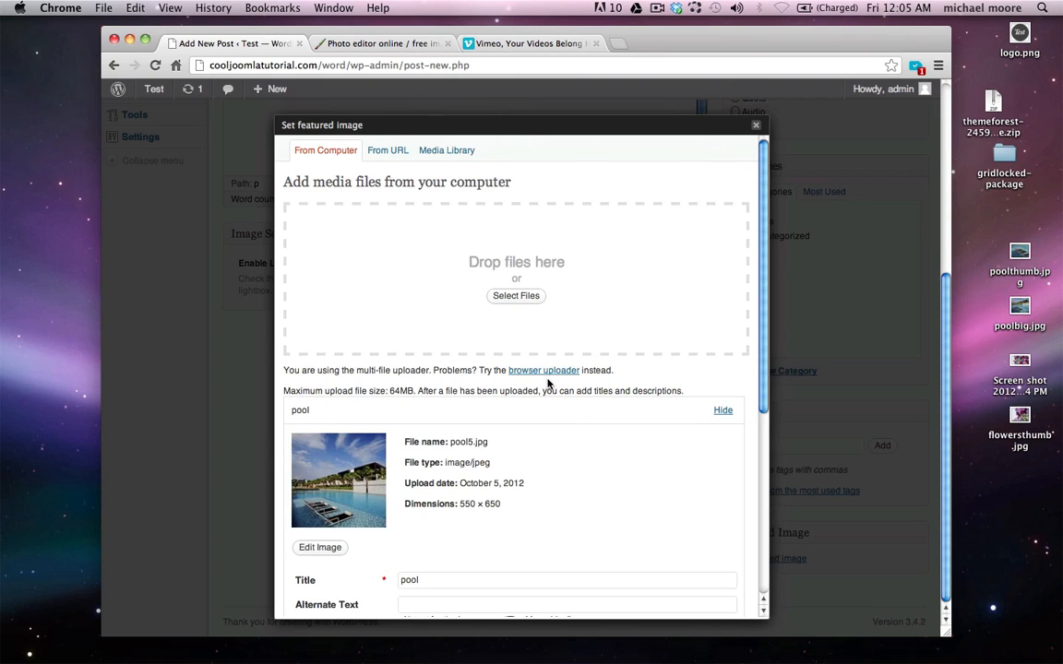
{"action": "scroll", "coordinate": [547, 382], "scroll_direction": "down", "scroll_amount": 10}
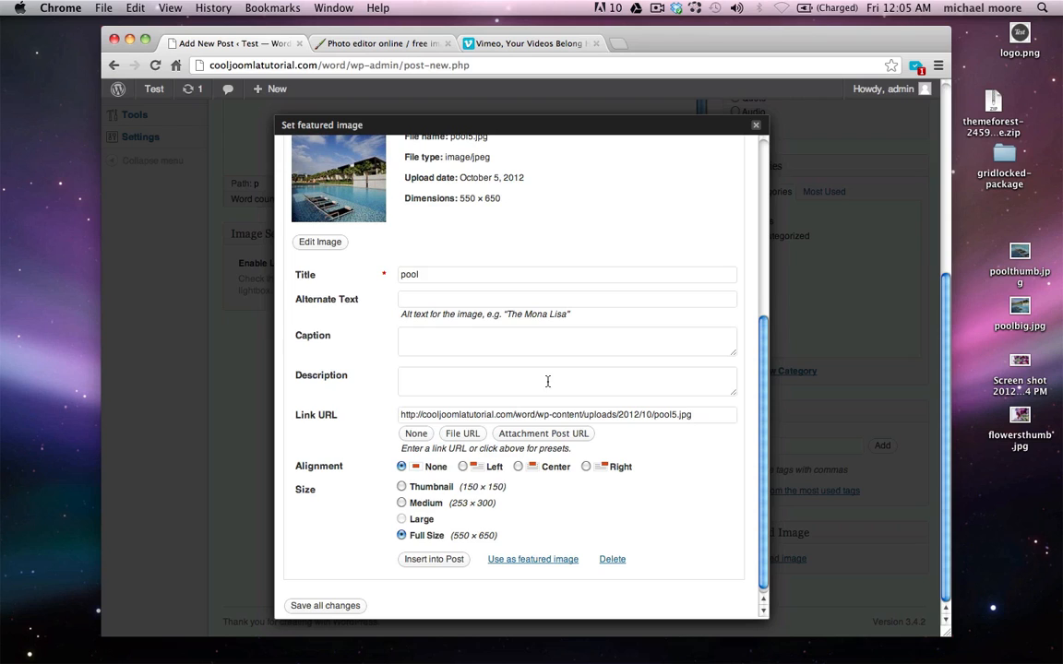
Set the uploaded pool5.jpg as the featured image and publish the Pool post
{"action": "left_click", "coordinate": [523, 559]}
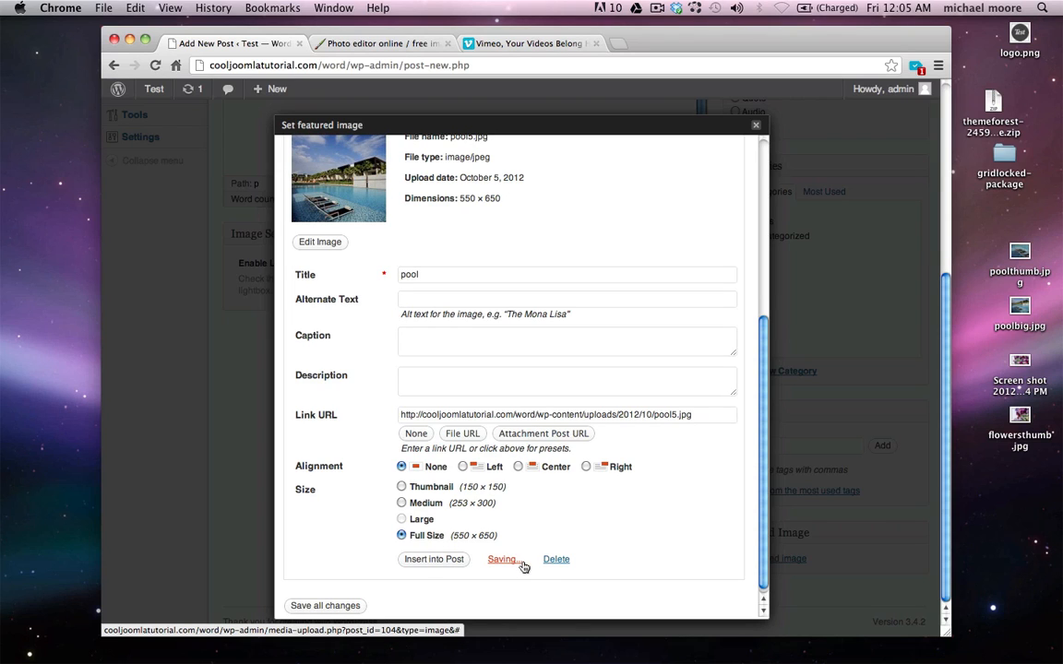
{"action": "left_click", "coordinate": [756, 126]}
{"action": "scroll", "coordinate": [698, 286], "scroll_direction": "up", "scroll_amount": 5}
{"action": "left_click", "coordinate": [894, 280]}
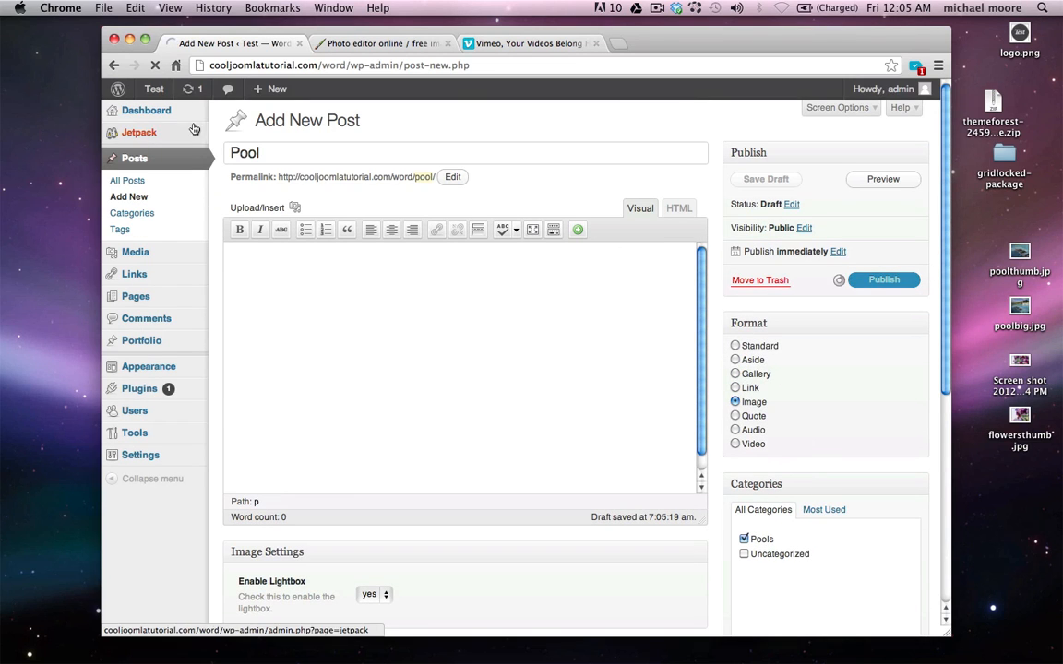
Open the live site in a new window, confirm the Pool photo post on the Blog page, then close it
{"action": "mouse_move", "coordinate": [153, 95]}
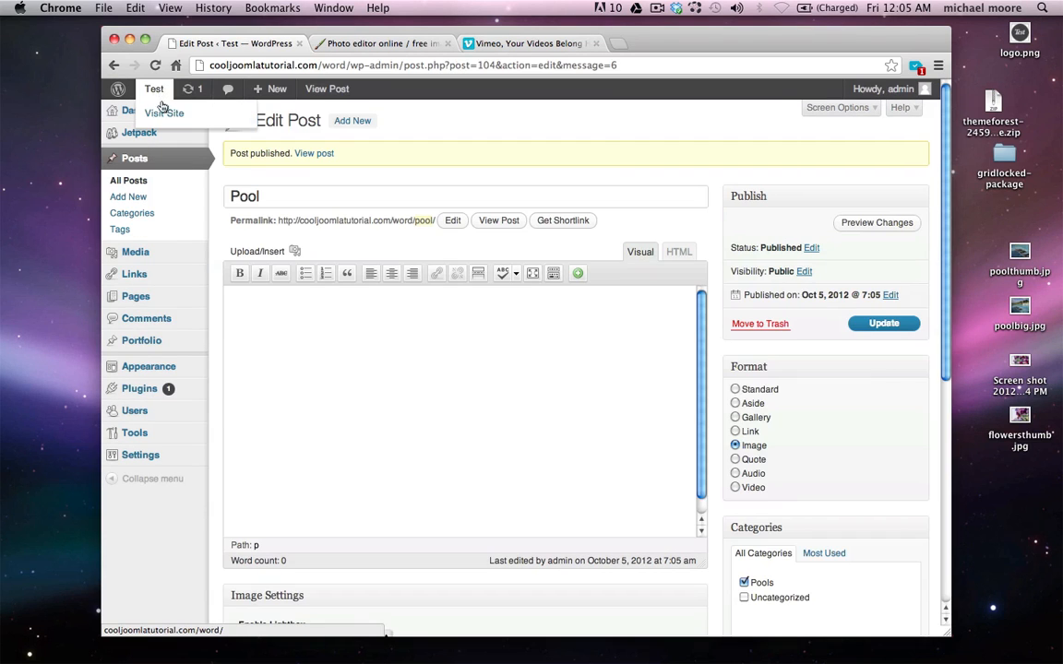
{"action": "right_click", "coordinate": [164, 114]}
{"action": "left_click", "coordinate": [242, 133]}
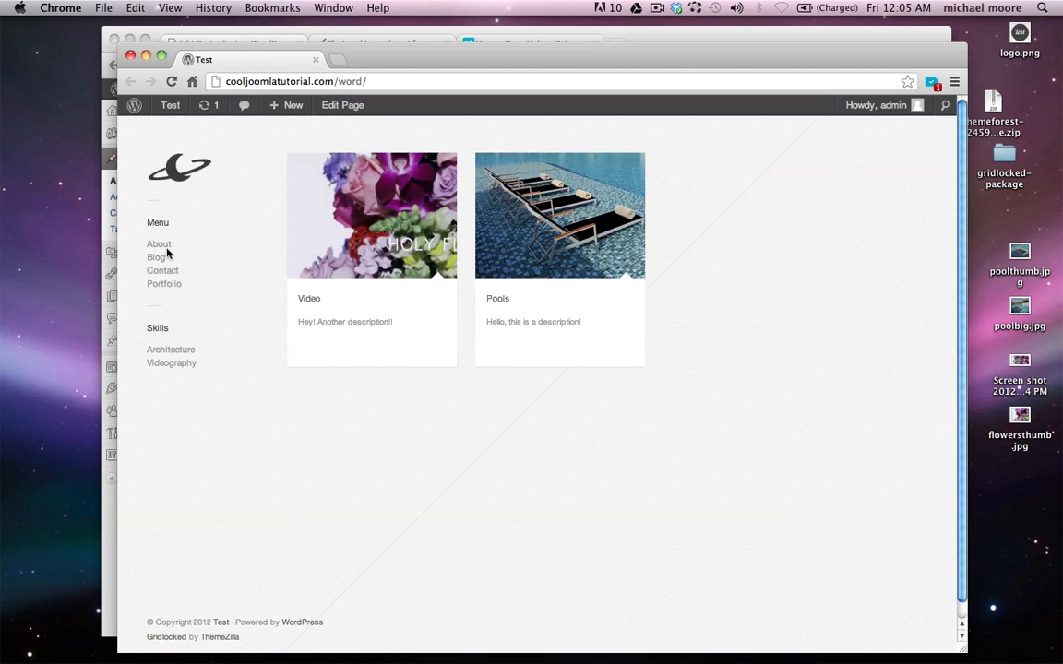
{"action": "left_click", "coordinate": [158, 257]}
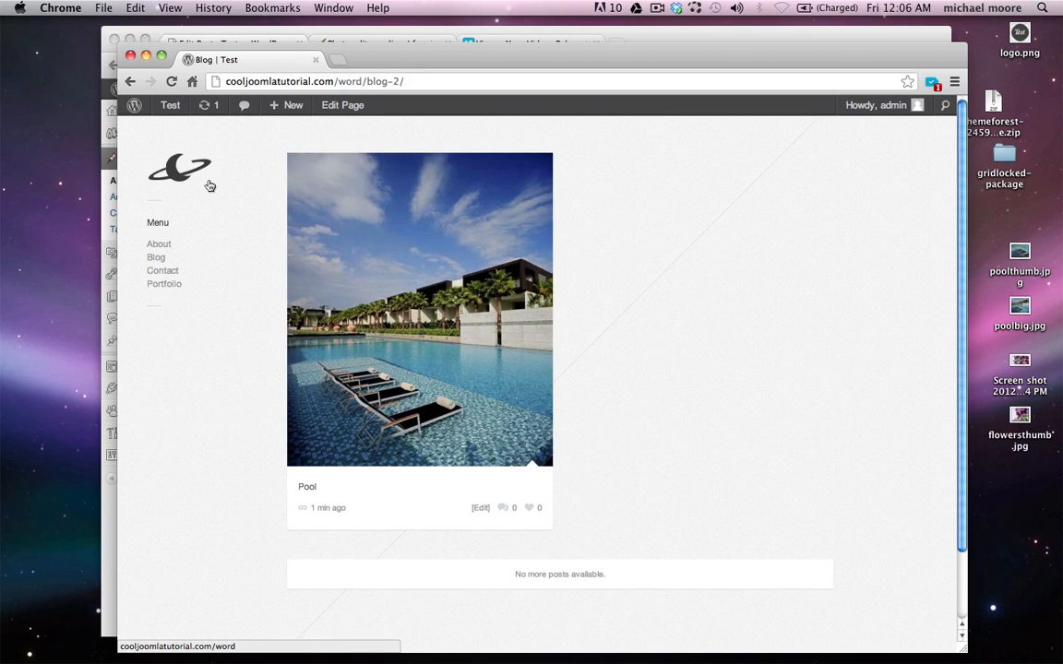
{"action": "key", "text": "super+w"}
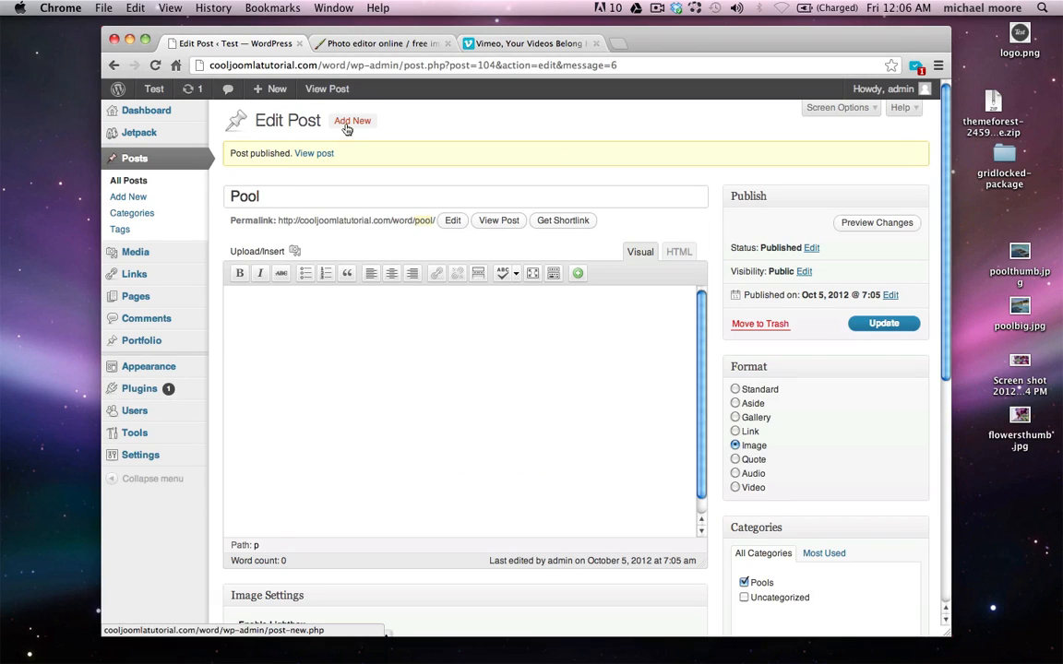
Start a new post titled 'Quote' with the Quote post format
{"action": "left_click", "coordinate": [347, 129]}
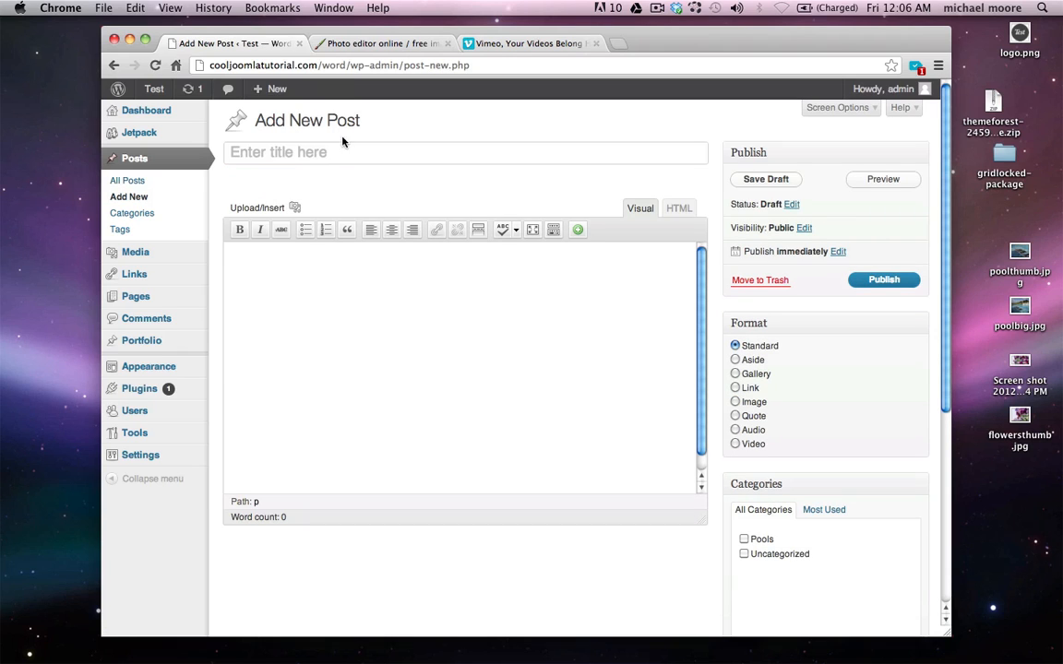
{"action": "left_click", "coordinate": [335, 154]}
{"action": "type", "text": "Quote"}
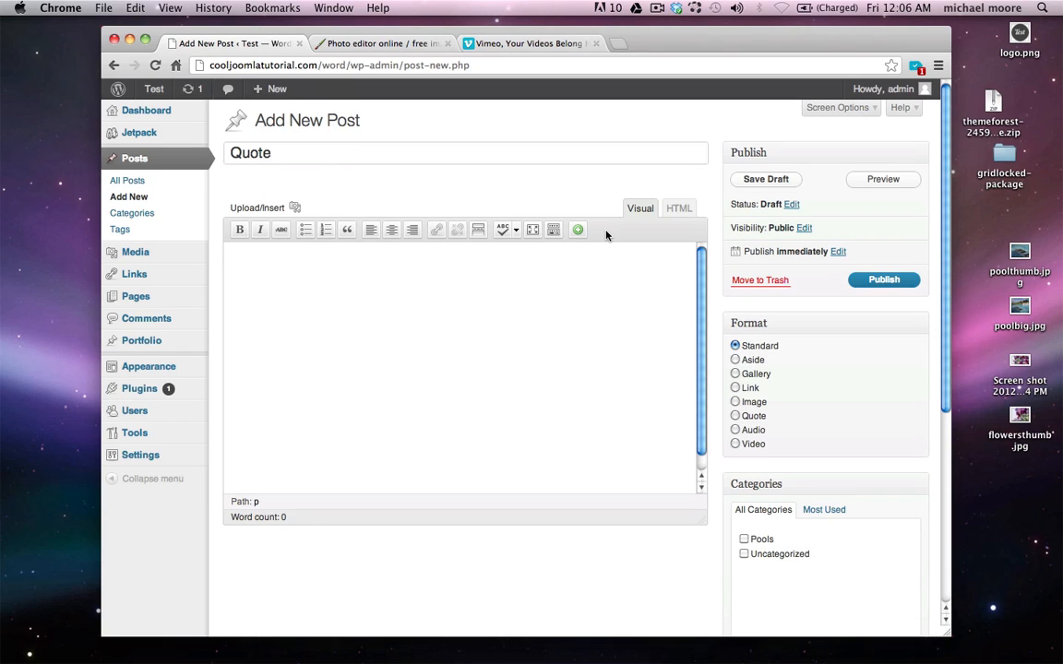
{"action": "left_click", "coordinate": [736, 416]}
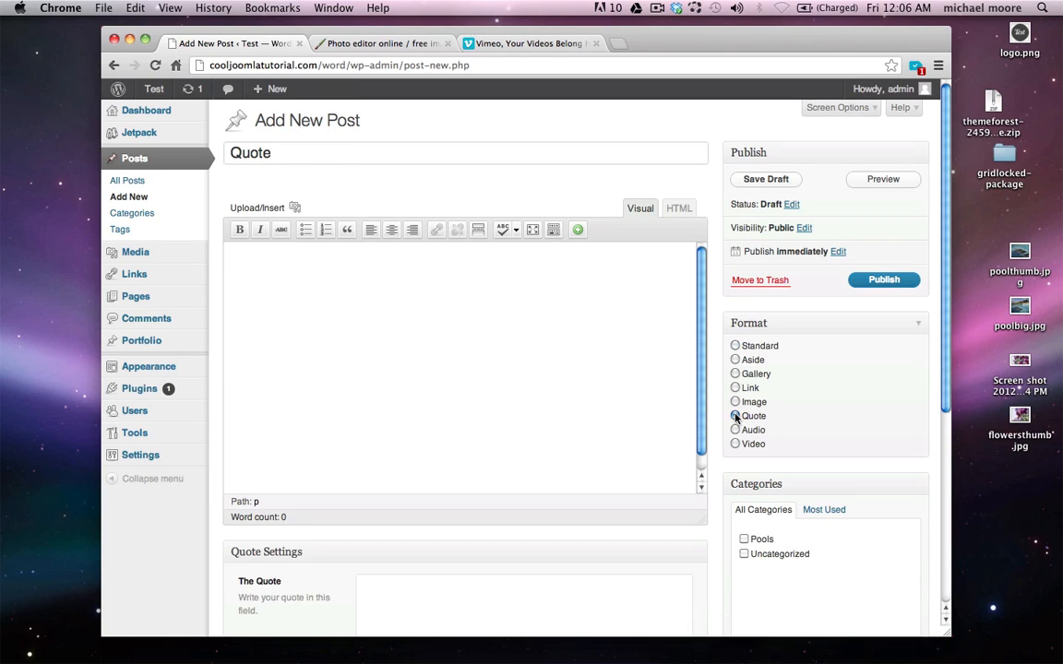
Paste a Lorem ipsum paragraph as the quote text and trim its trailing sentences
{"action": "scroll", "coordinate": [702, 443], "scroll_direction": "down", "scroll_amount": 3}
{"action": "left_click", "coordinate": [547, 533]}
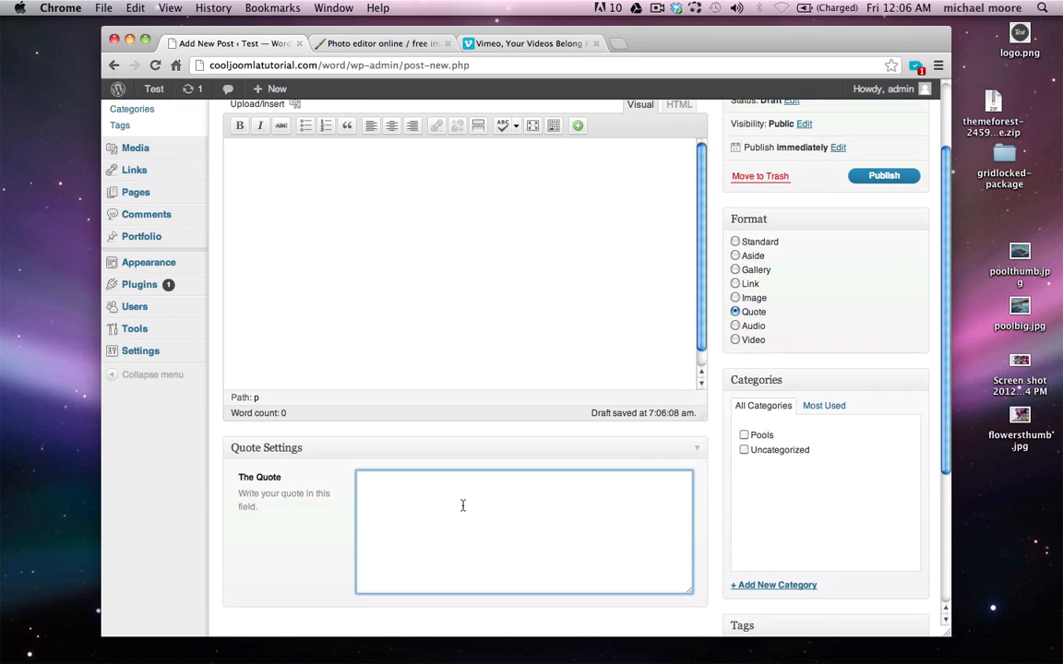
{"action": "scroll", "coordinate": [465, 503], "scroll_direction": "down", "scroll_amount": 1}
{"action": "type", "text": "Proin non bibendum felis. Sed ligula augue, adipiscing quis ornare et, sodales at odio. Mauris venenatis risus ac nibh aliquam volutpat. Aliquam eget erat dui, in vestibulum enim. Aenean quis auctor felis. Phasellus blandit, leo ac viverra cursus, eros velit rhoncus metus, non blandit mauris elit ac enim."}
{"action": "left_click_drag", "start_coordinate": [615, 503], "coordinate": [574, 466]}
{"action": "key", "text": "BackSpace"}
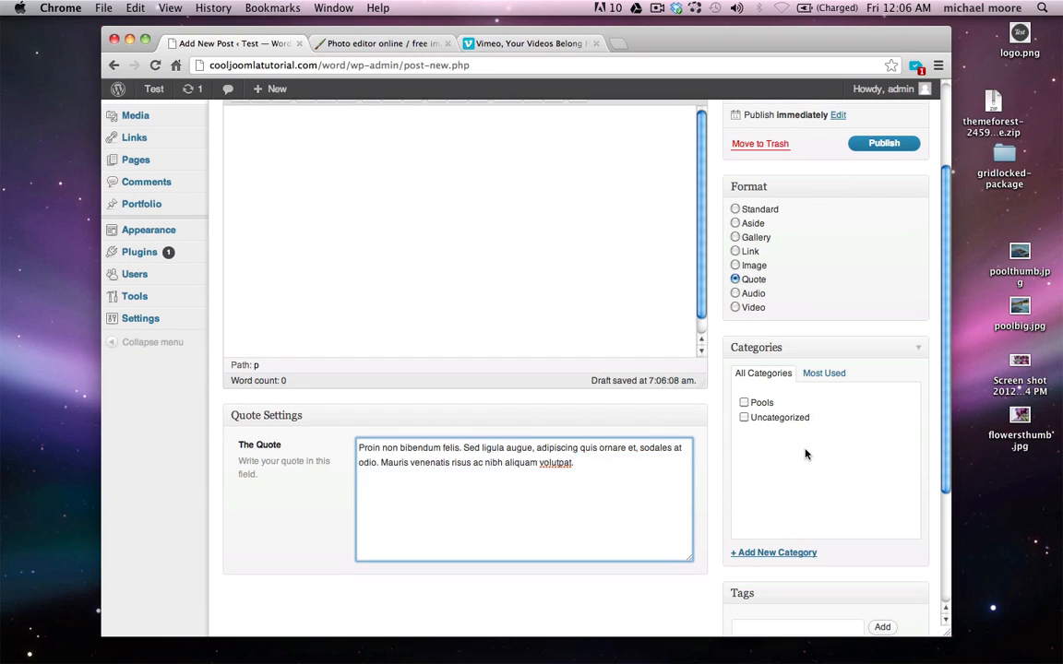
Create and assign a new Quotes category, then publish the post
{"action": "left_click", "coordinate": [773, 552]}
{"action": "type", "text": "Quotes"}
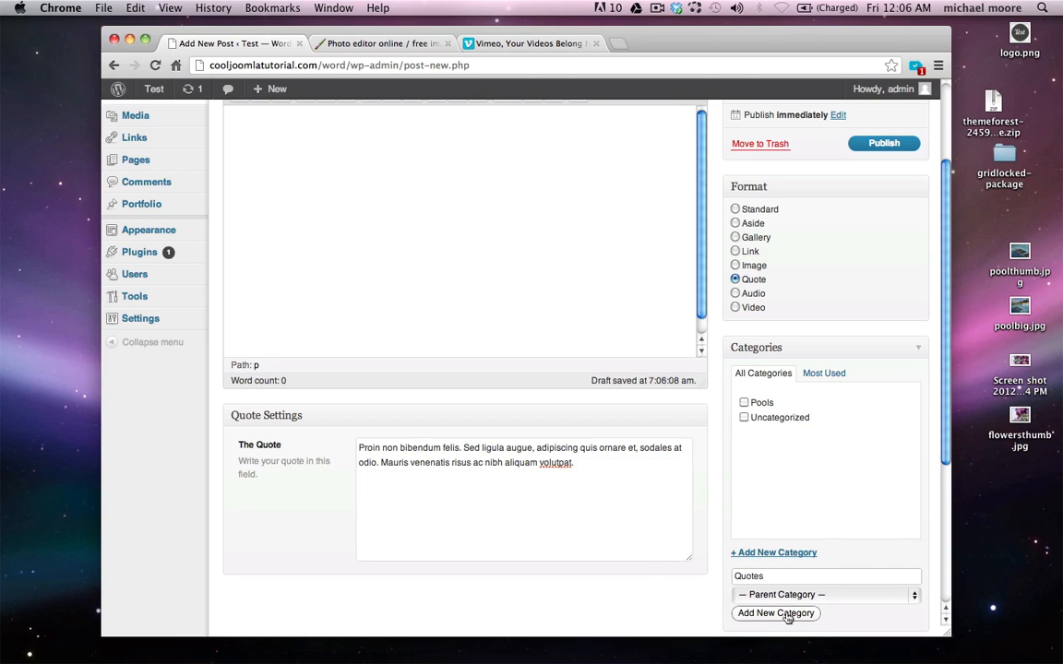
{"action": "left_click", "coordinate": [745, 613]}
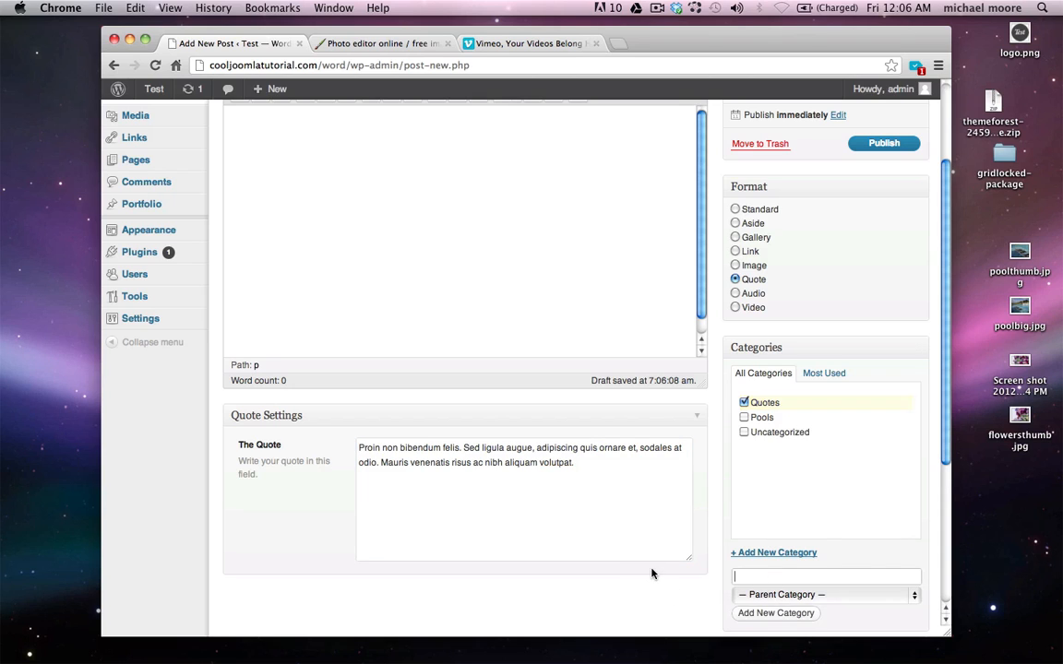
{"action": "scroll", "coordinate": [655, 575], "scroll_direction": "up", "scroll_amount": 3}
{"action": "scroll", "coordinate": [656, 600], "scroll_direction": "up", "scroll_amount": 2}
{"action": "left_click", "coordinate": [886, 282]}
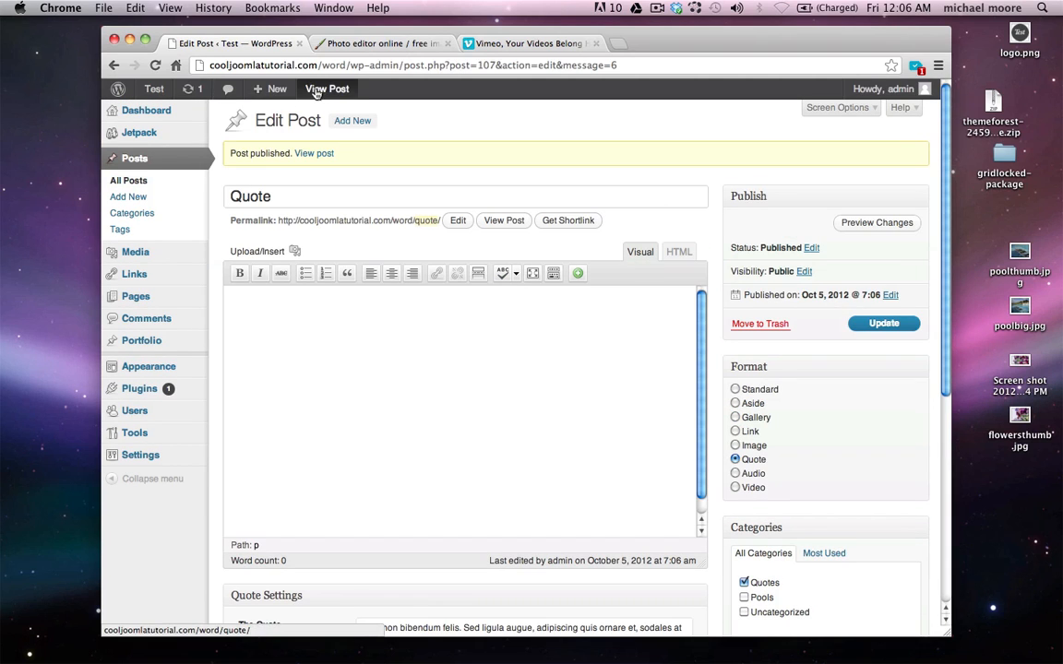
Visit the live site's Blog page listing the Quote and Pool posts, then return to the home page
{"action": "mouse_move", "coordinate": [153, 91]}
{"action": "left_click", "coordinate": [156, 113]}
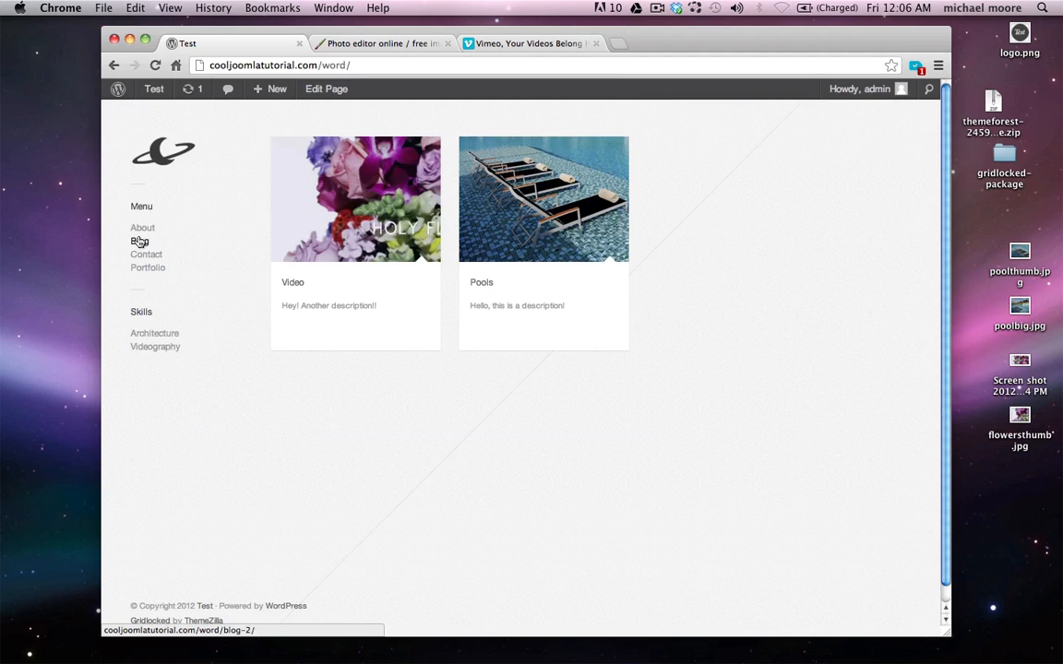
{"action": "left_click", "coordinate": [140, 241]}
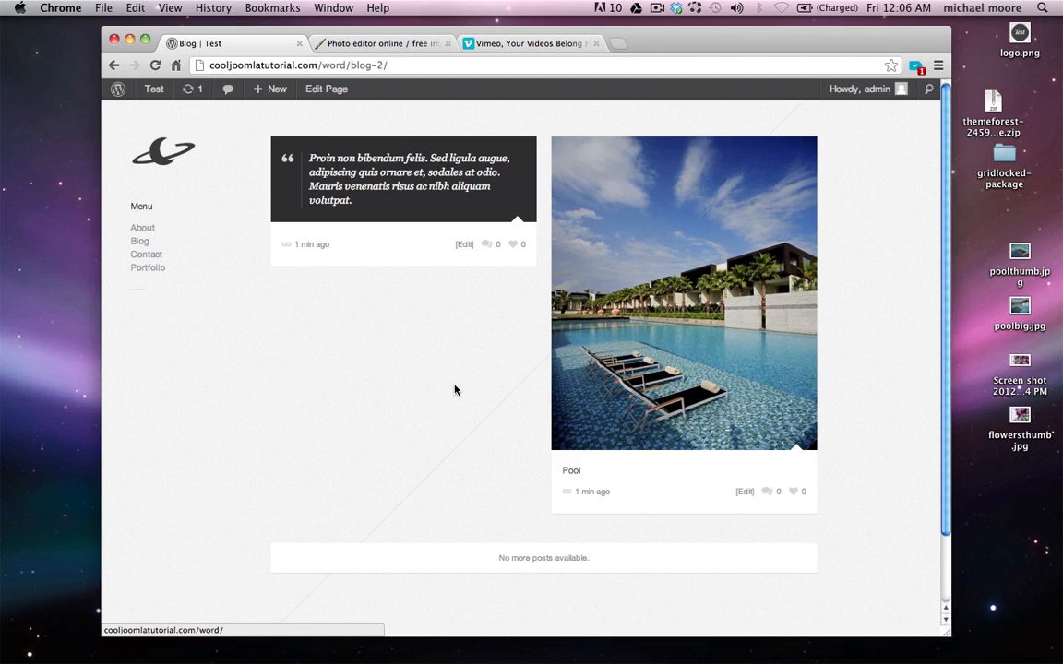
{"action": "left_click", "coordinate": [163, 147]}
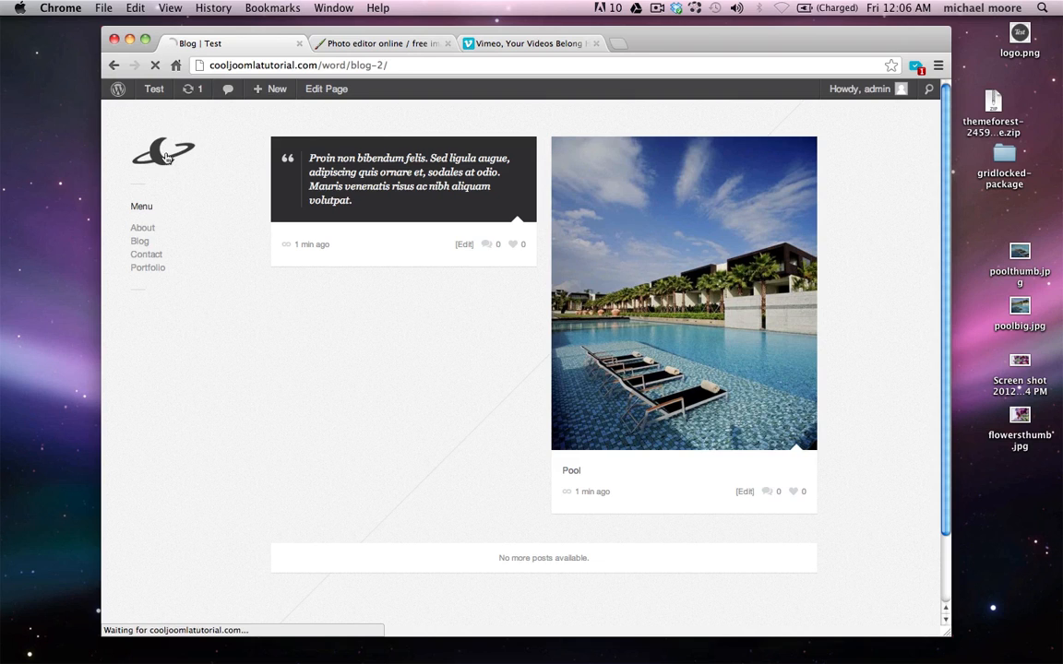